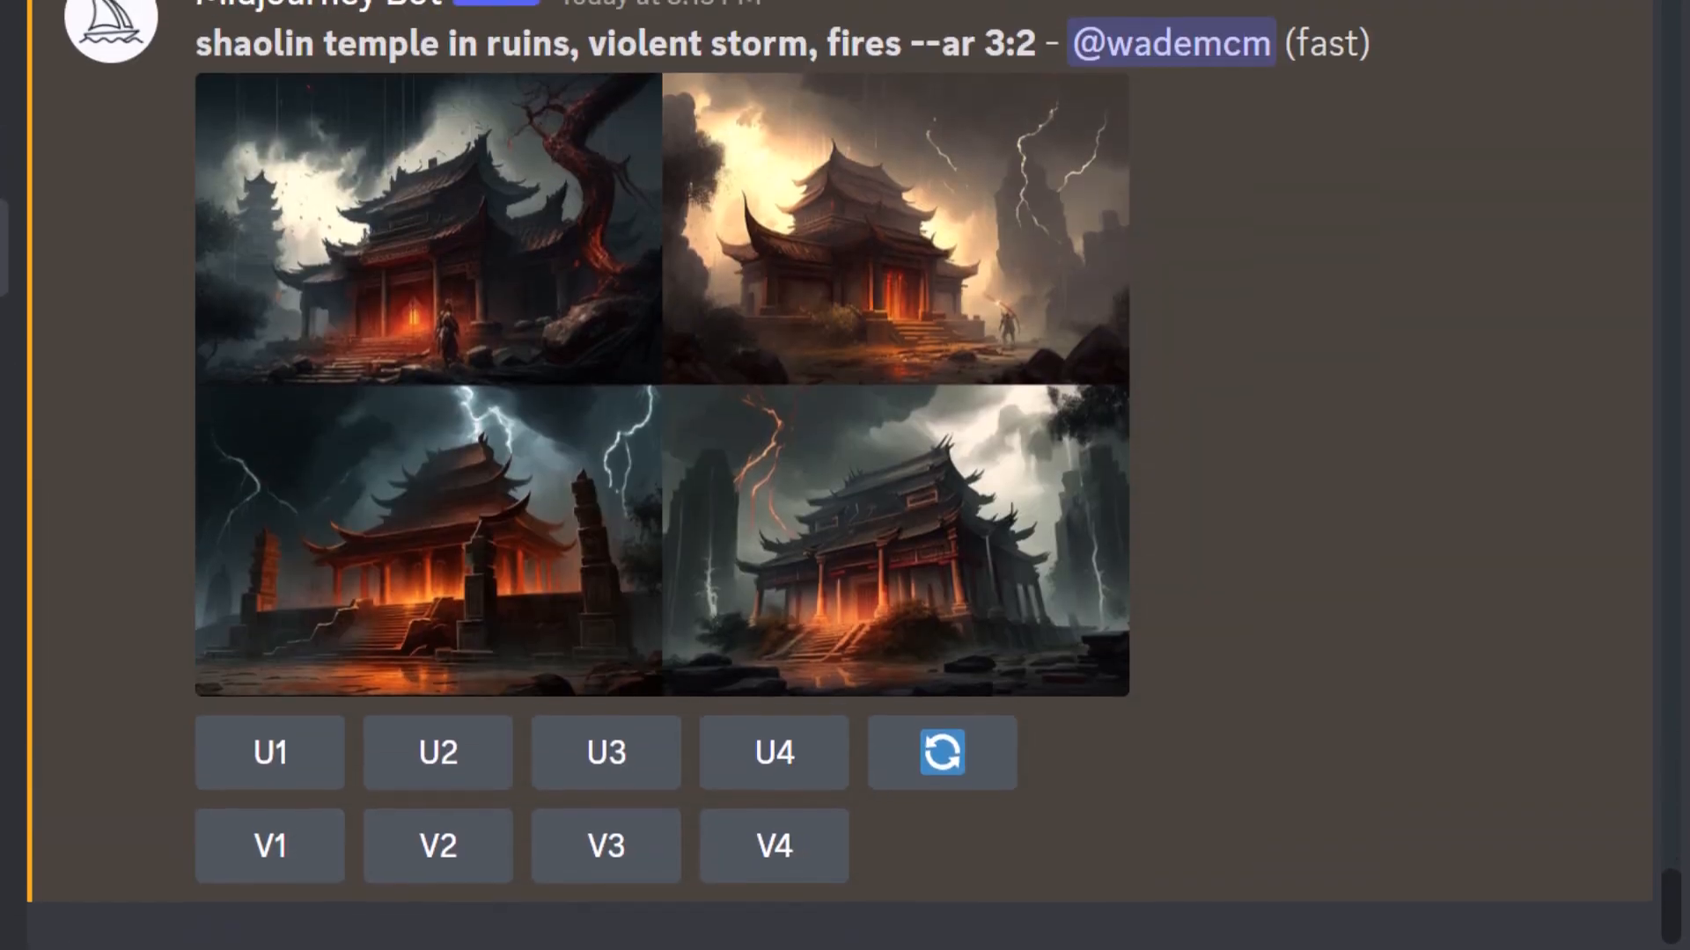
Step: Generate Midjourney images from the prompt "dark portal at temple ruins, cinematic, lightning storm, fire --ar 3:2"
type("/imagine")
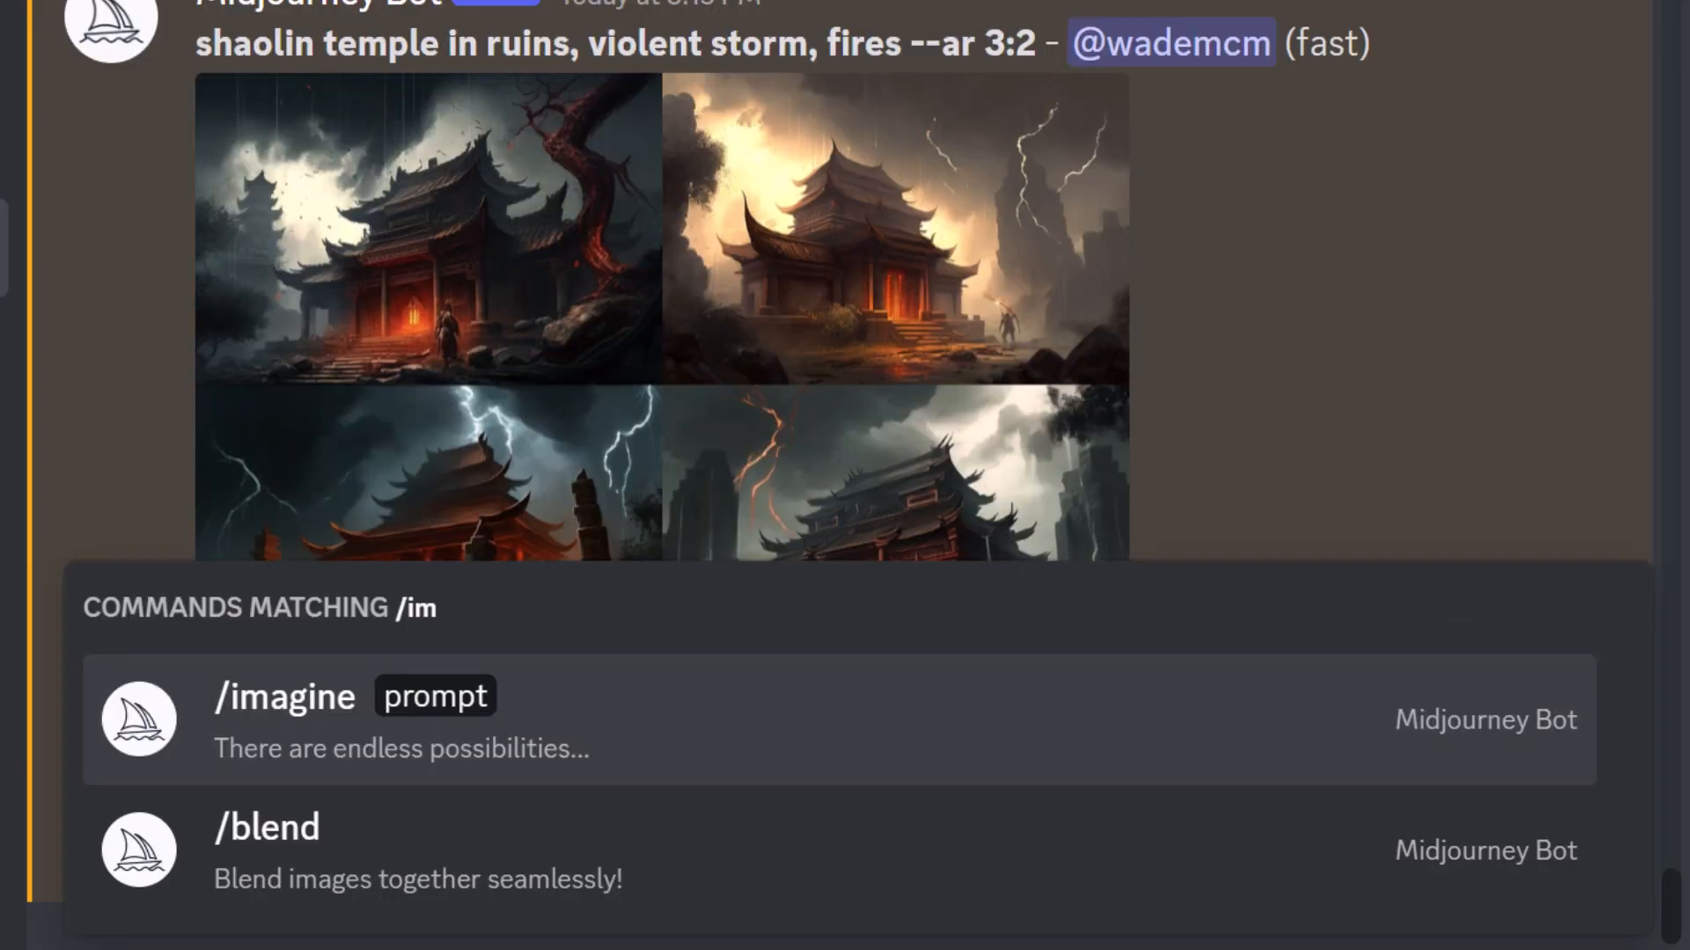
key("Return")
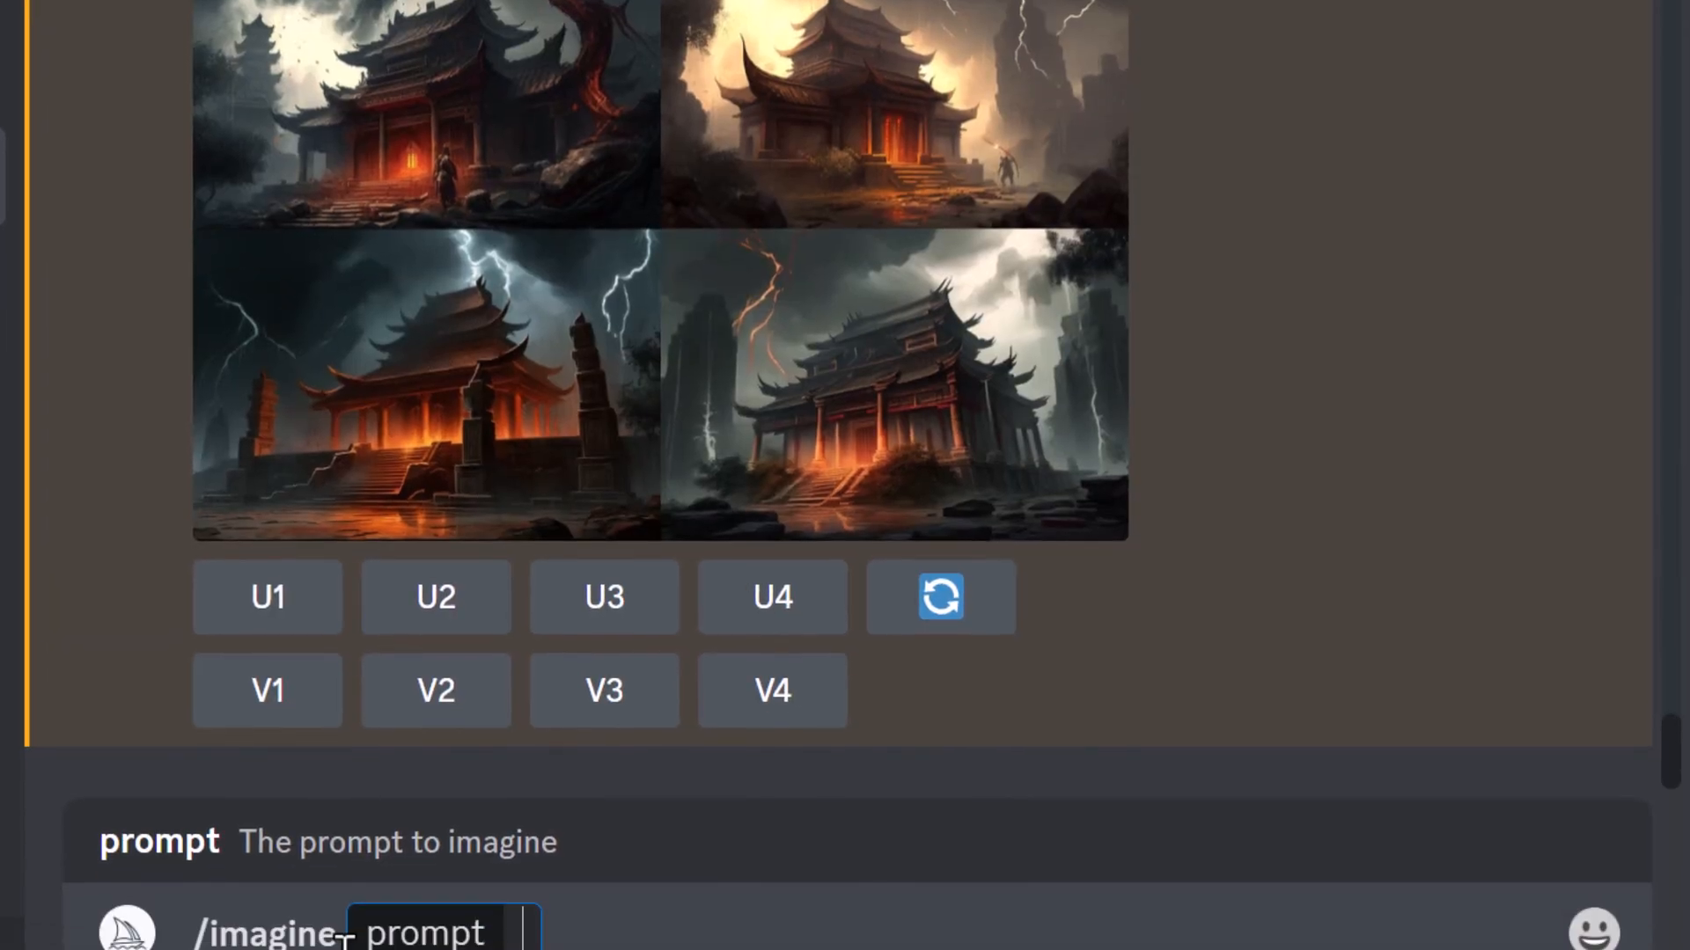
type("dark portal at temple ruins, cinematic, lightning storm, fire --ar 3:2")
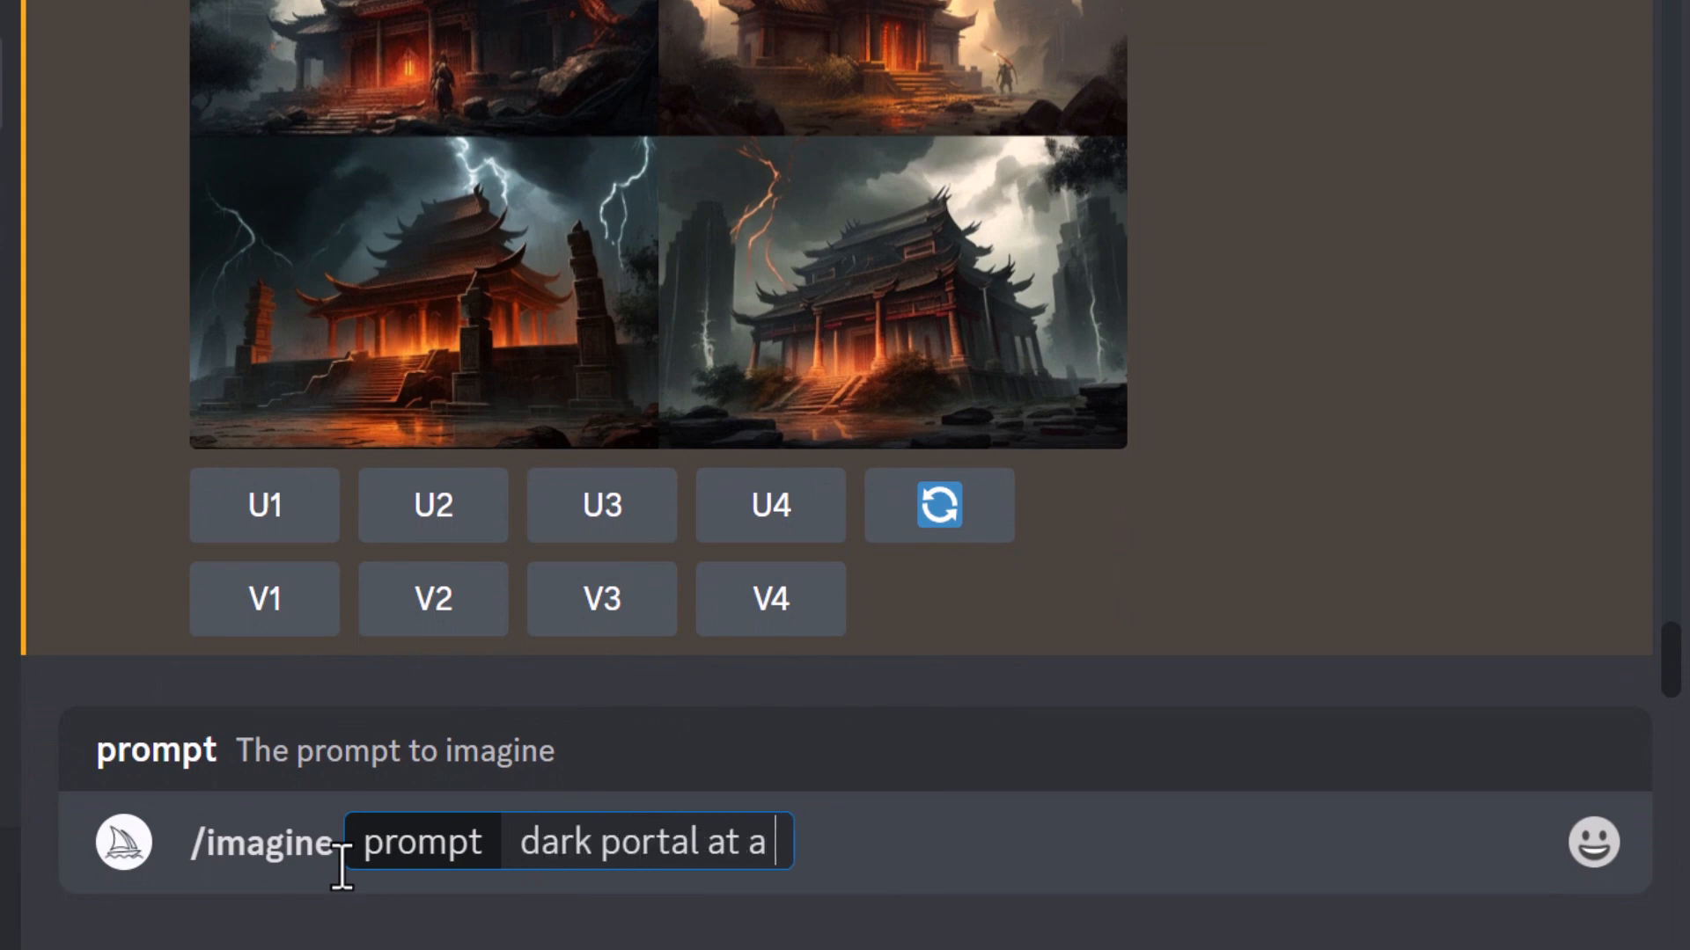
key("Return")
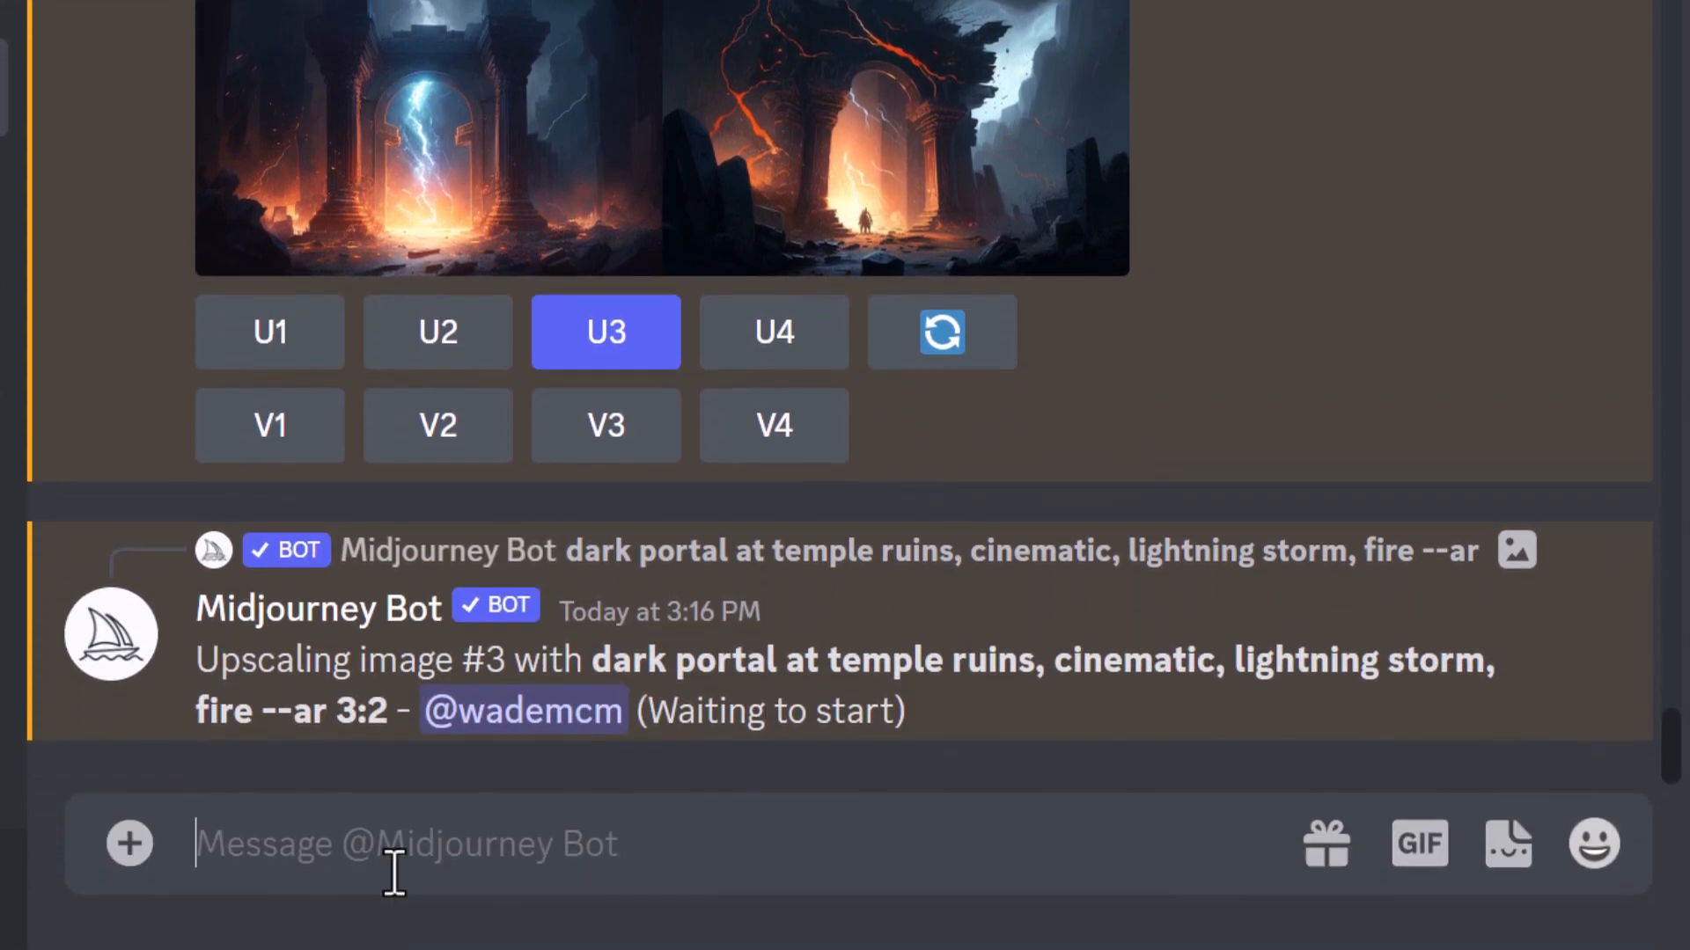
Step: Generate images from the prompts "fireball --ar 3:2" and "flames --ar 3:2"
type("/imagi")
key("Tab")
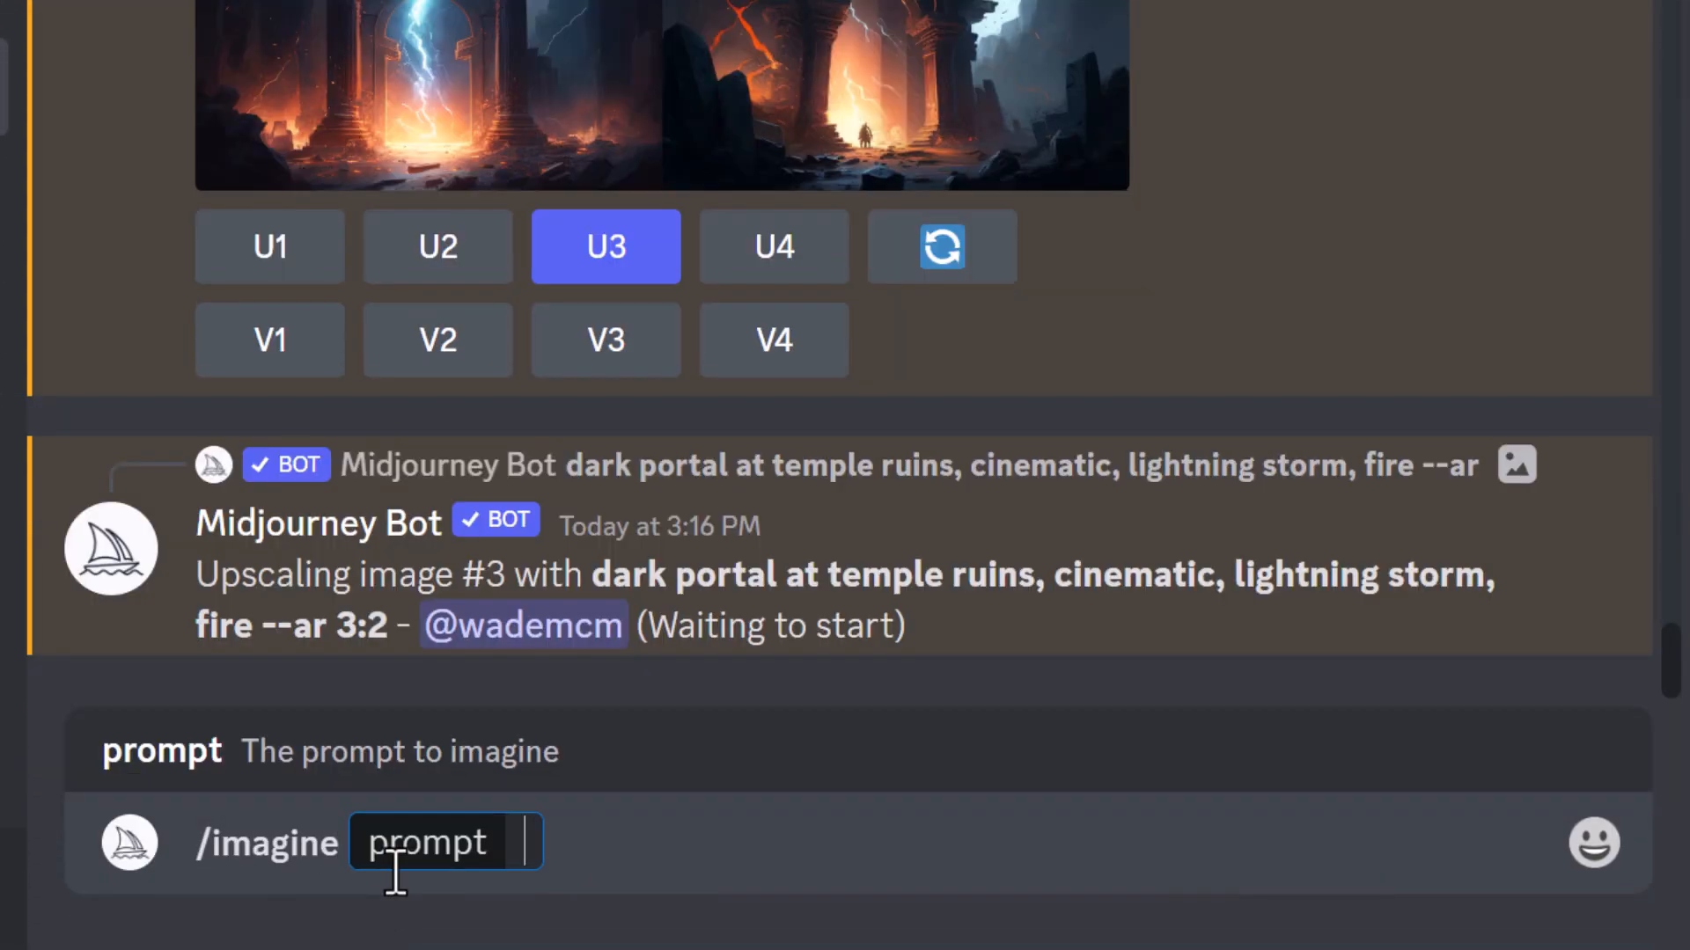
type("fireball")
key("Return")
type("/")
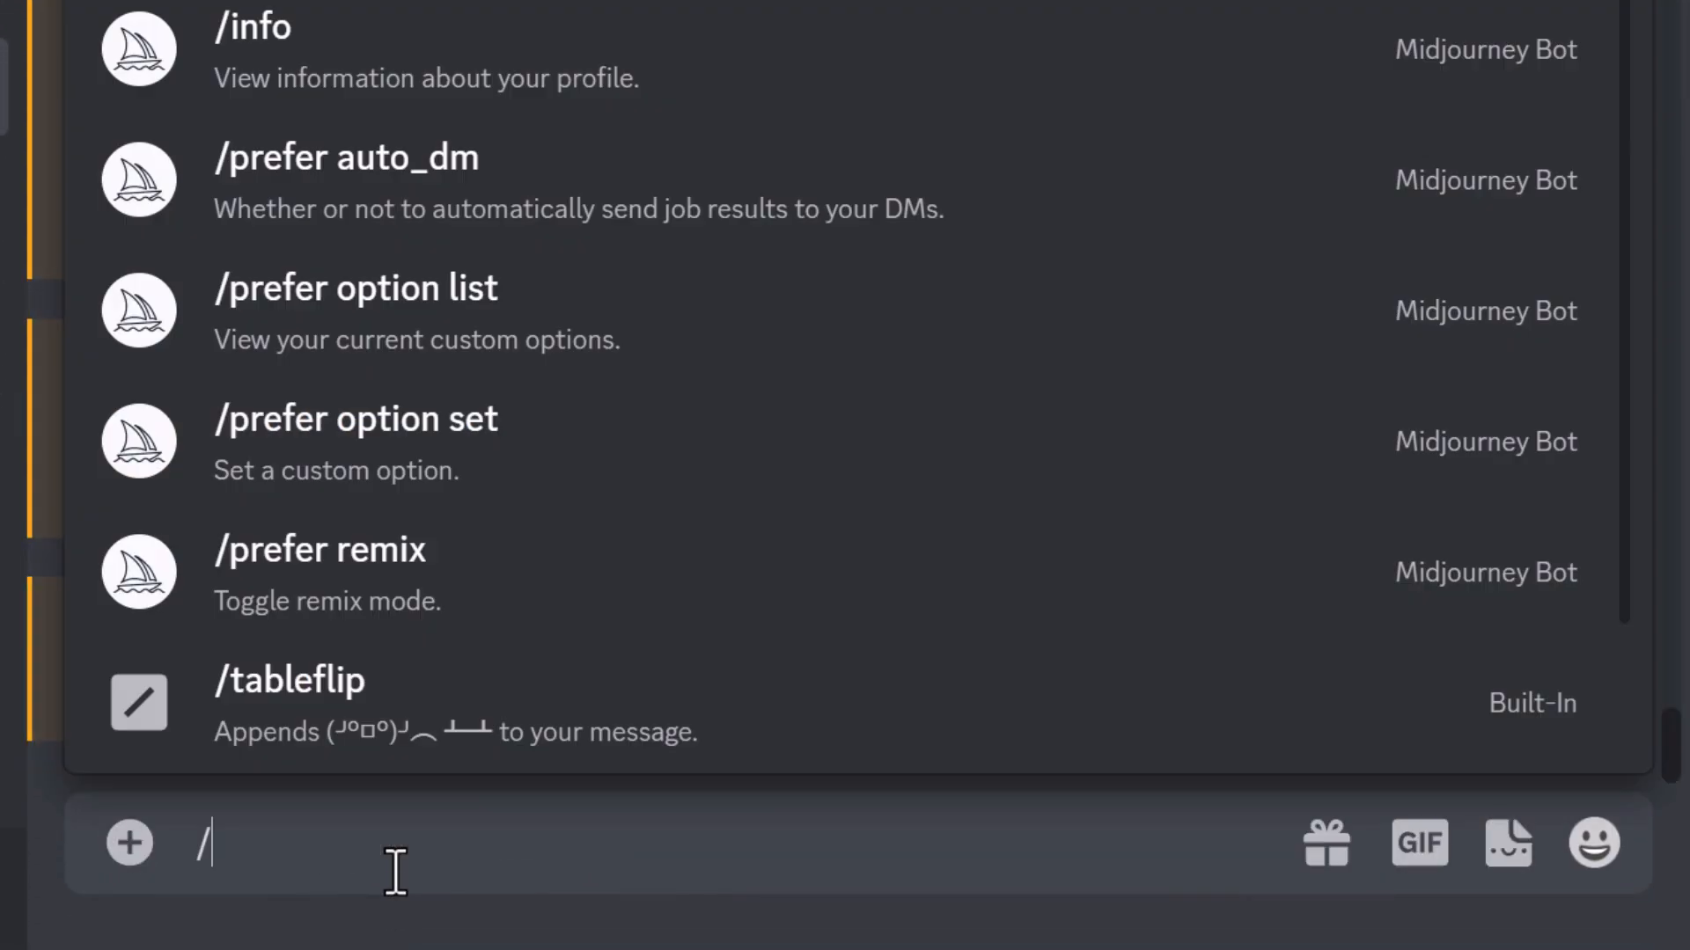
key("BackSpace")
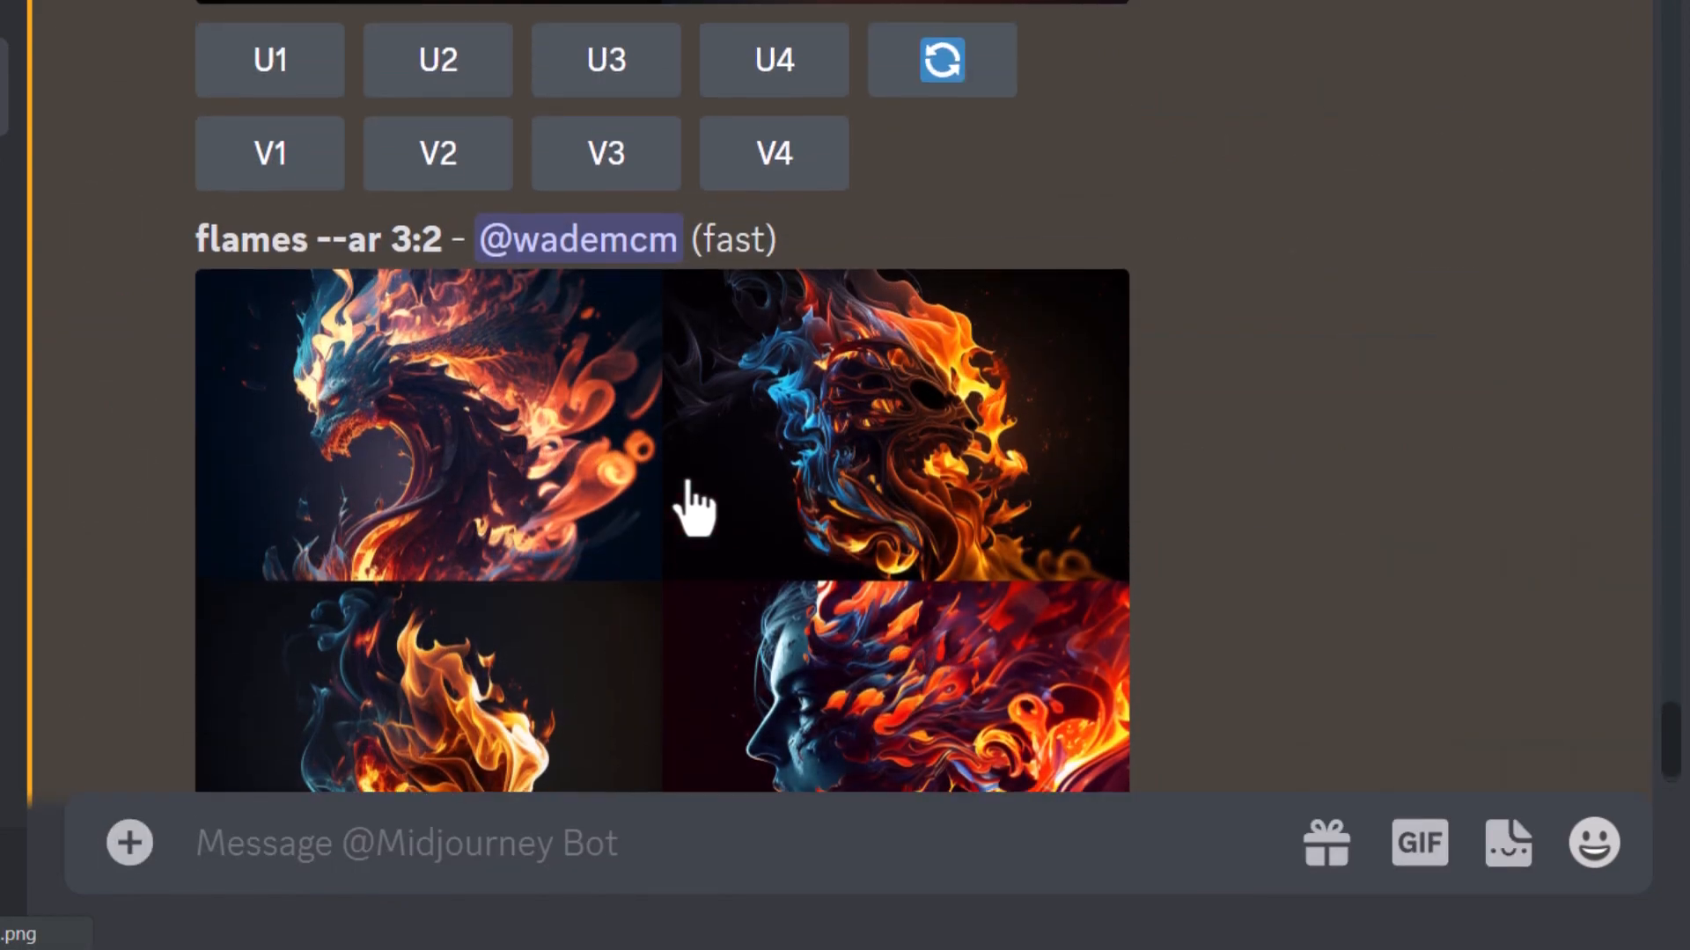
Step: Upscale the third fireball image and the third flames image
scroll(690, 509, "down", 3)
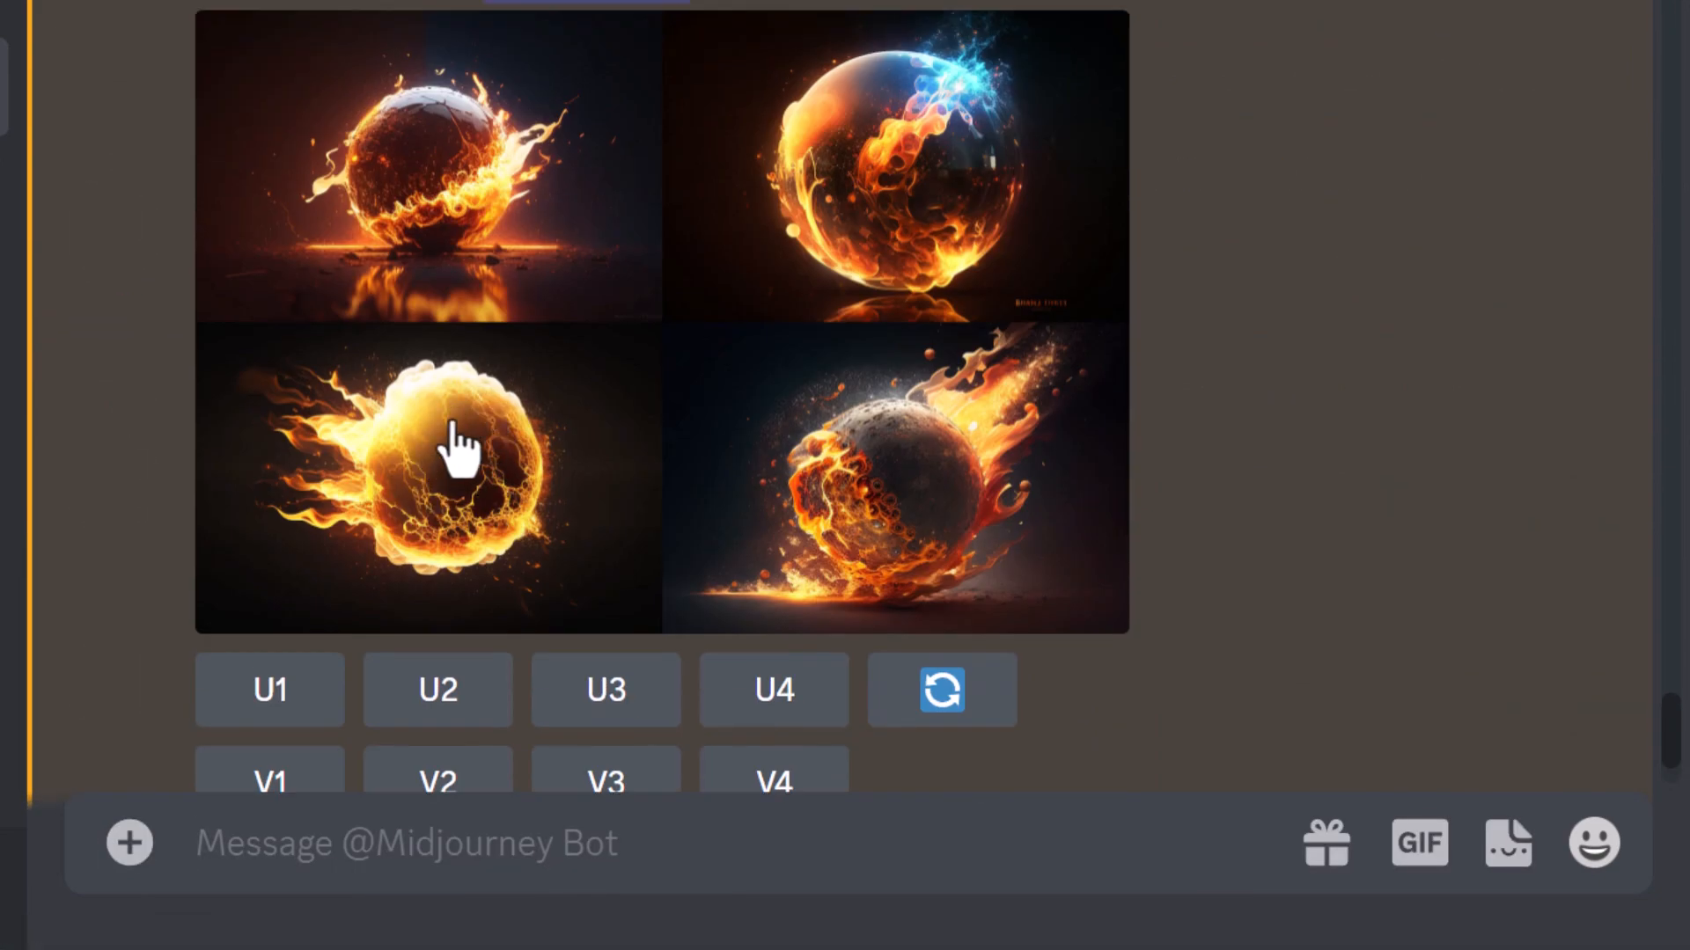
left_click(594, 695)
scroll(515, 484, "down", 5)
left_click(608, 395)
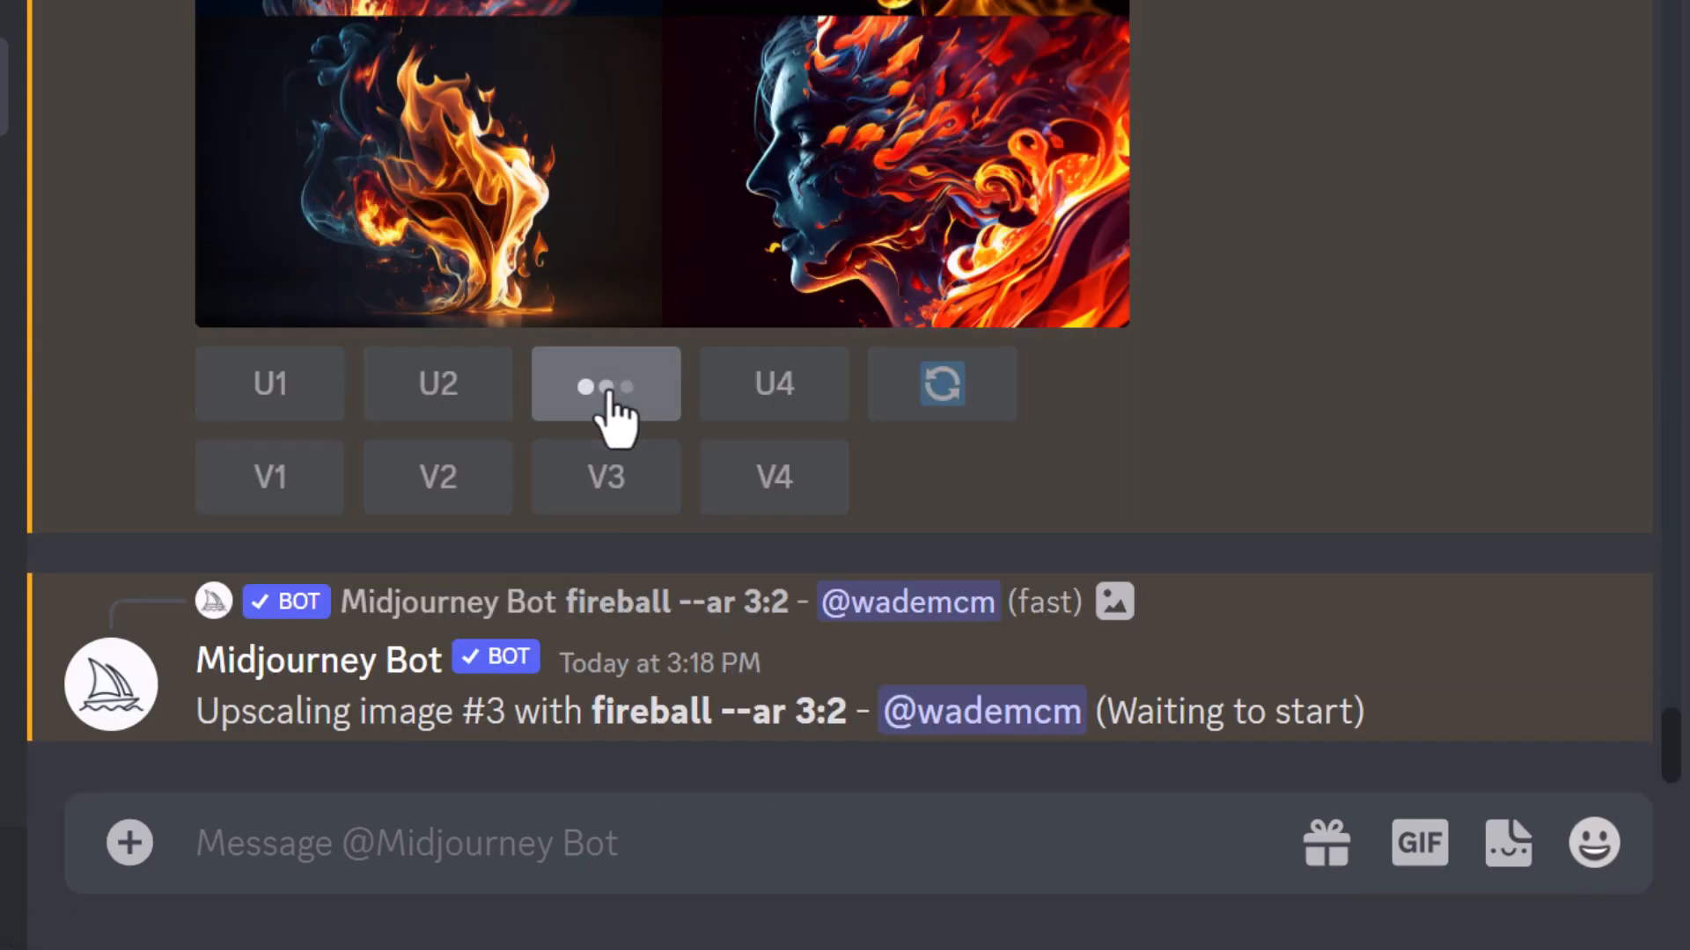
scroll(563, 436, "up", 5)
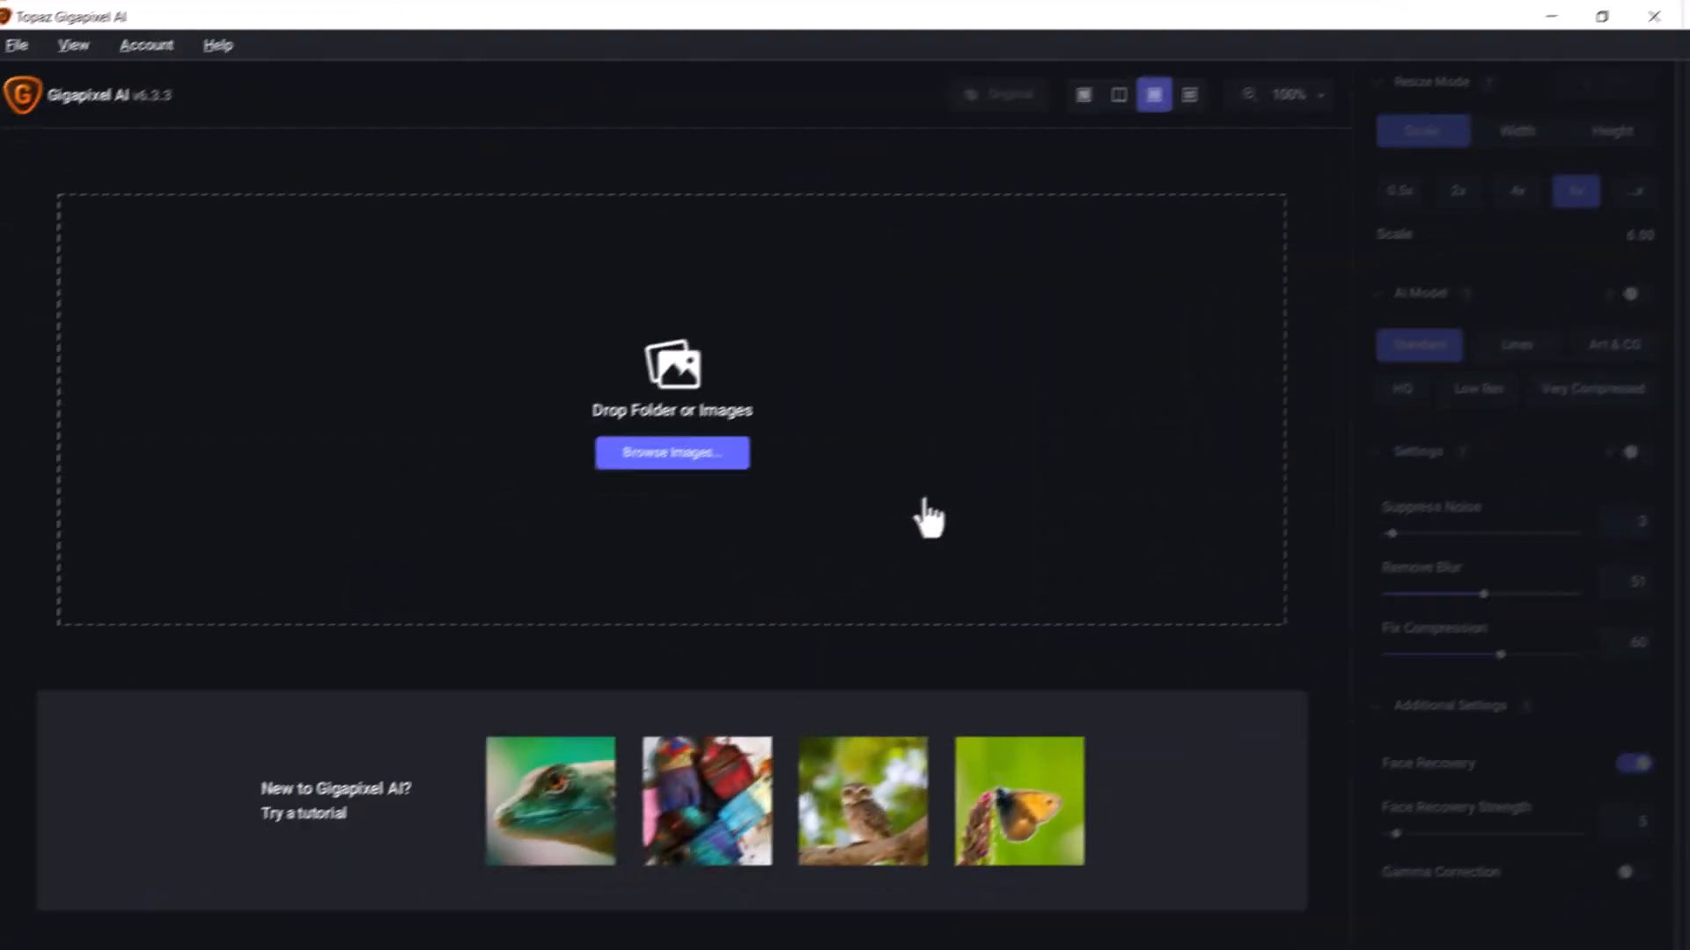
Step: In Topaz Gigapixel AI, load the monk, dark portal, fireball and flames images and save all four at 6x scale
left_click(702, 450)
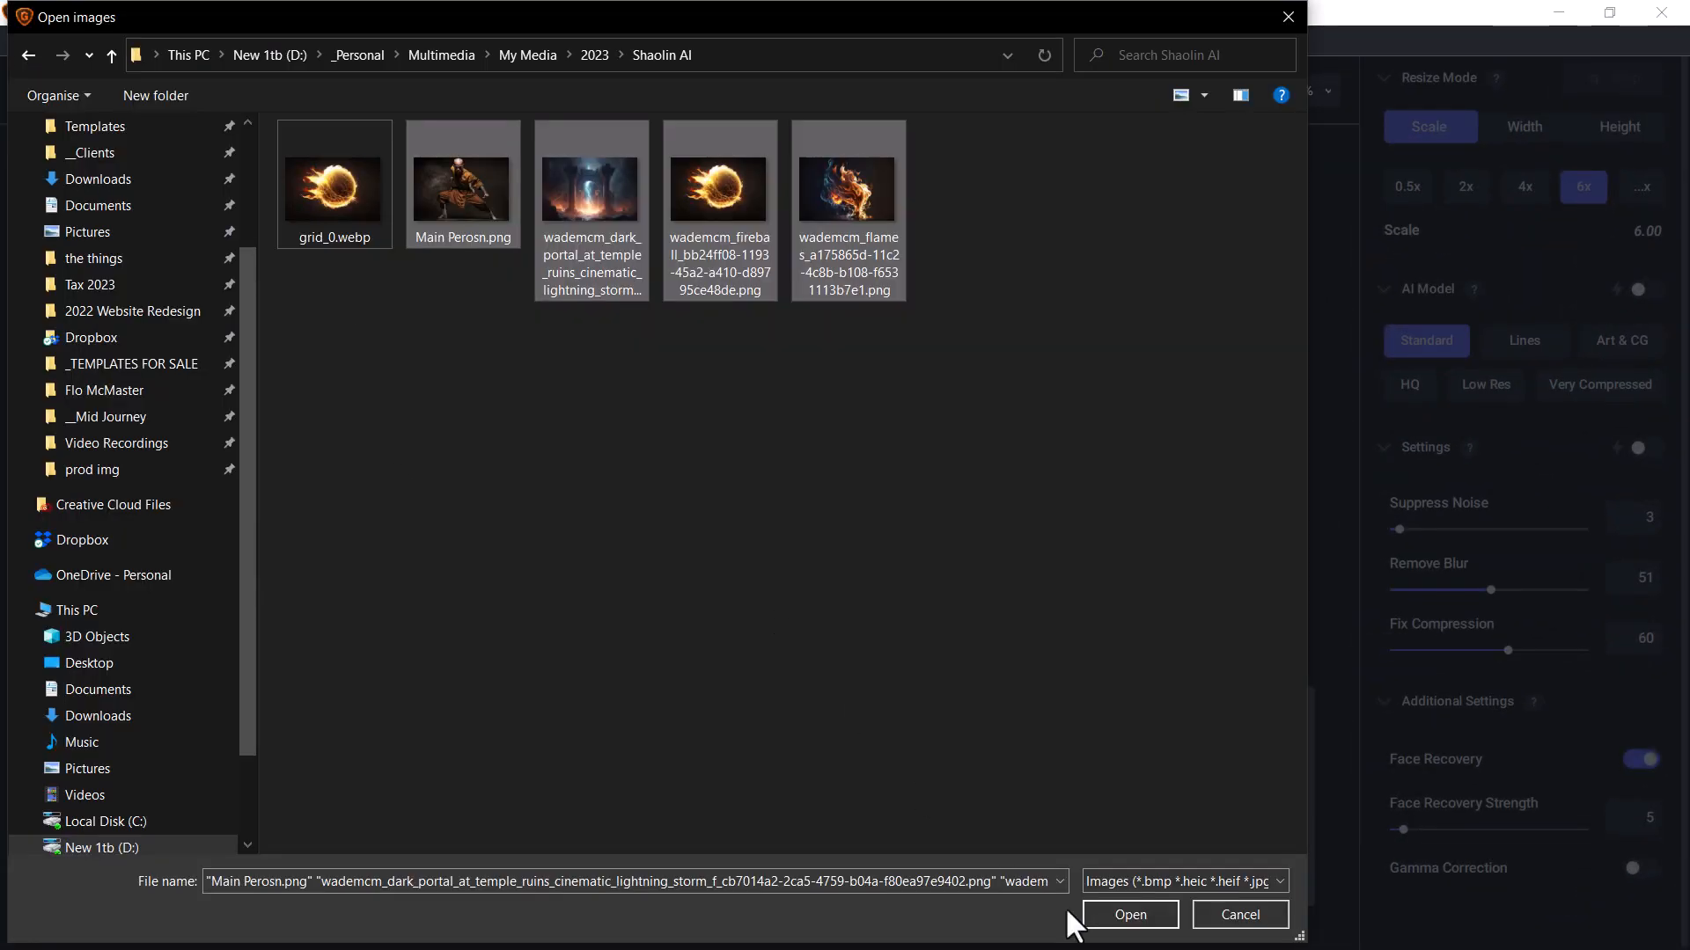
left_click(1098, 916)
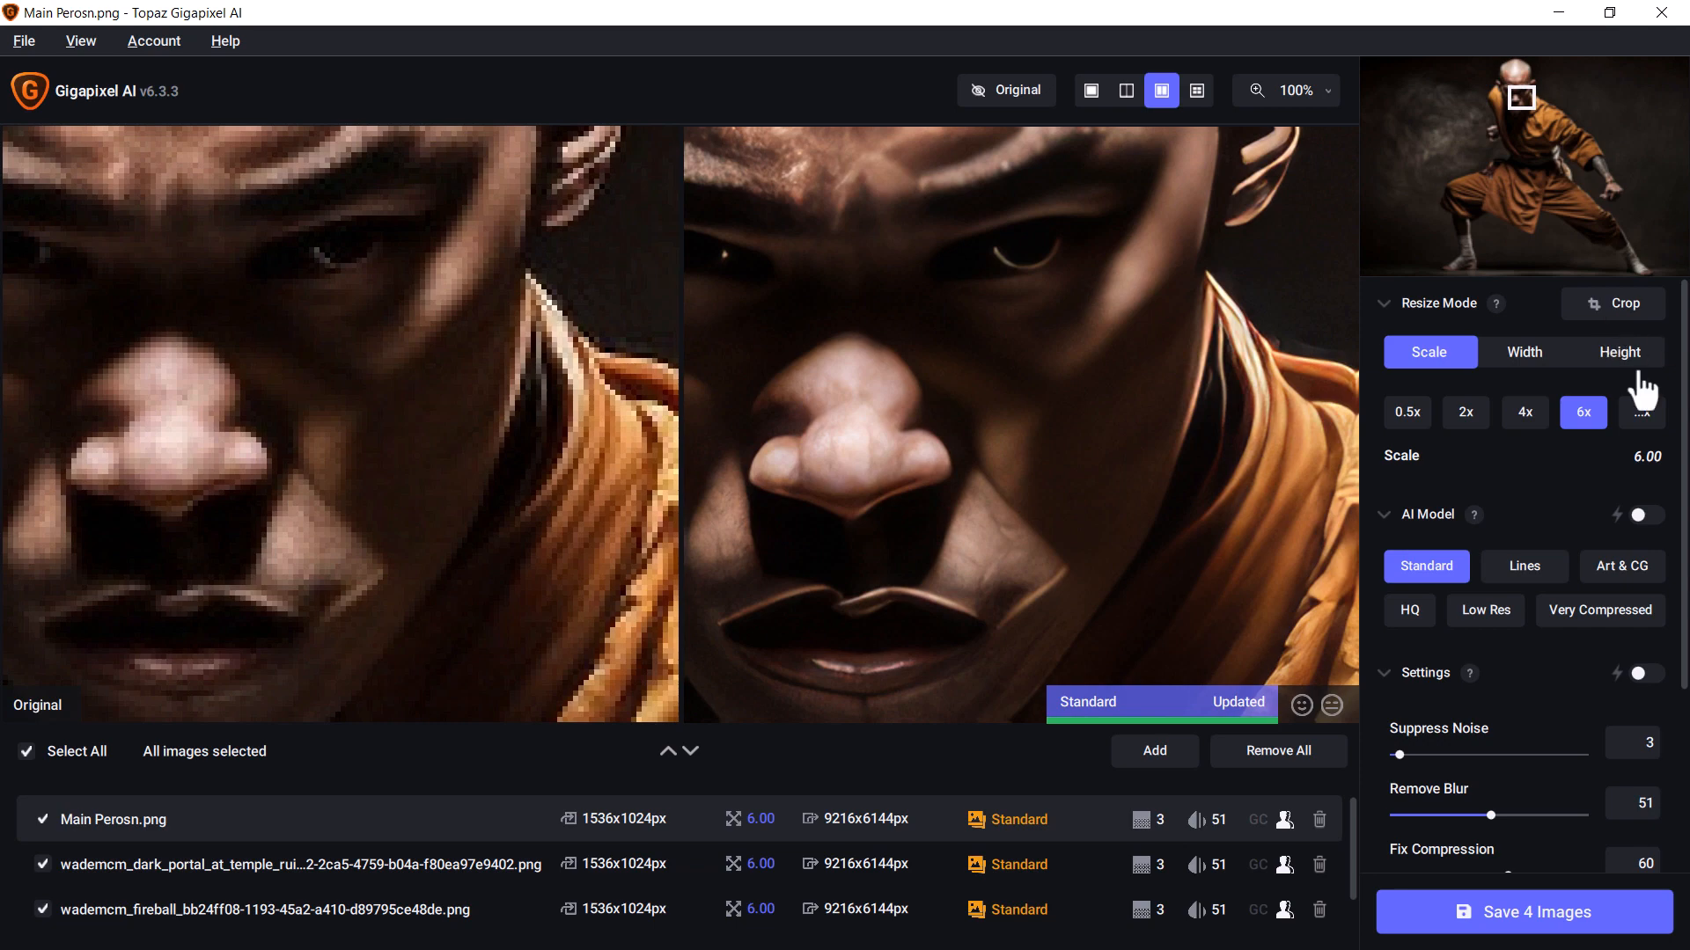
left_click(219, 871)
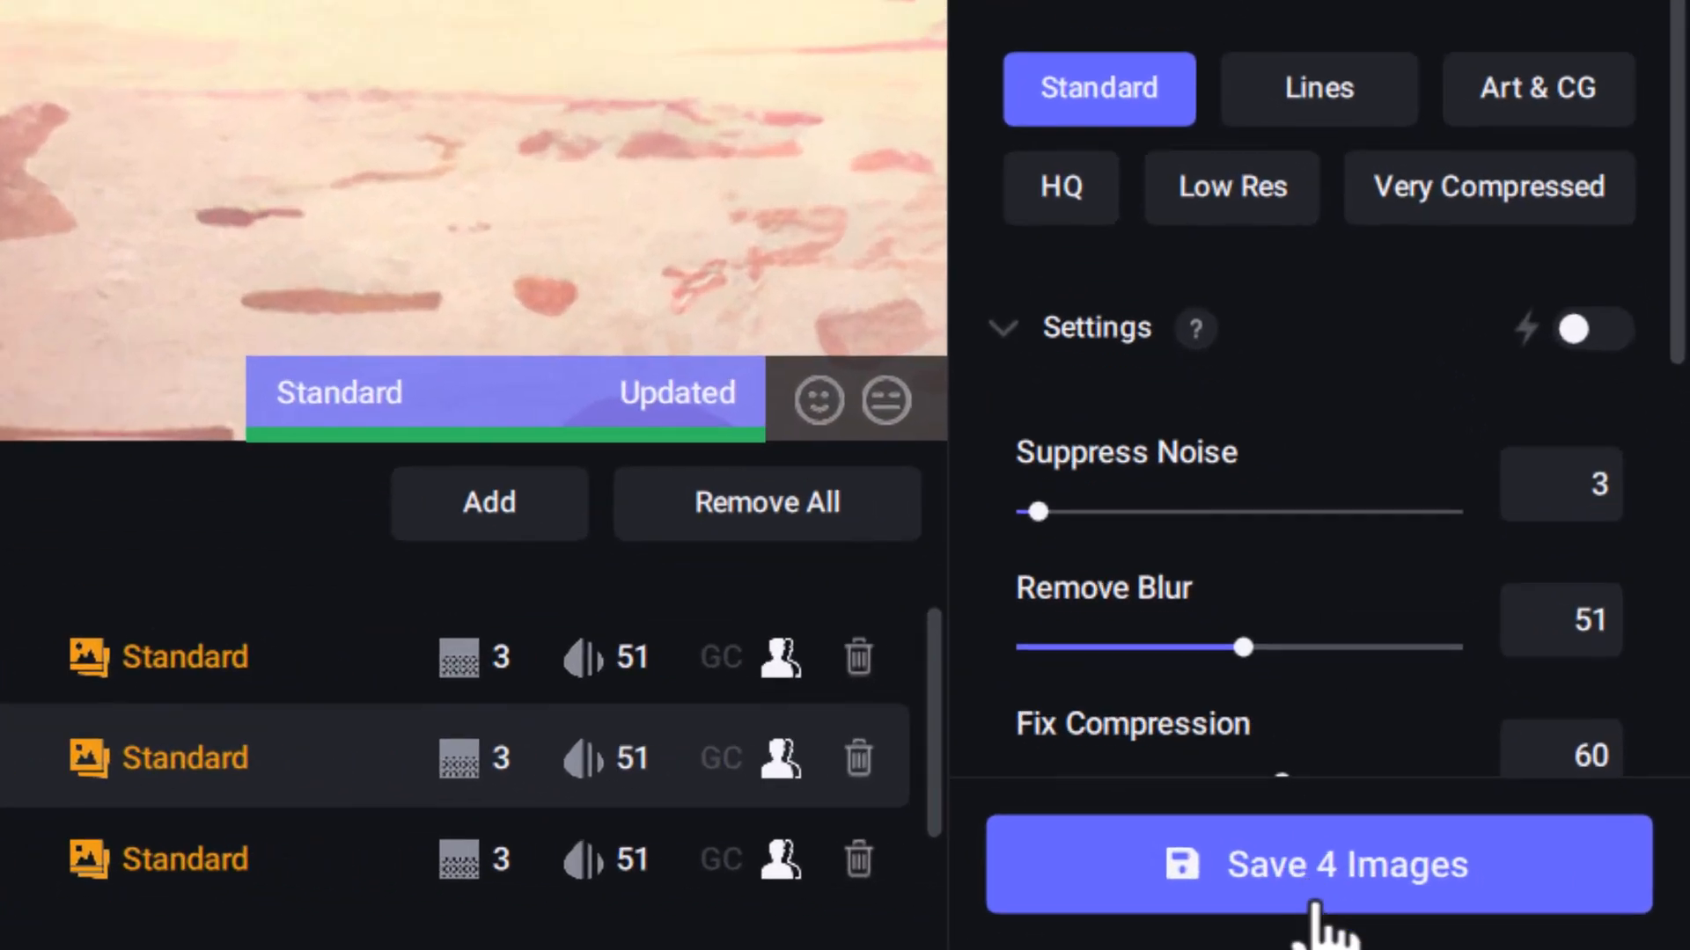
left_click(1314, 906)
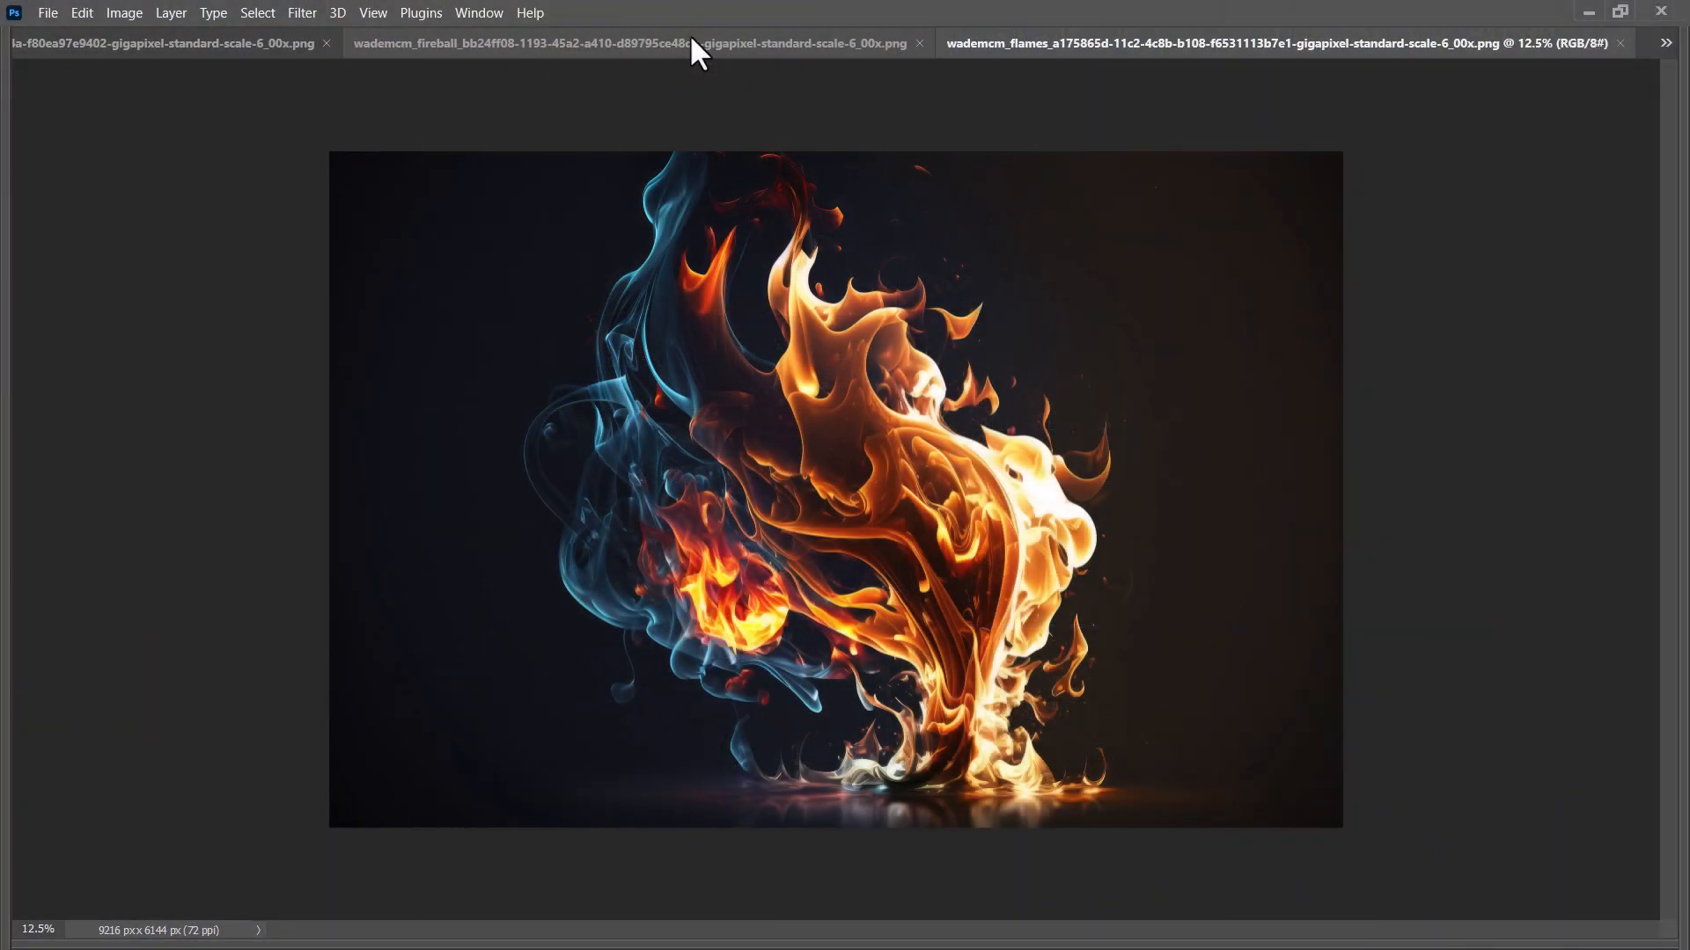
Step: In Photoshop, examine the detail of the upscaled monk and dark portal images
key("ctrl+Tab")
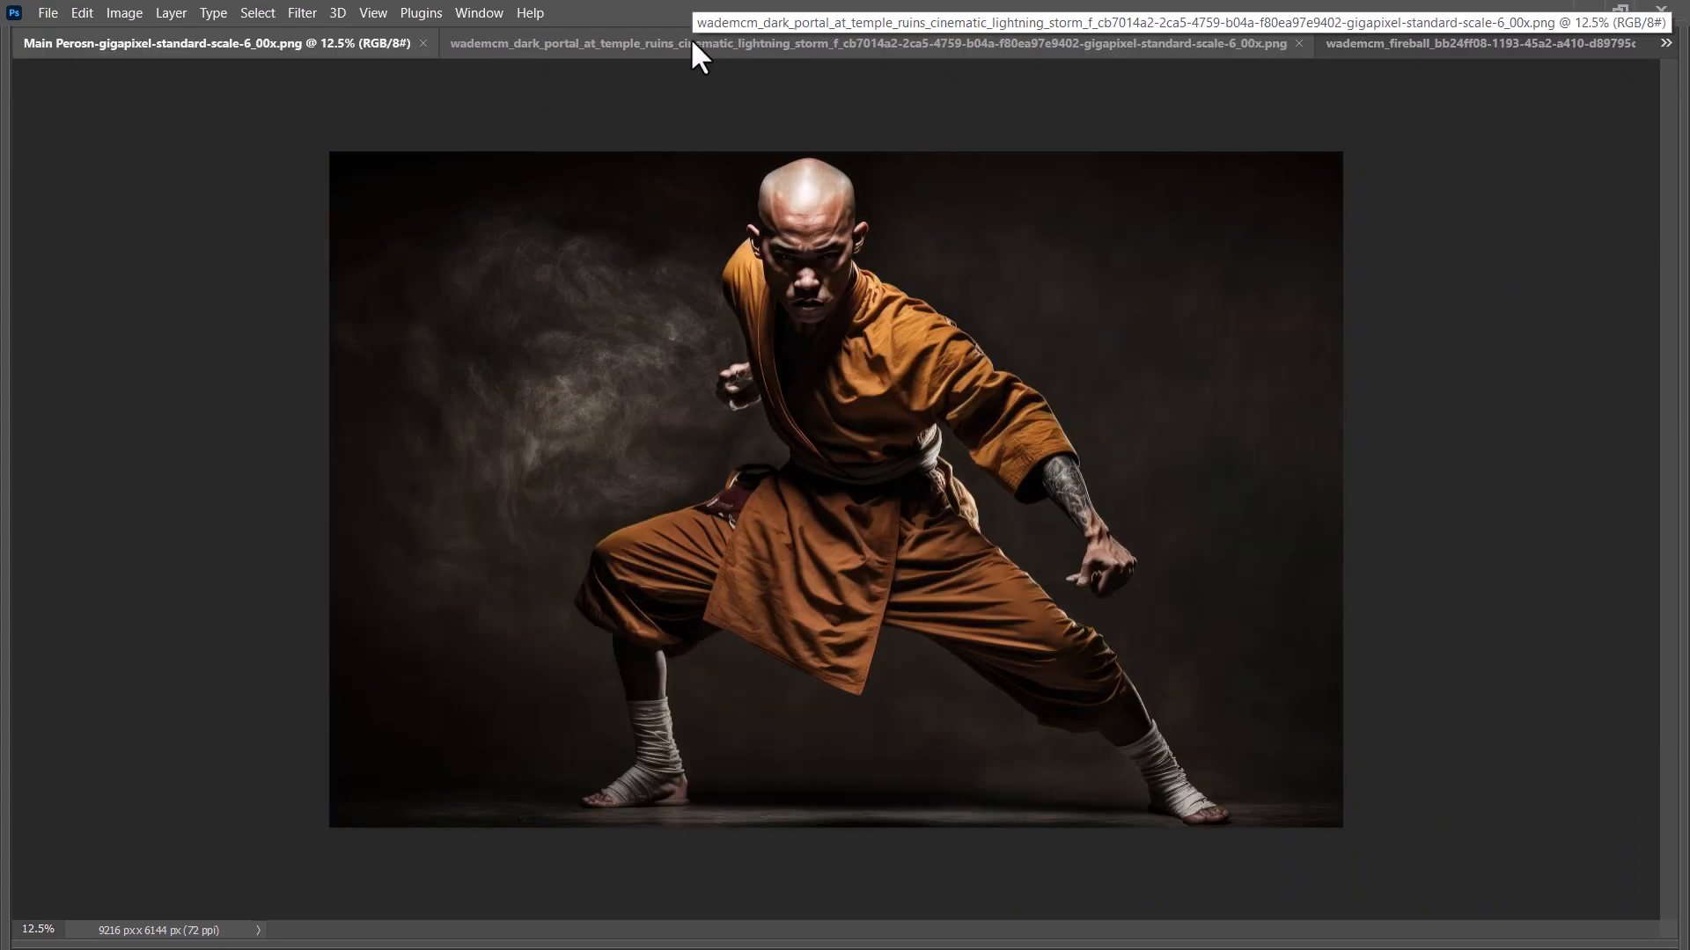
left_click_drag(786, 251, 844, 370)
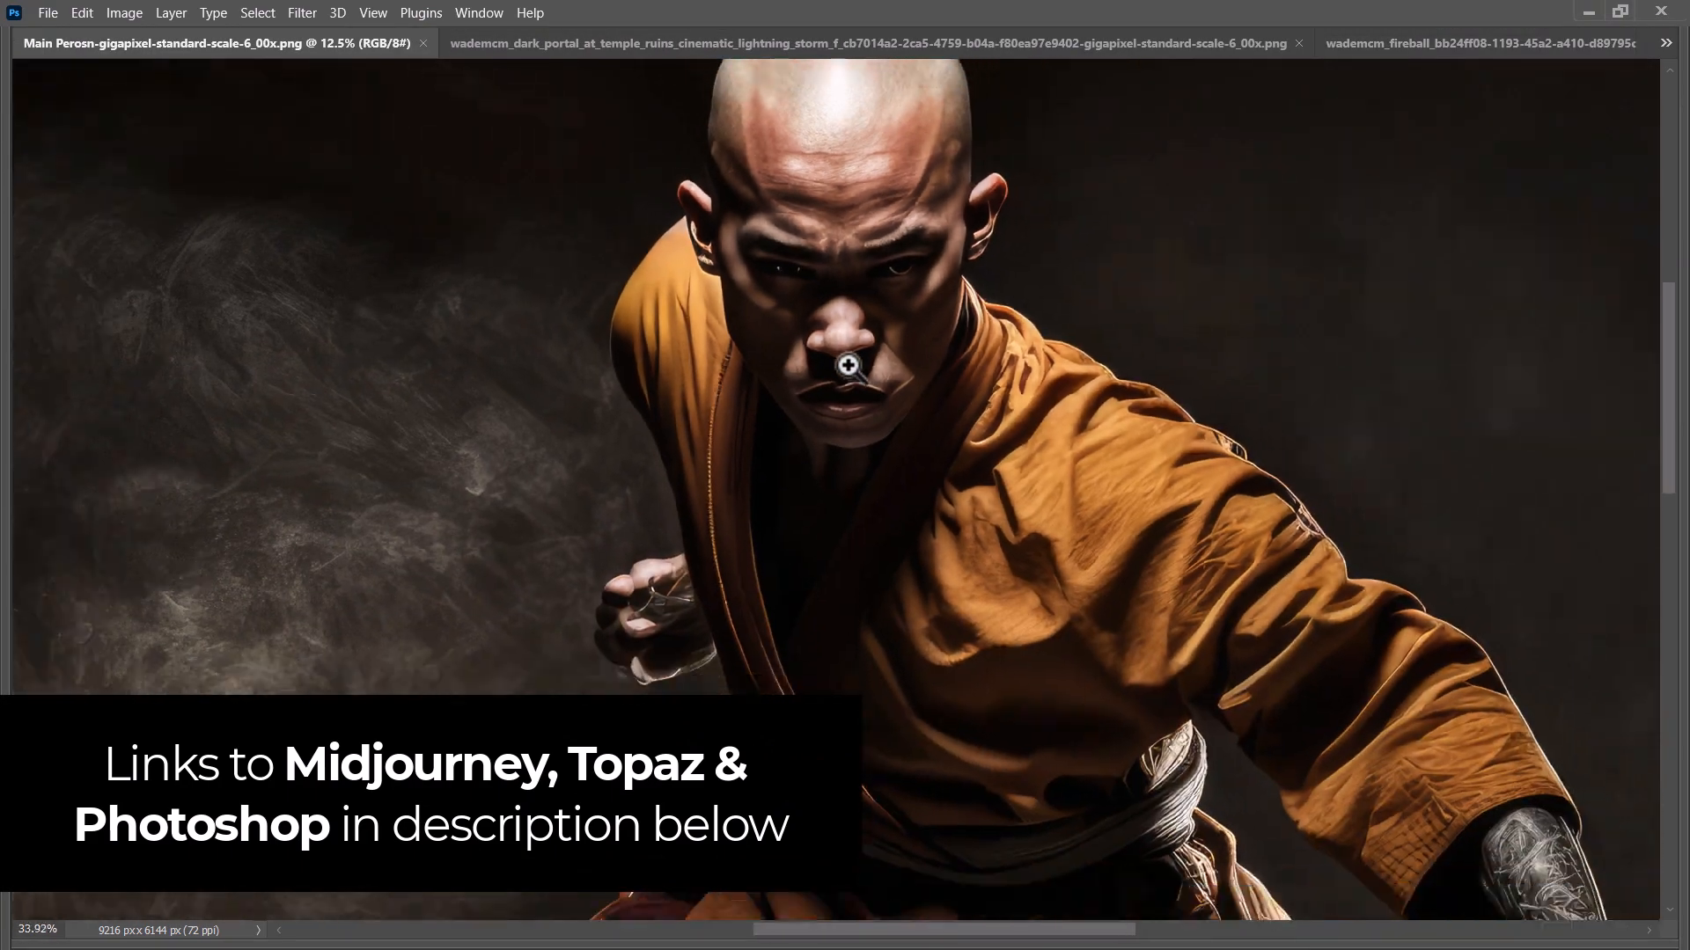
left_click(513, 46)
left_click_drag(579, 81, 670, 207)
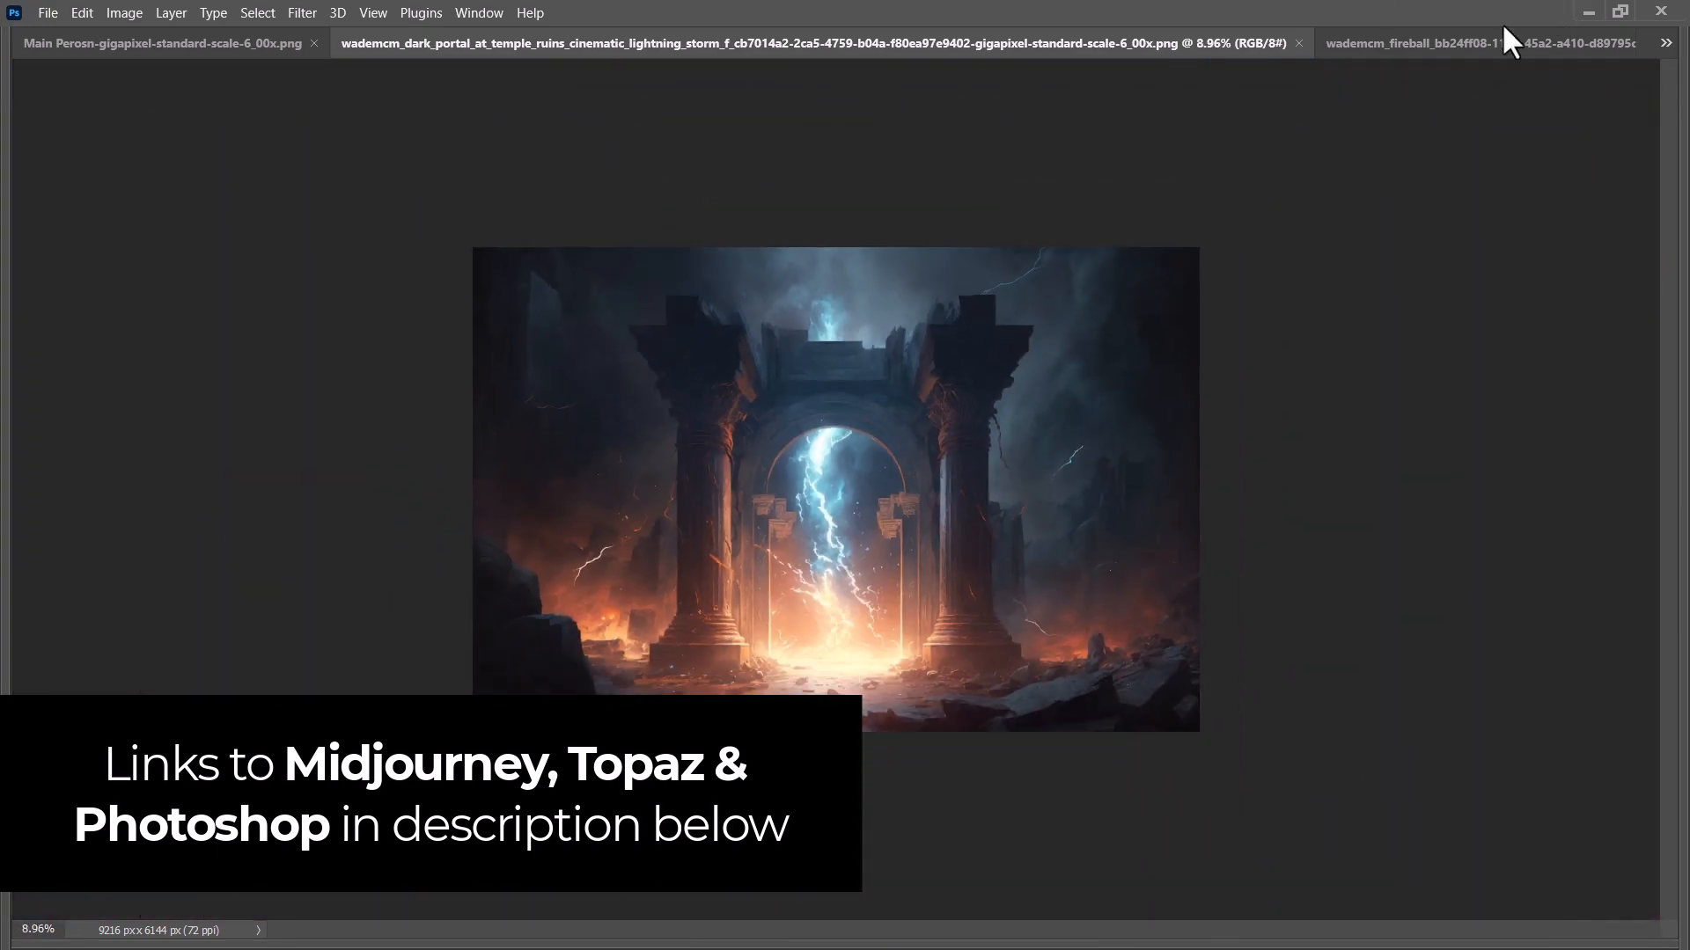
left_click_drag(889, 543, 943, 590)
left_click_drag(843, 636, 862, 444)
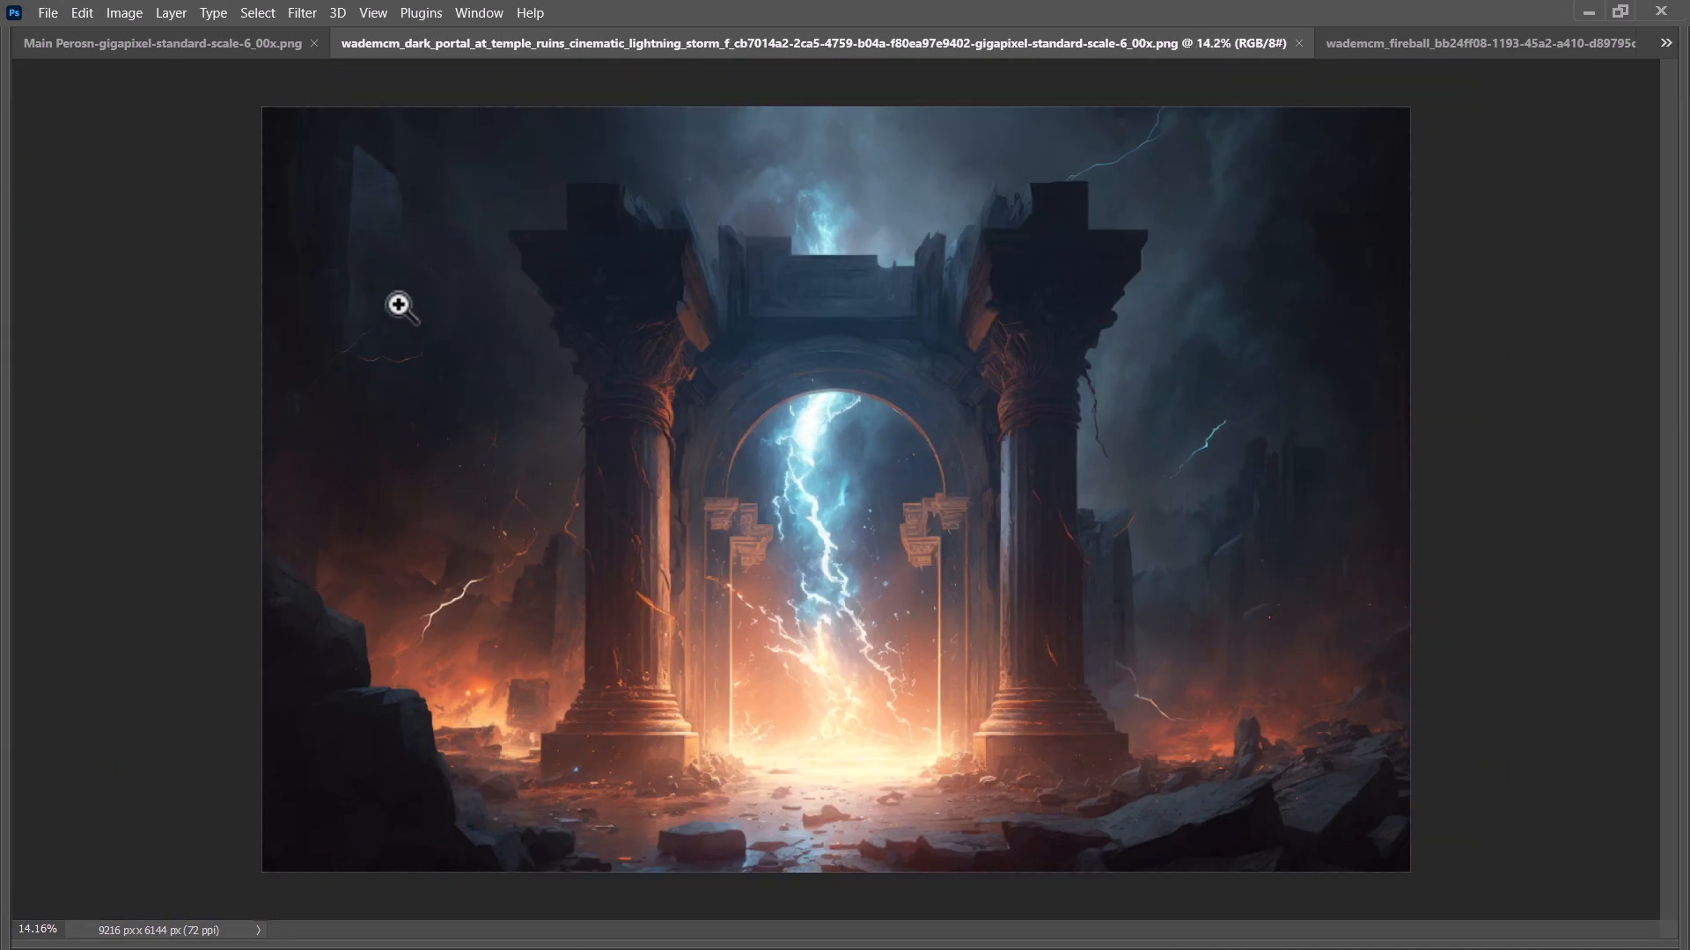
Step: Select and copy the entire monk image in the Main Perosn document
left_click(113, 41)
left_click_drag(477, 313, 477, 313)
left_click(86, 8)
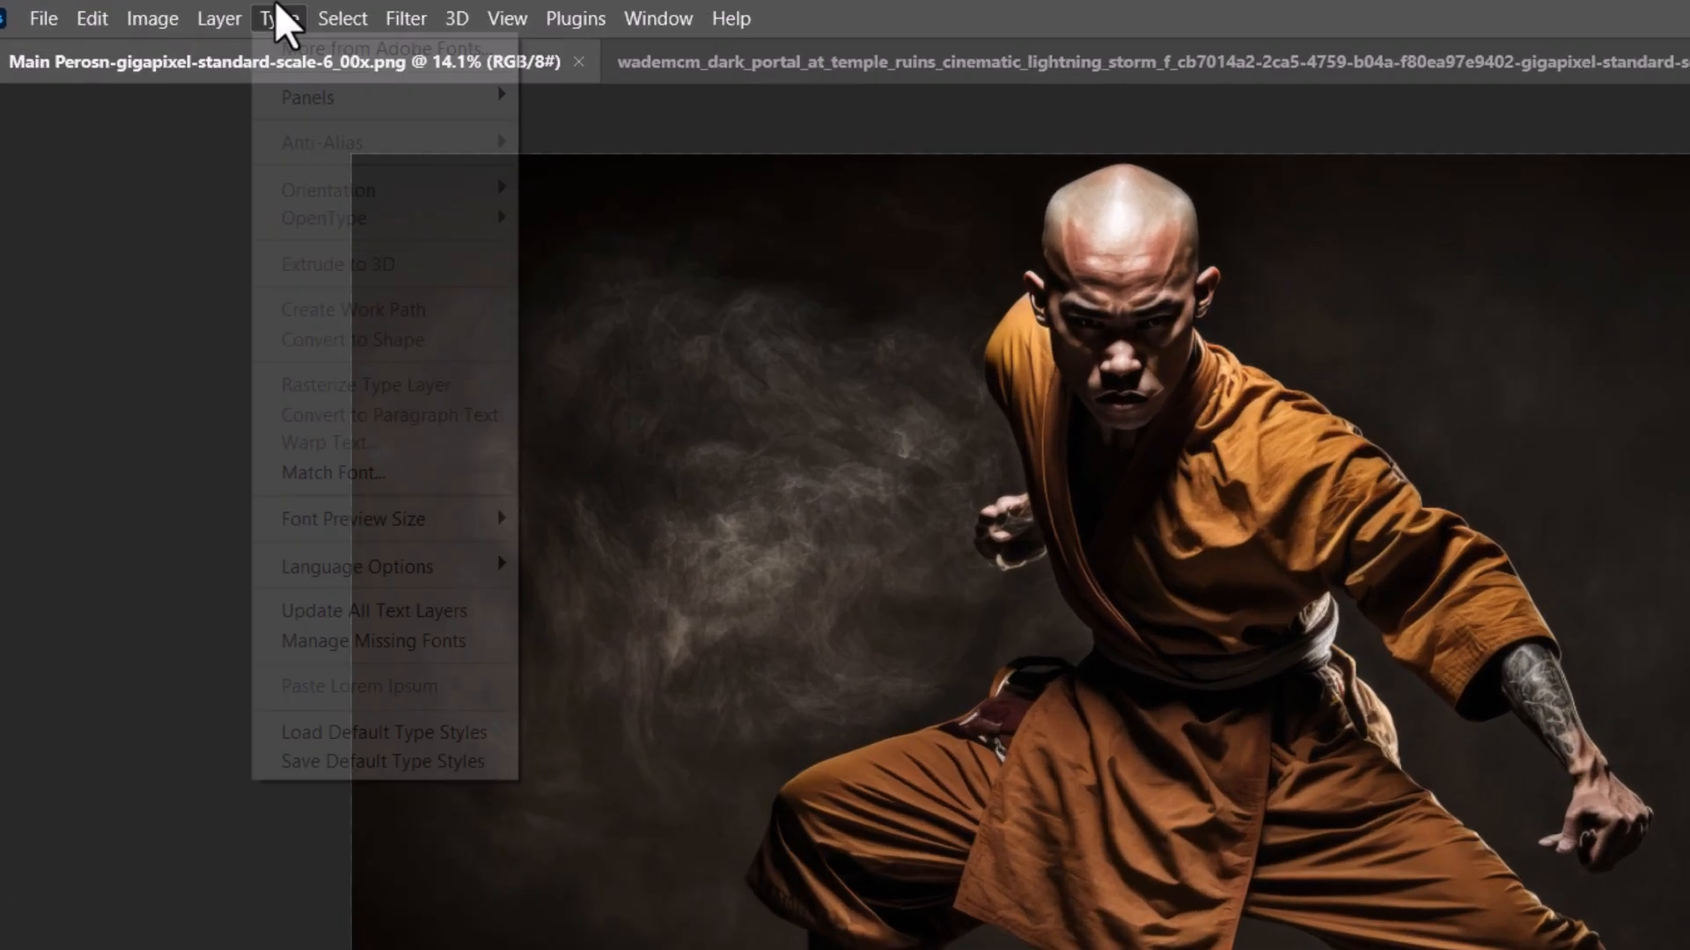
mouse_move(246, 7)
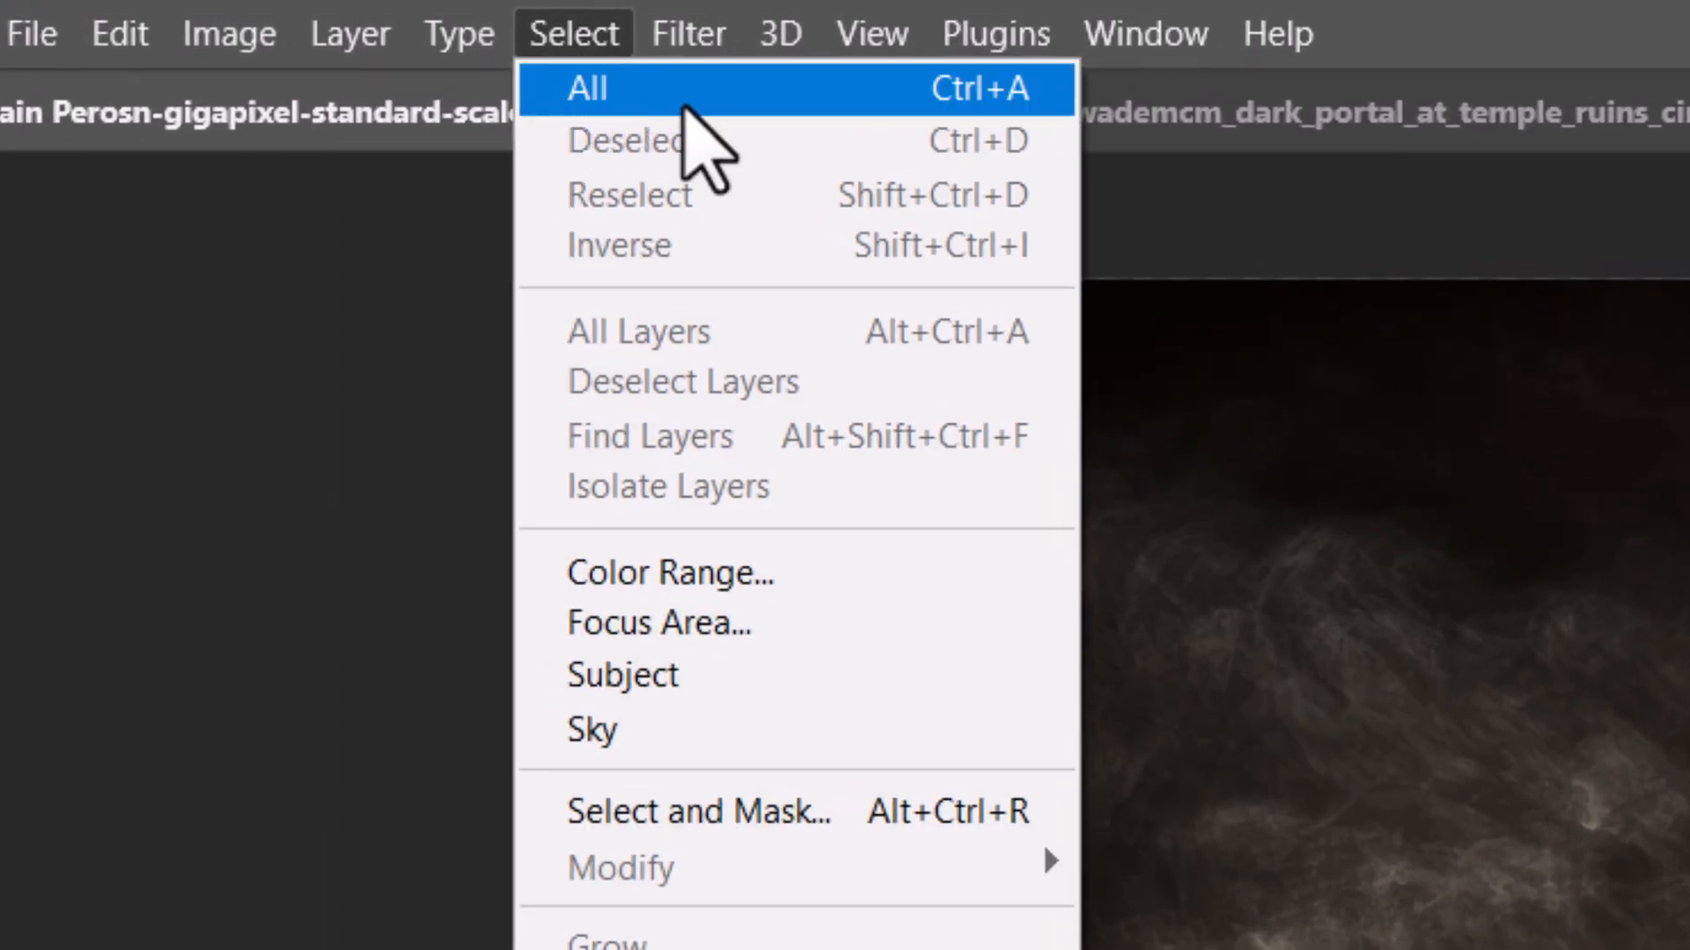
left_click(686, 105)
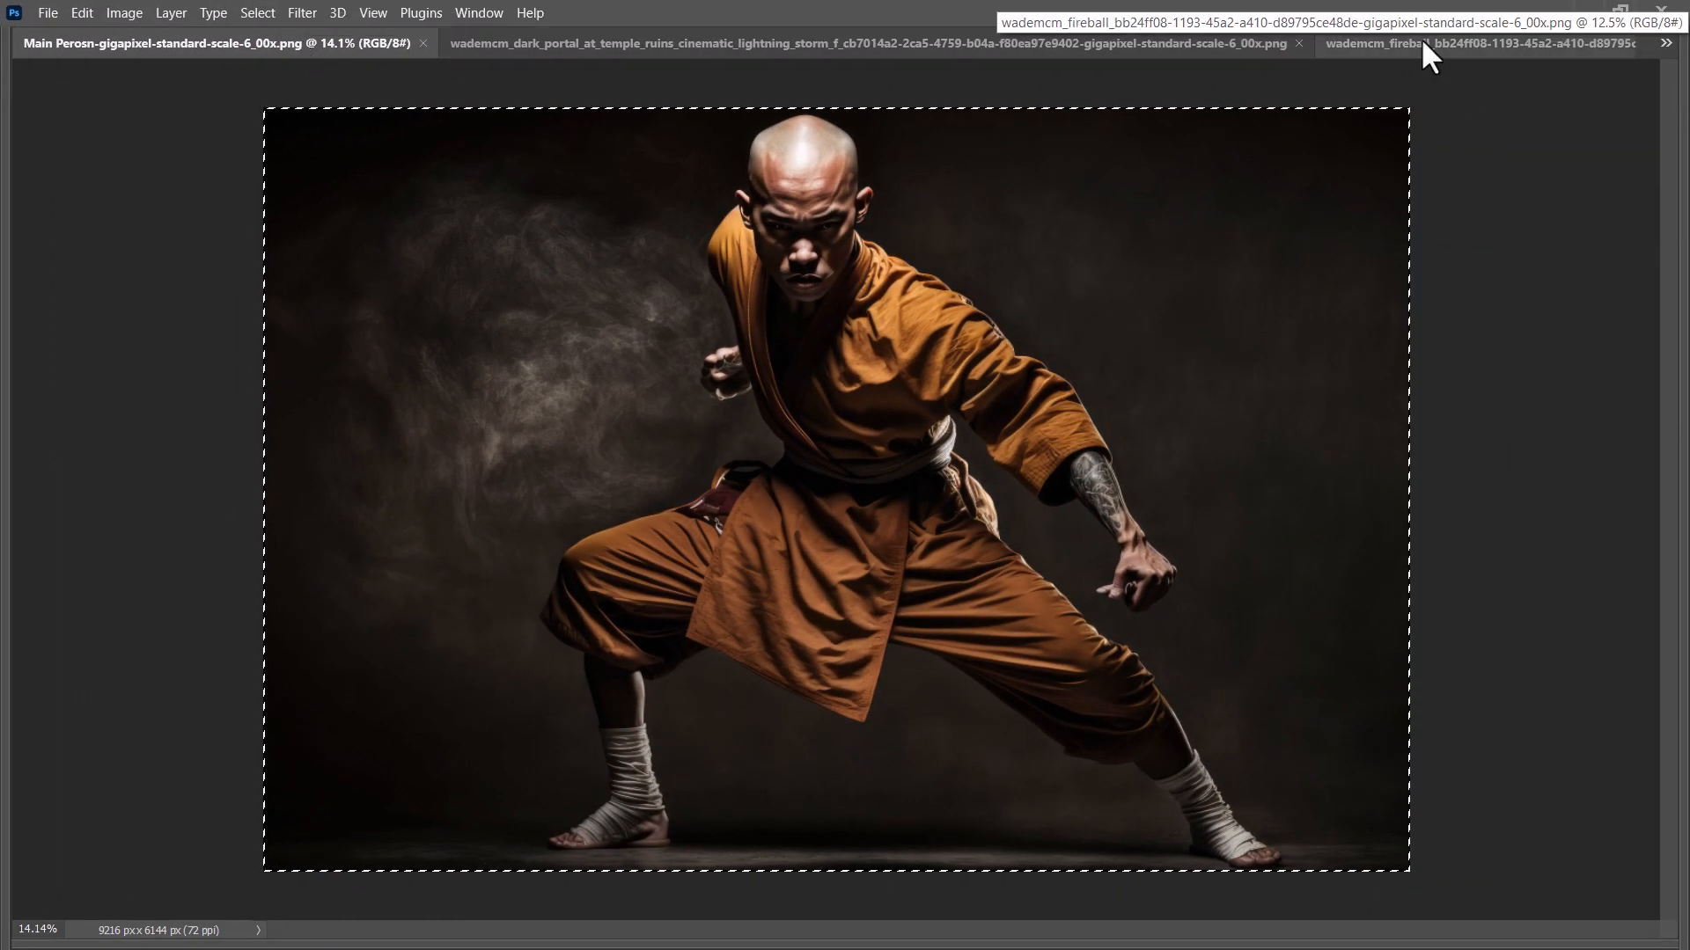
Step: Paste the copied monk image into the dark portal document as a new layer
left_click(720, 42)
left_click(82, 13)
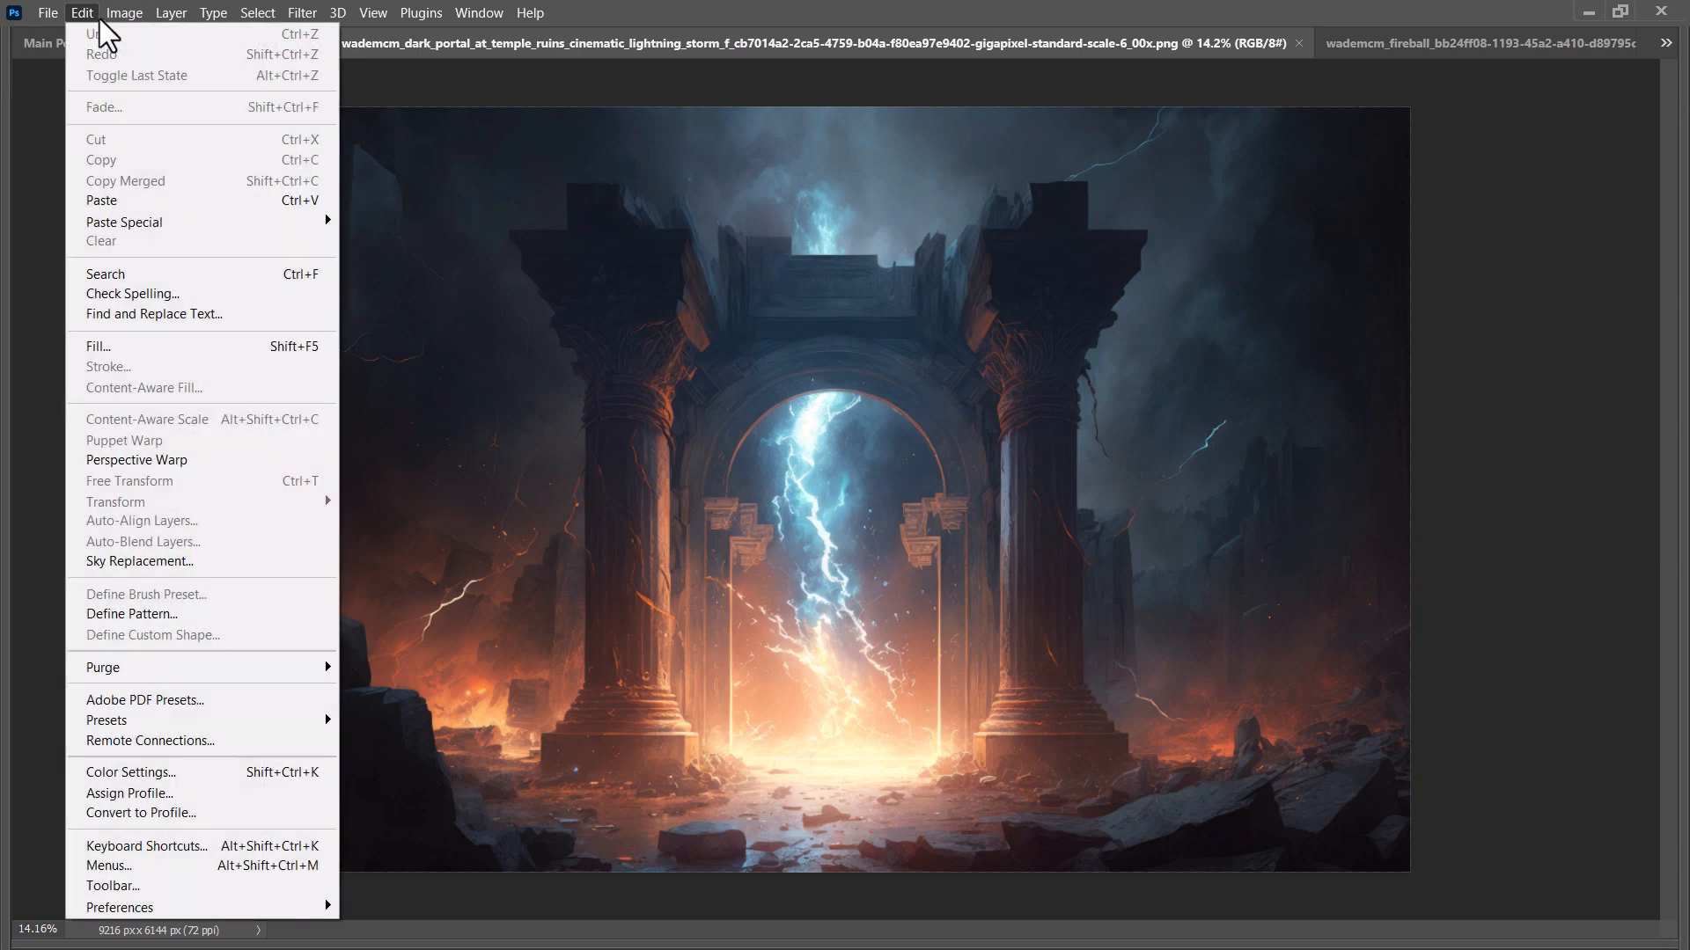
left_click(105, 186)
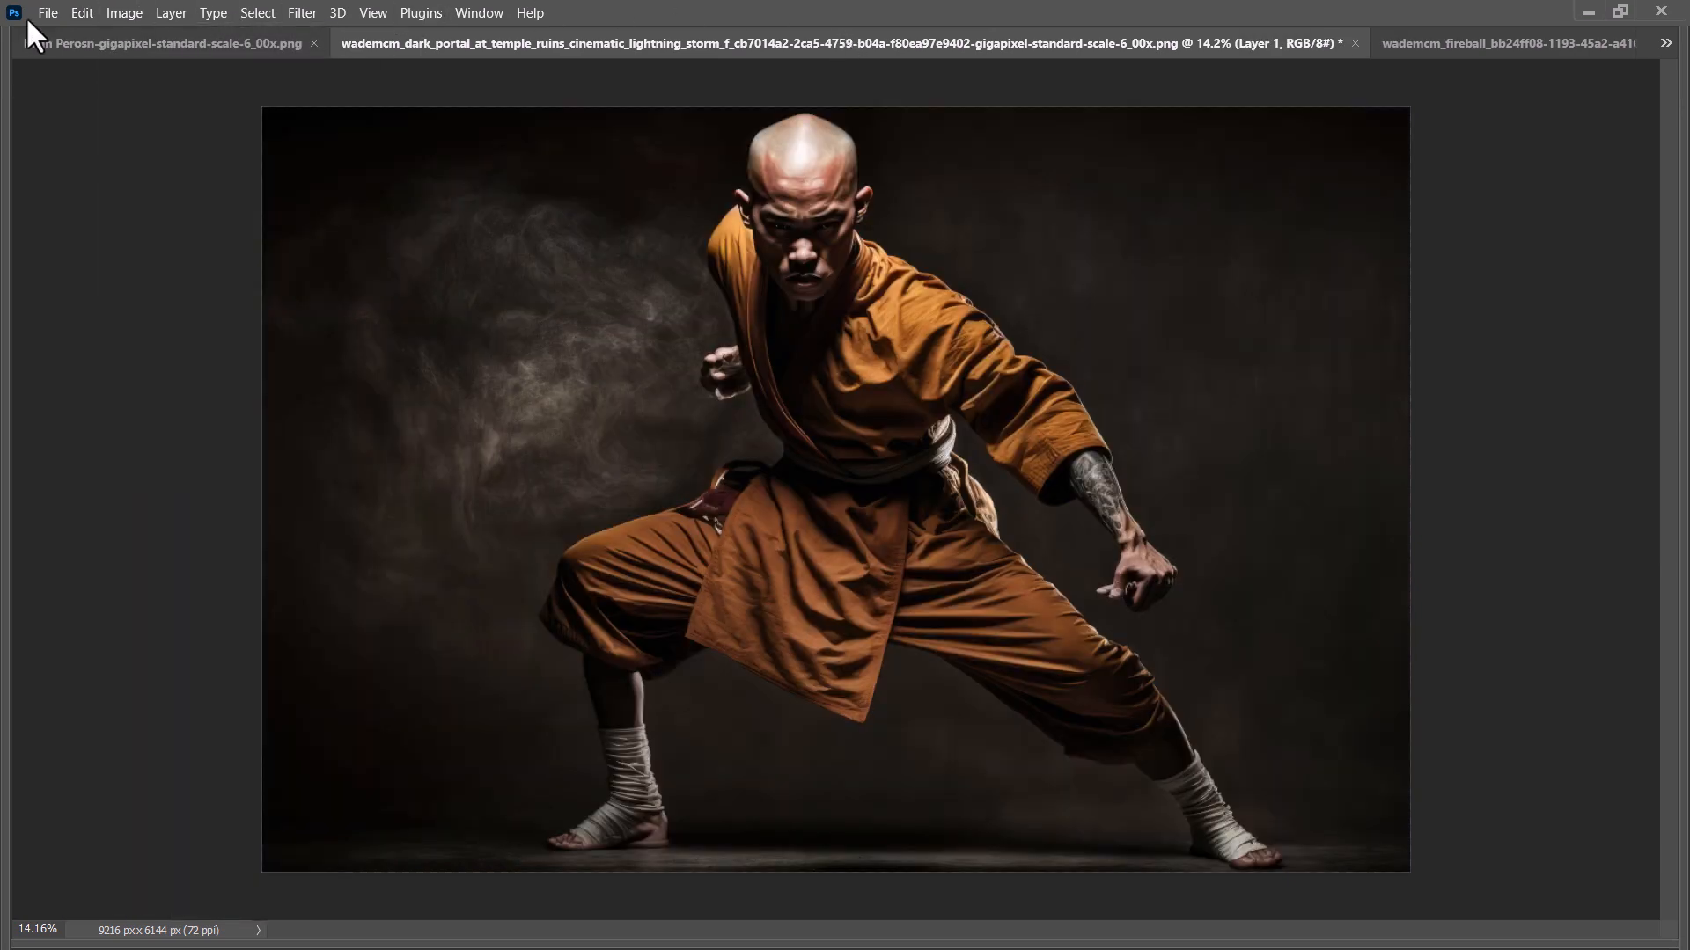
left_click(46, 13)
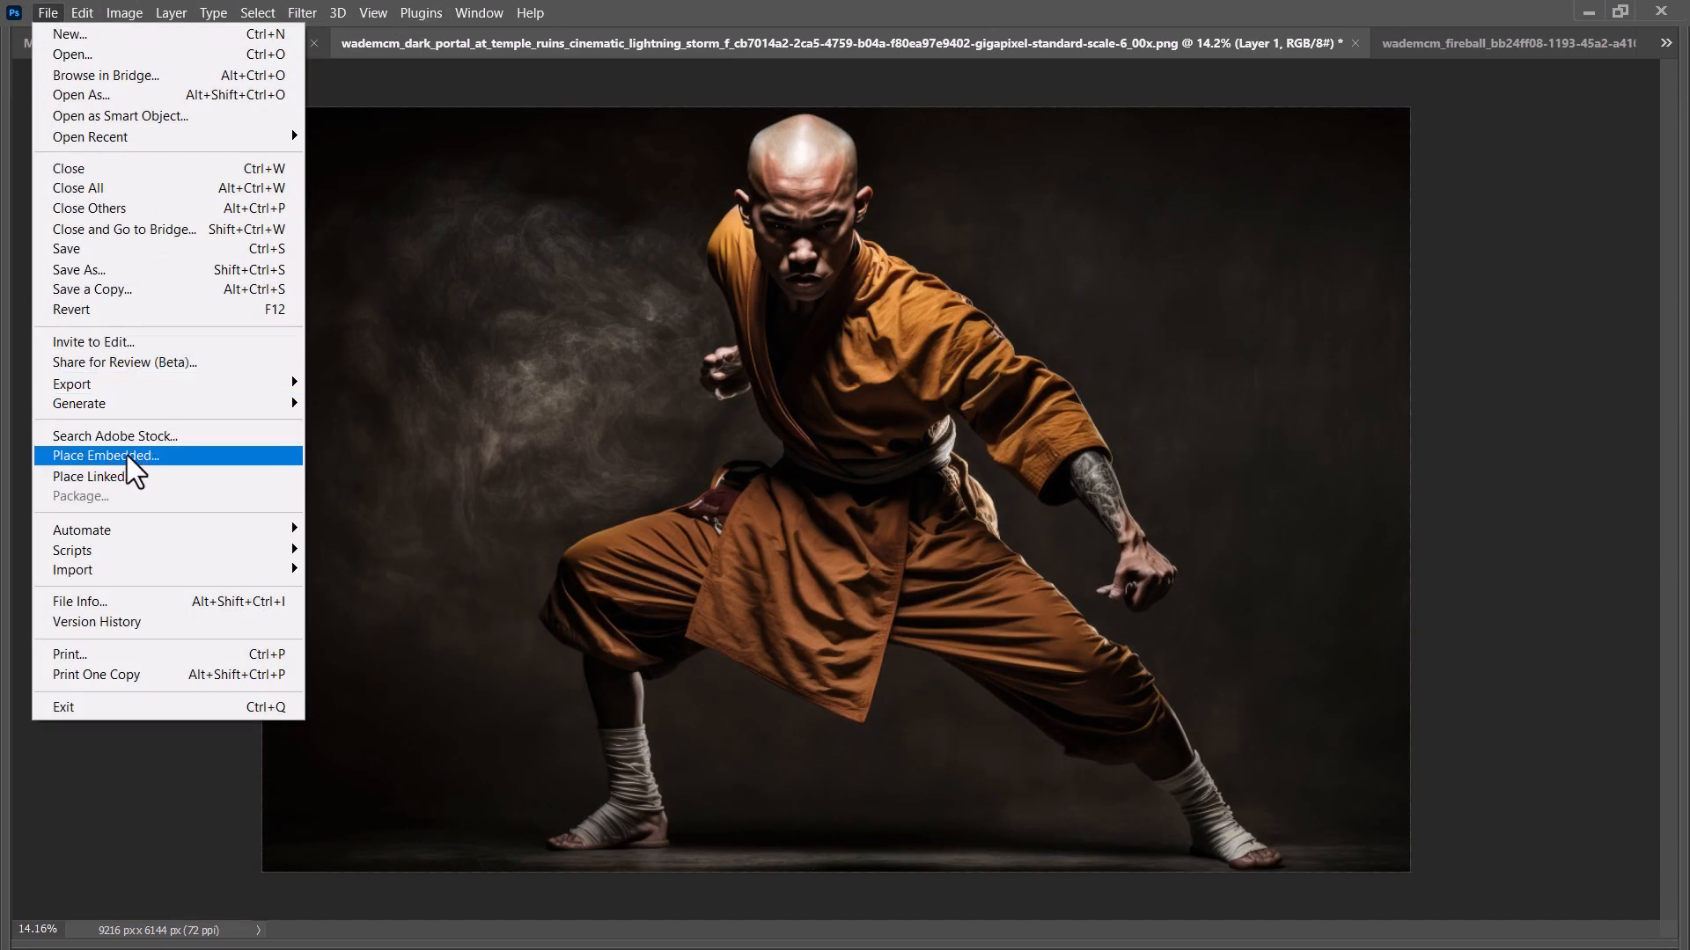
left_click(1232, 16)
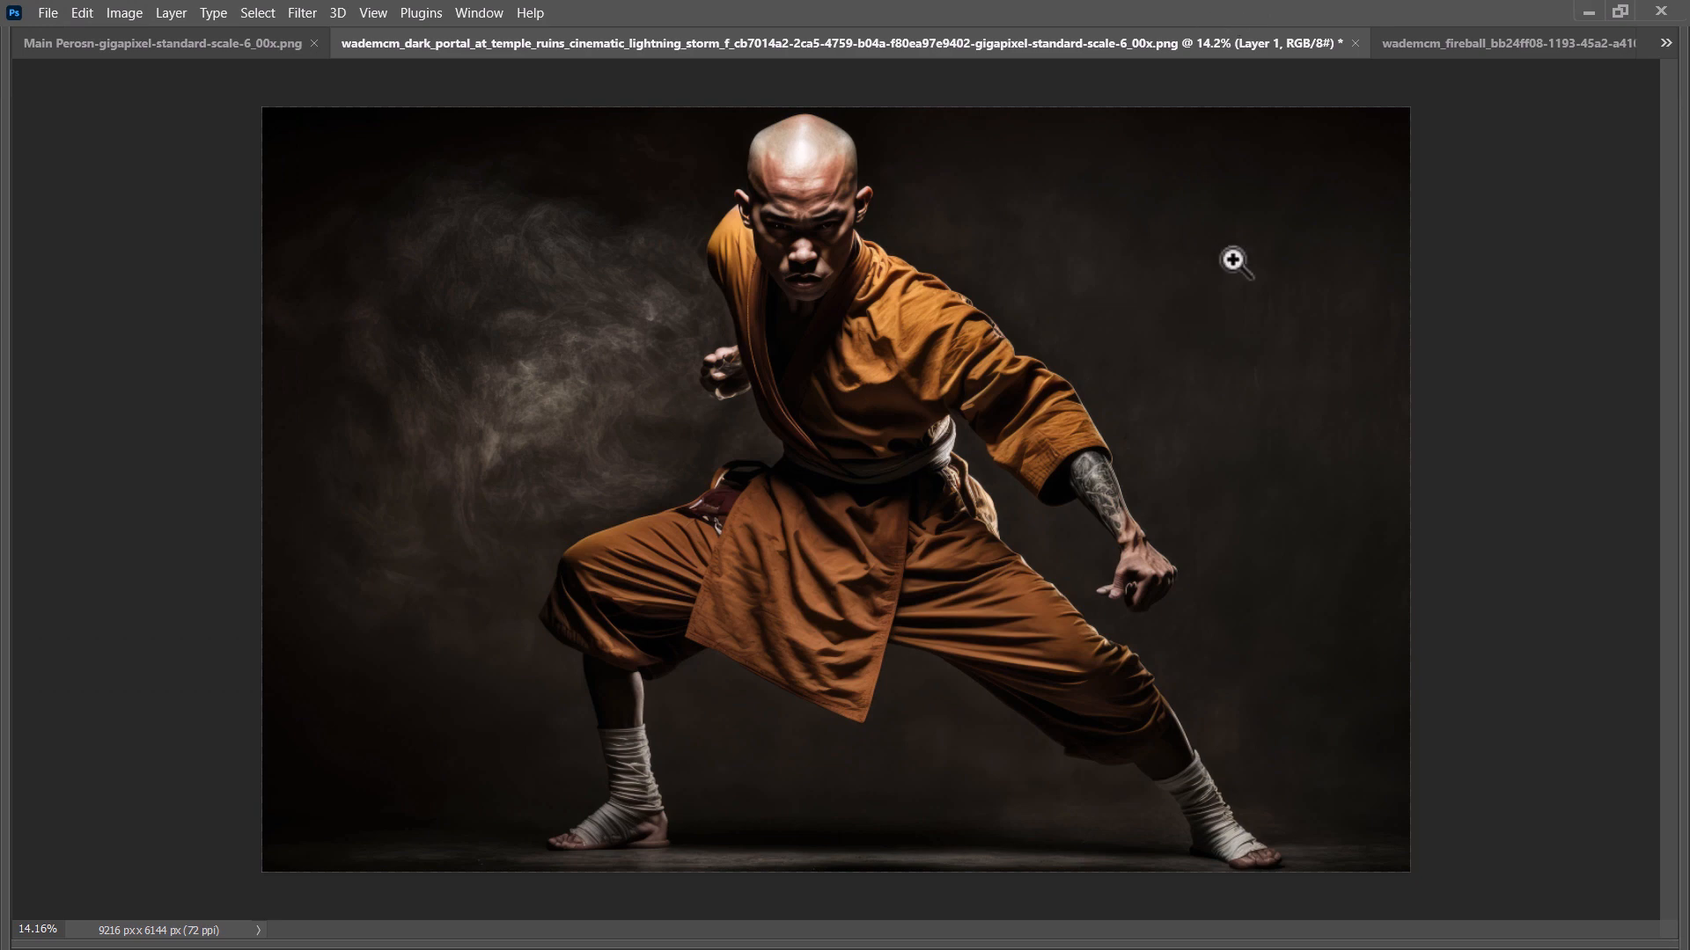
Step: Bring back the hidden workspace tools and display the document's layer list
key("Tab")
key("Tab")
key("Tab")
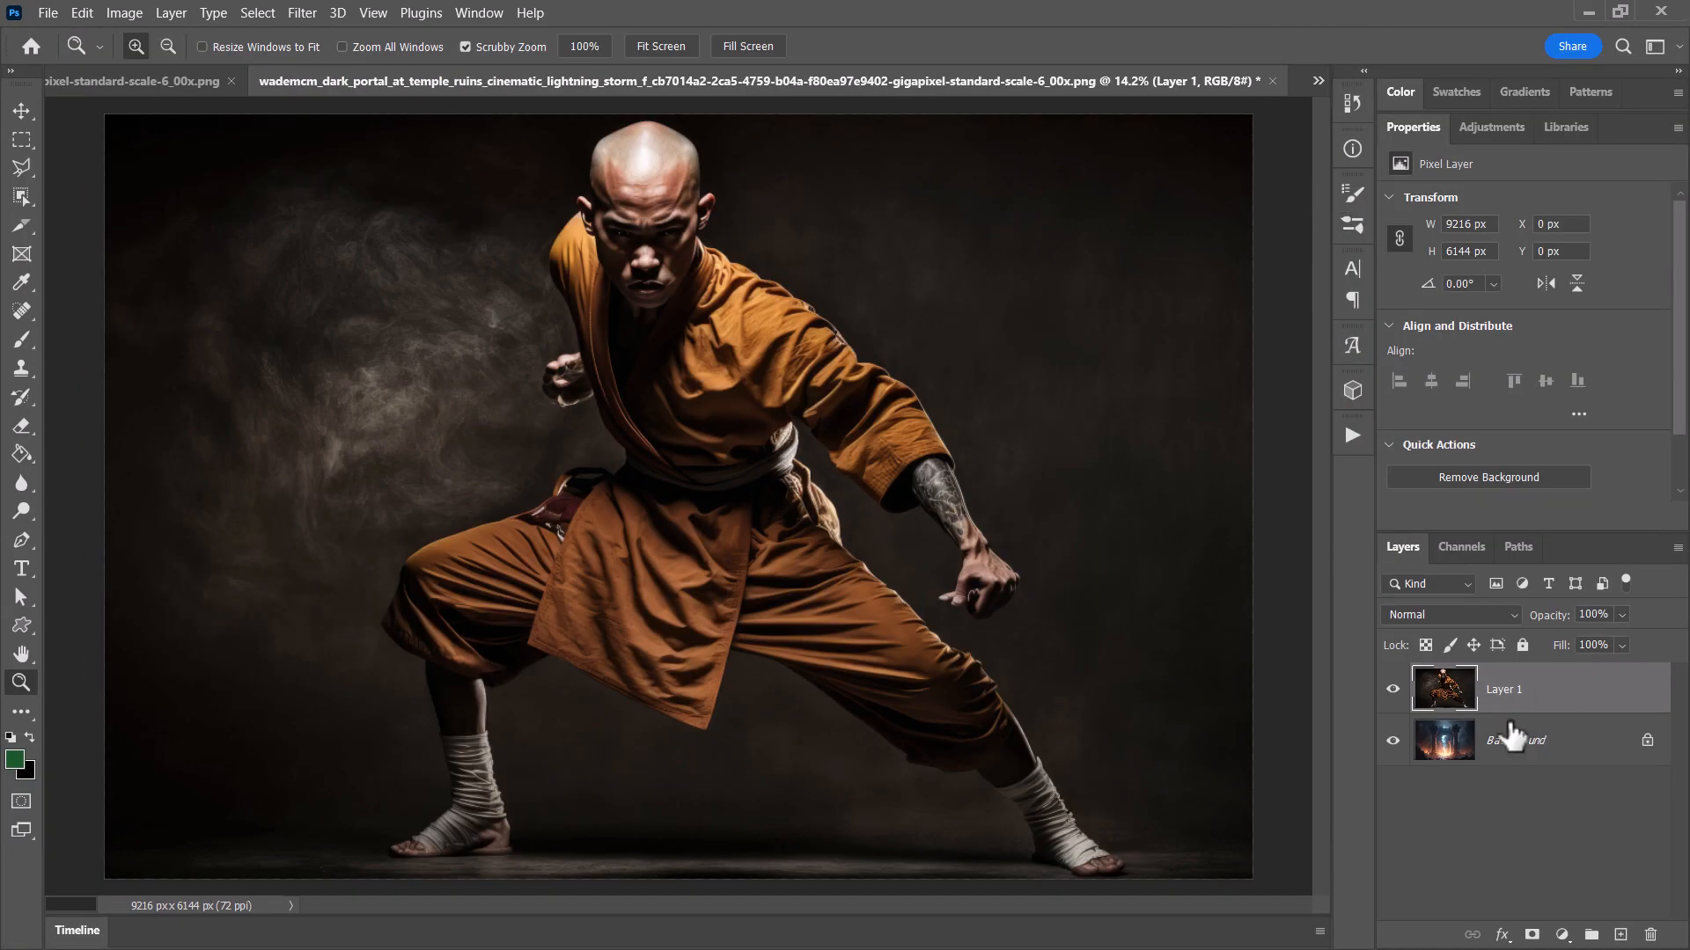
left_click(479, 14)
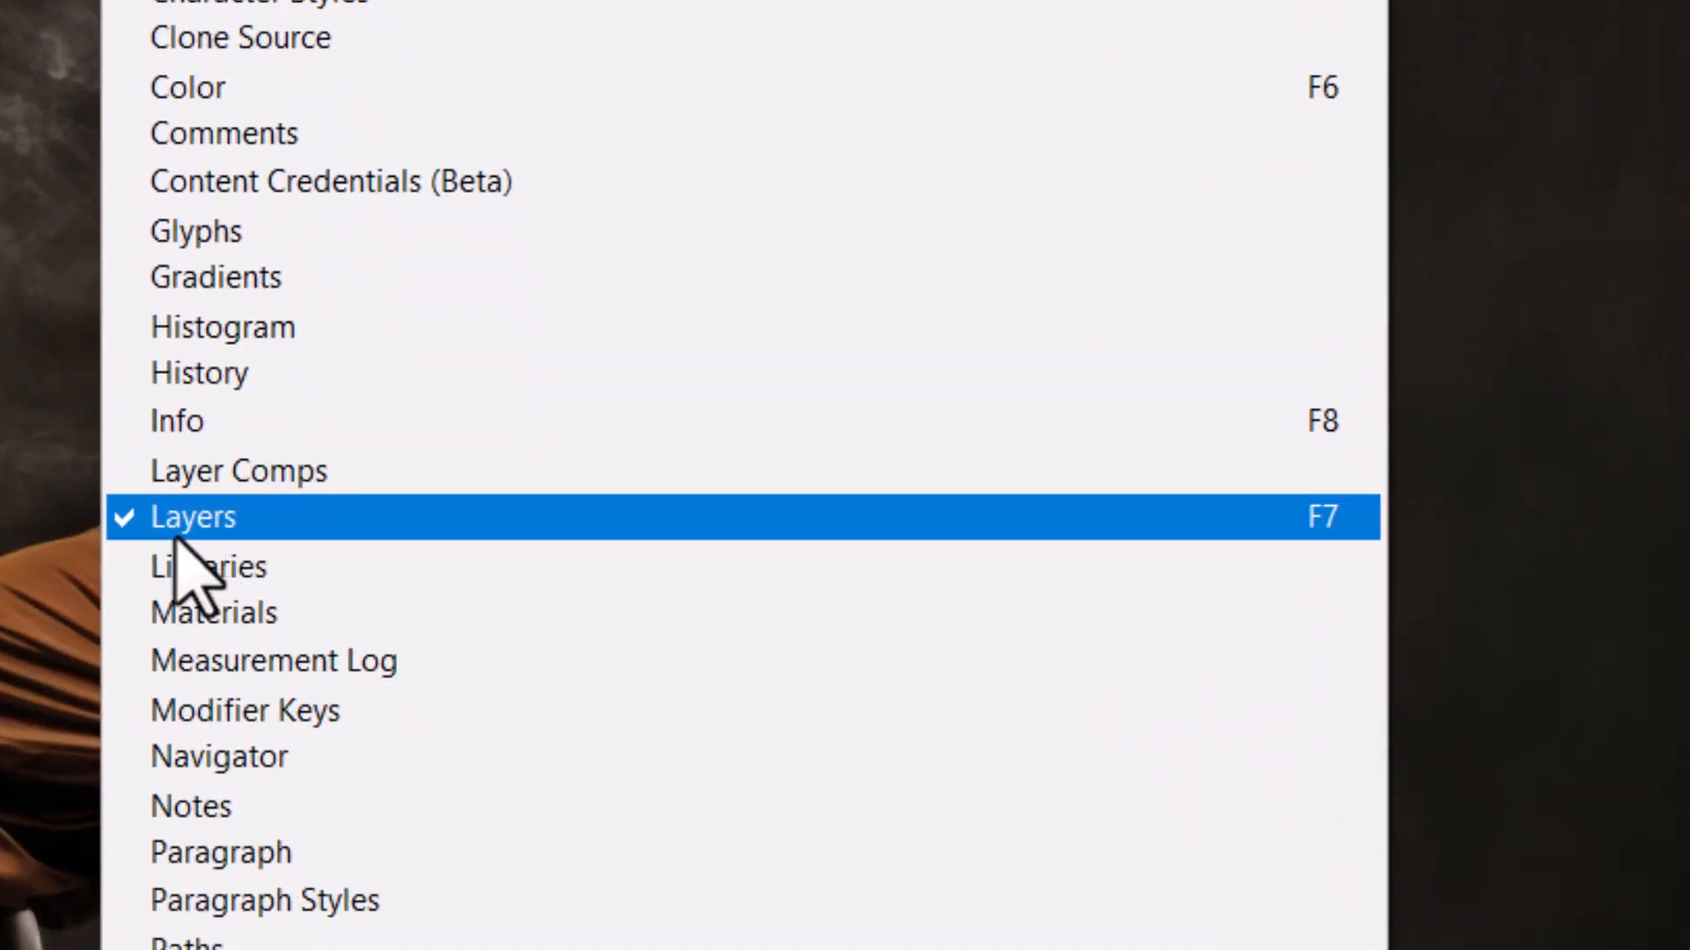
left_click(331, 506)
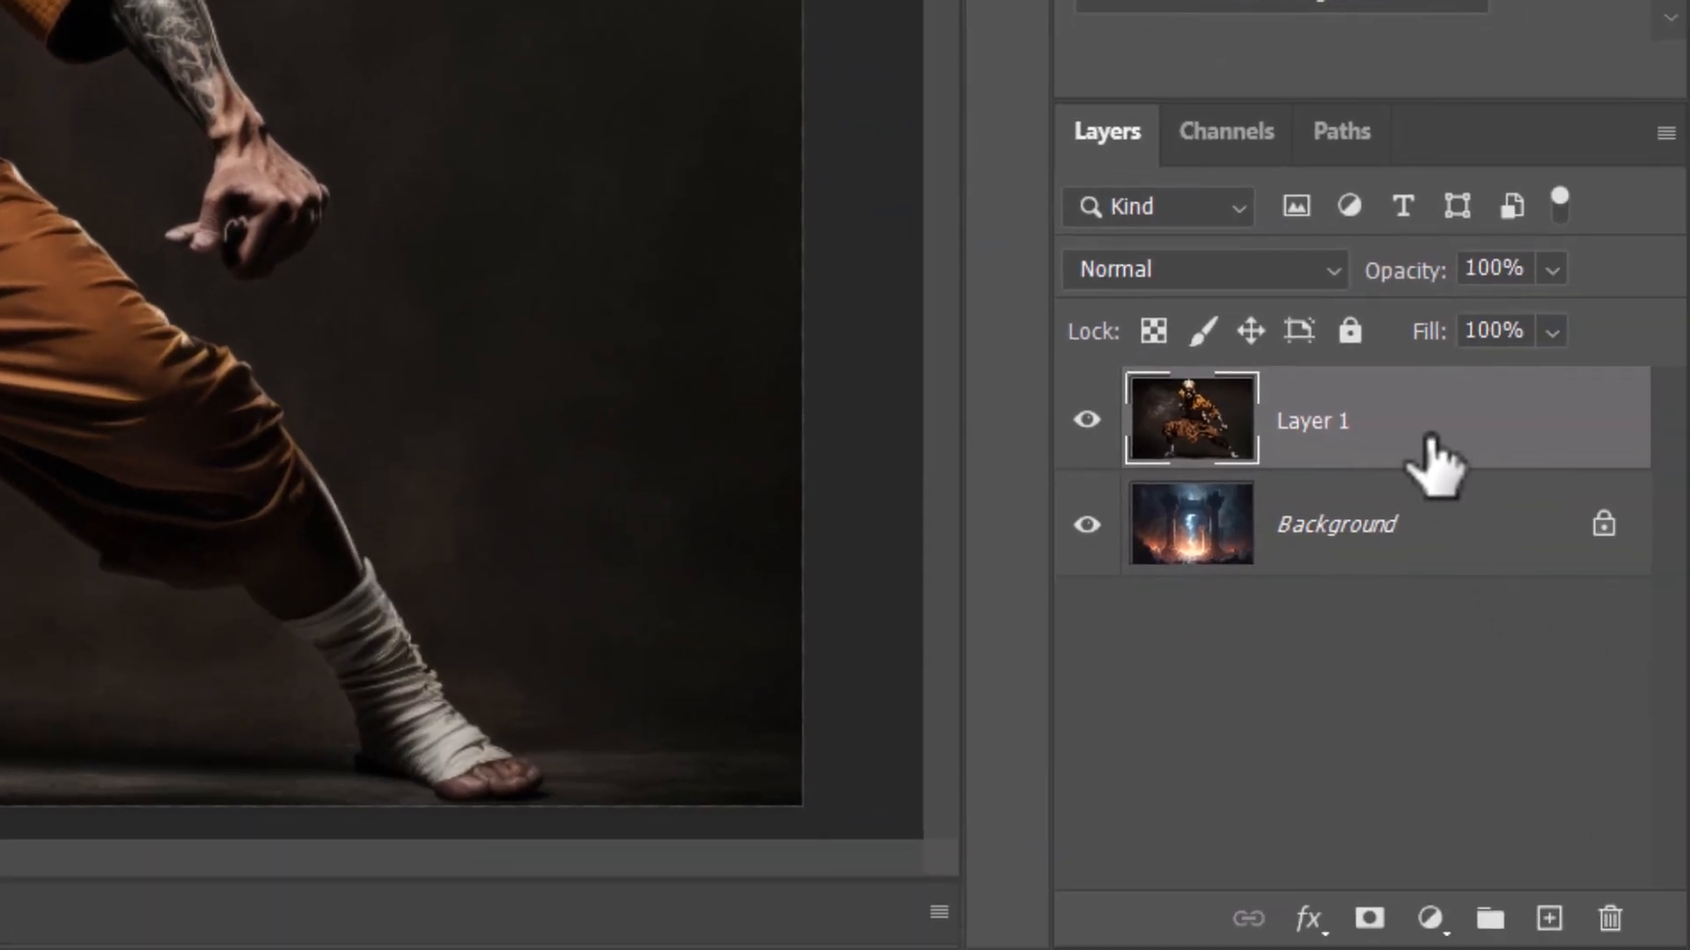
Step: Convert Layer 1 with the monk to a smart object and select the monk using Select Subject
right_click(1396, 424)
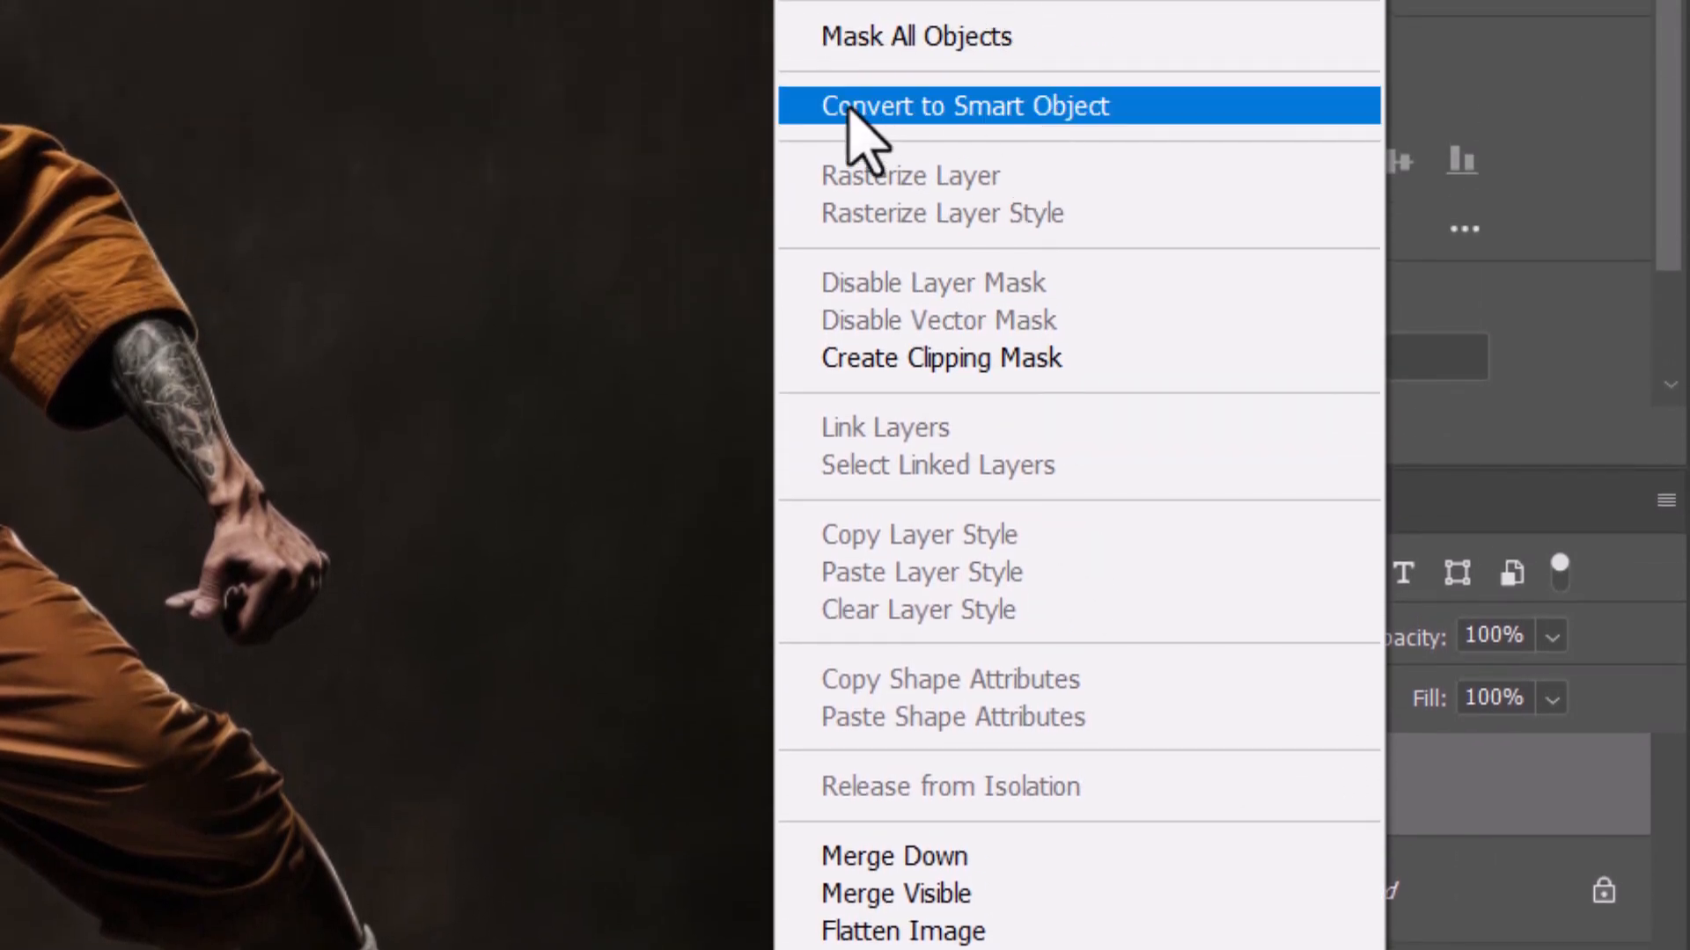
left_click(1040, 113)
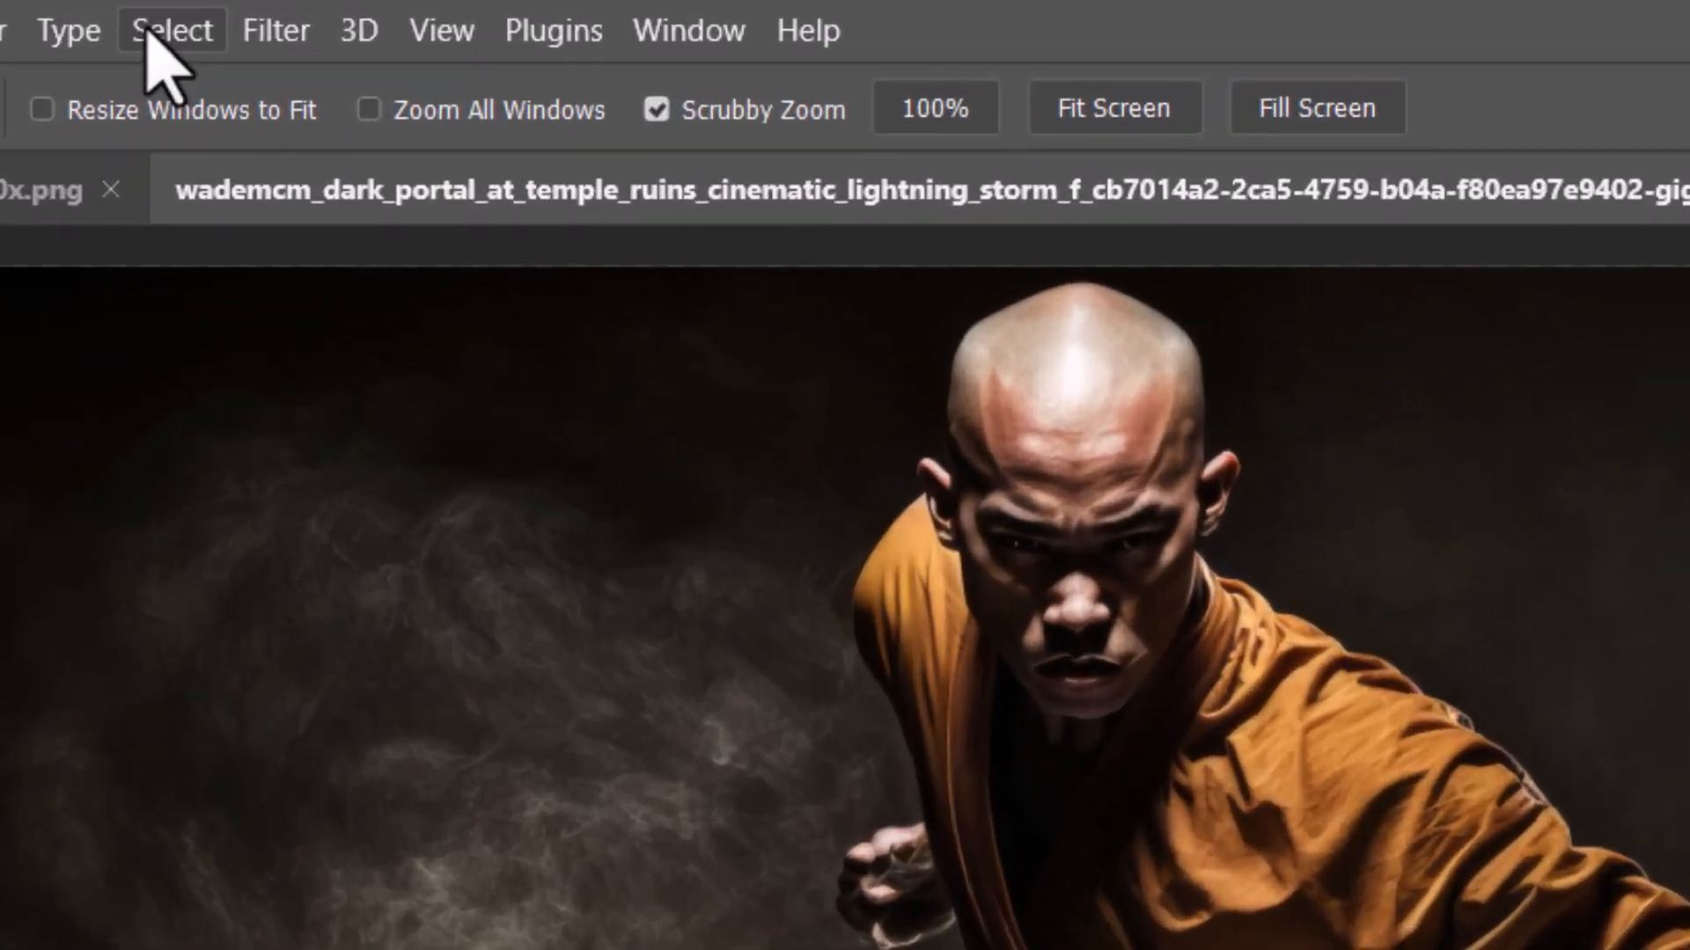
left_click(150, 35)
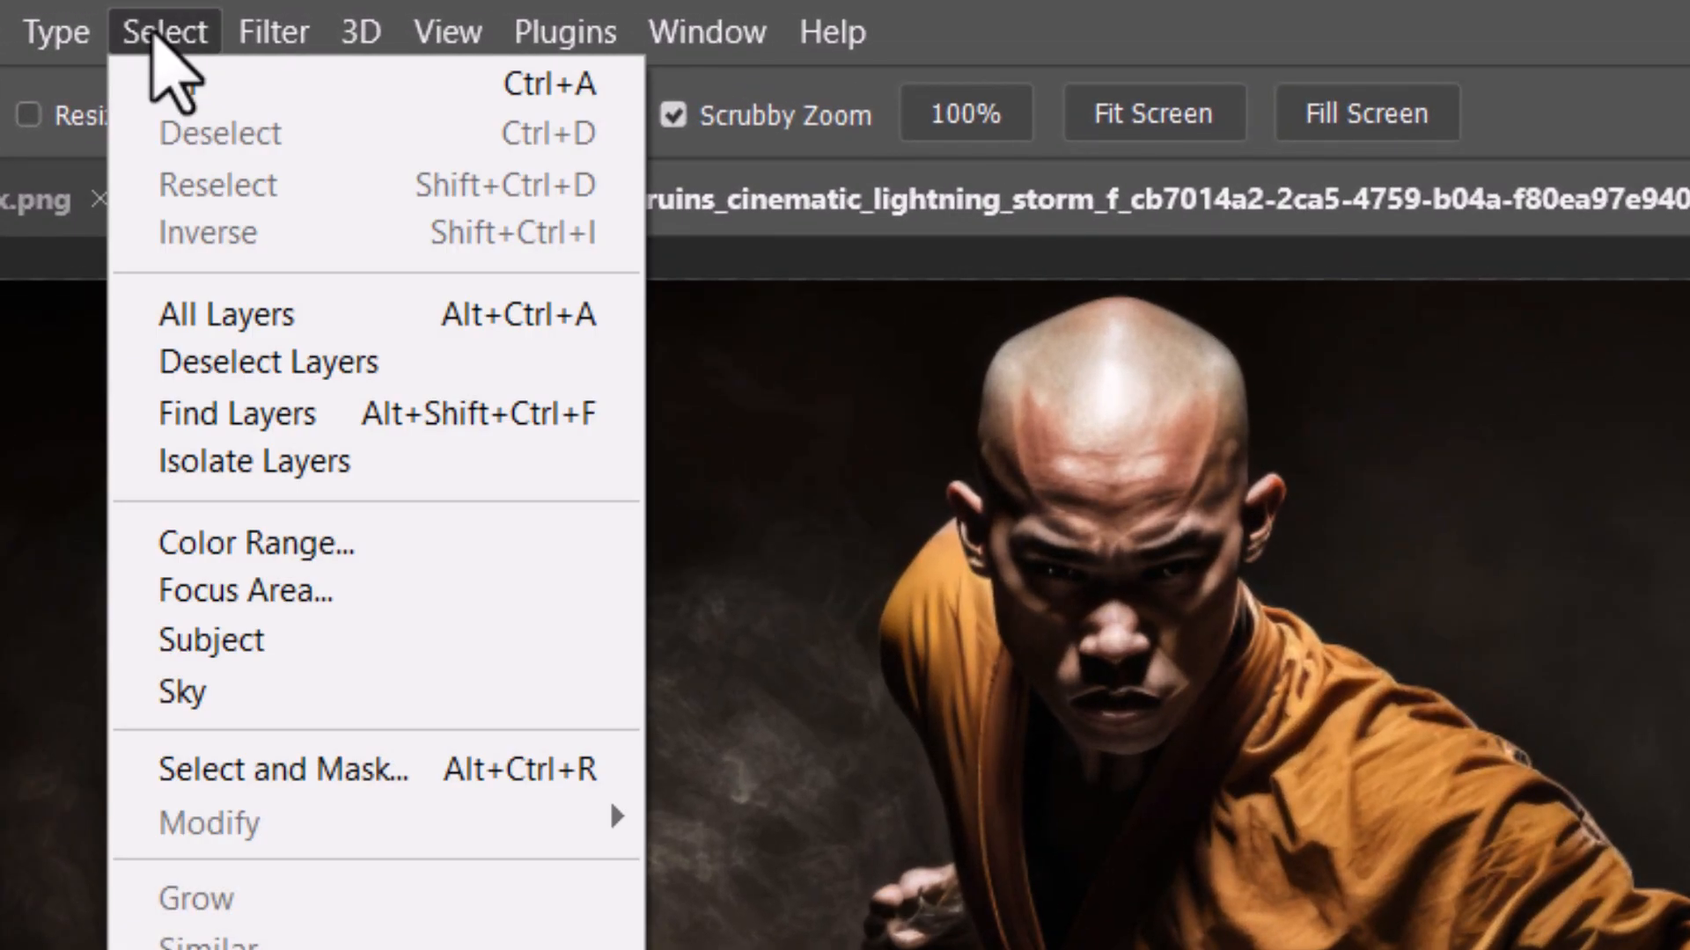
left_click(253, 623)
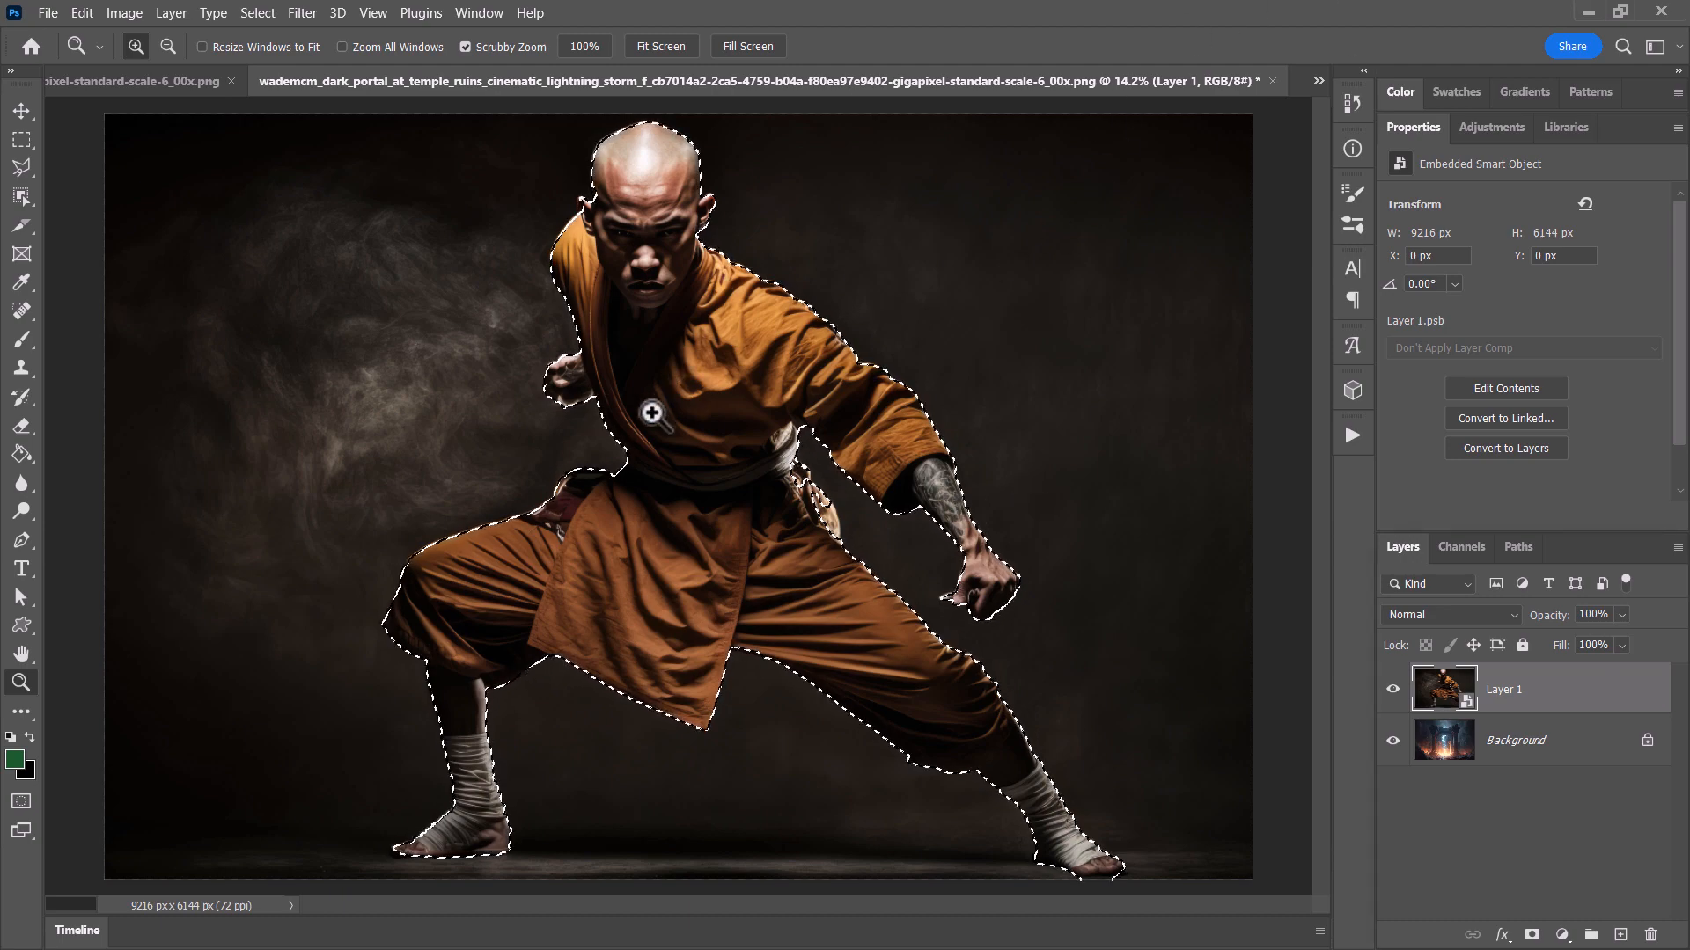
Step: Check the selection edges around the monk and add a layer mask to Layer 1 from the selection
left_click_drag(654, 337, 682, 433)
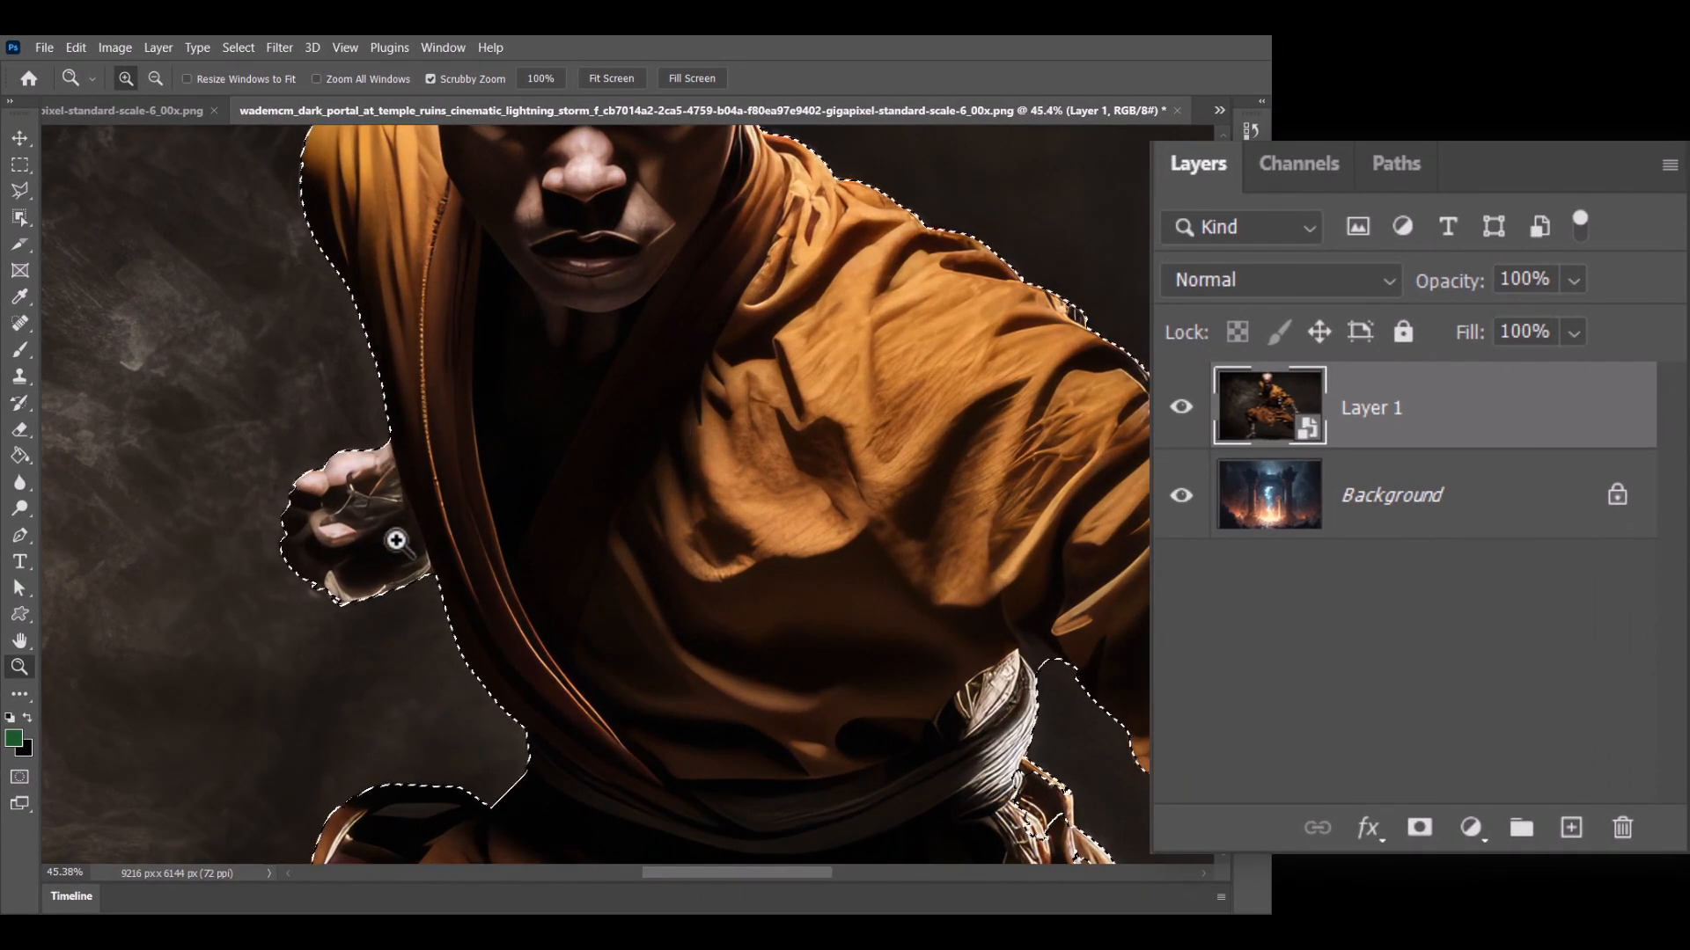
left_click_drag(905, 506, 457, 325)
left_click_drag(608, 465, 528, 176)
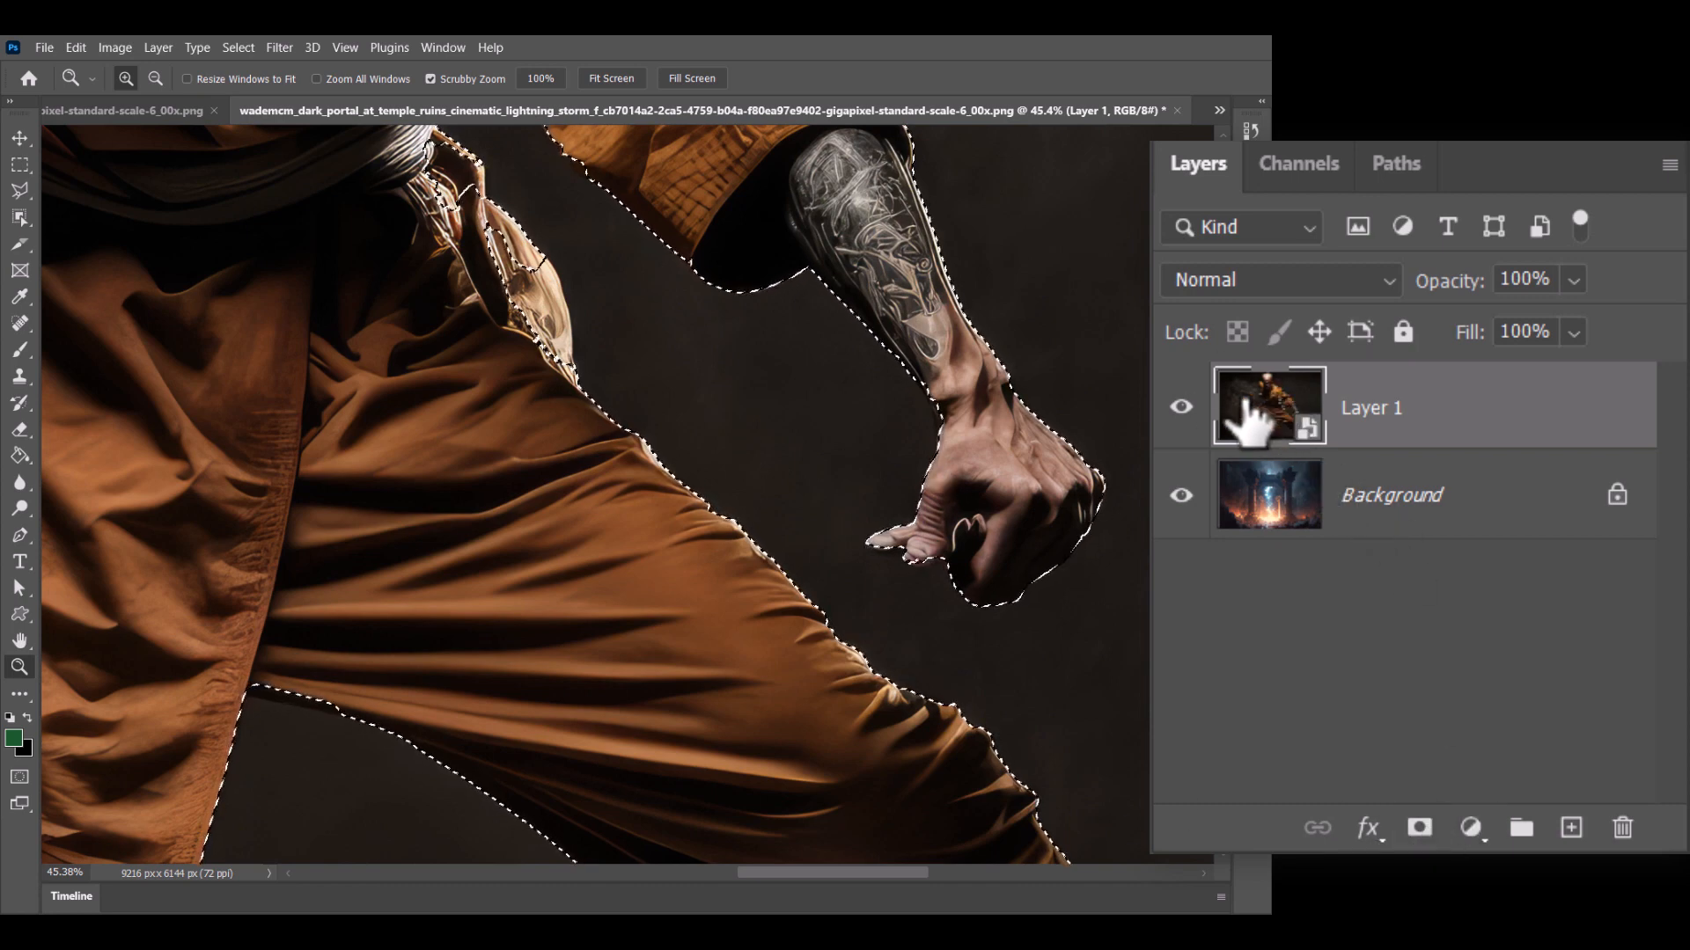
left_click(1419, 829)
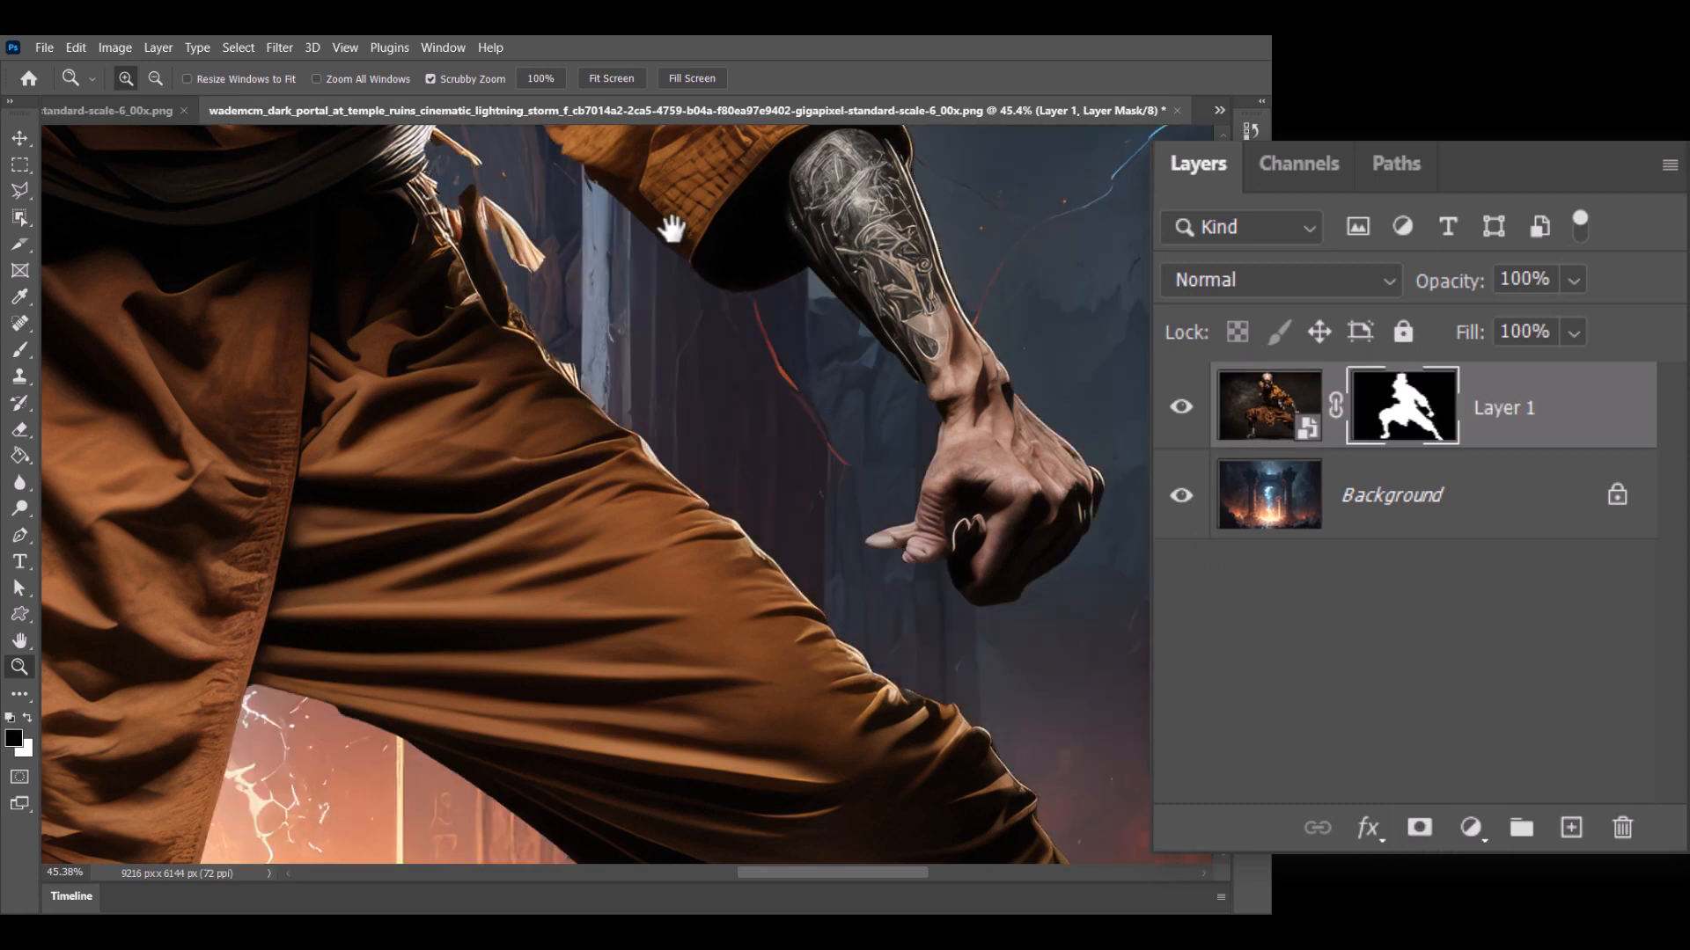
Step: Set up a white Brush with 50 px size, 74% hardness and 100% flow for refining Layer 1's mask
left_click_drag(671, 229, 810, 464)
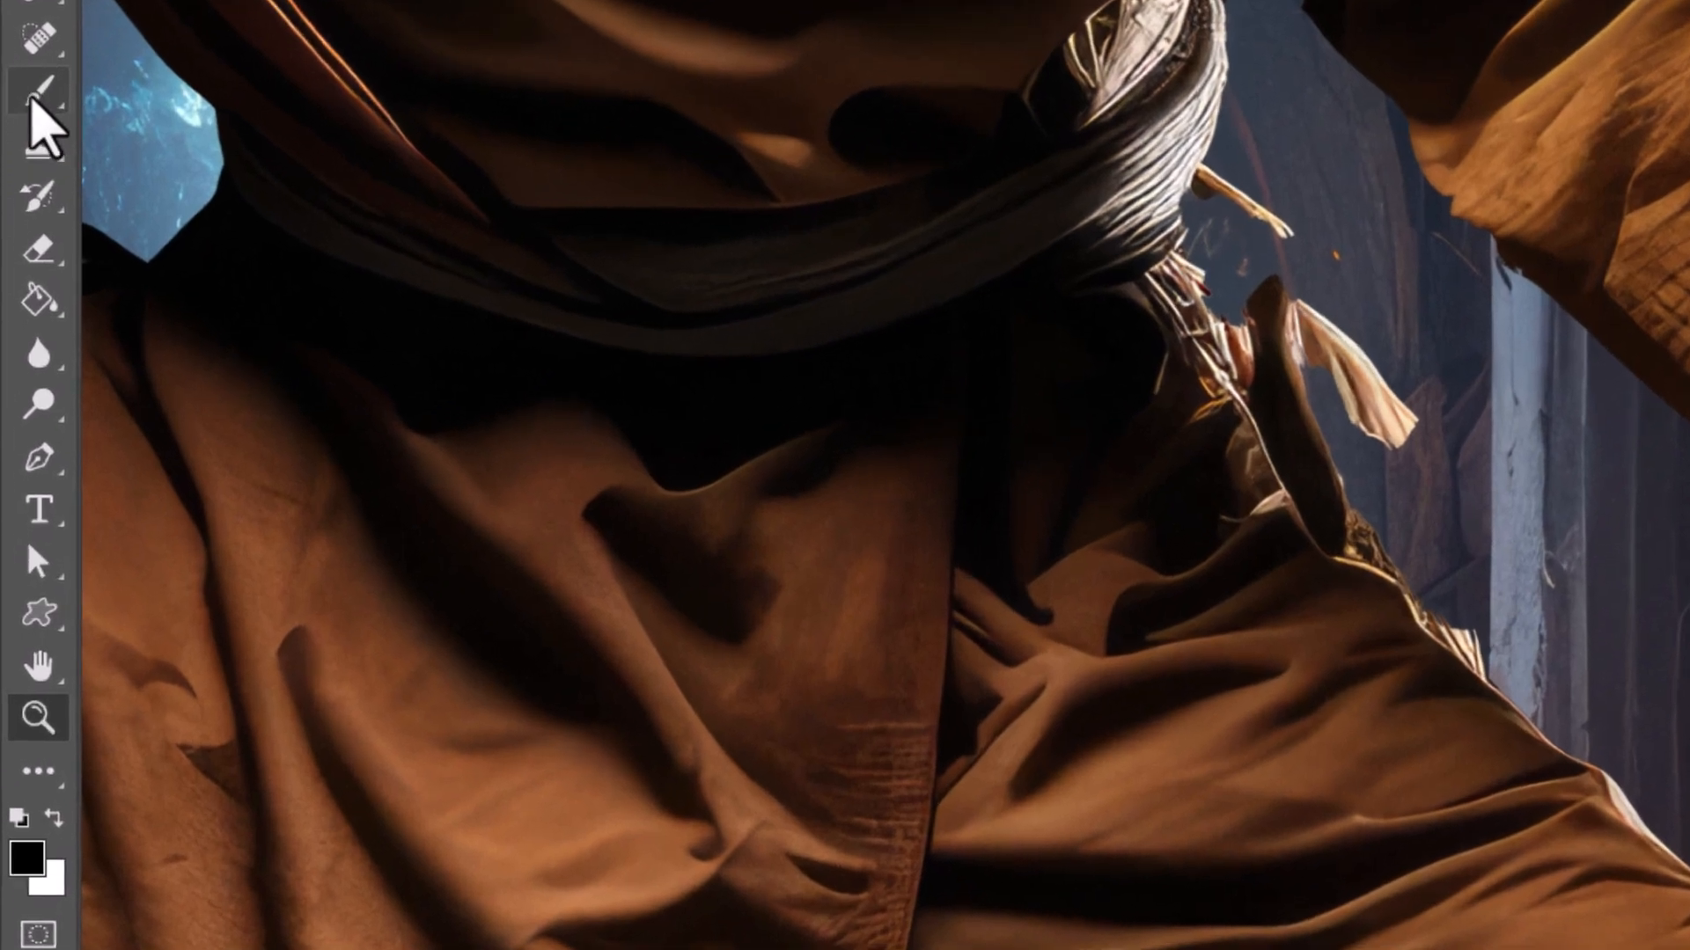
left_click(48, 123)
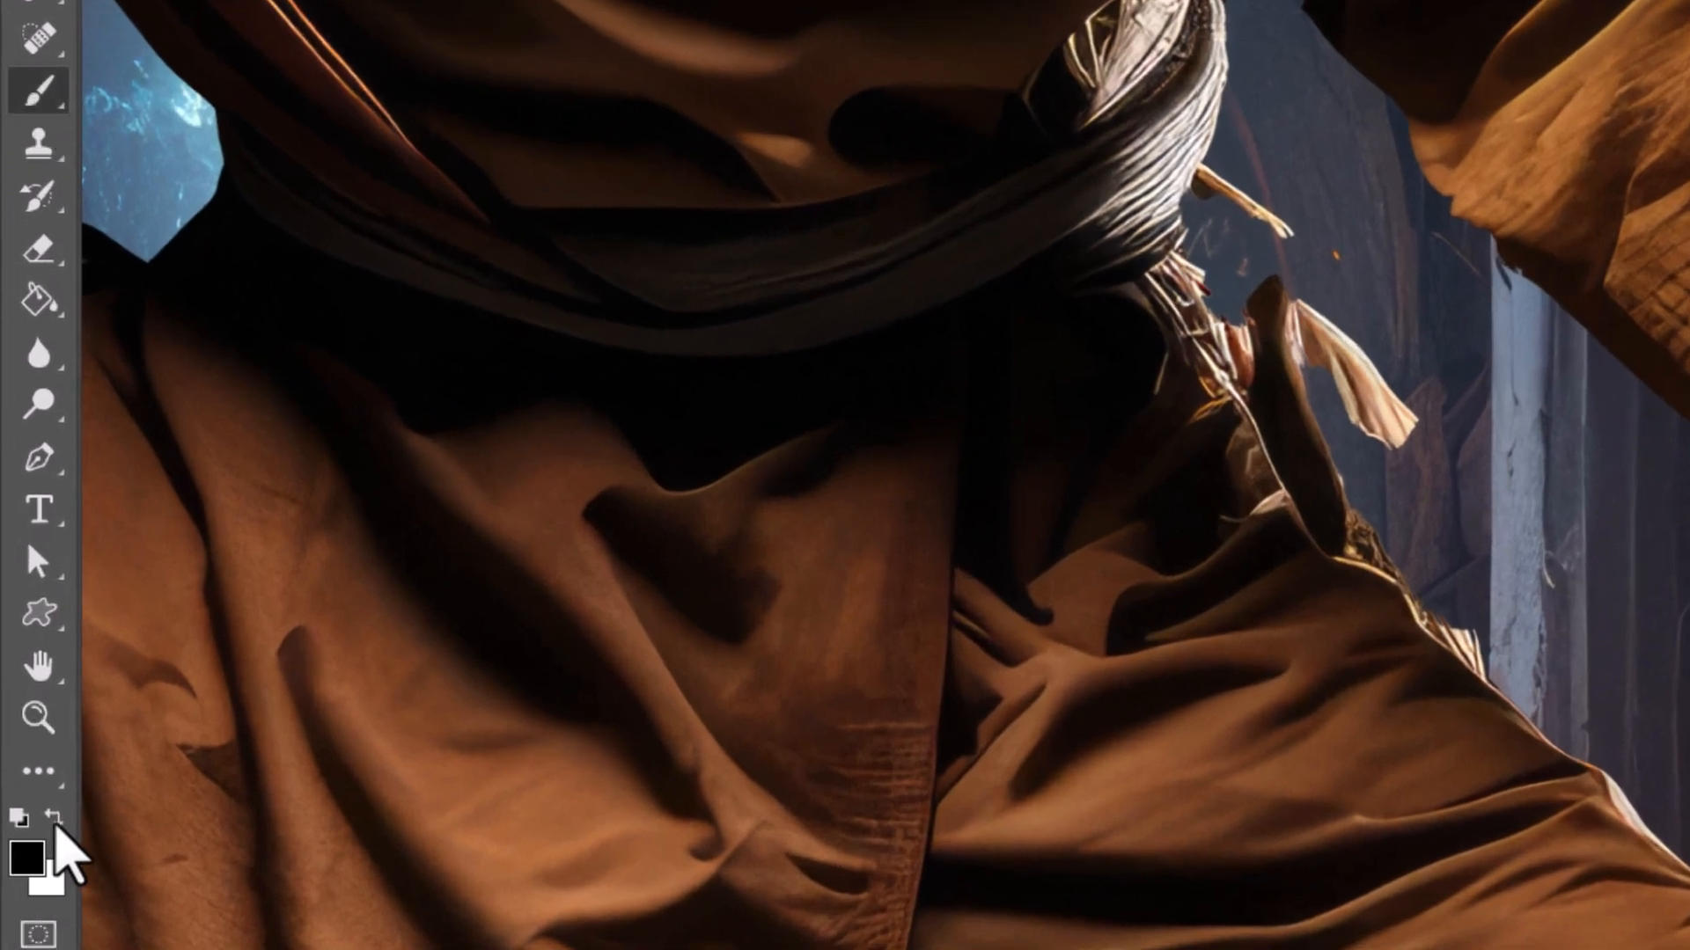
left_click(54, 818)
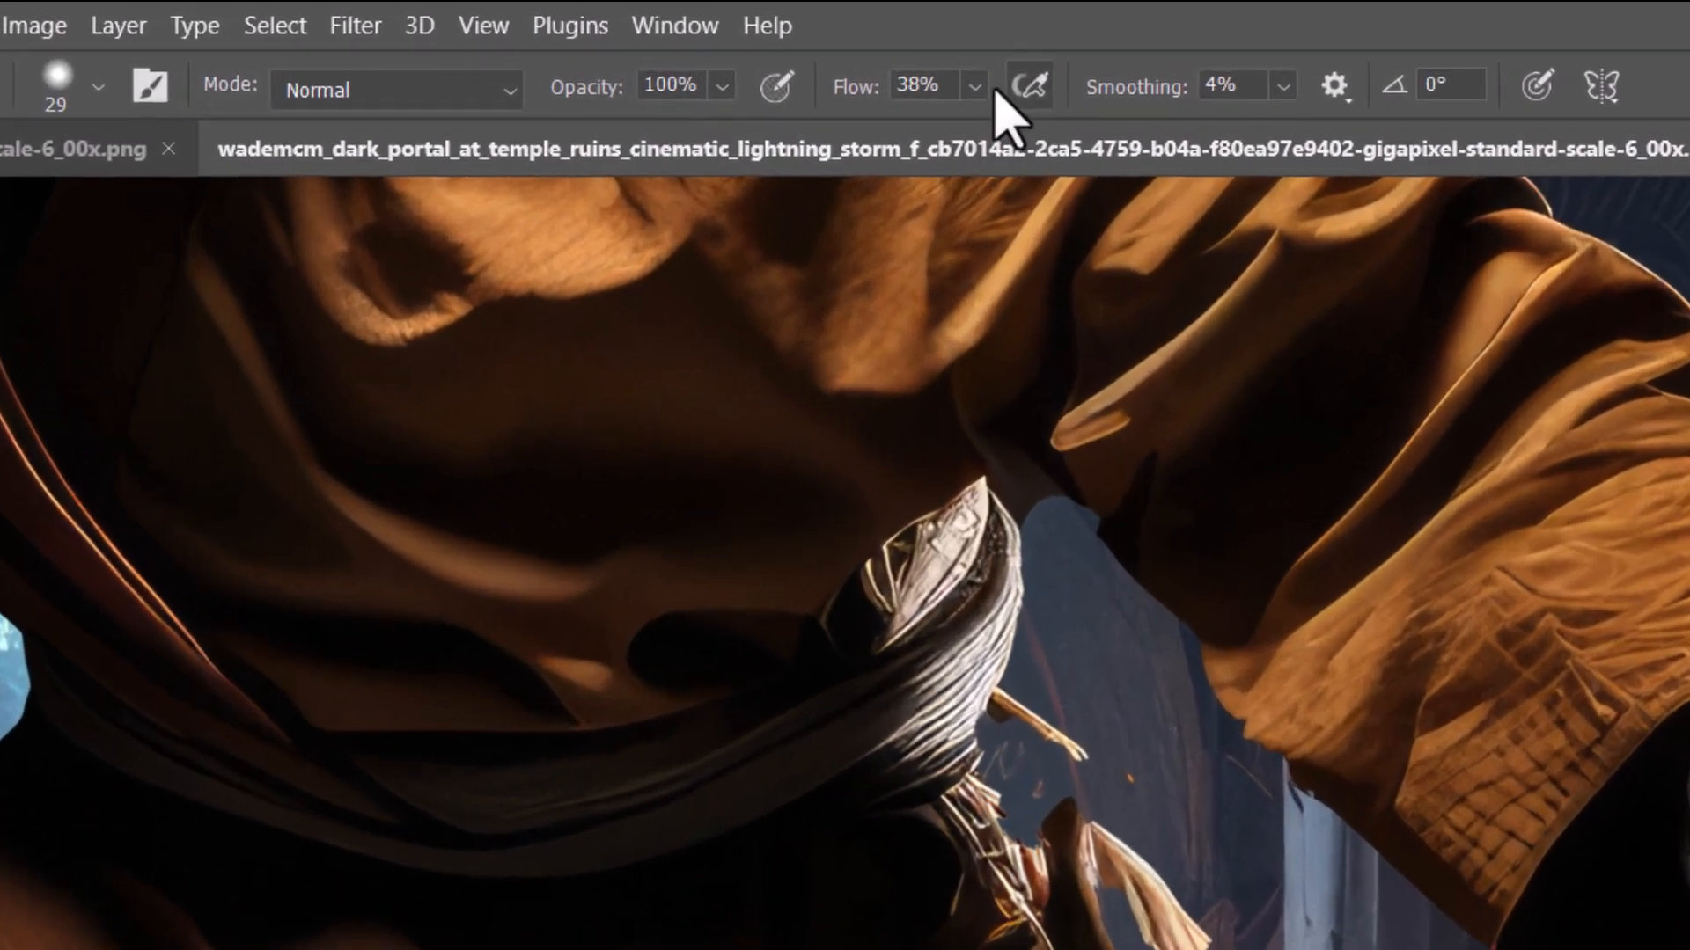
left_click(596, 78)
left_click_drag(603, 101, 721, 104)
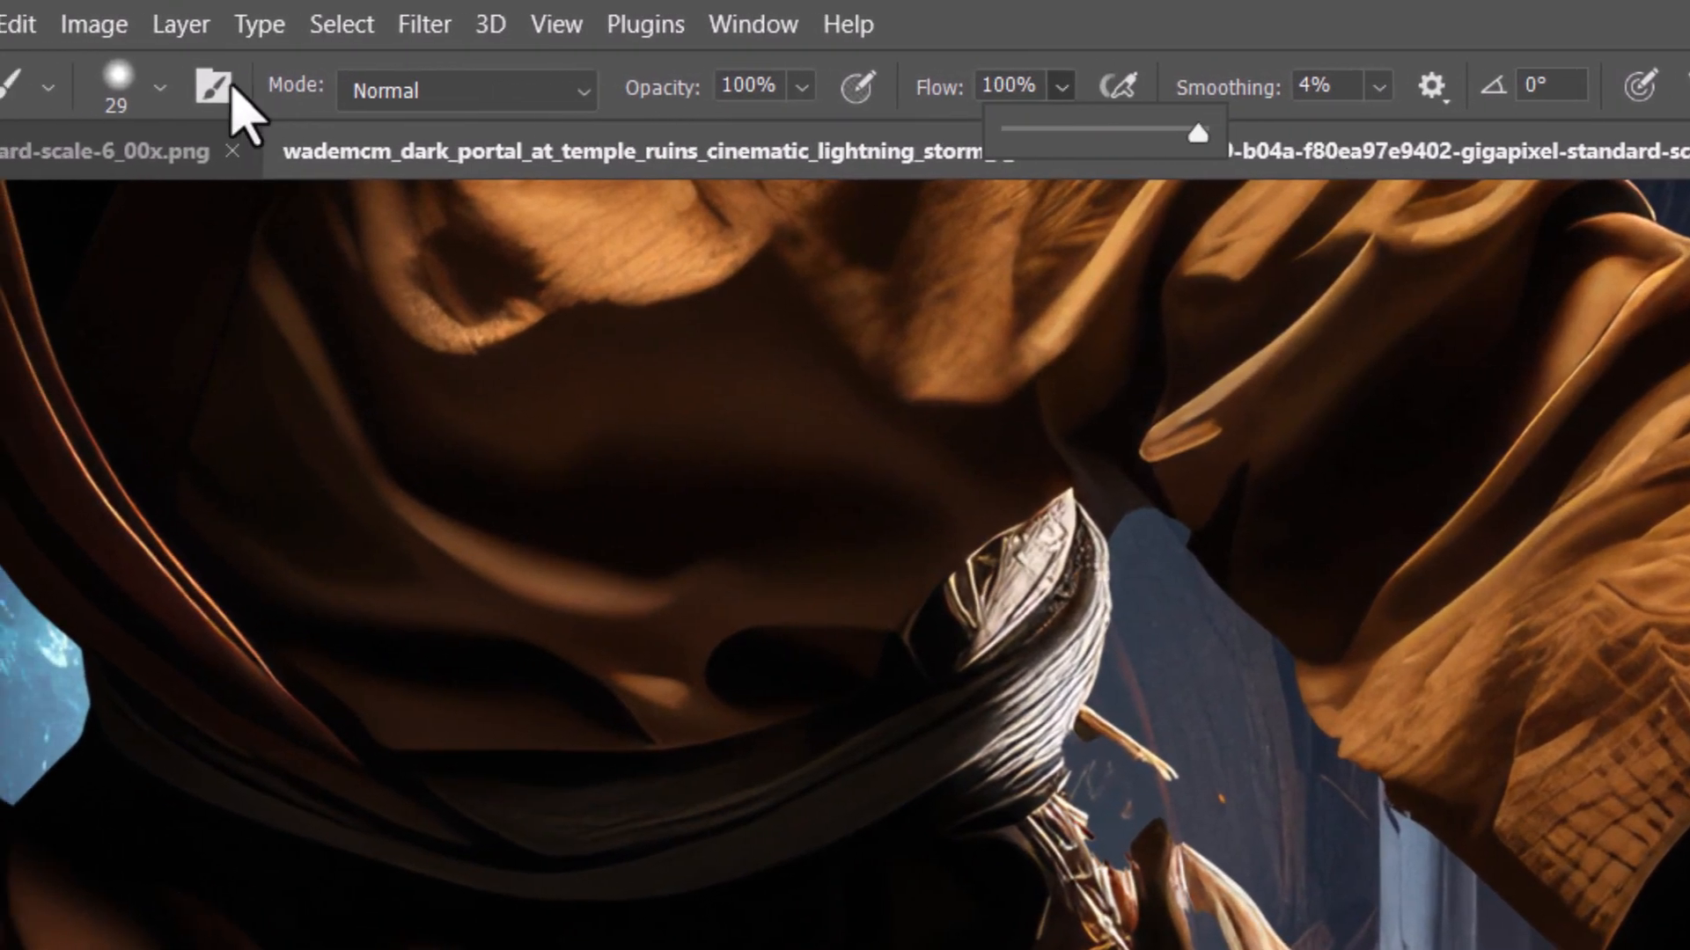
left_click(95, 86)
left_click_drag(280, 222, 294, 219)
left_click_drag(313, 314, 420, 310)
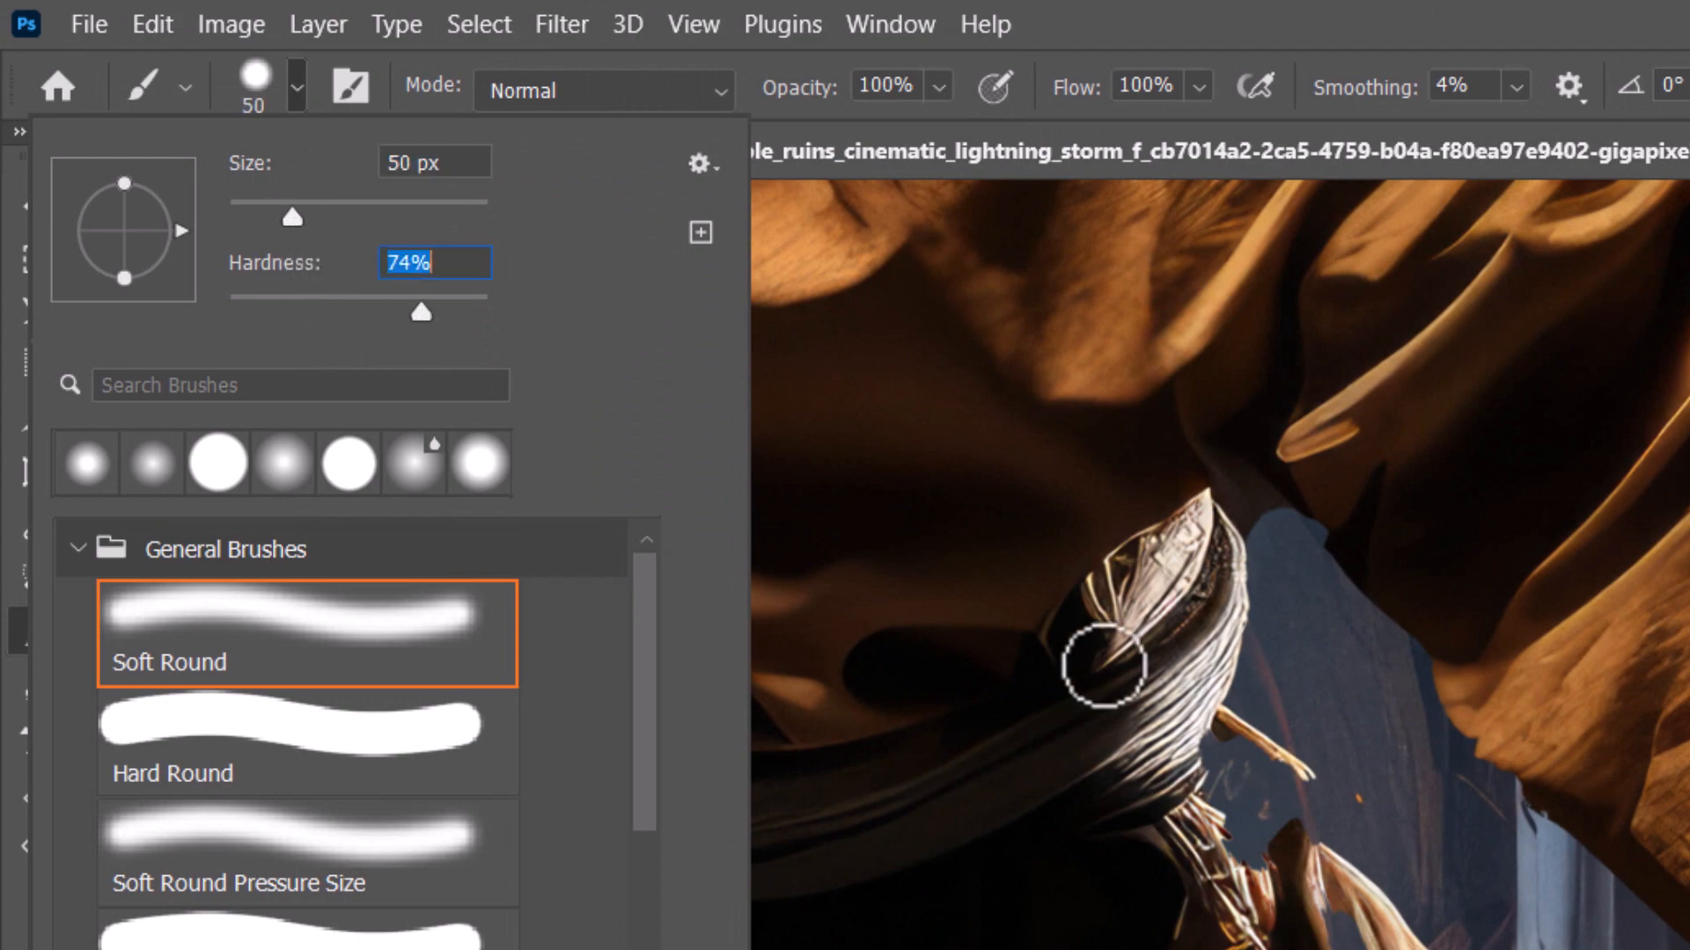
Step: Paint white on Layer 1's mask to restore the missing cloth hanging from the monk's belt
mouse_move(1202, 736)
left_mouse_down()
mouse_move(1282, 792)
mouse_move(1287, 855)
left_mouse_up()
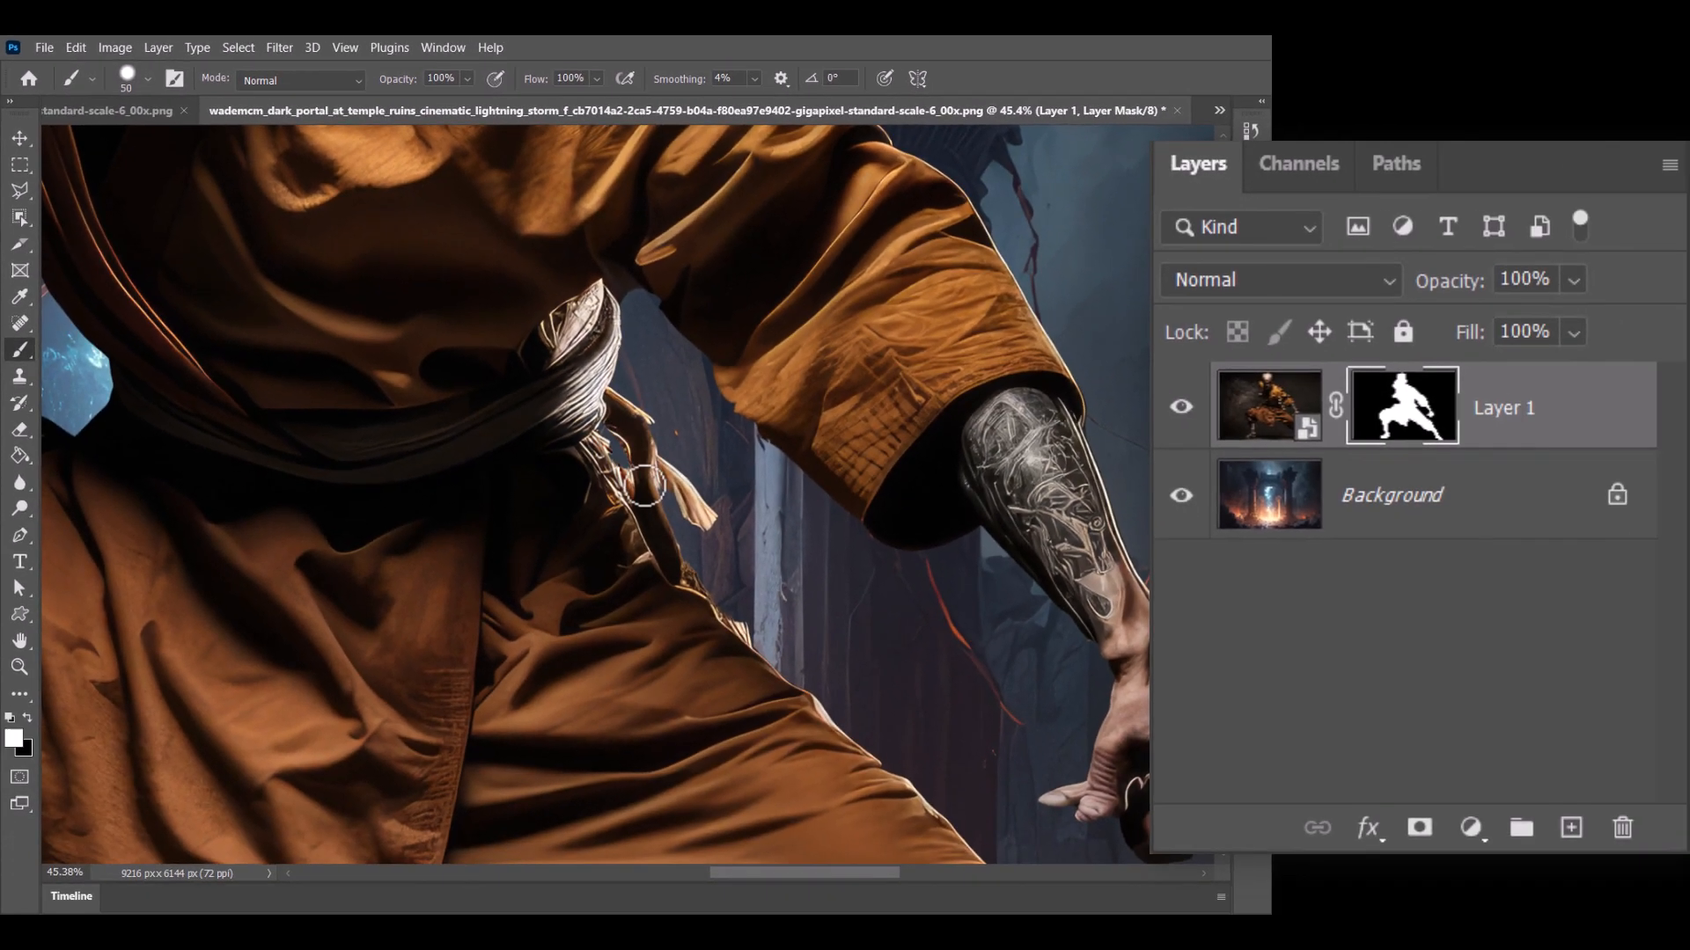
left_click_drag(706, 520, 645, 474)
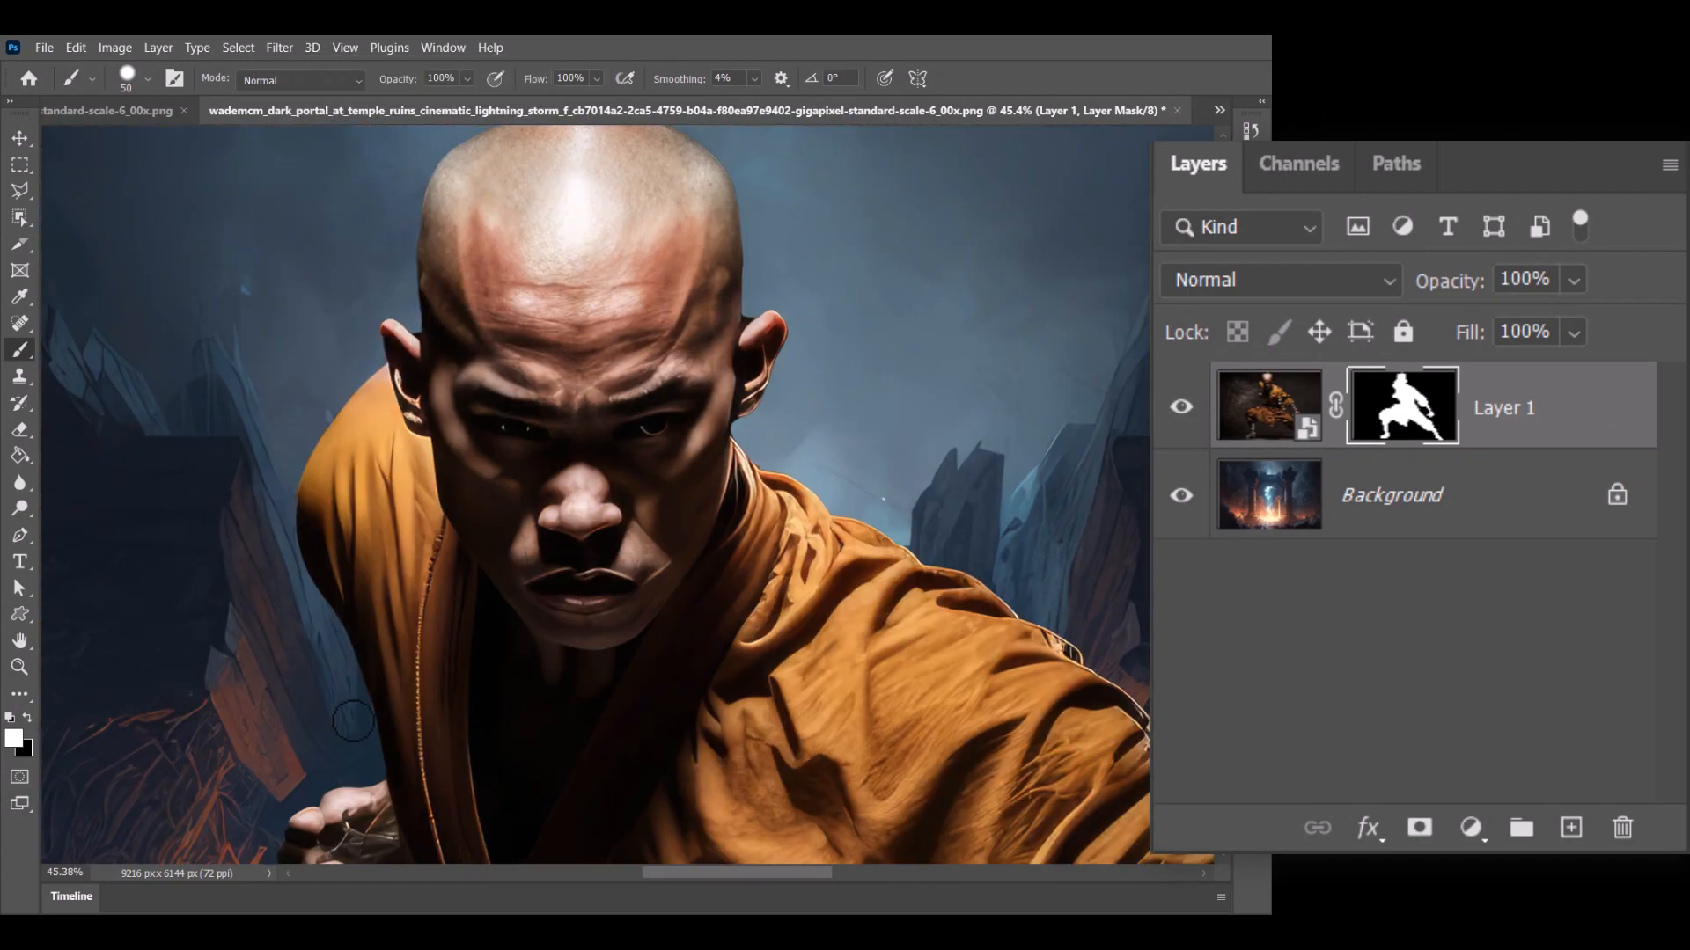
left_click_drag(353, 721, 539, 677)
scroll(534, 380, "down", 6)
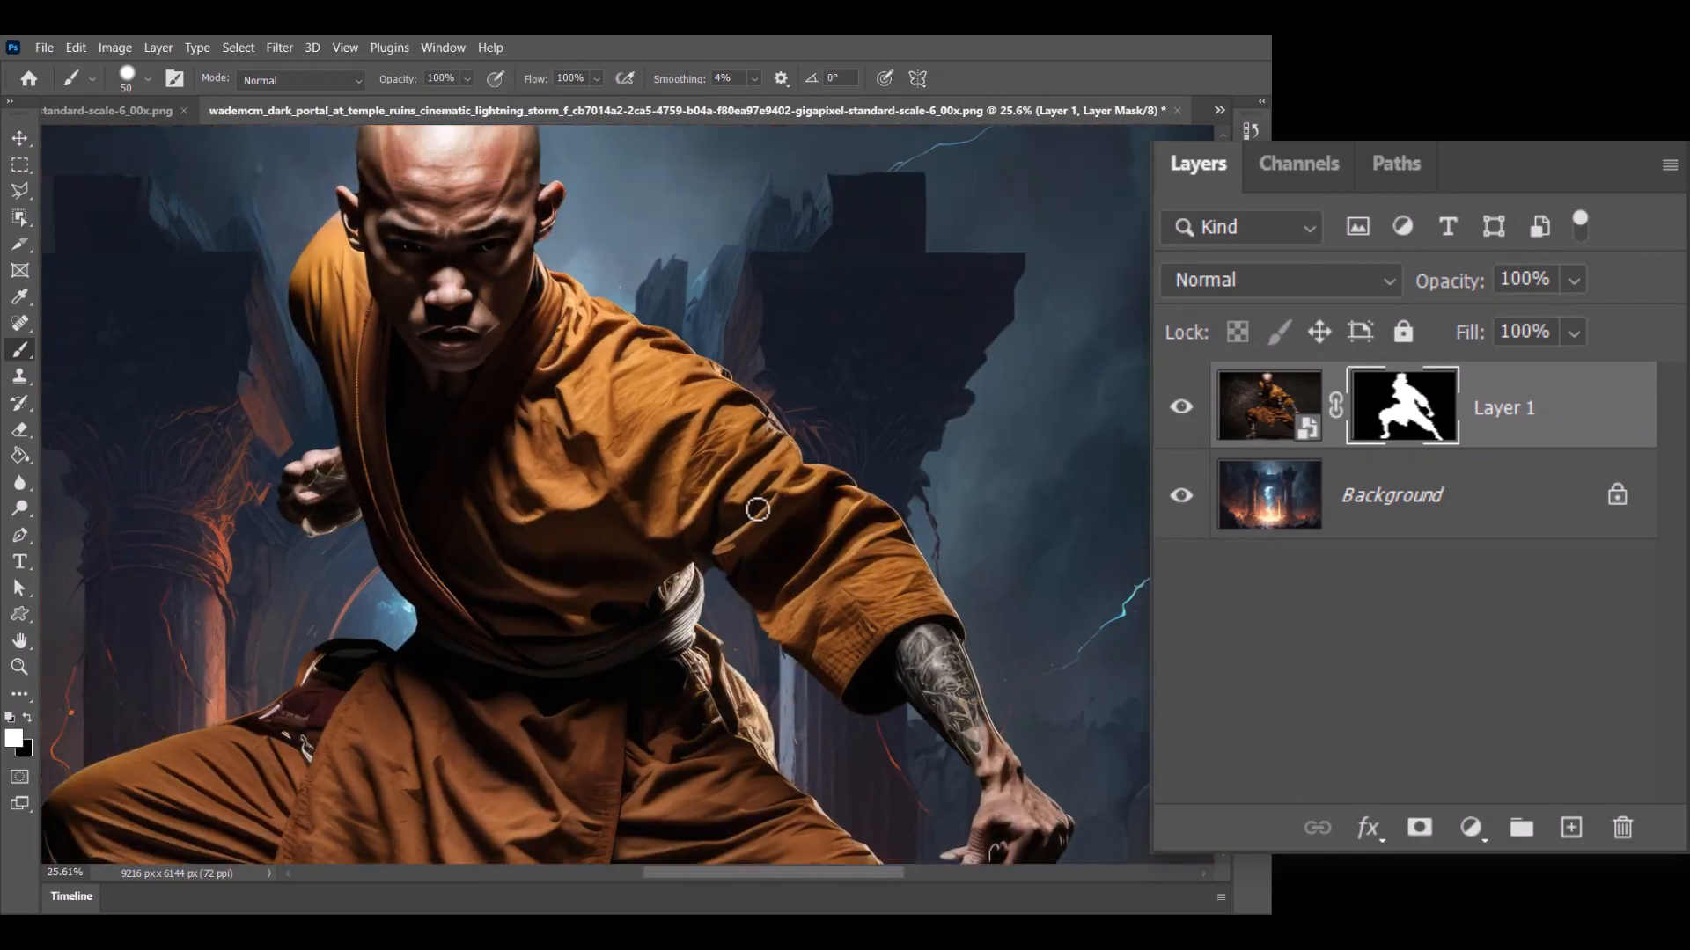
Step: Switch the brush to black and mask out the protruding thumb tip on the monk's tattooed arm's hand
left_click_drag(1134, 805, 971, 459)
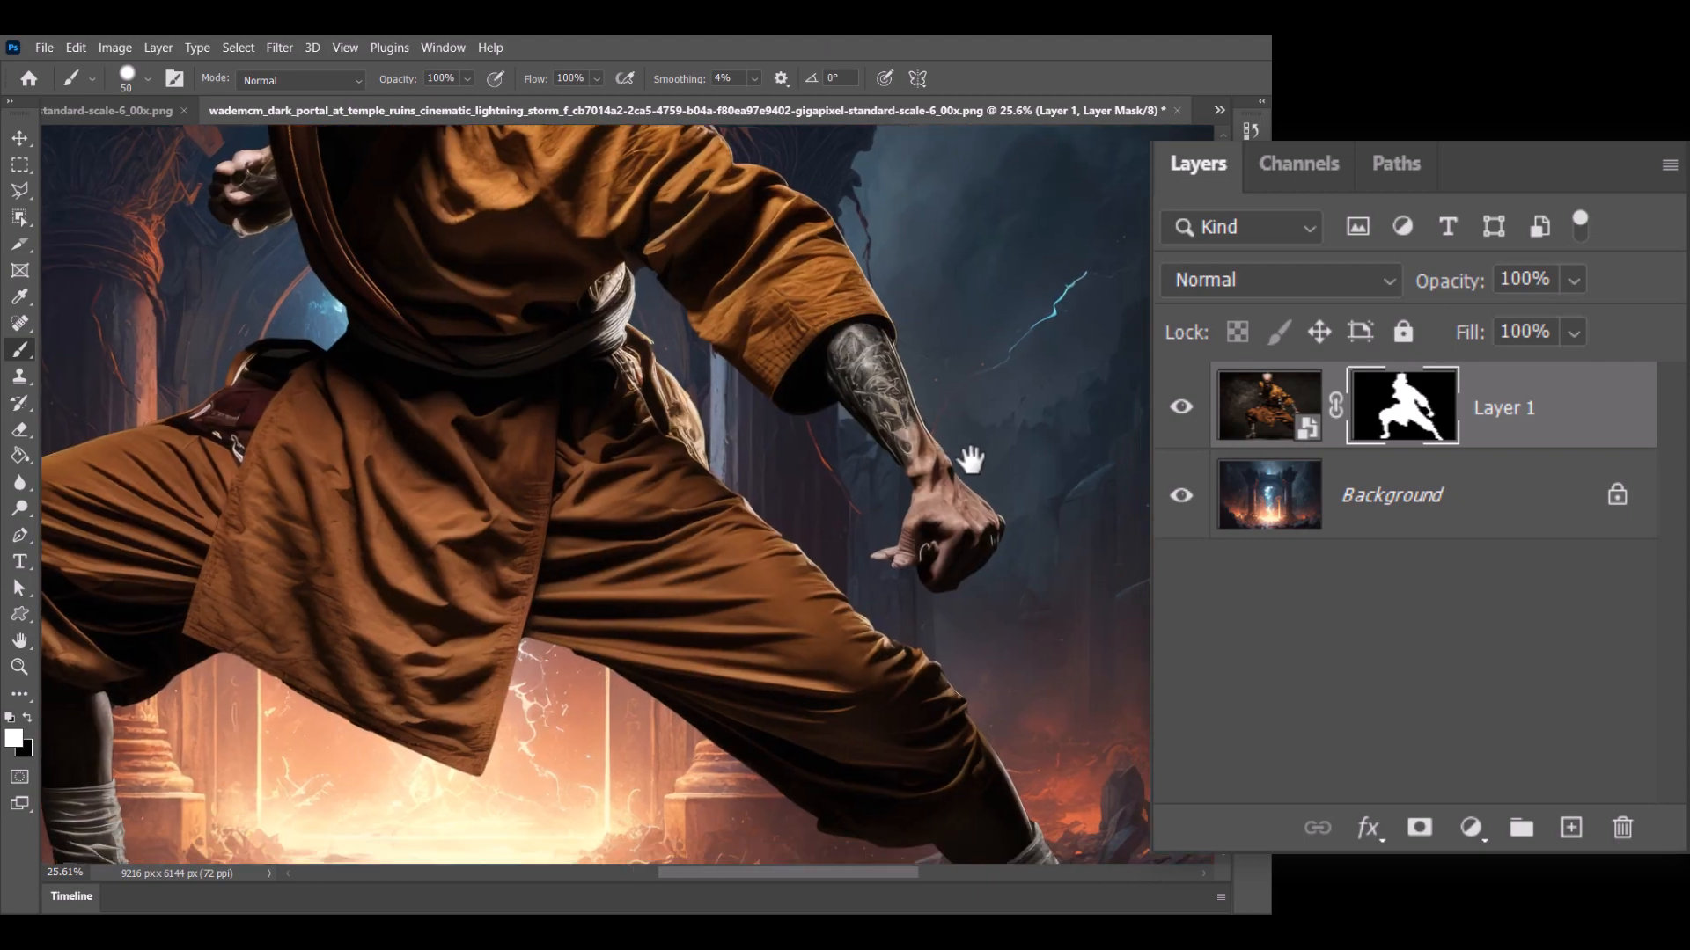
scroll(935, 572, "up", 10)
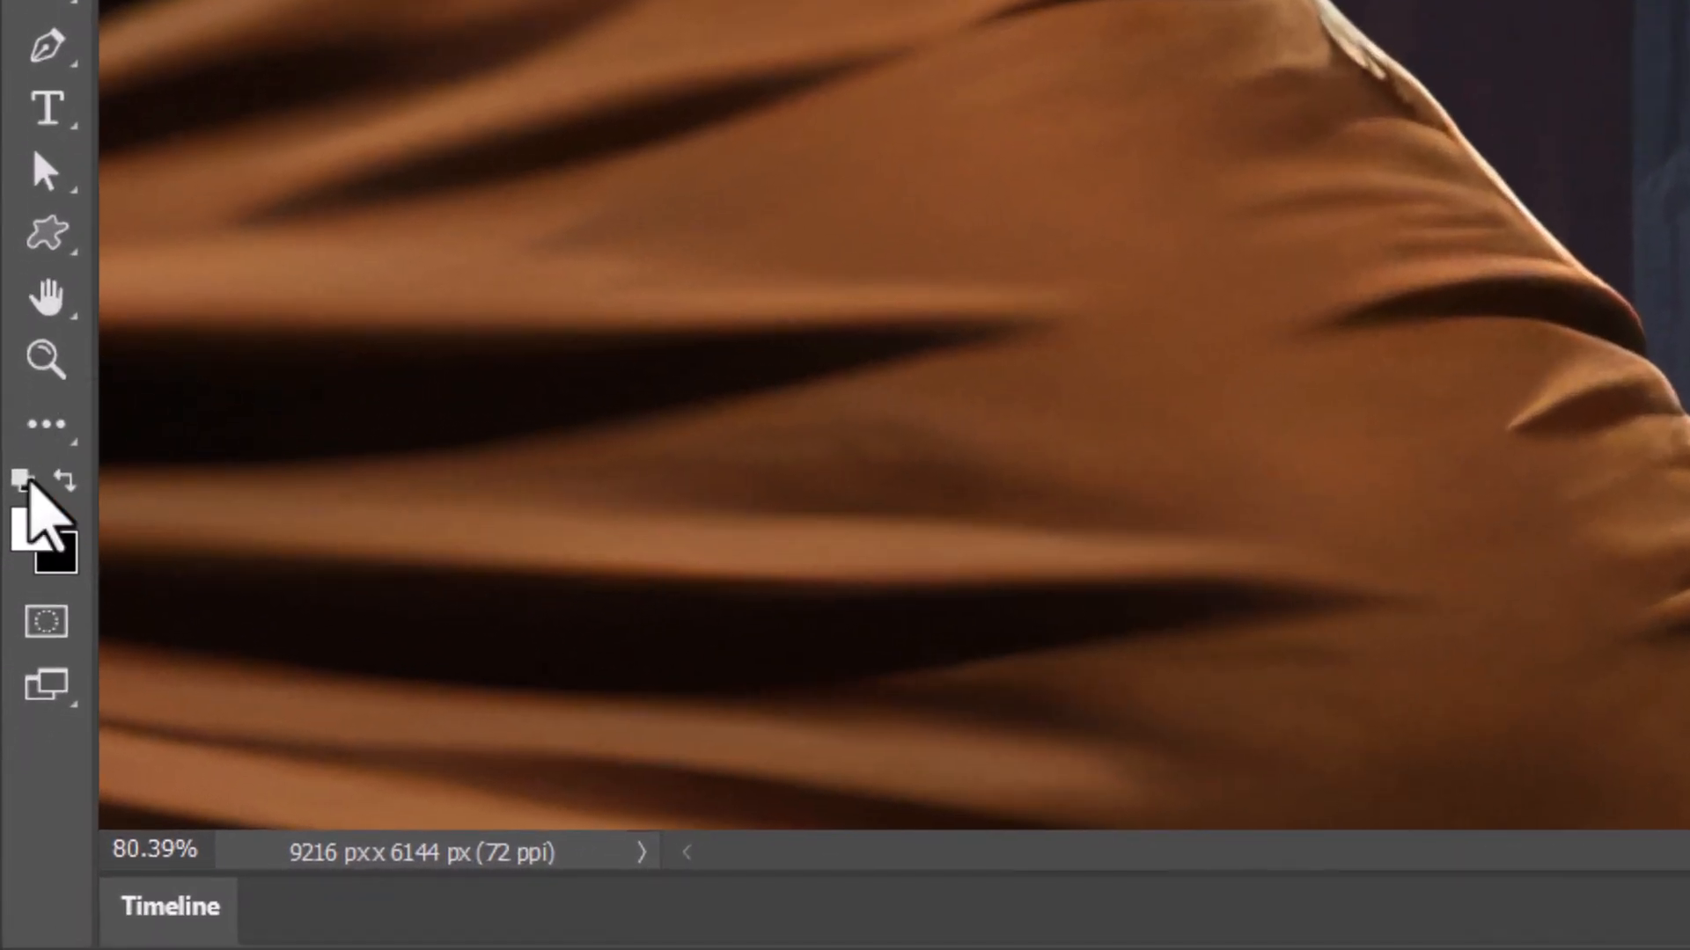
left_click(62, 481)
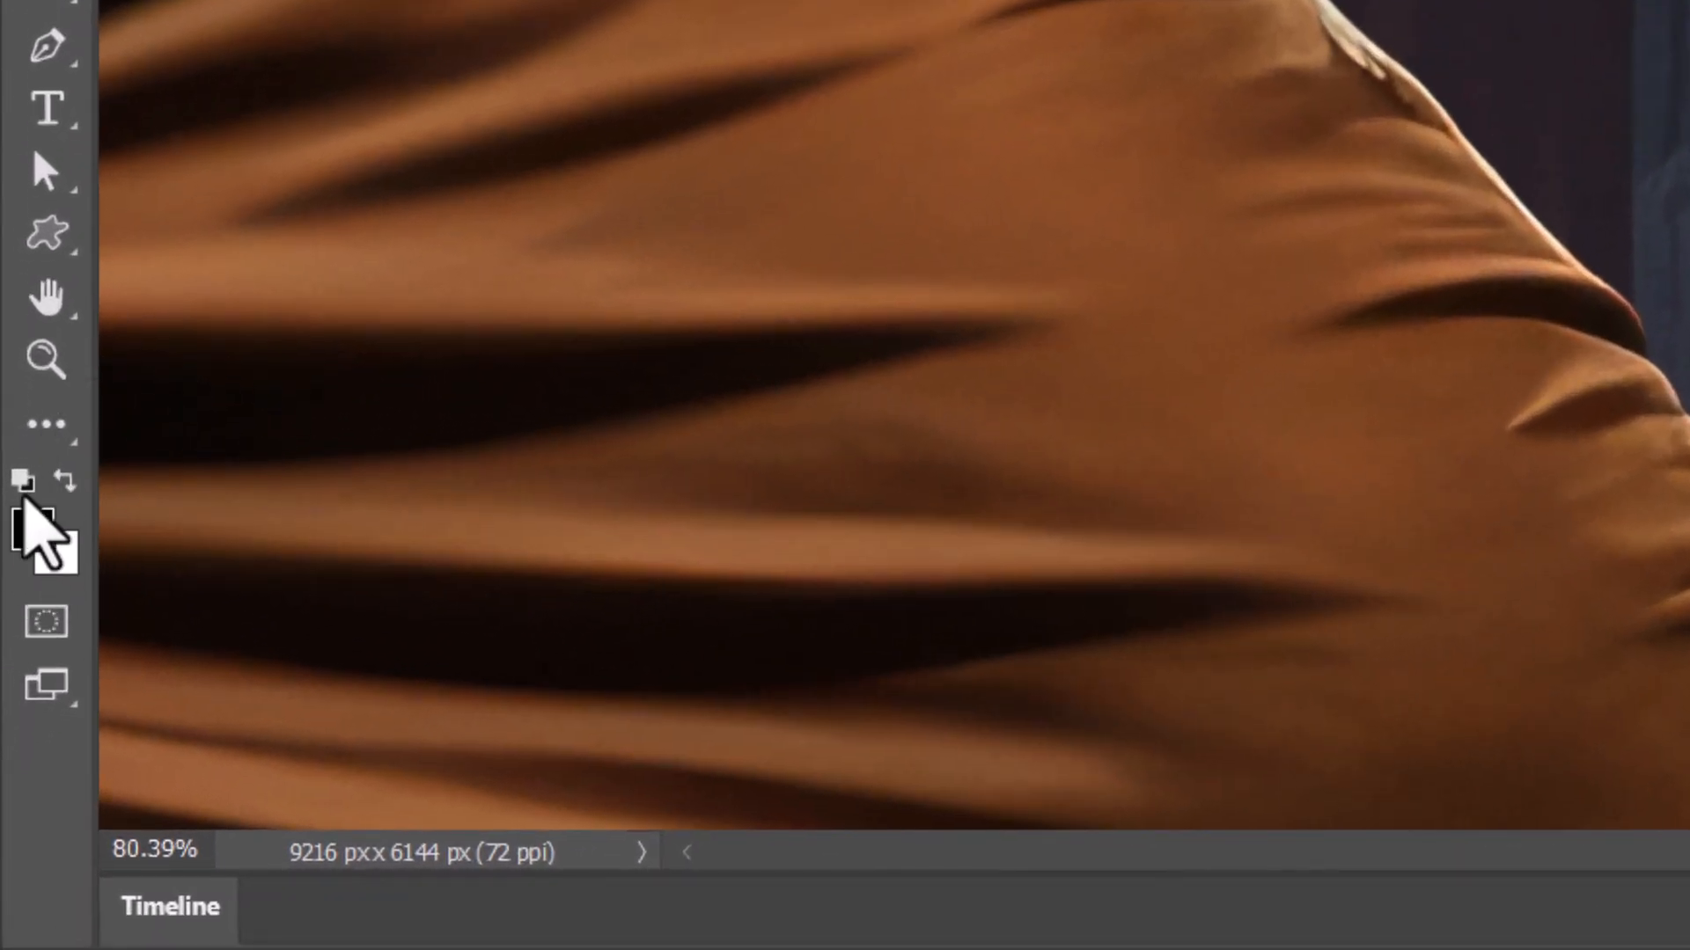
key("x")
left_click(22, 486)
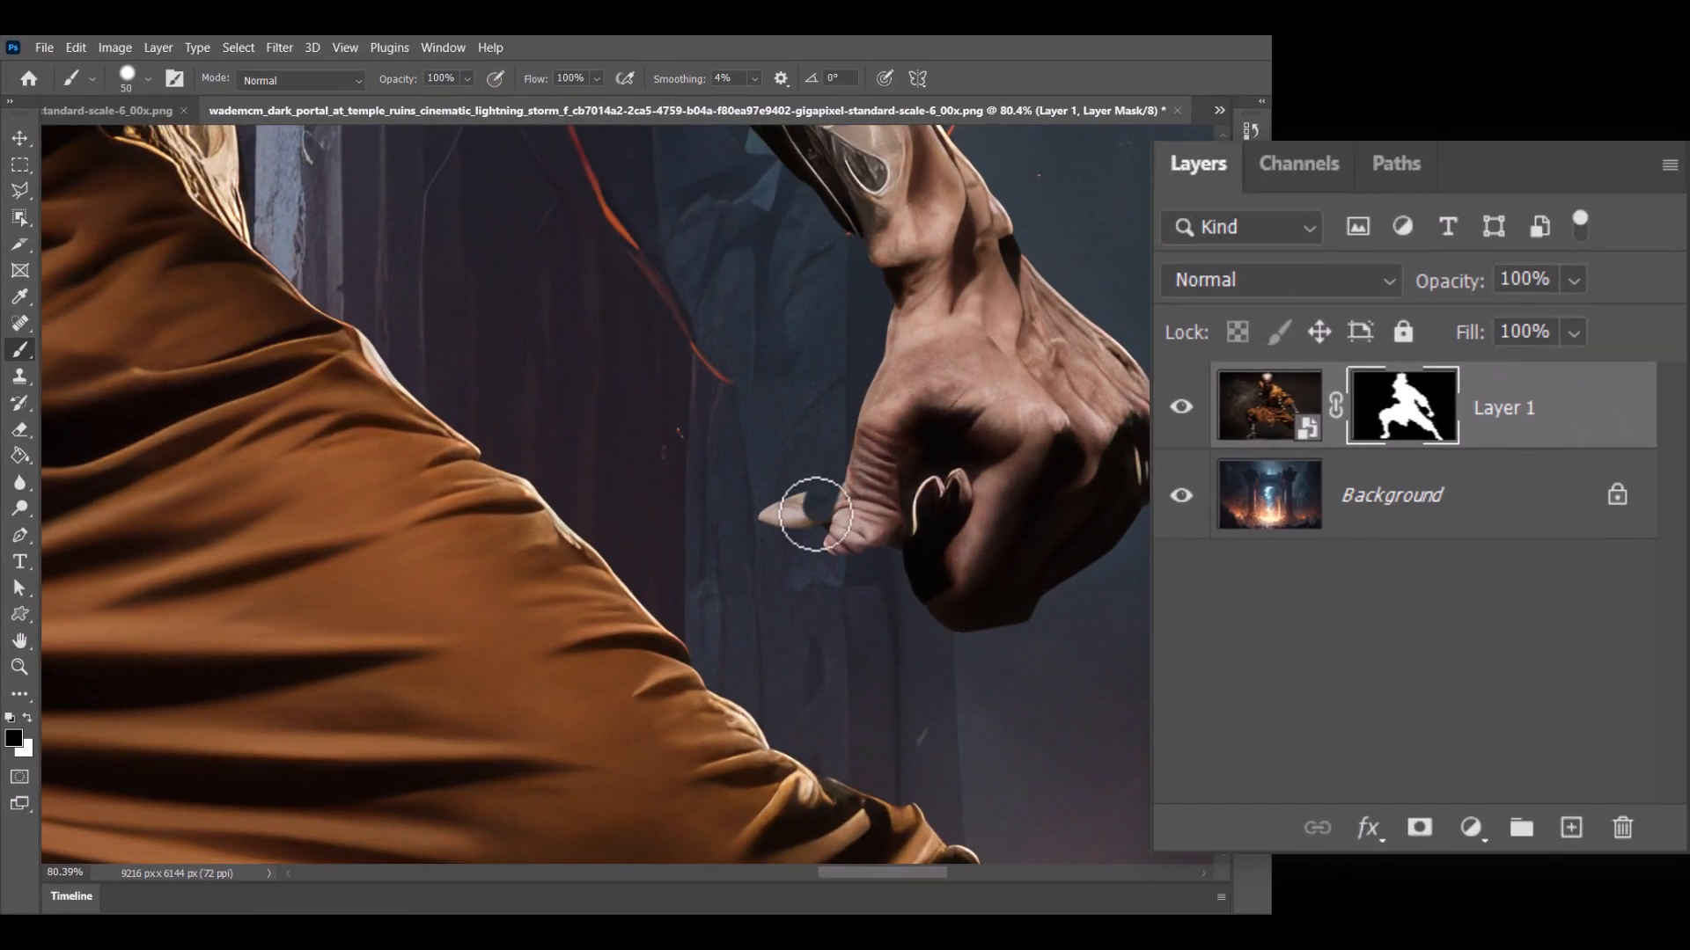
mouse_move(815, 513)
left_mouse_down()
mouse_move(803, 491)
mouse_move(762, 516)
left_mouse_up()
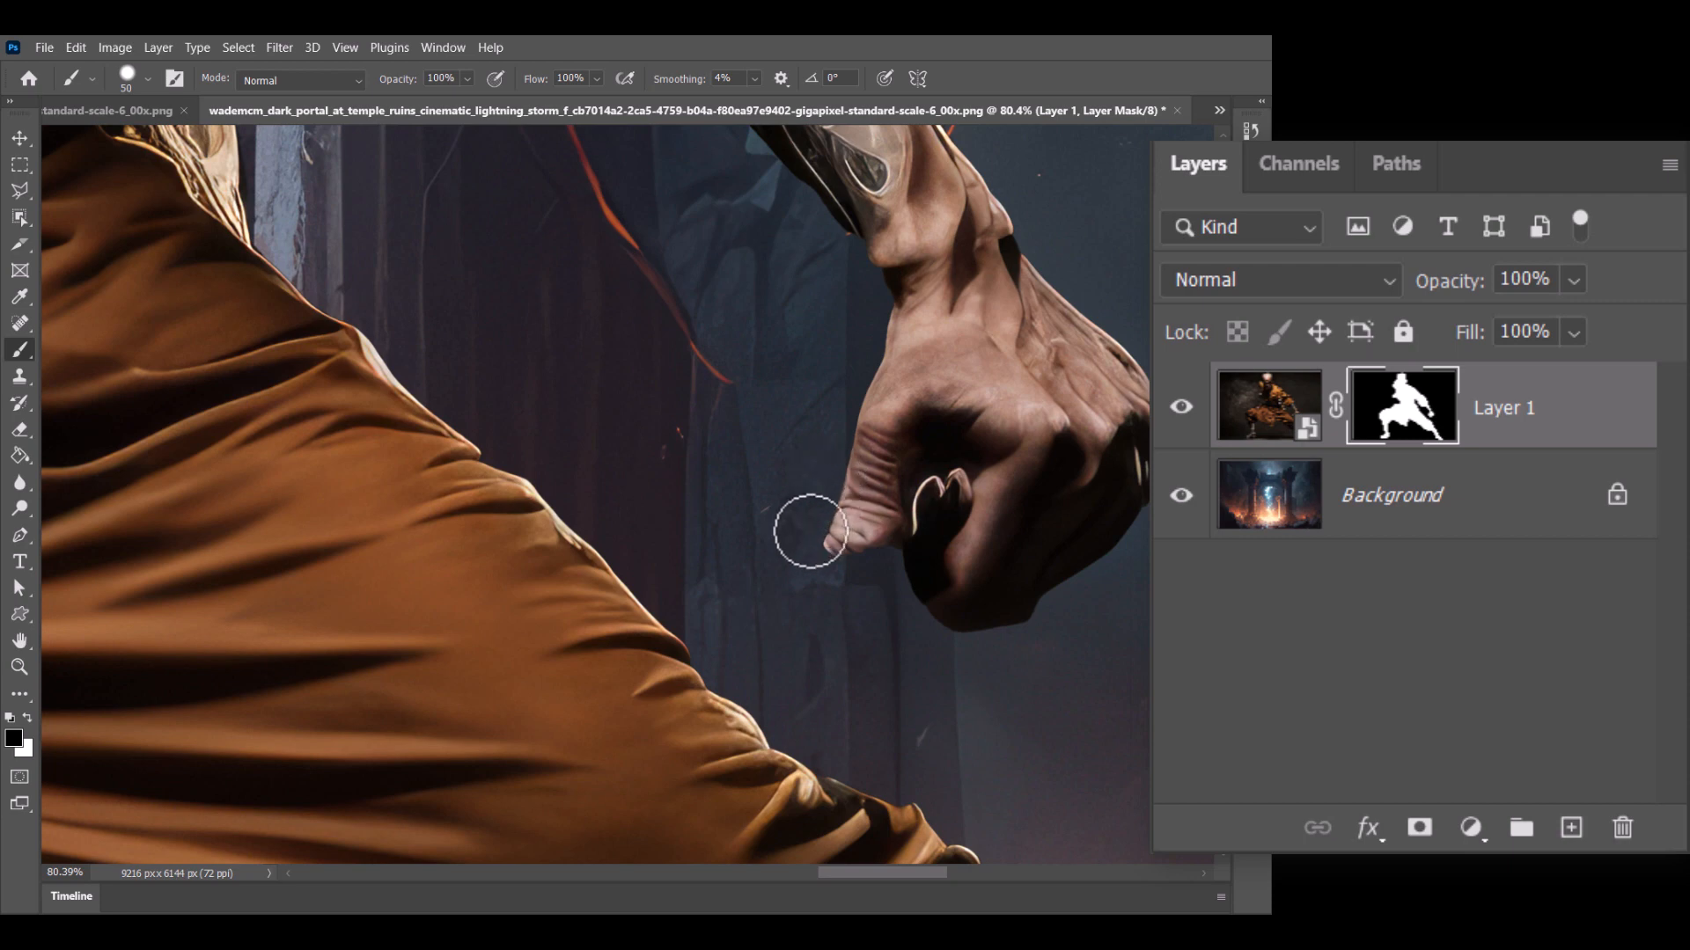
scroll(810, 531, "down", 5)
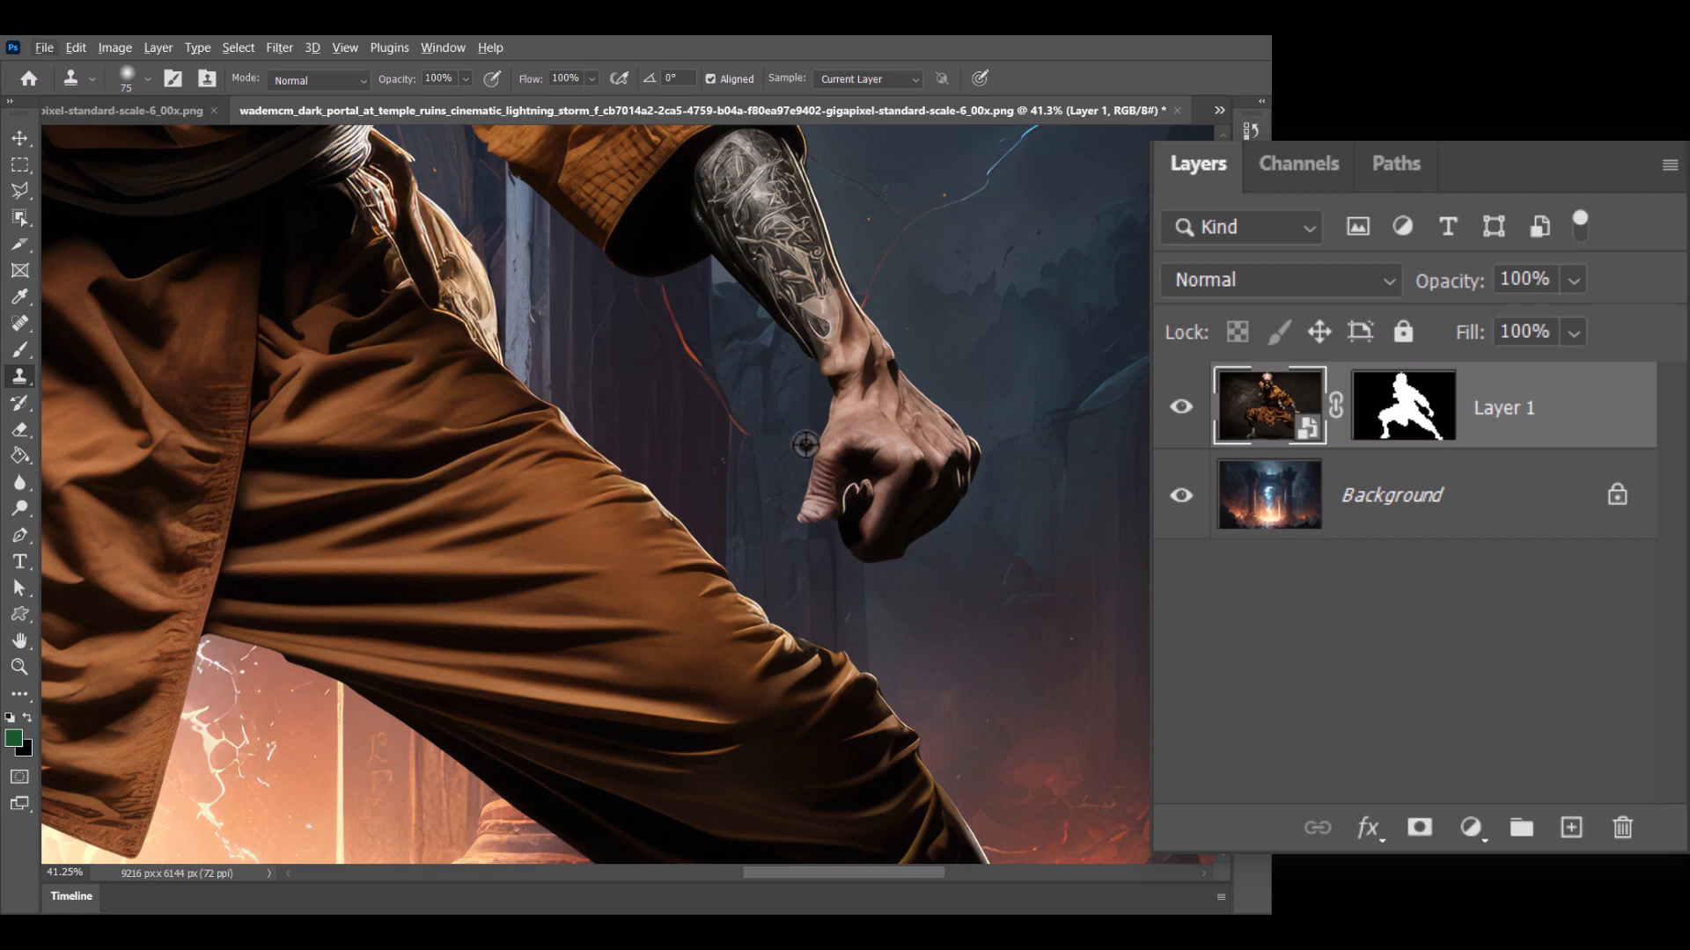
left_click_drag(557, 368, 837, 558)
scroll(721, 426, "down", 2)
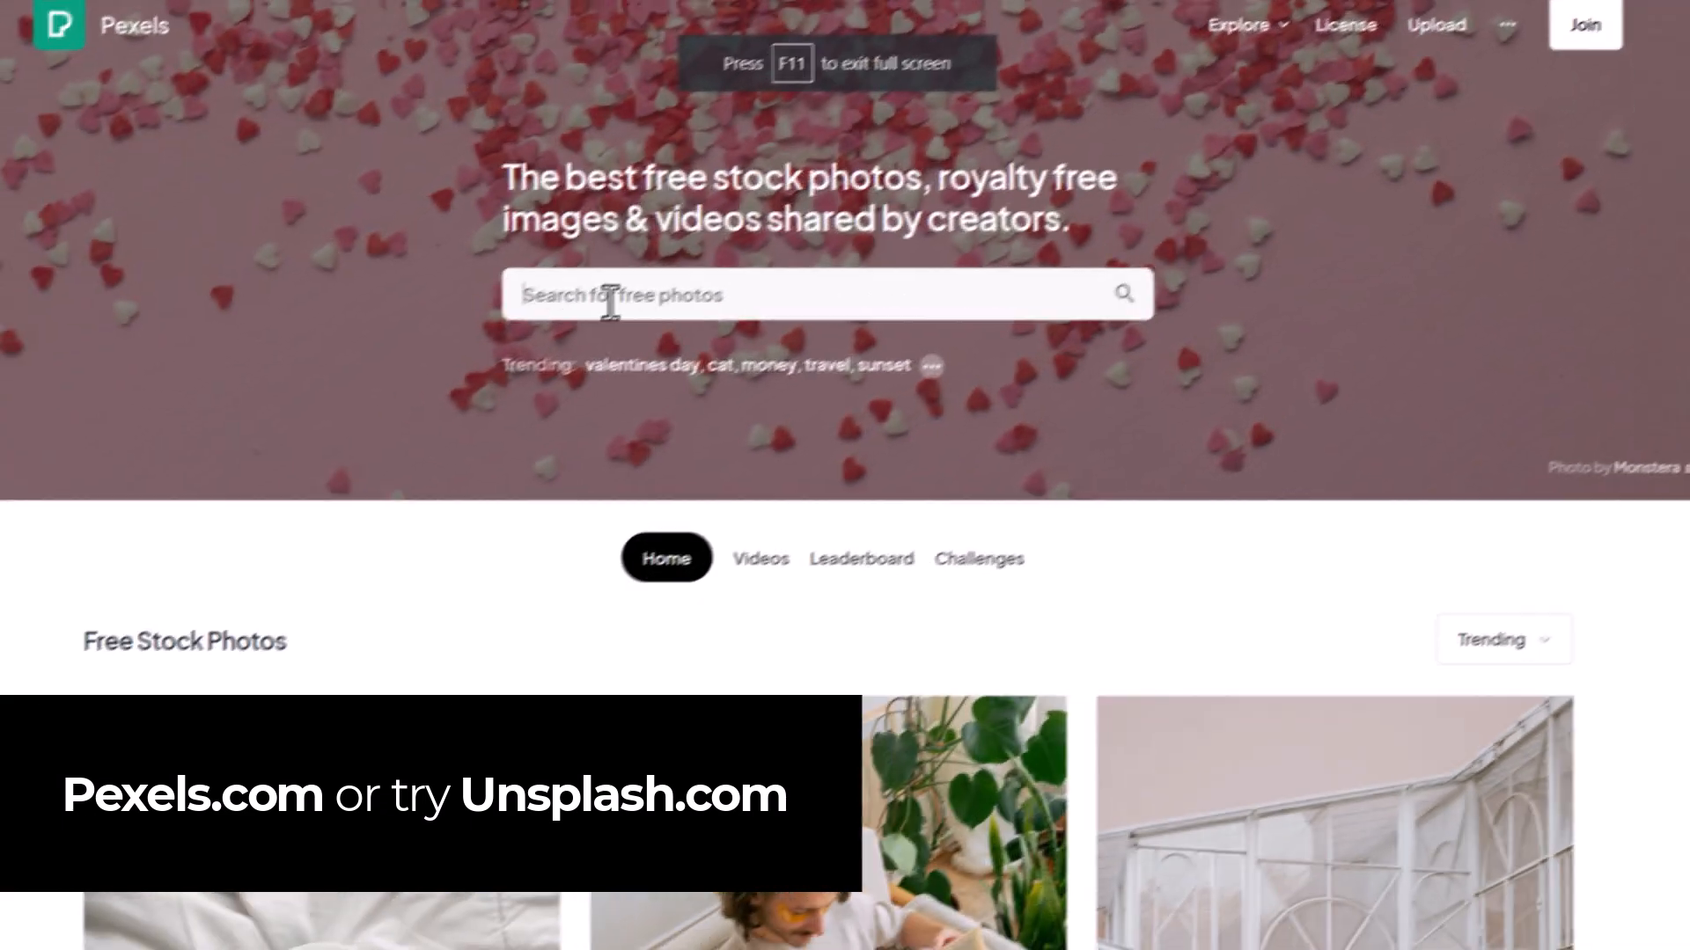
Step: Search Pexels for "fist" and browse the photos for a suitable hand
type("fir")
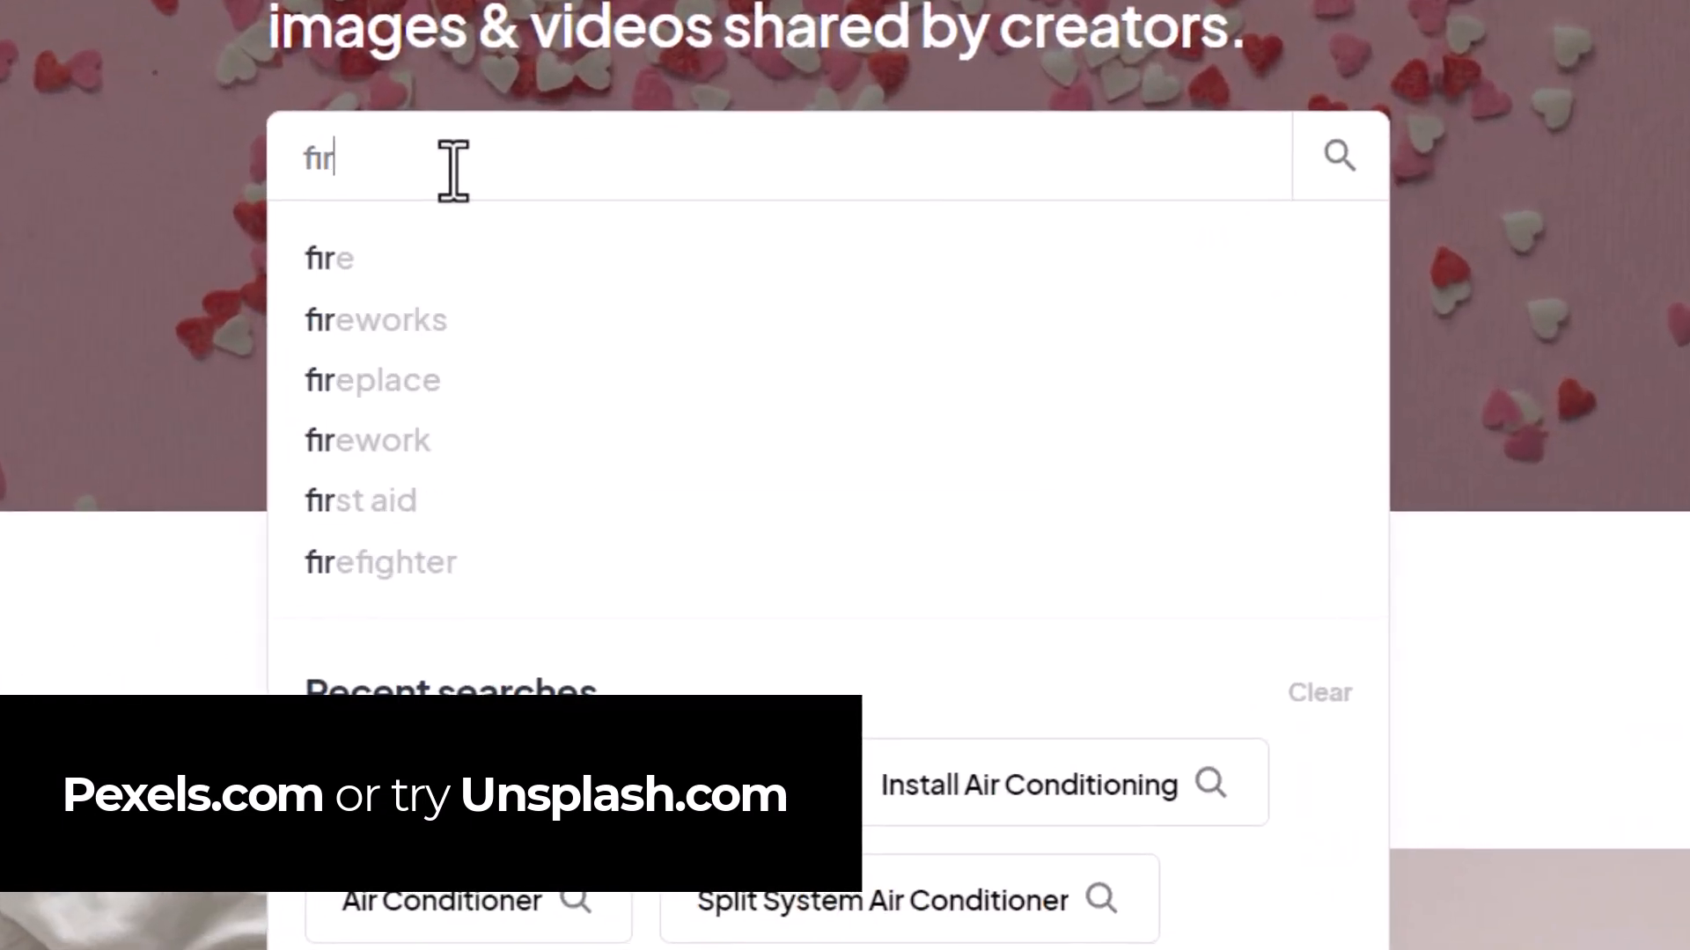
key("BackSpace")
type("st")
key("Return")
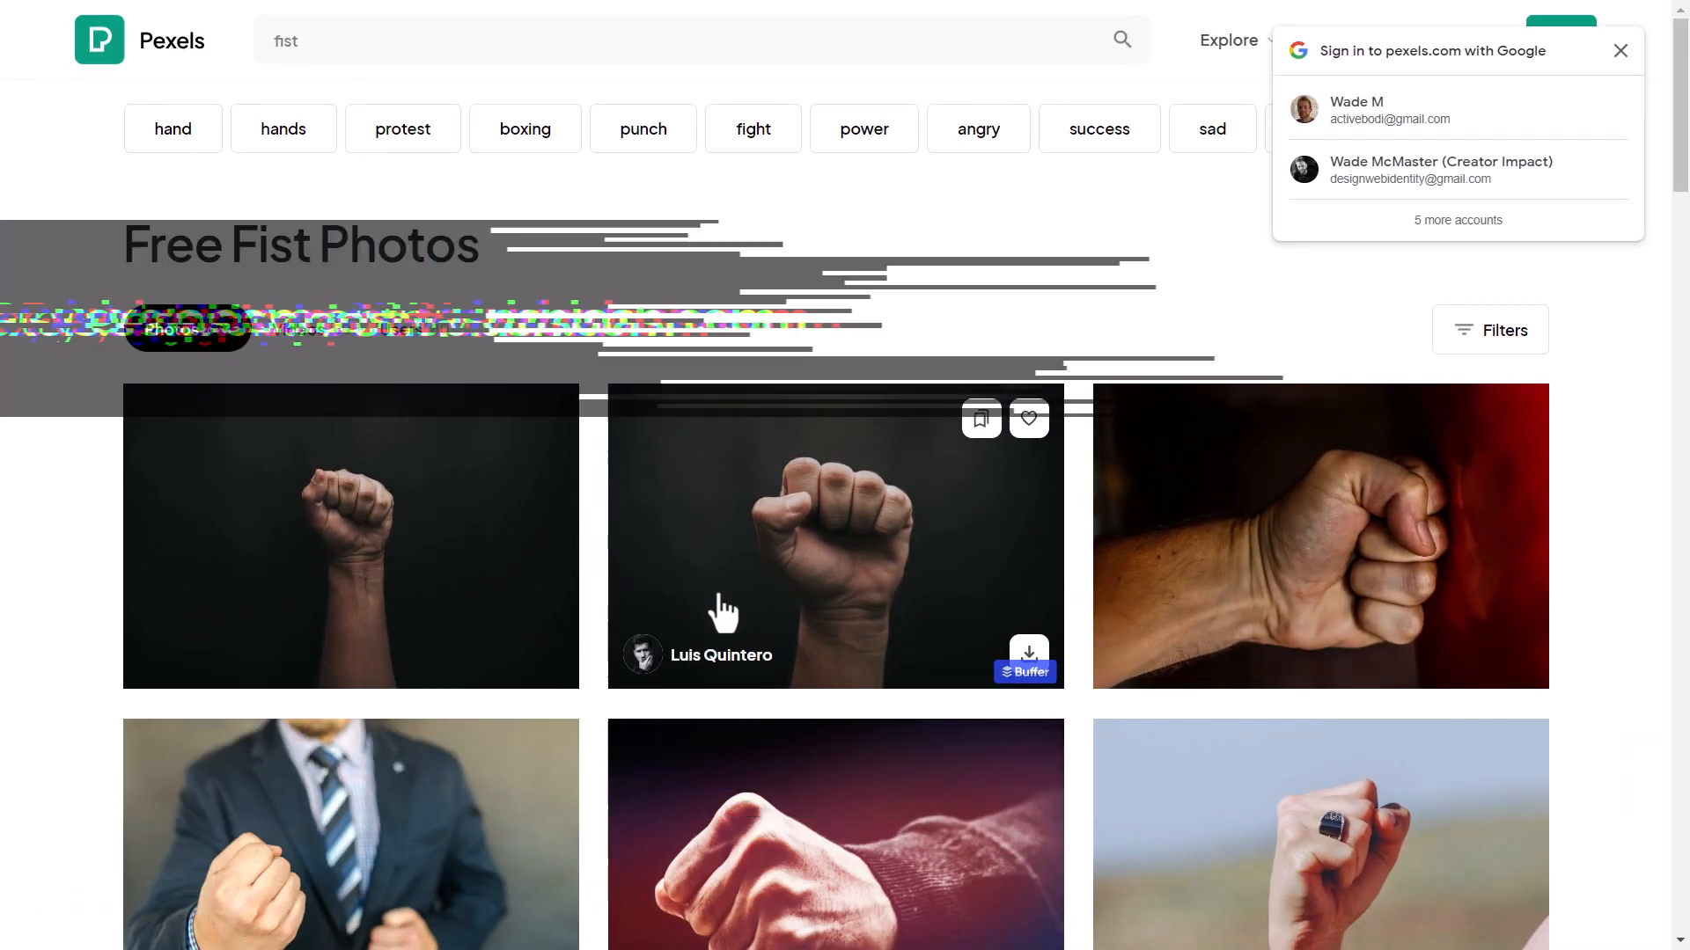
scroll(278, 300, "down", 3)
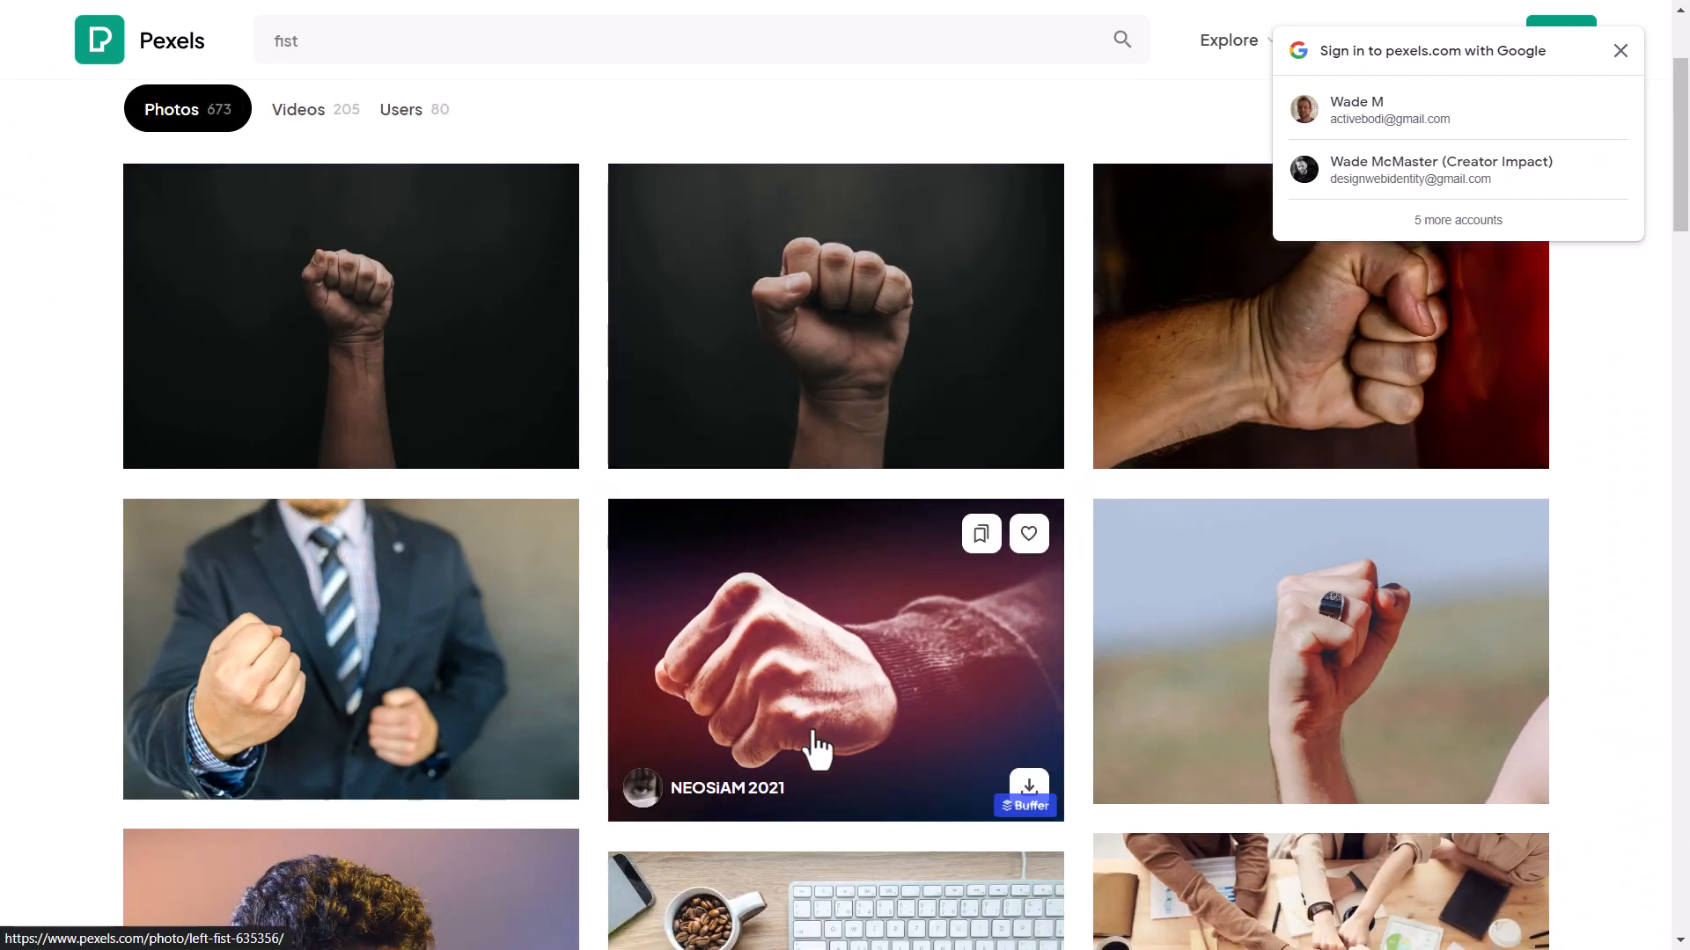
scroll(812, 744, "up", 3)
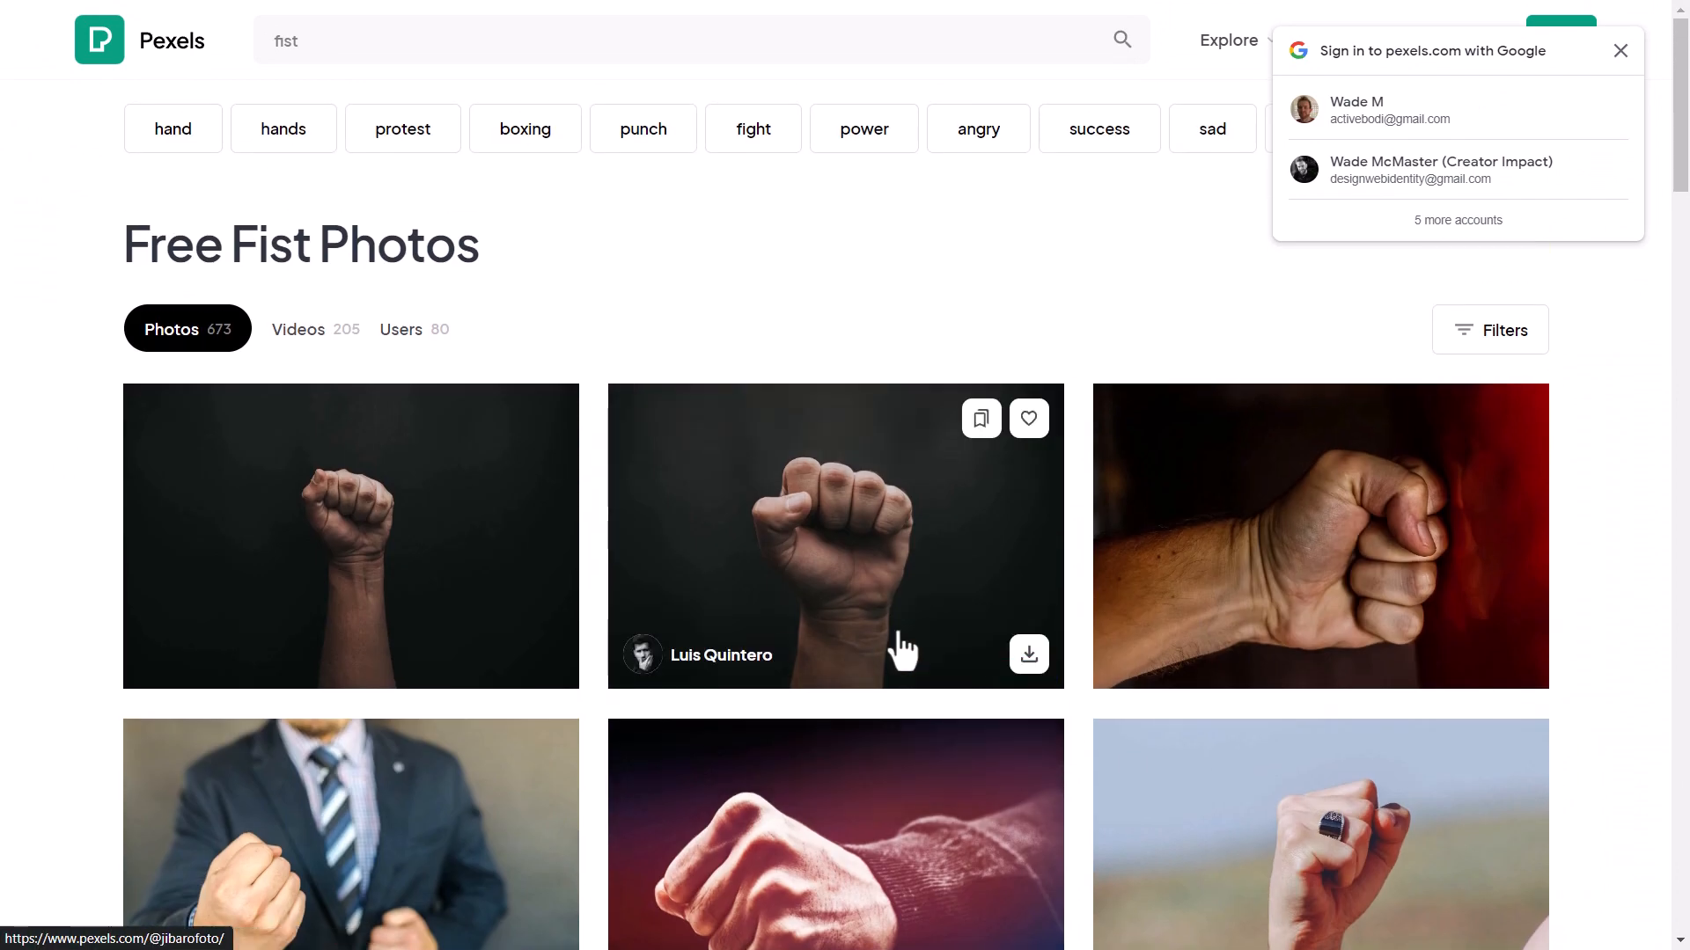
Step: Open the photo of a raised fist with its thumb to the side and download it at the Original size, 5903×3935
left_click(792, 528)
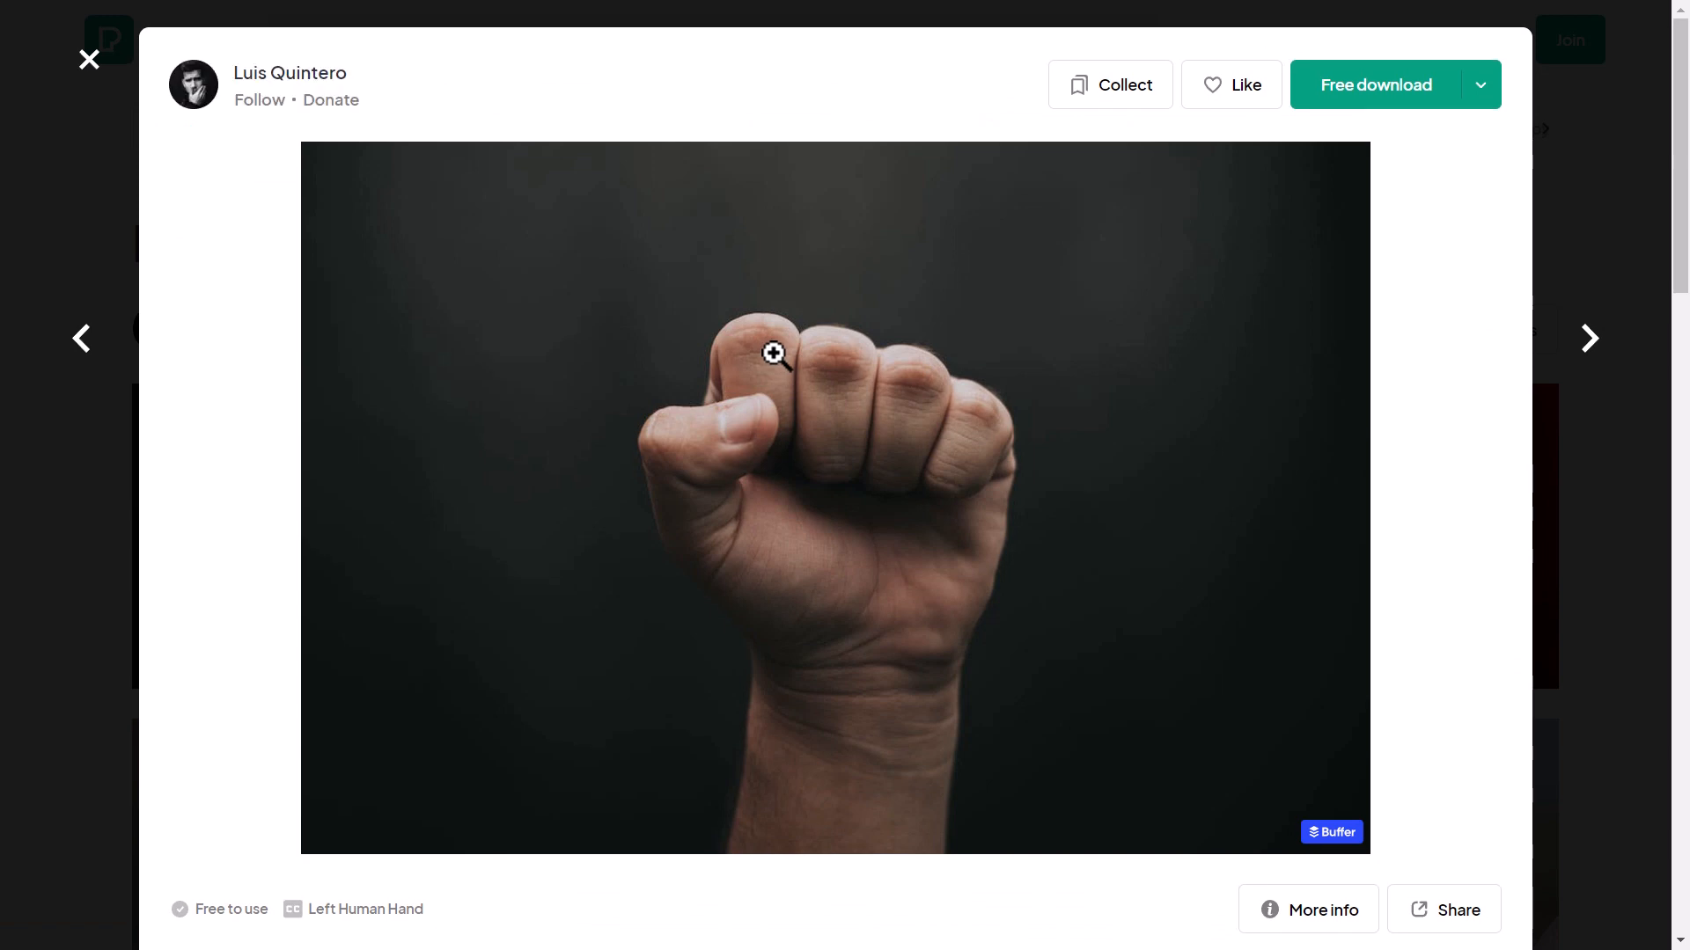
left_click(1480, 88)
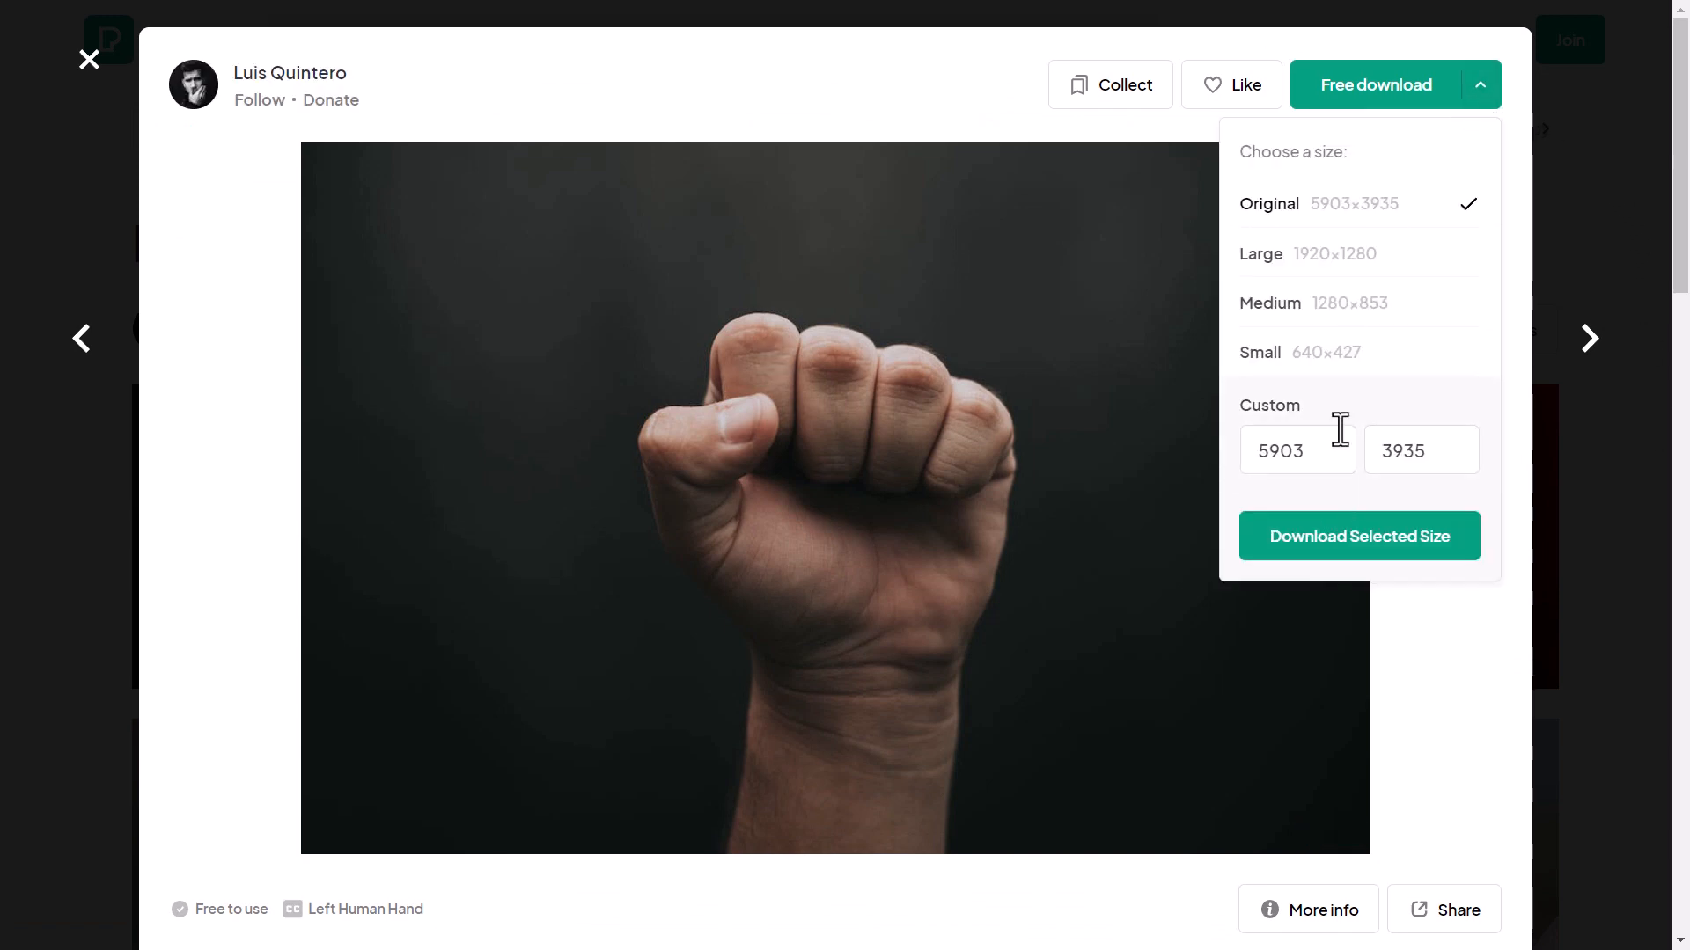
left_click(1347, 560)
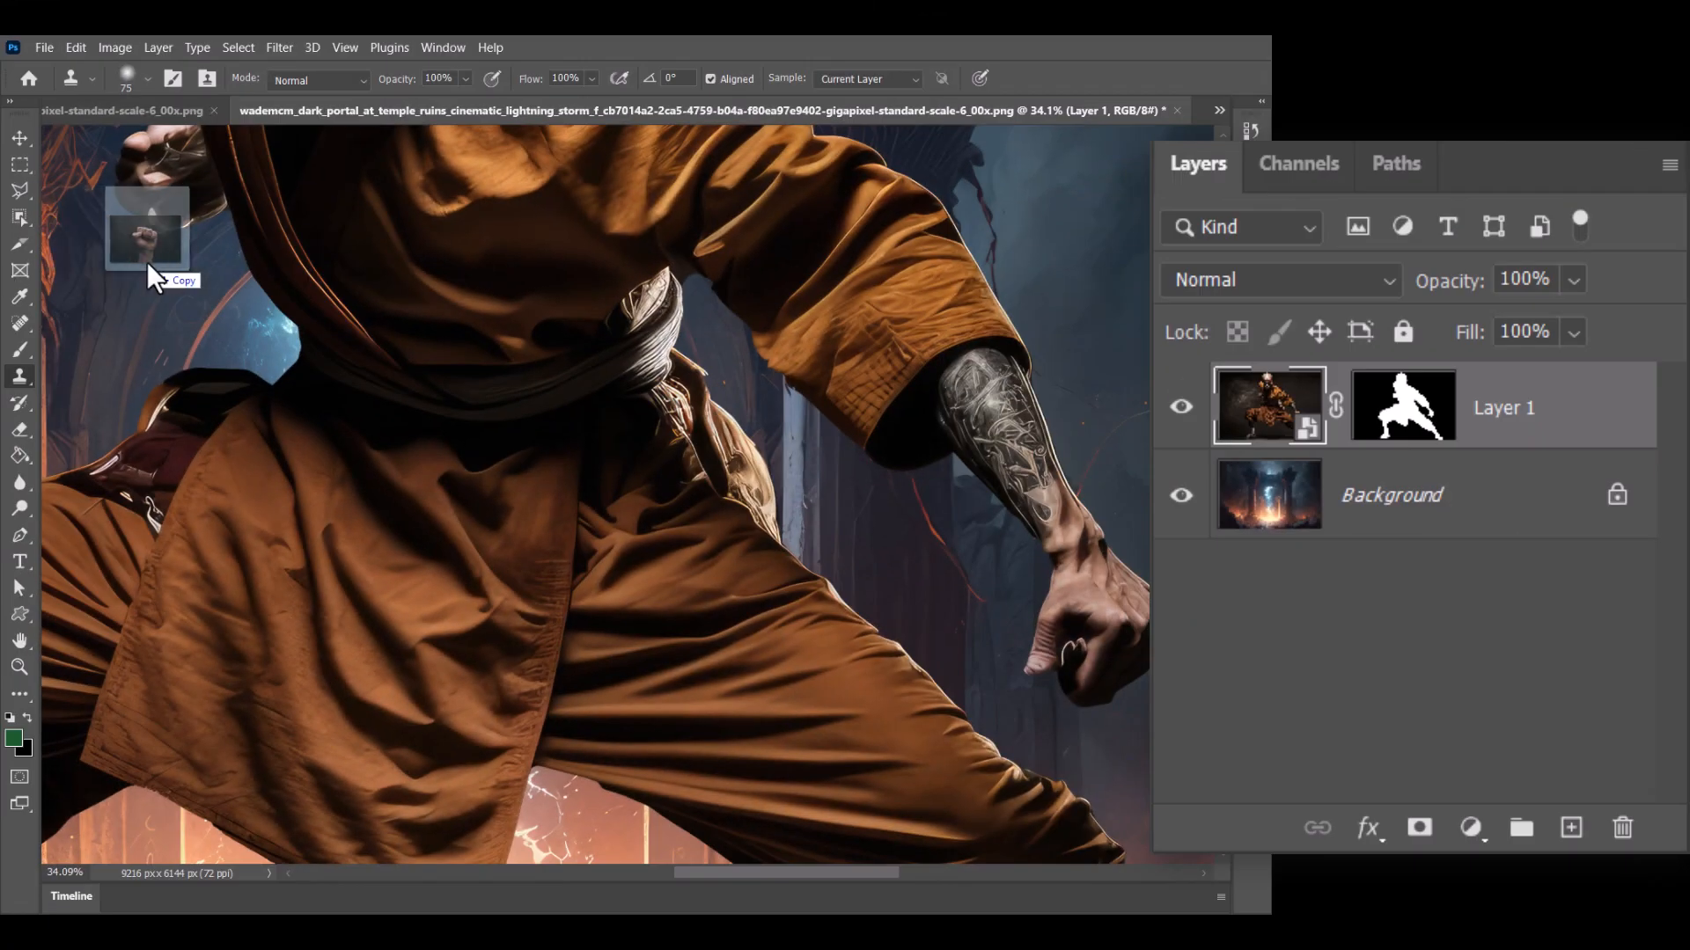
Step: Place the downloaded fist photo as a new layer in the dark portal document in Photoshop
left_click_drag(158, 272, 836, 466)
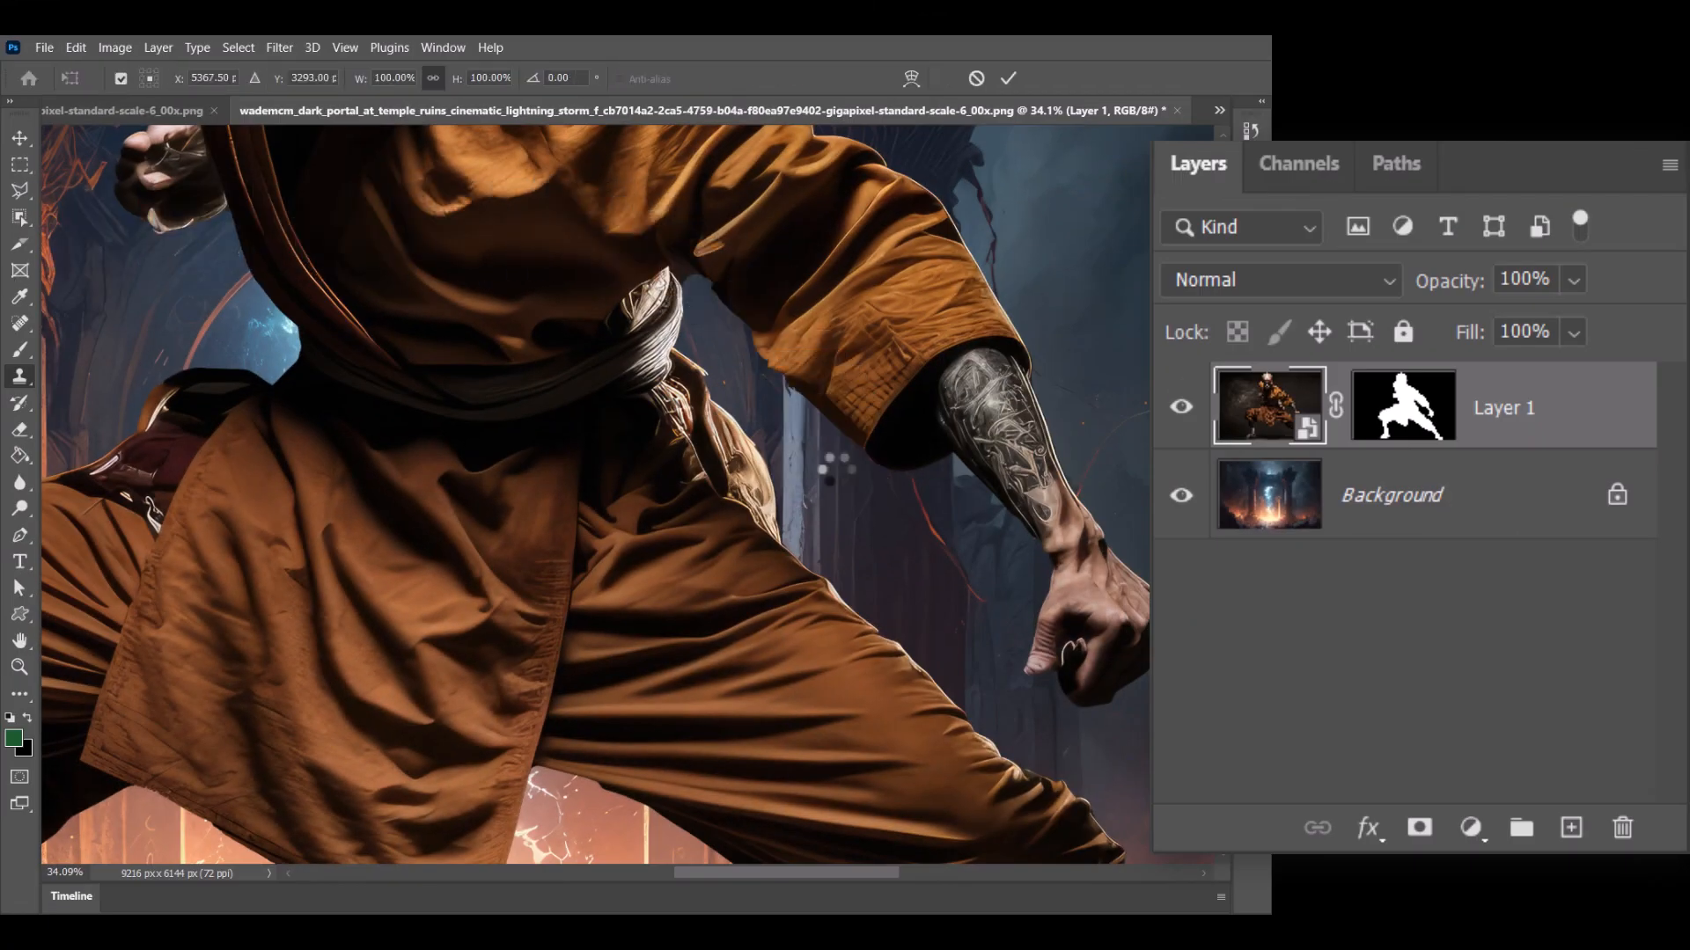
key("Return")
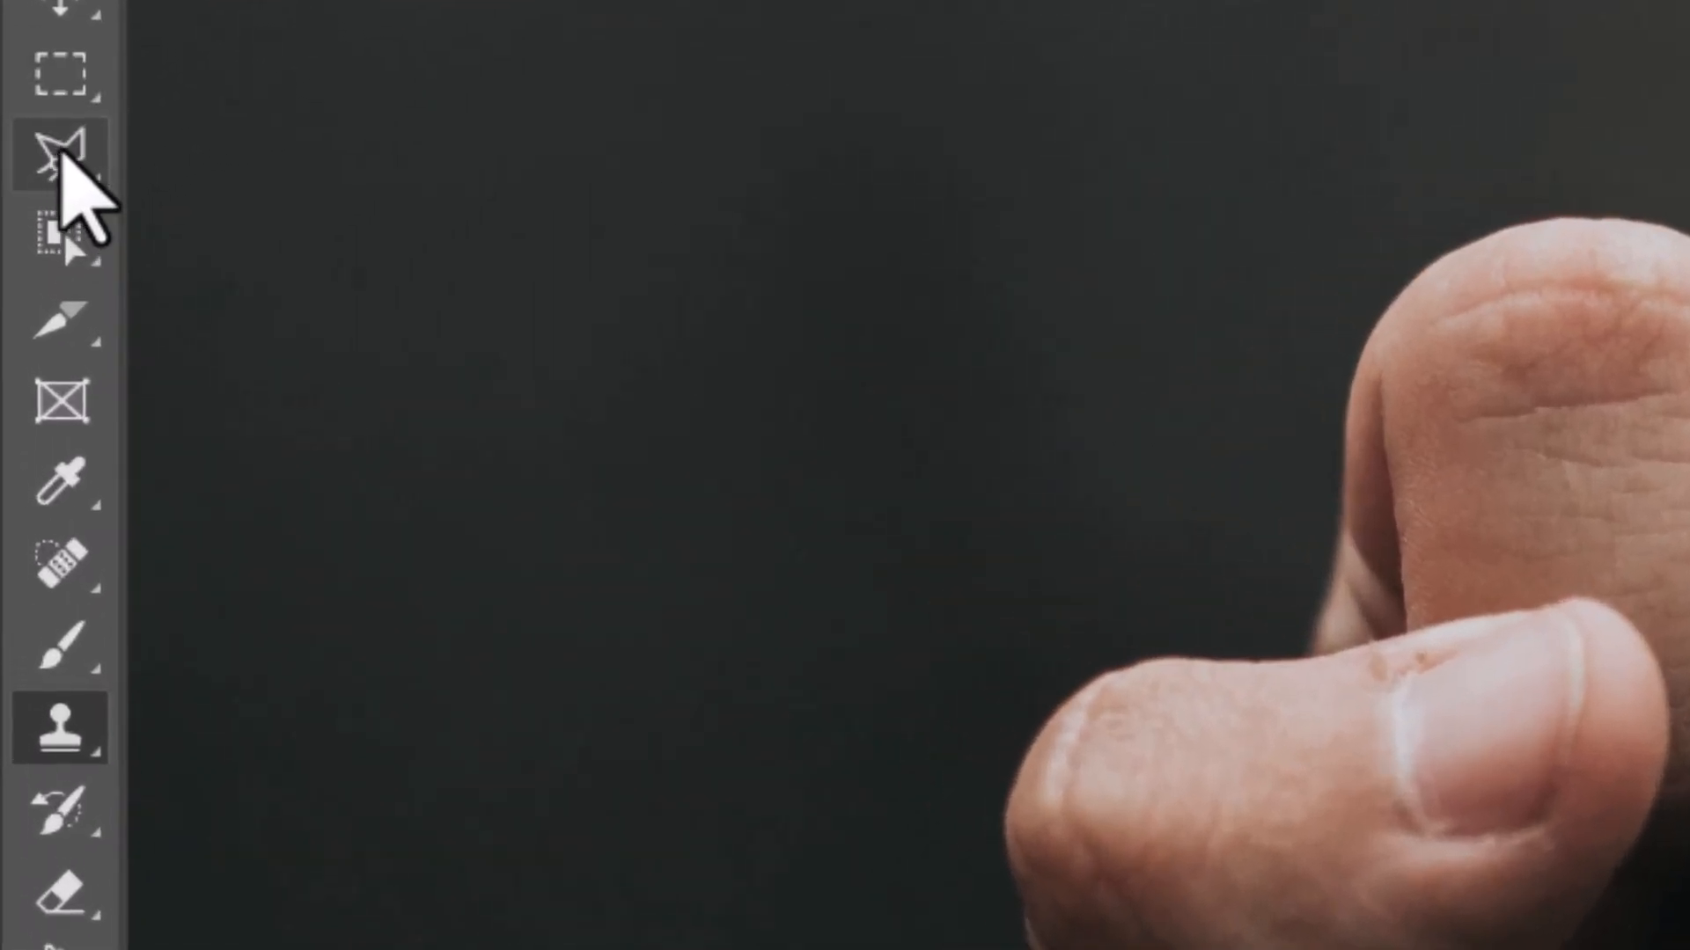
Step: Outline the end of the thumb in the fist photo with the Polygonal Lasso and close the selection
left_click(38, 166)
right_click(48, 151)
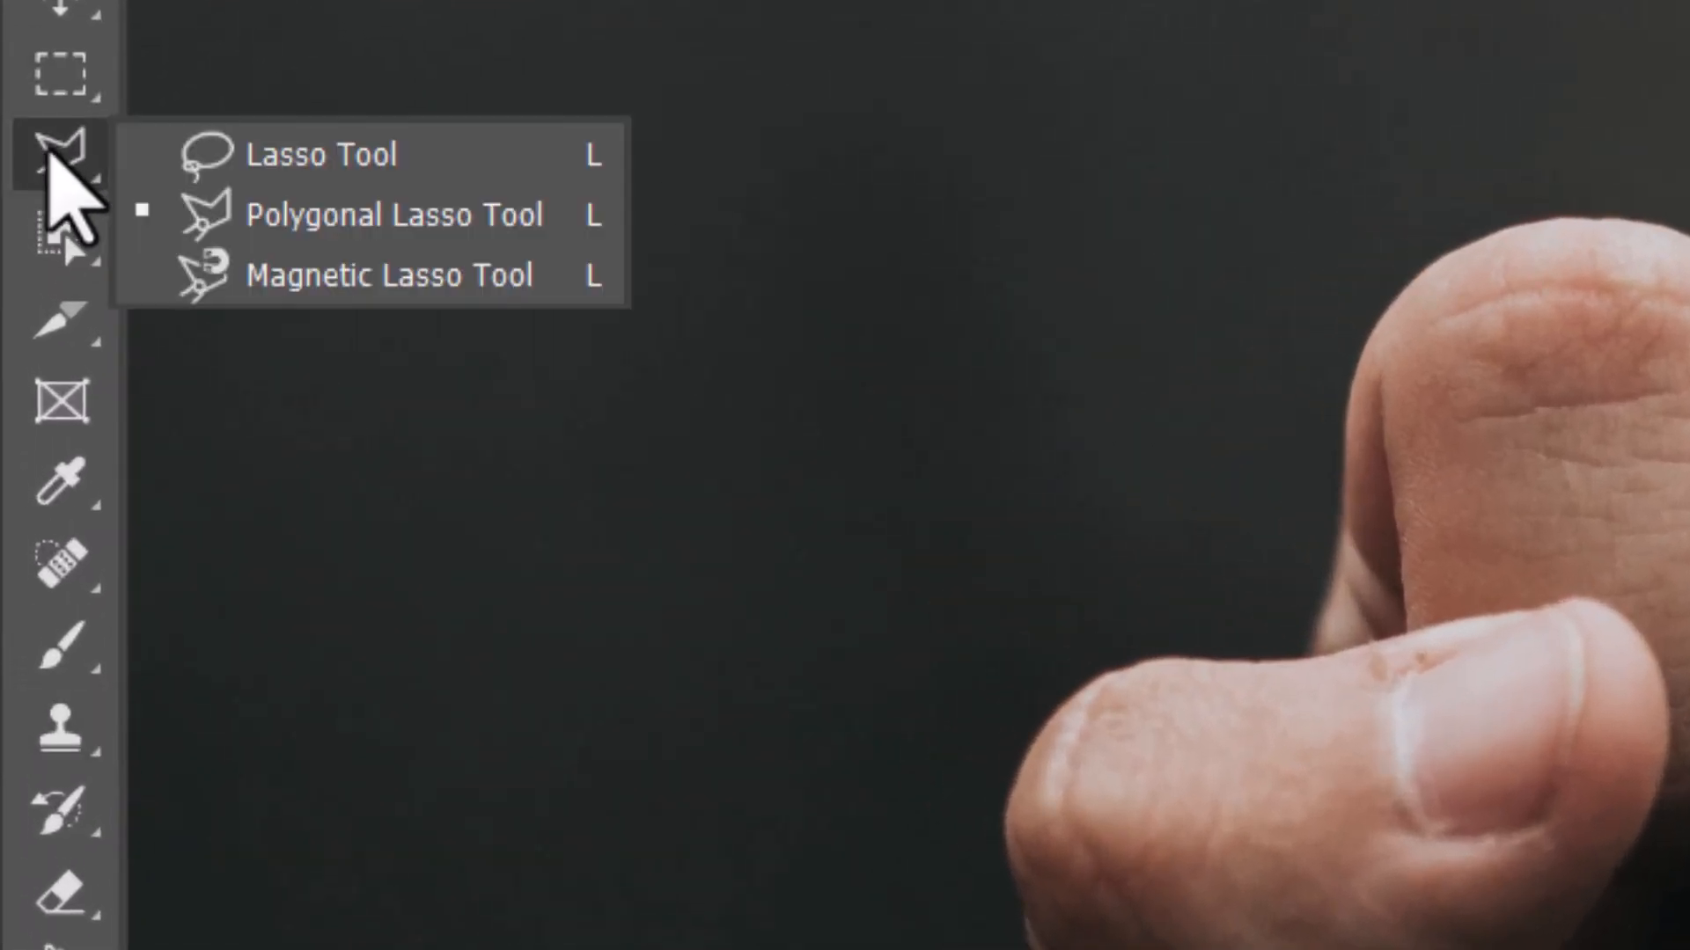
left_click(248, 237)
left_click(581, 264)
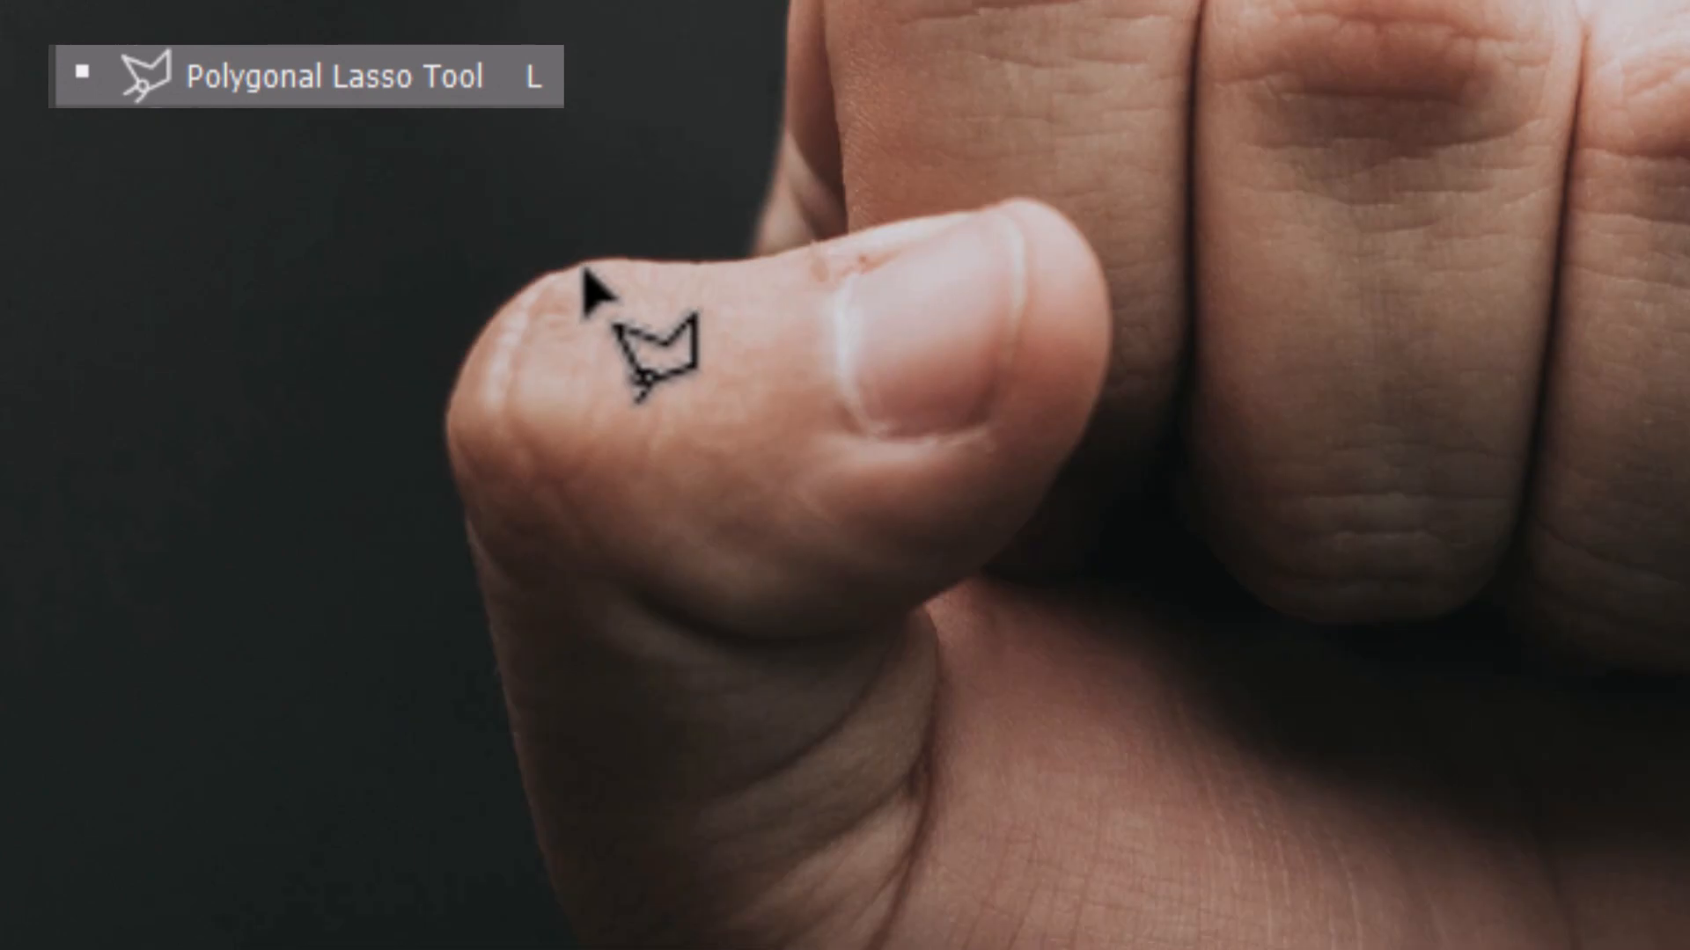
left_click(758, 261)
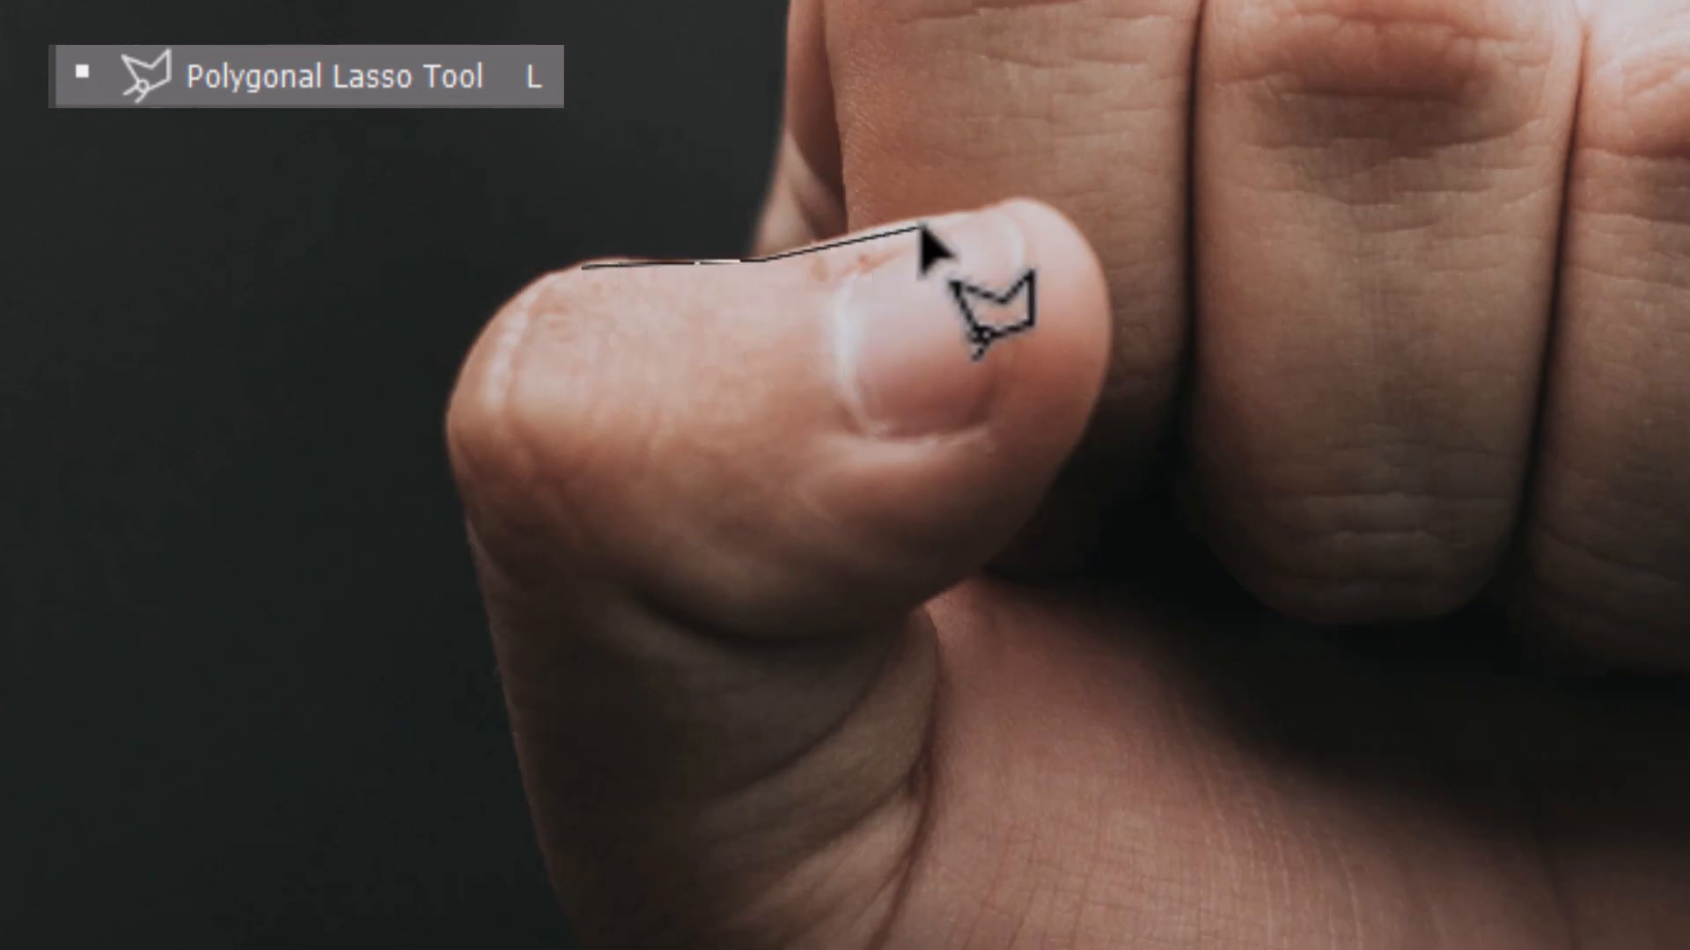
left_click(990, 209)
left_click(1028, 205)
left_click(1100, 278)
left_click(1099, 338)
left_click(994, 548)
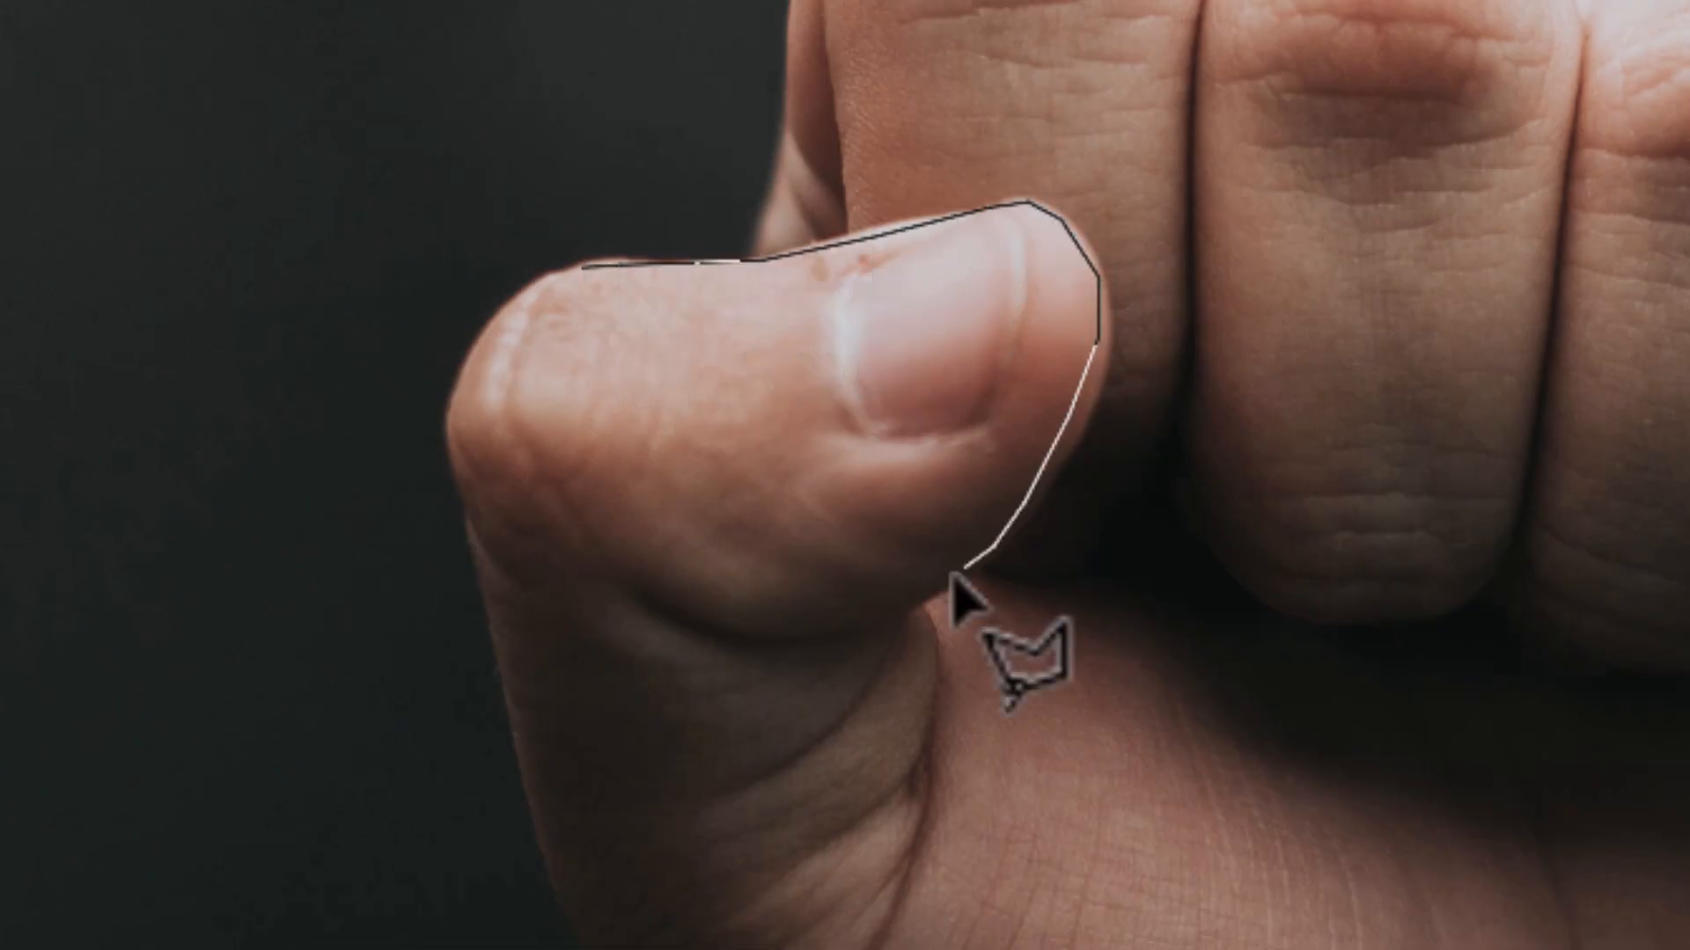
left_click(875, 605)
left_click(686, 595)
left_click(535, 368)
left_click(581, 270)
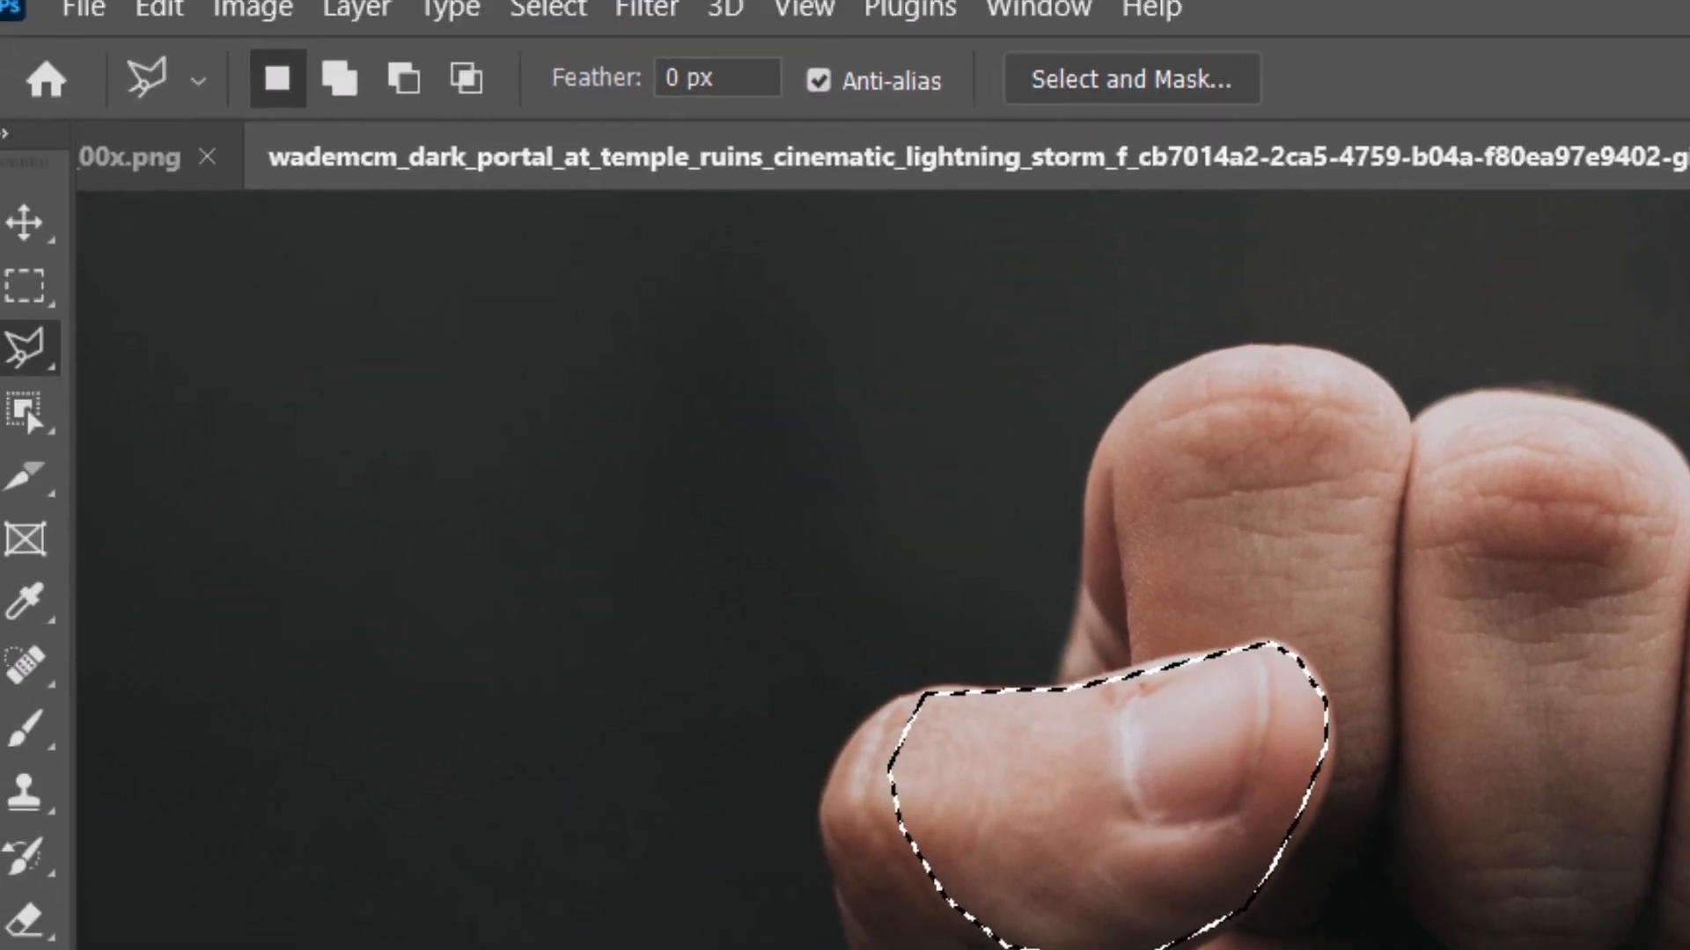
Step: Copy the selected thumb, hide the fist photo layer, and paste the thumb as a new layer above Layer 1
left_click(180, 28)
left_click(260, 370)
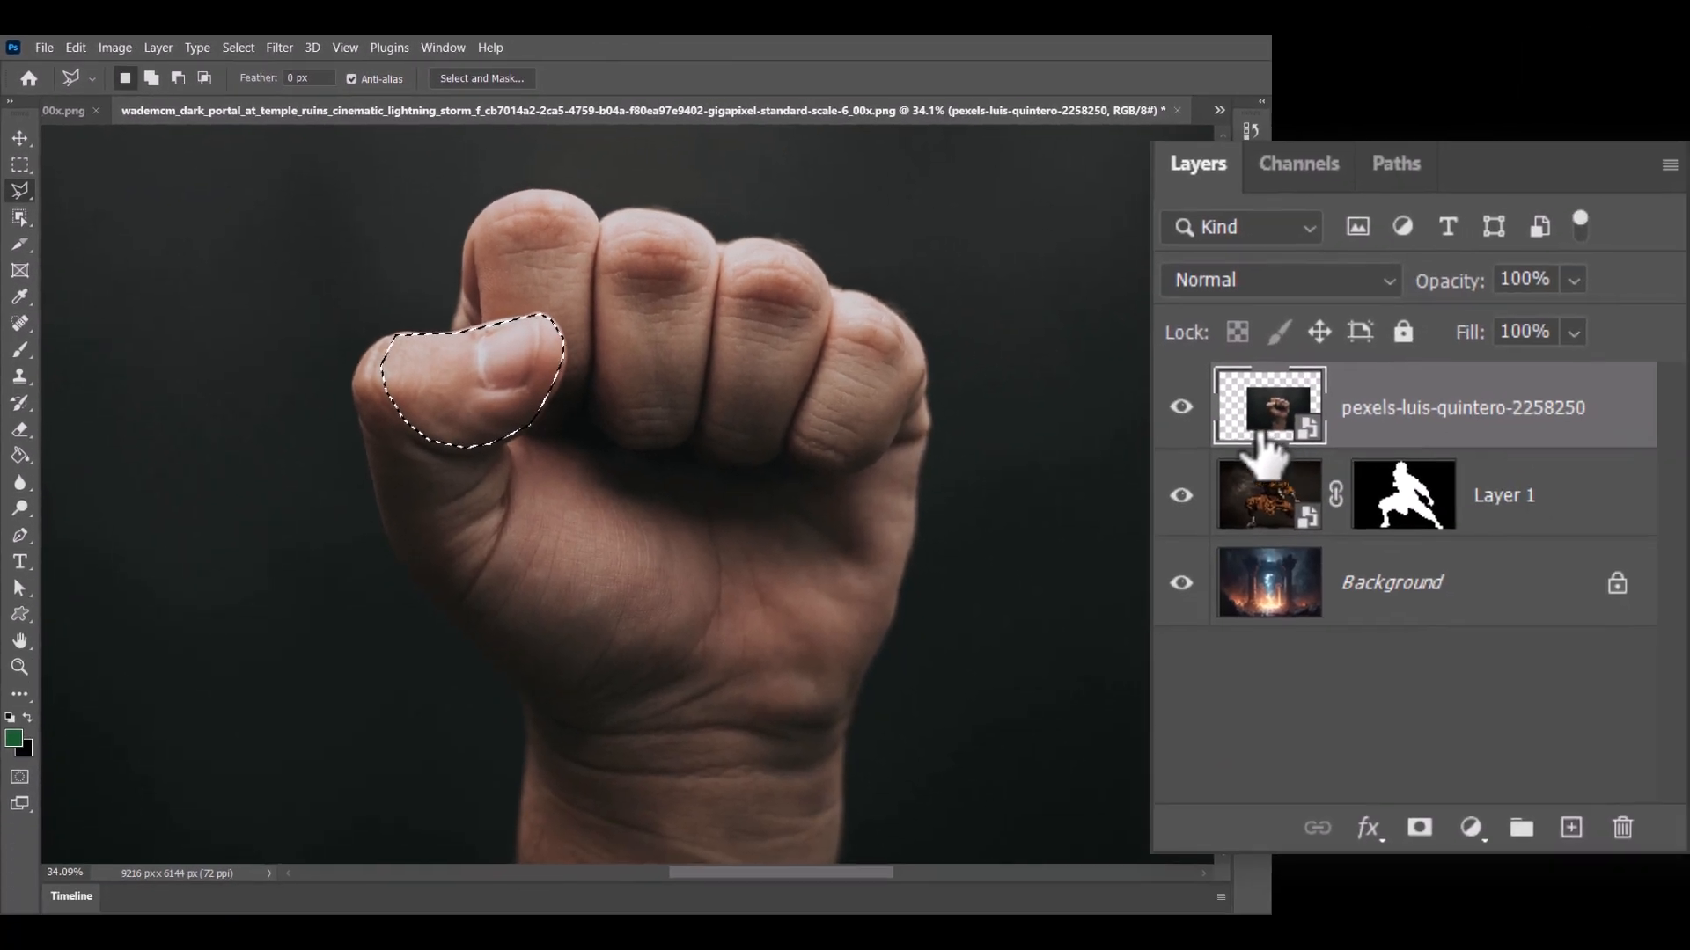
left_click(1181, 406)
left_click(1232, 508)
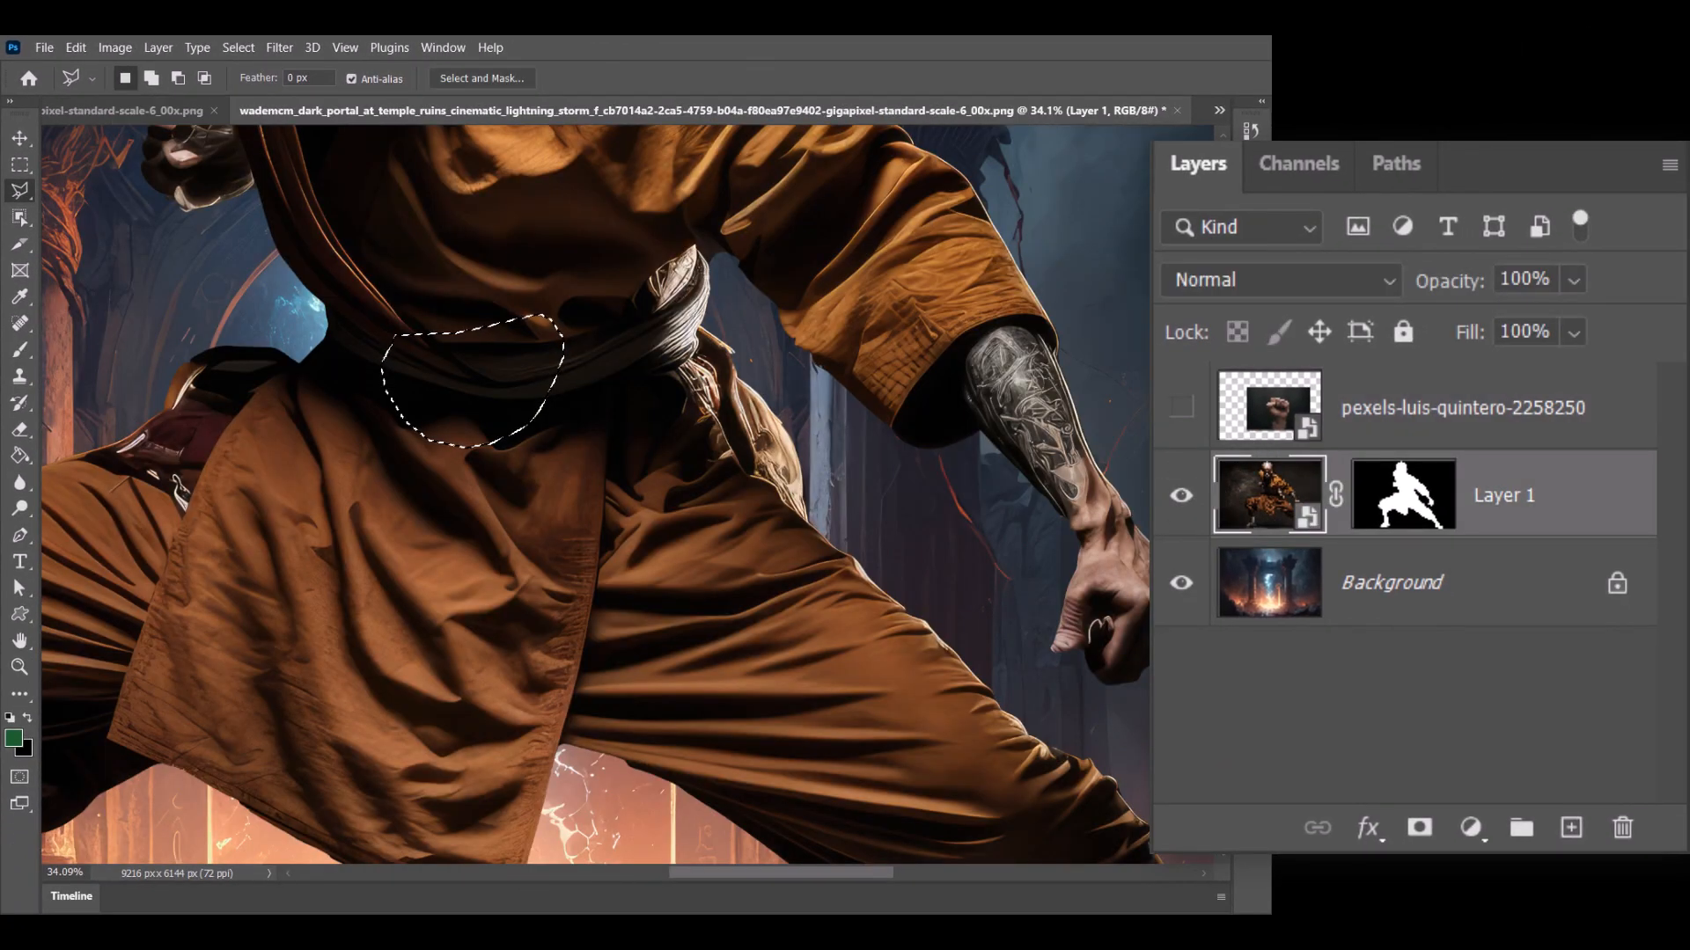
key("ctrl+v")
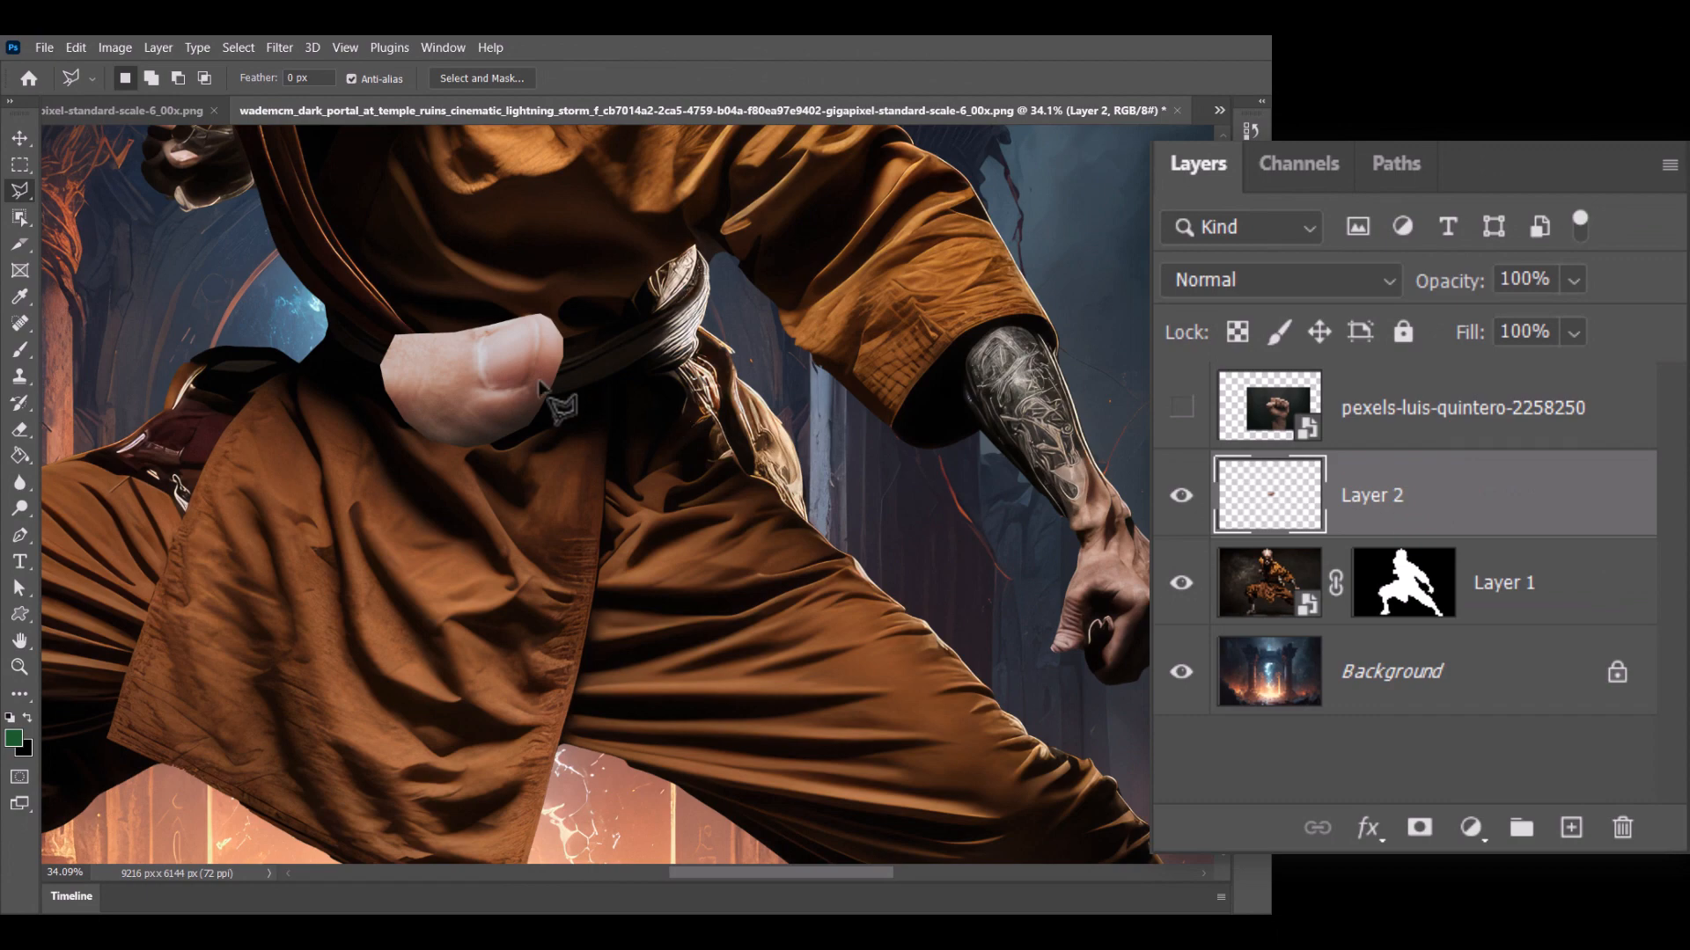
Step: Free-transform the pasted thumb: flip it vertically, rotate it to about 103°, shrink it to about 29% wide by 24% high, over the monk's thumb
key("ctrl+t")
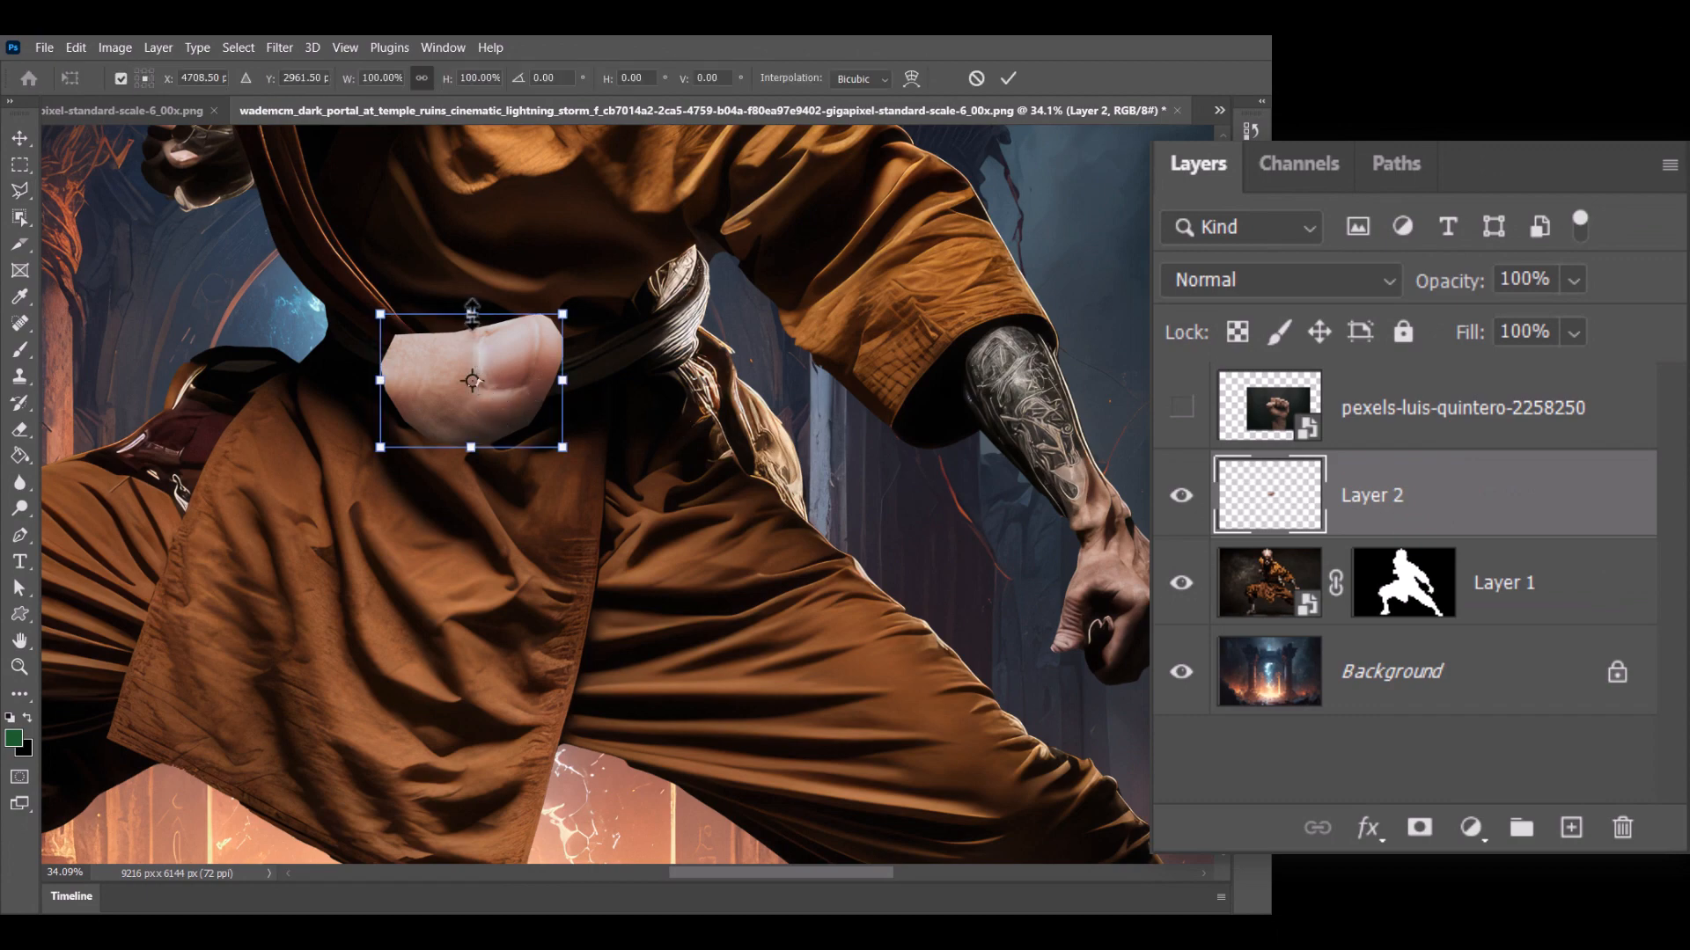
left_click_drag(471, 310, 446, 564)
left_click_drag(601, 408, 645, 517)
left_click_drag(506, 539, 1108, 618)
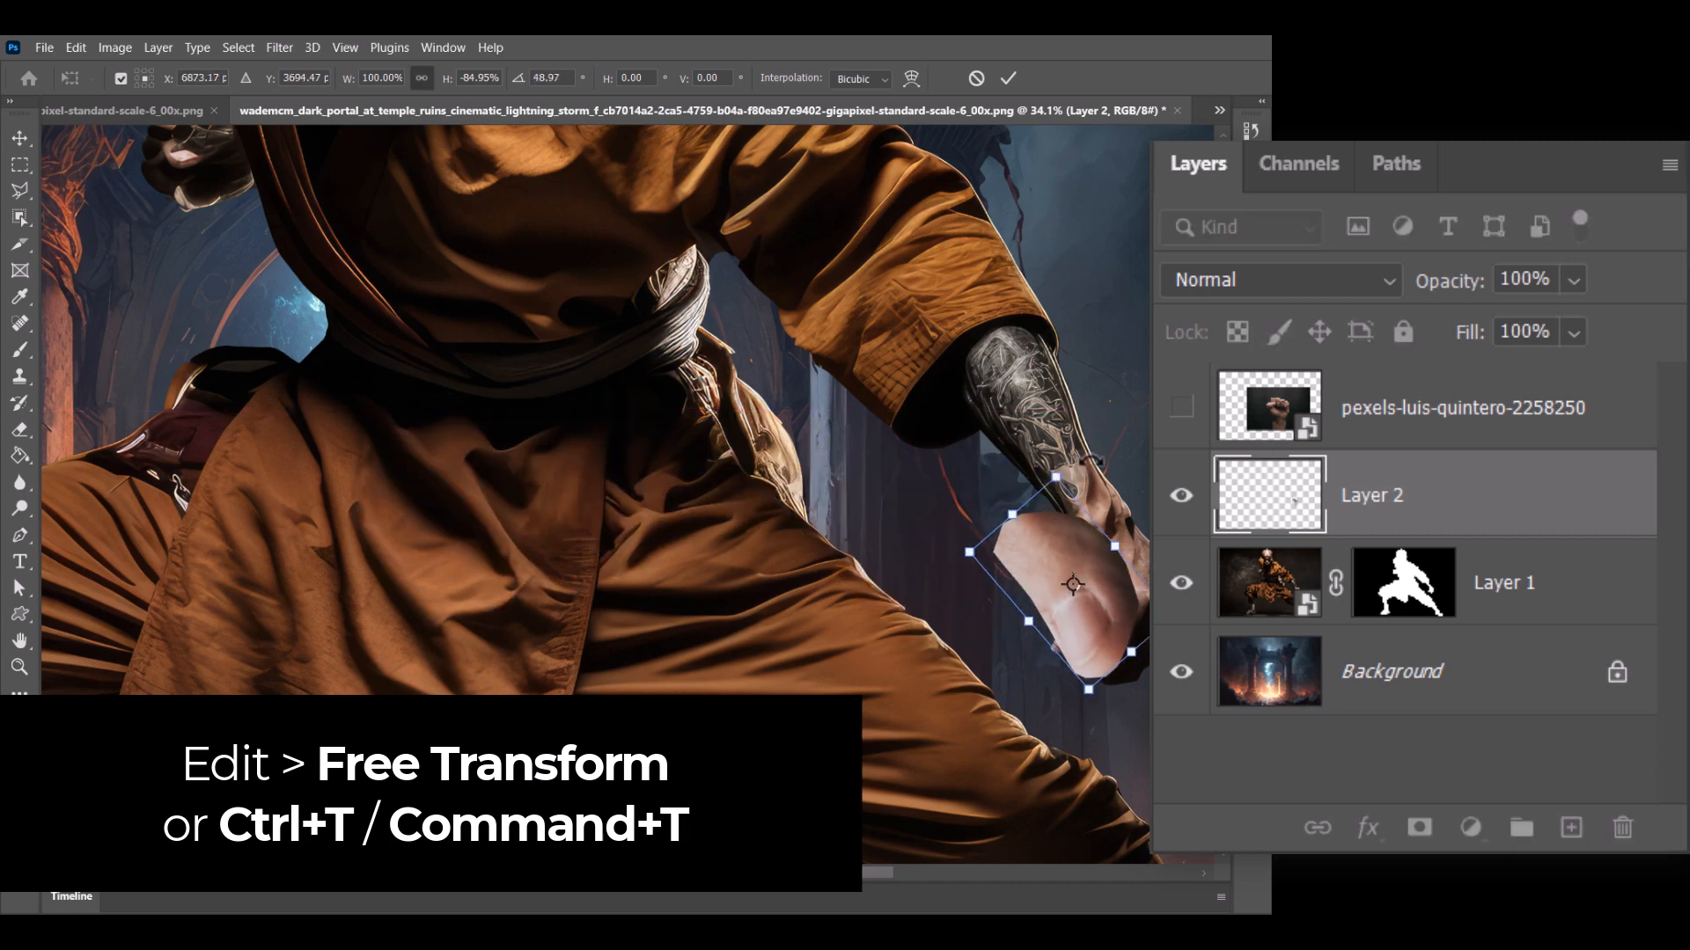
left_click_drag(1056, 478, 1056, 619)
left_click_drag(1128, 570, 1148, 639)
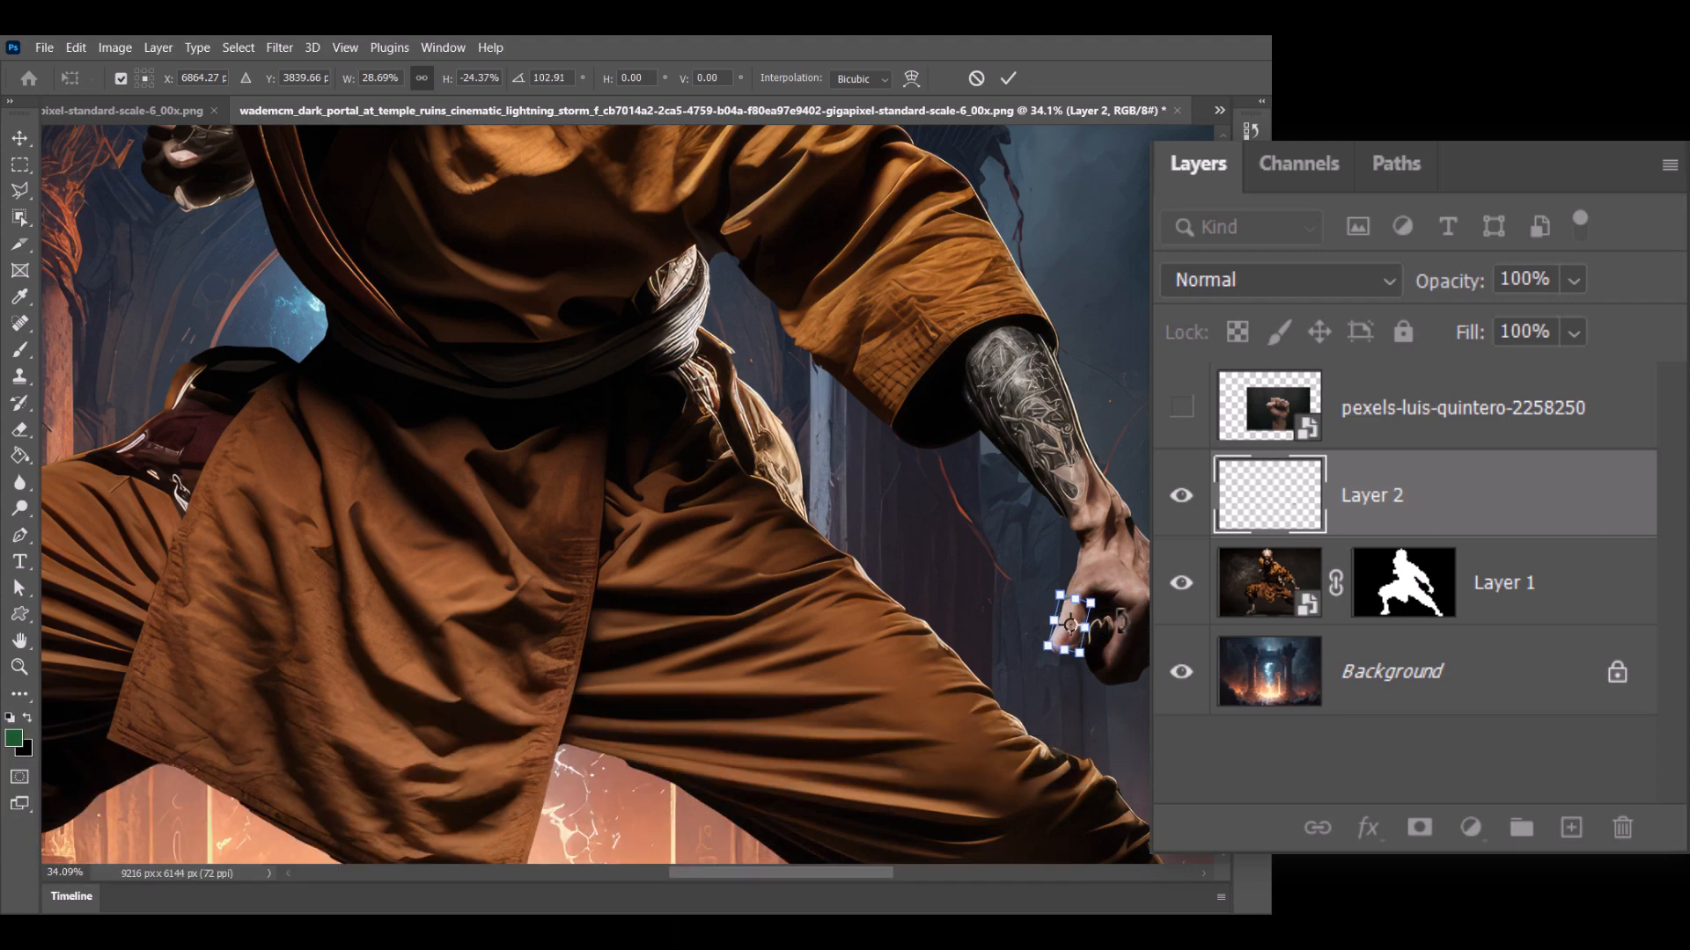
key("Return")
Step: Enlarge the thumb on Layer 2 to about 105% and nudge it to line up with the monk's hand
key("l")
scroll(1094, 653, "up", 5)
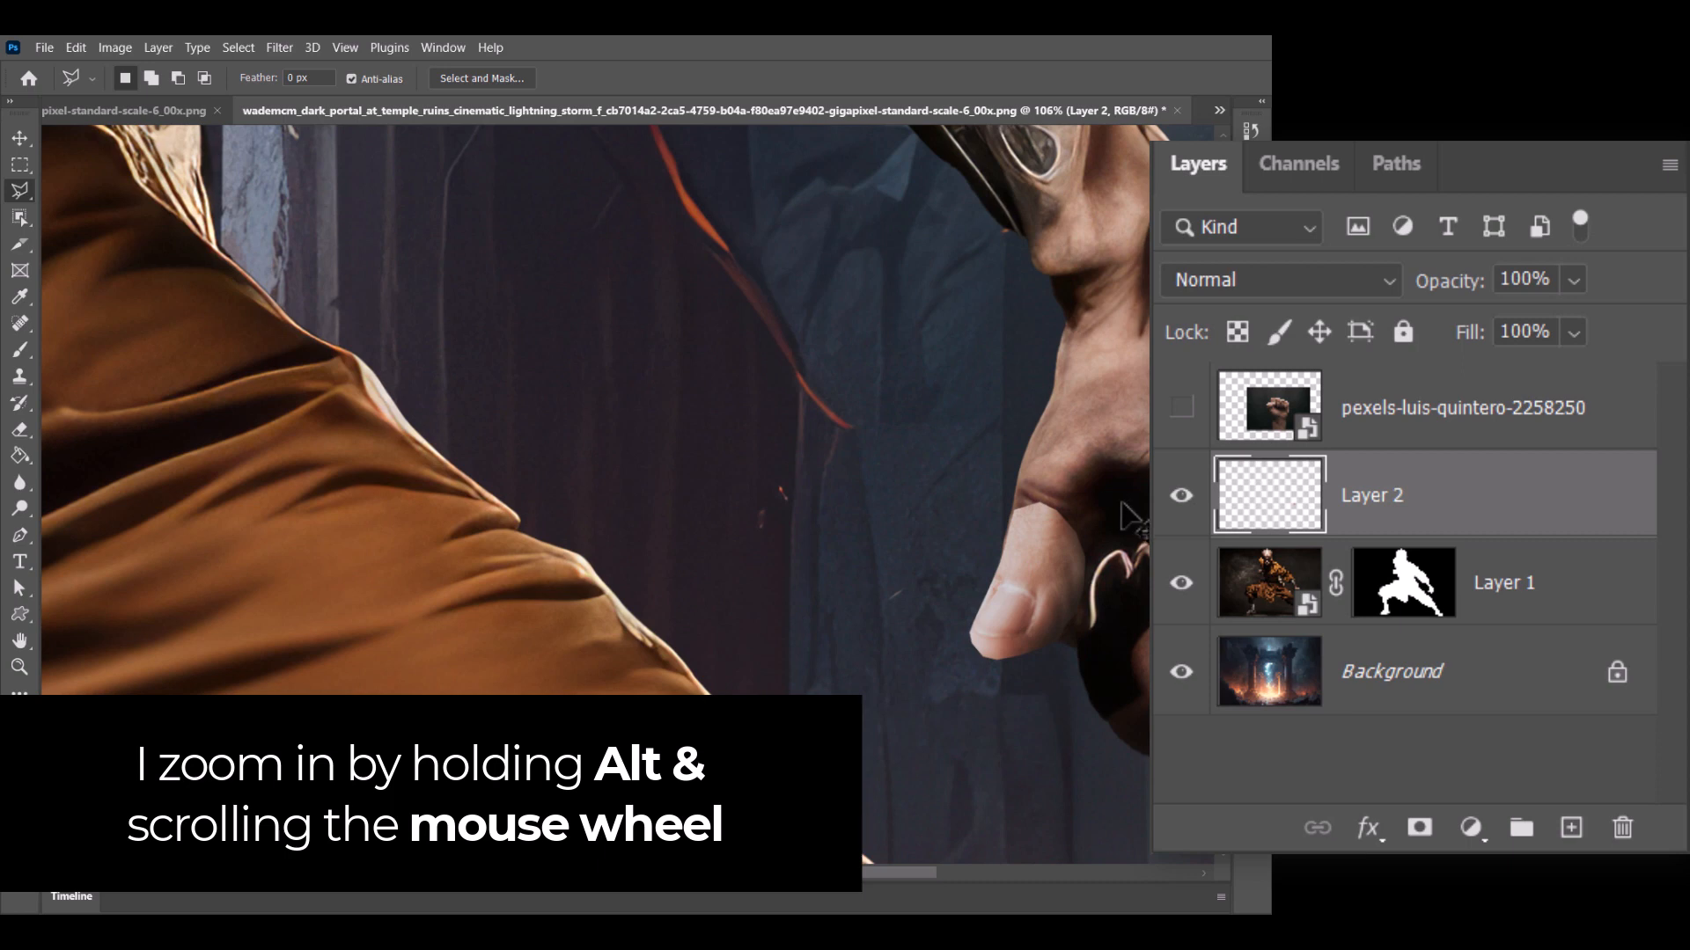
key("ctrl+y")
key("ctrl+y")
key("ctrl+t")
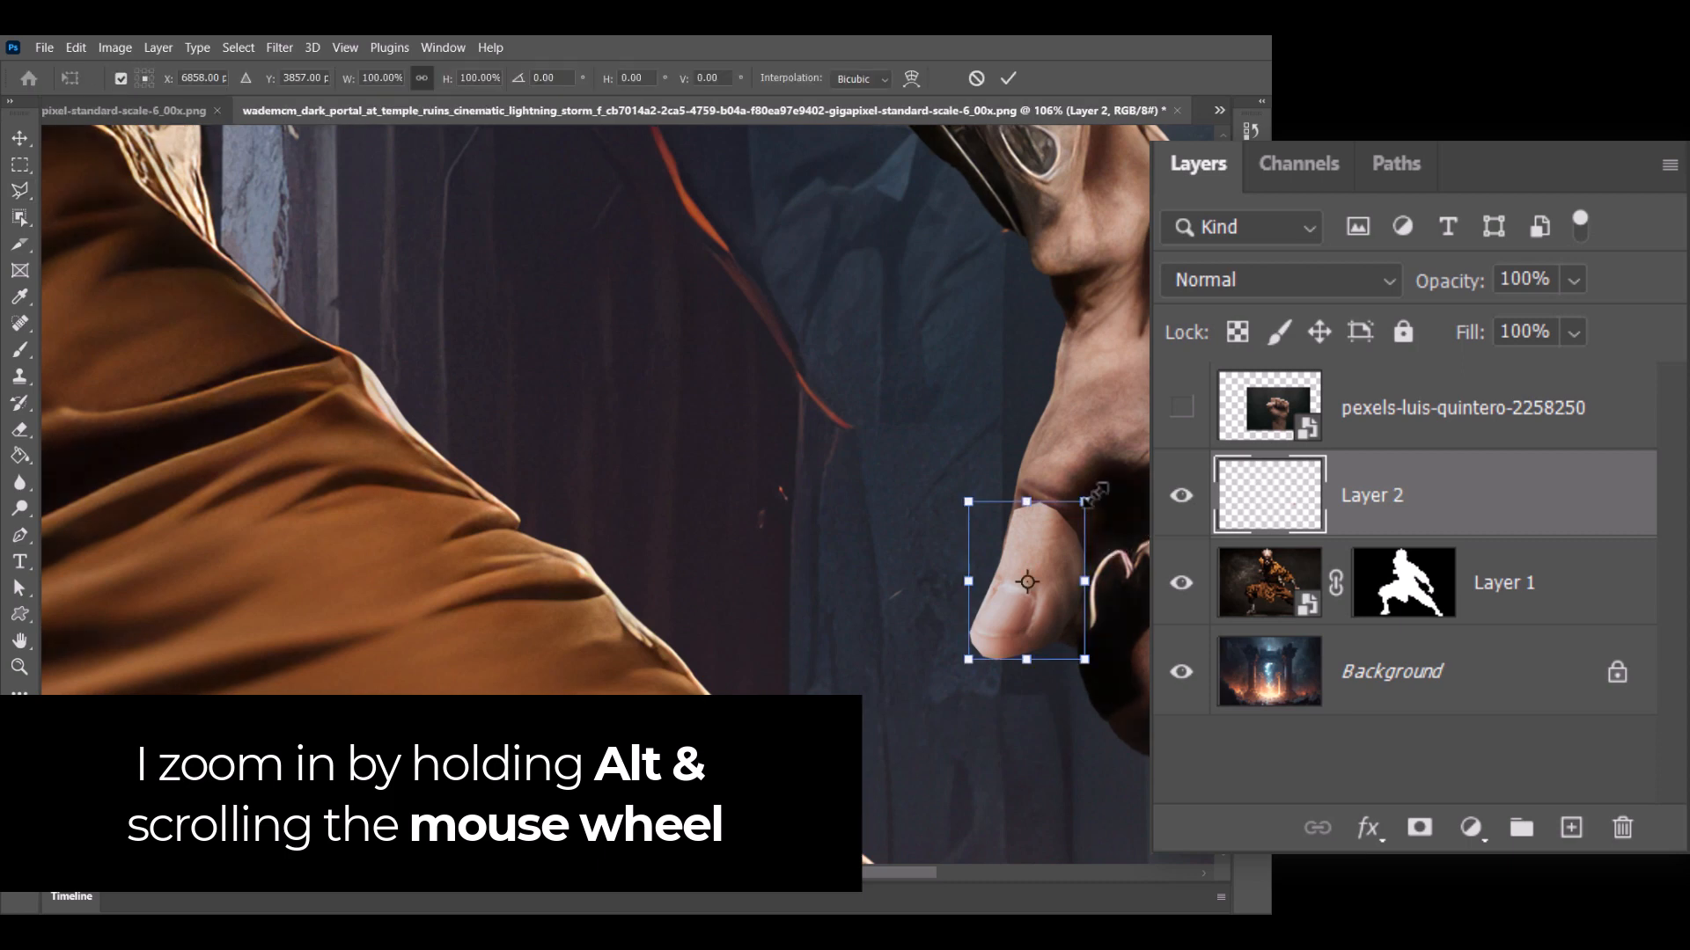
left_click_drag(1061, 532, 1058, 531)
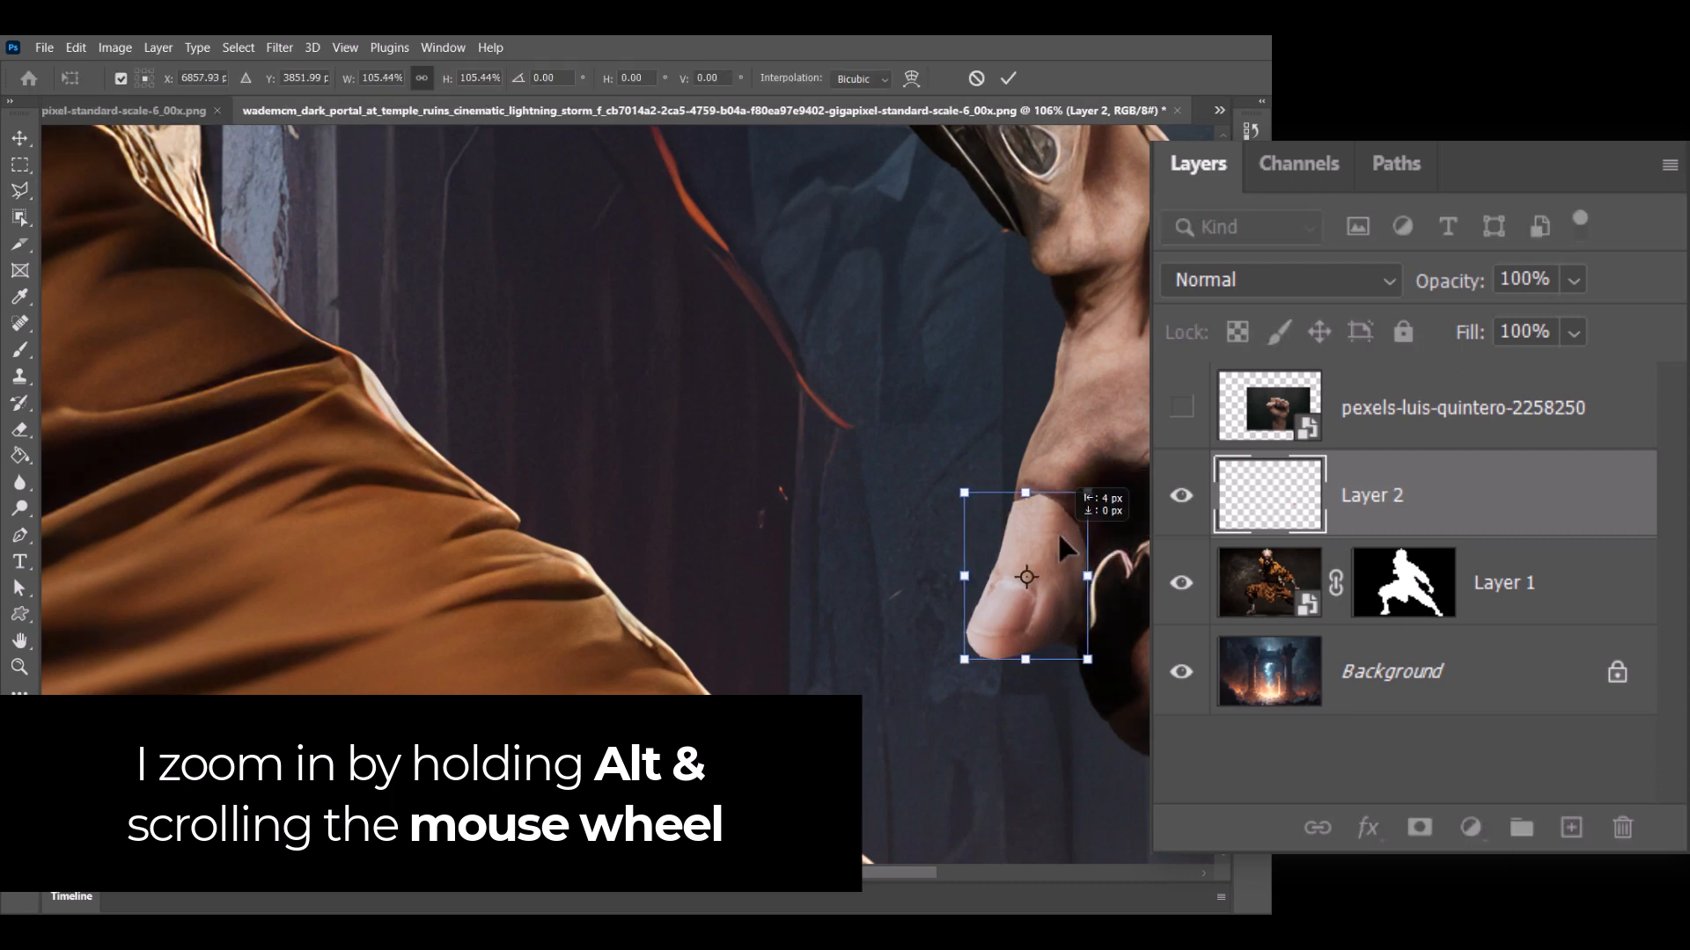
key("Return")
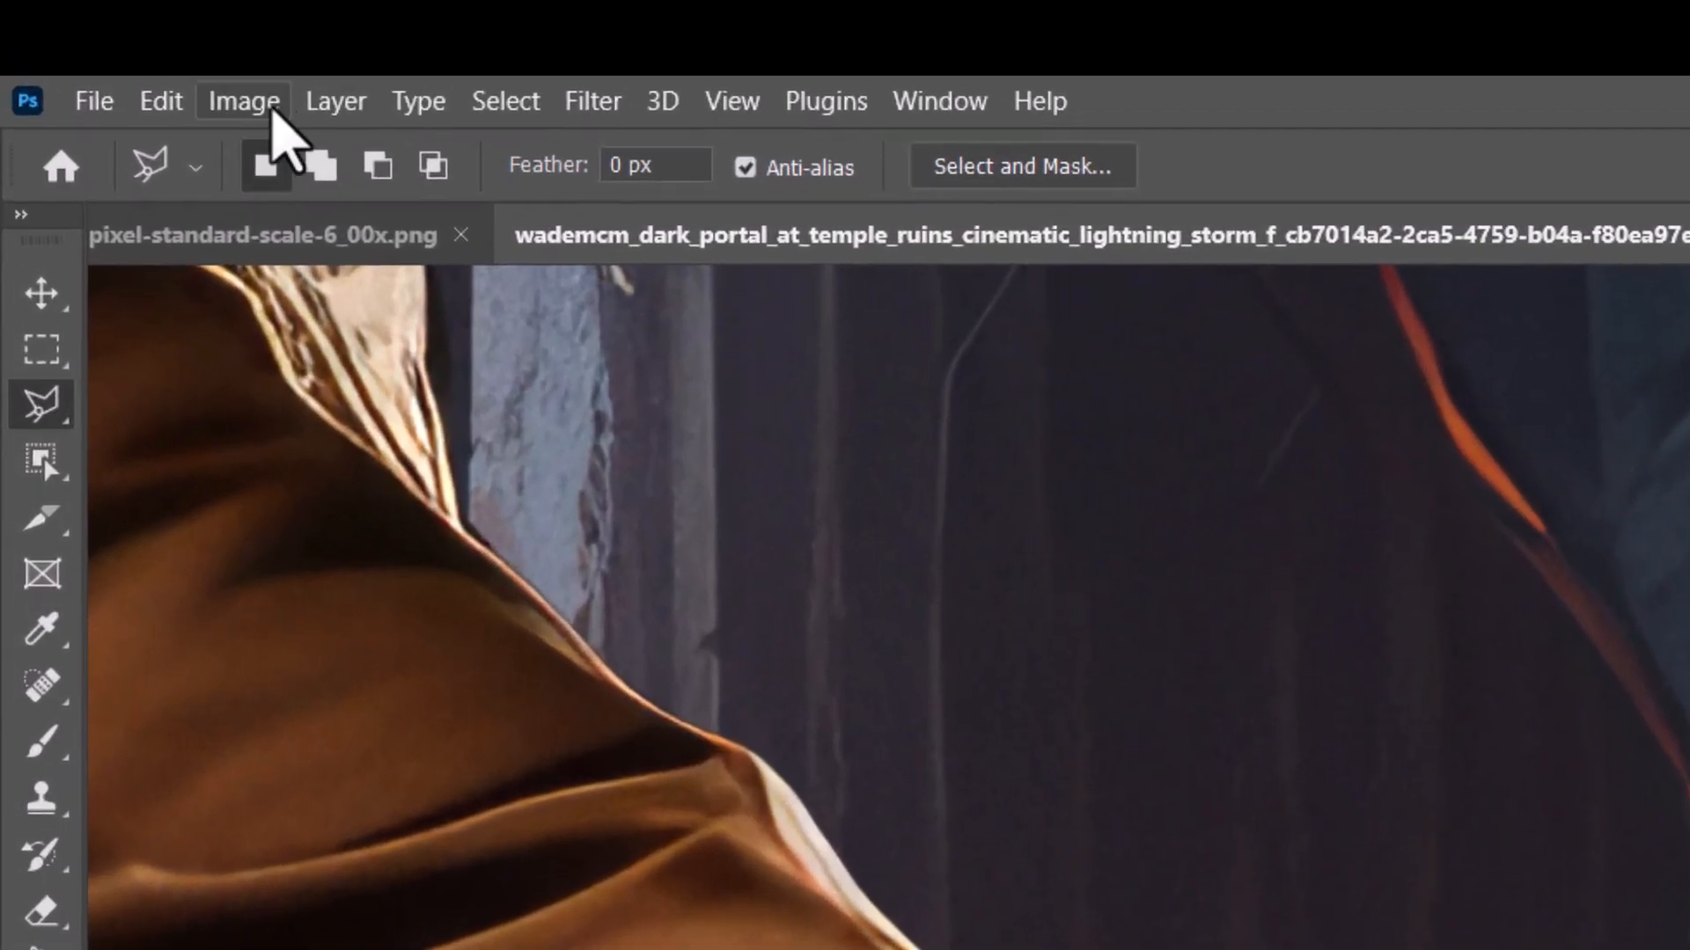
Step: Darken the thumb on Layer 2 with a Curves adjustment, moving a point to input 96, output 48
left_click(273, 109)
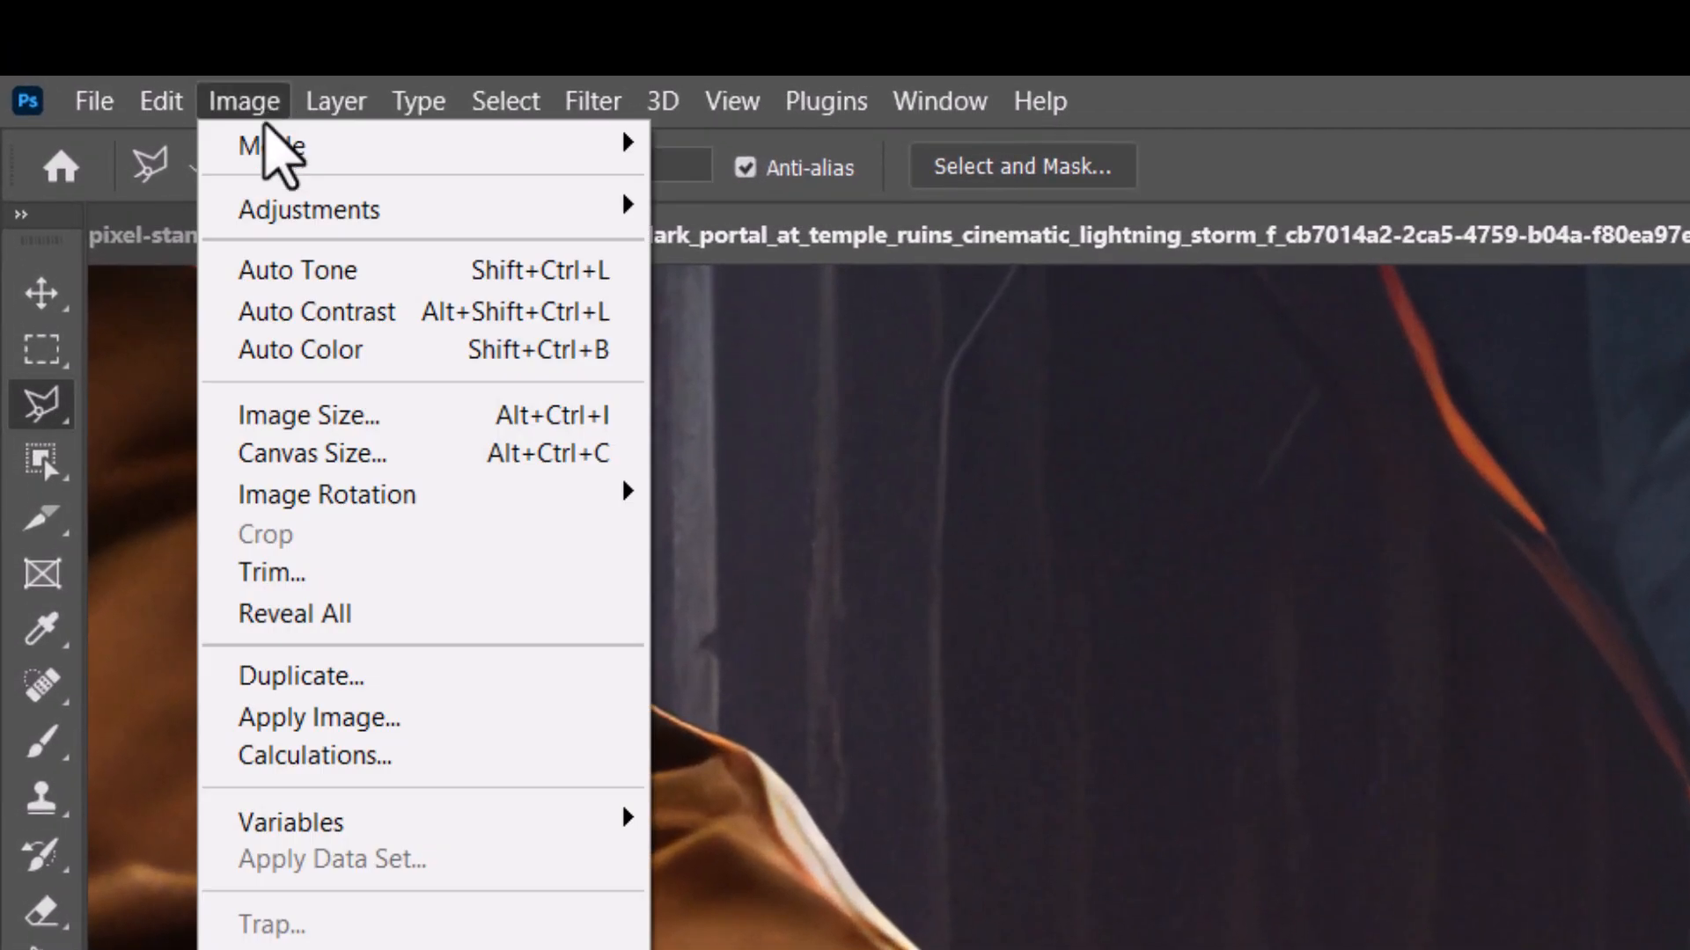
mouse_move(302, 216)
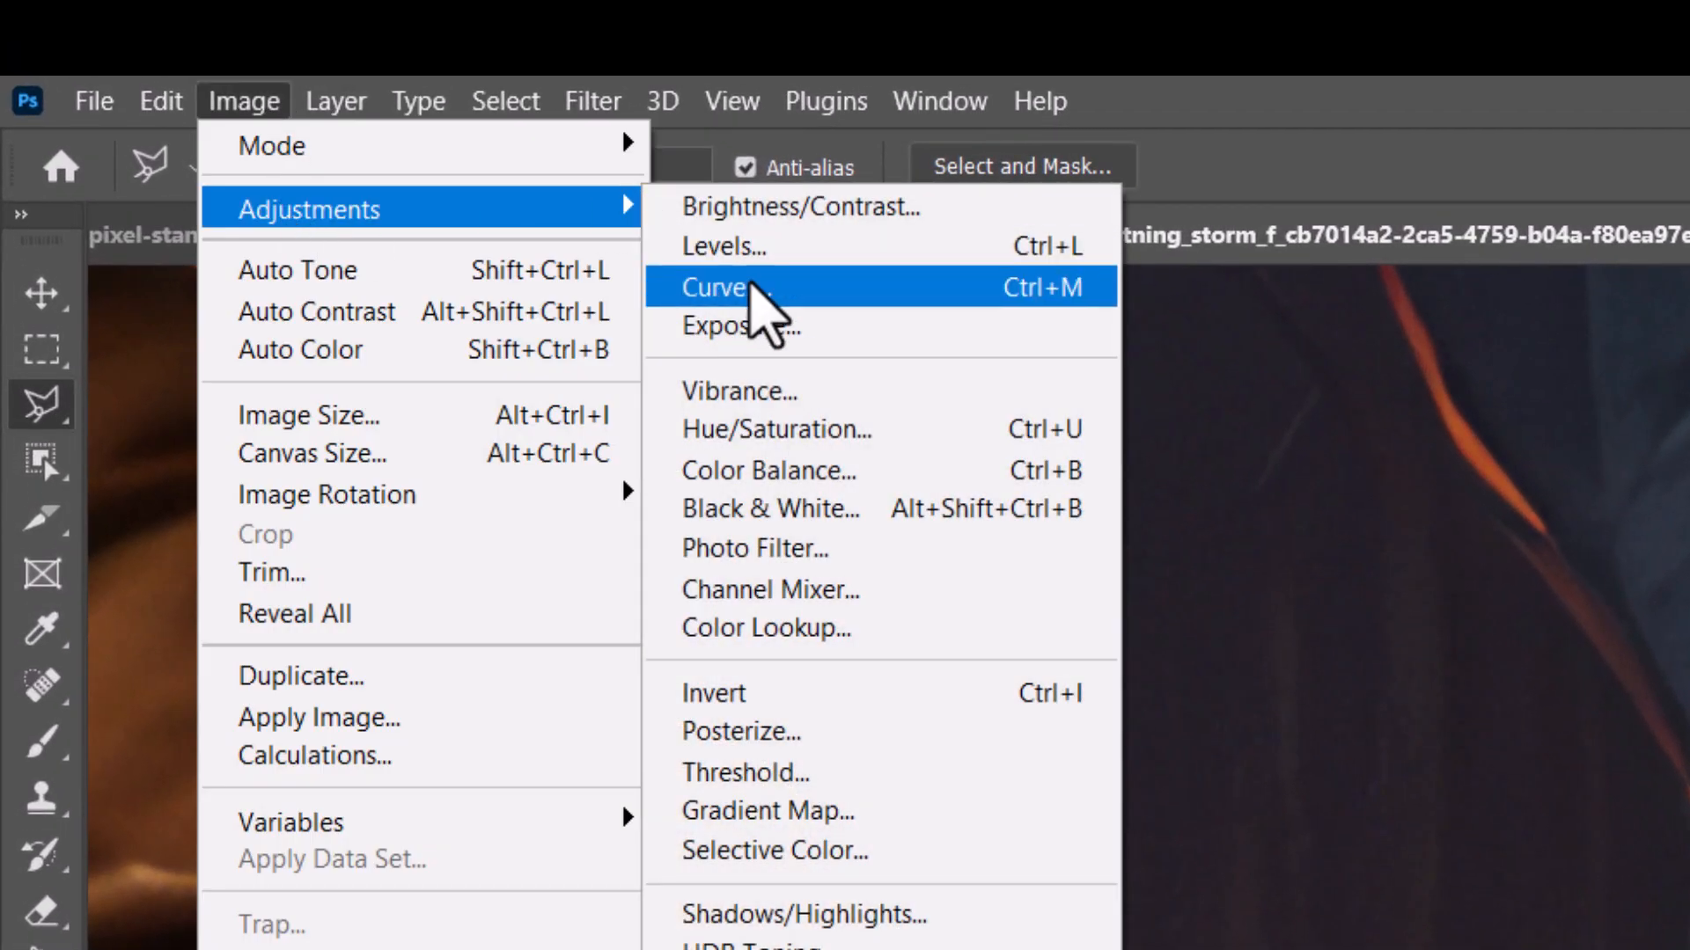
left_click(755, 289)
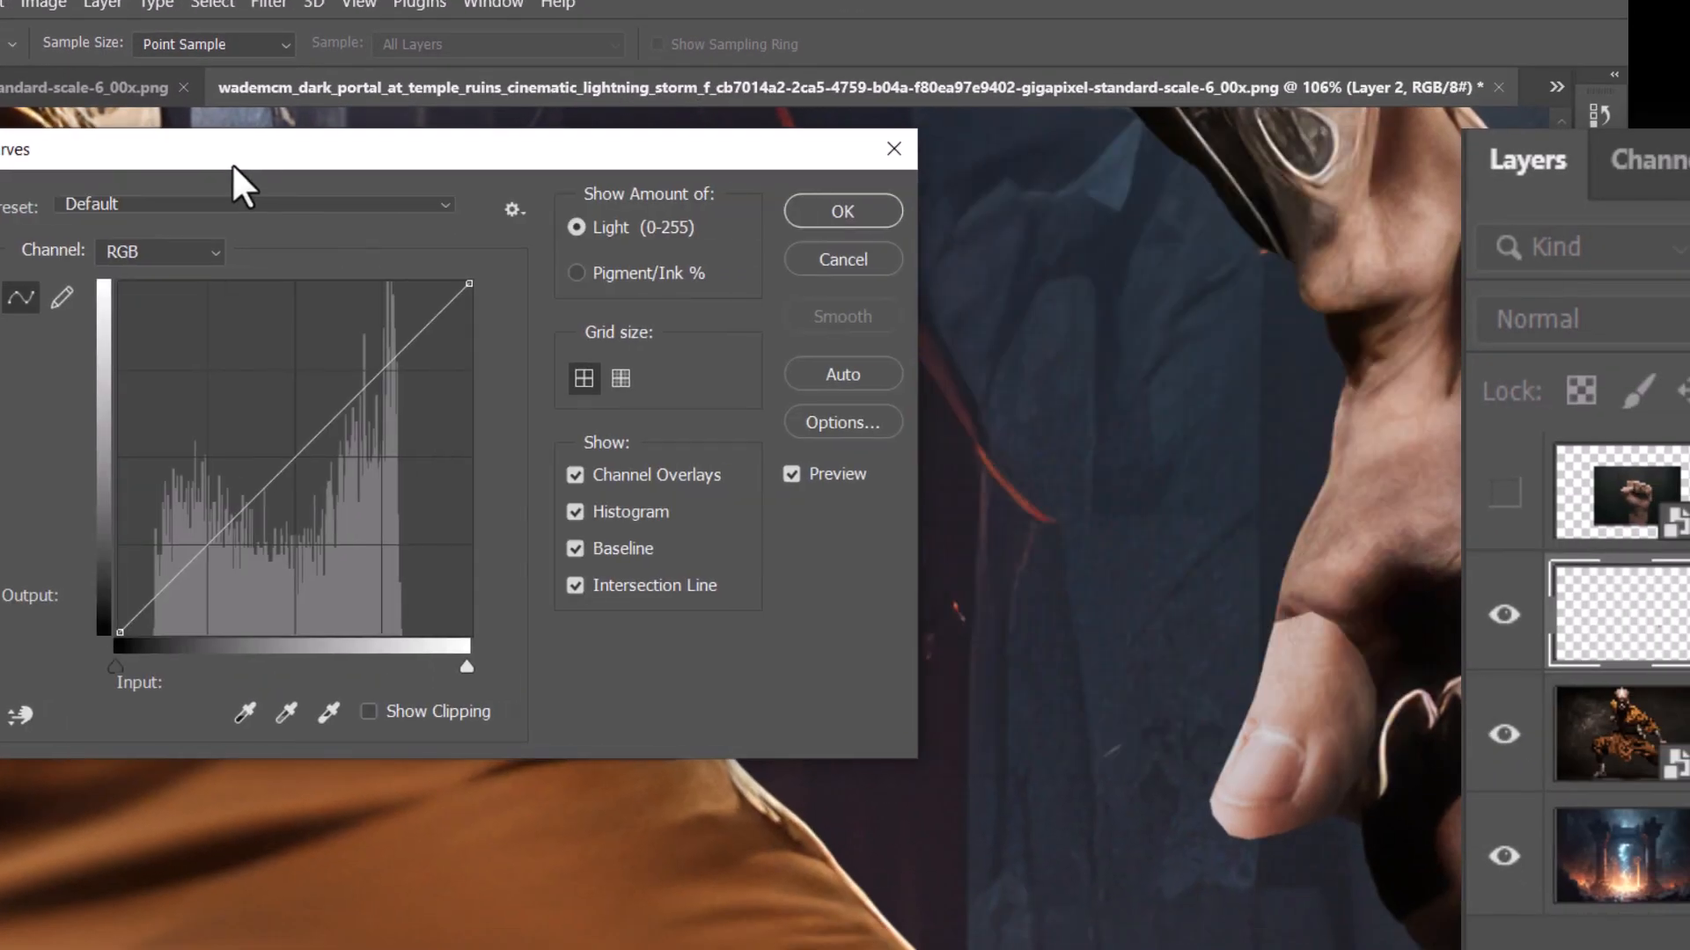
left_click_drag(233, 518, 261, 572)
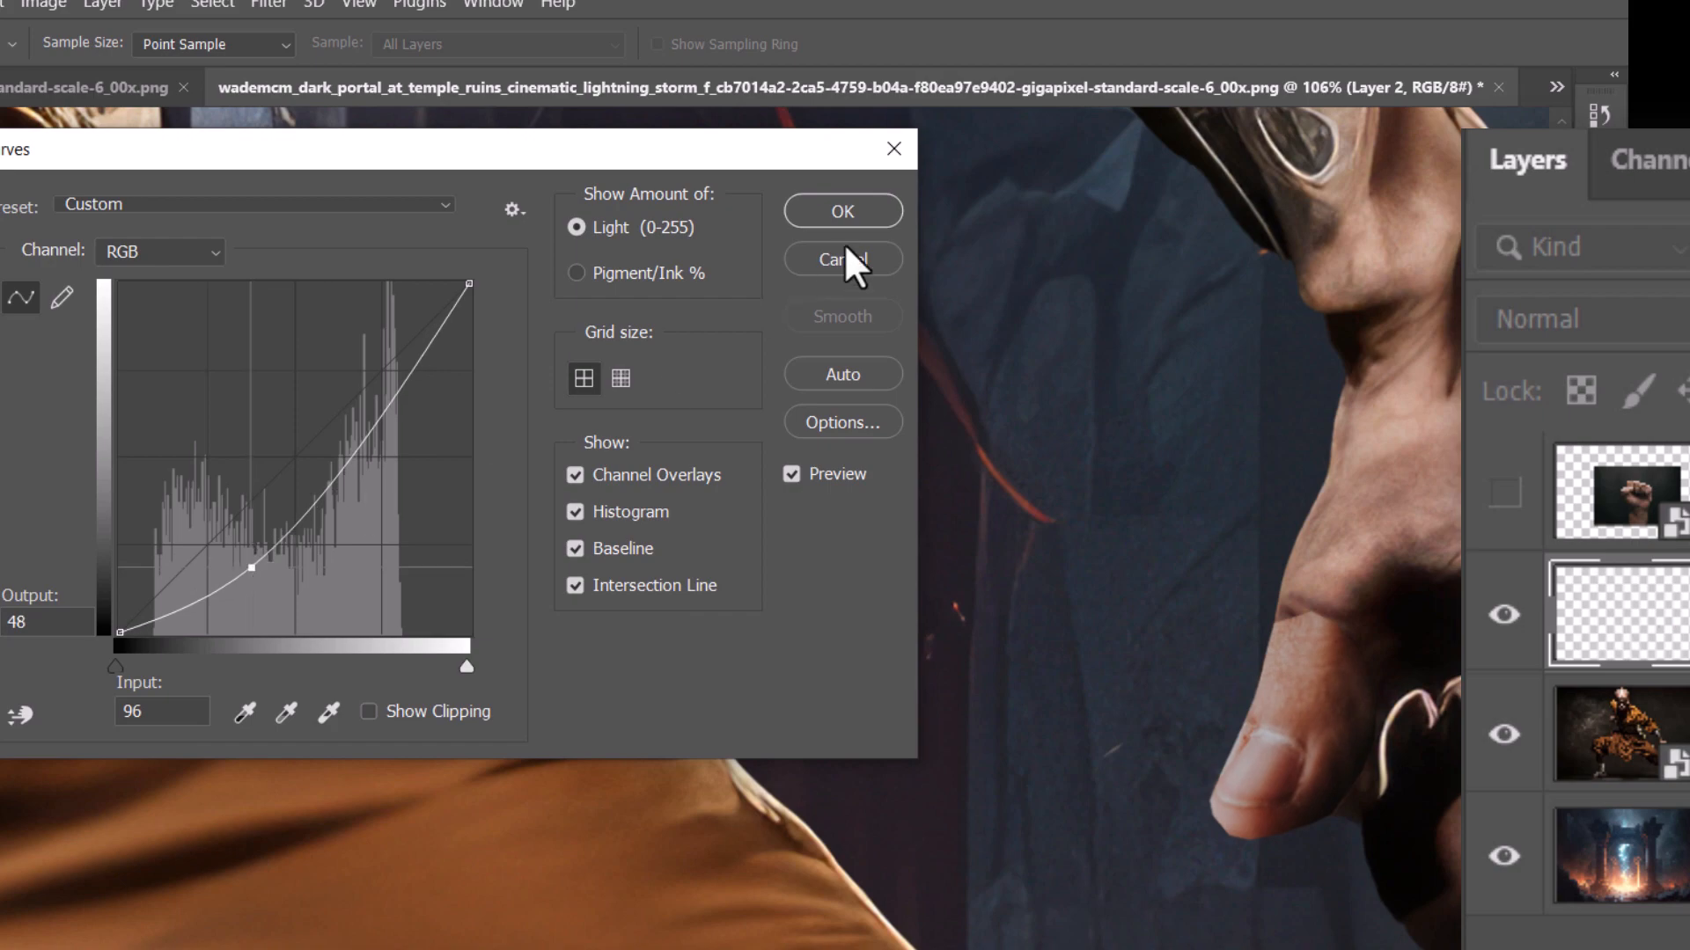
left_click(858, 216)
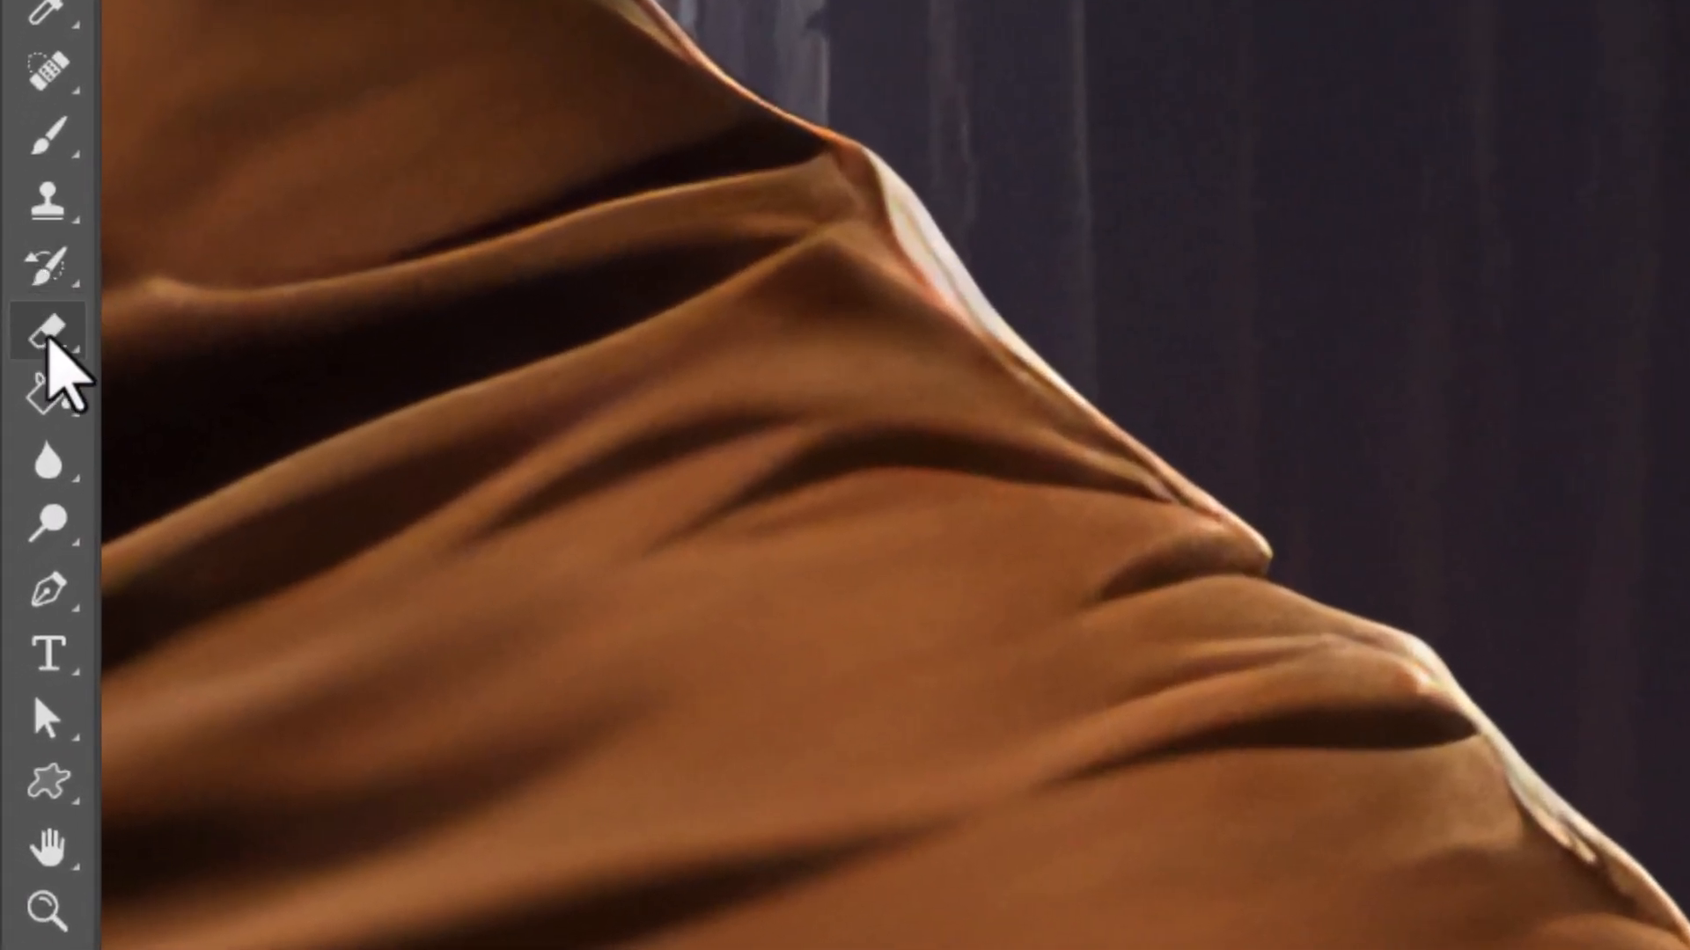
Step: Blend the upper edge of the thumb patch into the monk's hand using a soft Eraser at size 175
left_click(49, 338)
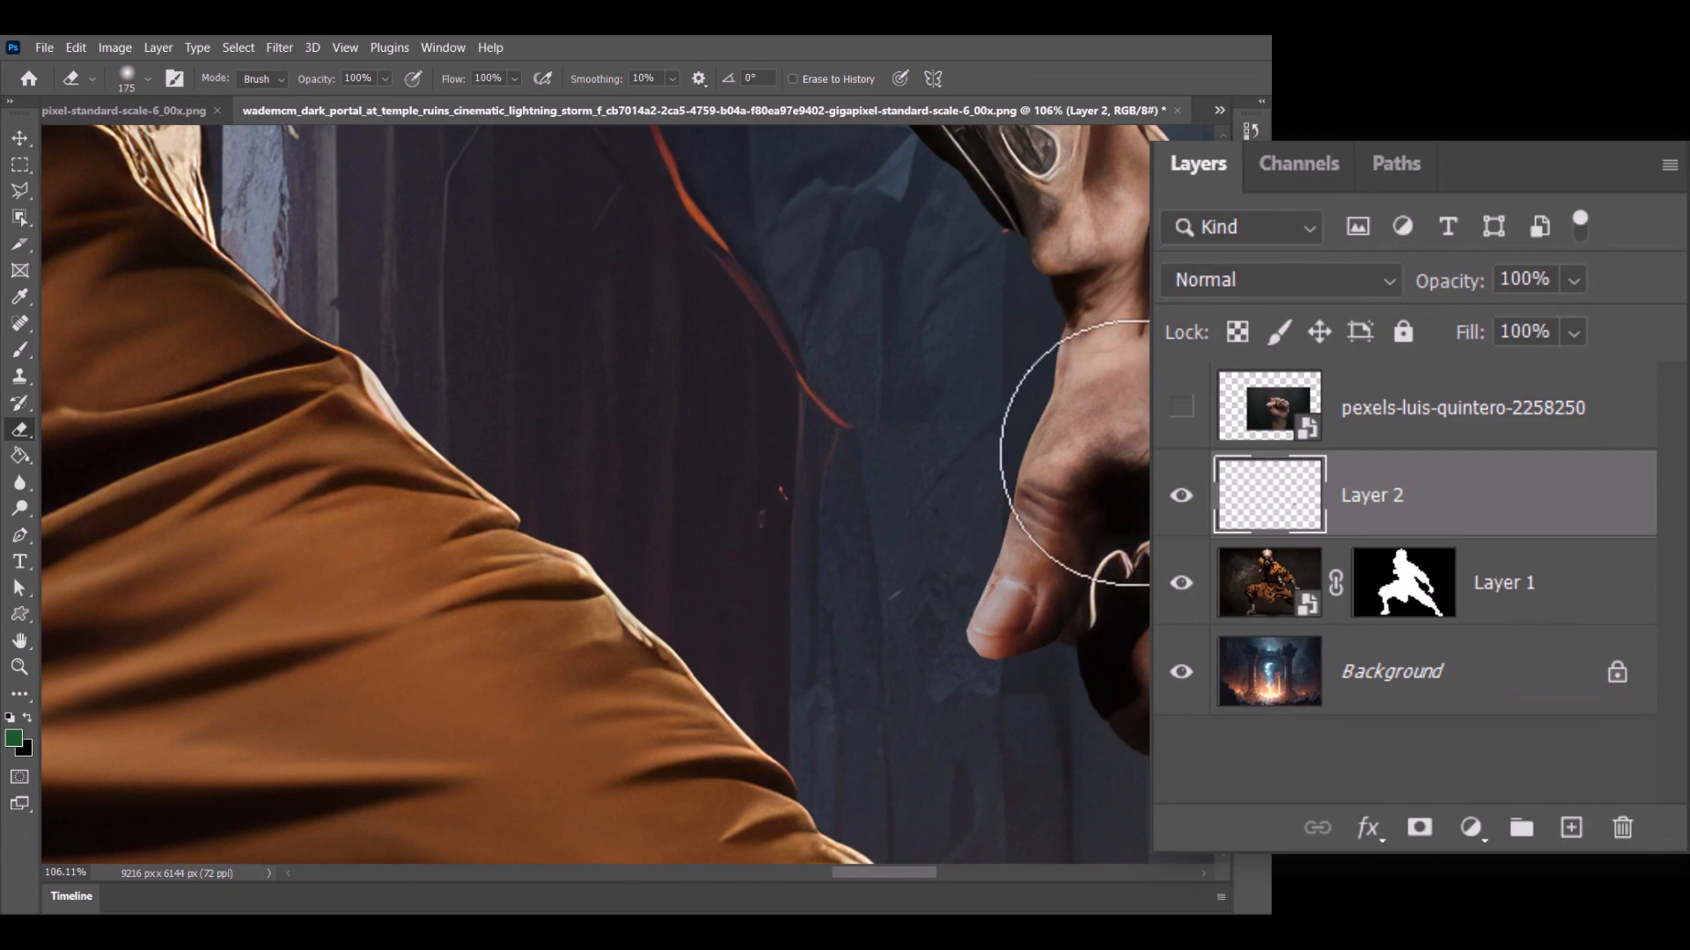
scroll(893, 405, "down", 4)
scroll(1036, 528, "down", 1)
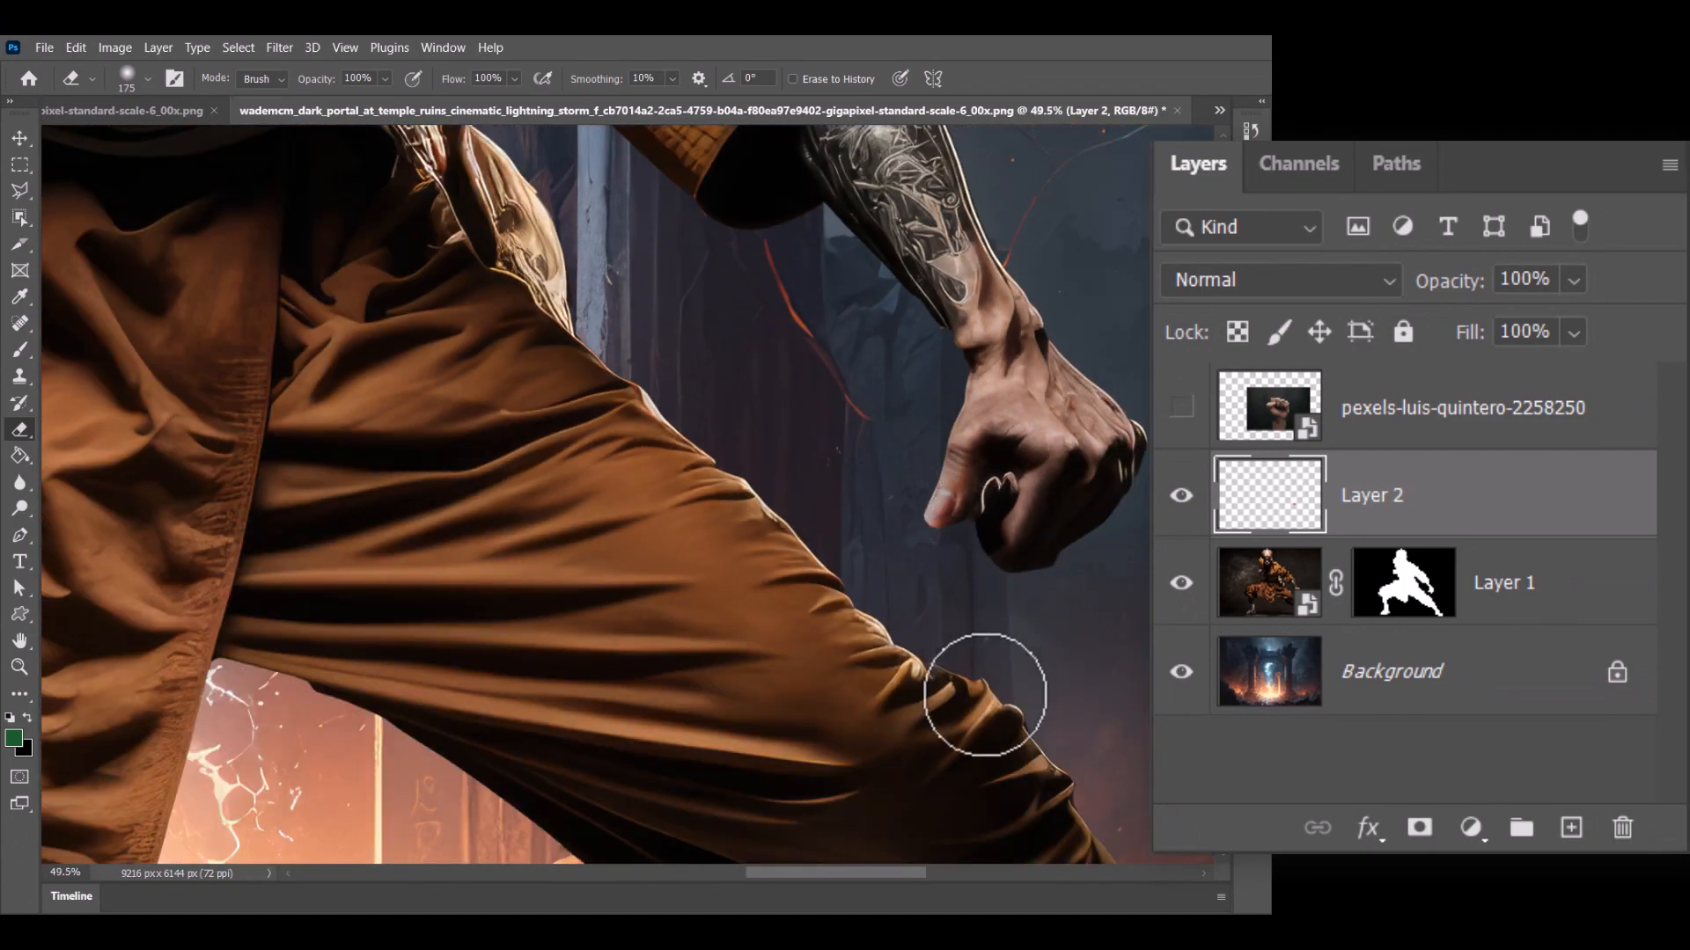
scroll(748, 558, "down", 3)
scroll(750, 561, "down", 2)
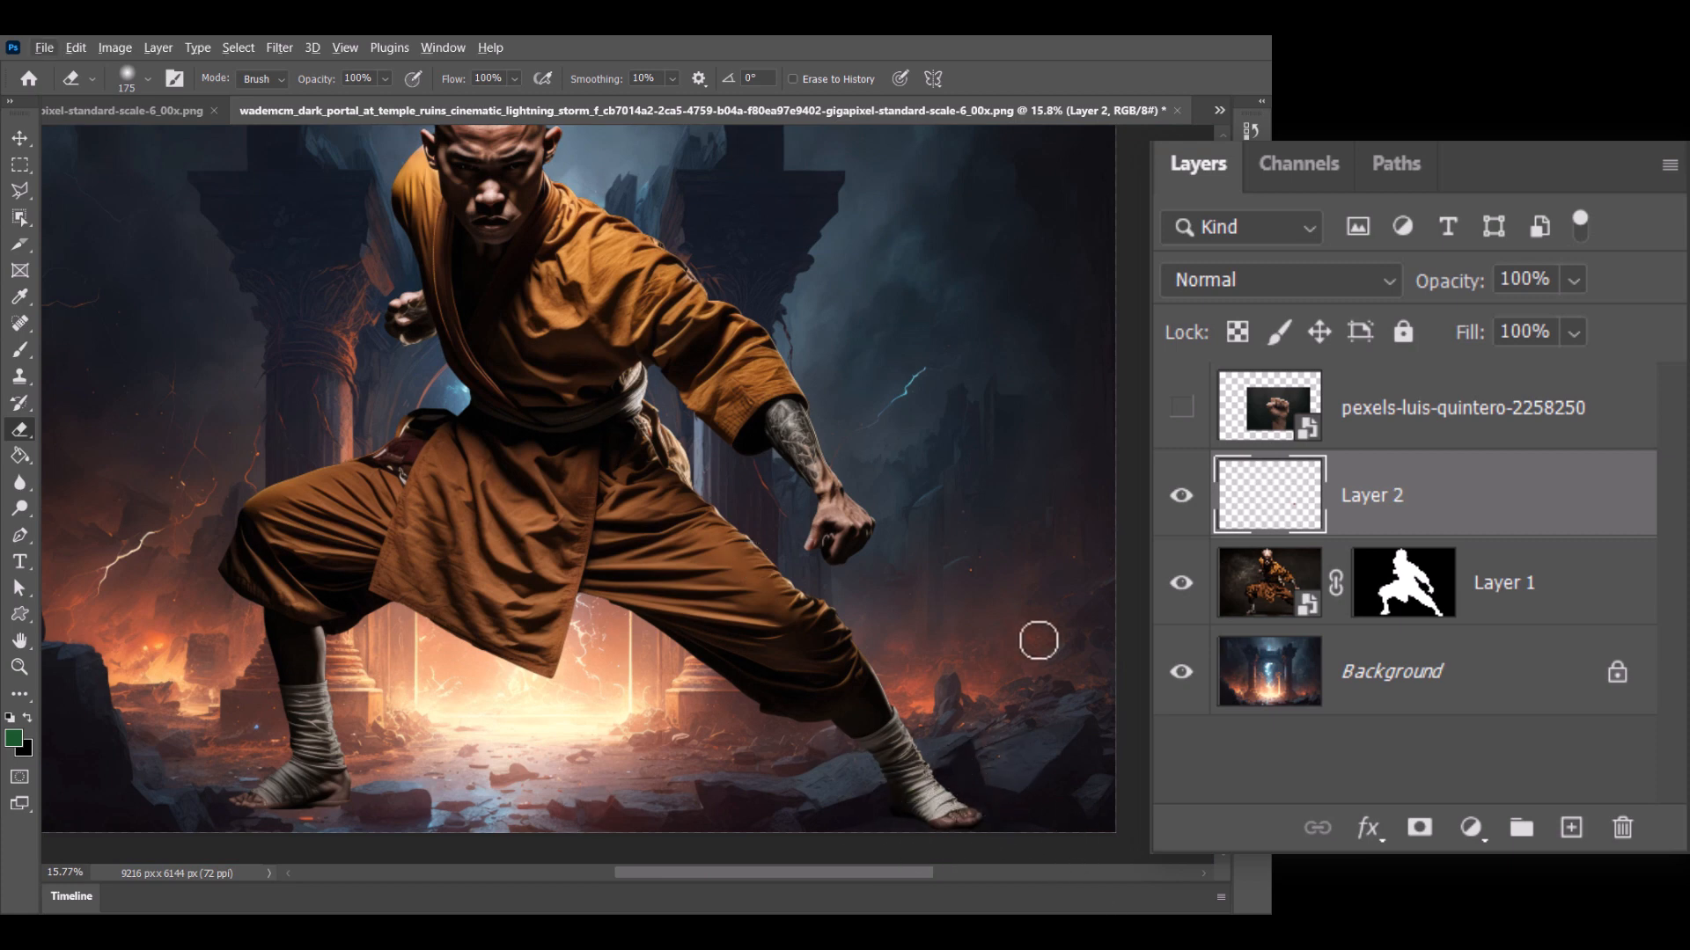
scroll(630, 504, "down", 1)
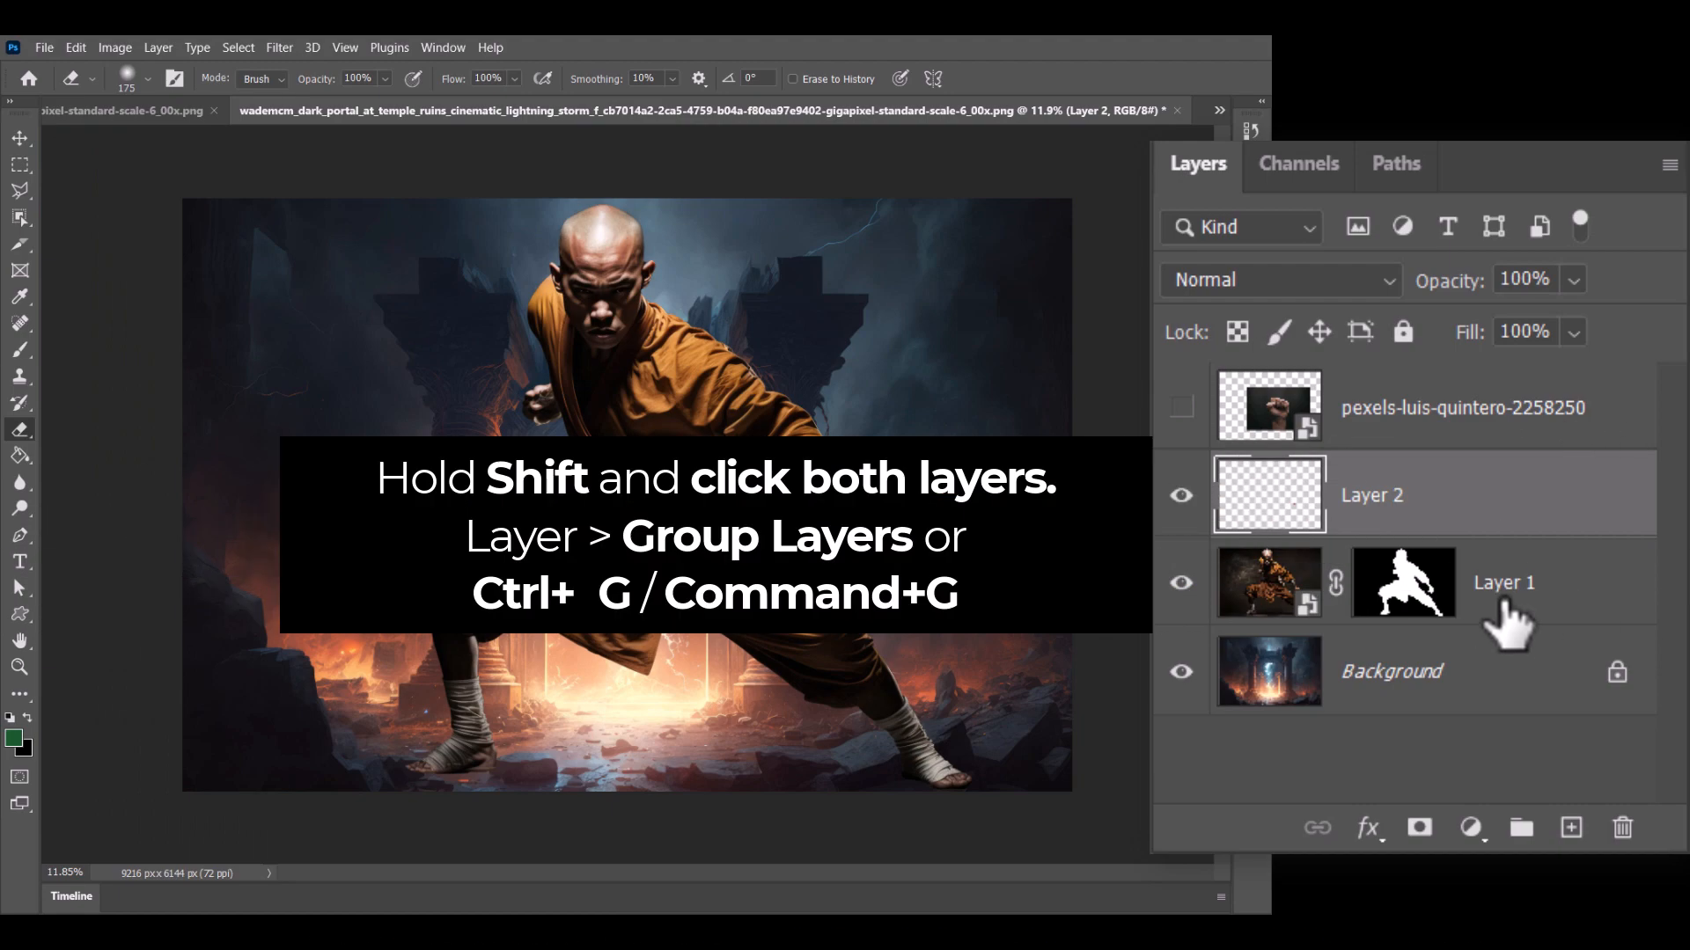
Step: Group Layer 2 with Layer 1 and convert the group to a smart object
left_click(1566, 581, "shift")
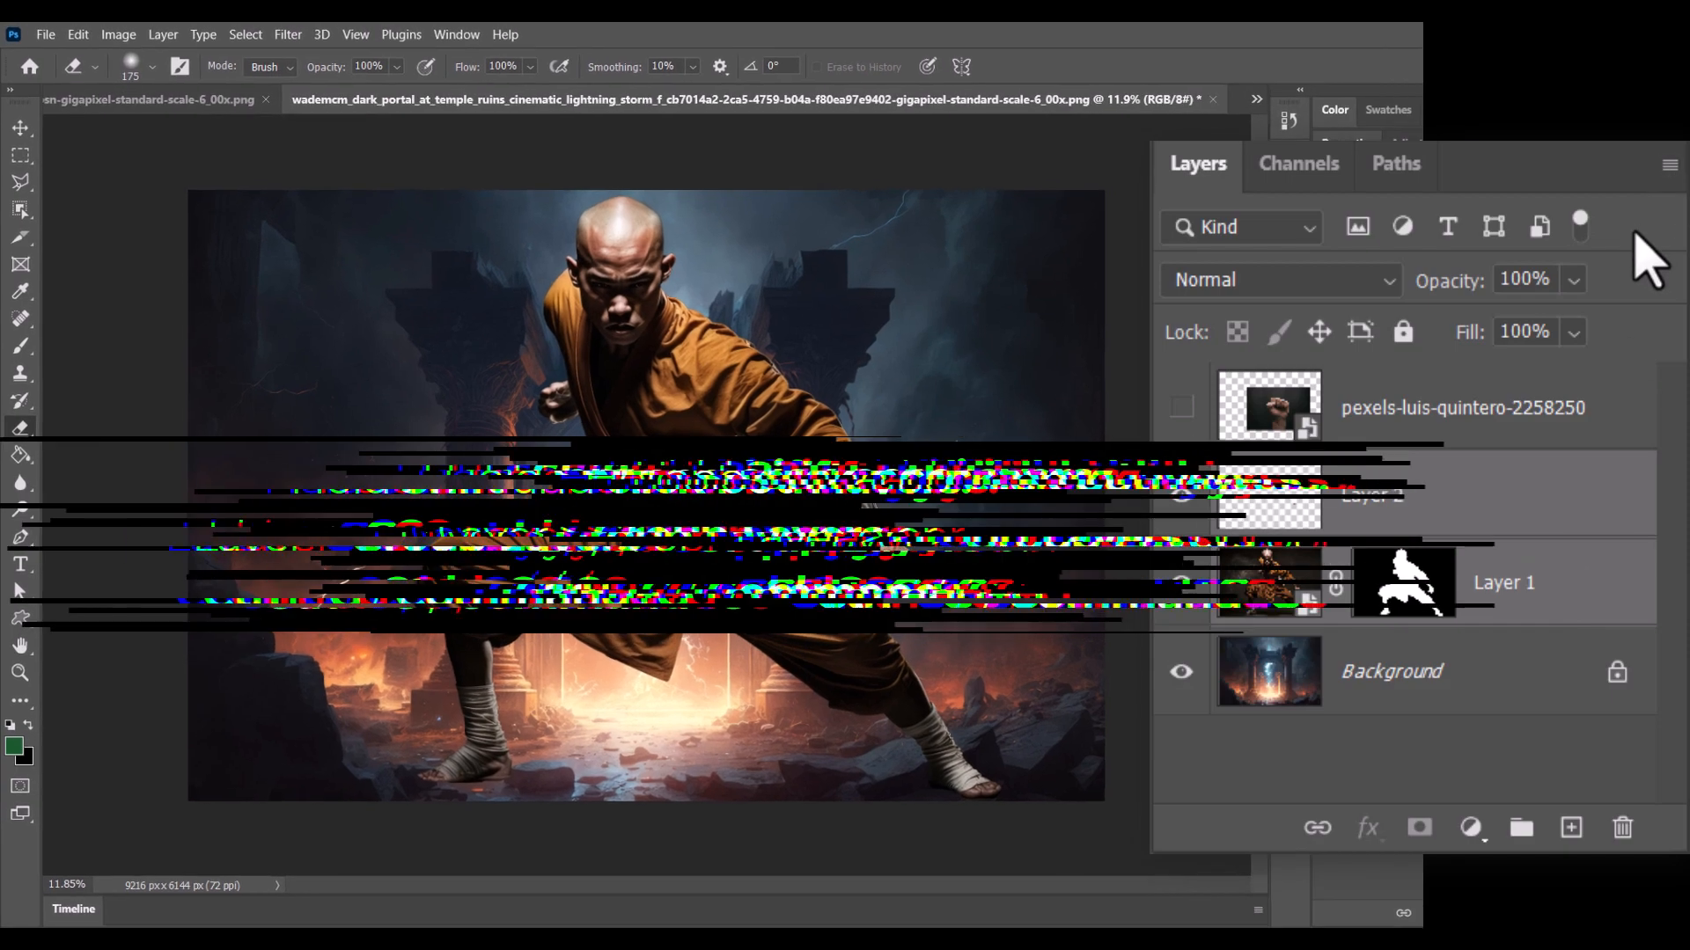
key("ctrl+g")
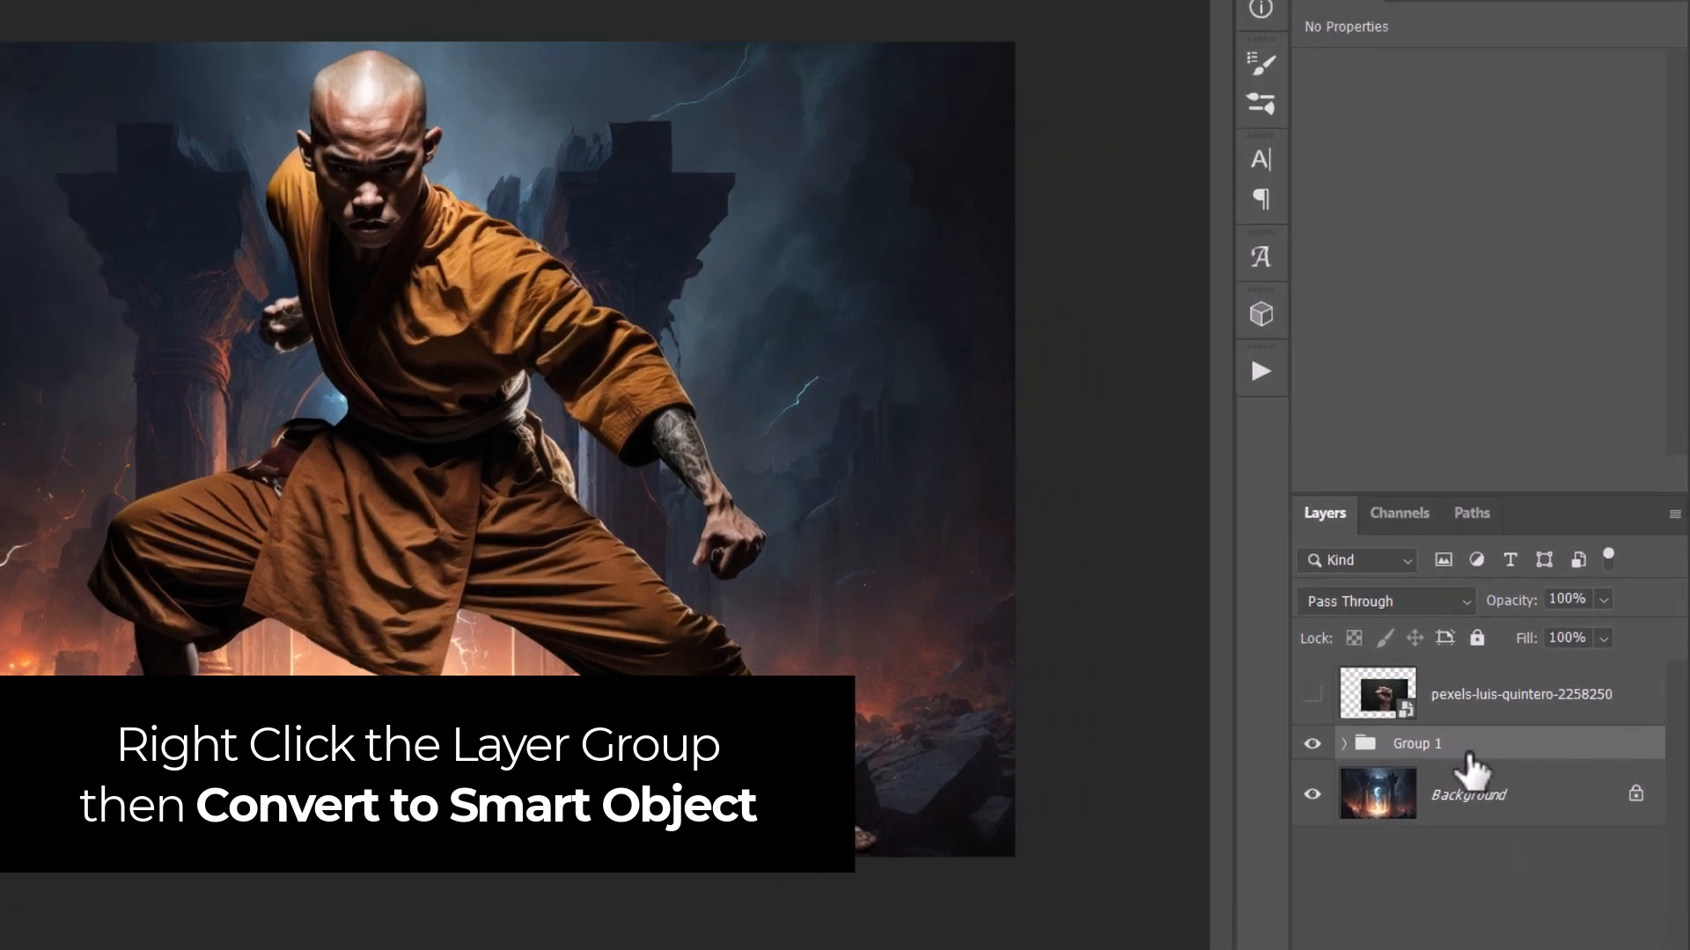
right_click(1516, 732)
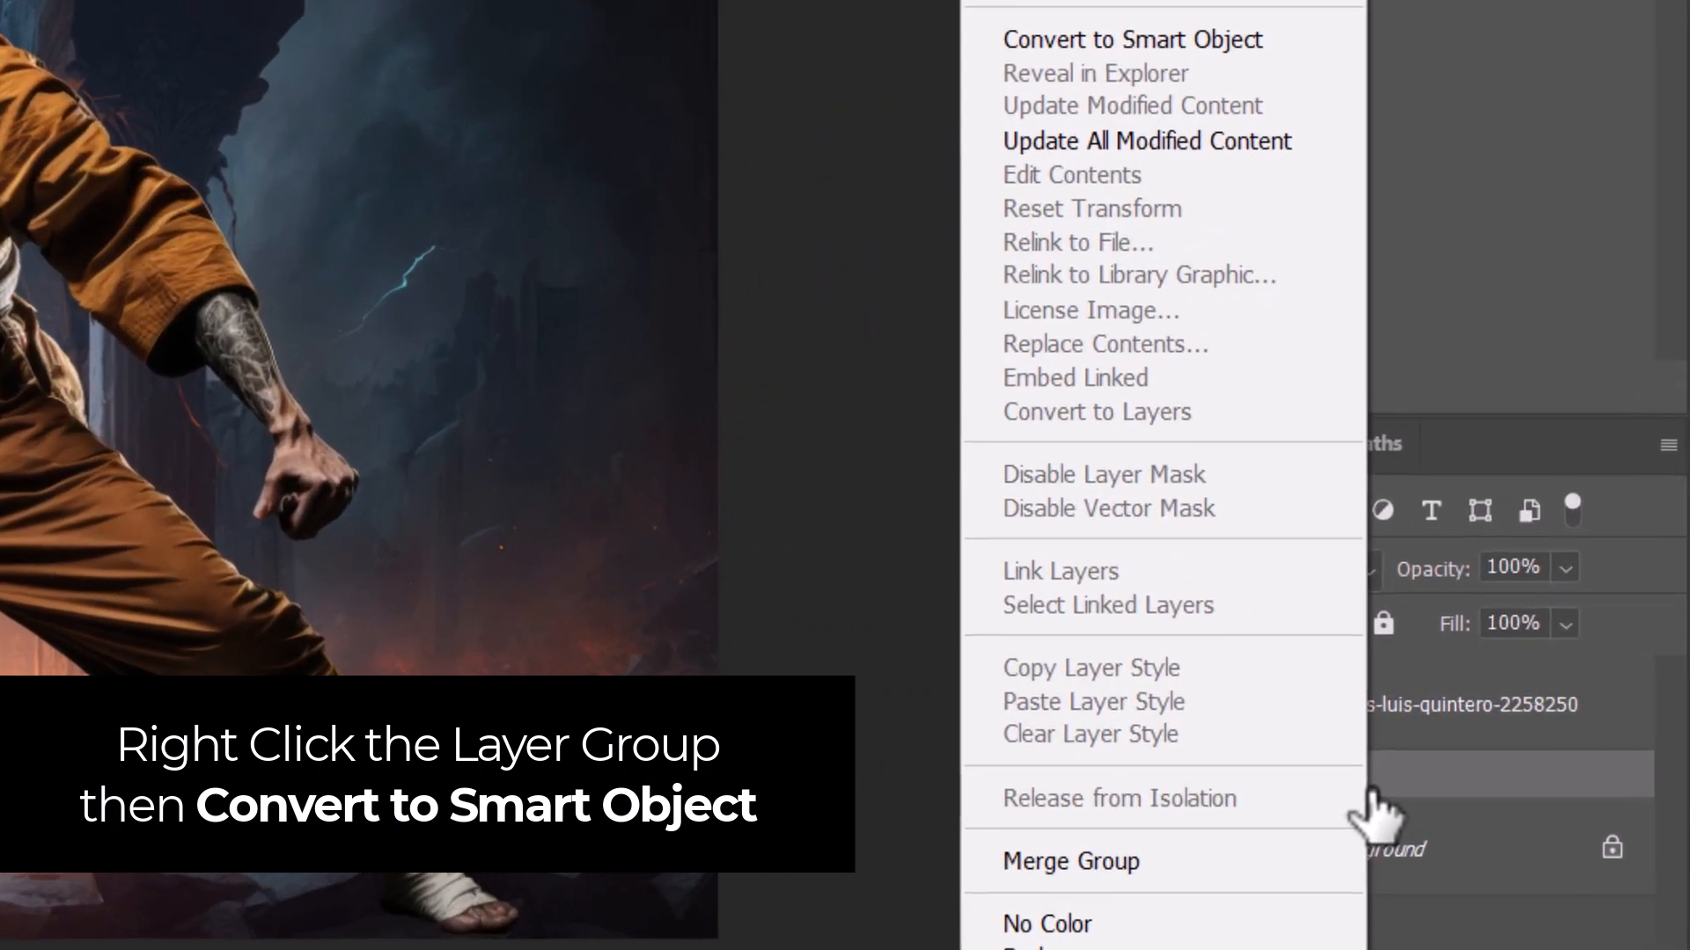
left_click(1205, 34)
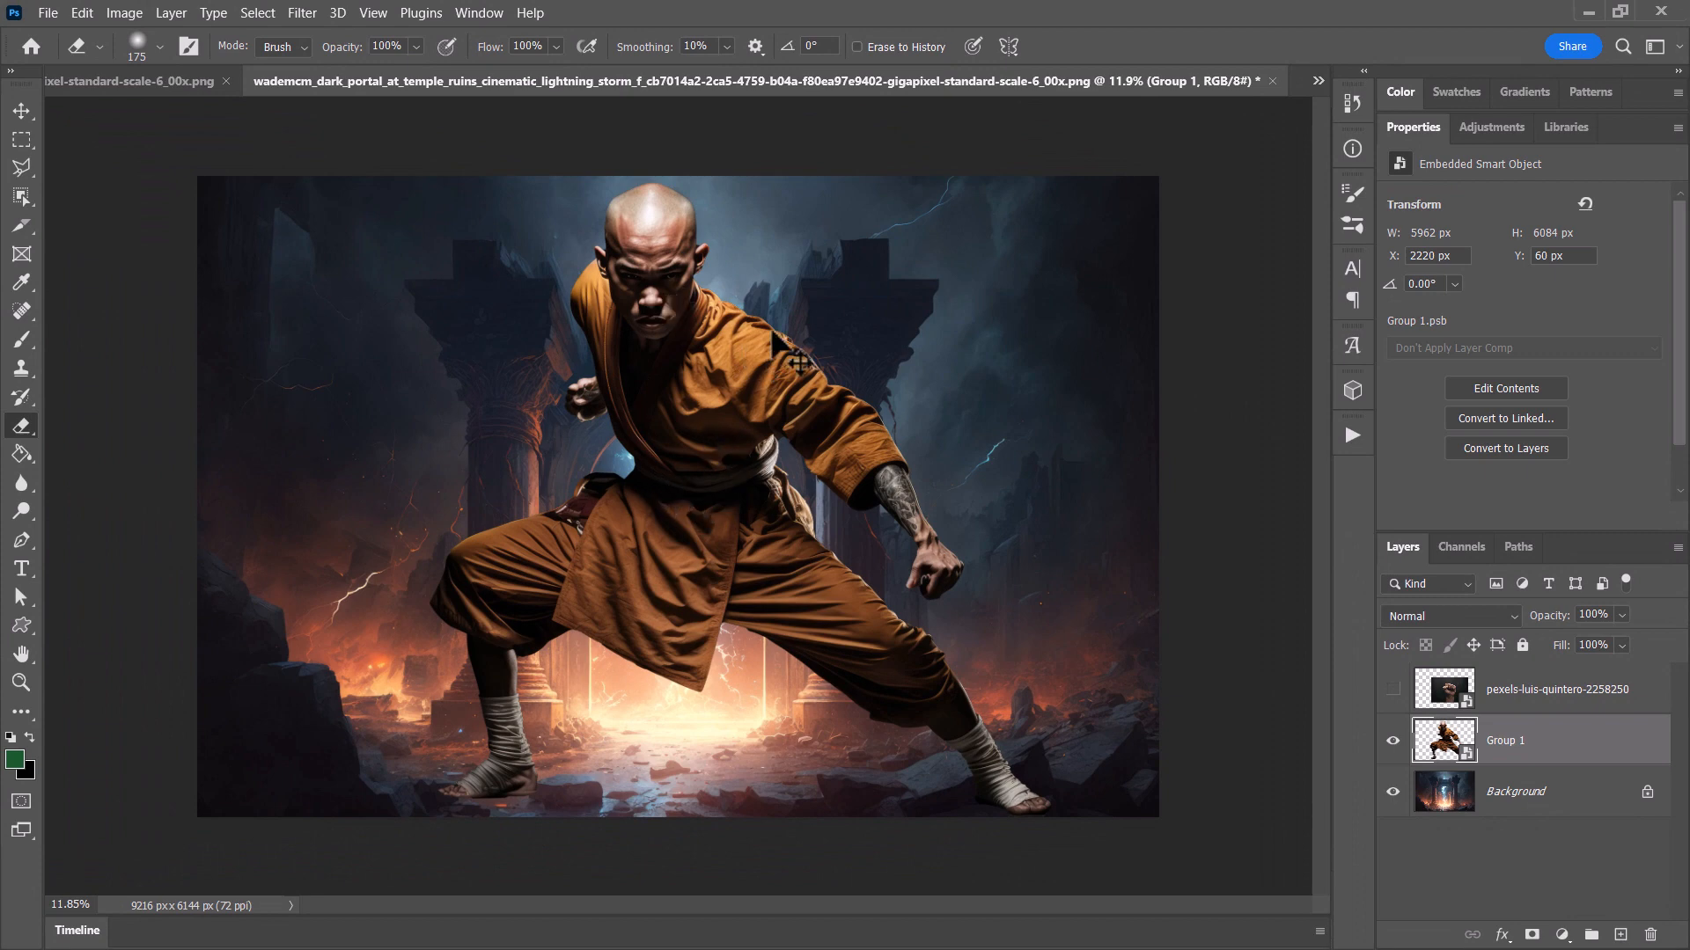
Step: Free-transform the monk in Group 1 down to about 49.6% and place him low in front of the portal between the pillars
key("ctrl+t")
key("Return")
left_click(82, 13)
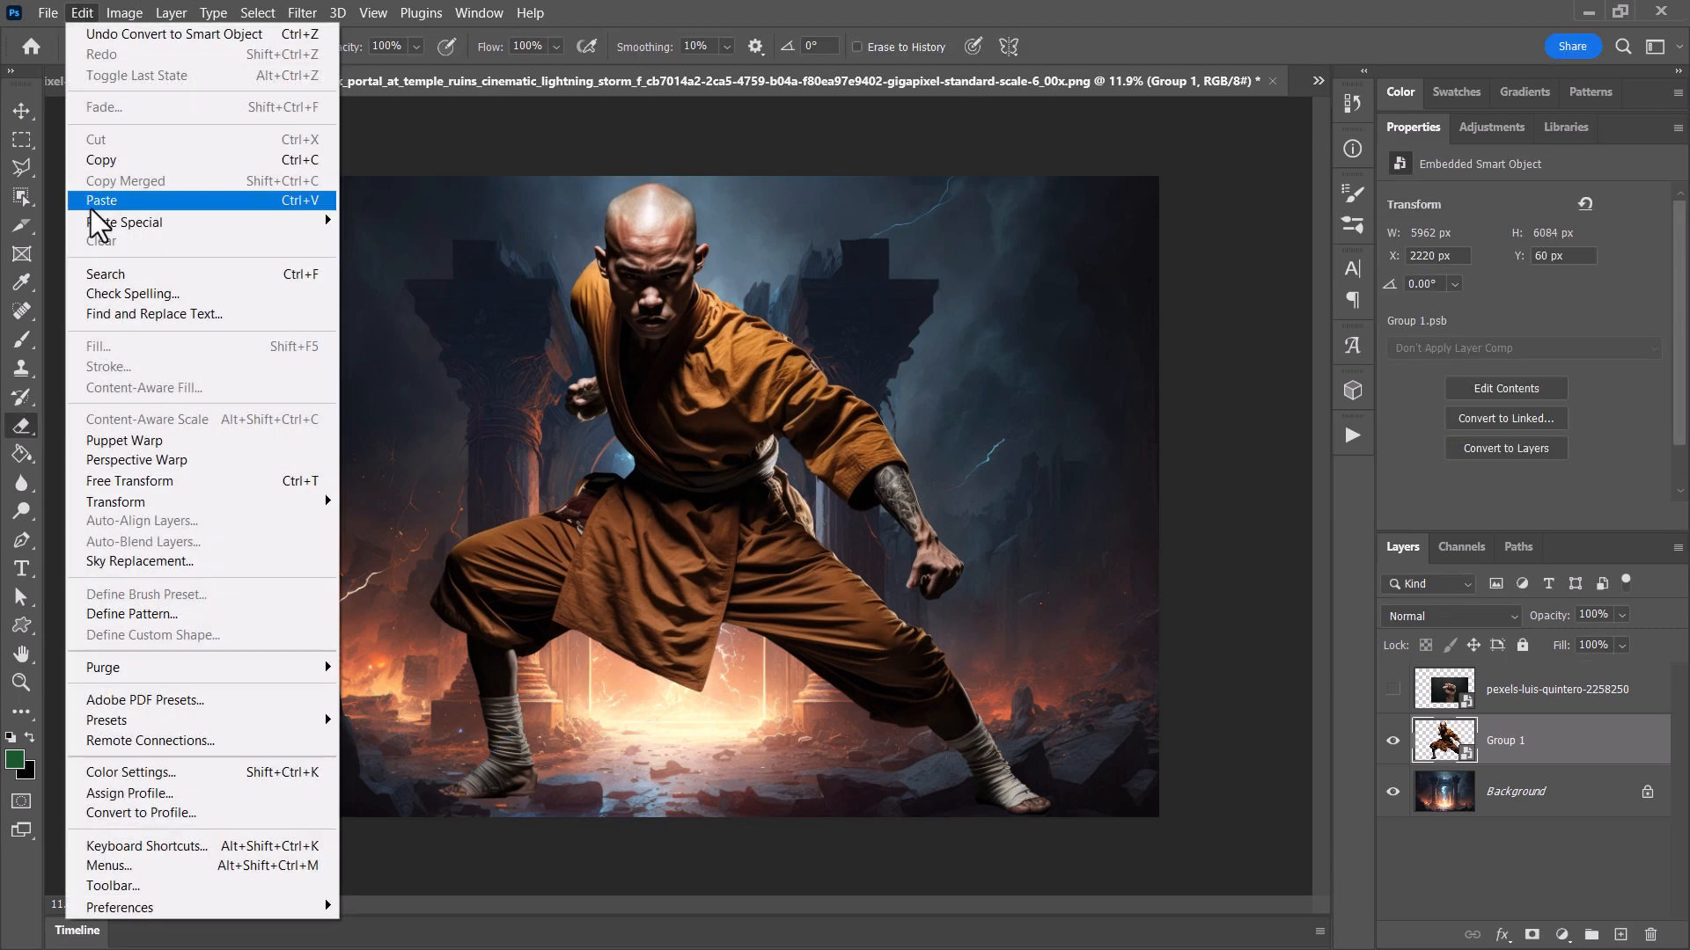
left_click(150, 481)
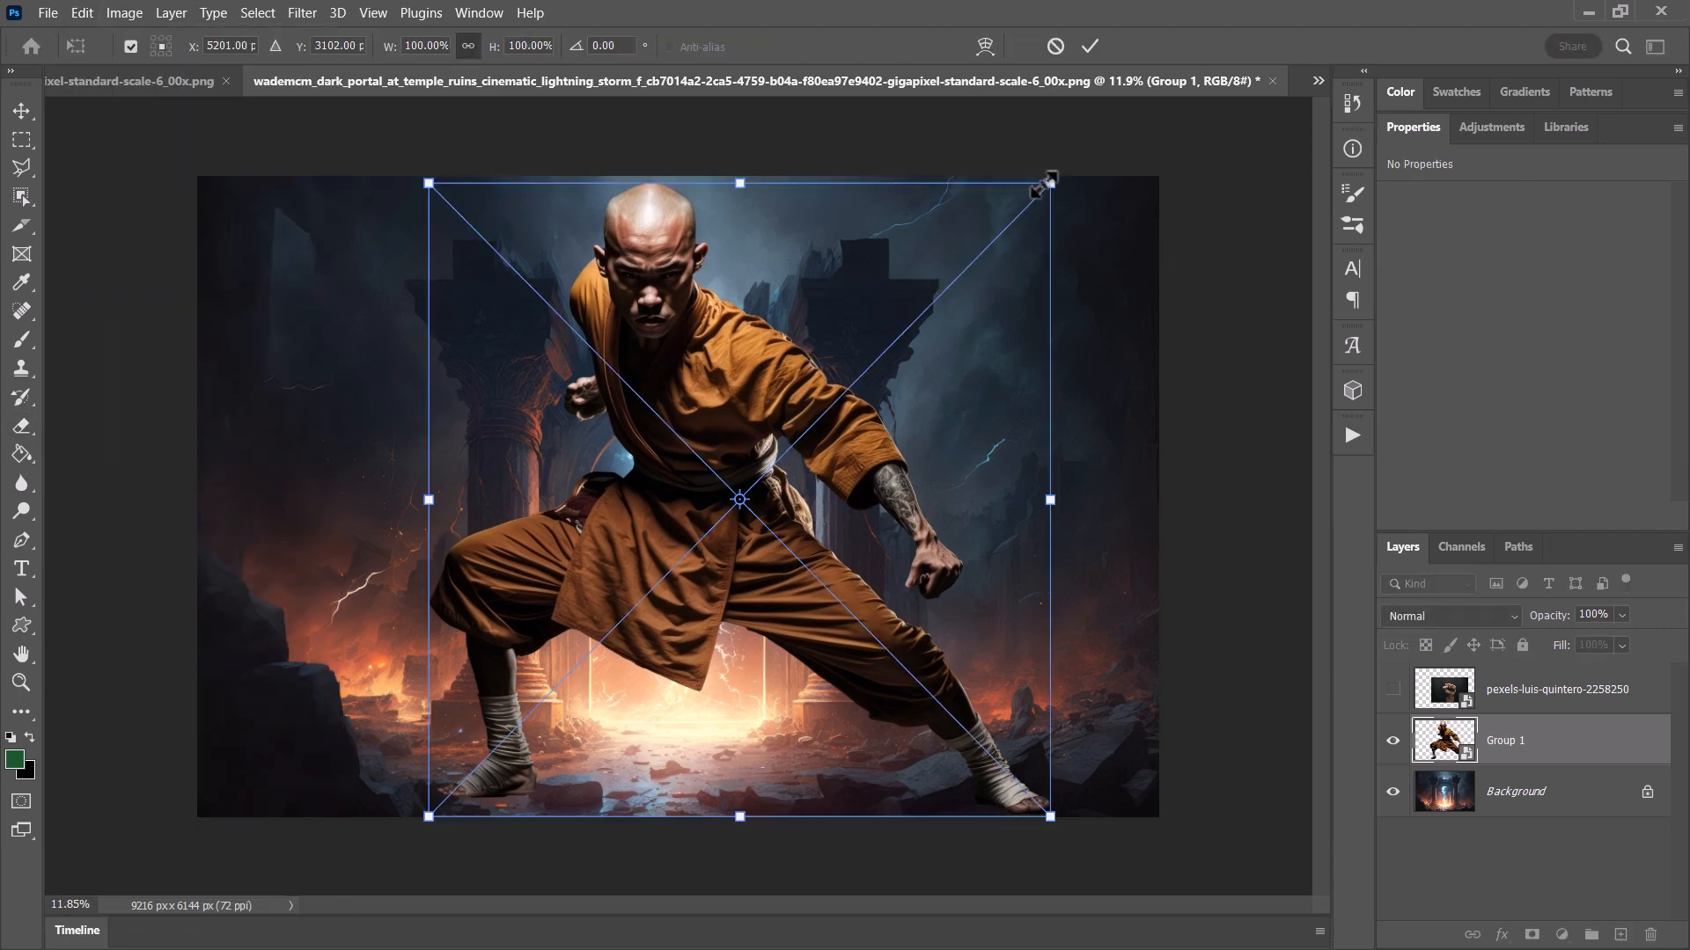
left_click_drag(1050, 182, 828, 410)
left_click_drag(530, 607, 579, 592)
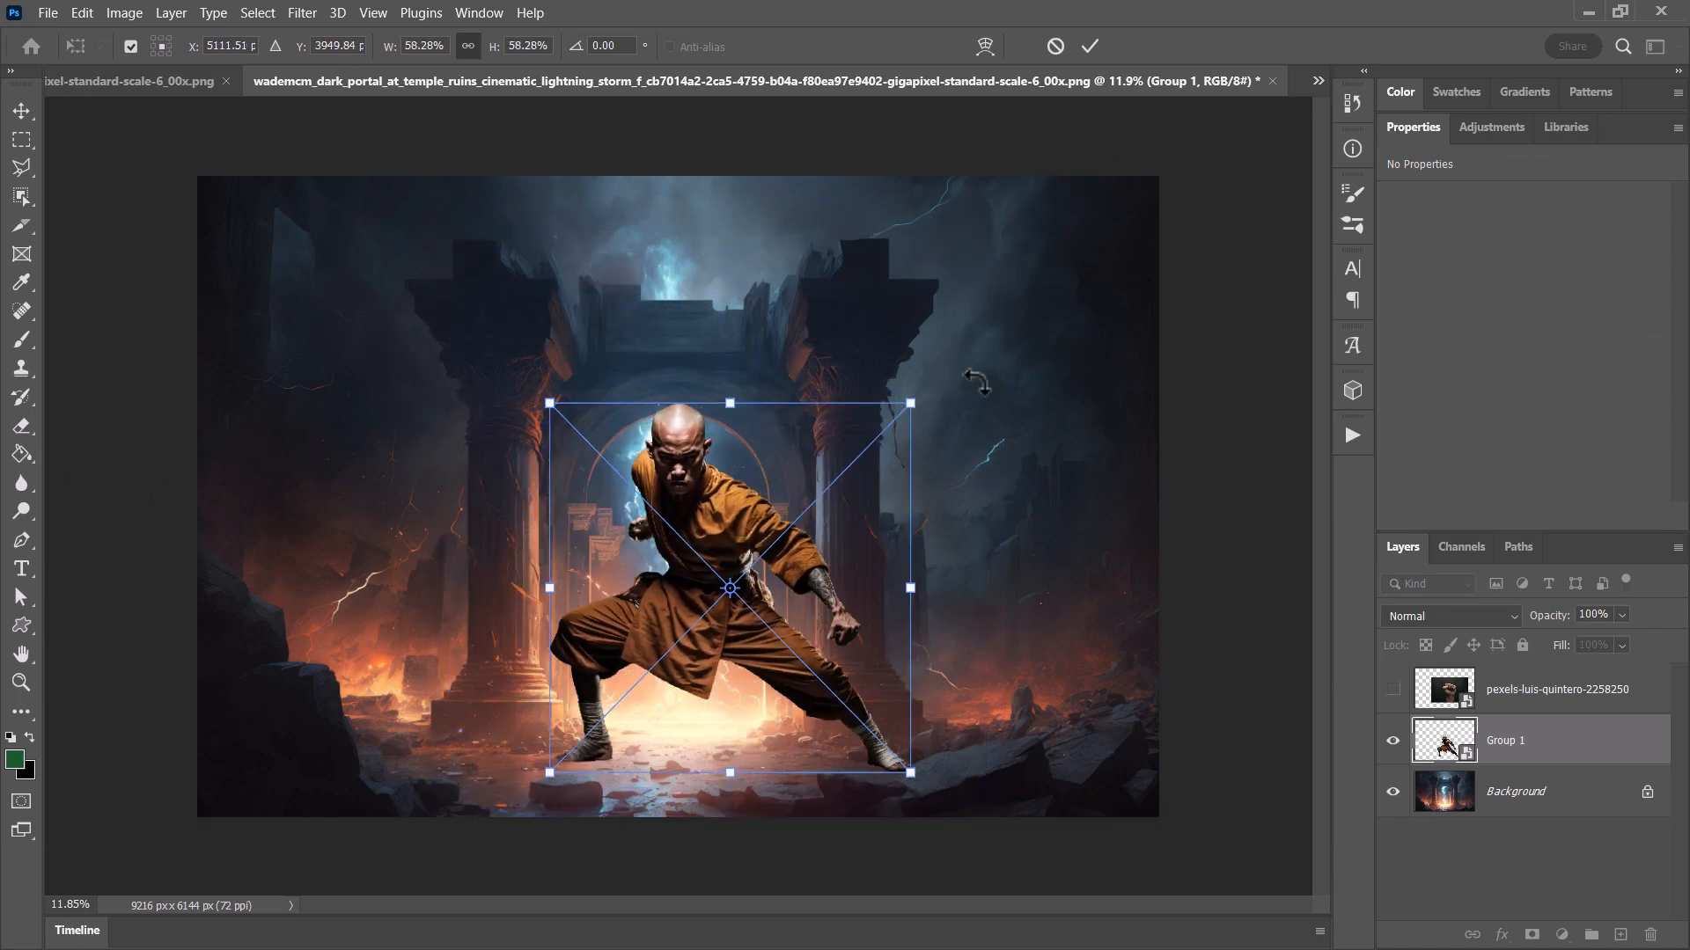
left_click_drag(912, 404, 858, 456)
left_click_drag(729, 535, 725, 567)
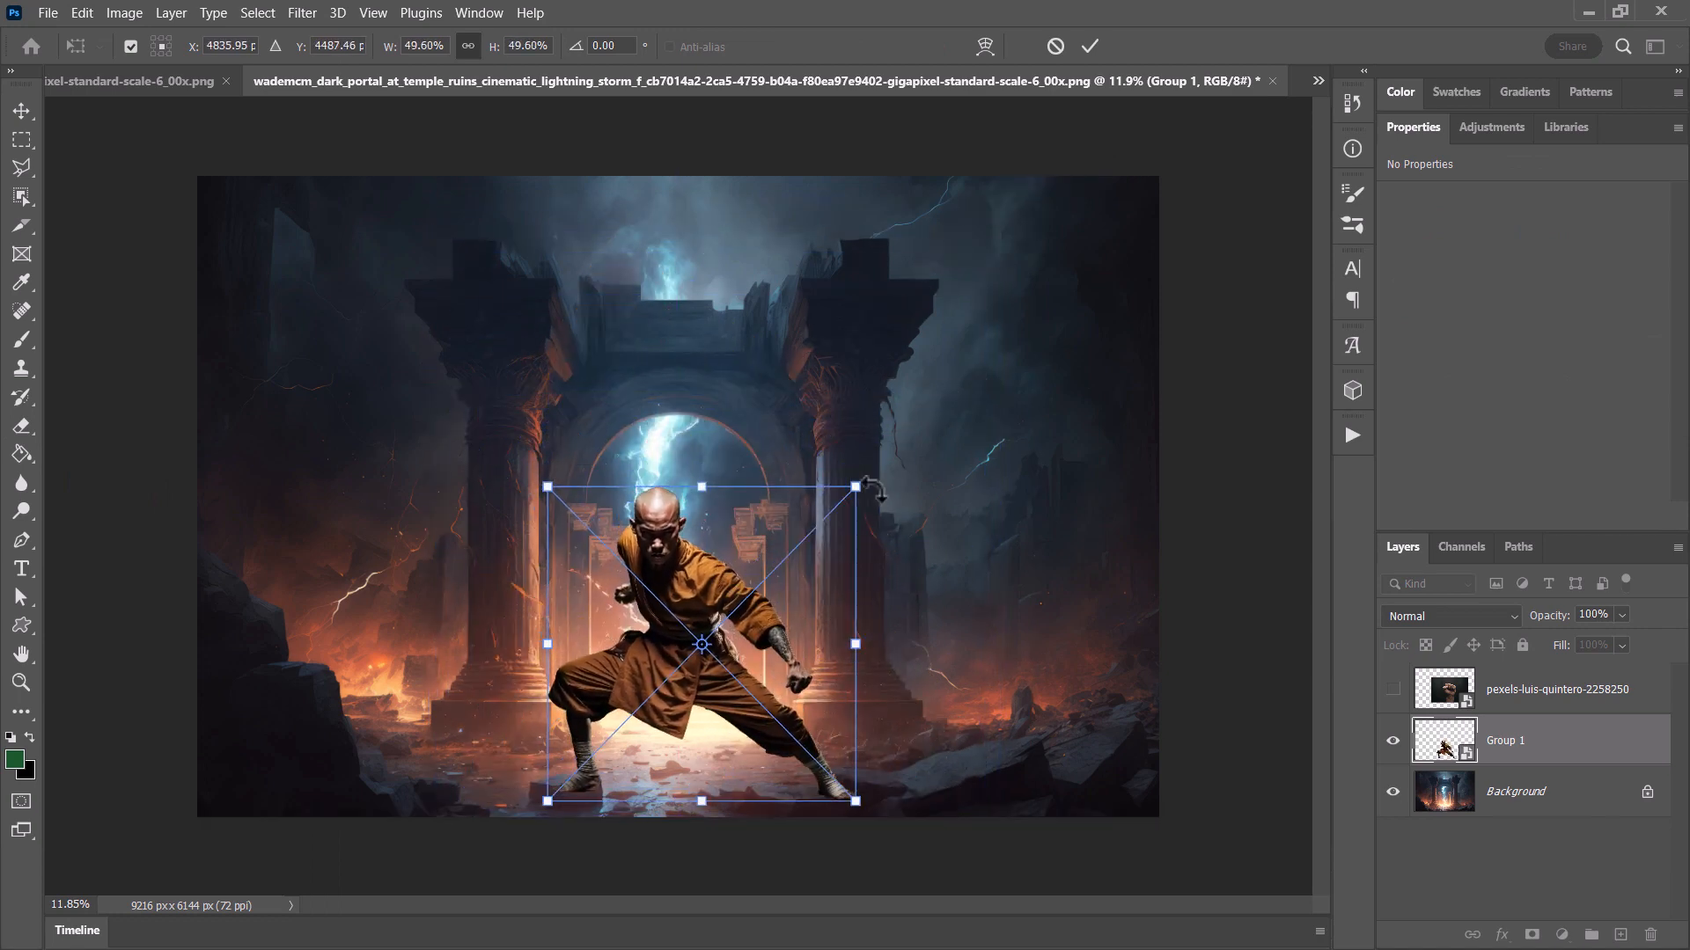
key("Return")
key("e")
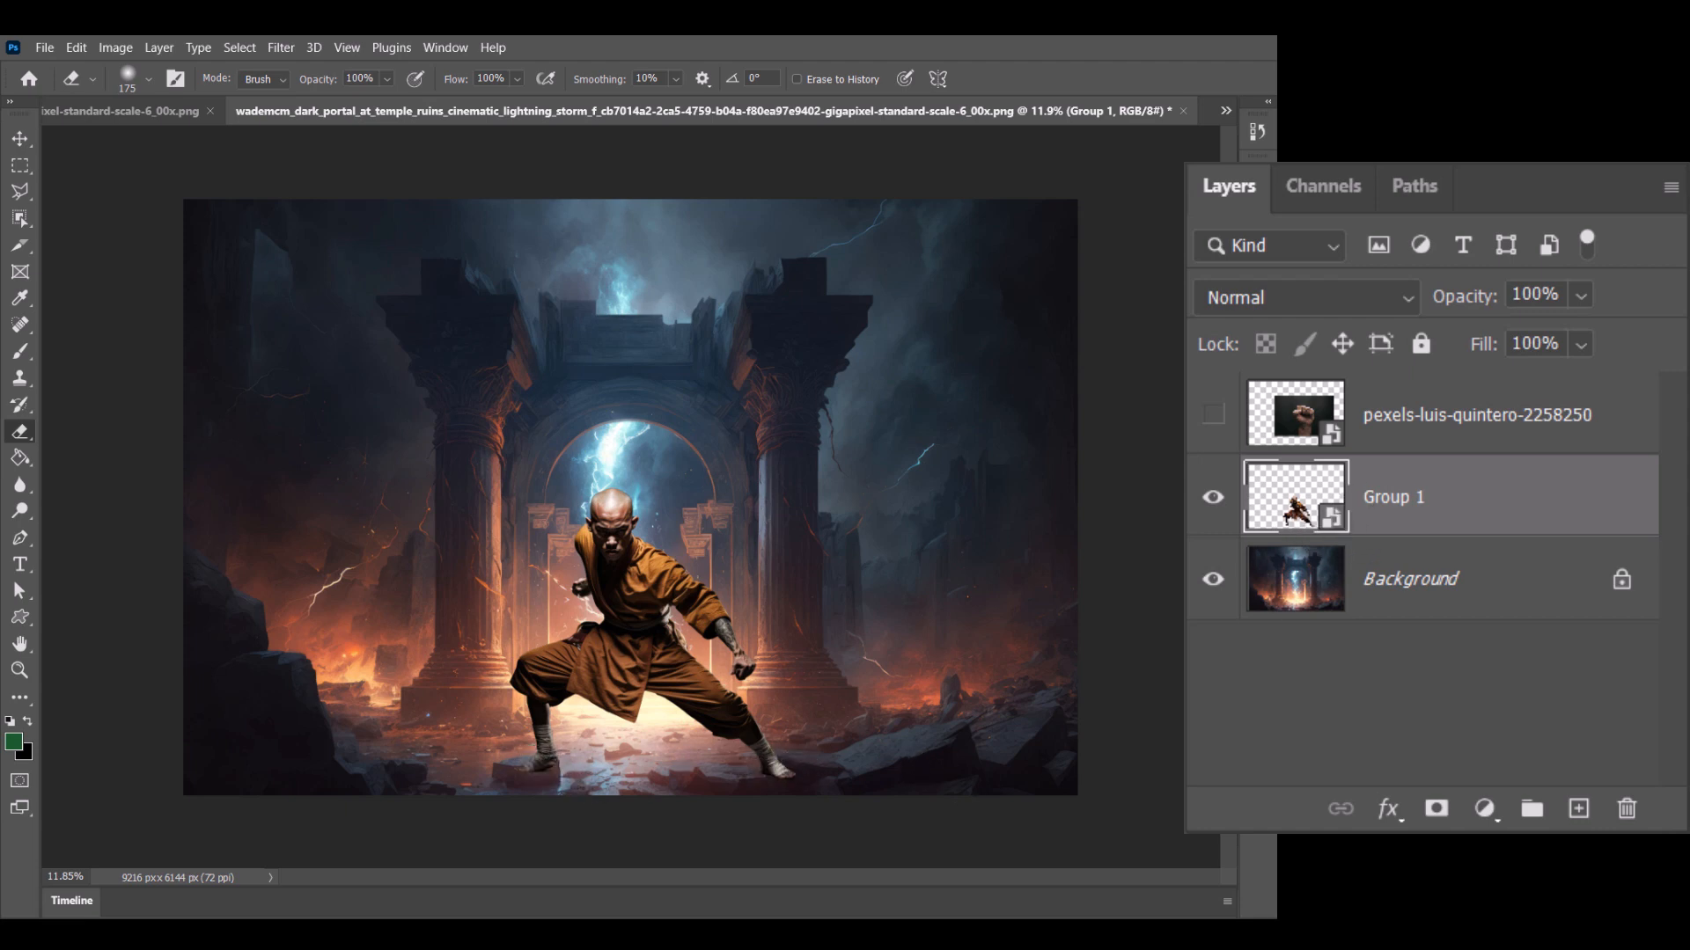
Step: Lower the Fill of Group 1 to 34% to make the monk semi-transparent over the background
left_click(1582, 344)
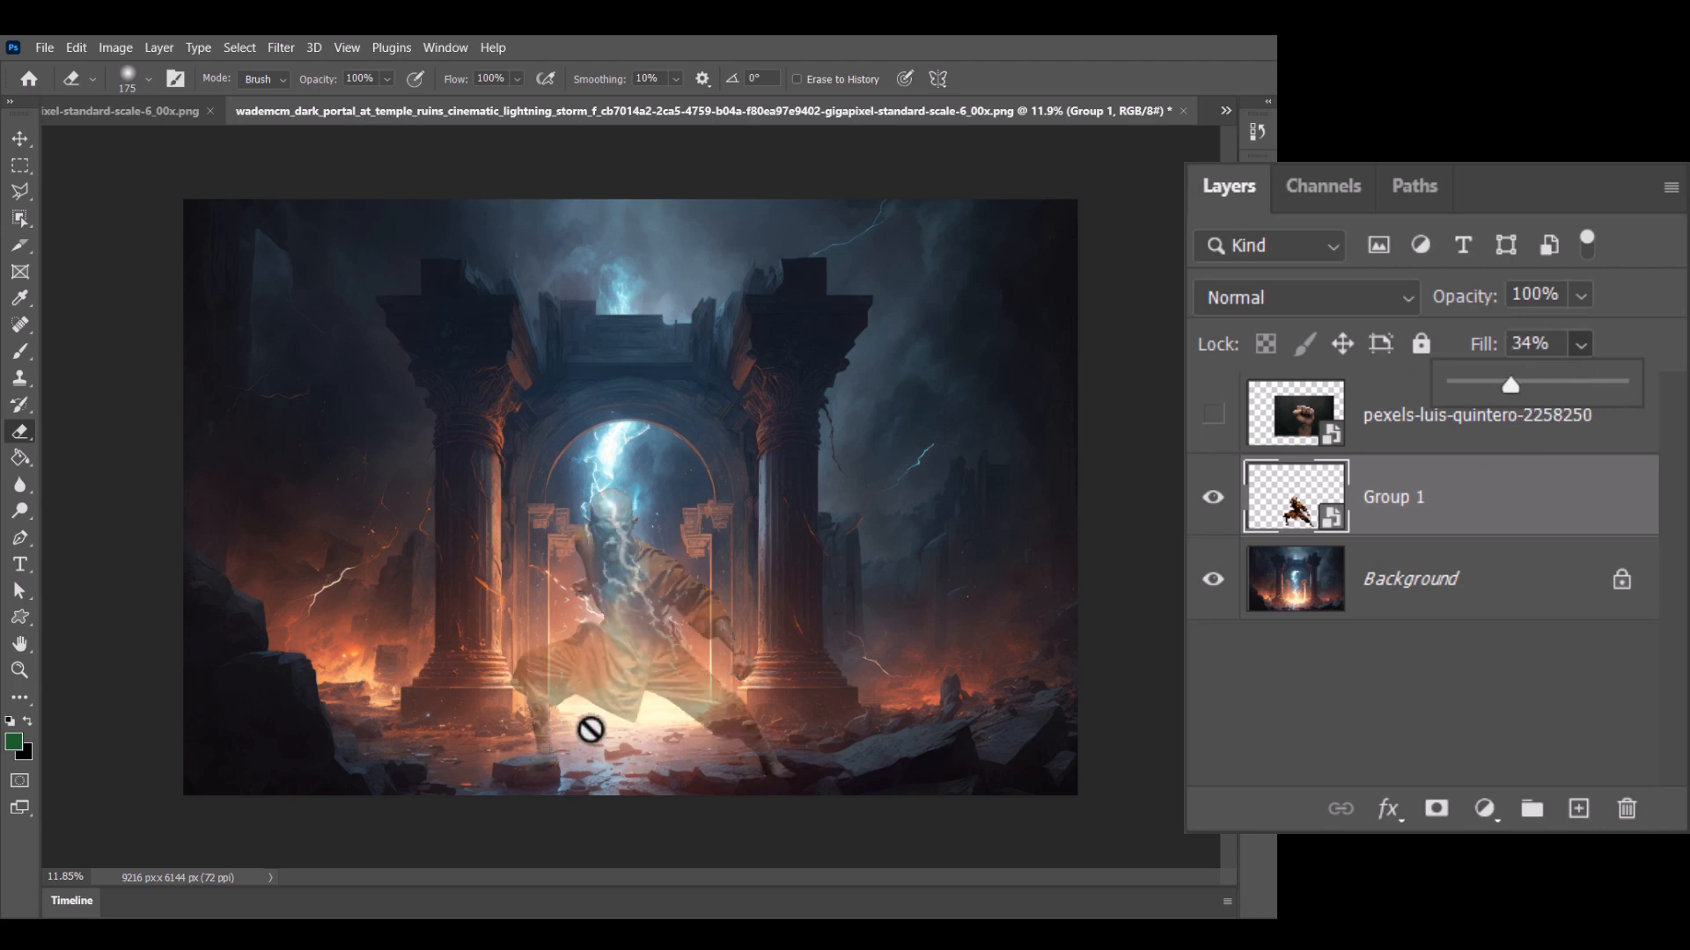
left_click(543, 743)
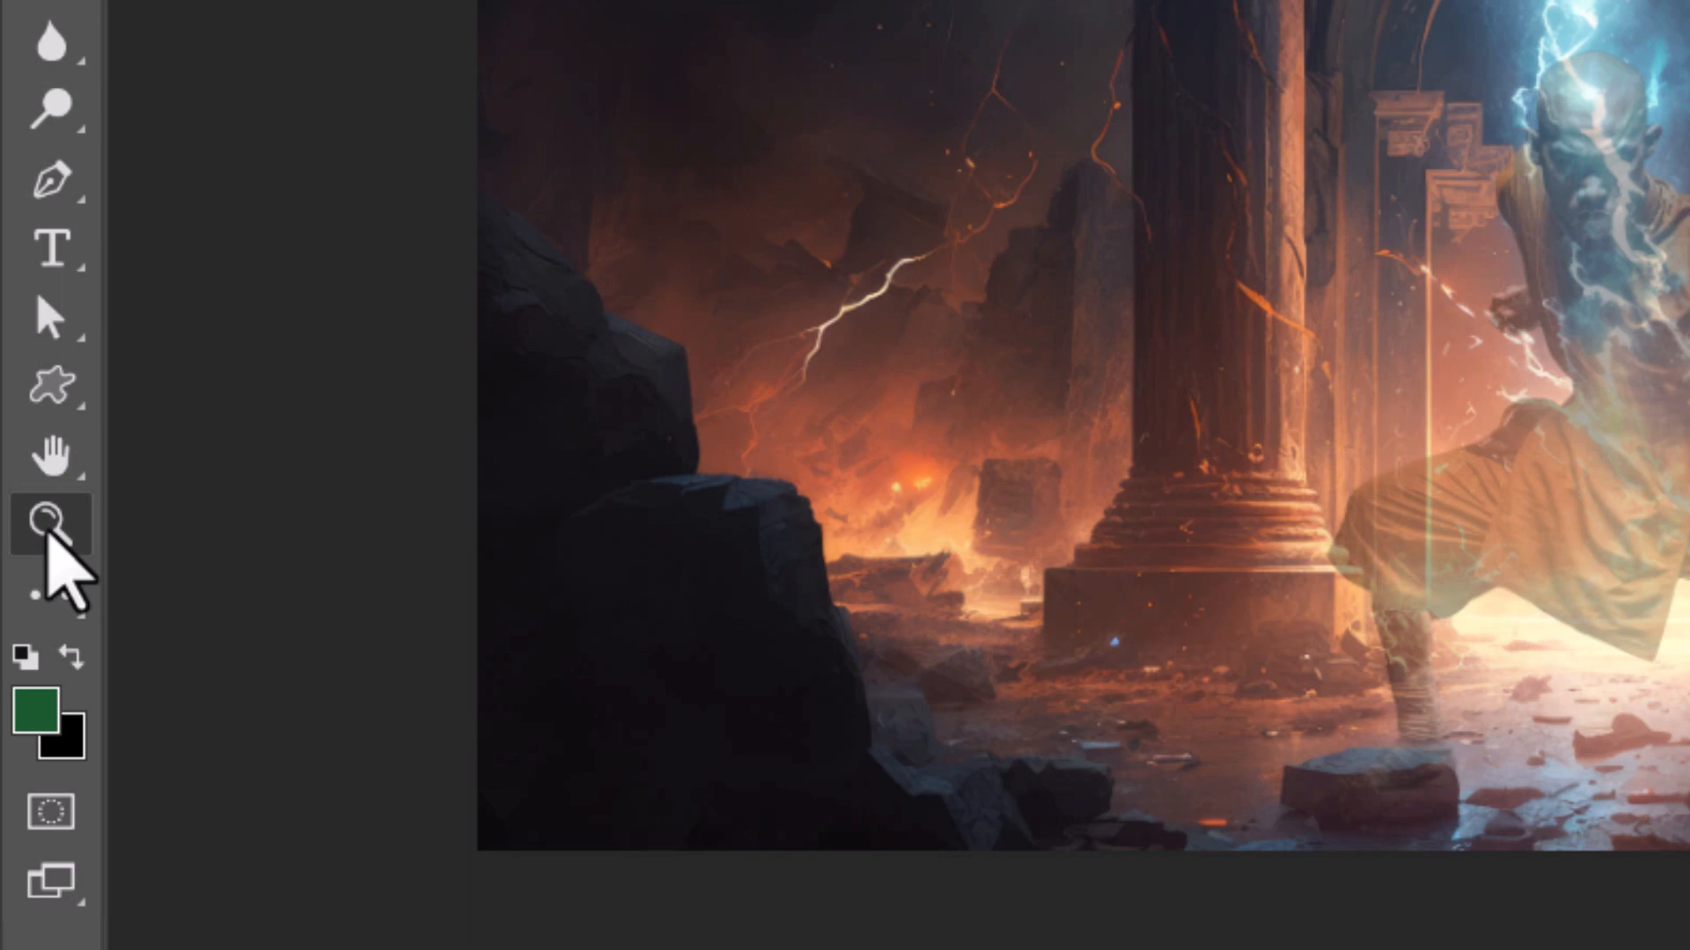
Step: Outline the part of the monk's foot overlapping the flat rock with the Polygonal Lasso, following the rock's upper edge, and close the selection
left_click(49, 533)
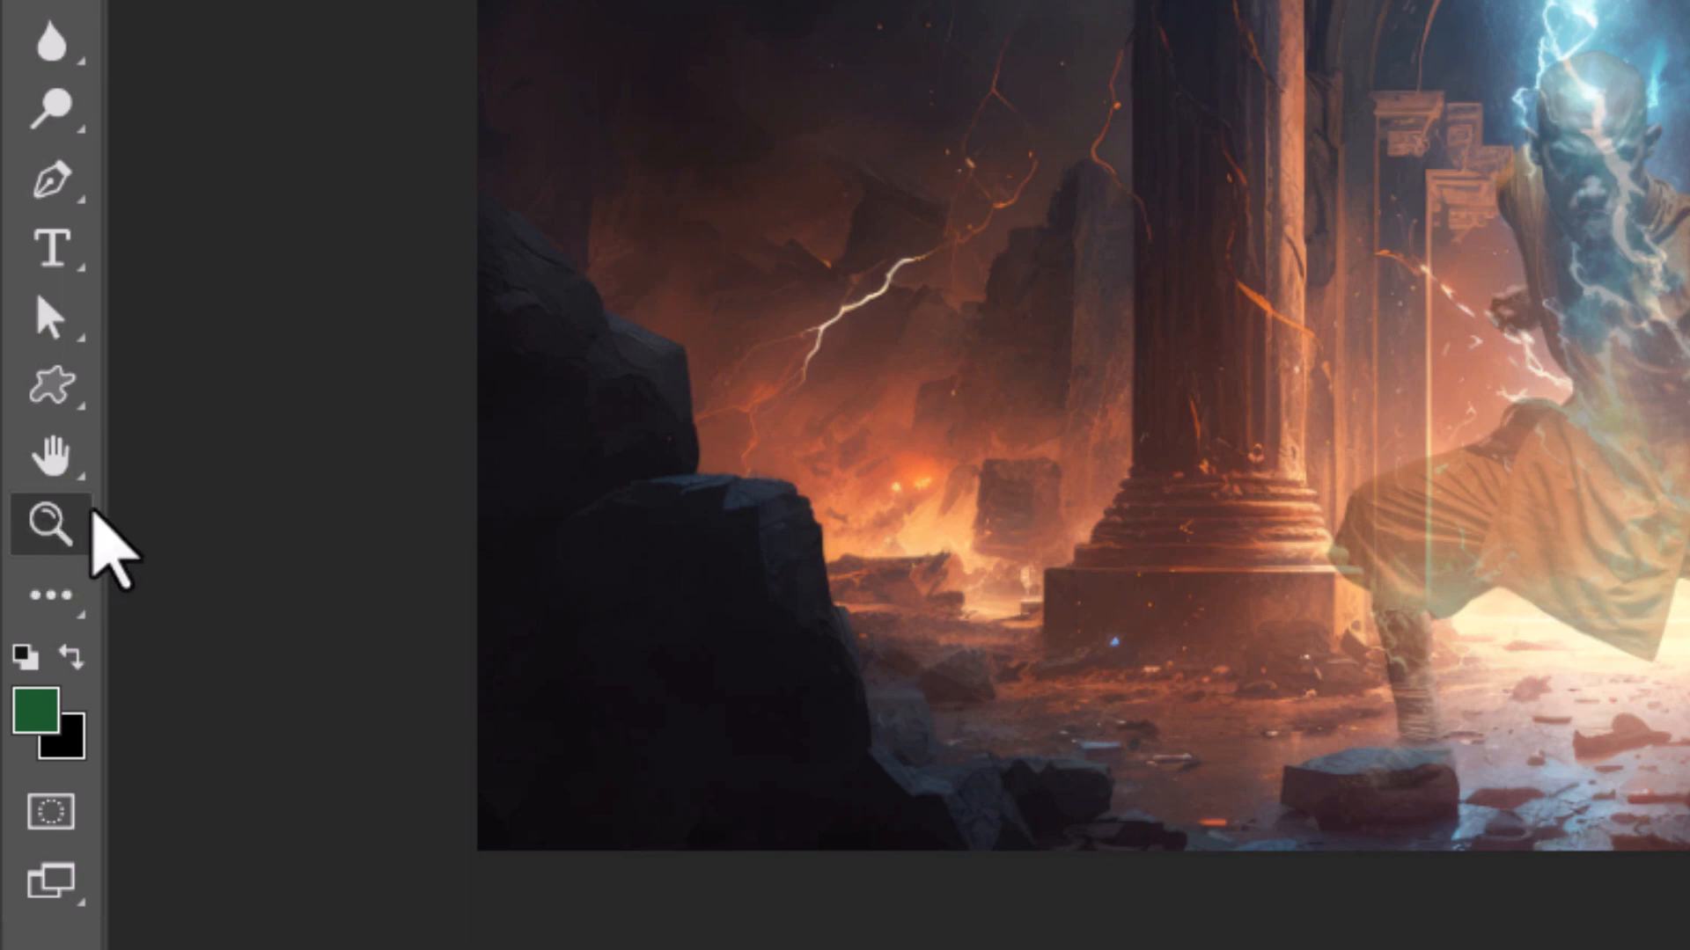
left_click_drag(1434, 726, 1535, 830)
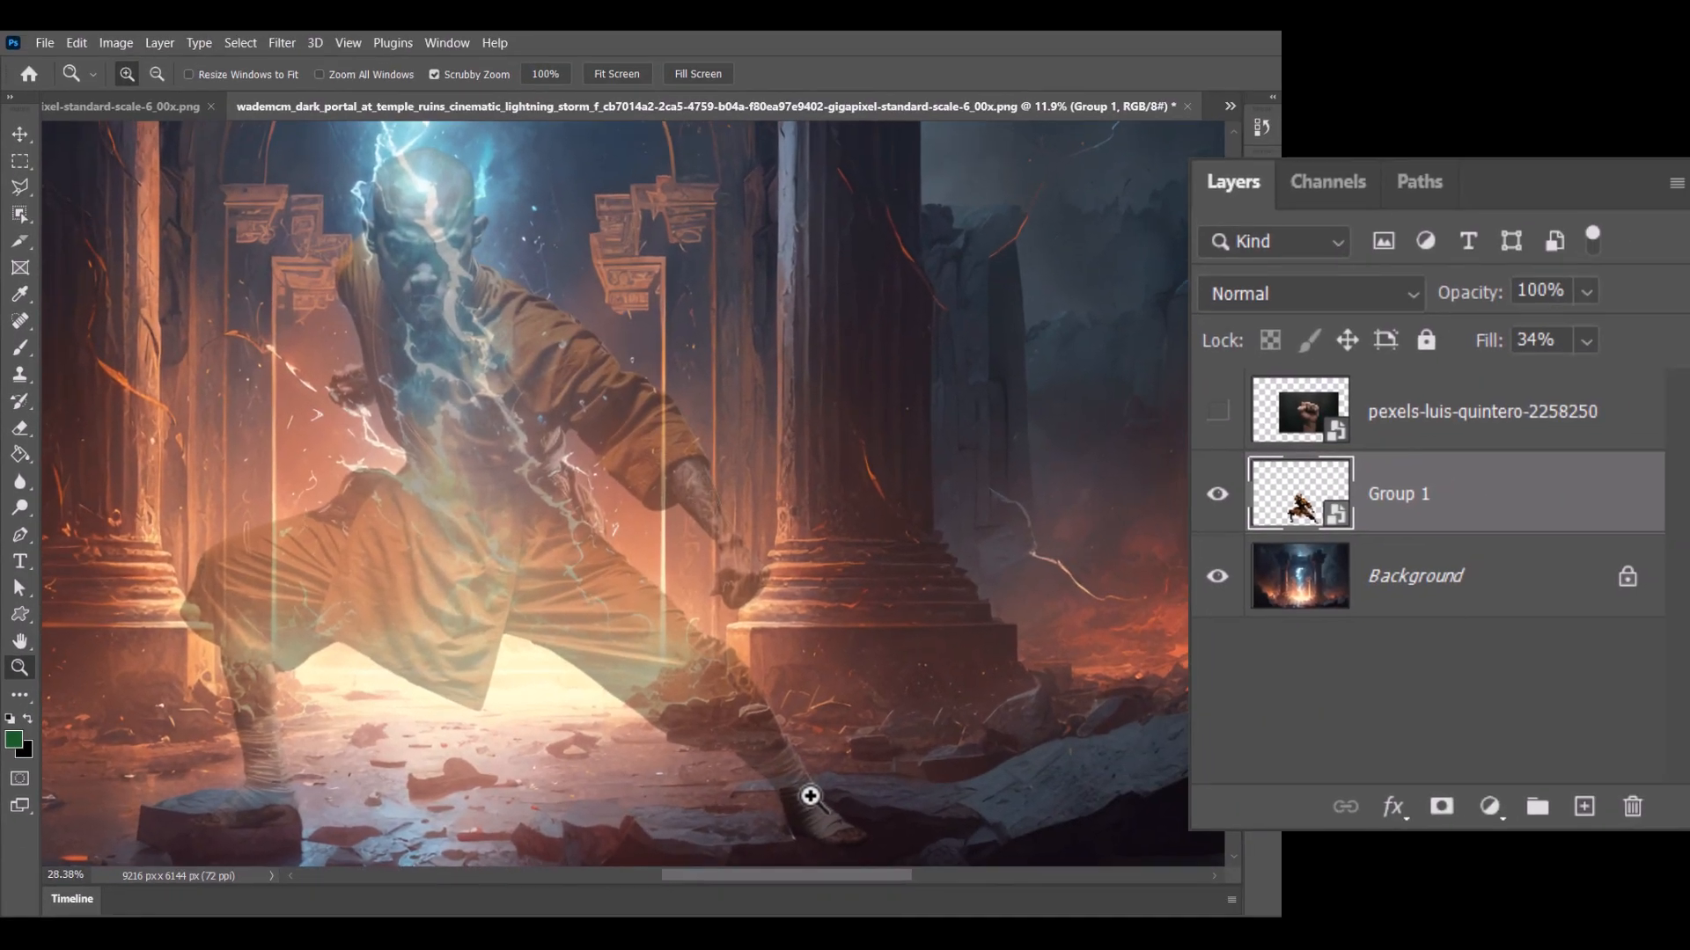
left_click_drag(810, 796, 832, 827)
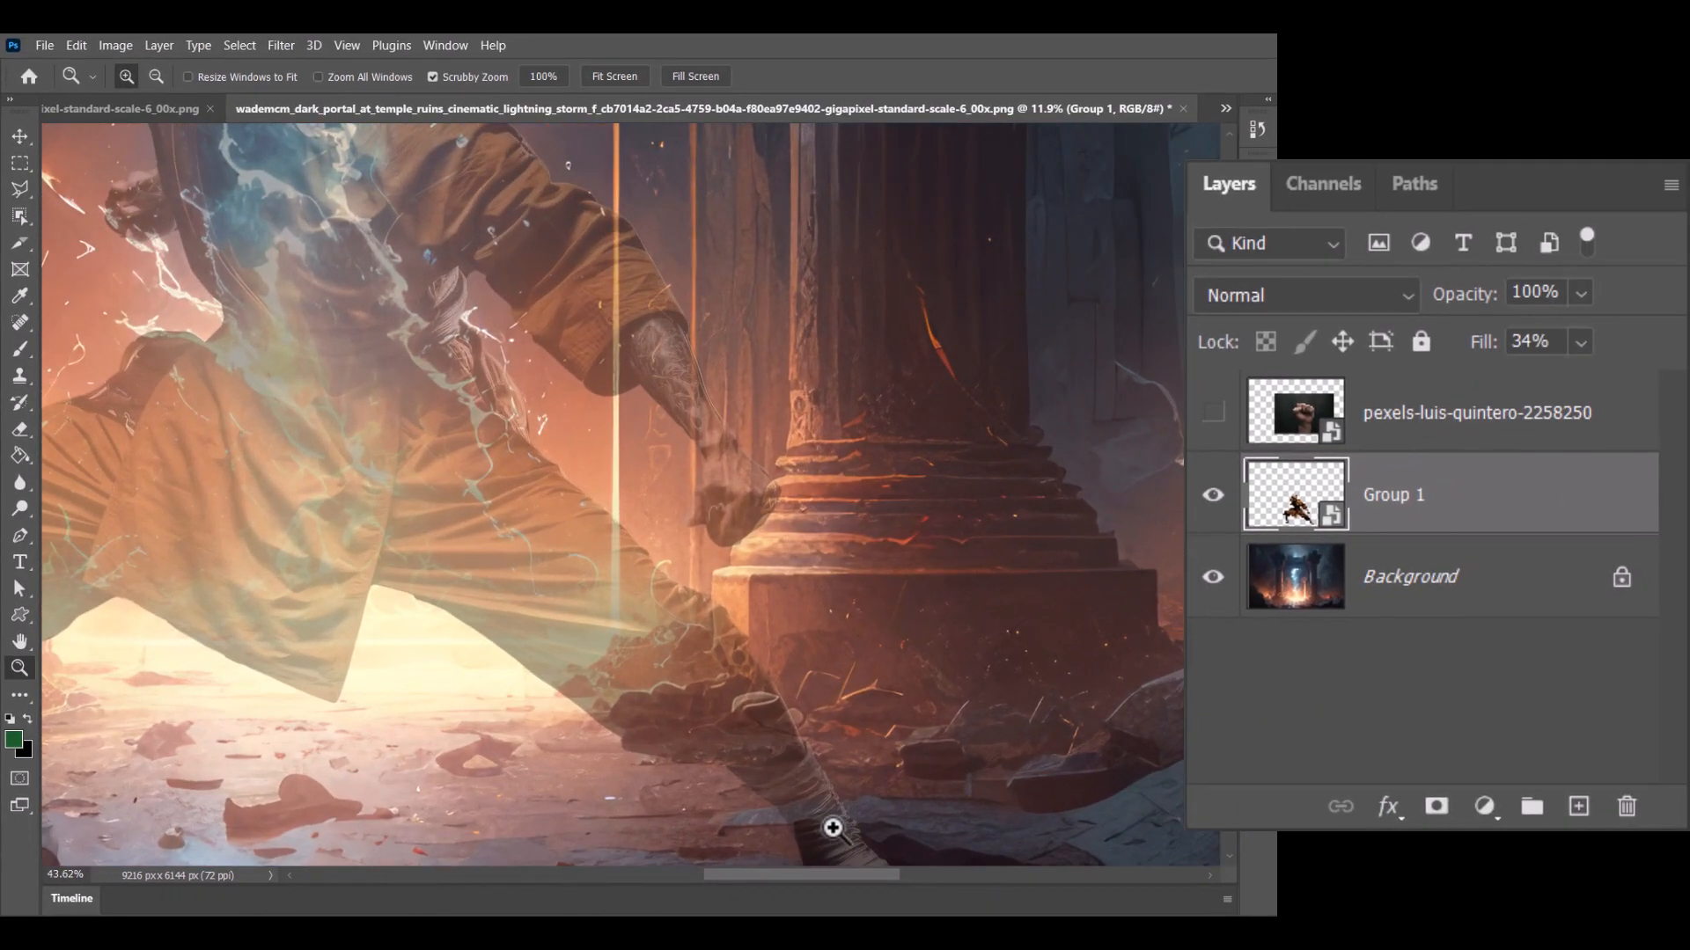
left_click_drag(827, 675, 824, 528)
left_click_drag(902, 704, 944, 727)
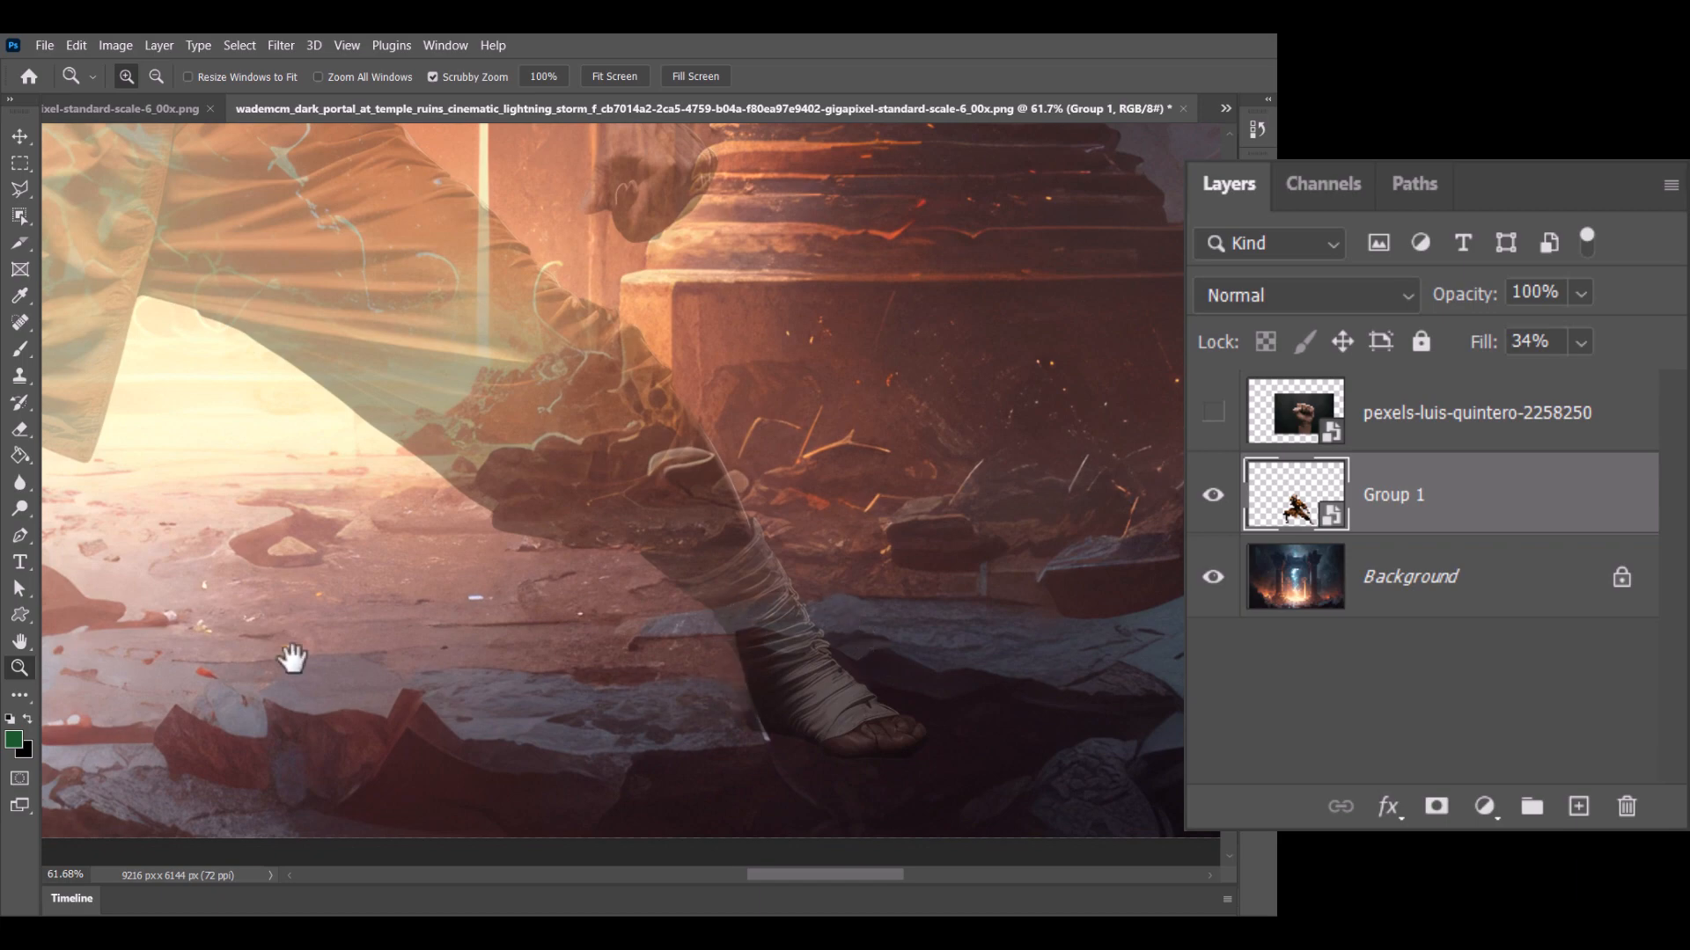
left_click_drag(291, 657, 1070, 623)
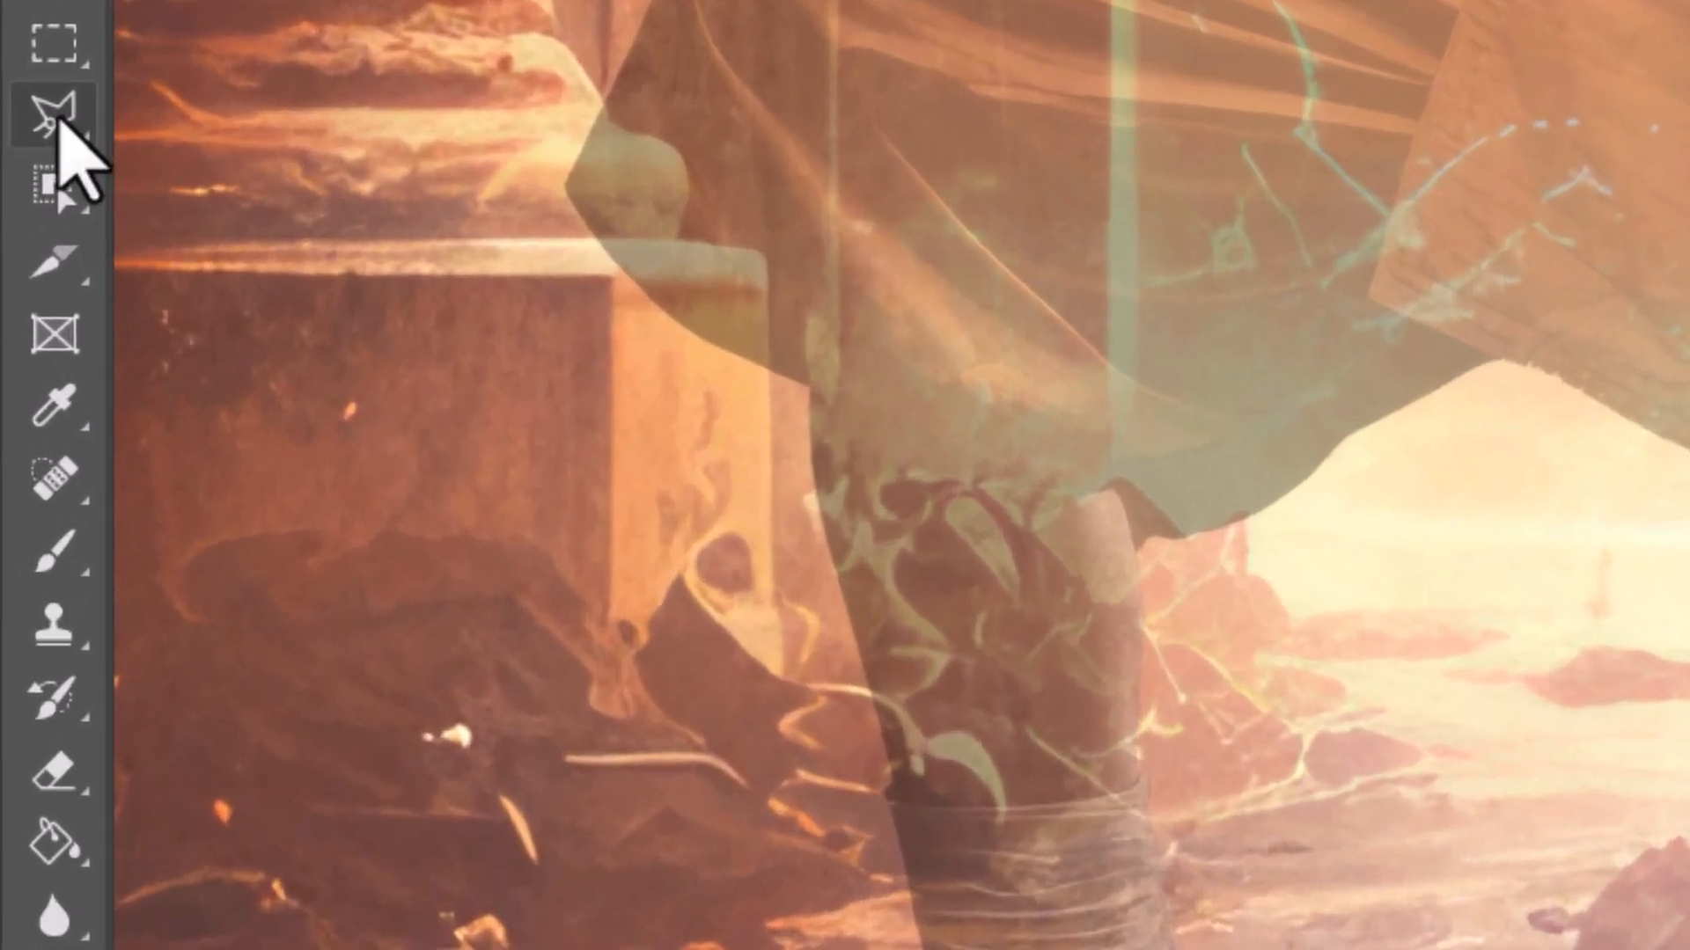
left_click(20, 189)
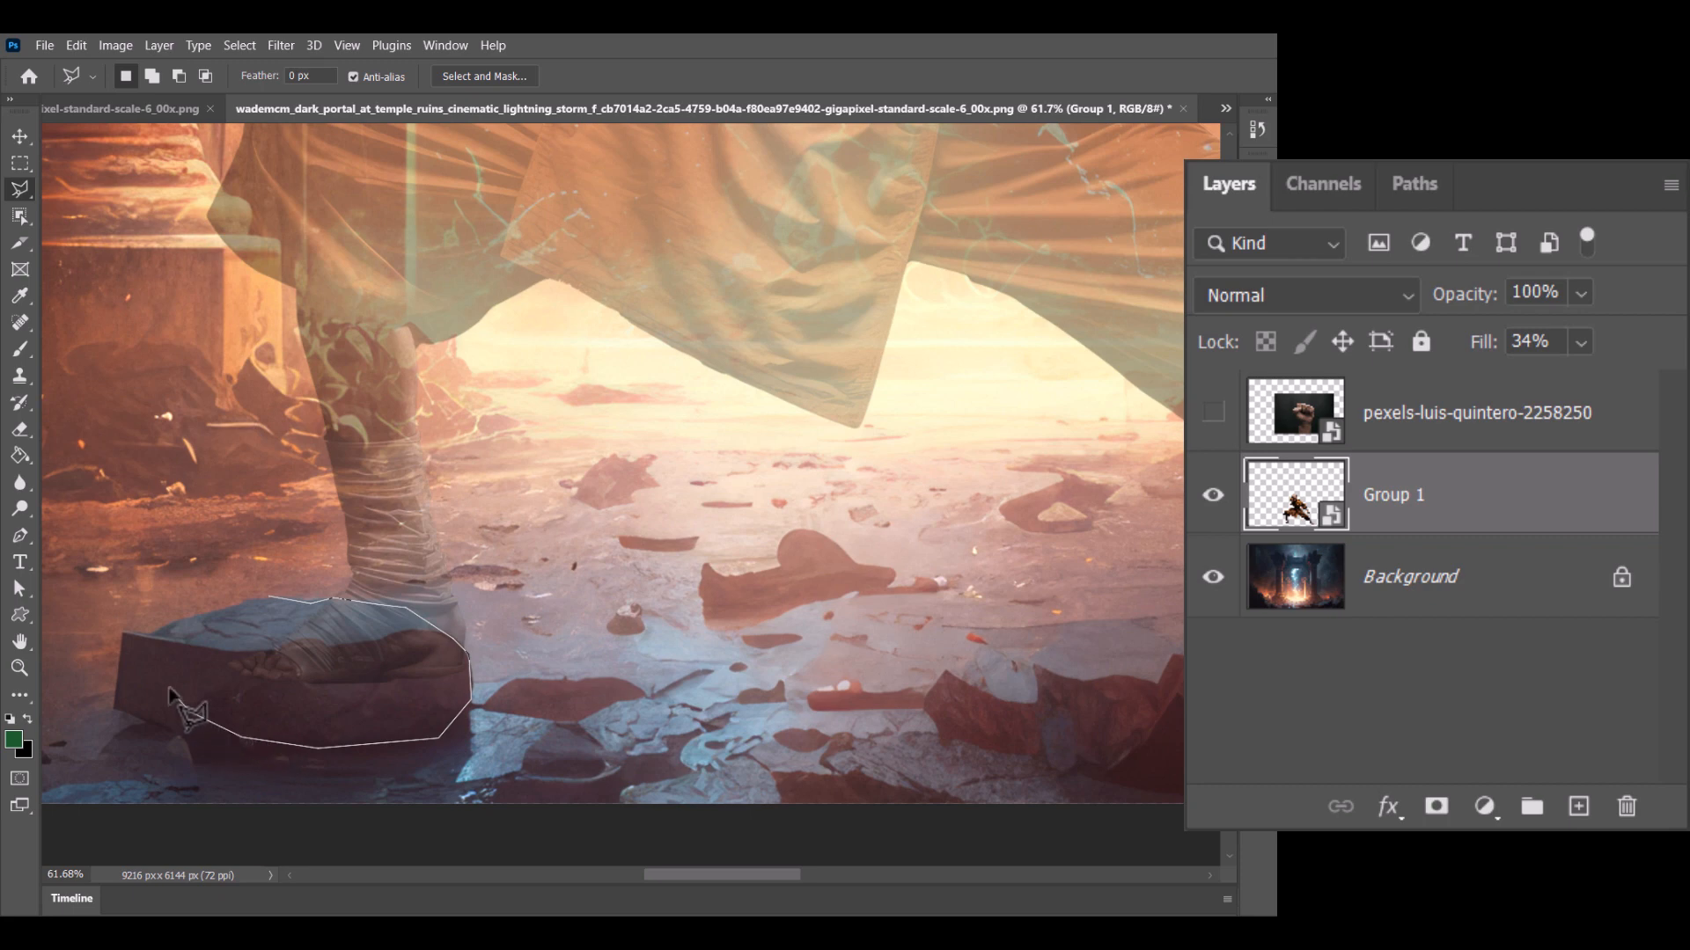
left_click(270, 603)
Step: Add the monk's other foot to the selection with the Polygonal Lasso, following the rock edge around the foot and lower ankle
left_click_drag(899, 685, 277, 585)
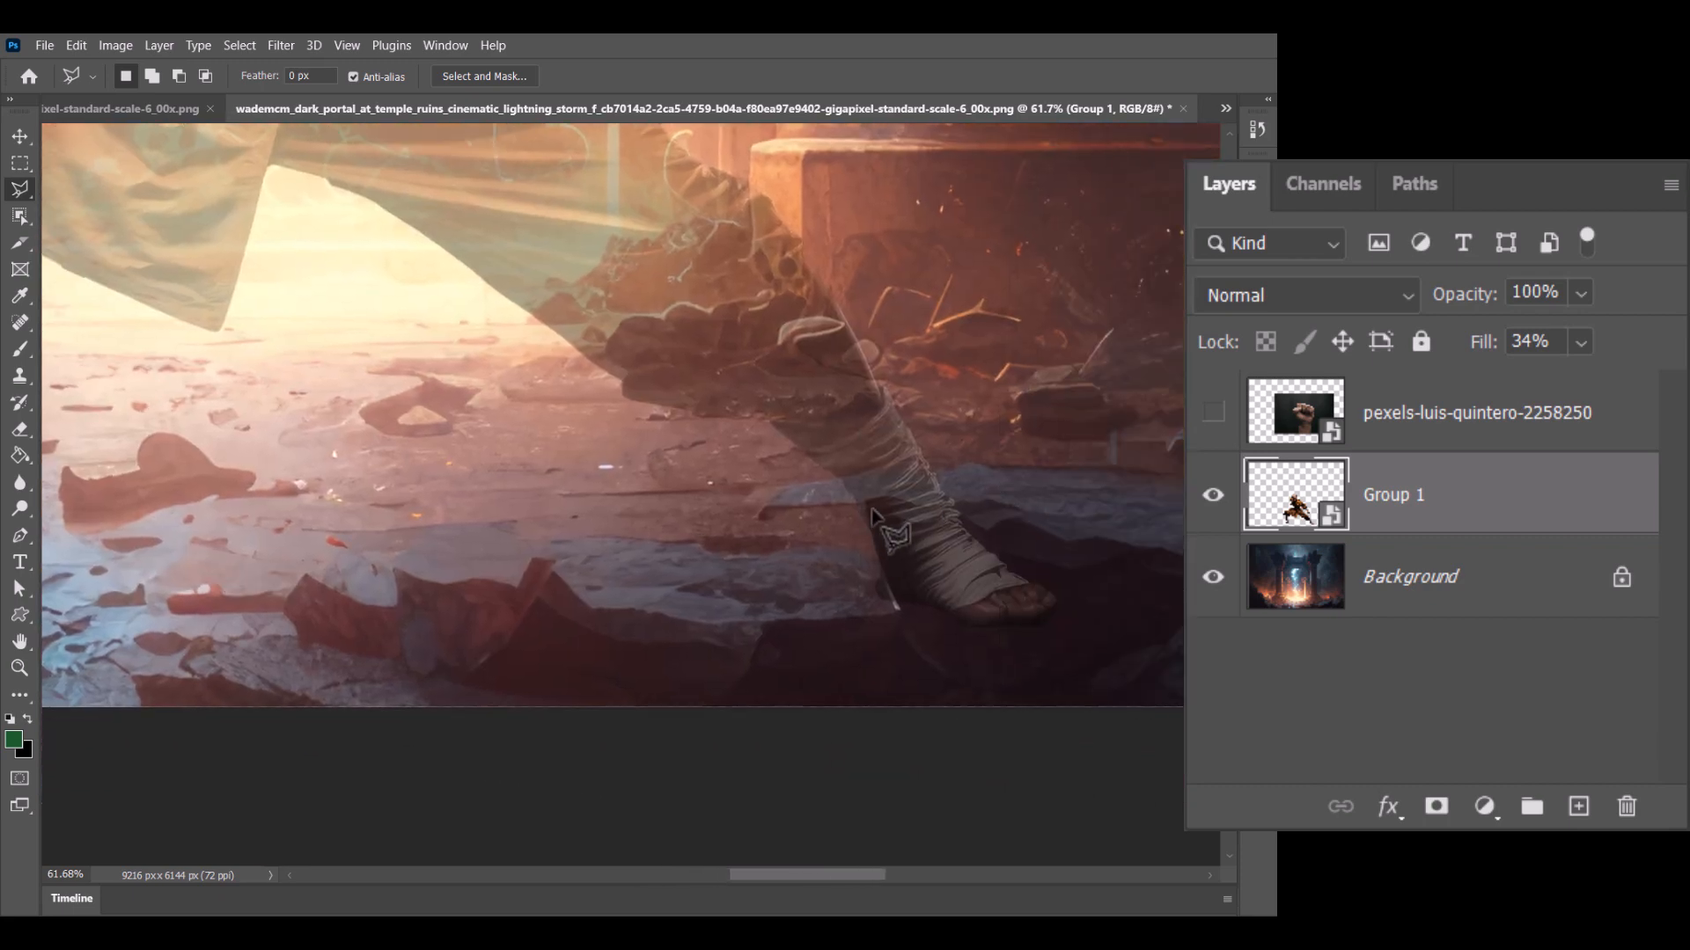
left_click(877, 560)
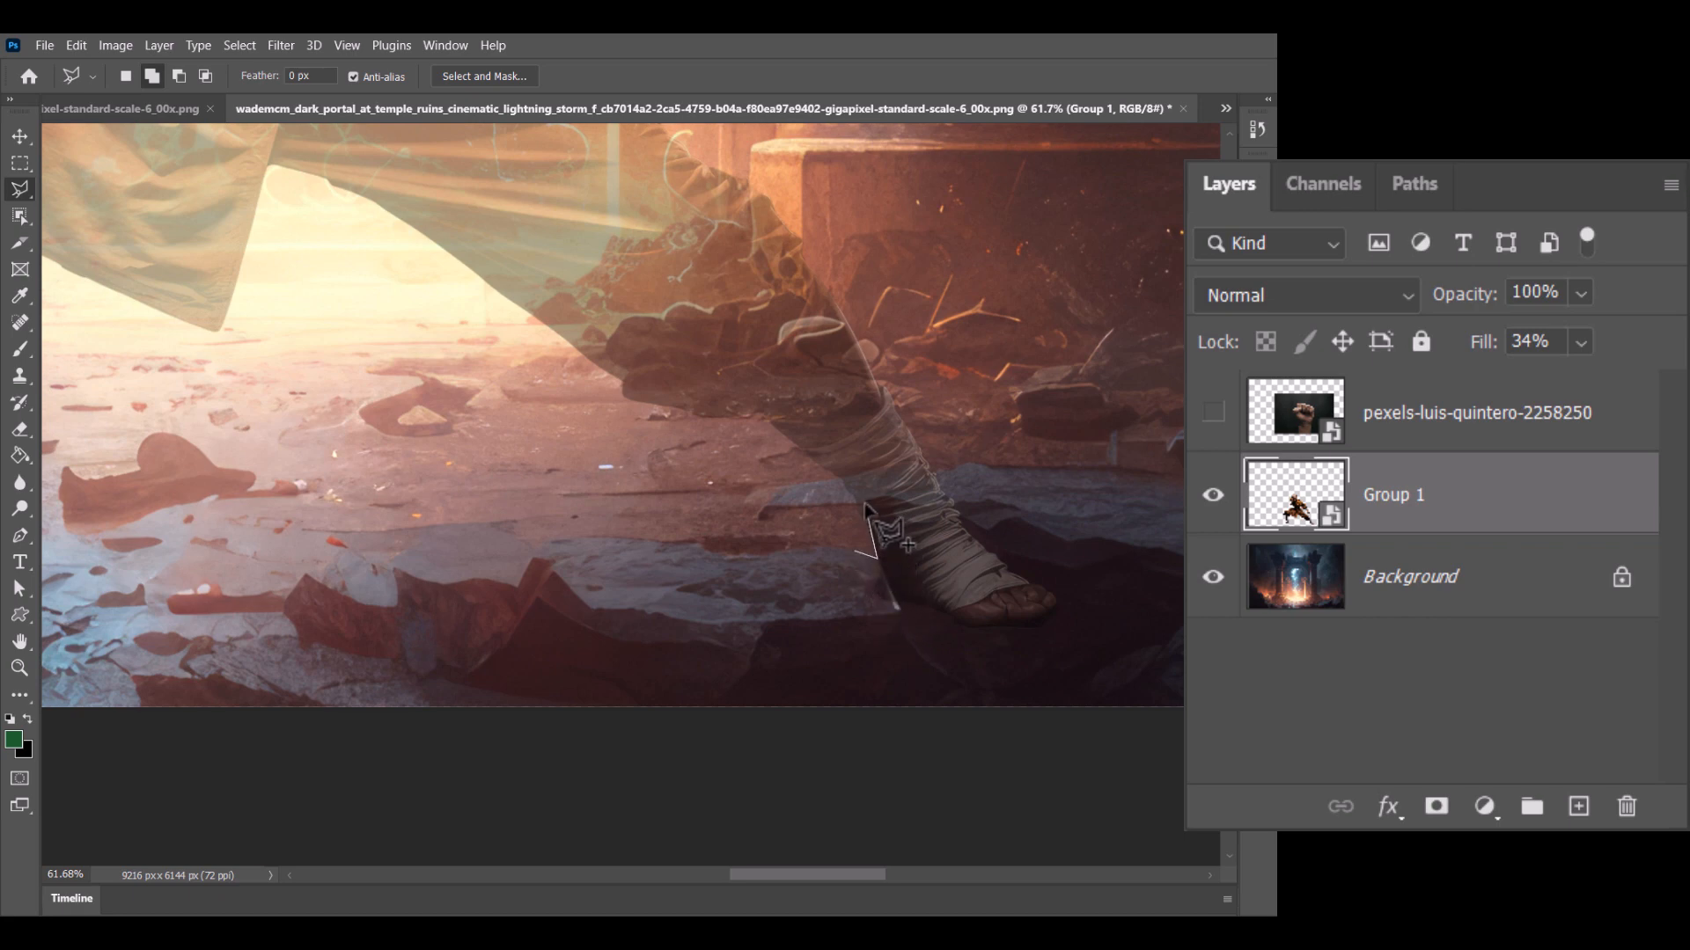
left_click(1036, 490)
left_click(1104, 568)
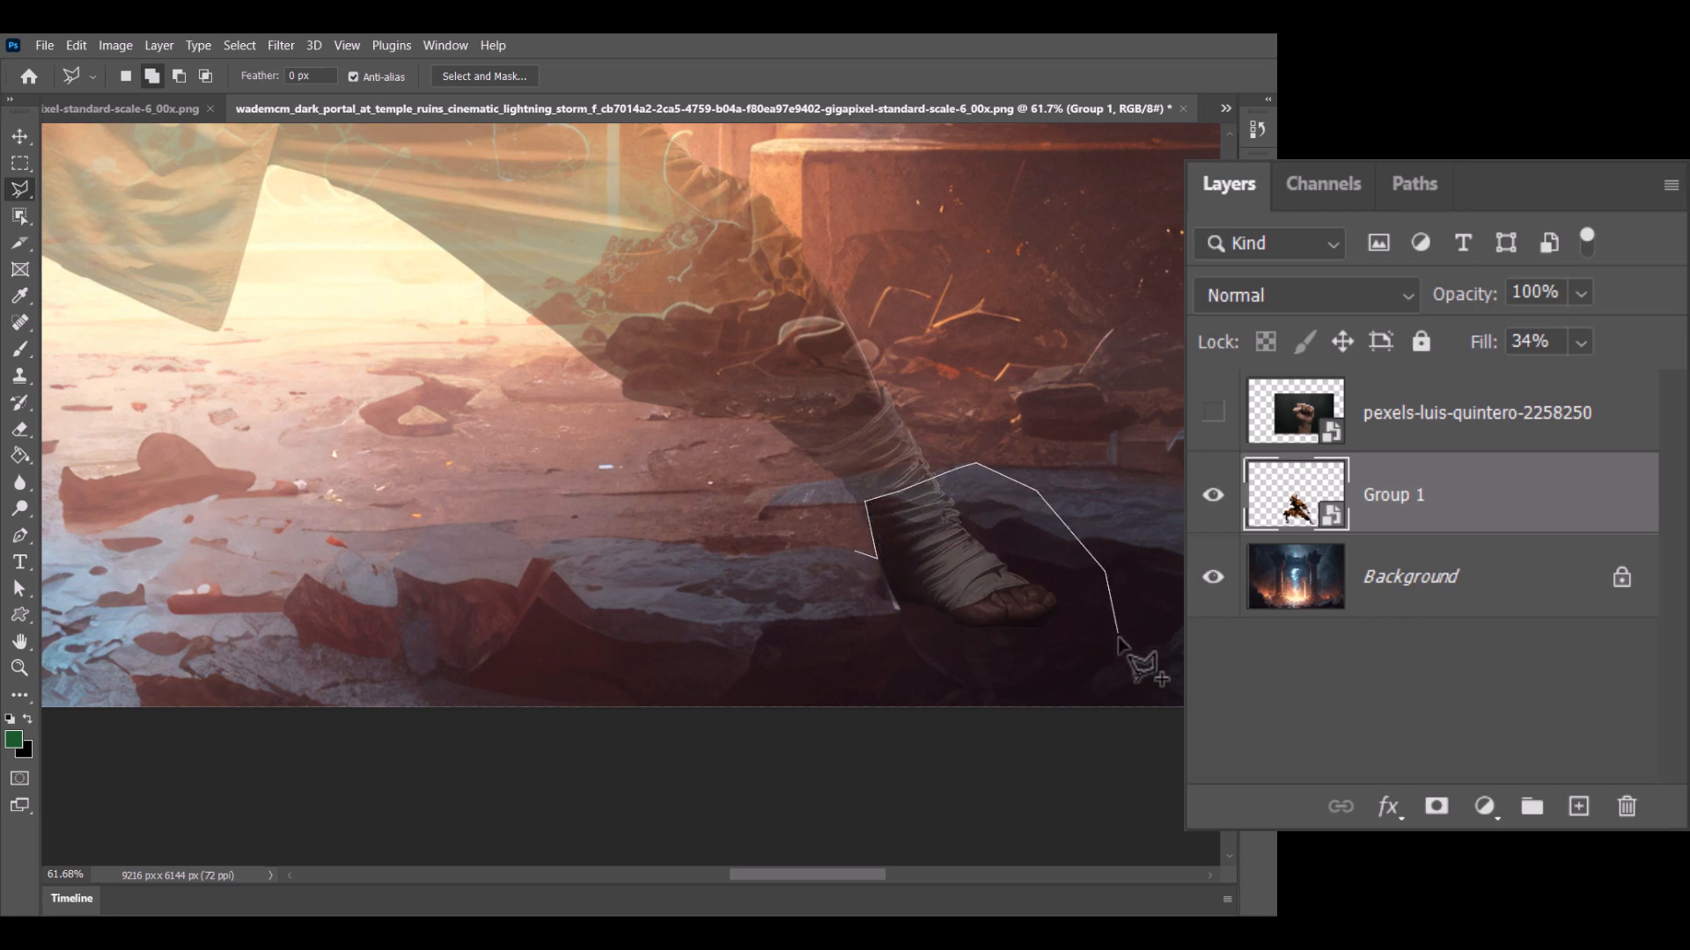
left_click(1117, 645)
left_click(1027, 680)
left_click(901, 680)
left_click(790, 627)
left_click(801, 570)
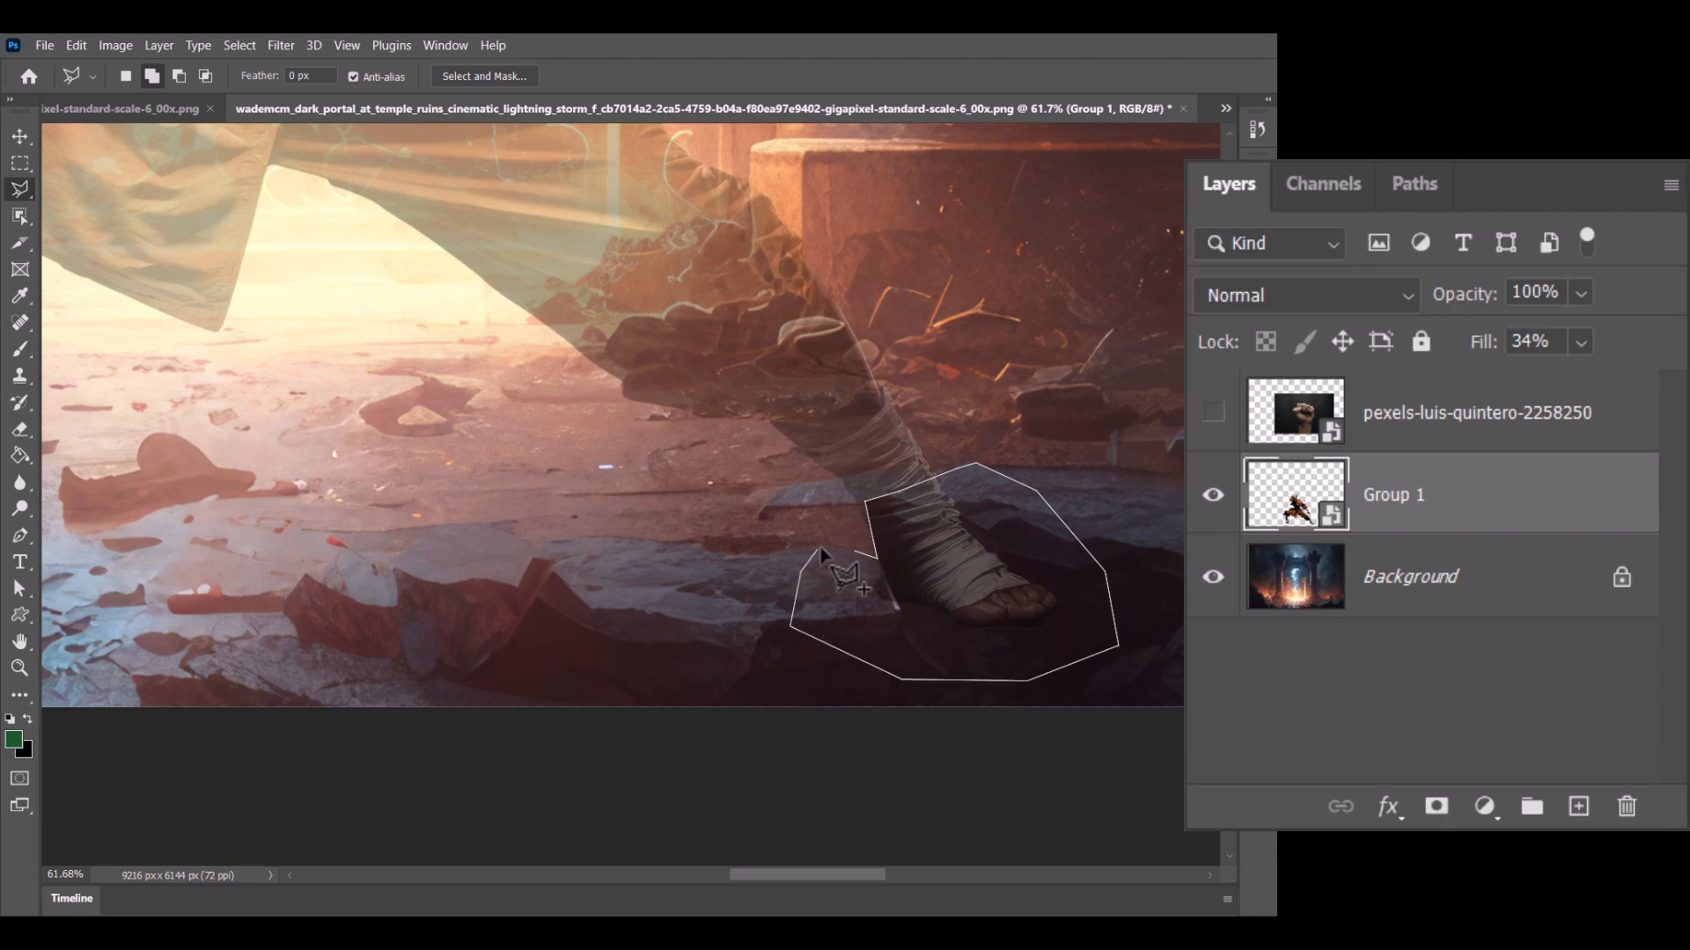
left_click(867, 564)
scroll(603, 554, "down", 3)
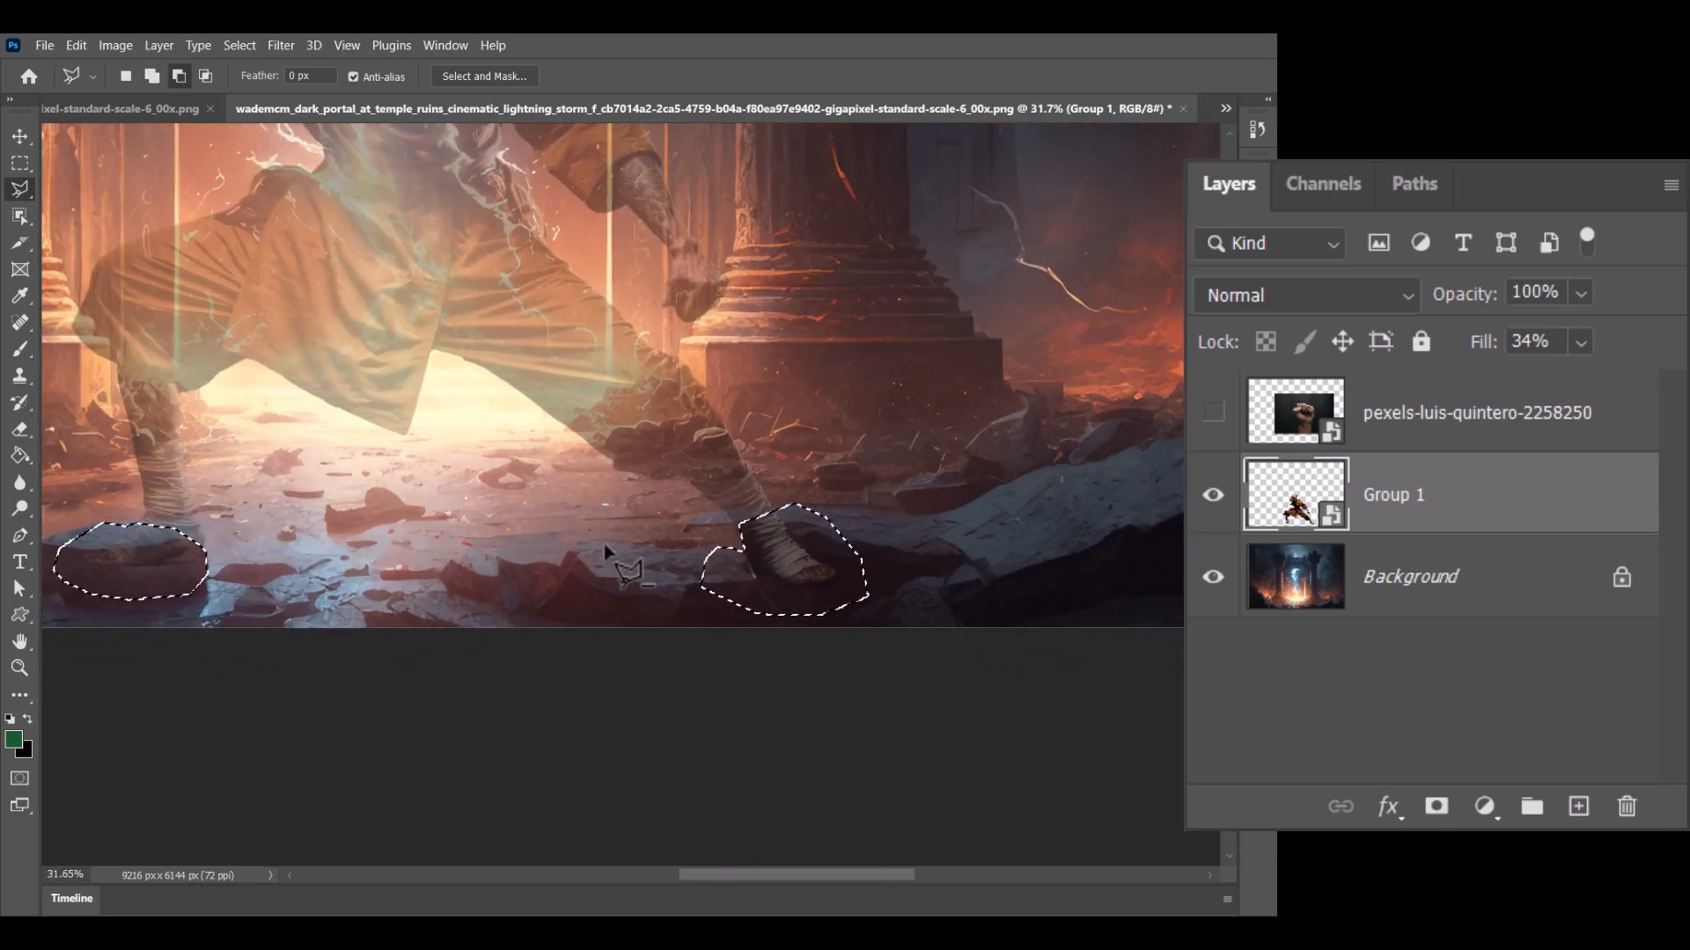
Step: Invert the foot selections and apply the result to Group 1 as a layer mask that hides the feet behind the rocks
scroll(603, 554, "down", 1)
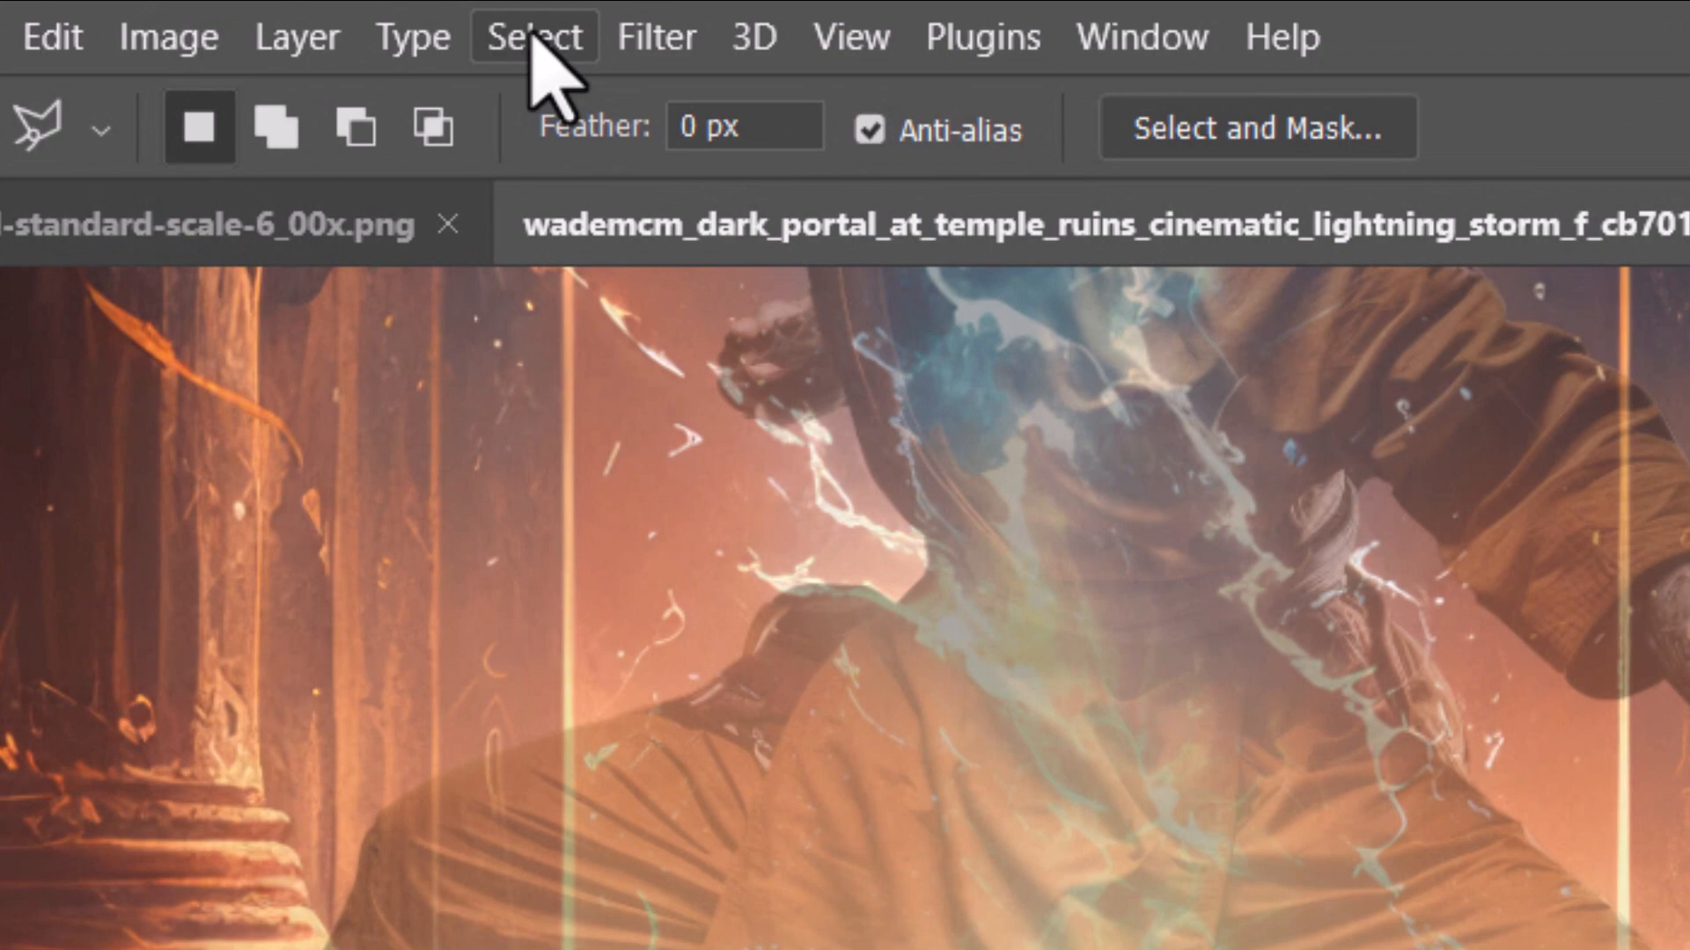
left_click(532, 37)
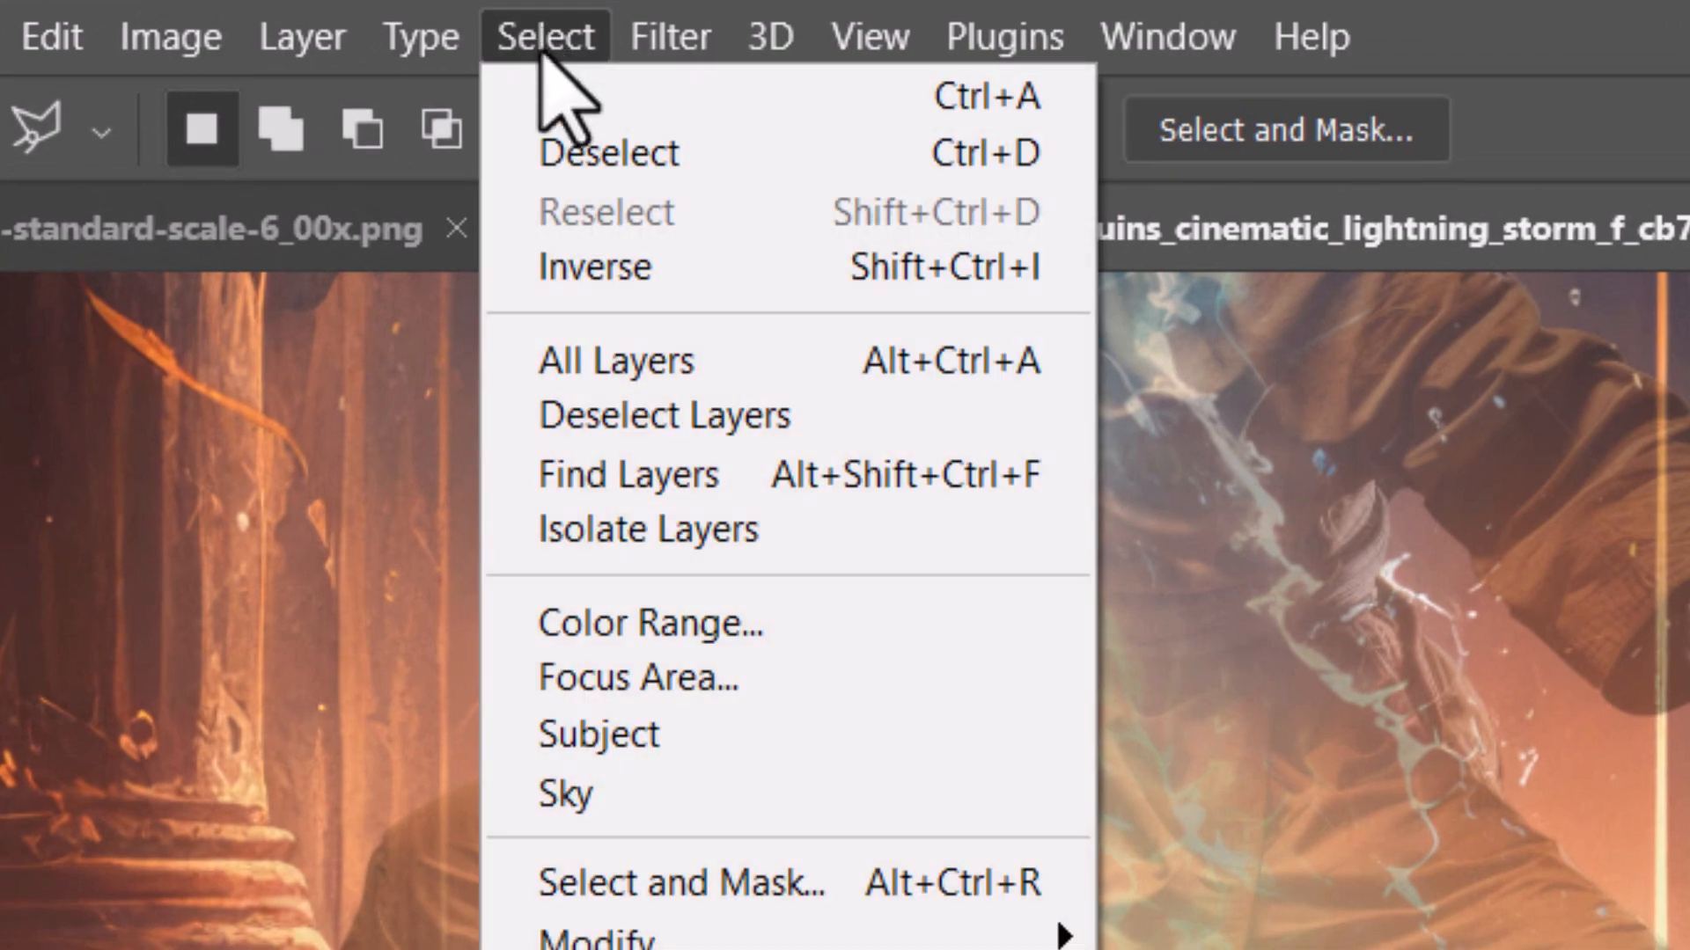
left_click(588, 266)
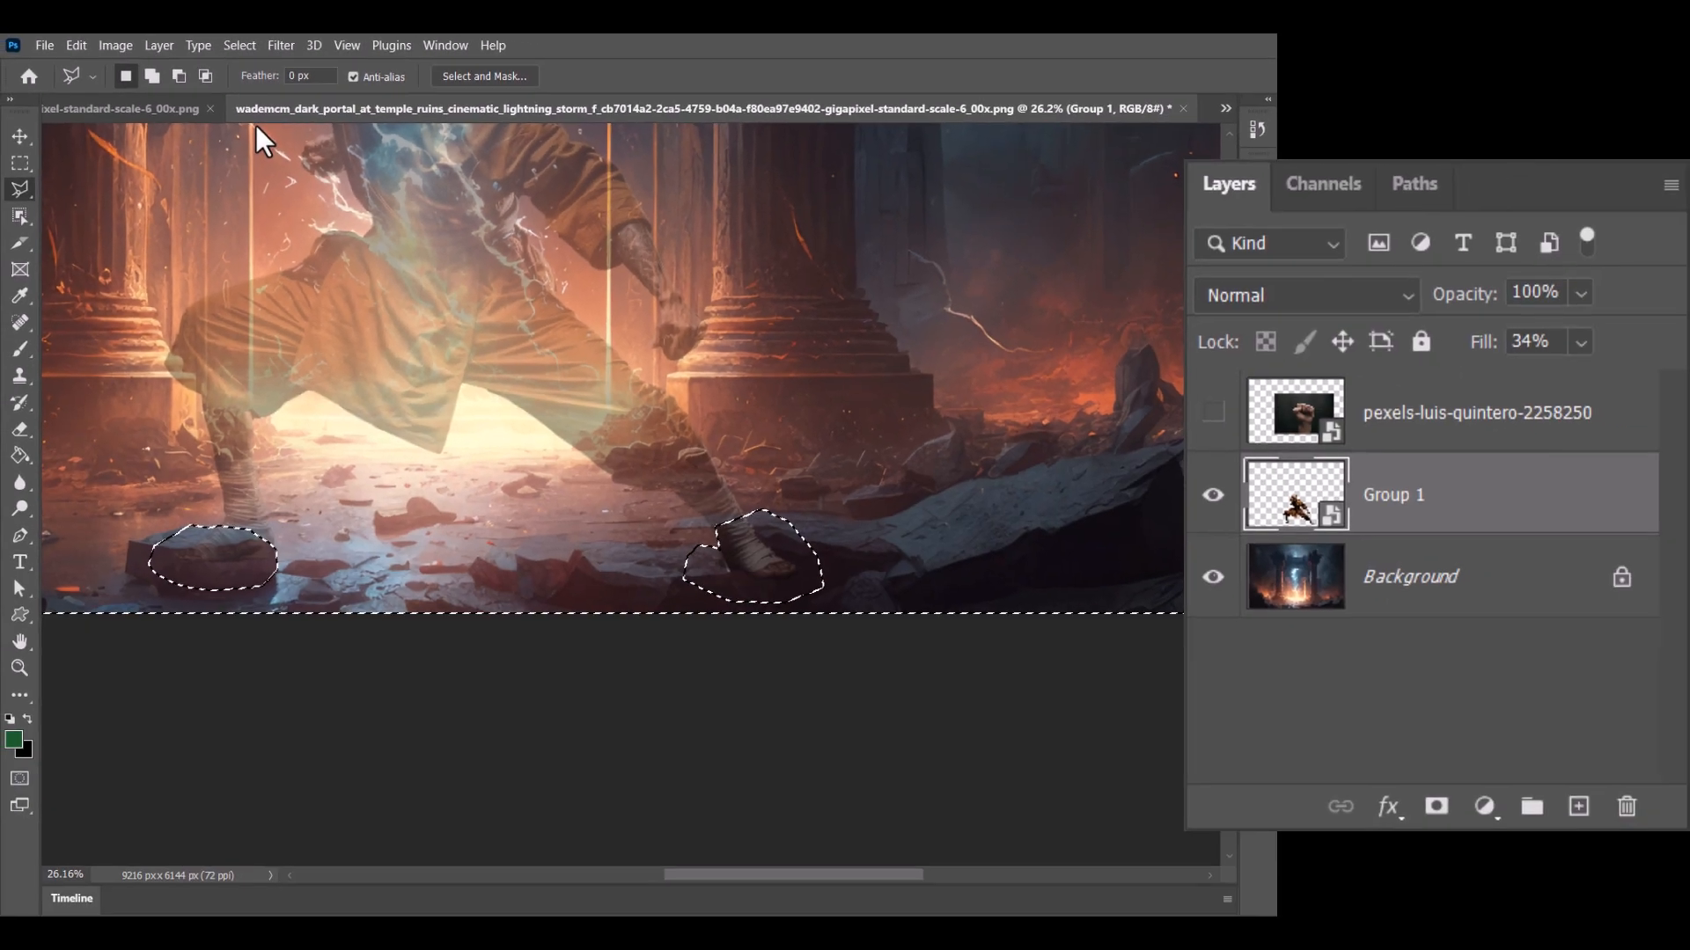
key("space")
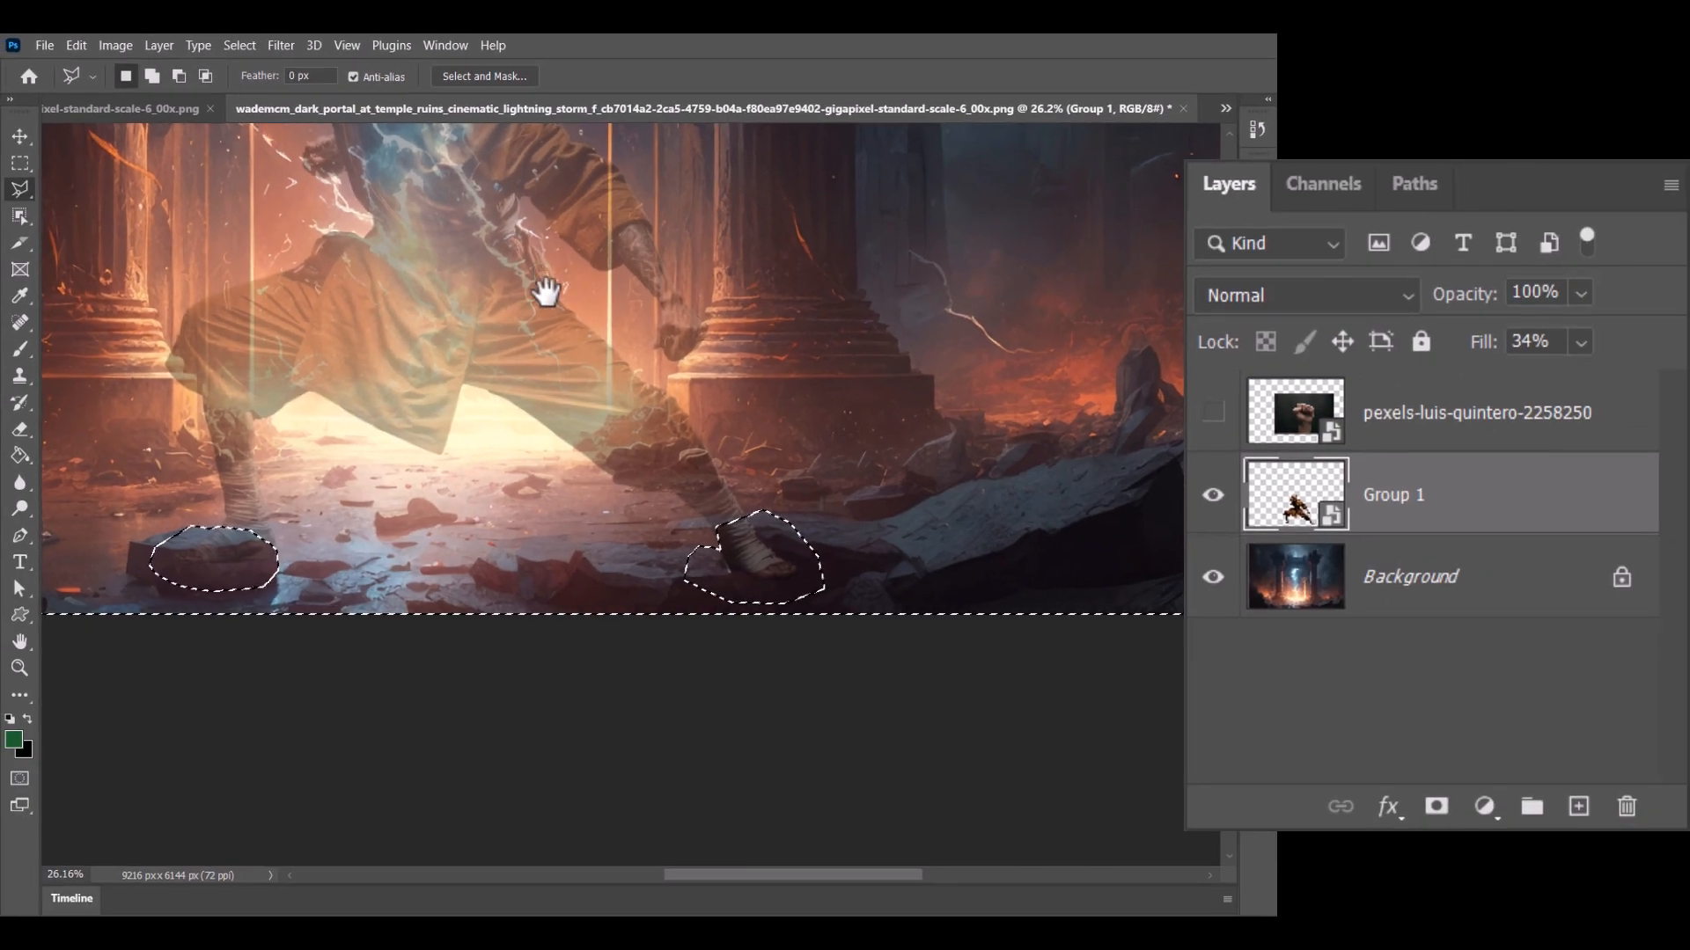
left_click_drag(543, 287, 635, 415)
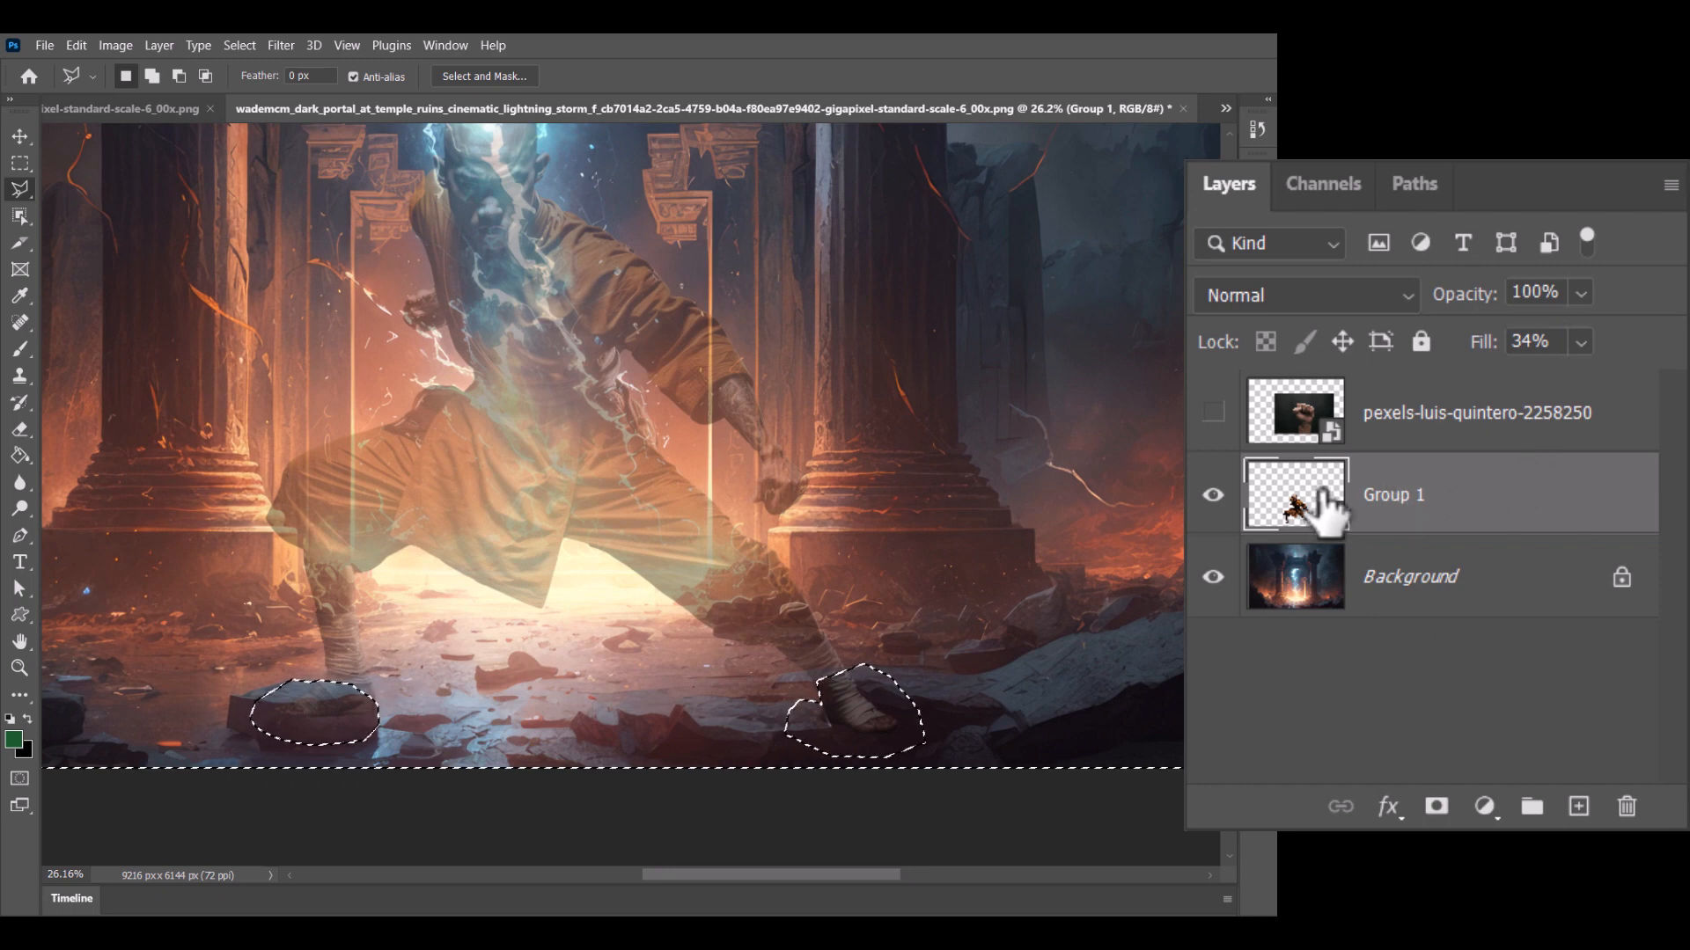
left_click(1442, 810)
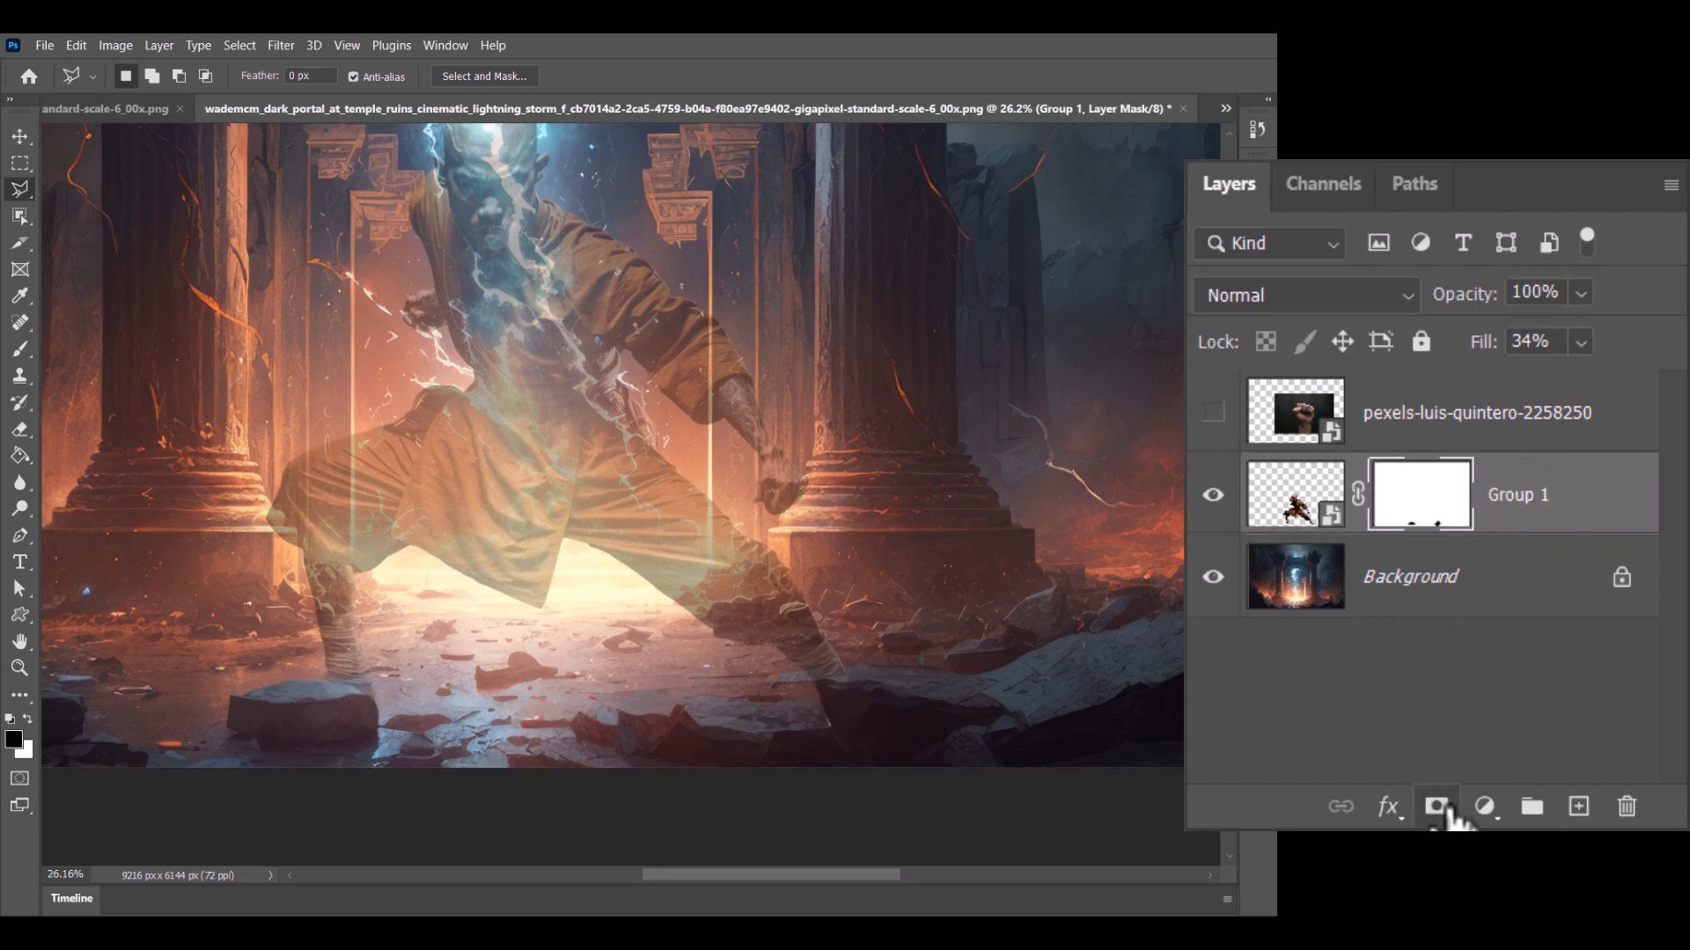
Step: Restore the Fill of Group 1 to 100% and unlink its mask, leaving the layer content rather than the mask selected
left_click(1582, 343)
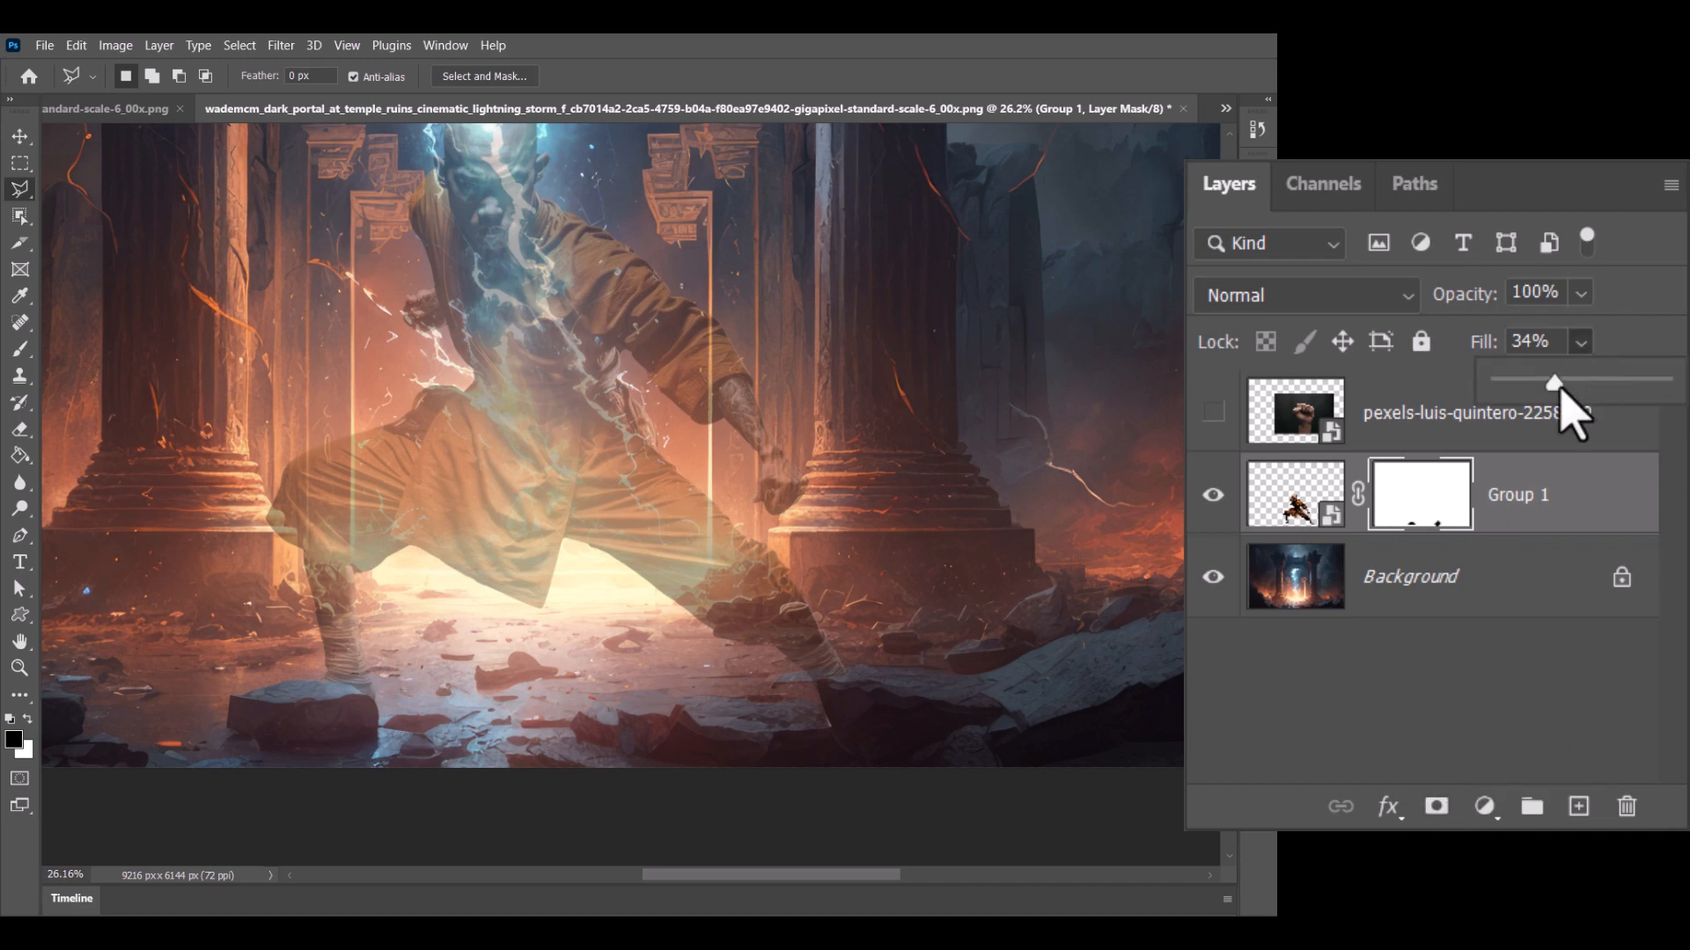
left_click_drag(1556, 385, 1662, 384)
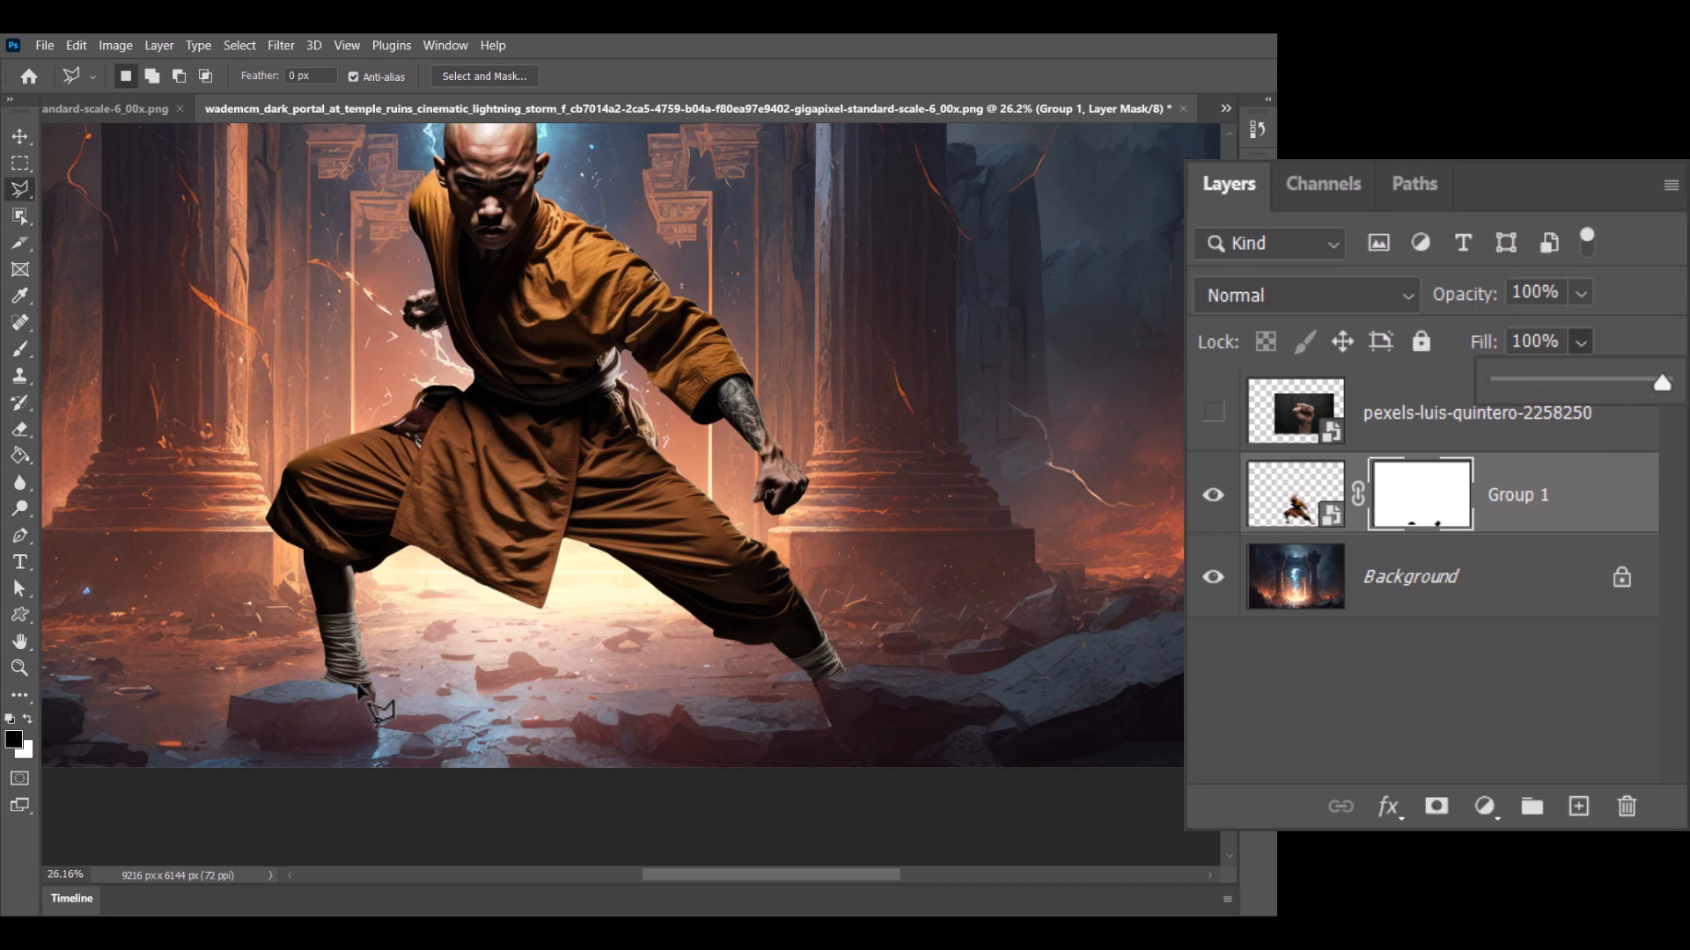
left_click(1356, 494)
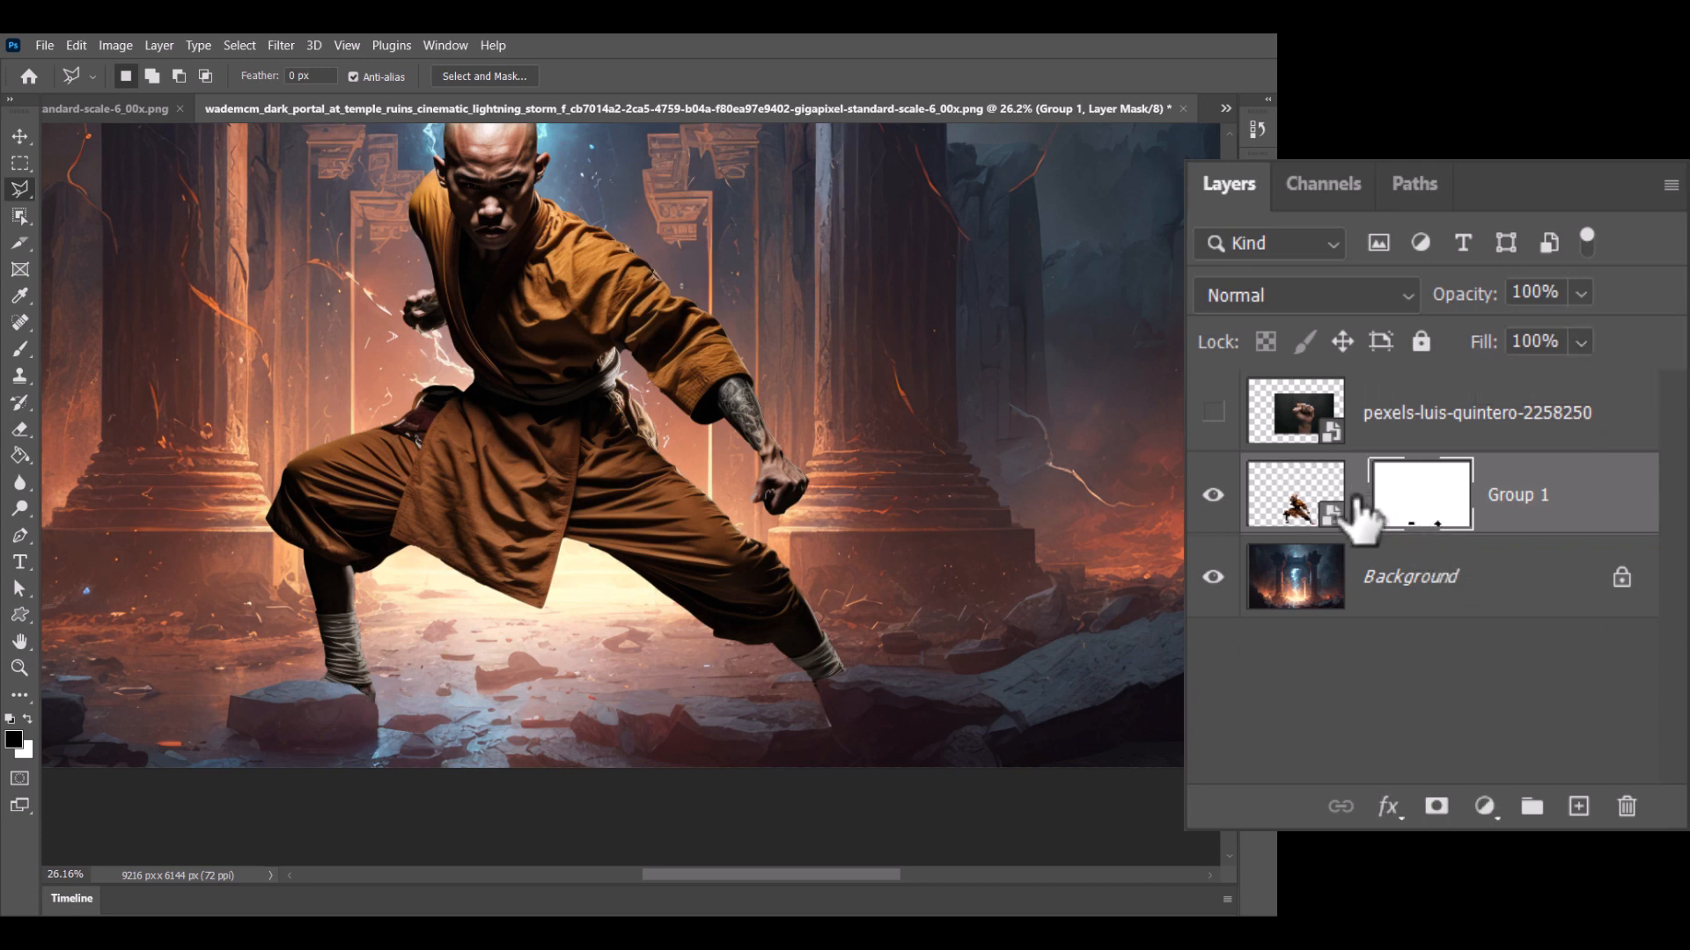
left_click(1294, 500)
mouse_move(695, 506)
left_mouse_down()
mouse_move(662, 509)
mouse_move(686, 511)
mouse_move(659, 500)
mouse_move(672, 491)
left_mouse_up()
scroll(673, 491, "down", 3)
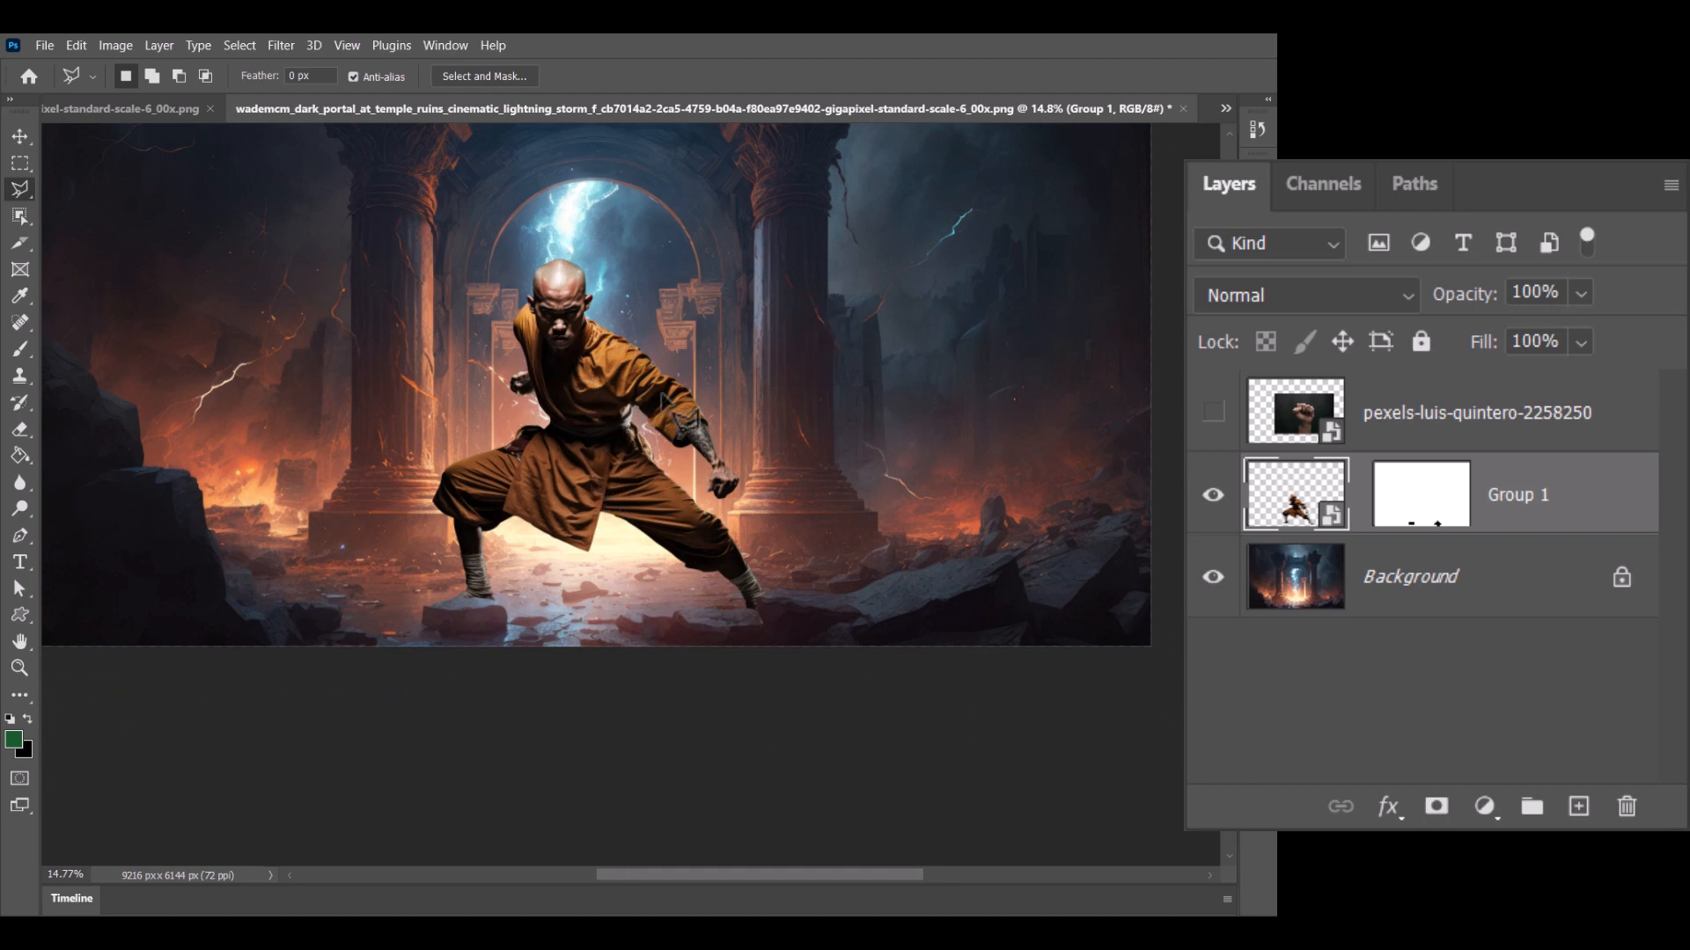
Step: Convert the Background layer to a smart object
left_click(1491, 597)
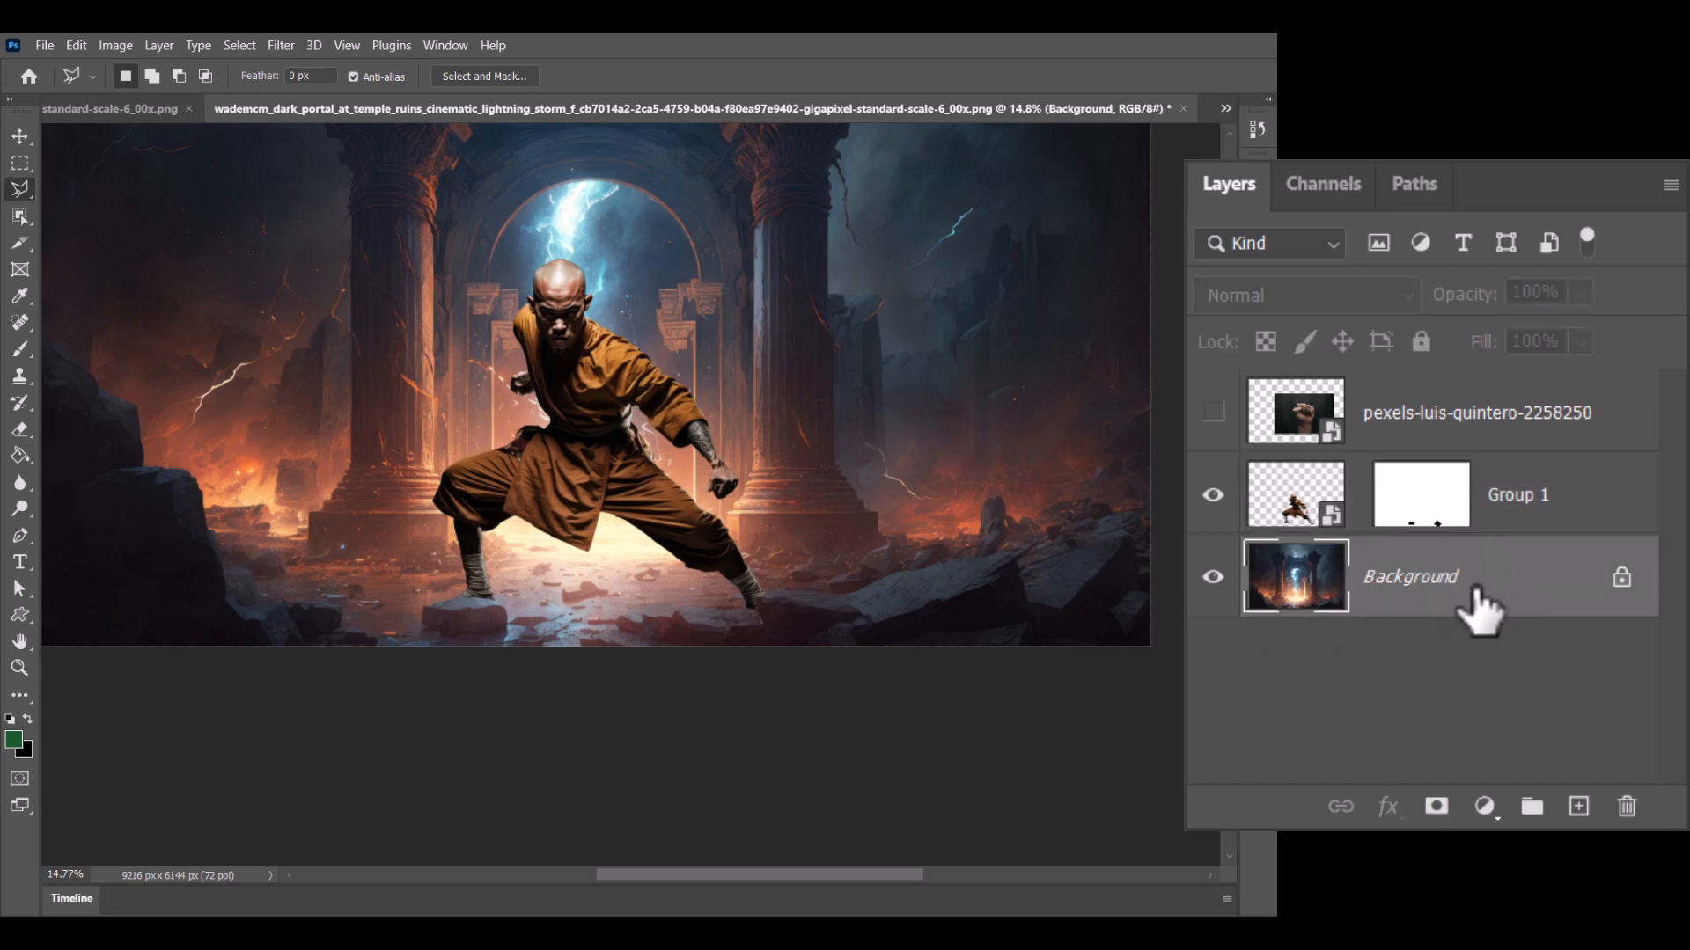
right_click(1477, 590)
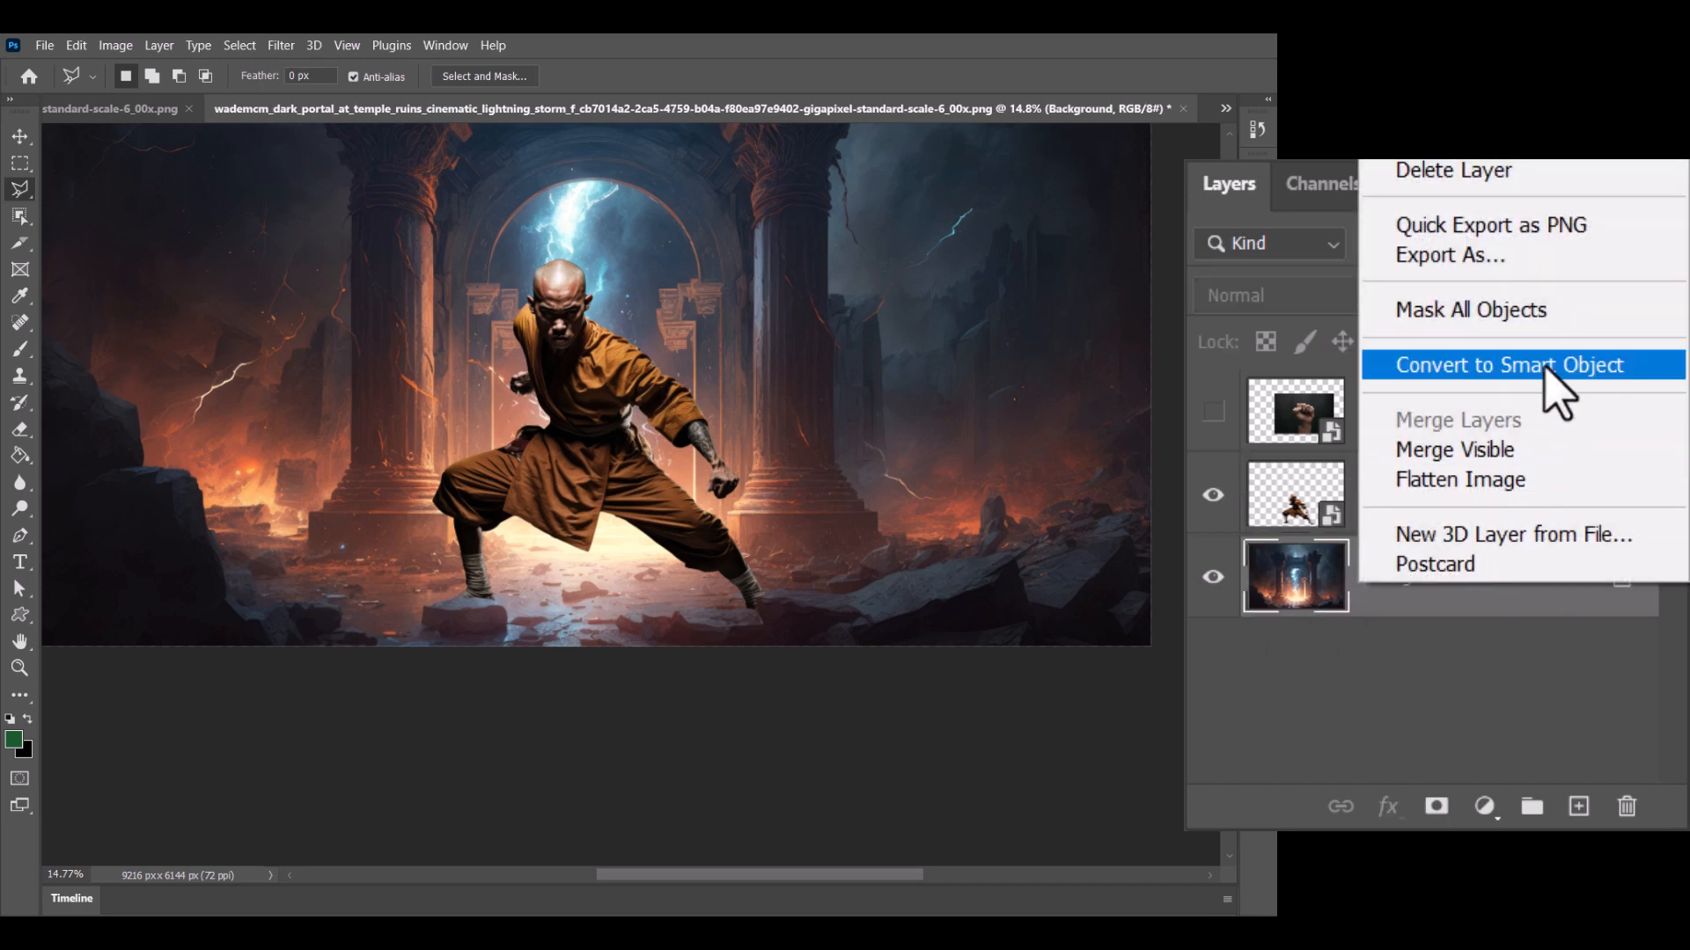
left_click(1556, 393)
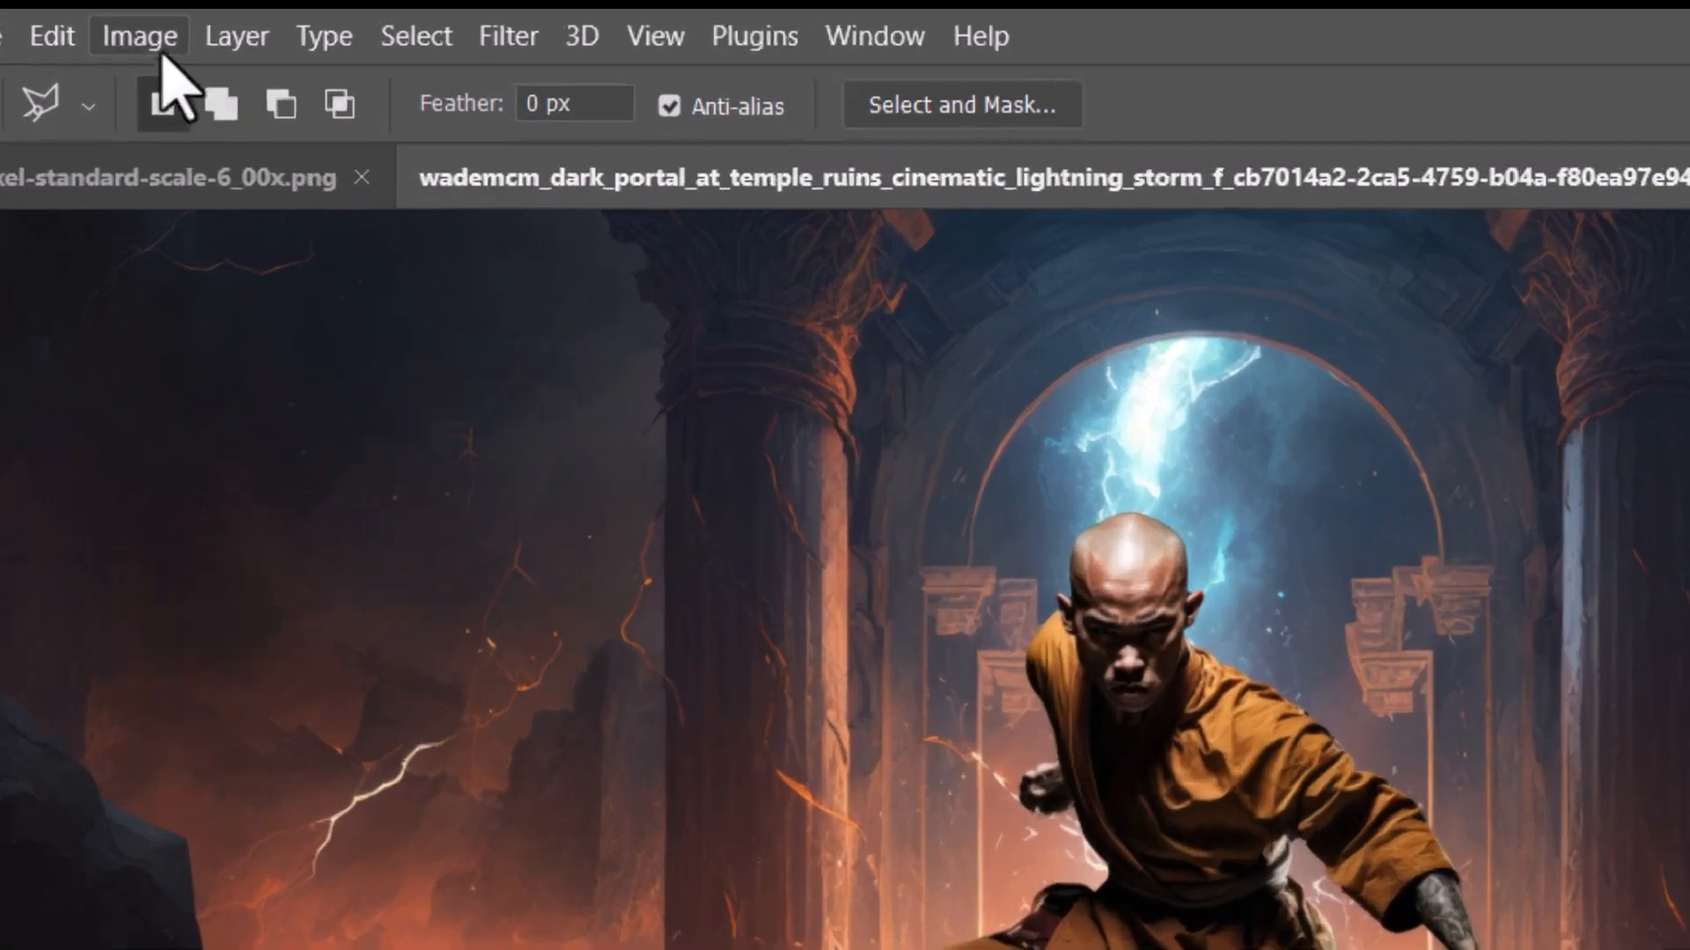
Step: Open a Curves adjustment for the temple background and raise the highlights of the RGB curve with an upper point
left_click(115, 45)
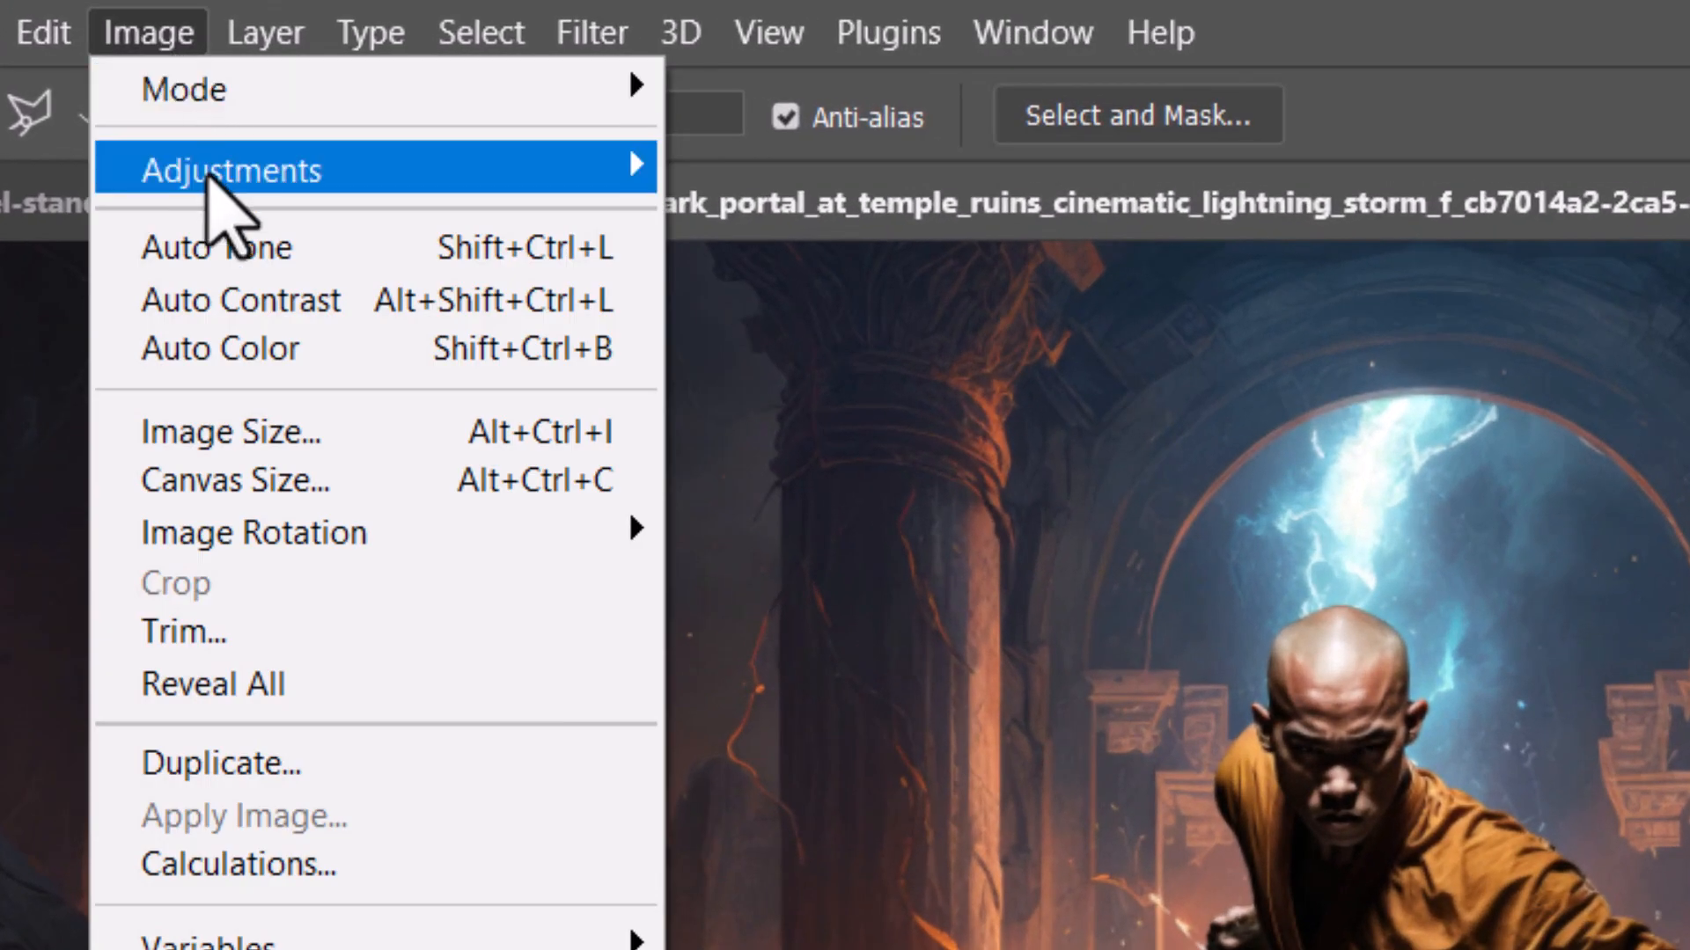
mouse_move(211, 176)
left_click(858, 266)
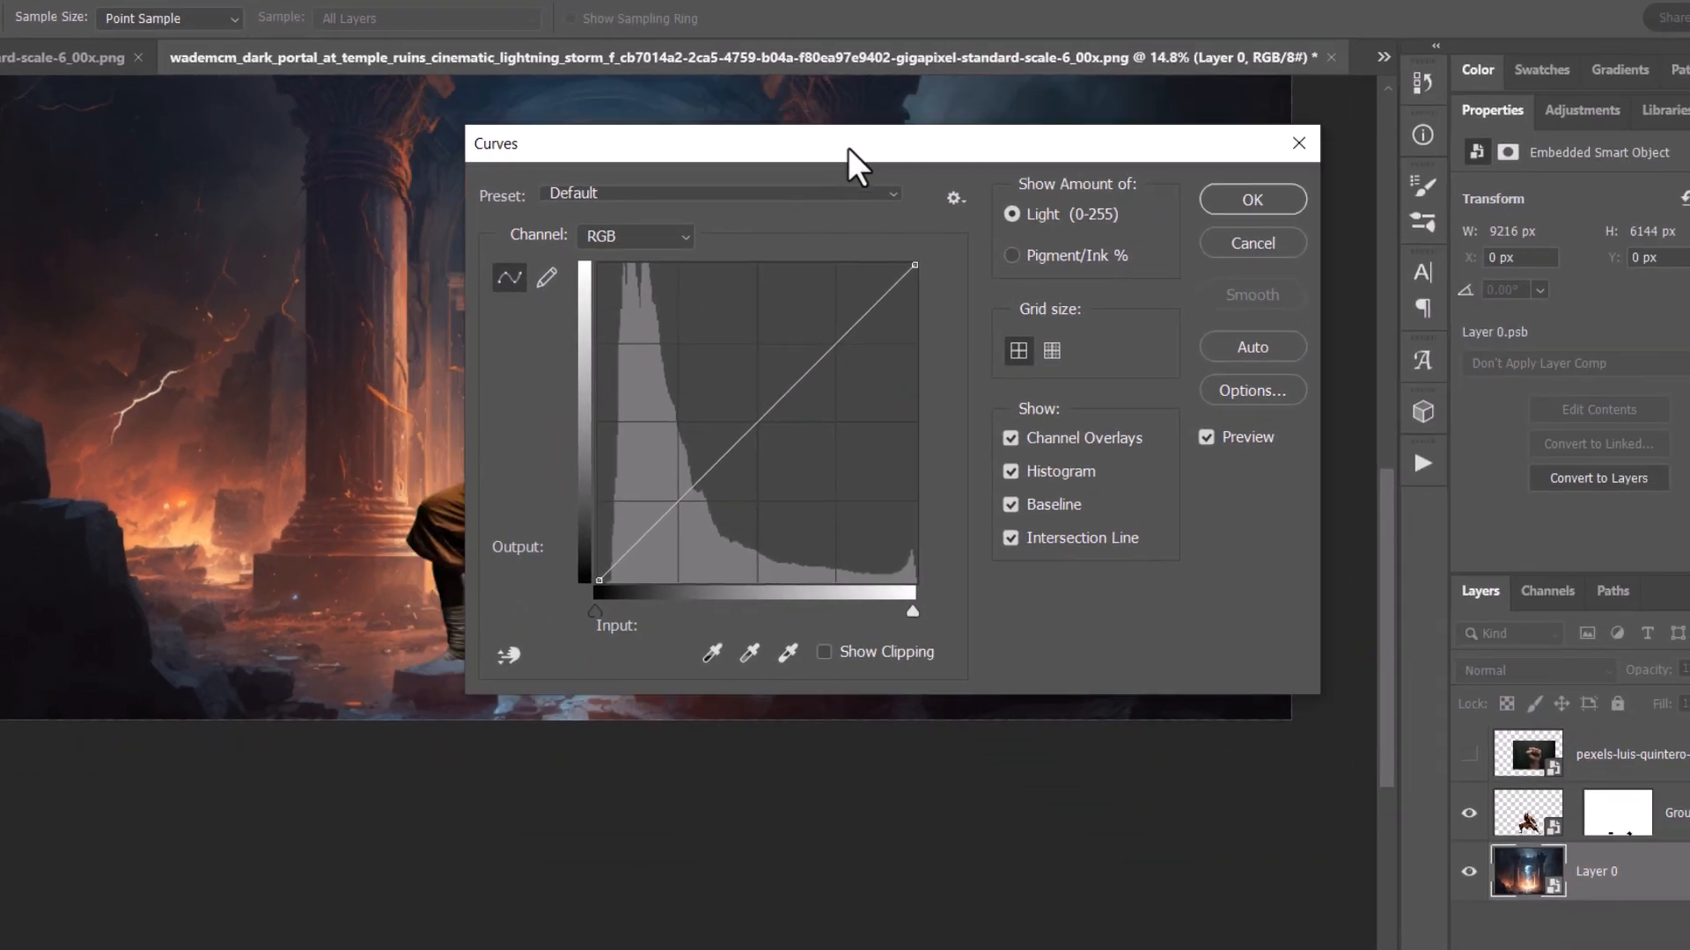
left_click_drag(849, 158, 1199, 400)
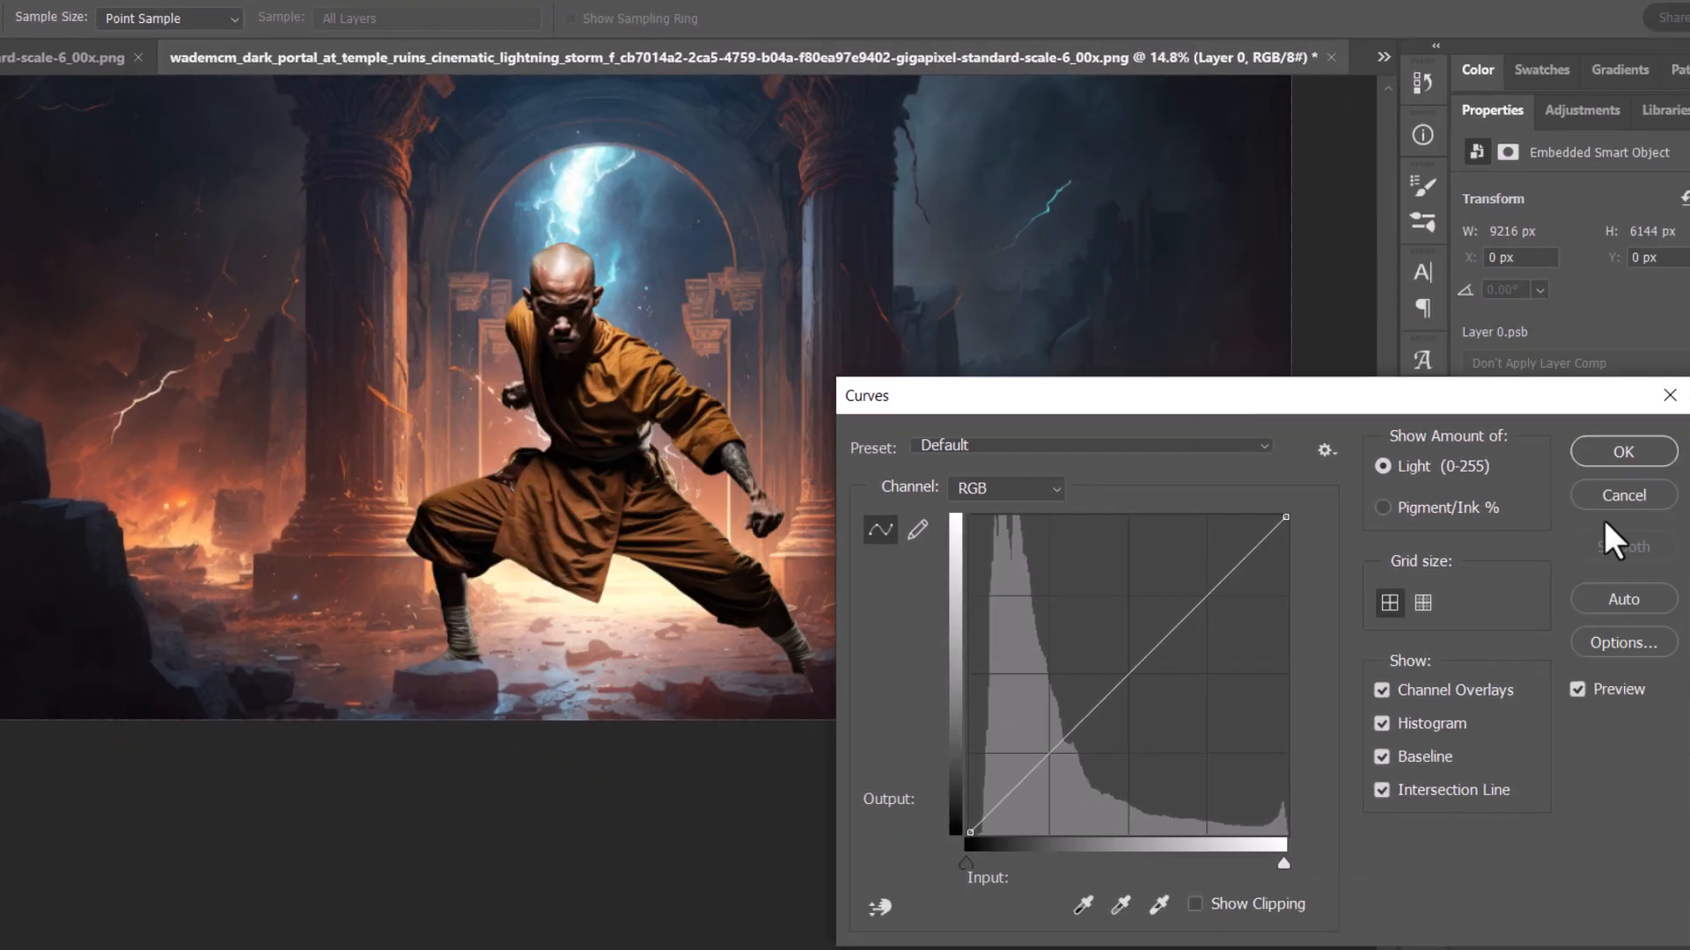
left_click(1612, 598)
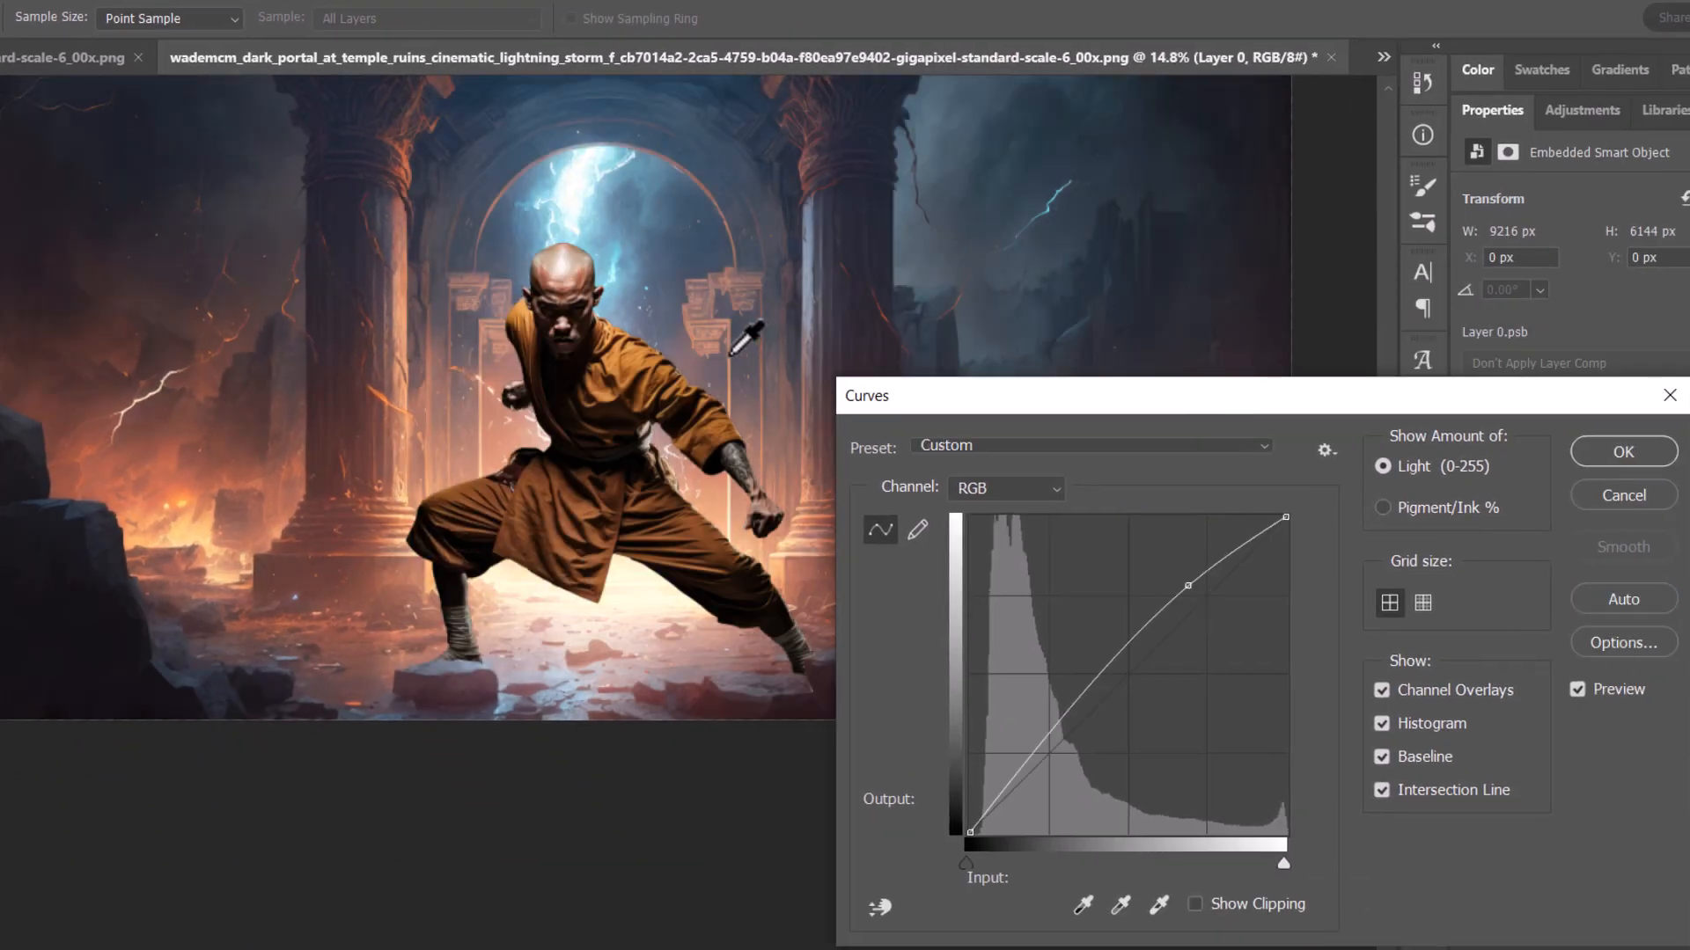
scroll(598, 473, "up", 3)
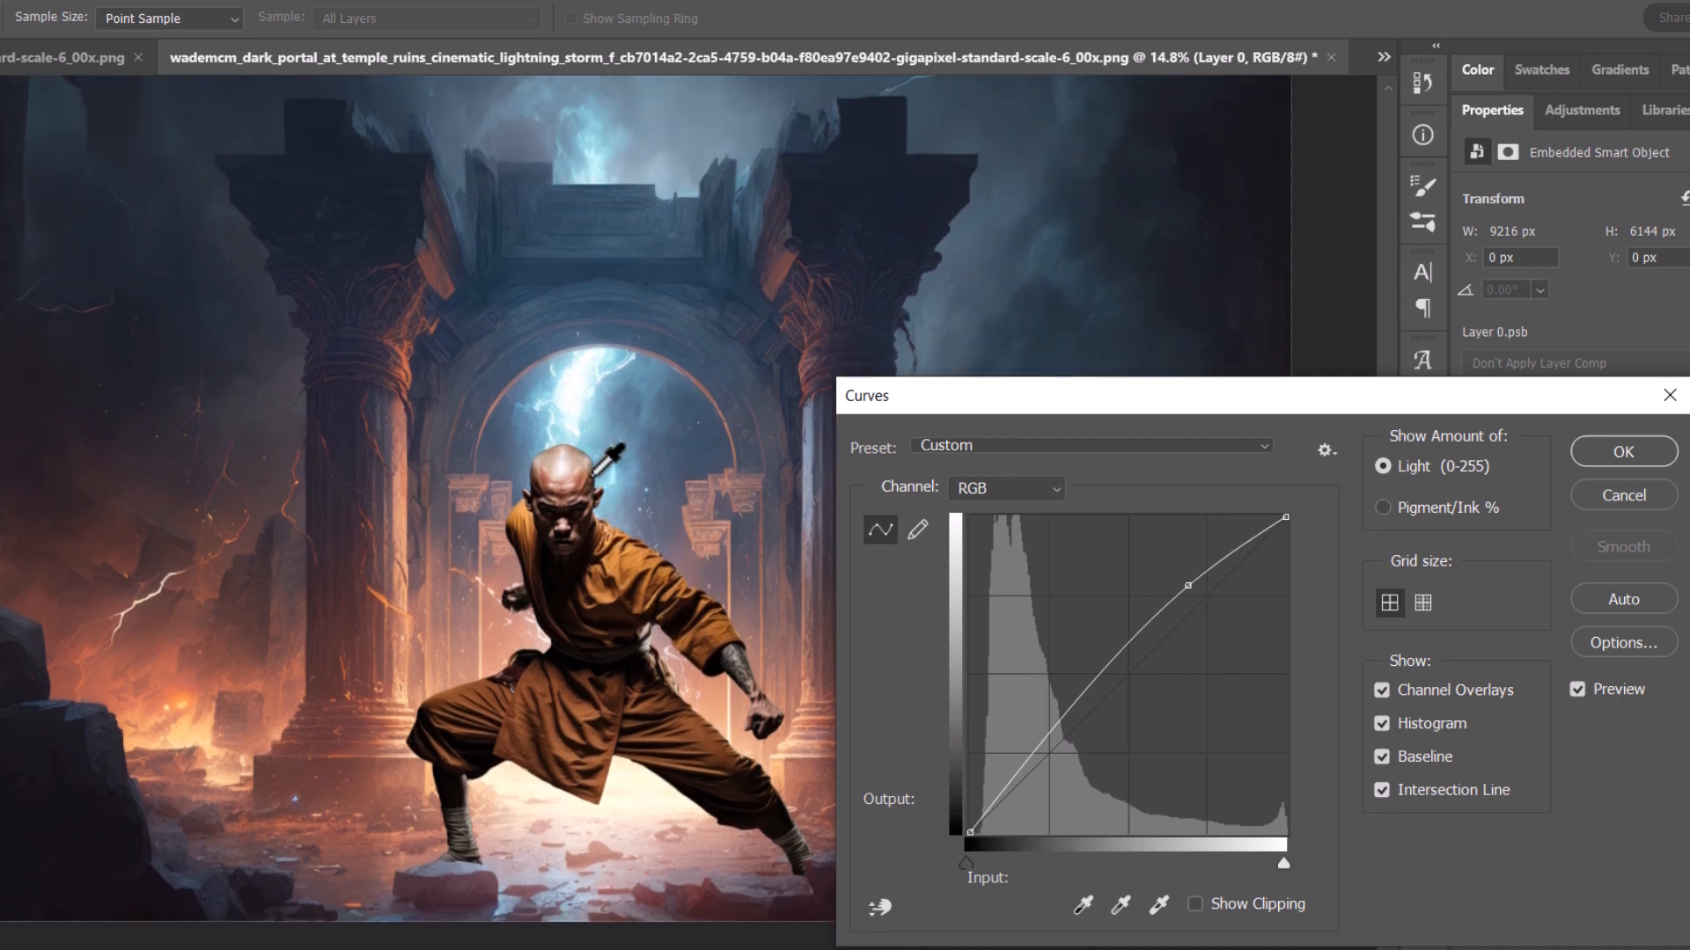
scroll(595, 475, "down", 2)
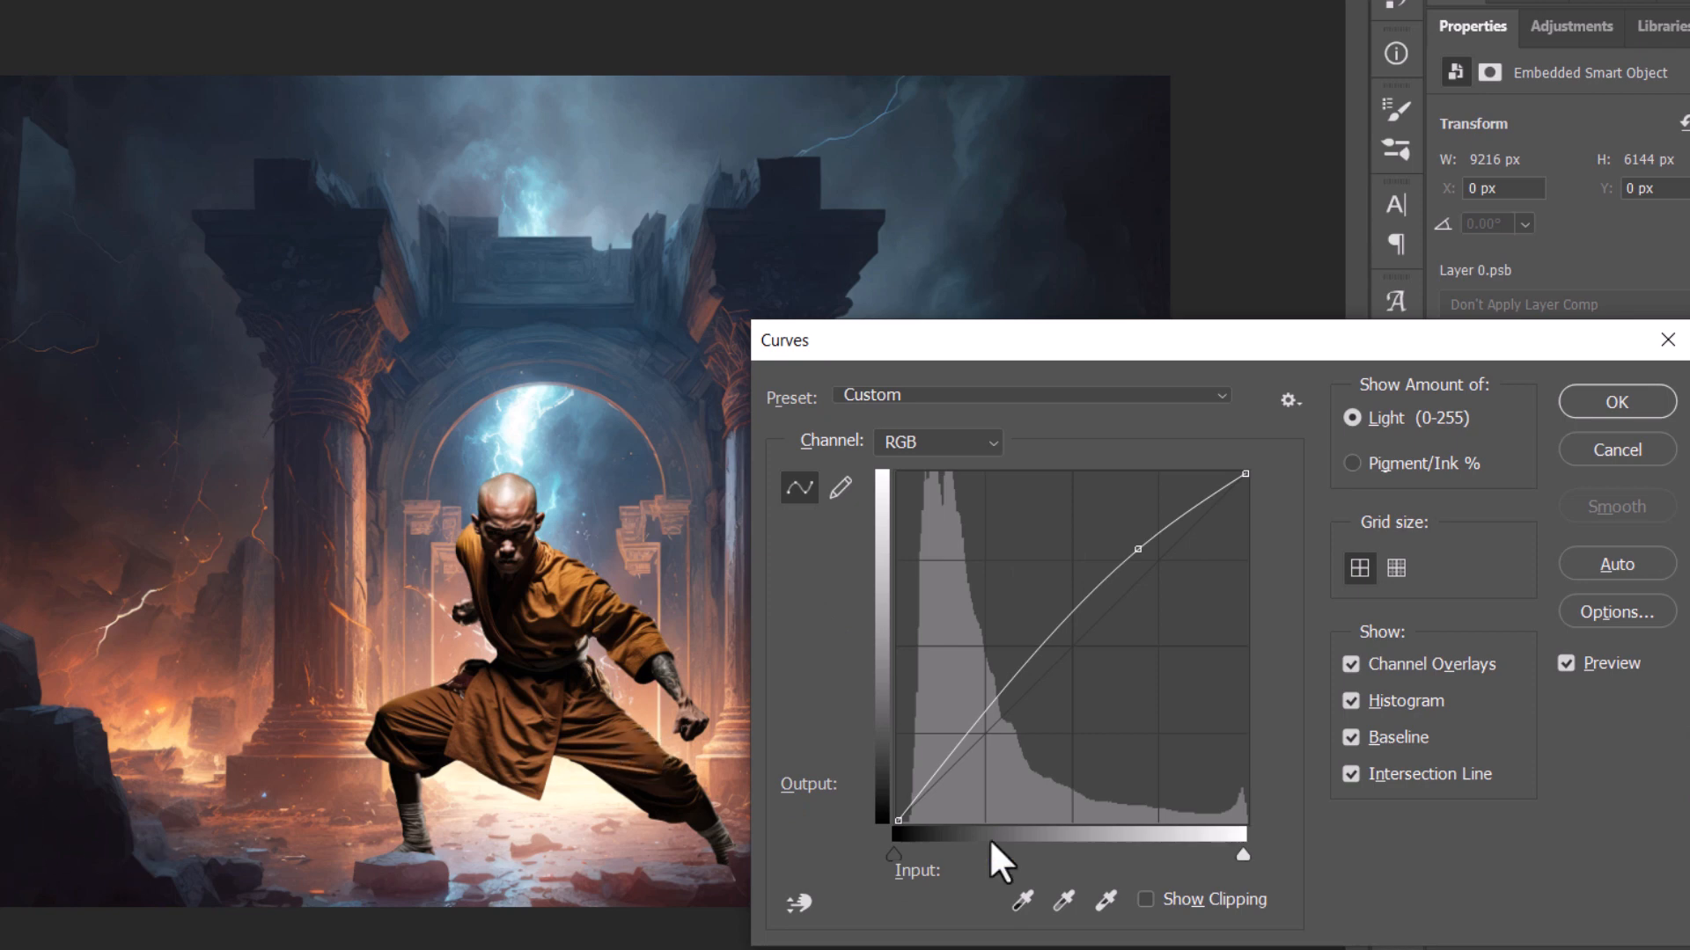
Step: Shape the RGB curve with points at input 56, output 50 and input 83, output 85, and set the black point to input 17
left_click_drag(1011, 690, 981, 772)
left_click_drag(1145, 554, 1131, 548)
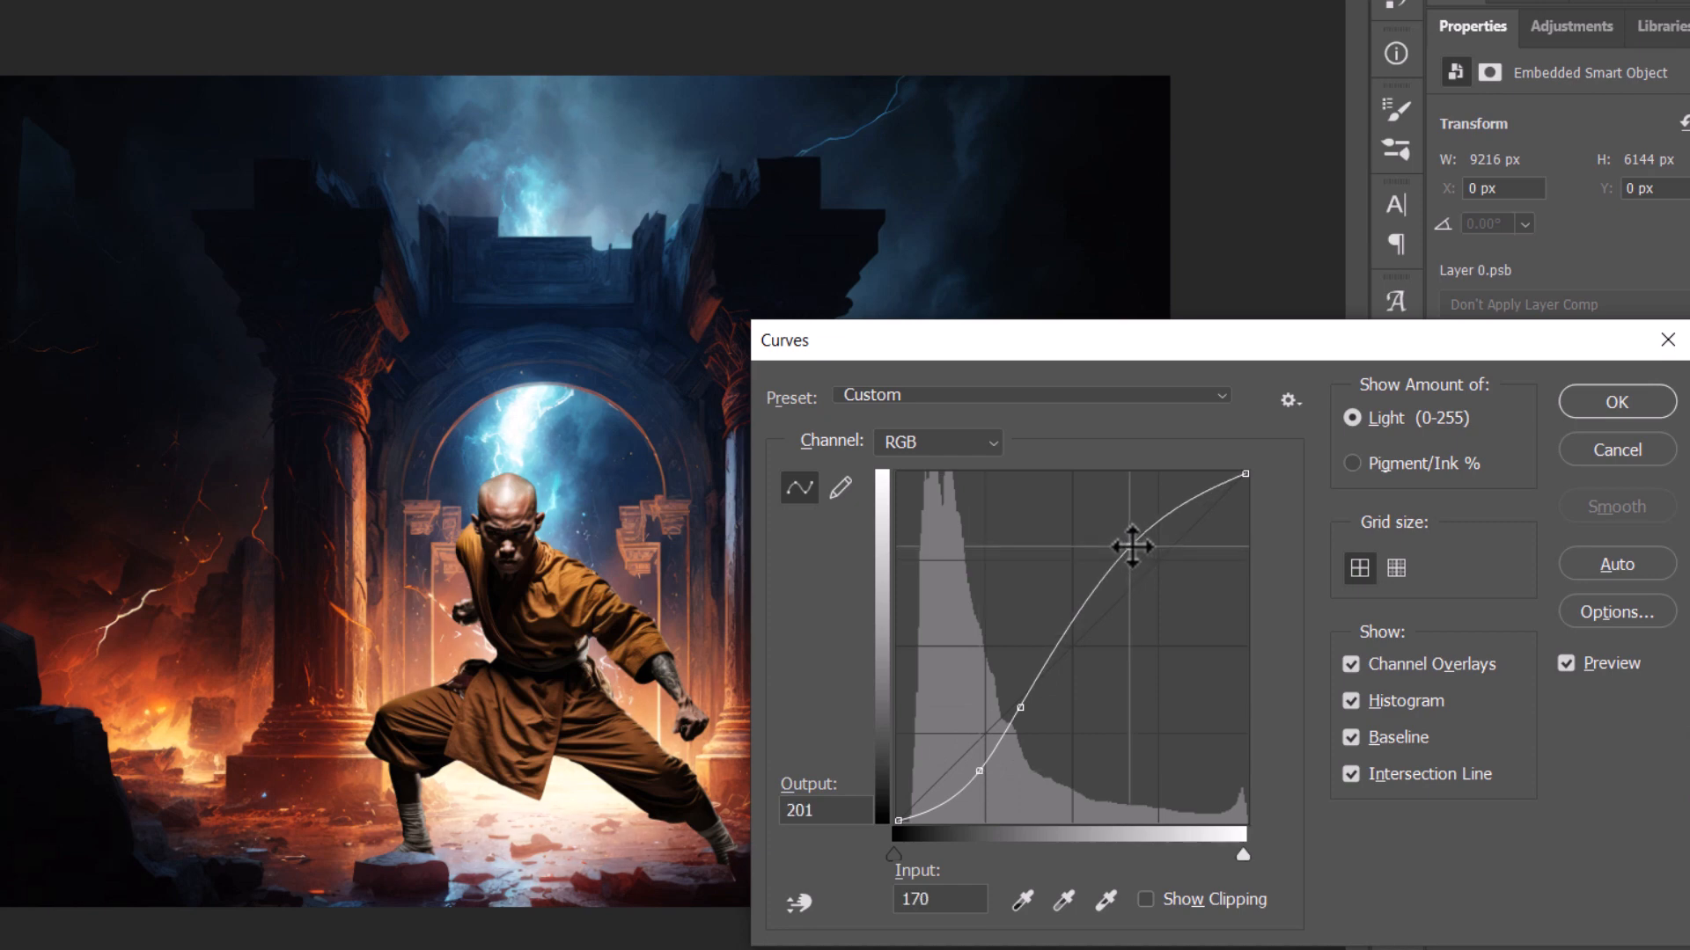
left_click(1012, 706)
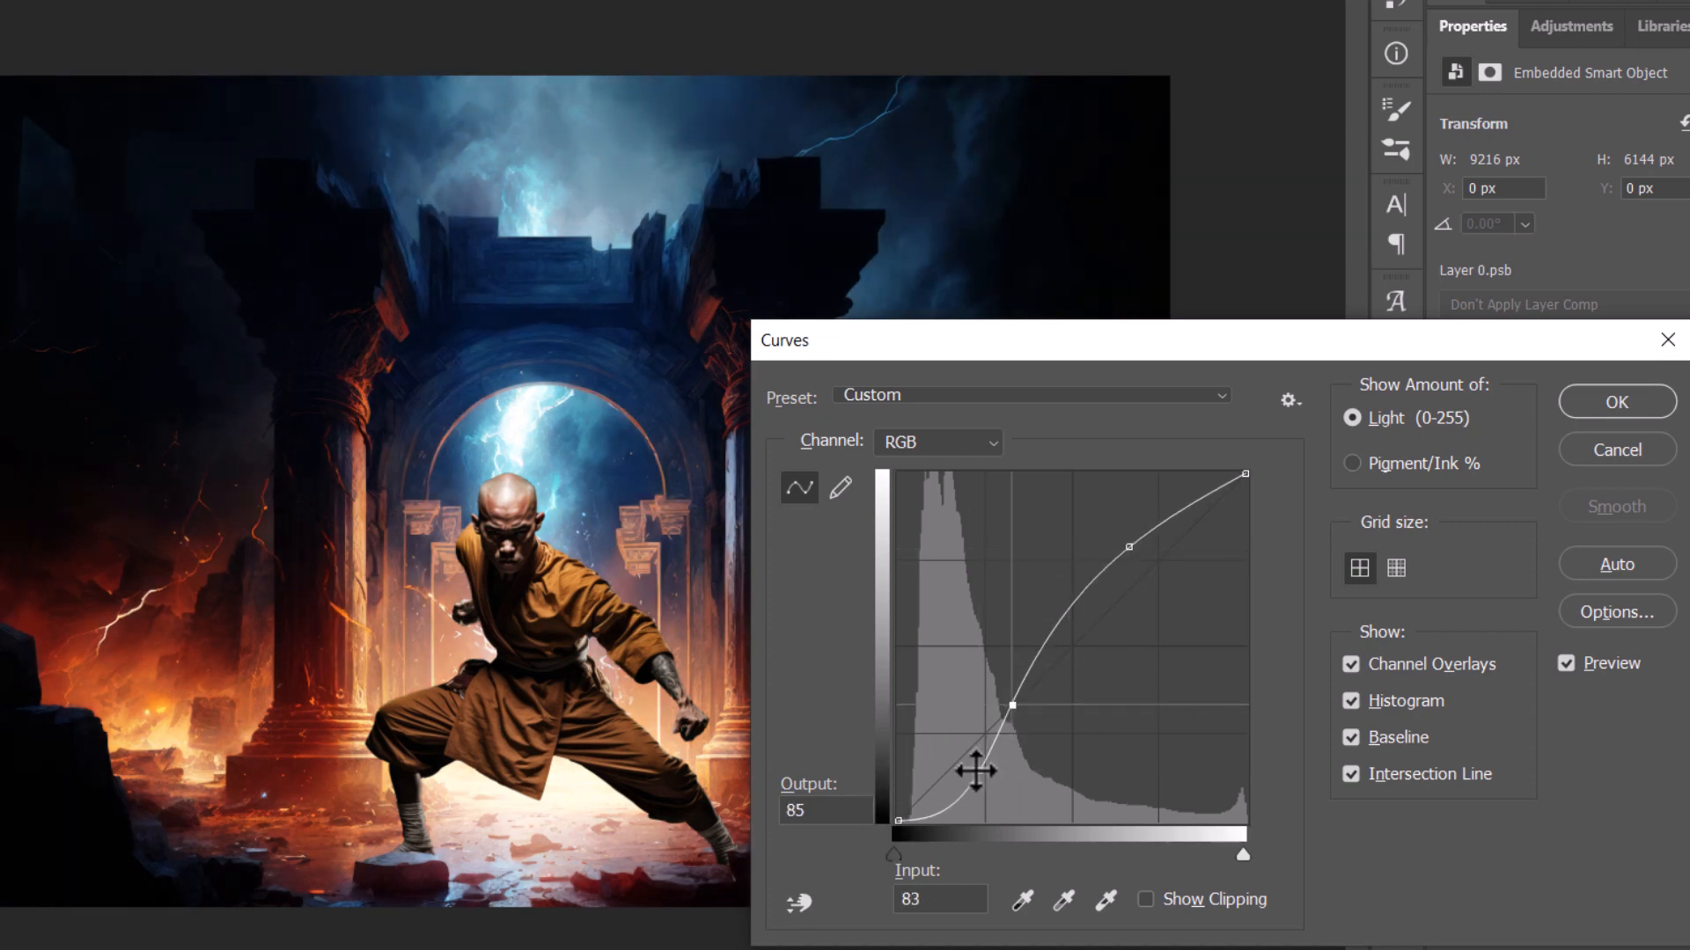
left_click_drag(975, 771, 975, 754)
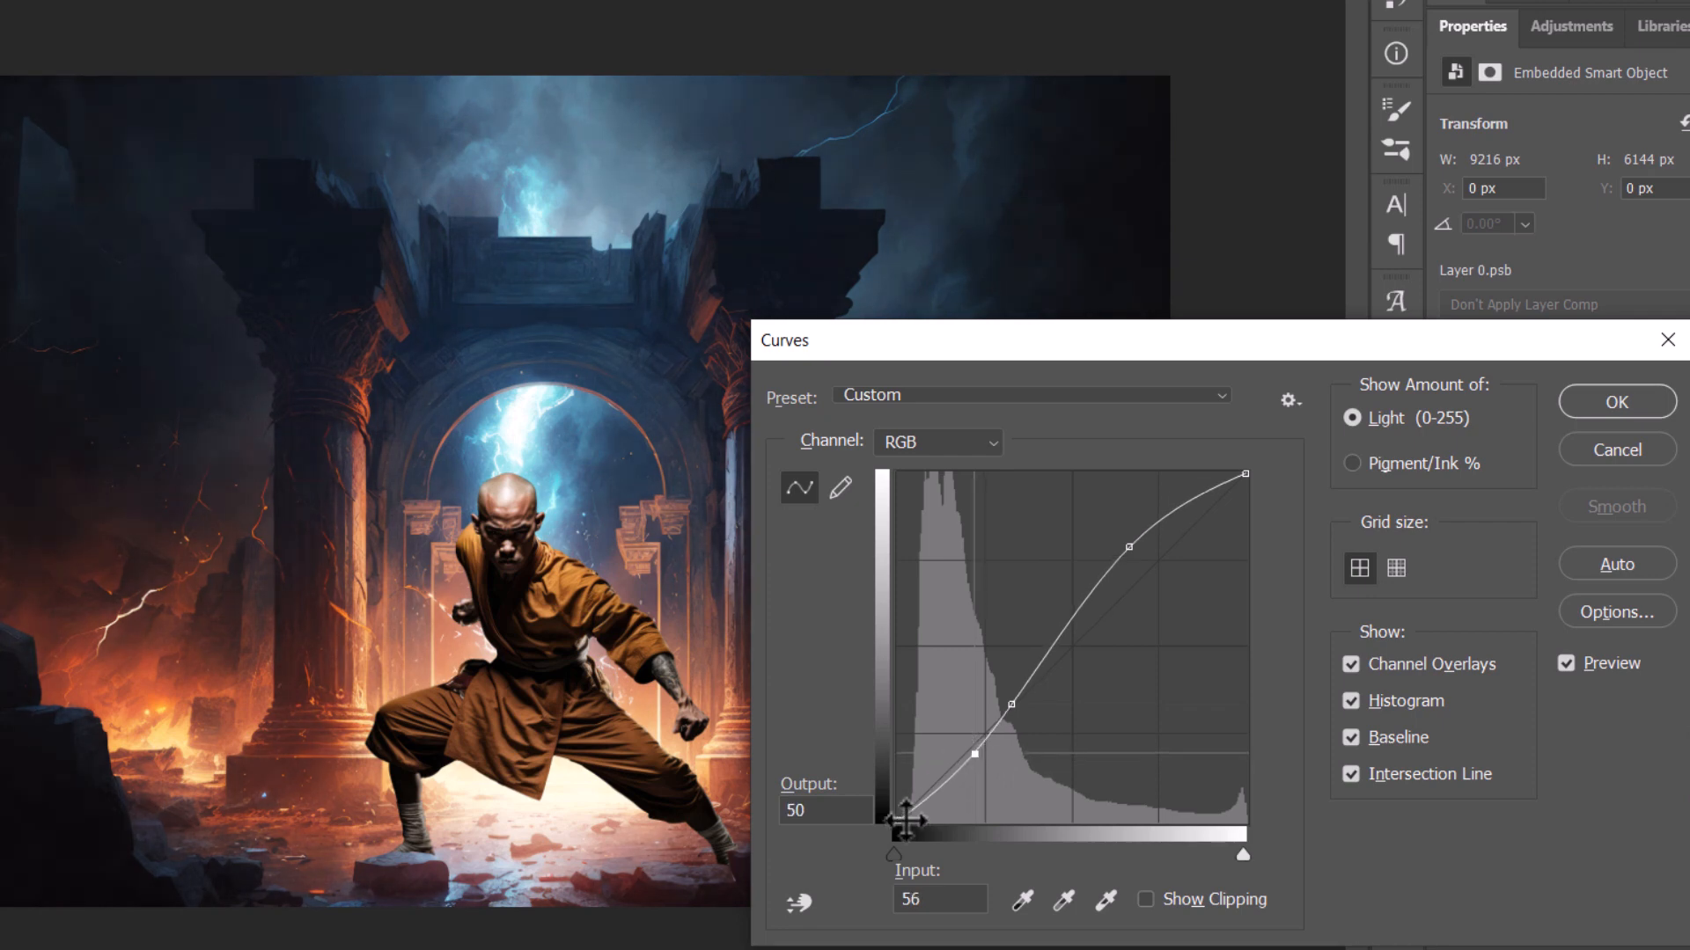
left_click_drag(906, 820, 932, 819)
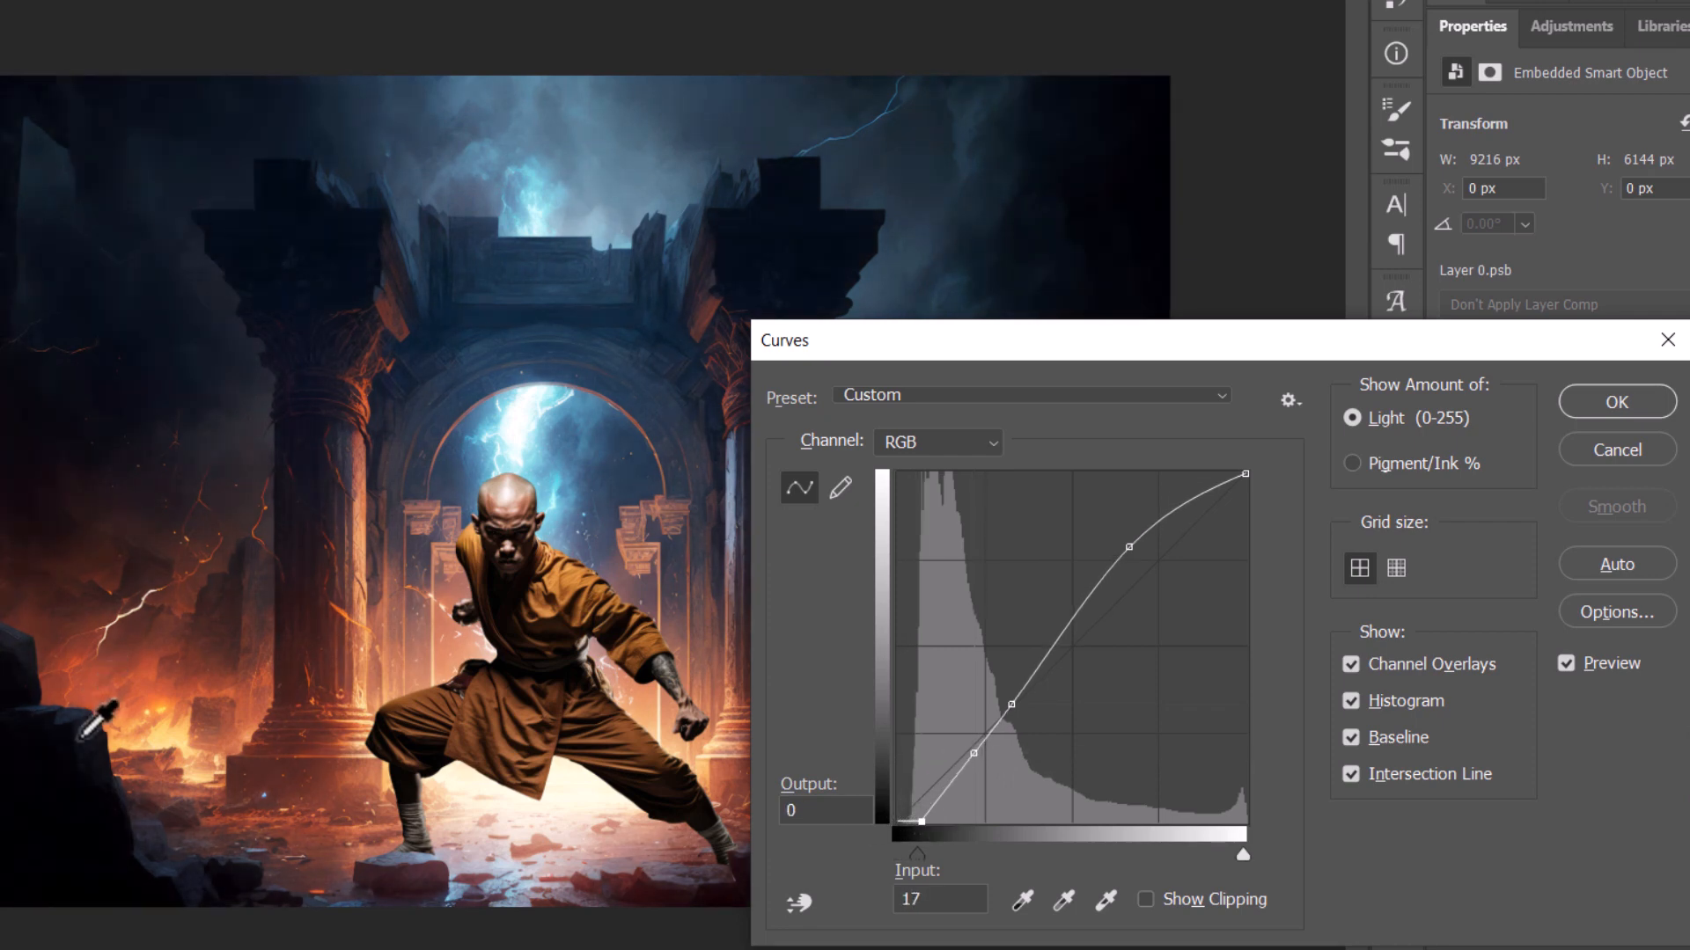
Step: Refine the shadow and midtone curve points, set the upper point to input 173, output 201, and apply the Curves adjustment
left_click_drag(974, 754, 1018, 702)
left_click_drag(1132, 548, 1132, 551)
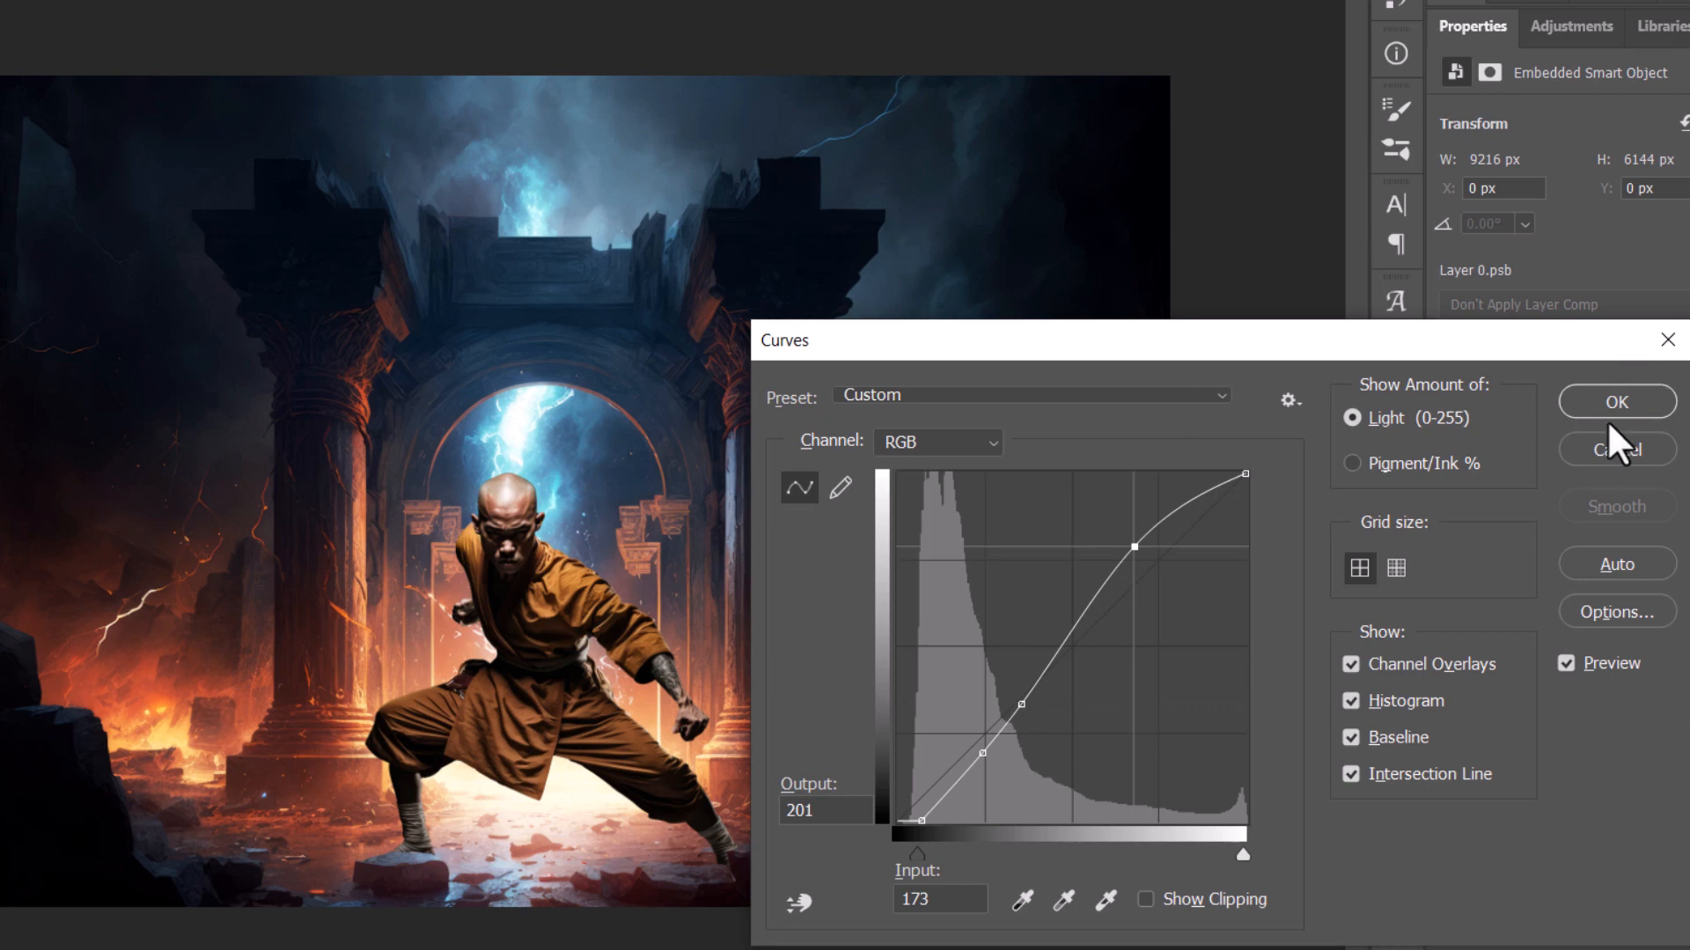
left_click(992, 755)
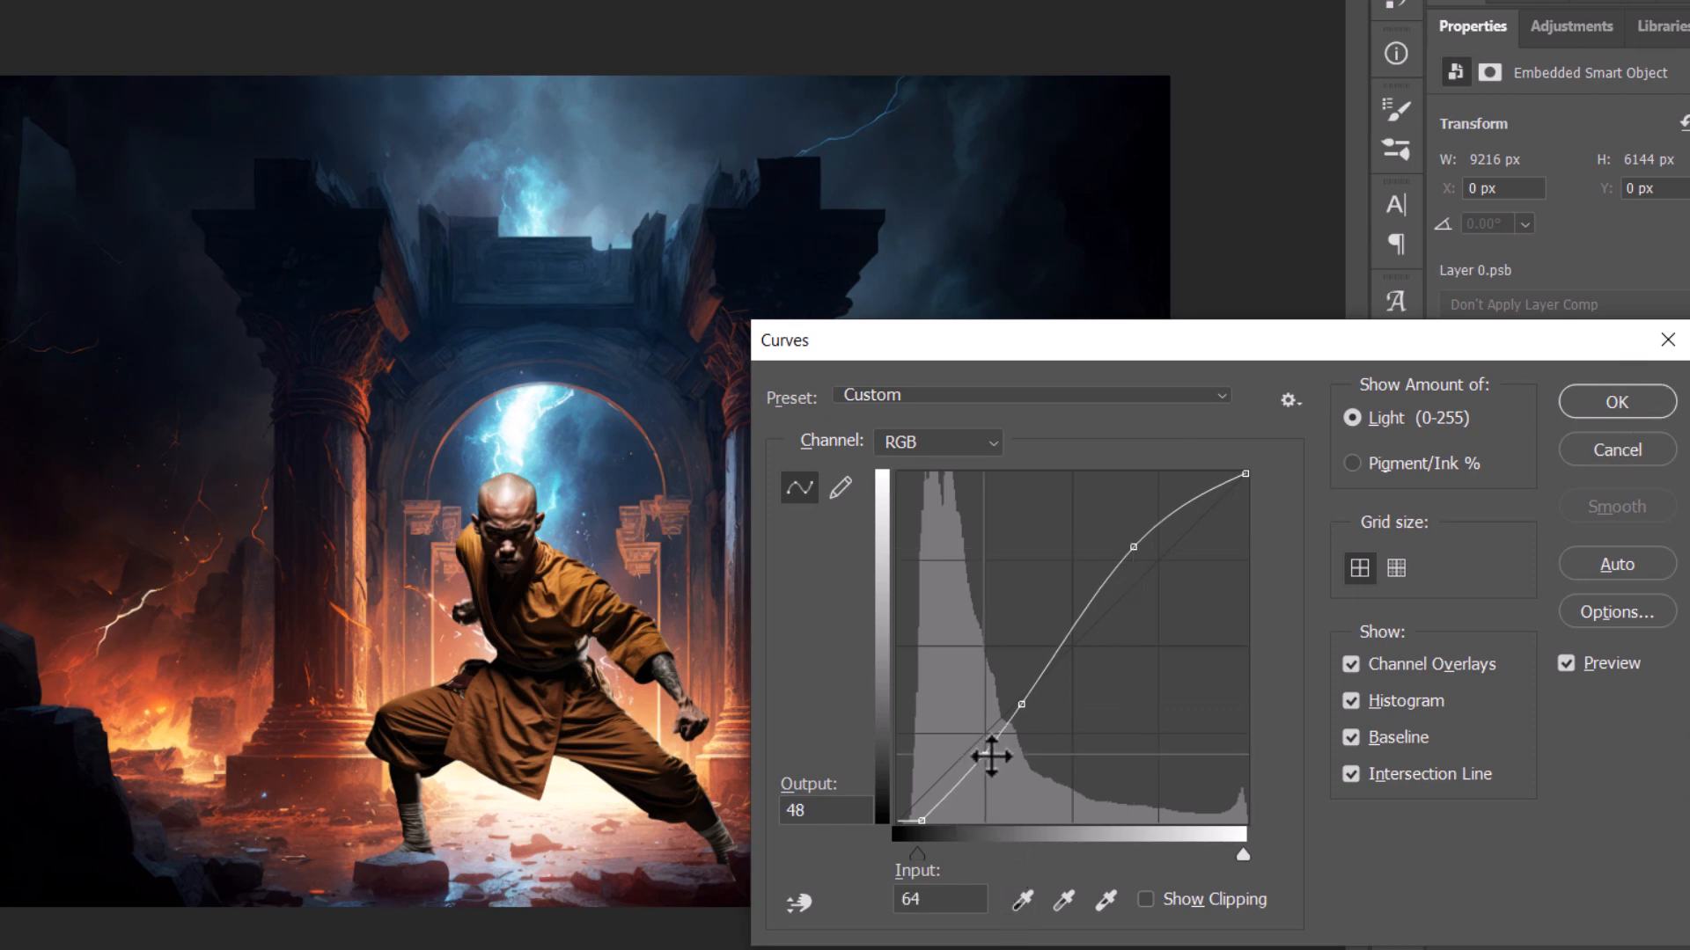
key("Return")
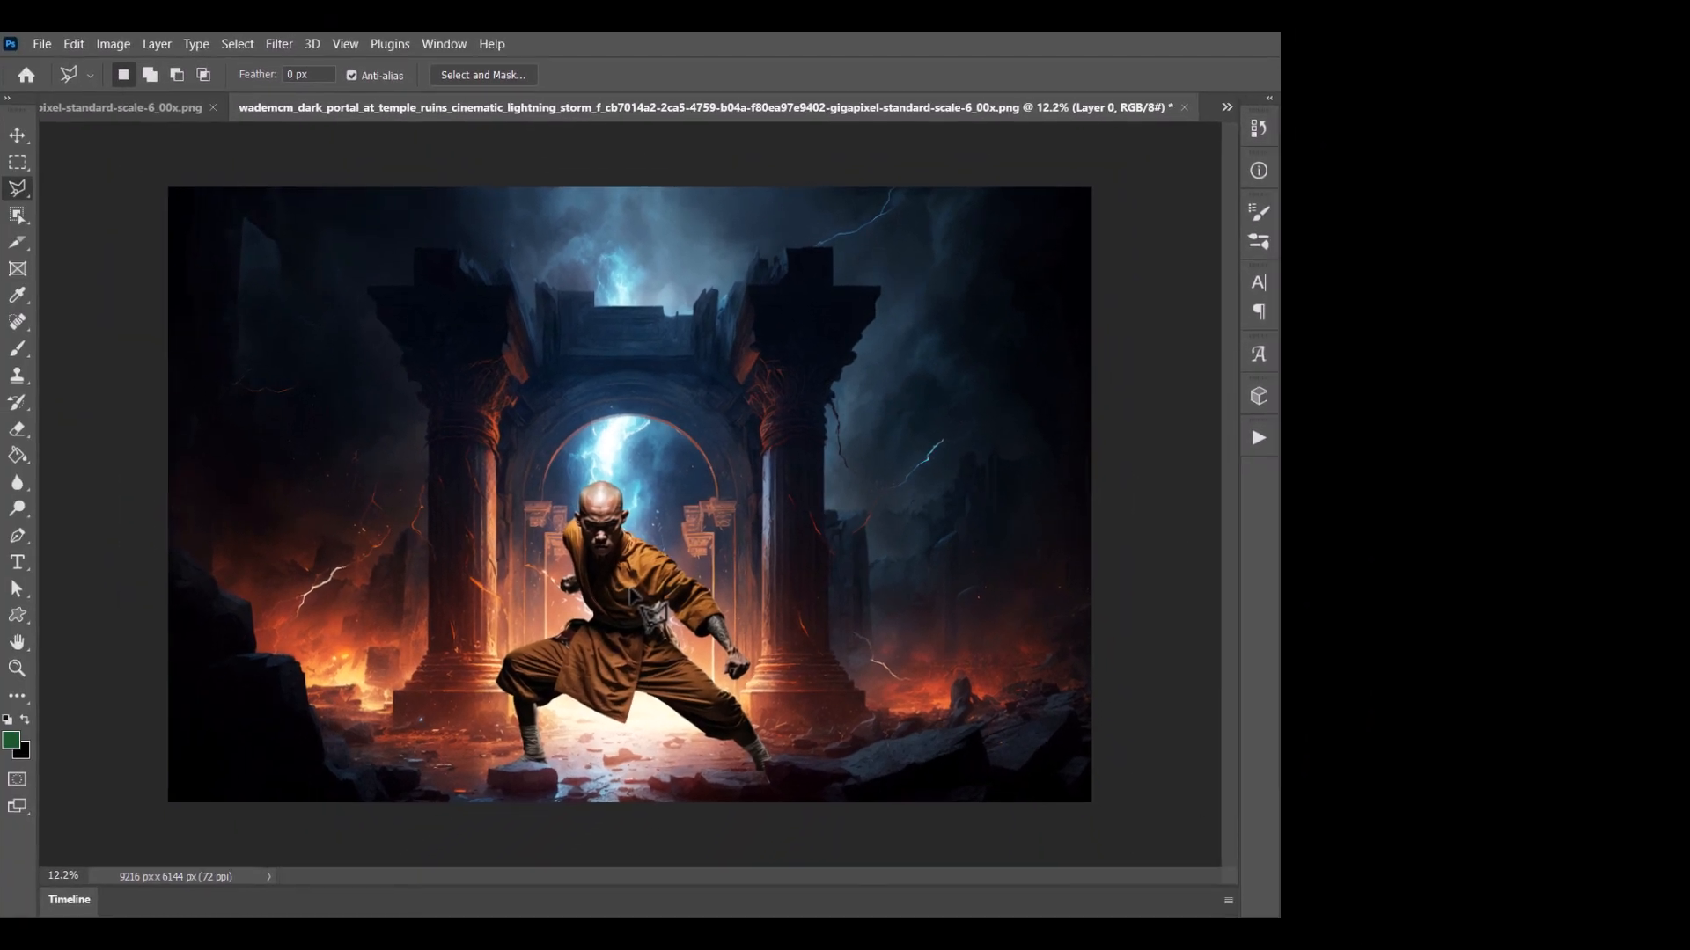
Step: Paste the copied fireball image into the temple composite and place its layer above the monk's Group 1 layer
left_click(546, 616)
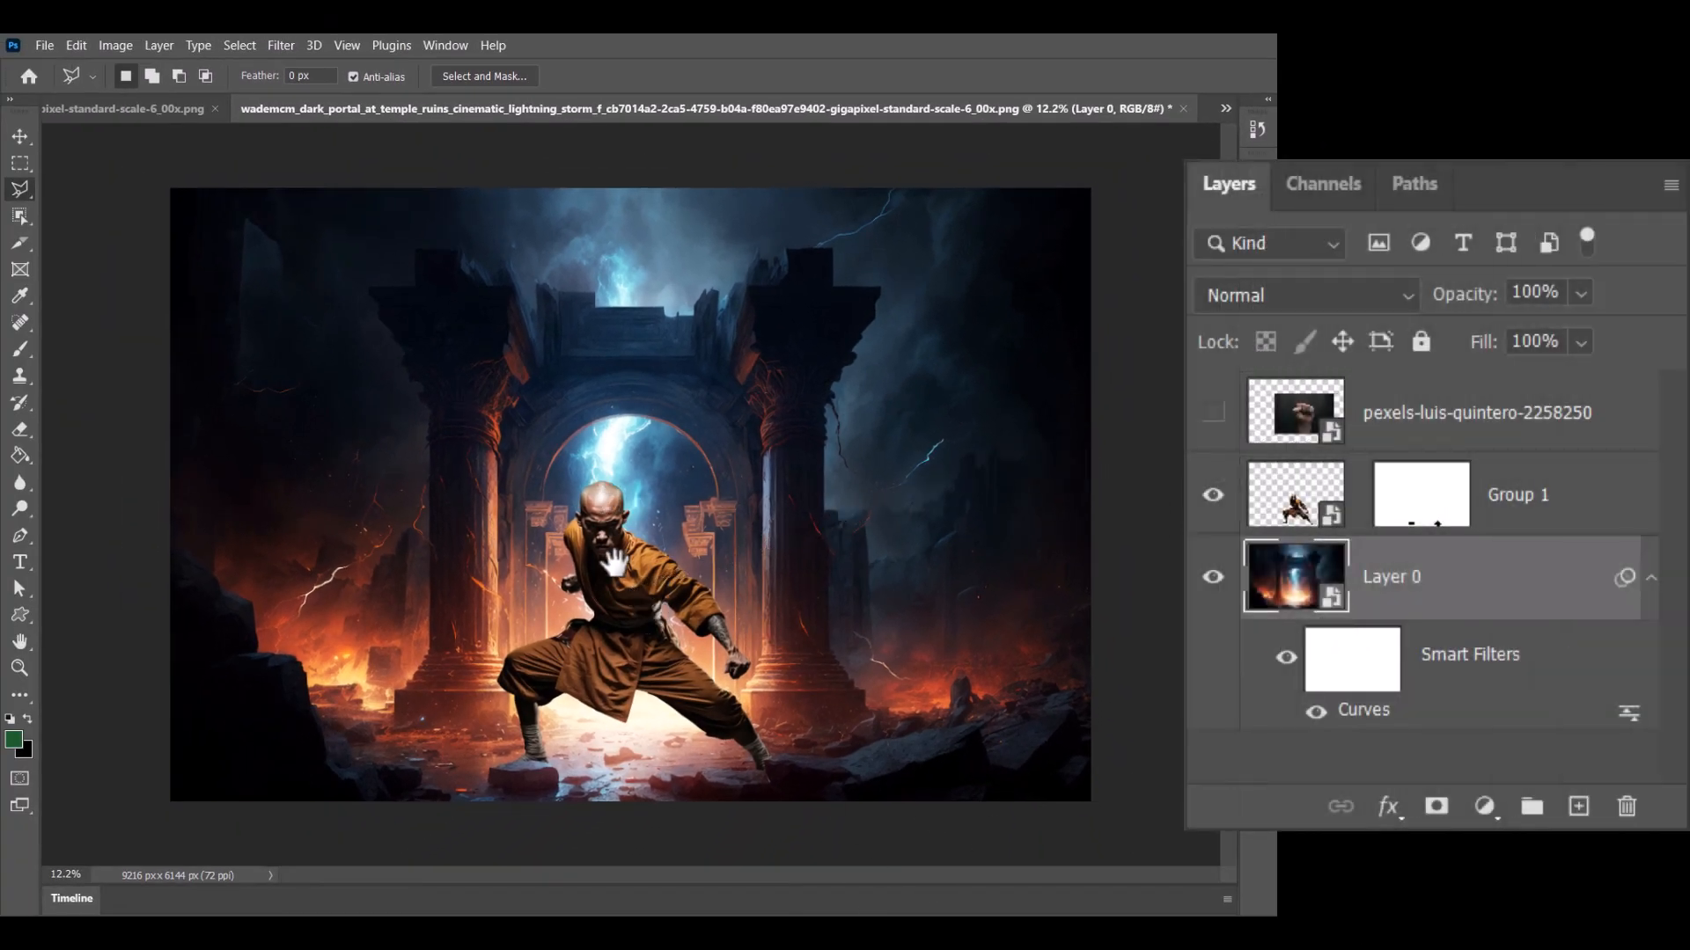
scroll(619, 596, "up", 2)
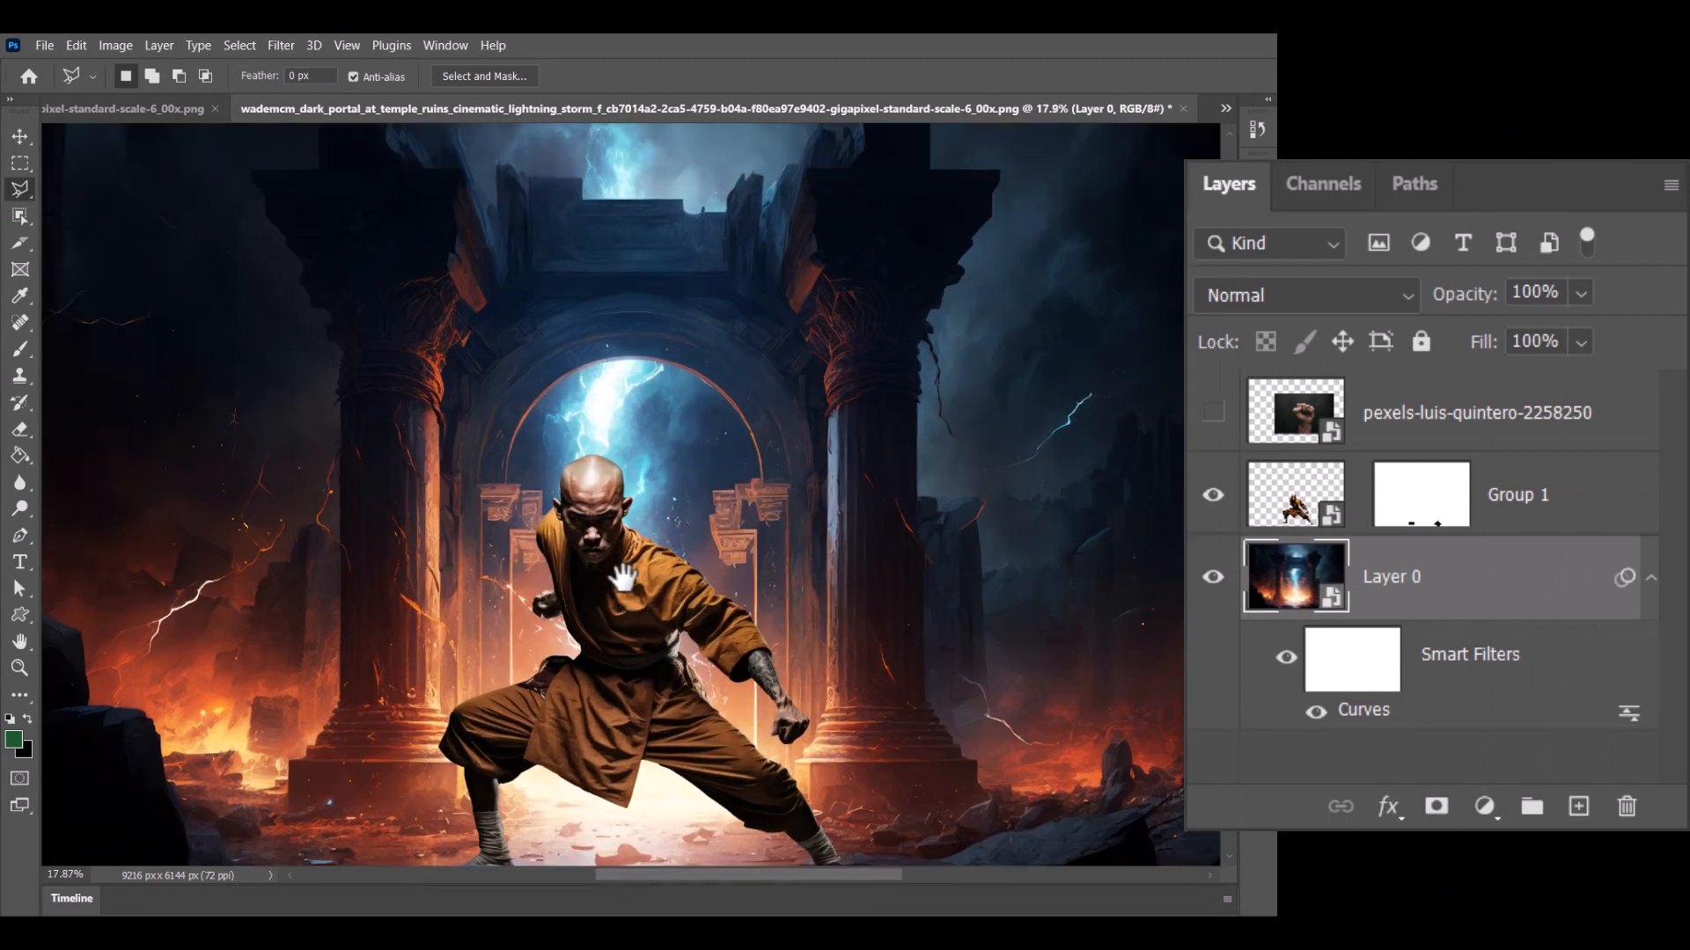
left_click_drag(623, 578, 638, 450)
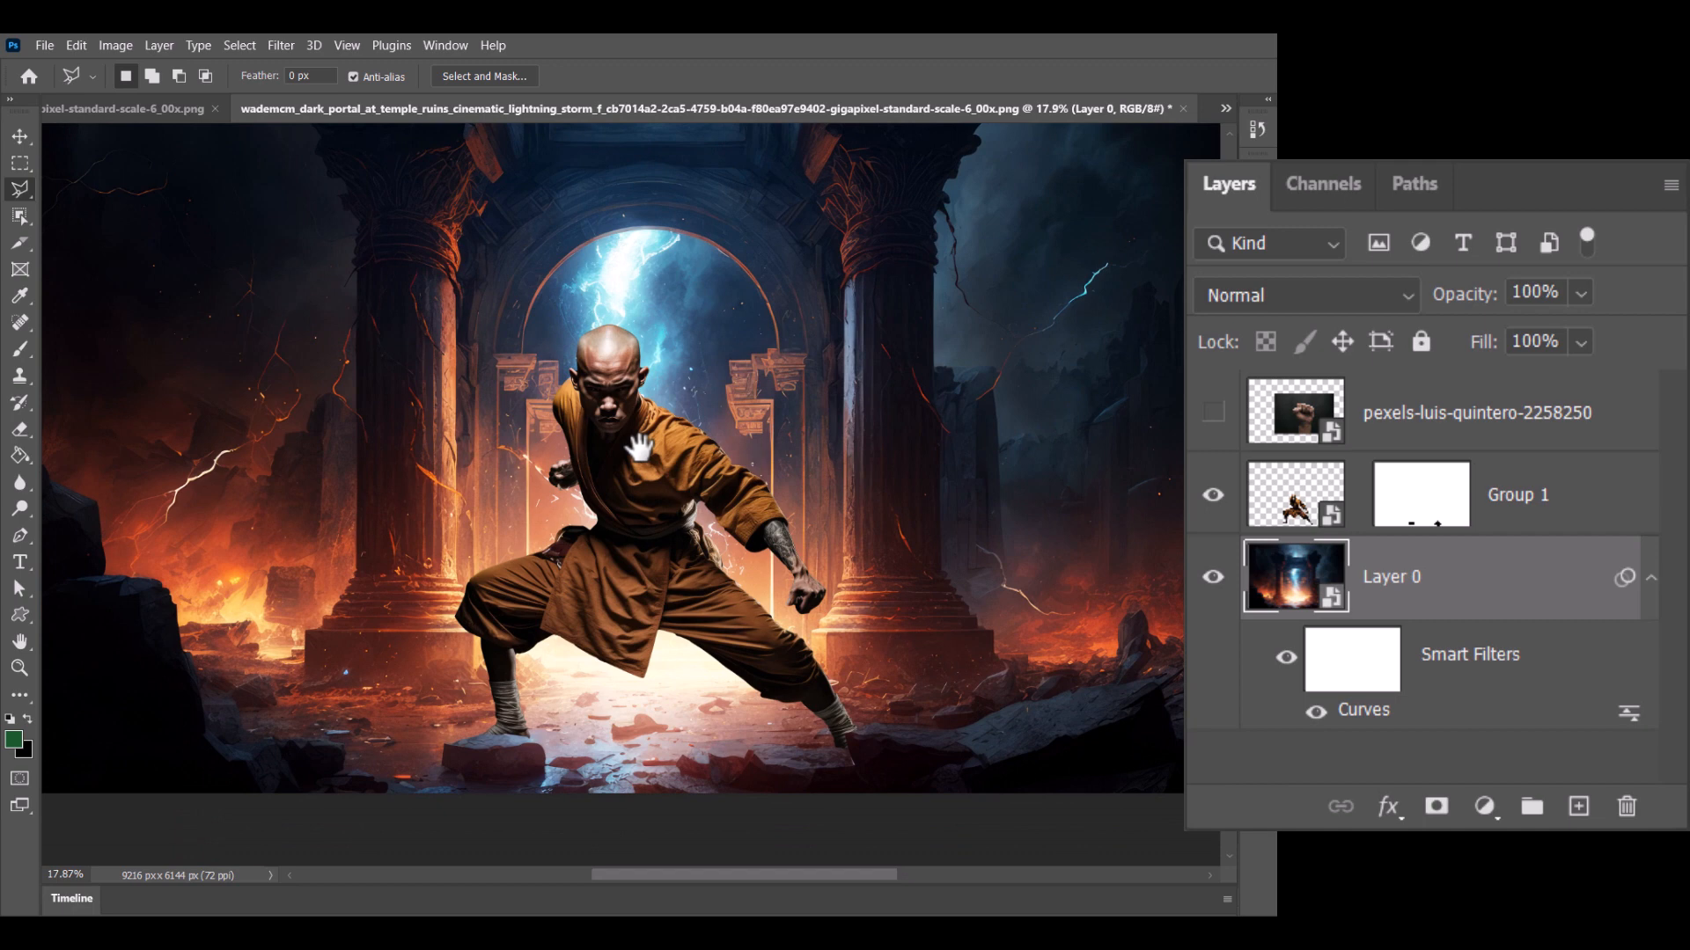
key("ctrl+Tab")
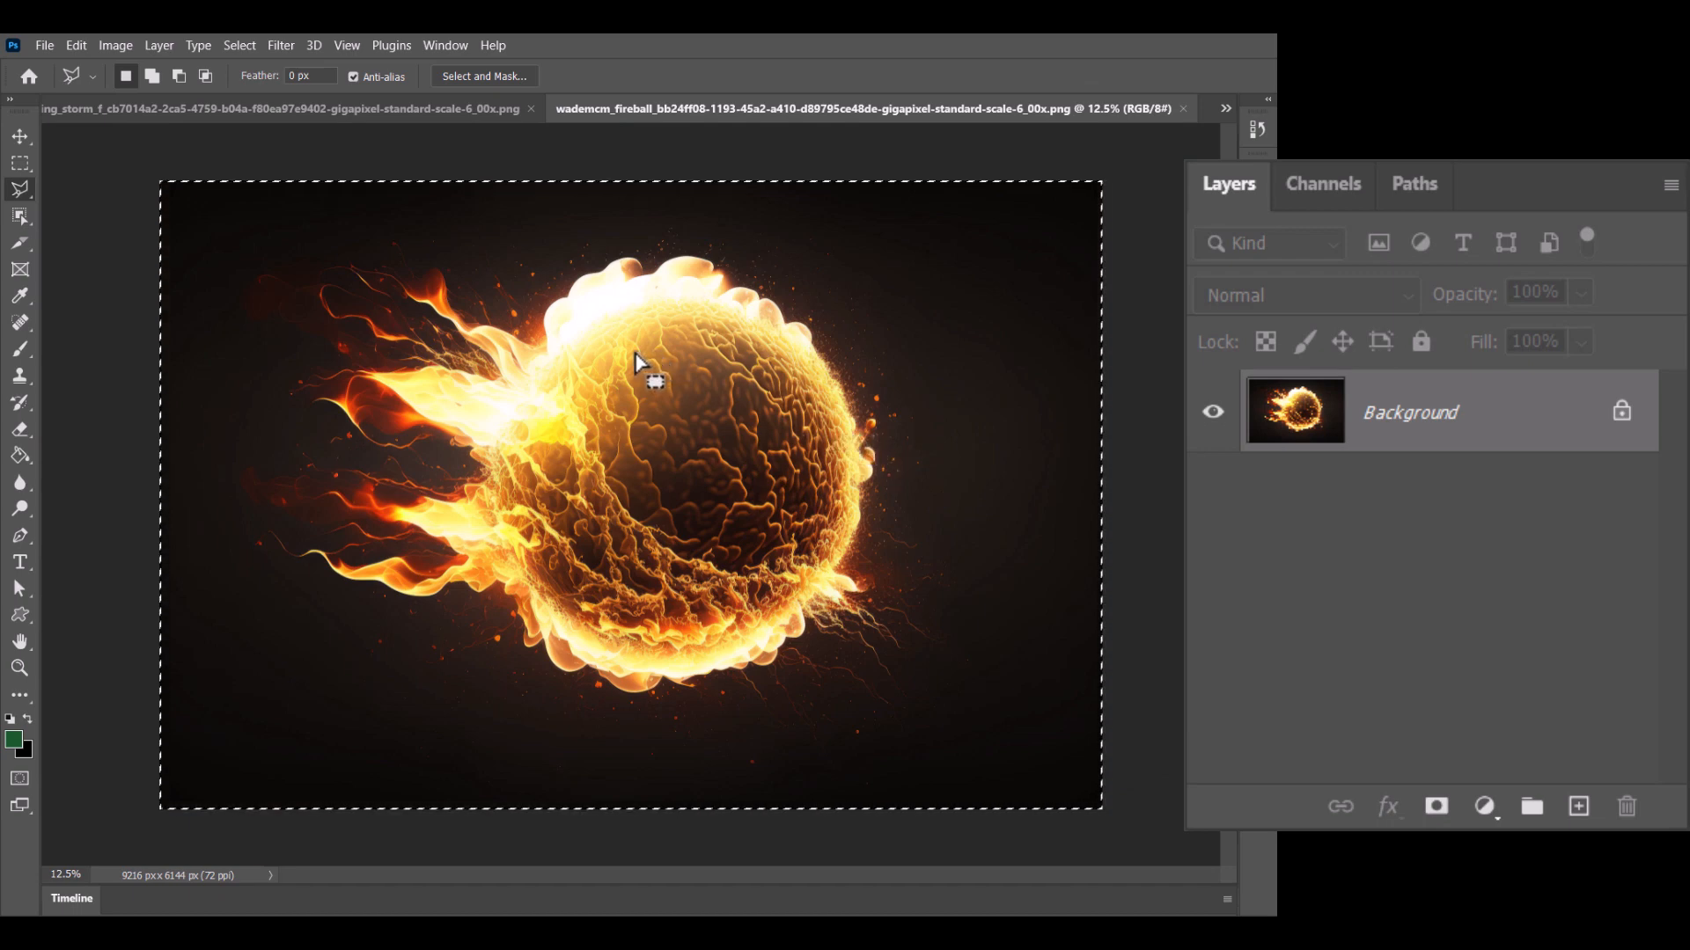
key("ctrl+shift+Tab")
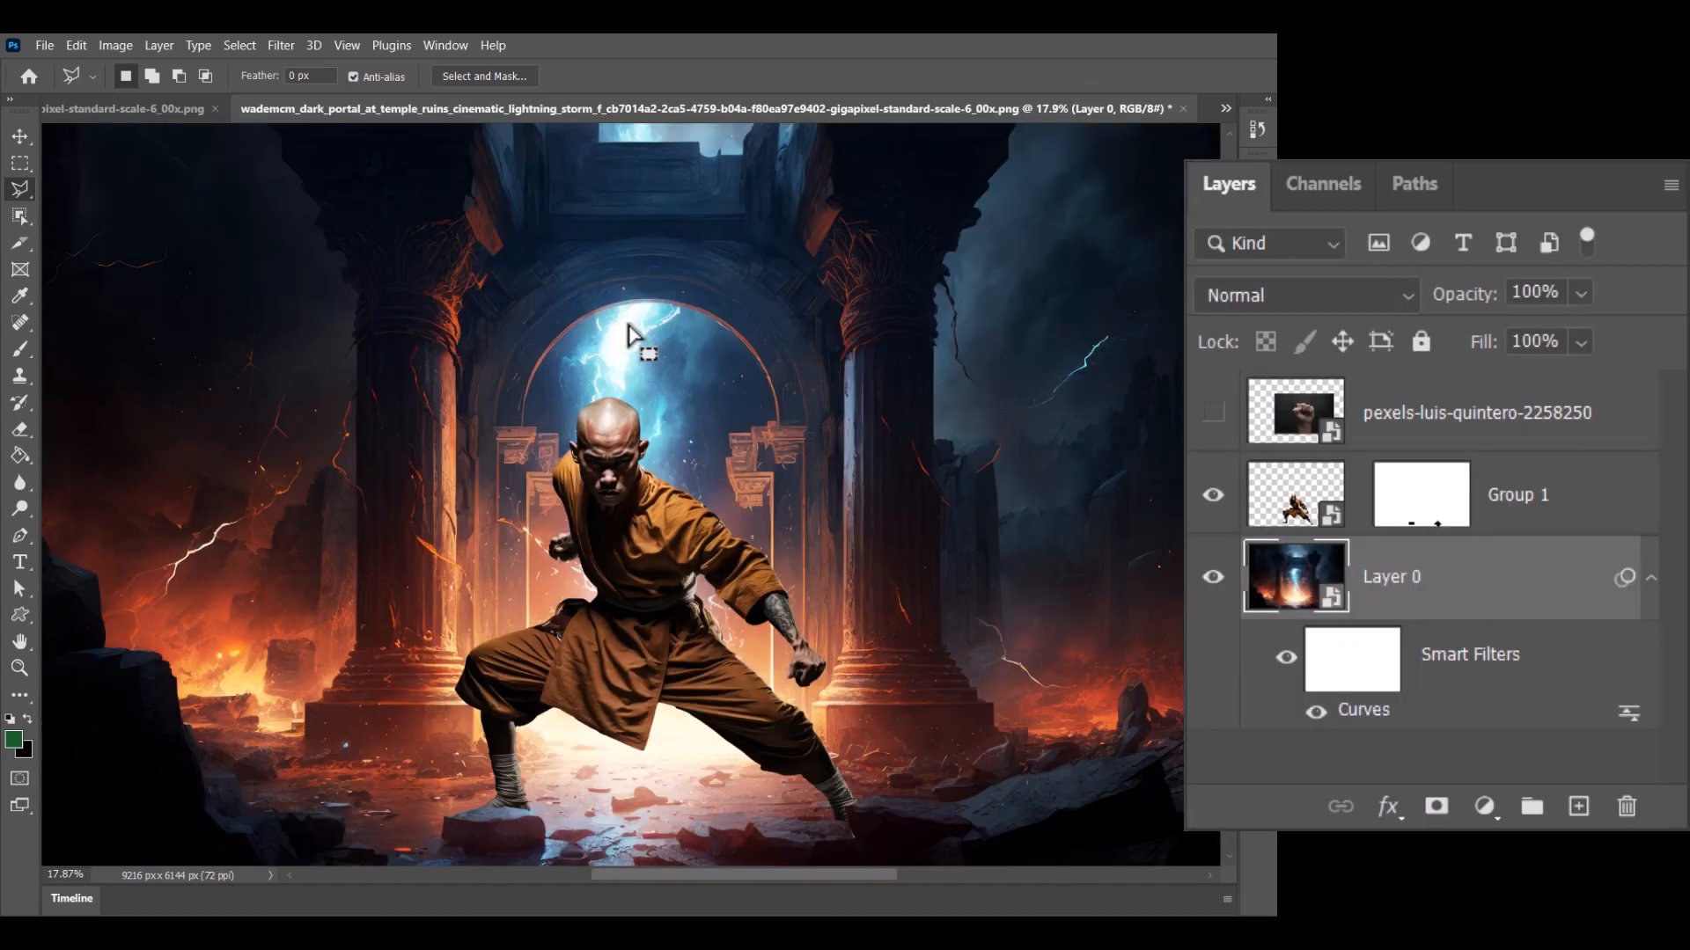
key("ctrl+v")
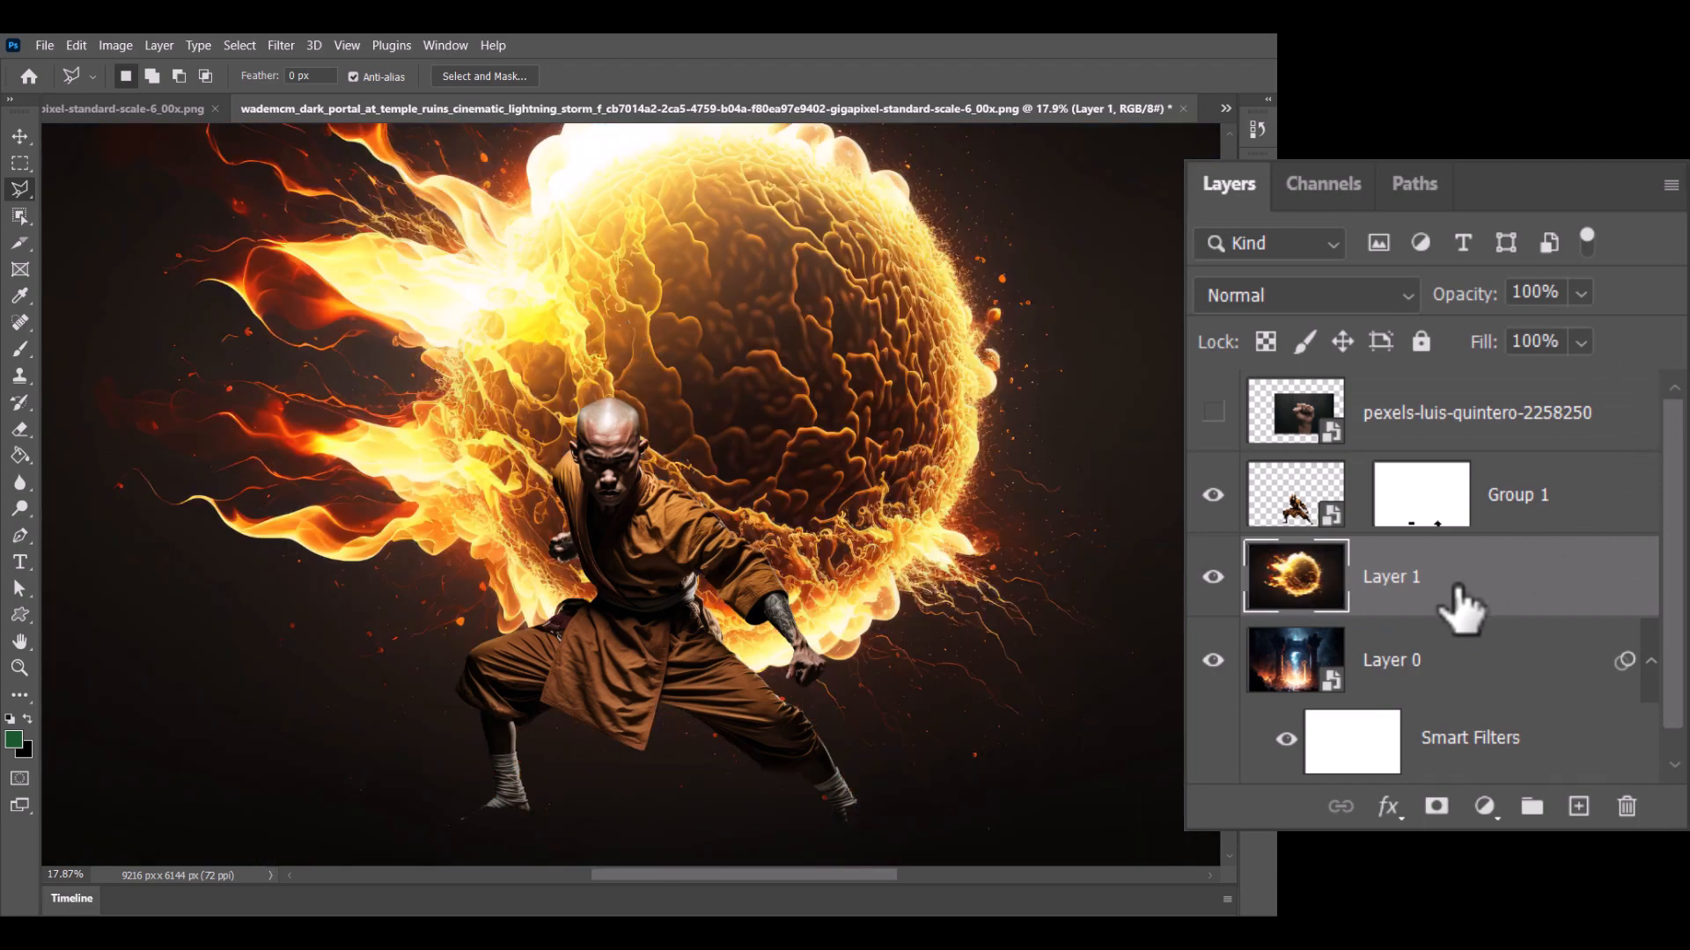
left_click_drag(1463, 575, 1487, 454)
Step: Scale the fireball layer down to 13.25% with Free Transform and bring it next to the monk's lowered fist
scroll(733, 484, "down", 2)
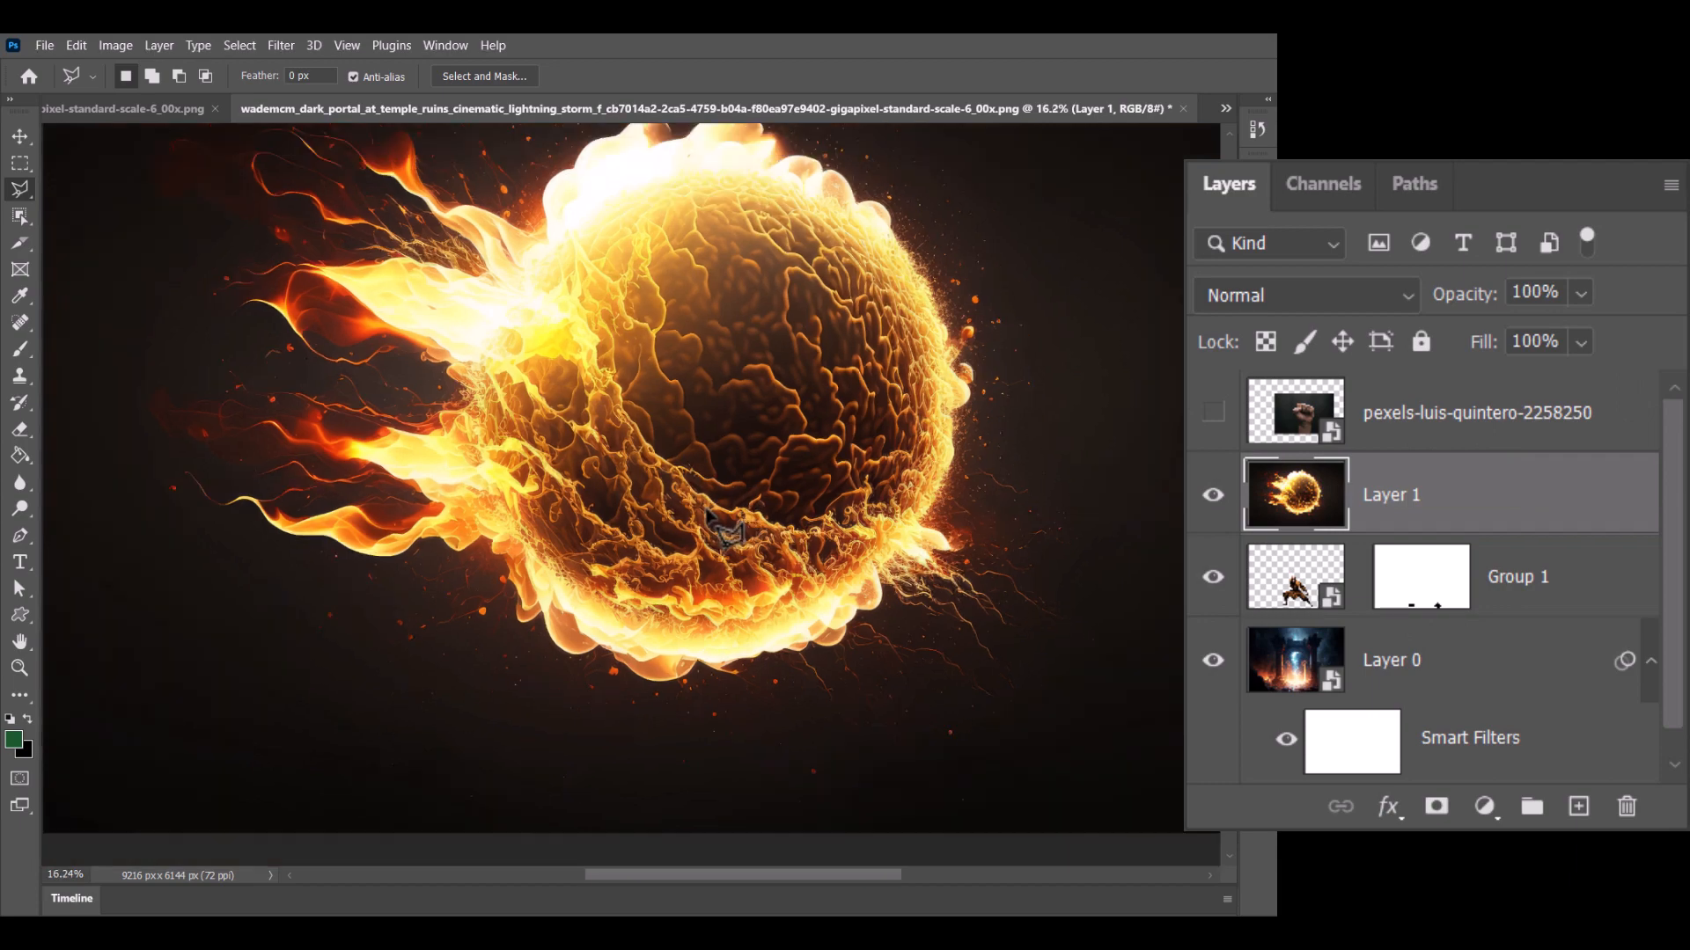
key("ctrl+t")
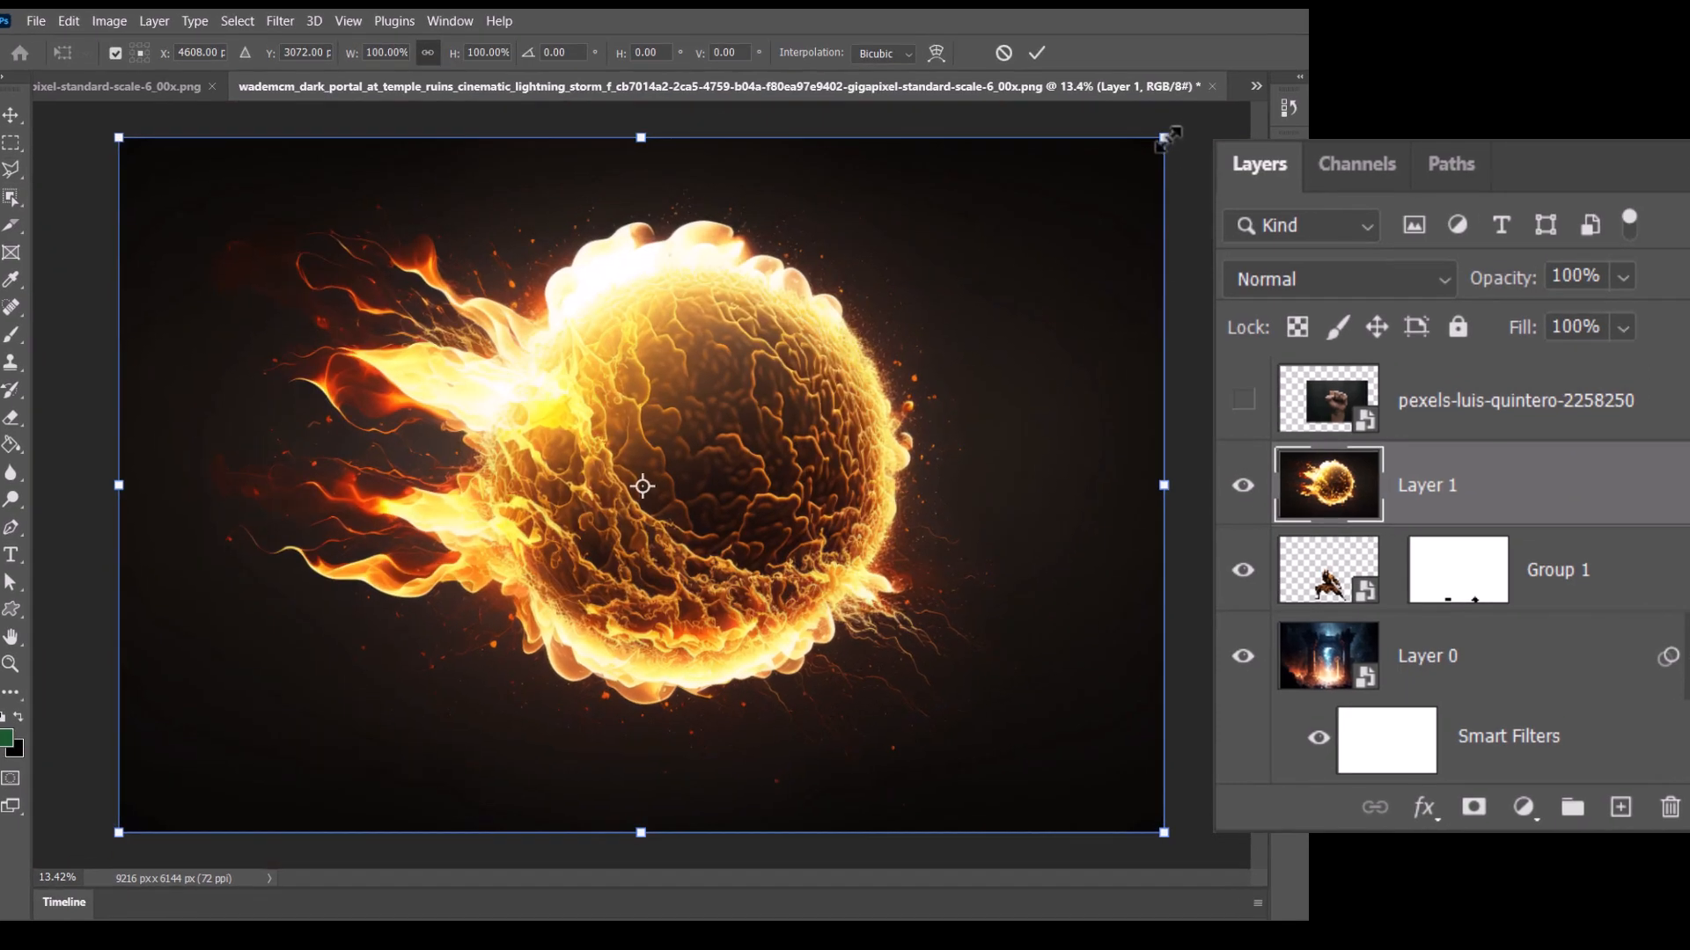
left_click_drag(1137, 158, 494, 687)
left_click_drag(616, 616, 493, 563)
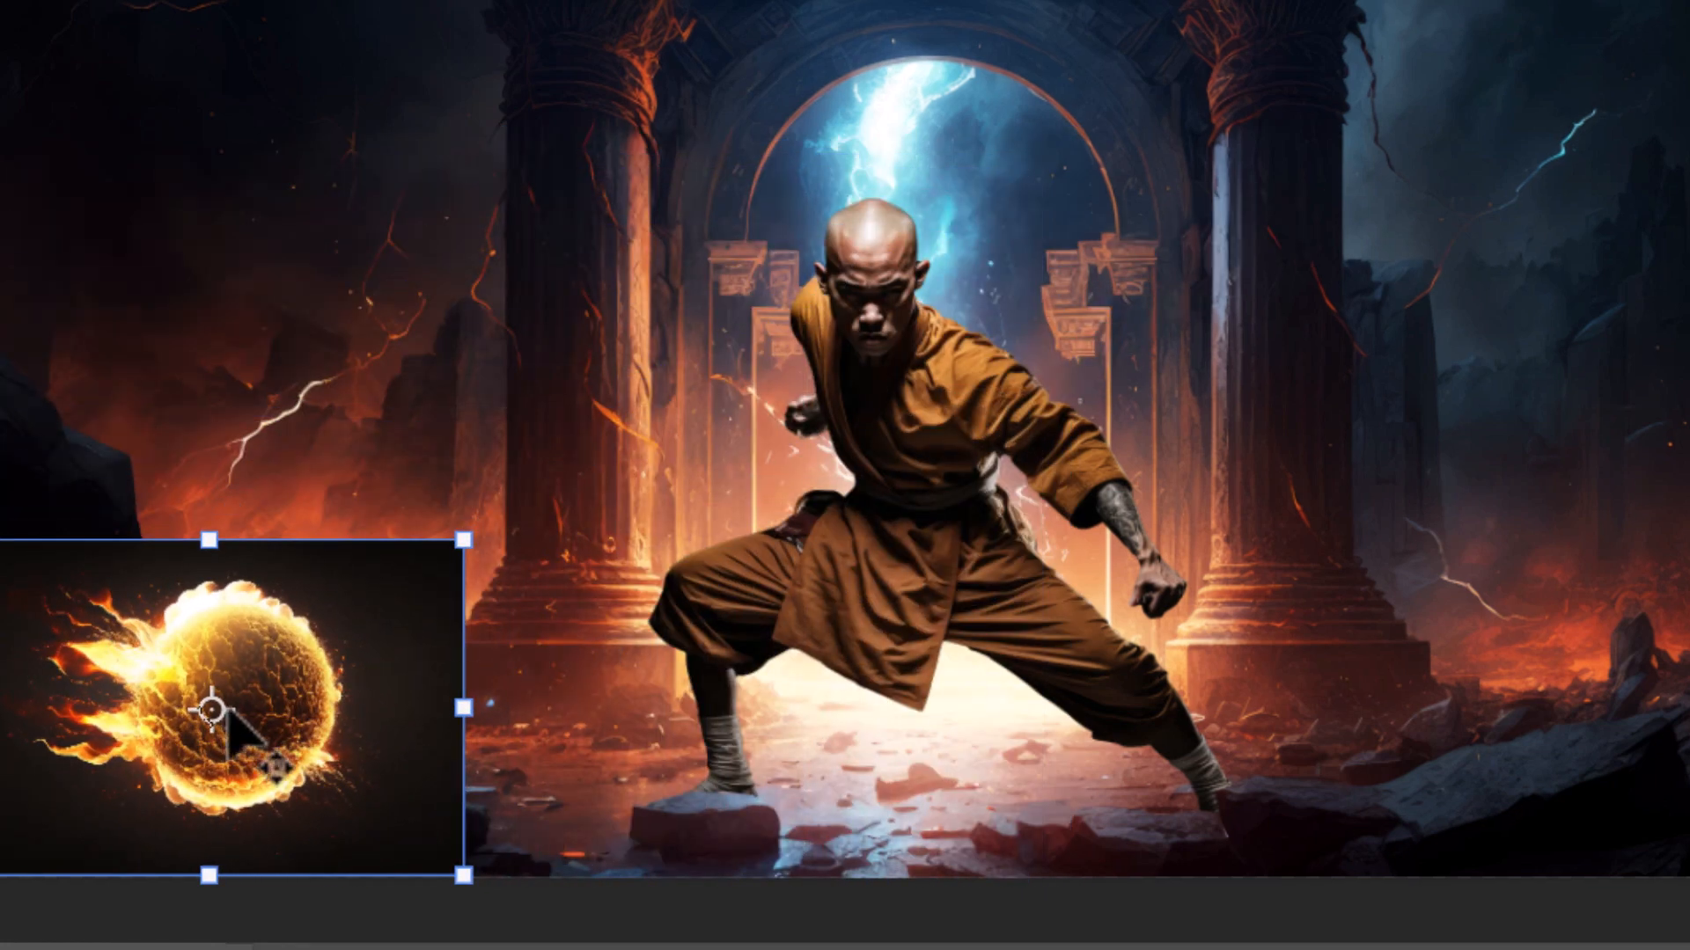
left_click_drag(227, 709, 973, 572)
left_click_drag(449, 572, 215, 705)
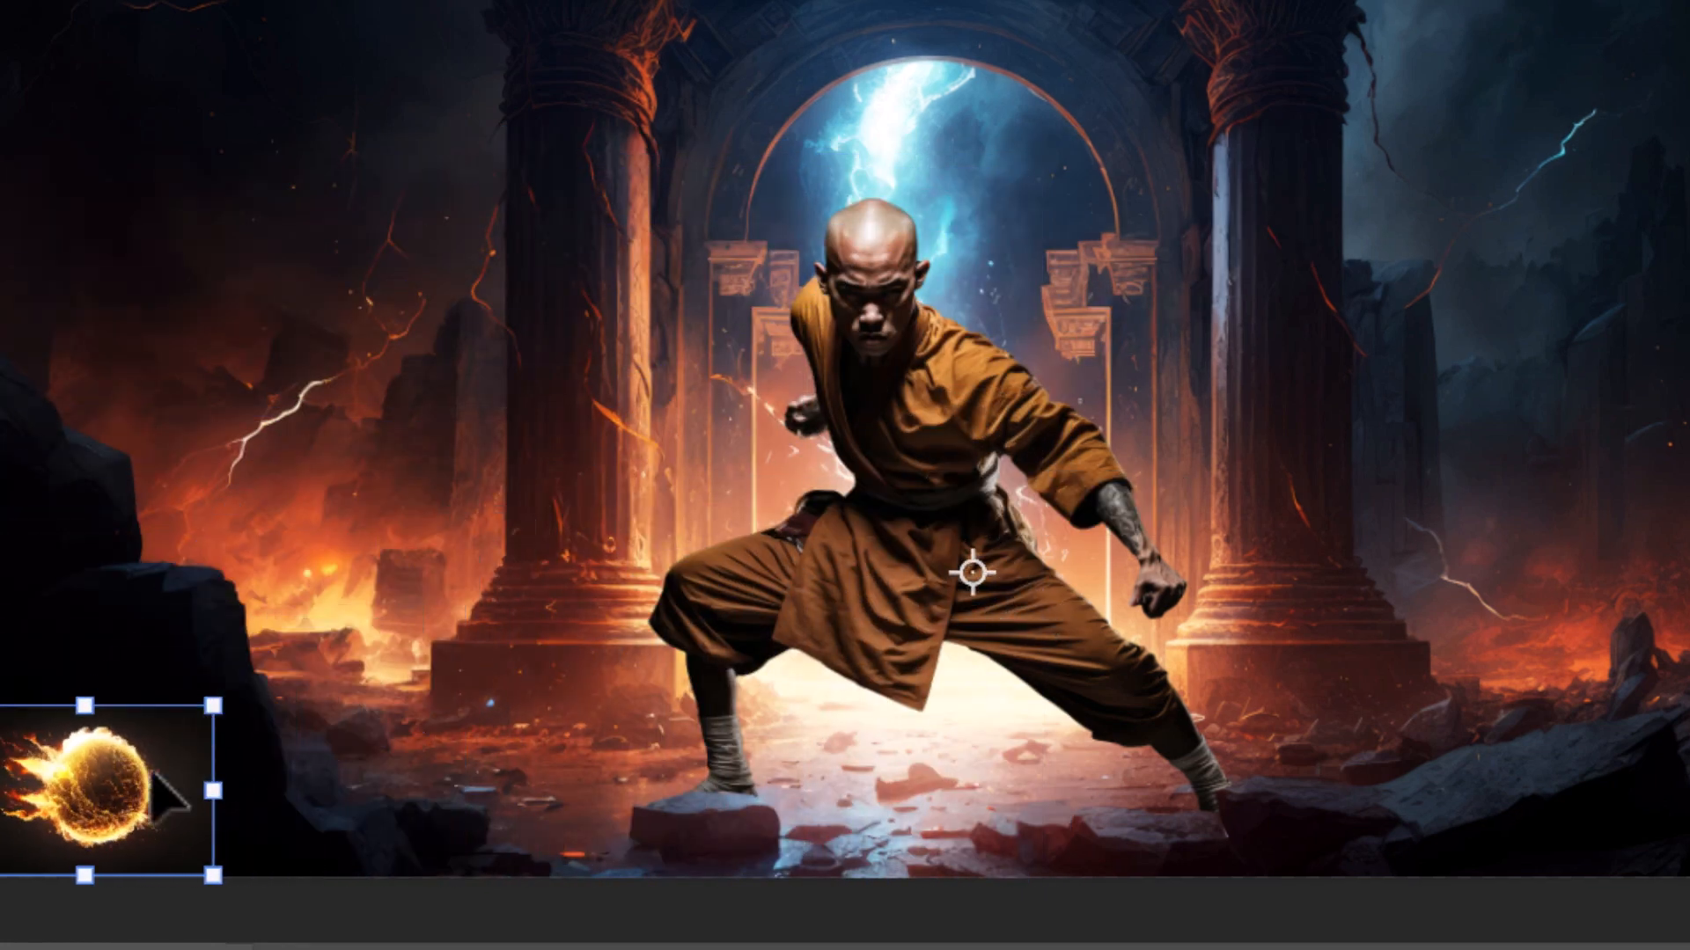
left_click_drag(125, 835, 1184, 616)
Step: Rotate the fireball to 90.42° so its flames rise upward, place it over the lowered fist, and apply the transform
left_click_drag(1351, 401, 1254, 796)
left_click_drag(972, 572, 1072, 730)
left_click_drag(1214, 589, 1161, 614)
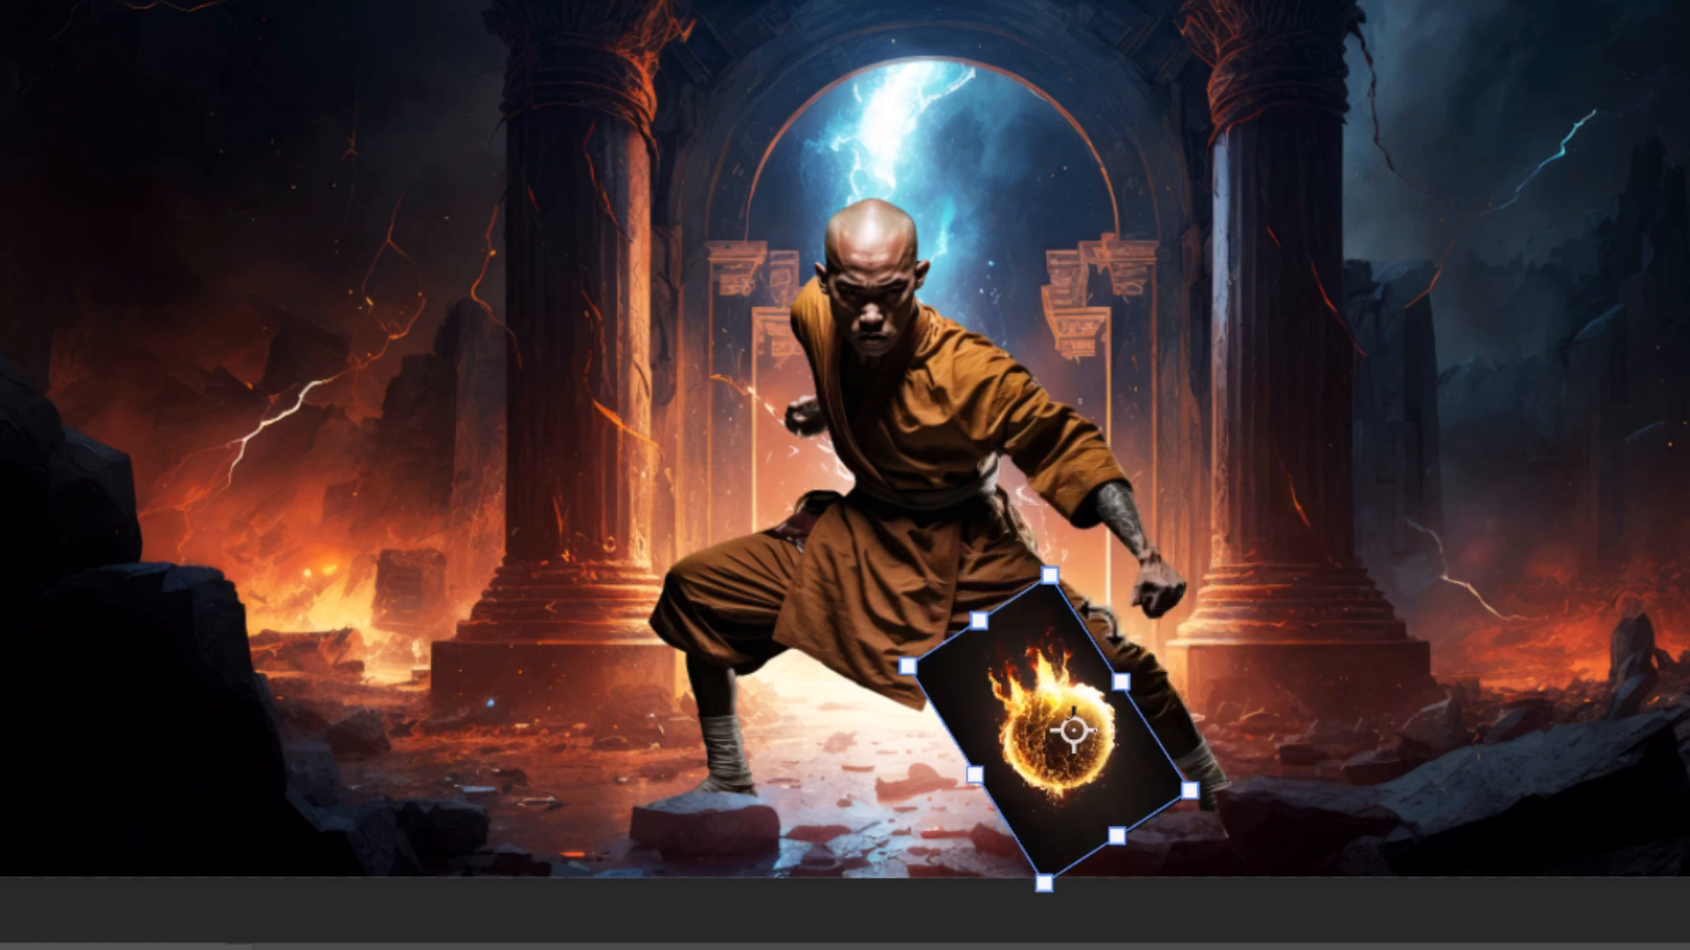
left_click_drag(1026, 753, 1112, 605)
left_click_drag(1364, 338, 1507, 598)
left_click_drag(1228, 726, 1167, 653)
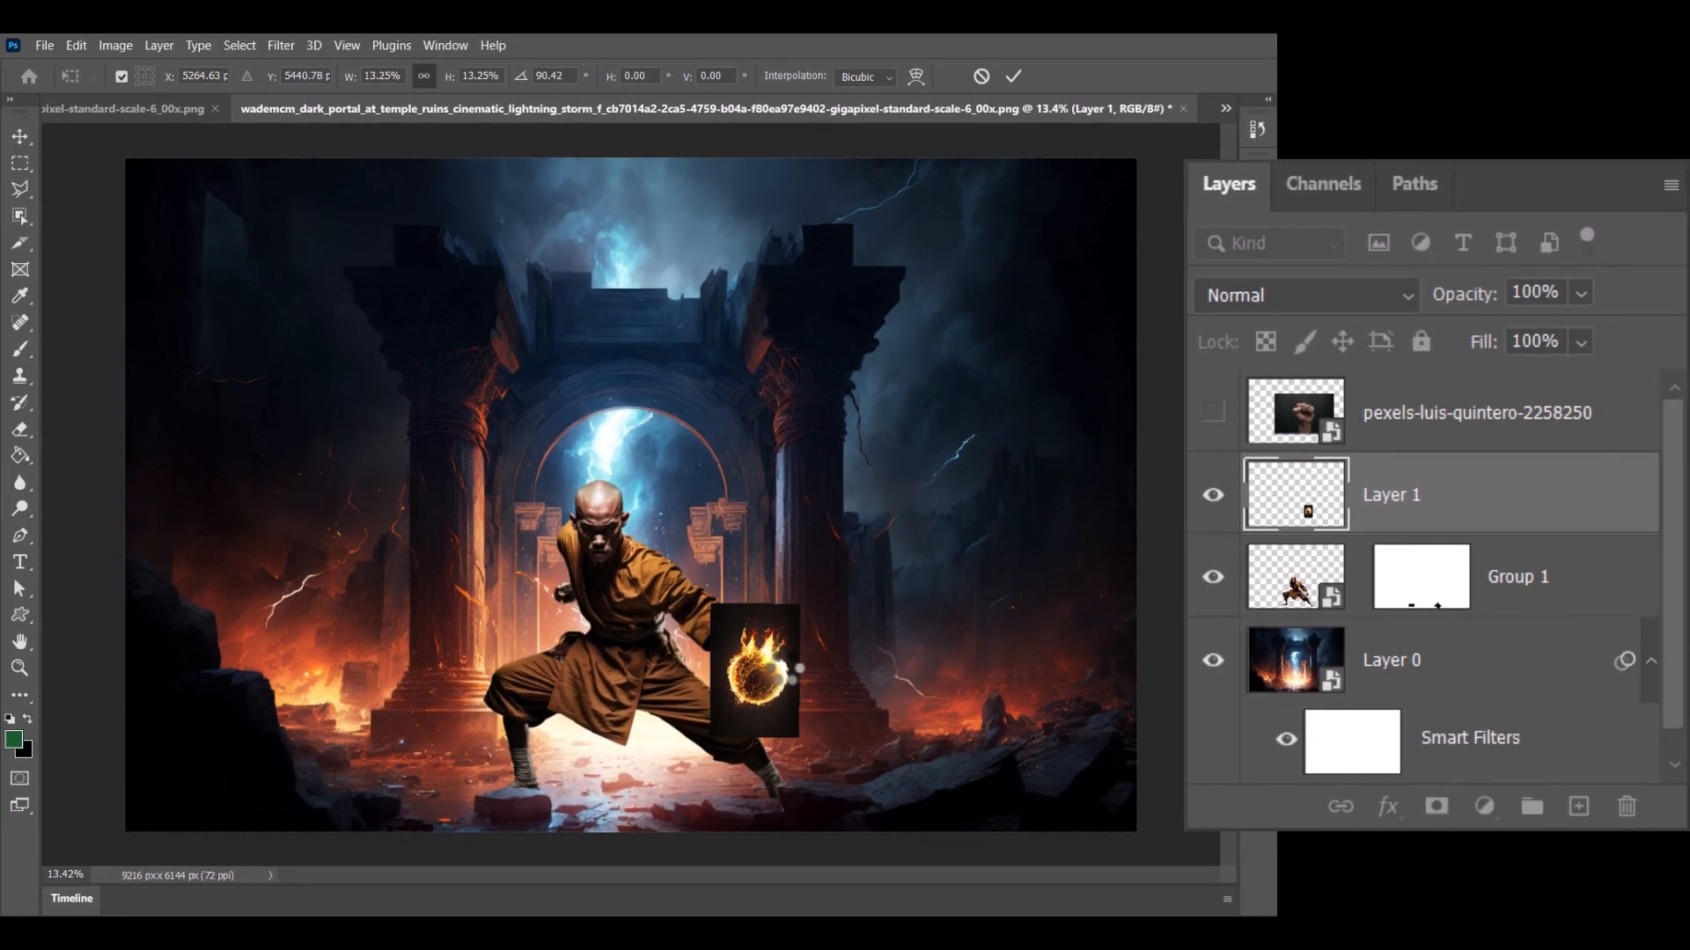
key("Return")
Step: Set the fireball layer's blend mode to Screen
key("l")
scroll(792, 695, "up", 6)
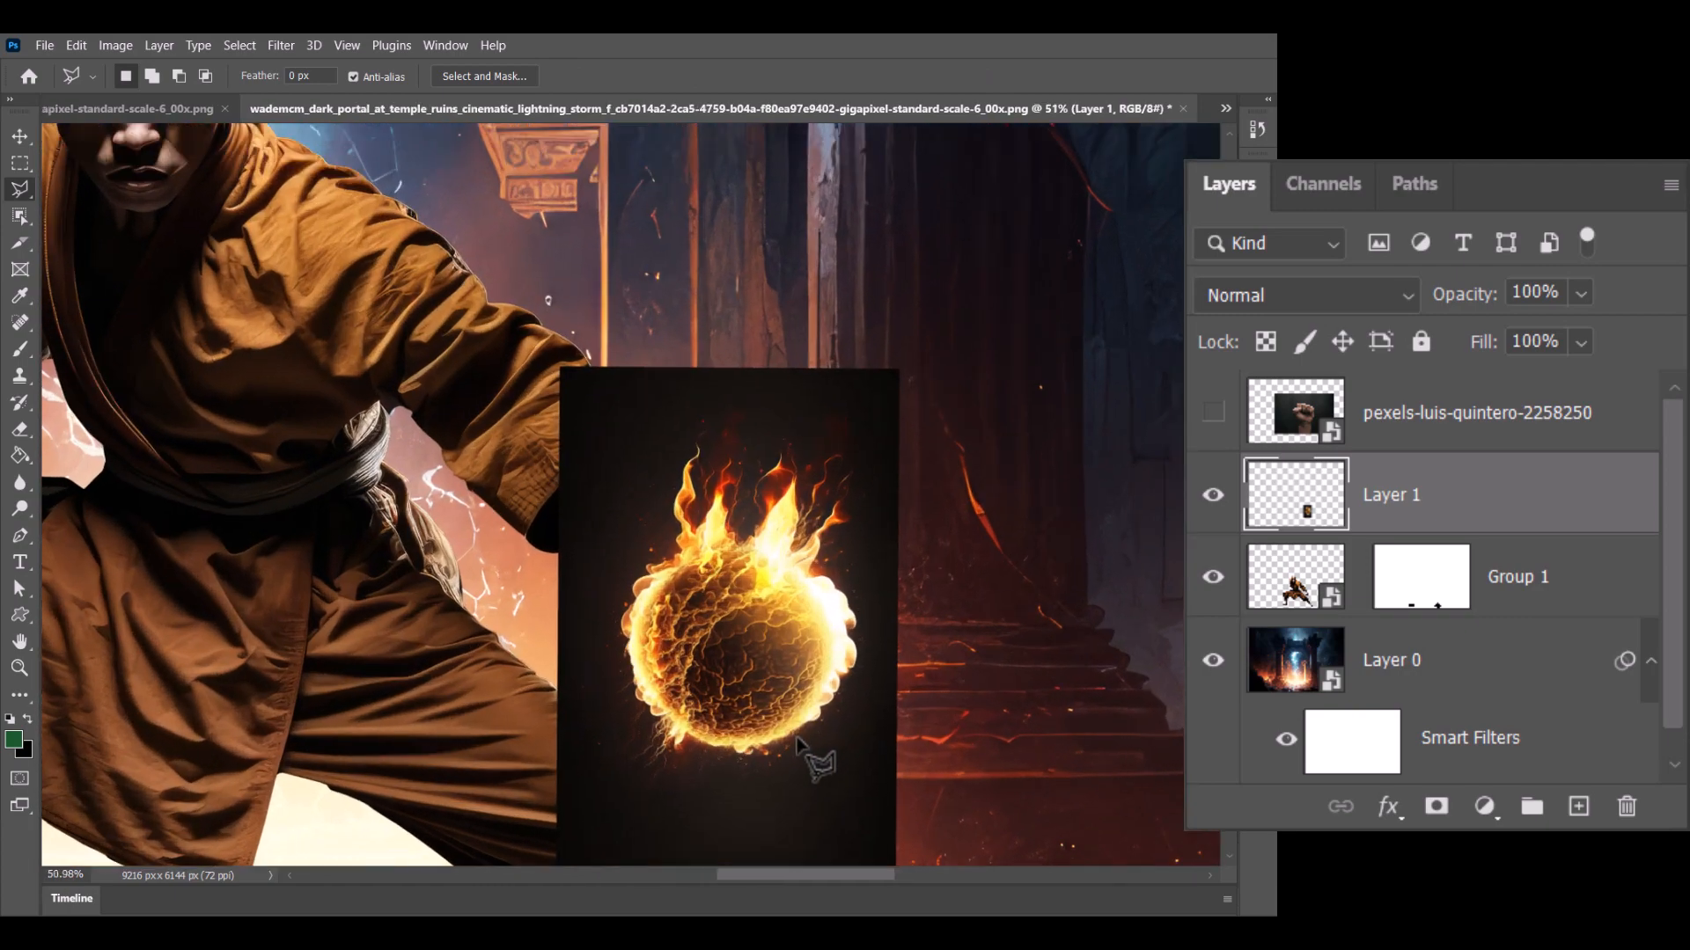
left_click_drag(784, 691, 777, 573)
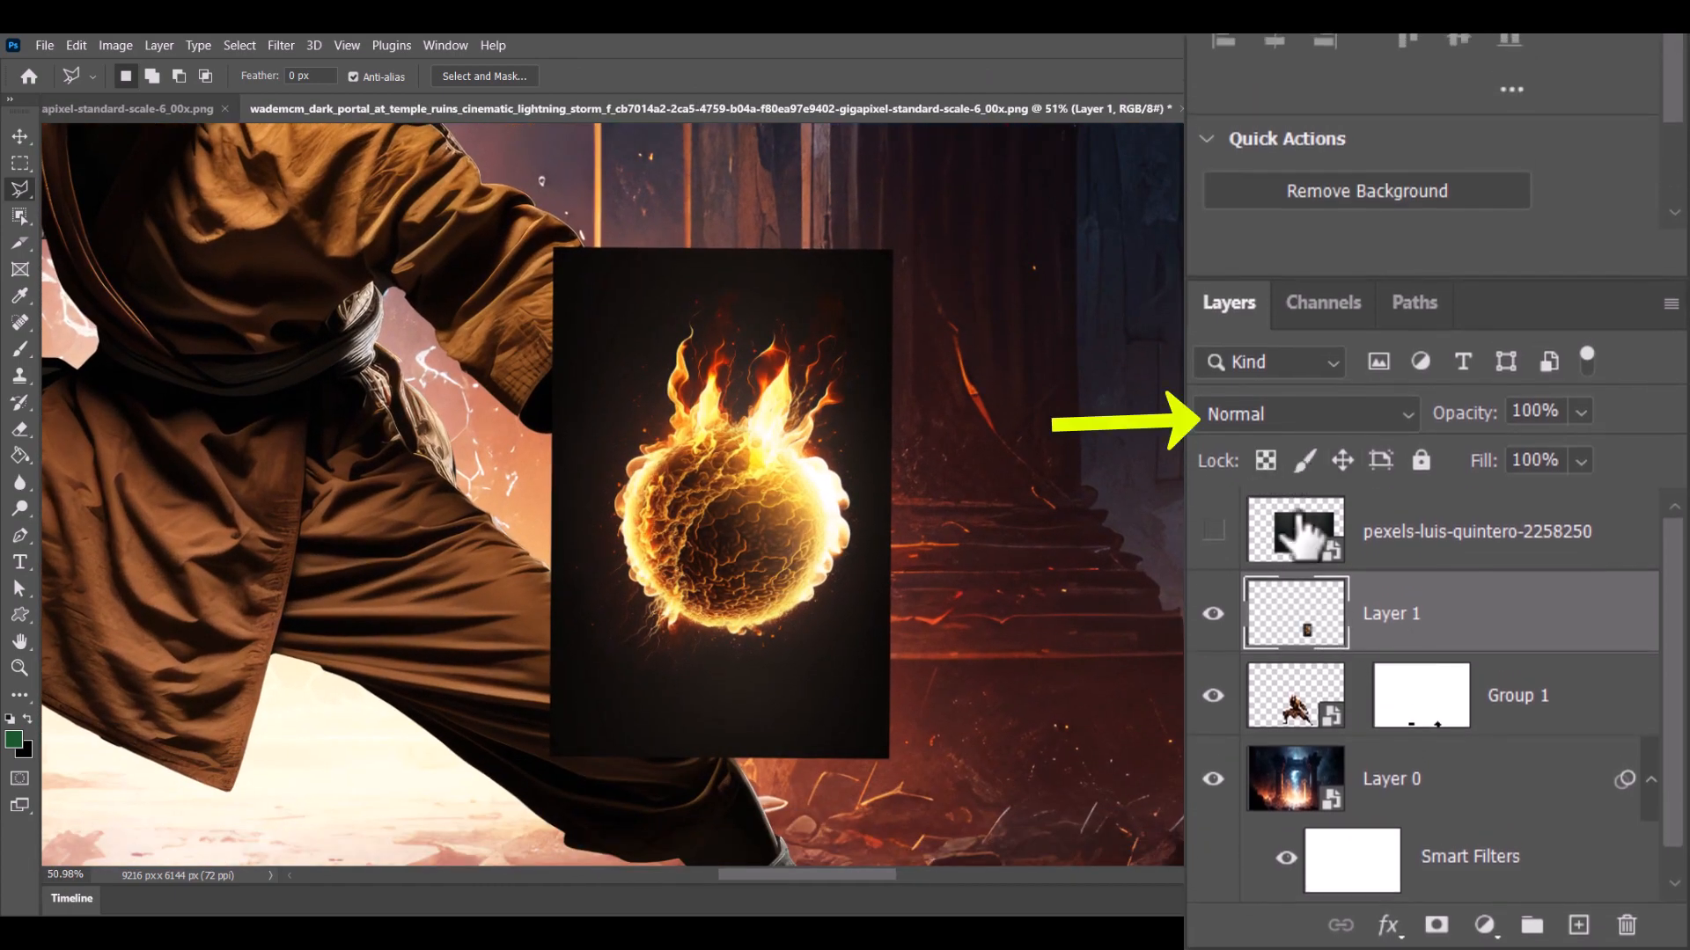
left_click(1311, 414)
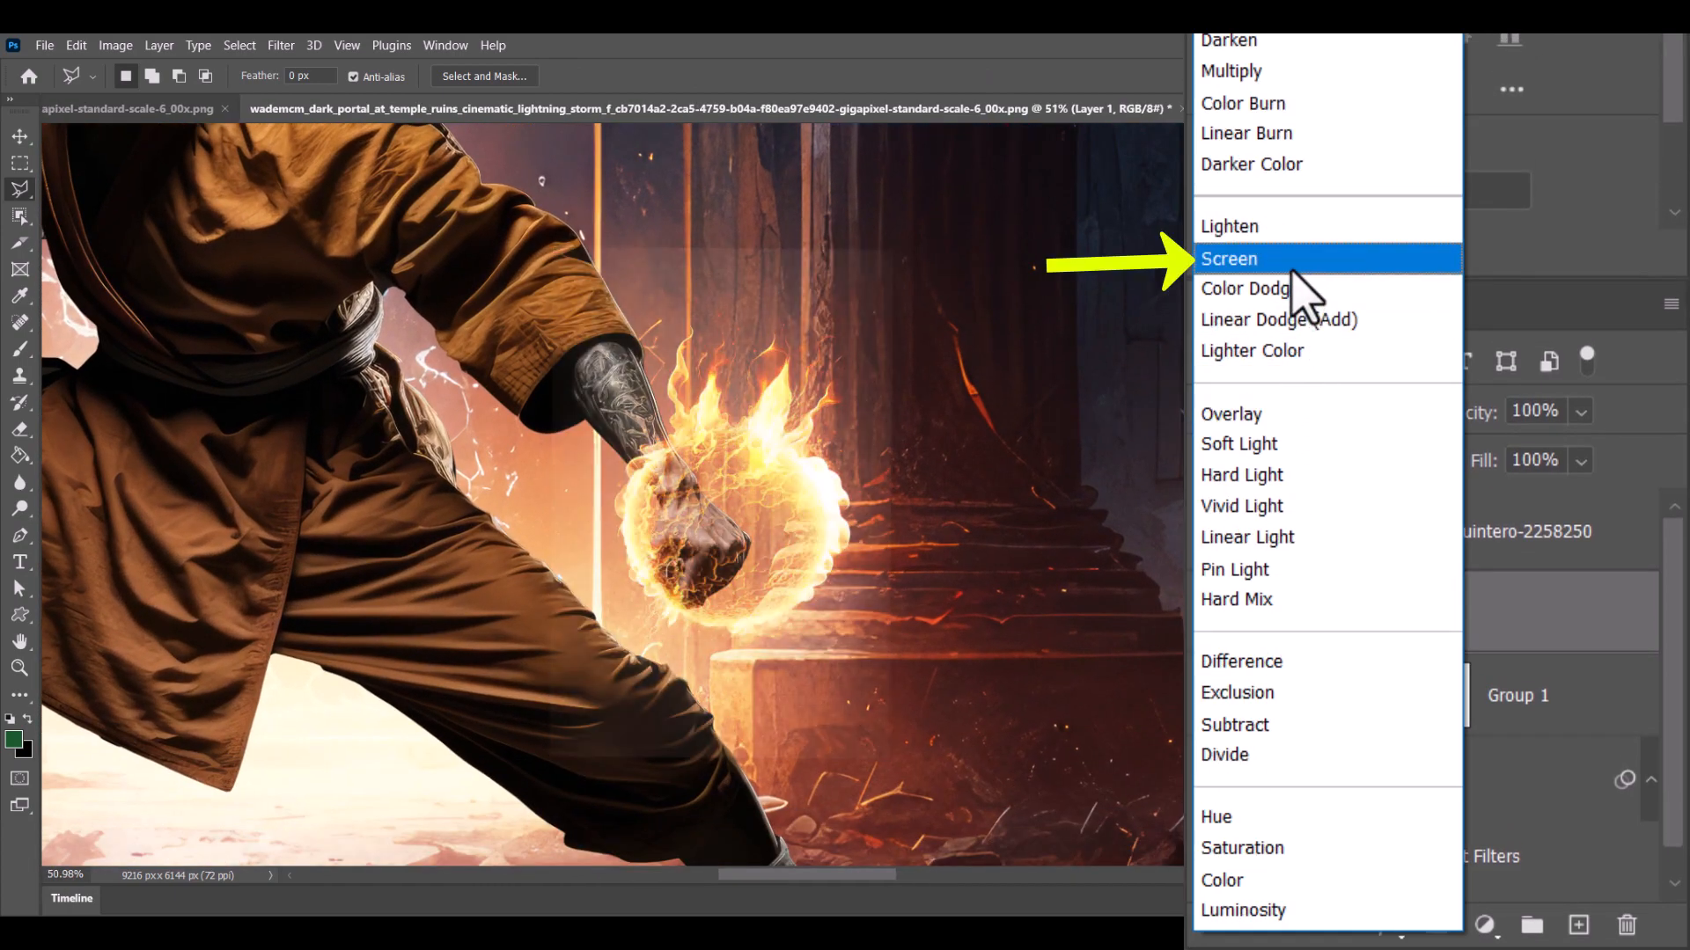
left_click(1289, 264)
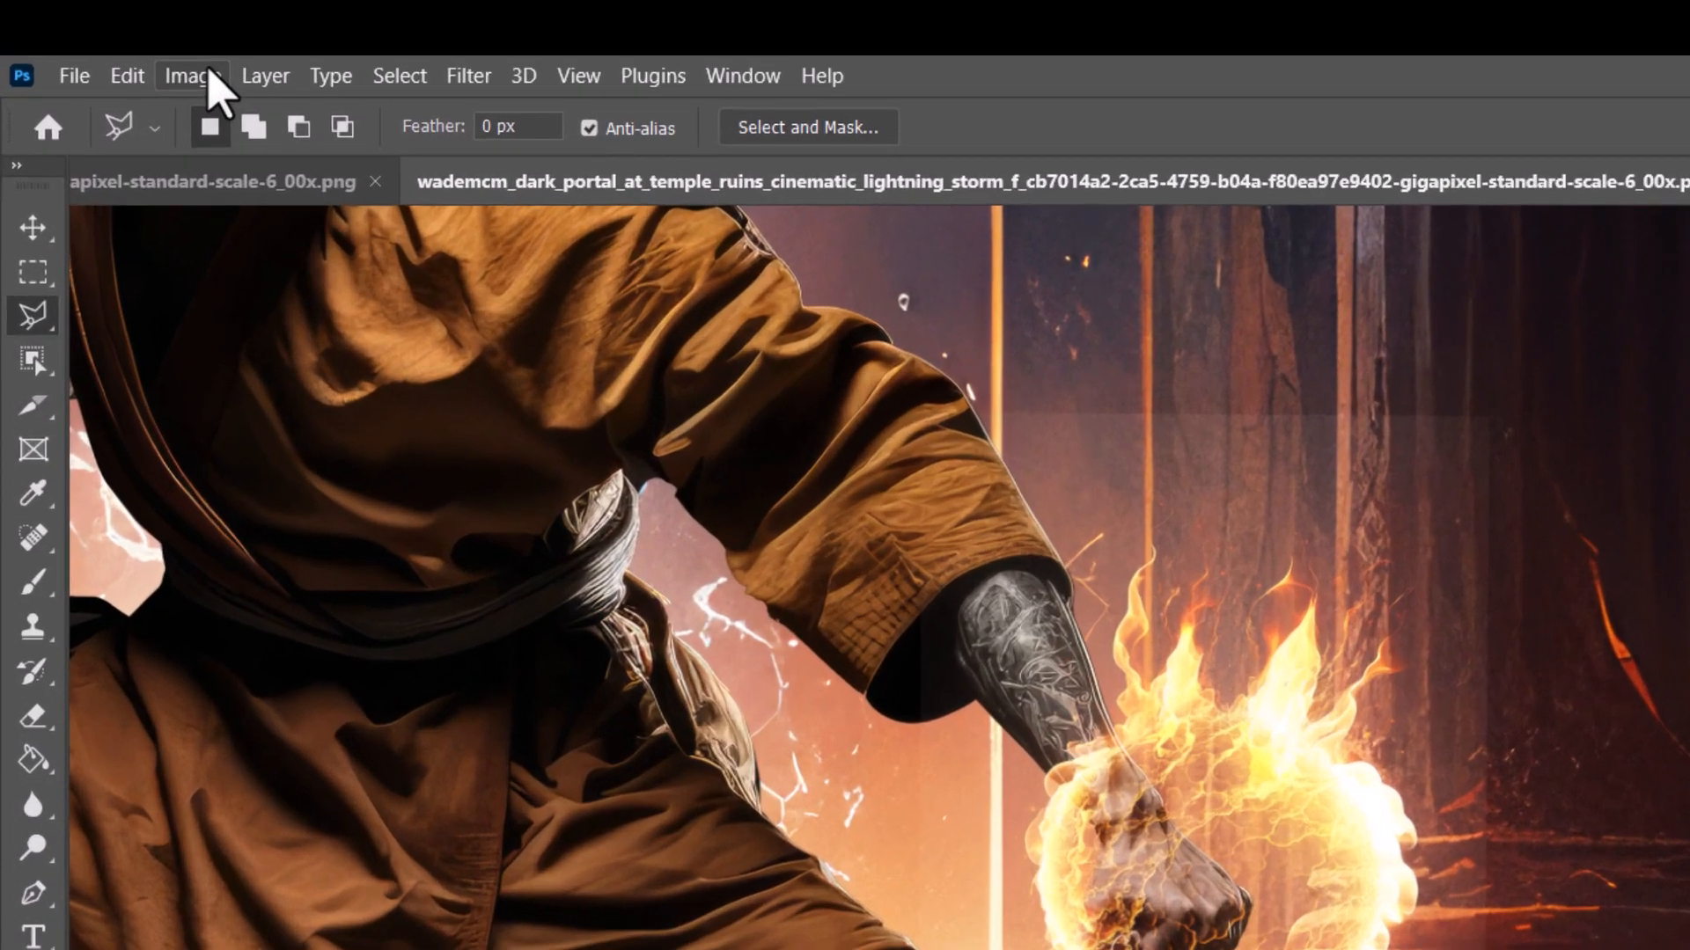
Step: Apply Curves to the fireball layer with the black point at input 20, output 0, and shift the fireball to surround the fist
left_click(125, 45)
mouse_move(131, 95)
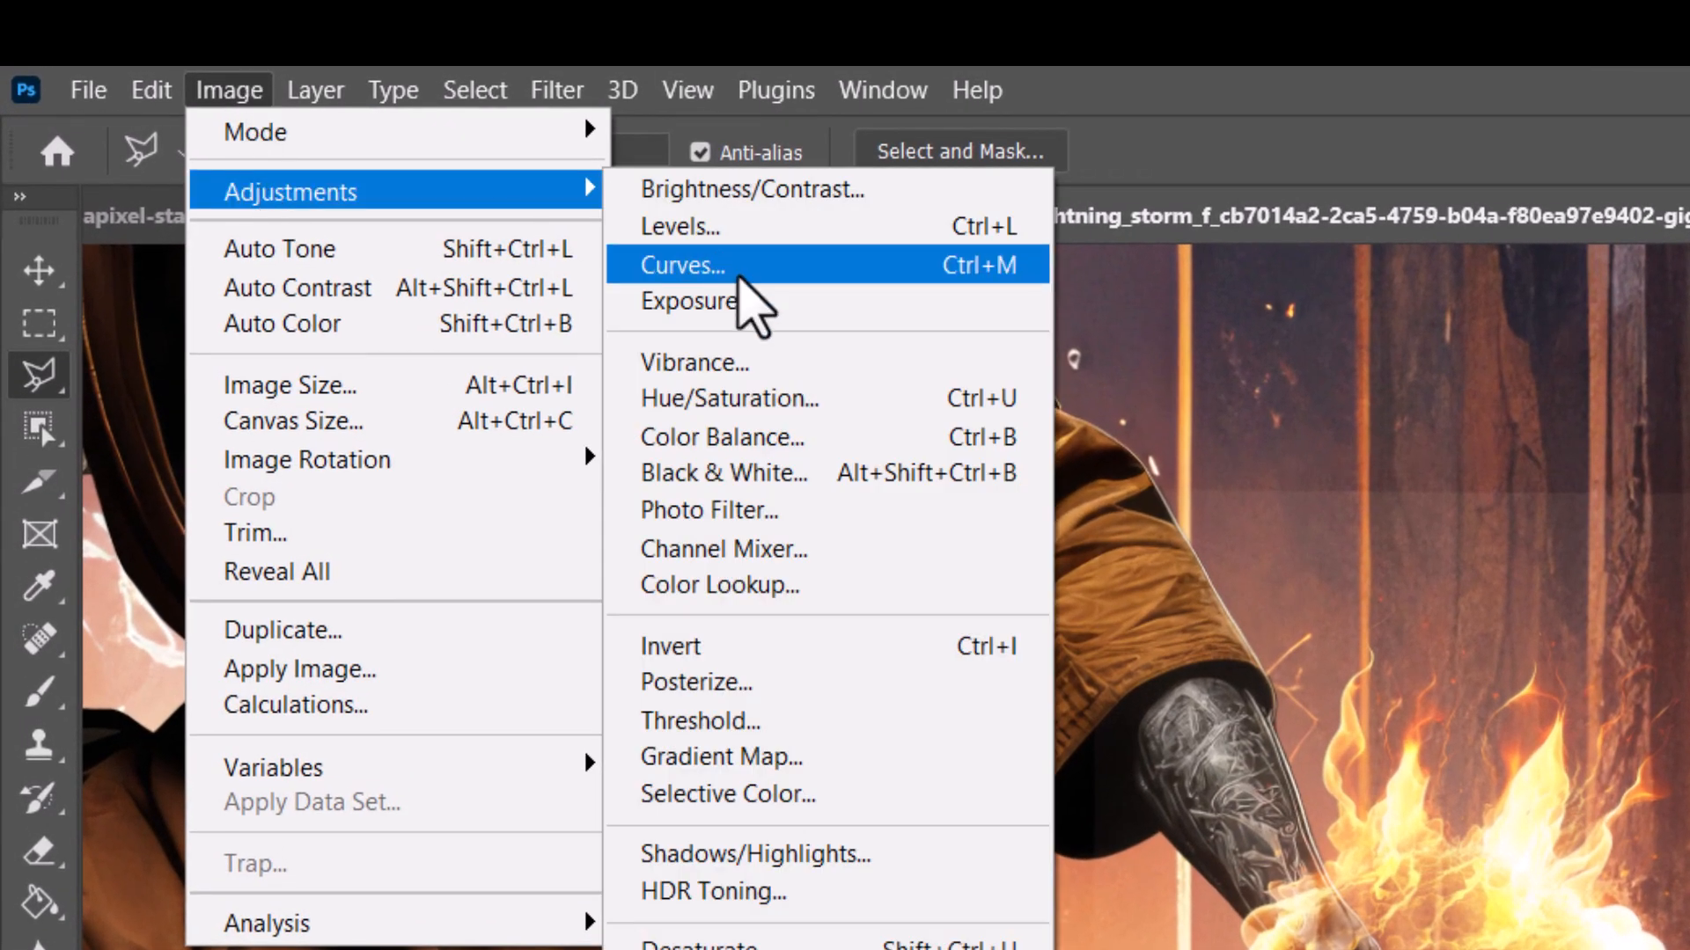
left_click(744, 267)
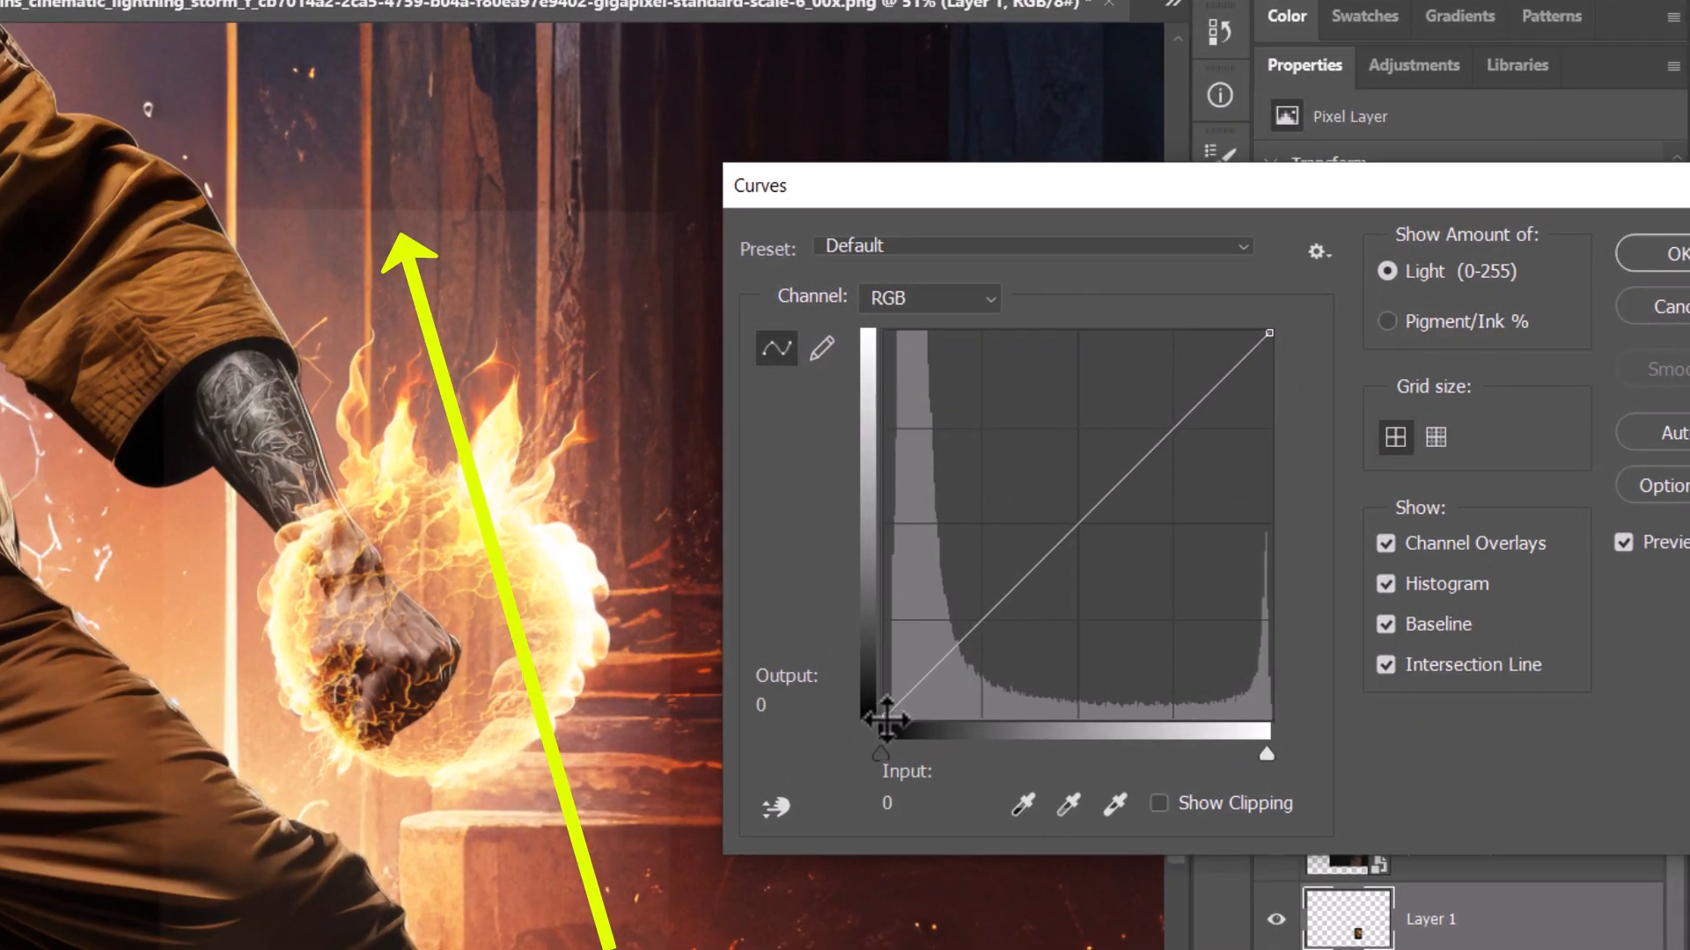
left_click_drag(886, 719, 917, 719)
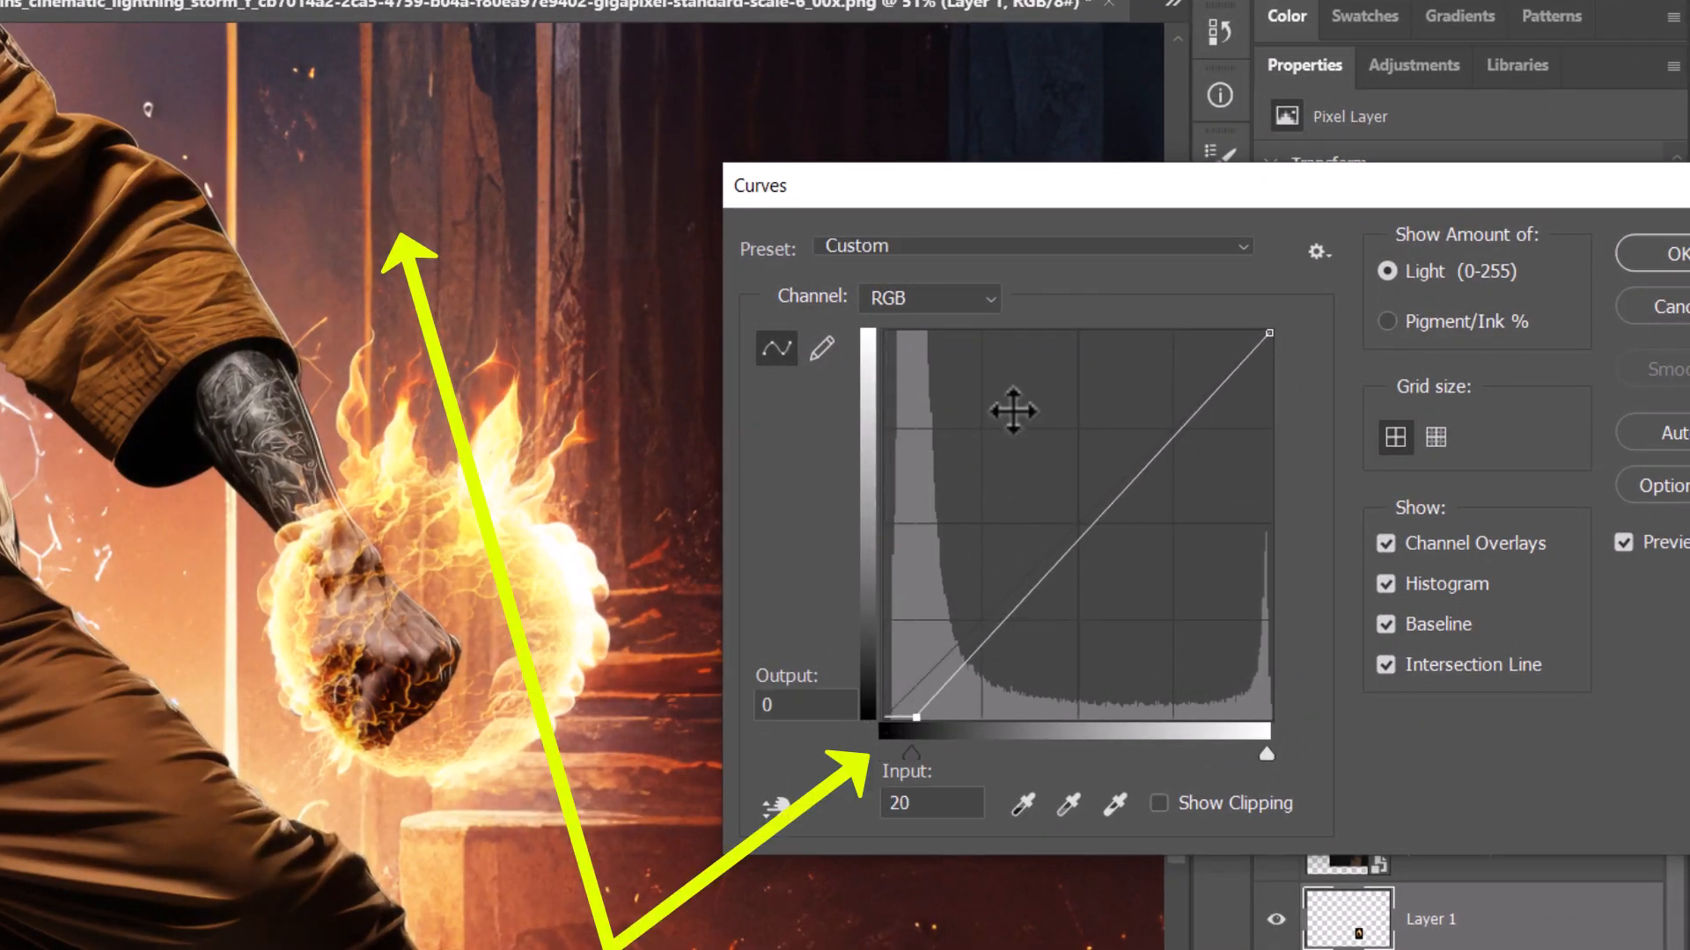
left_click(1663, 255)
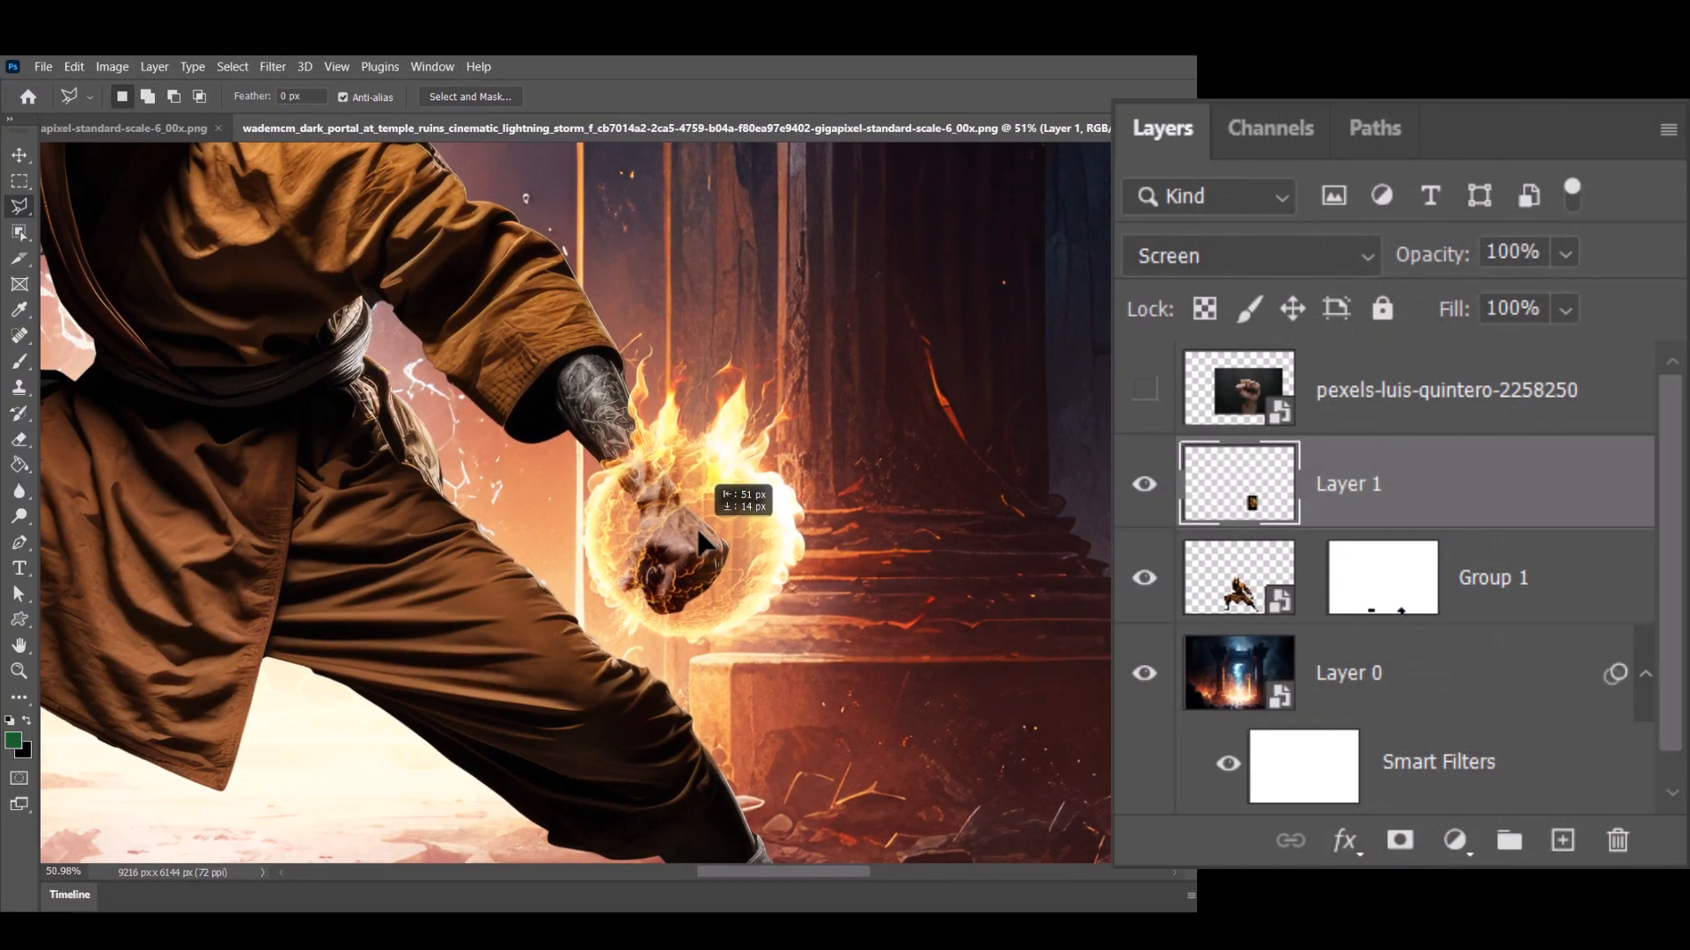
left_click_drag(700, 535, 689, 545)
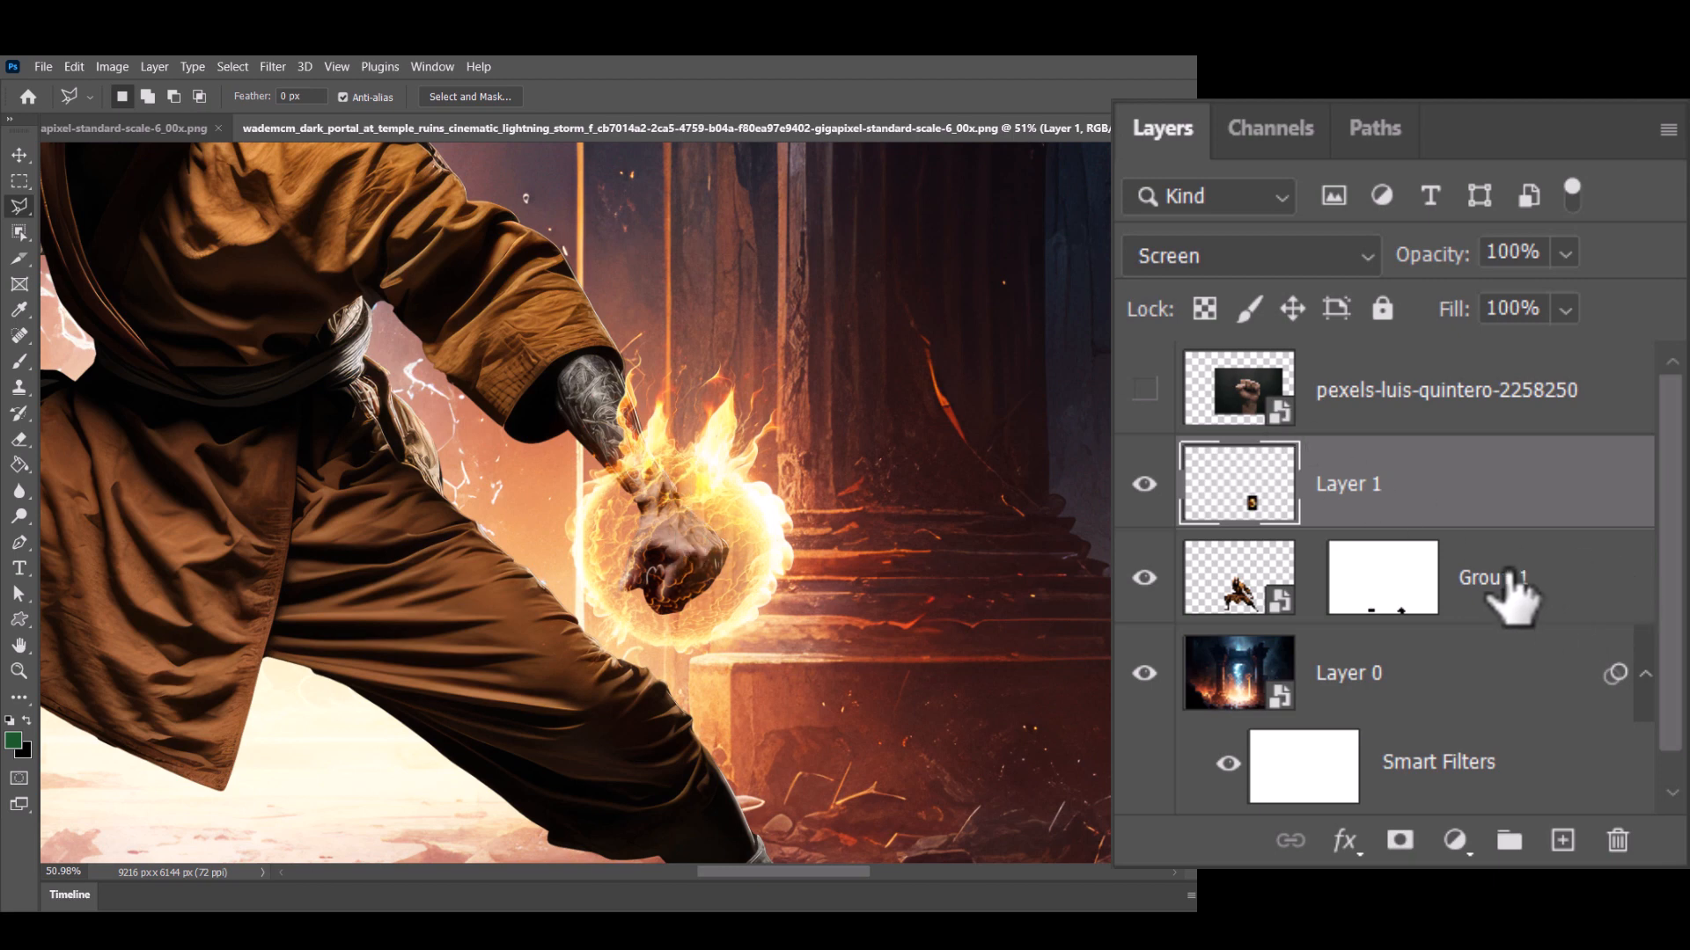
Step: Add a new layer between the monk and the fireball, and choose the Brush tool with black as foreground colour
left_click(1227, 598)
left_click(1563, 840)
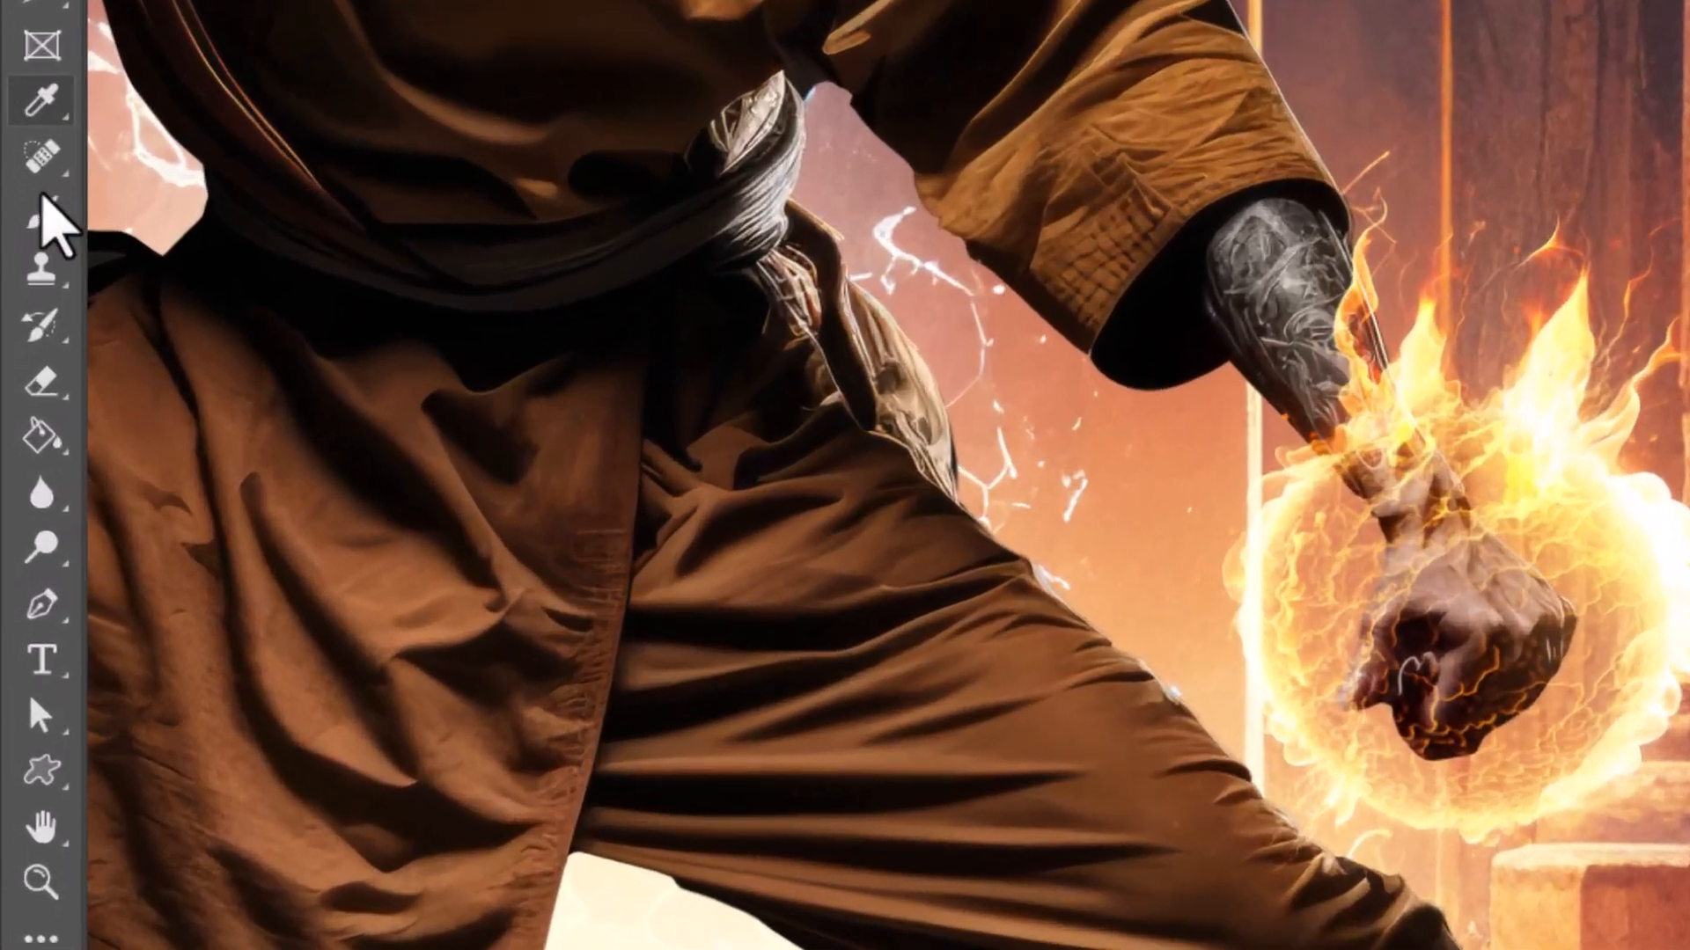
left_click(20, 361)
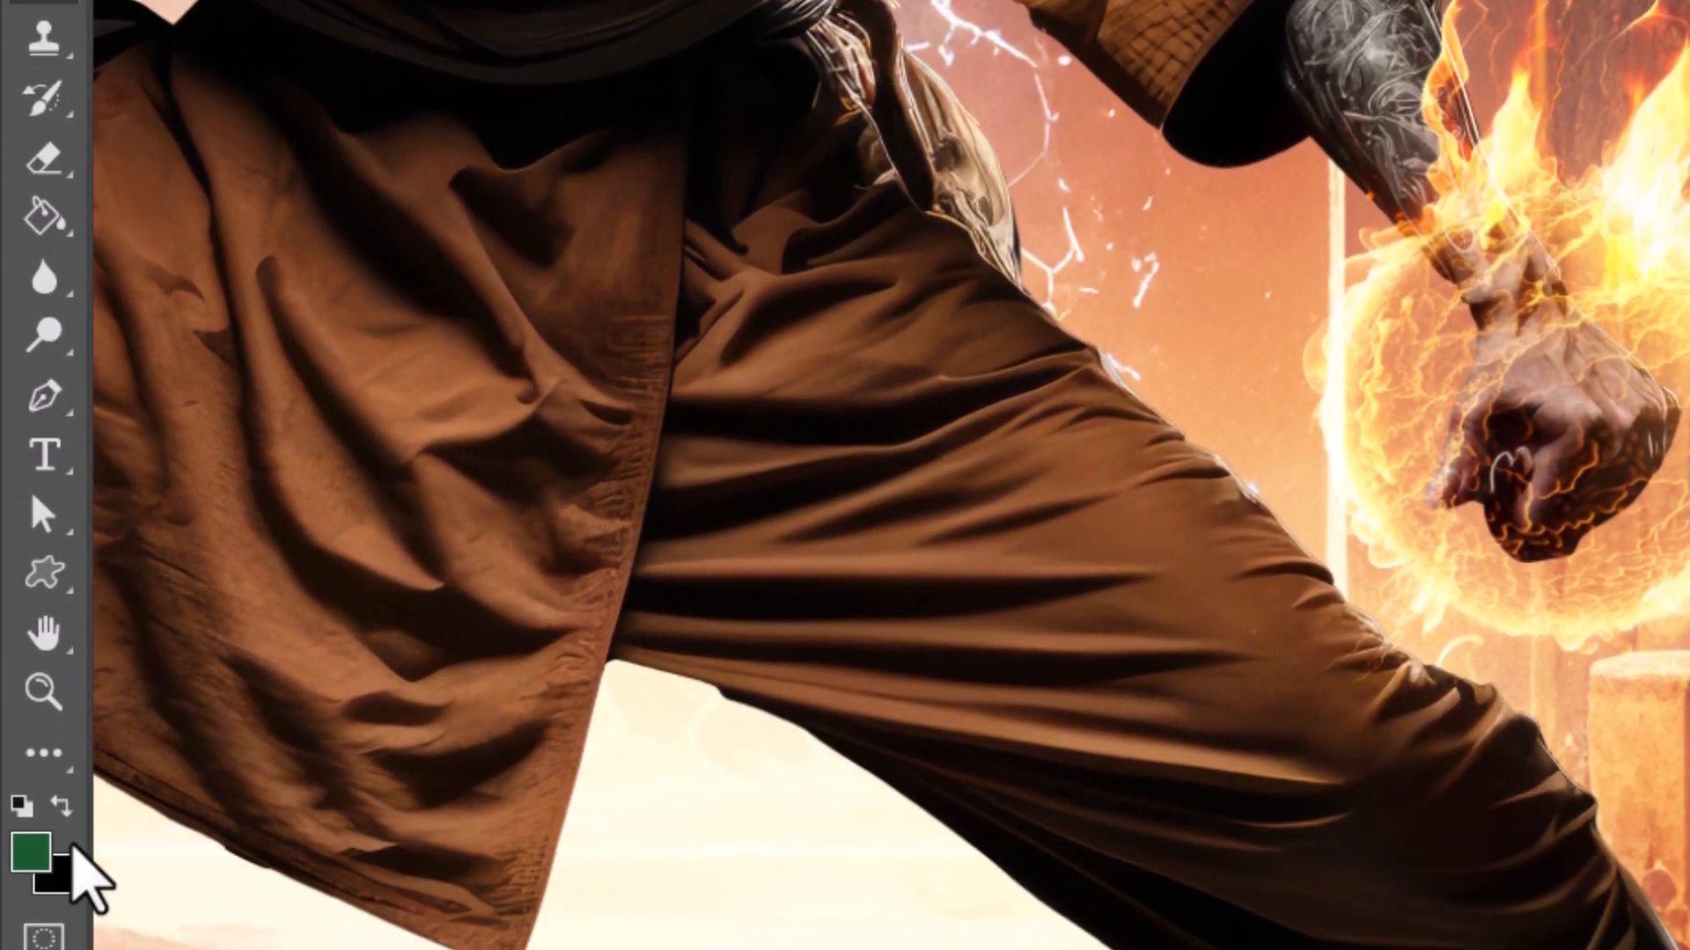
left_click(60, 739)
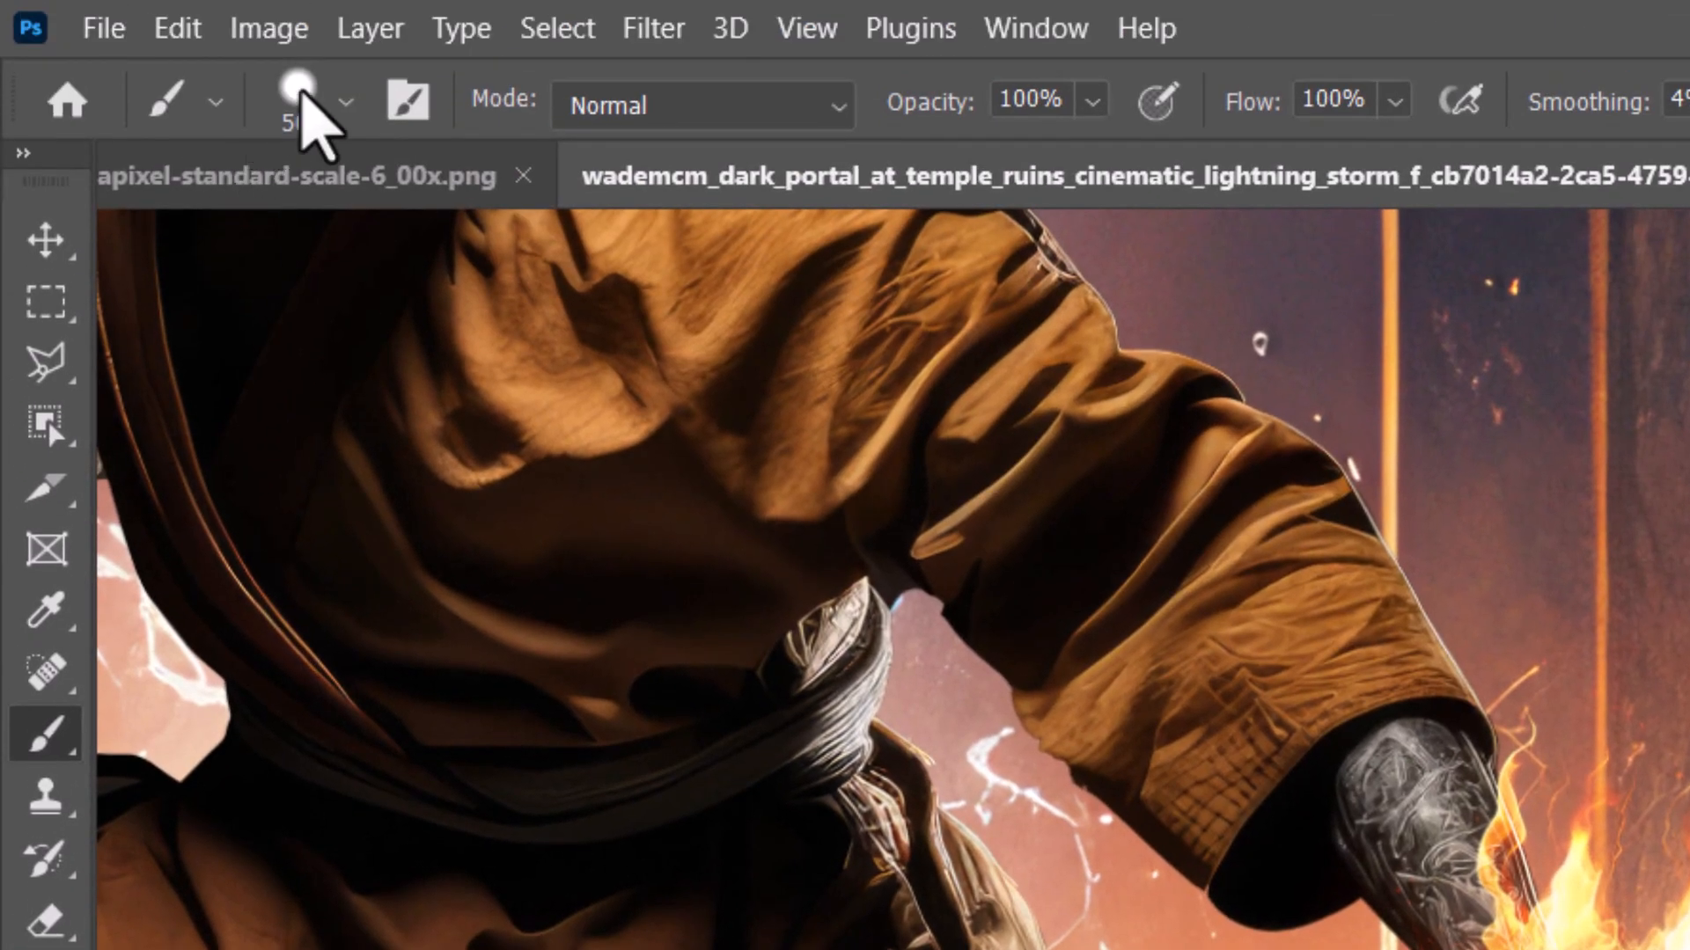
Step: Set the Soft Round brush to 80% hardness and a size of 369 px
left_click(300, 91)
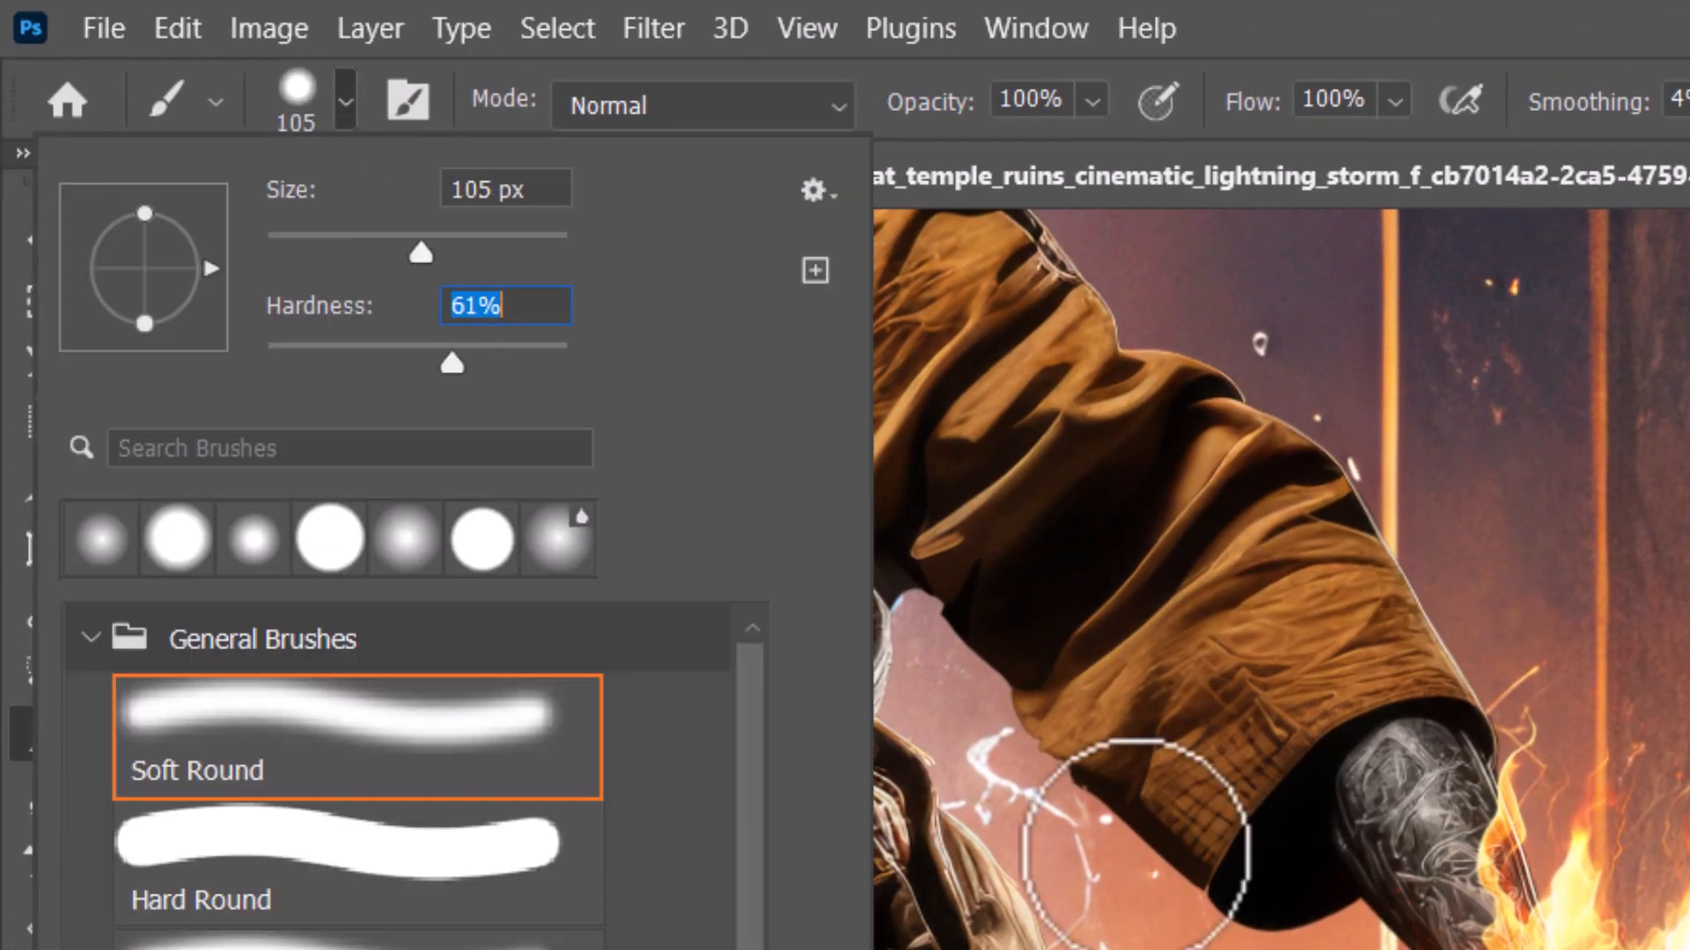
left_click(506, 362)
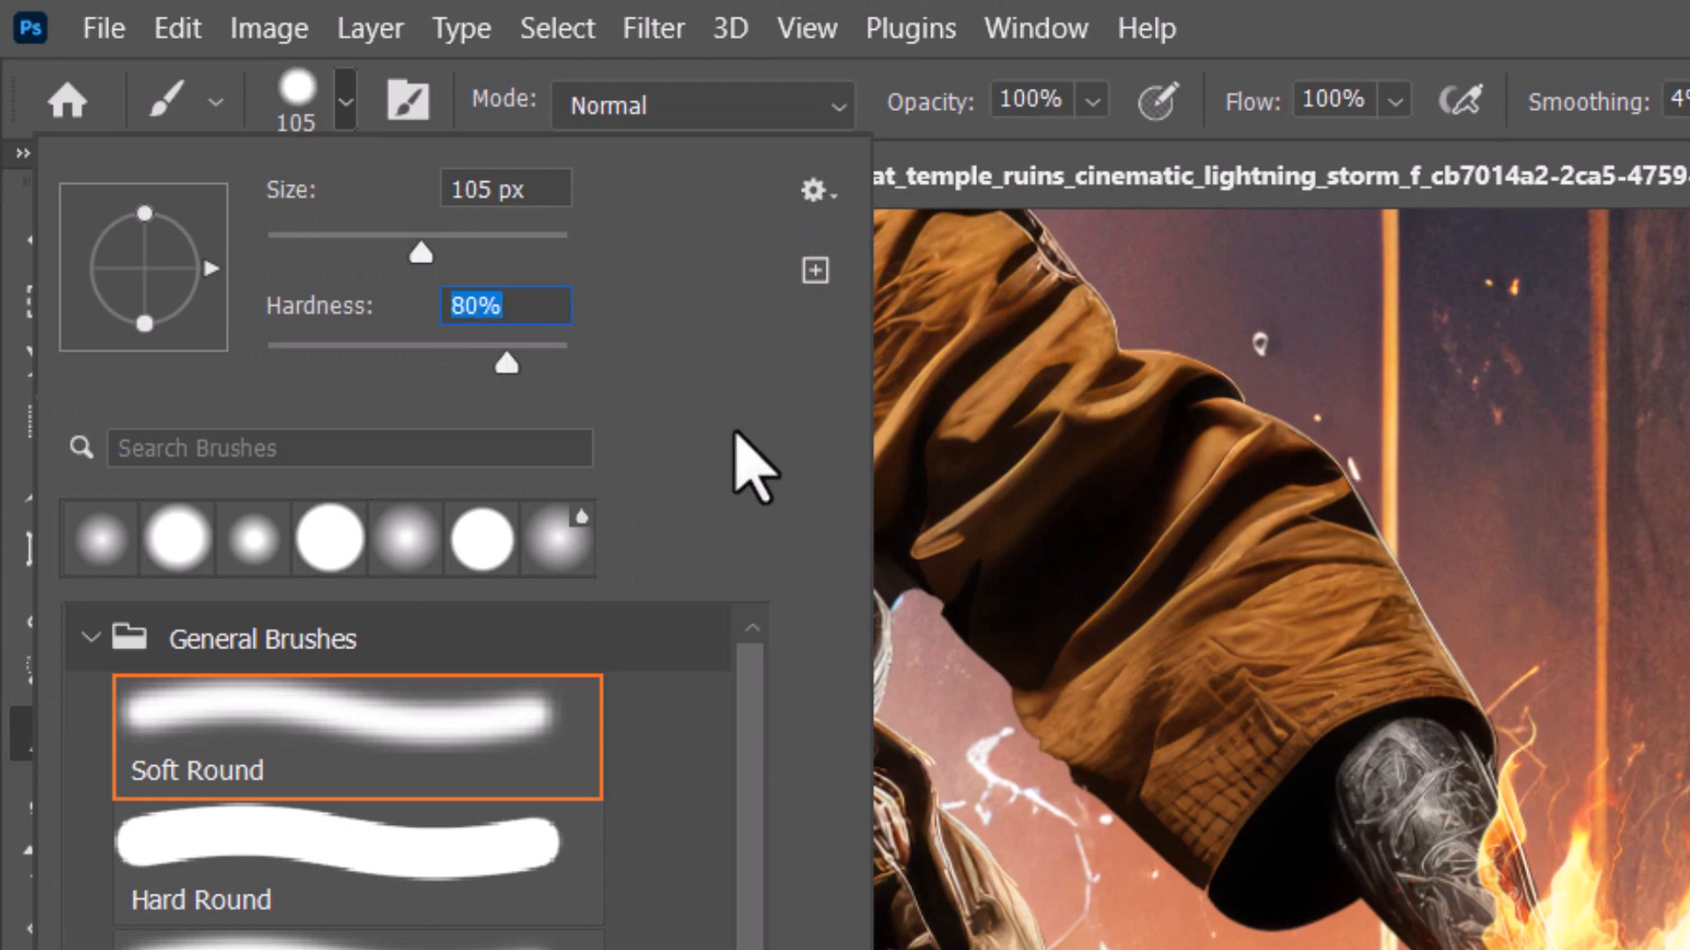
left_click_drag(504, 242, 515, 242)
Step: Paint black over the fist behind the fireball on the new layer and lower that layer's fill to 52%
left_click(673, 550)
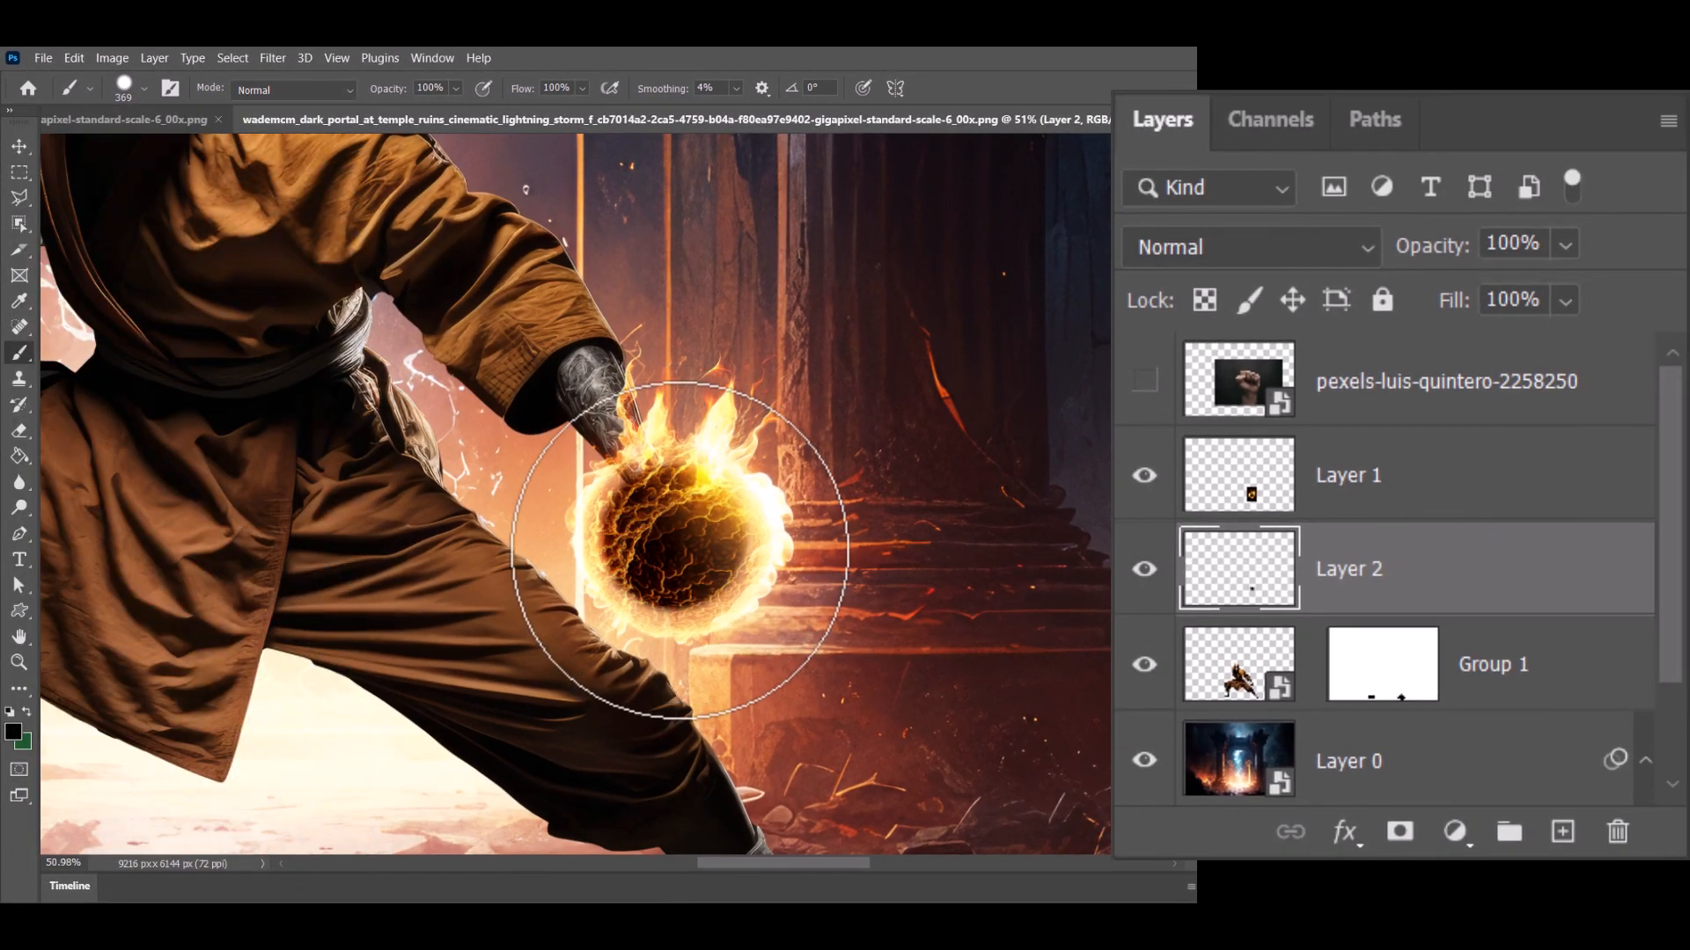
left_click(671, 551)
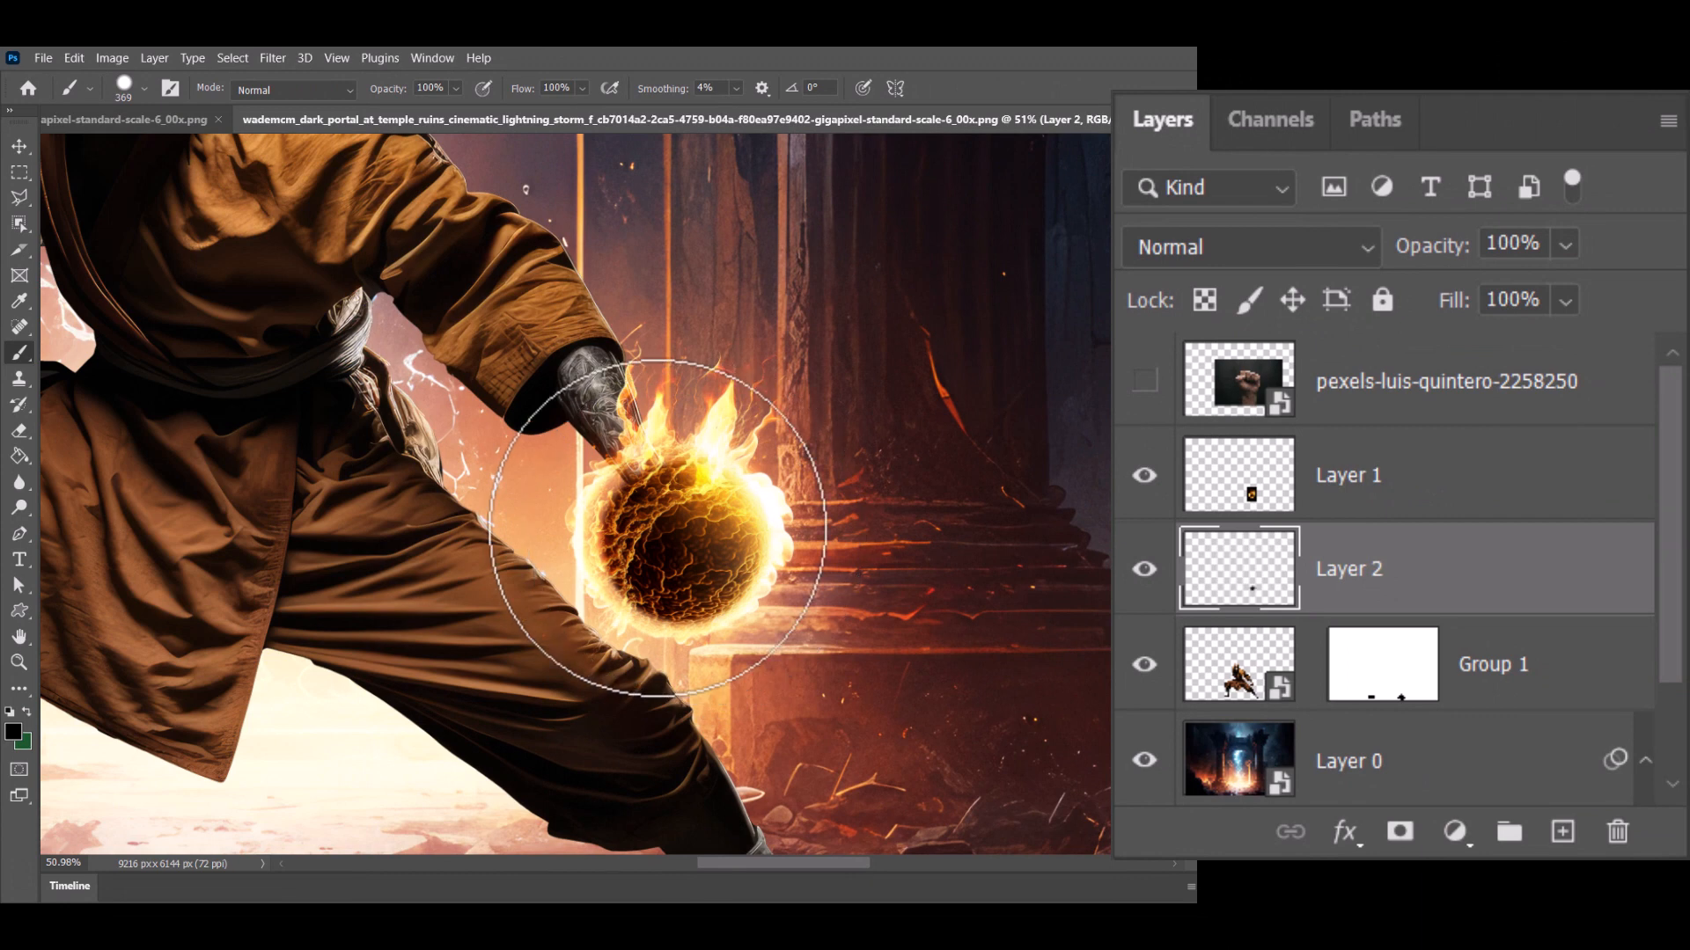
left_click(664, 534)
left_click(1564, 301)
left_click_drag(1525, 342, 1531, 342)
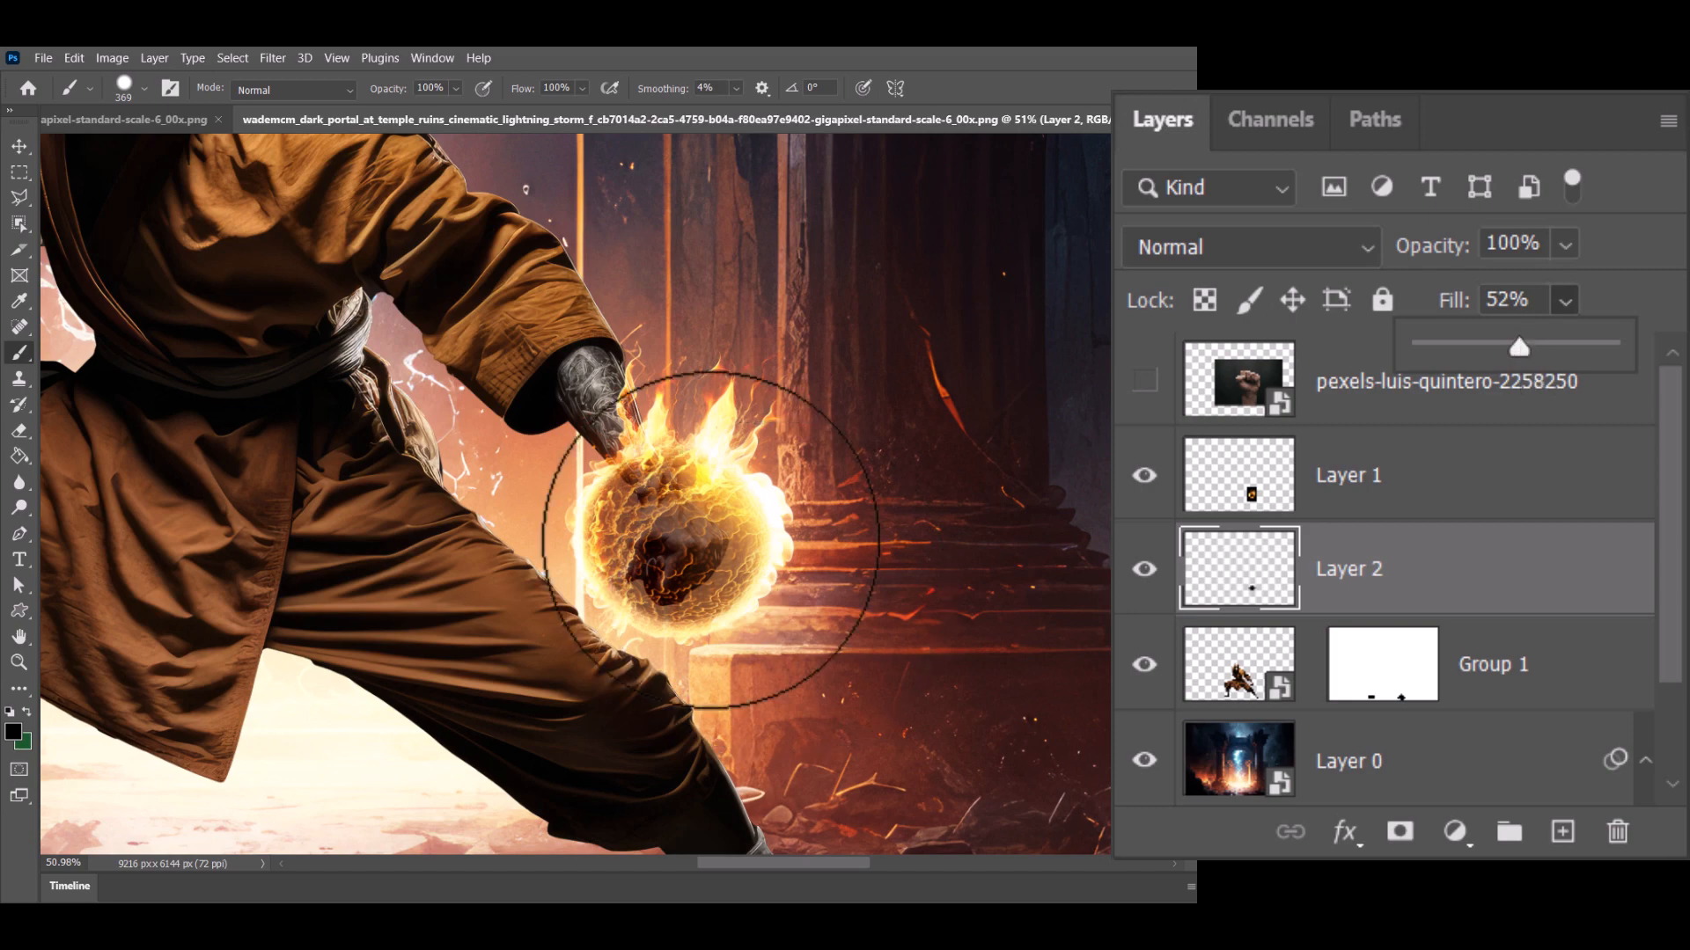
Step: Copy the entire flames image and paste it into the temple composite as a layer above the black paint layer
scroll(695, 528, "down", 5)
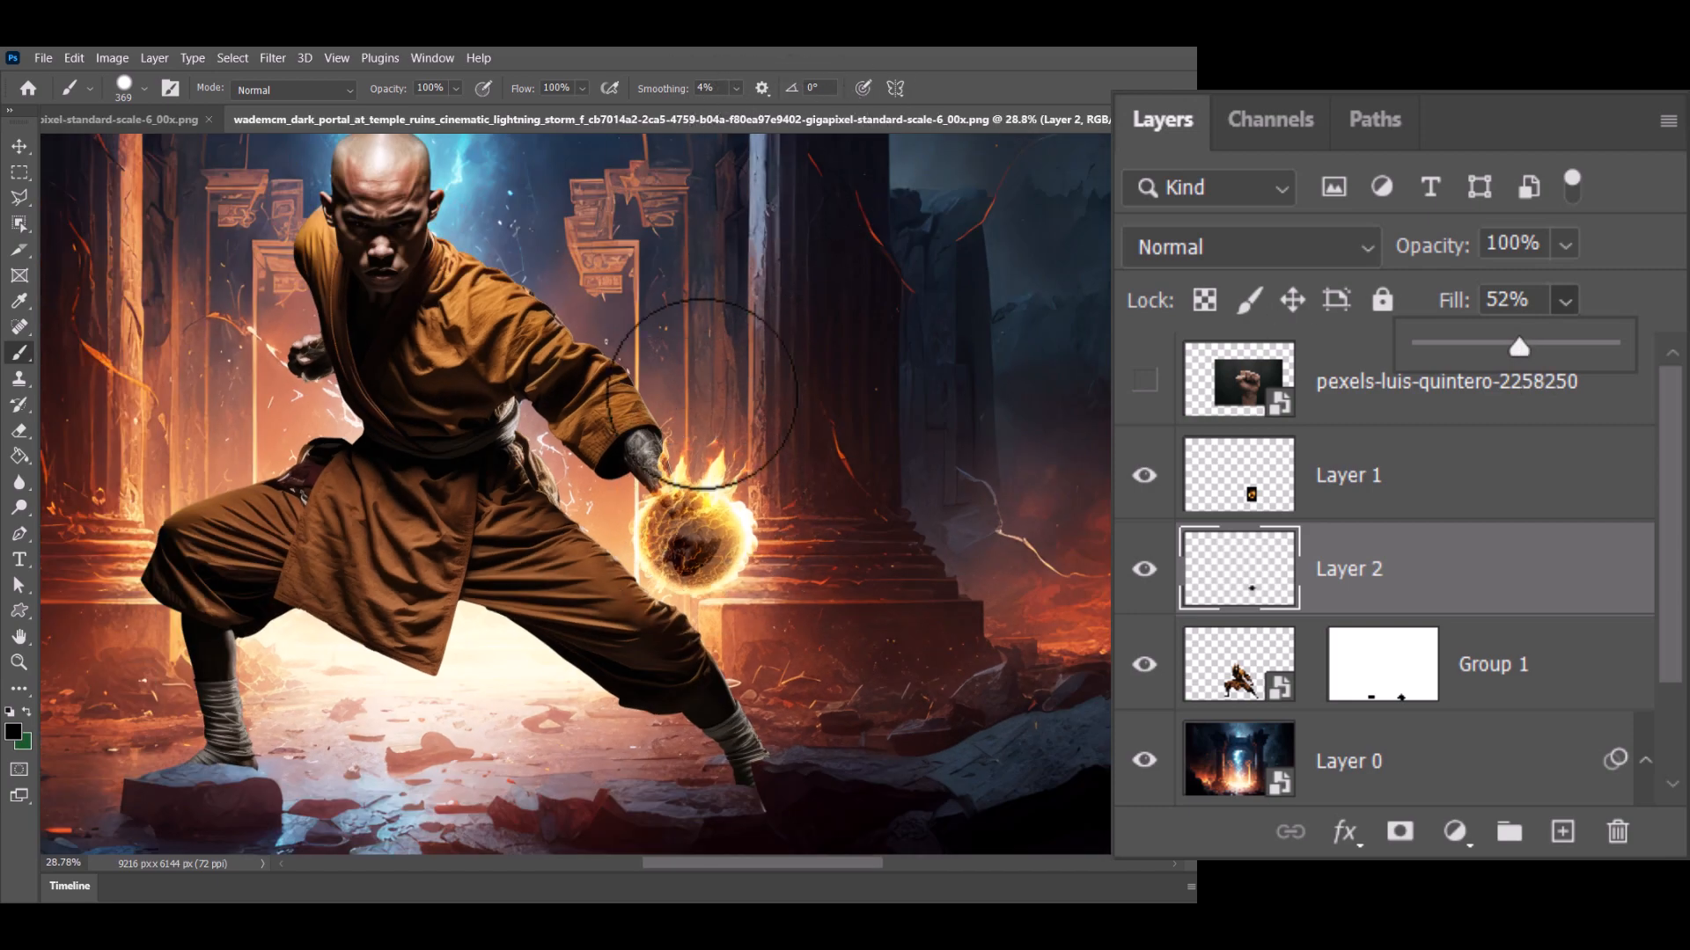
left_click(1071, 73)
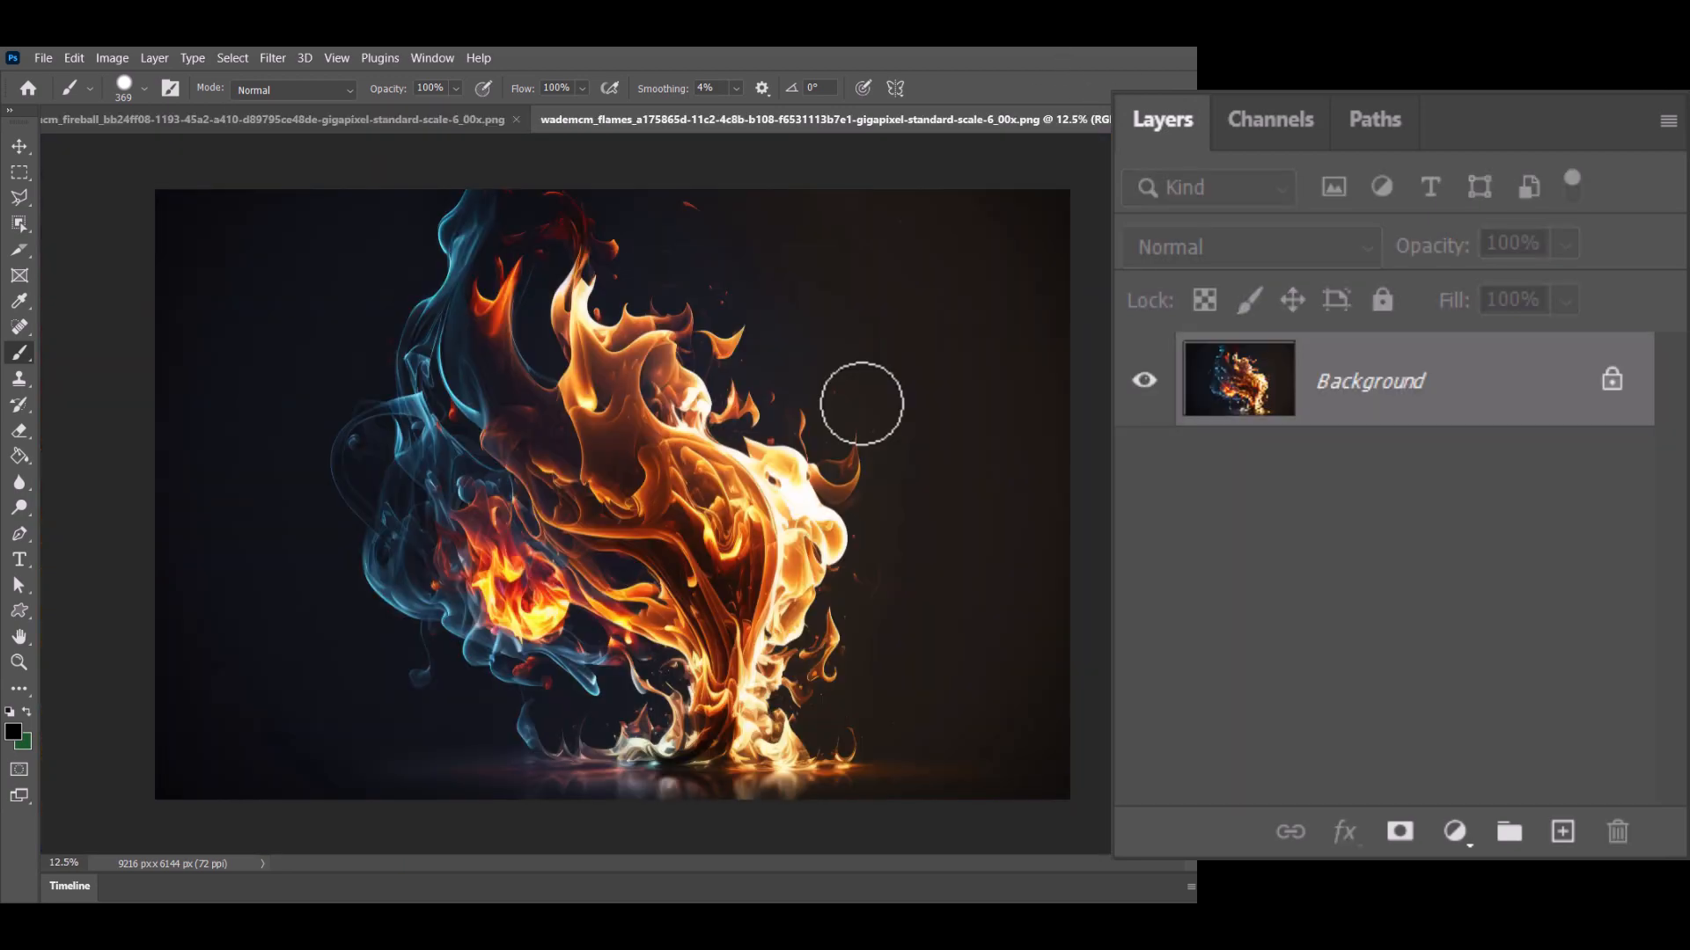
key("ctrl+a")
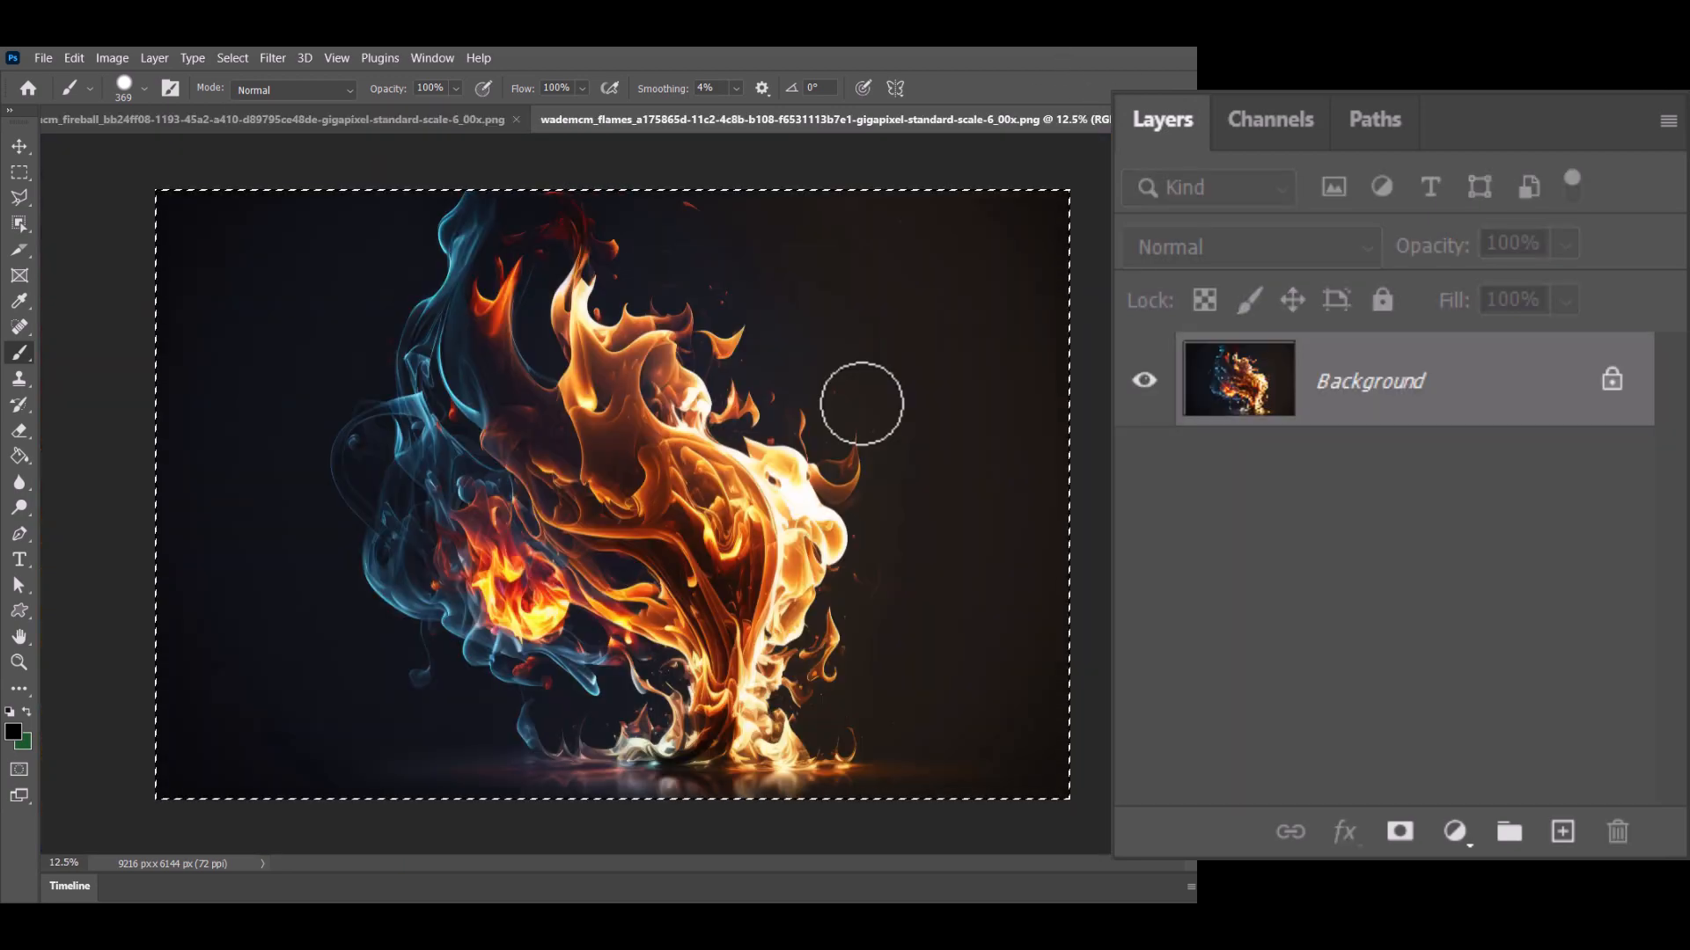
key("ctrl+c")
left_click(220, 120)
key("ctrl+v")
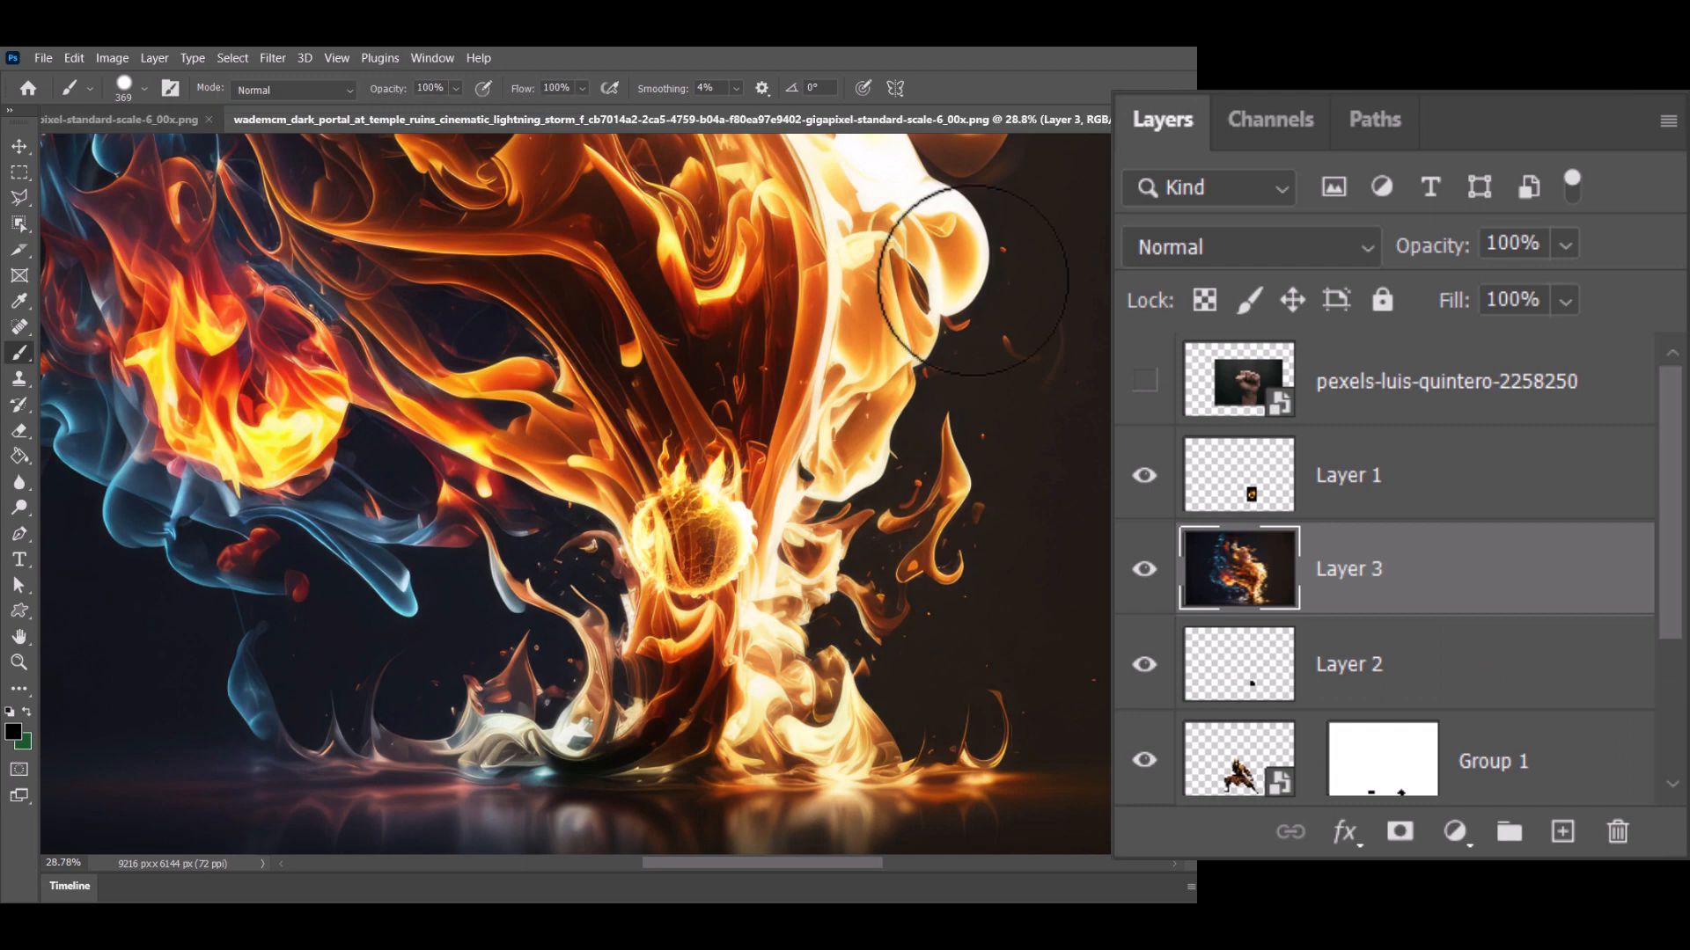
Step: Scale the pasted flames image down to 30.22% and move it over the monk's fist
scroll(879, 613, "down", 5)
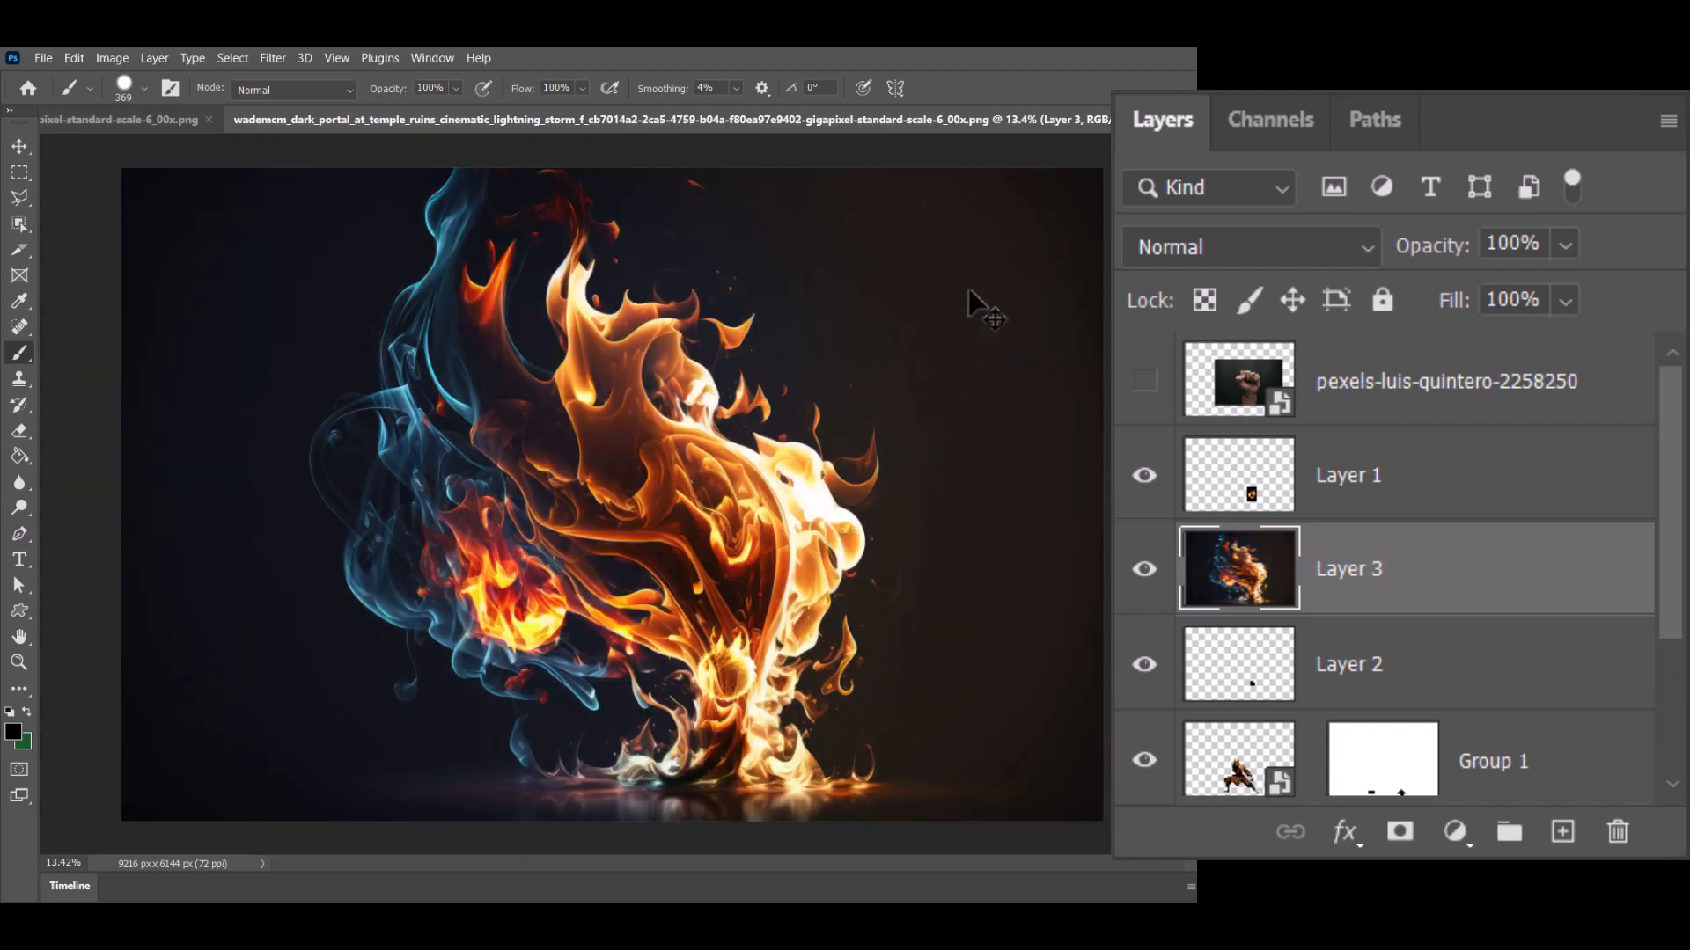
key("ctrl+t")
left_click_drag(1100, 169, 414, 621)
left_click_drag(371, 777, 798, 661)
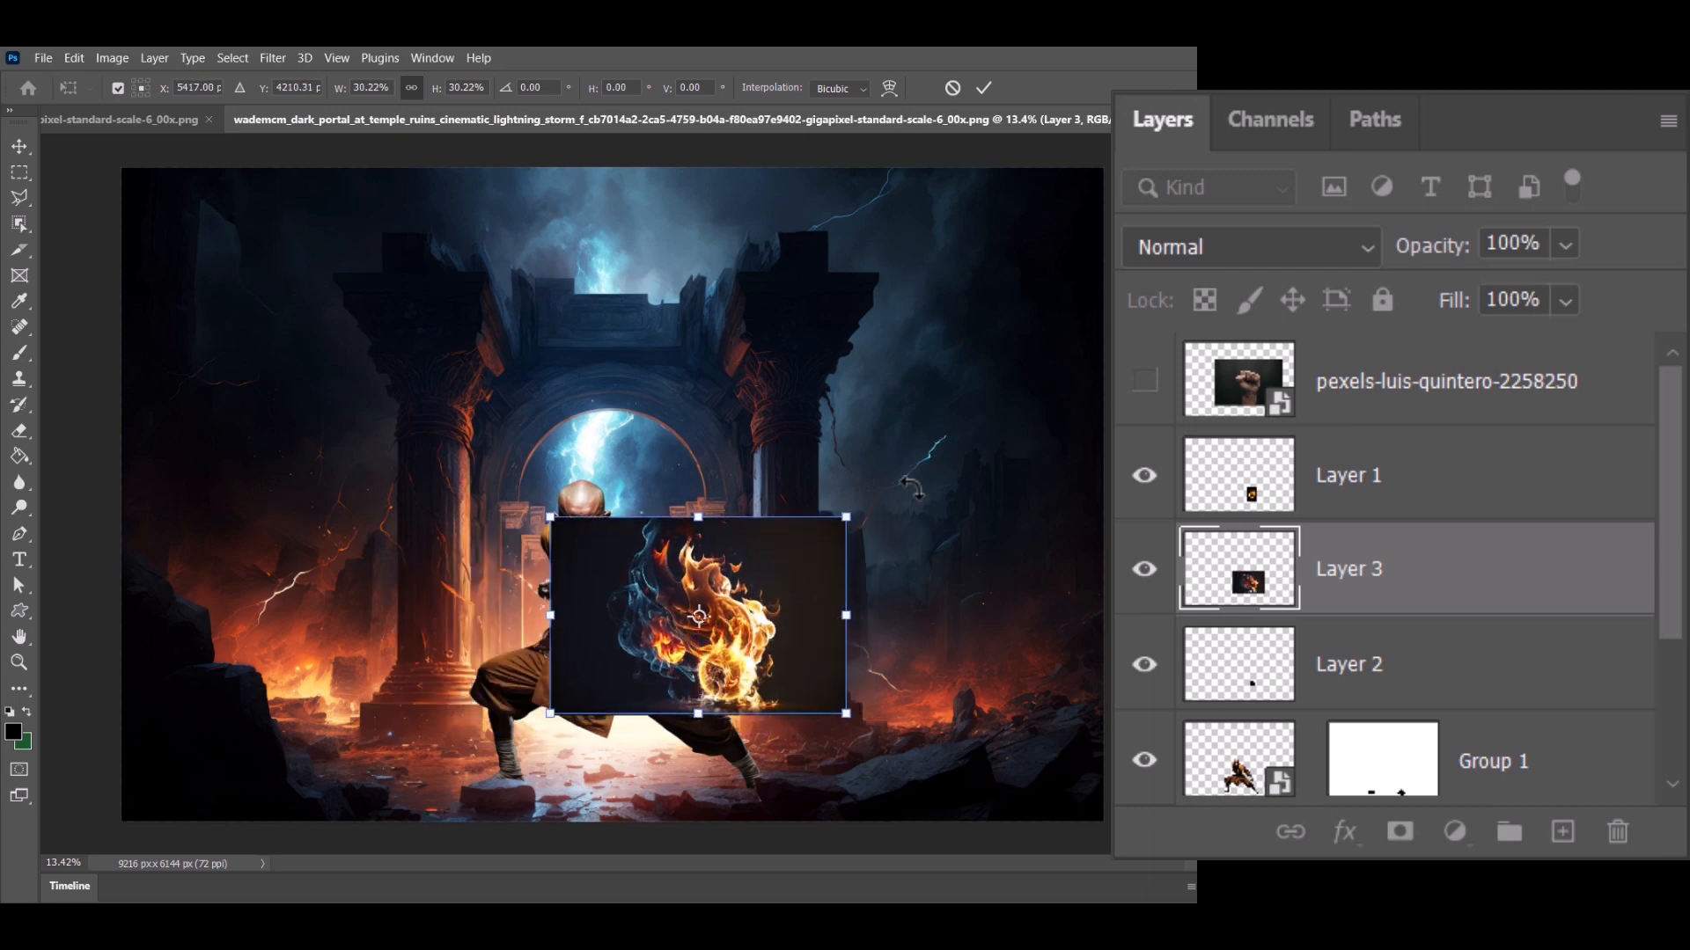
Step: Mirror and rotate the flames image so the flames trail away from the fist, align their base with the fireball, and apply the transform
left_click_drag(908, 484, 959, 612)
left_click_drag(825, 610, 852, 576)
left_click_drag(963, 554, 959, 513)
left_click_drag(871, 640, 721, 592)
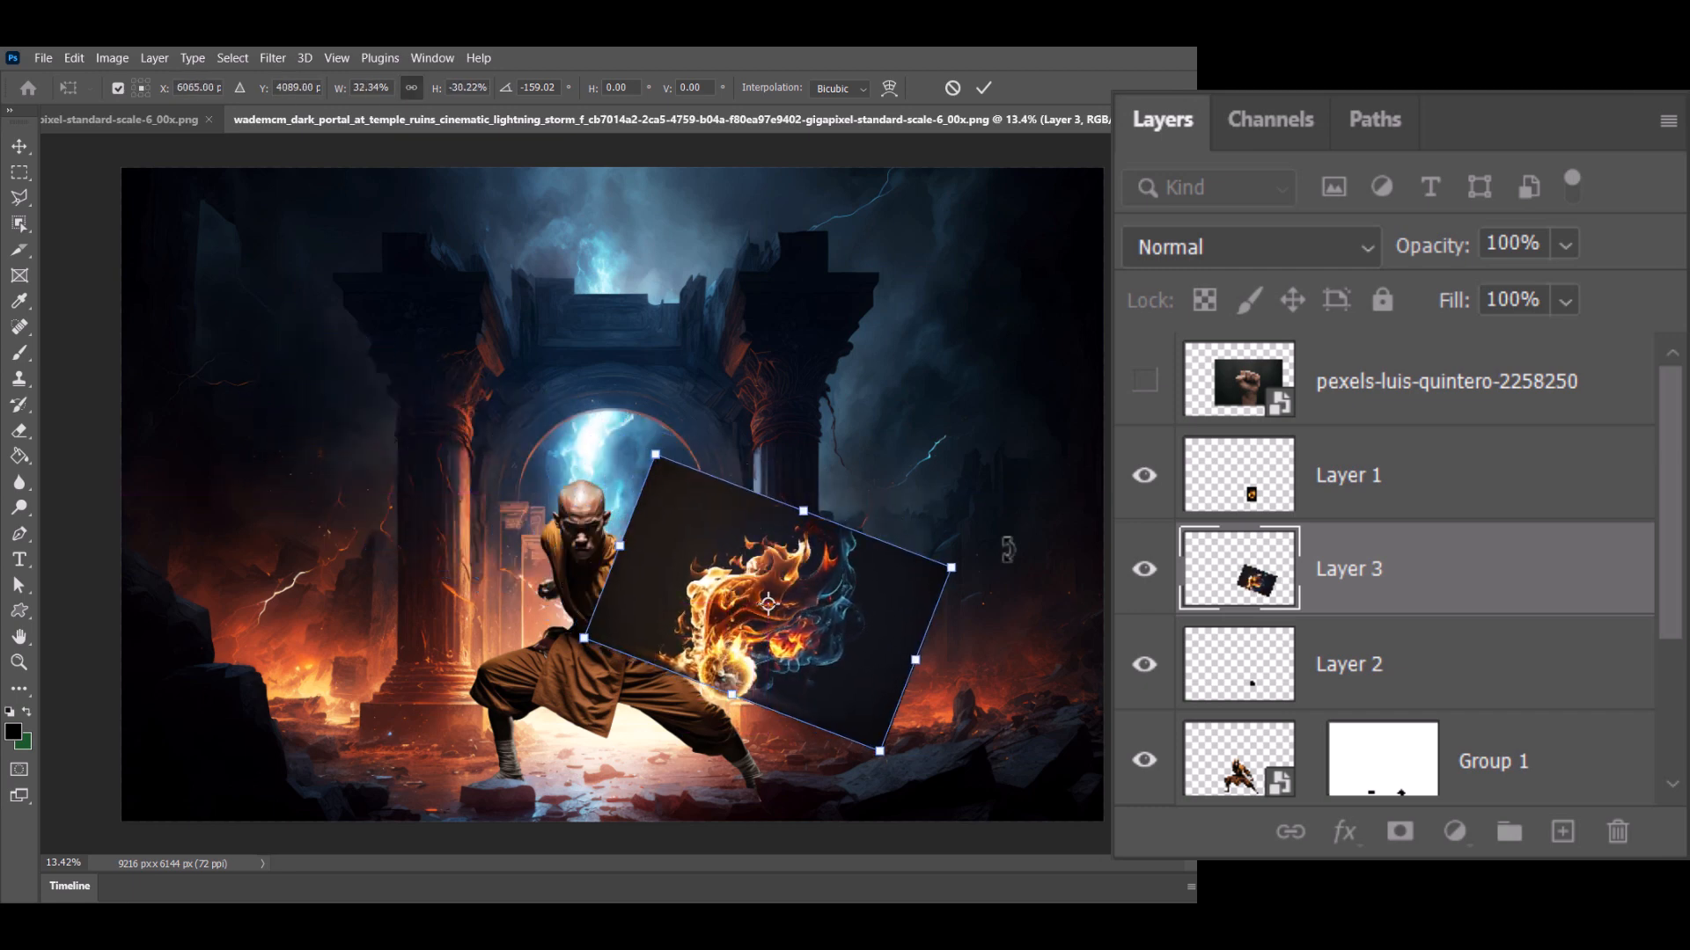
left_click_drag(1030, 510, 1011, 441)
key("Return")
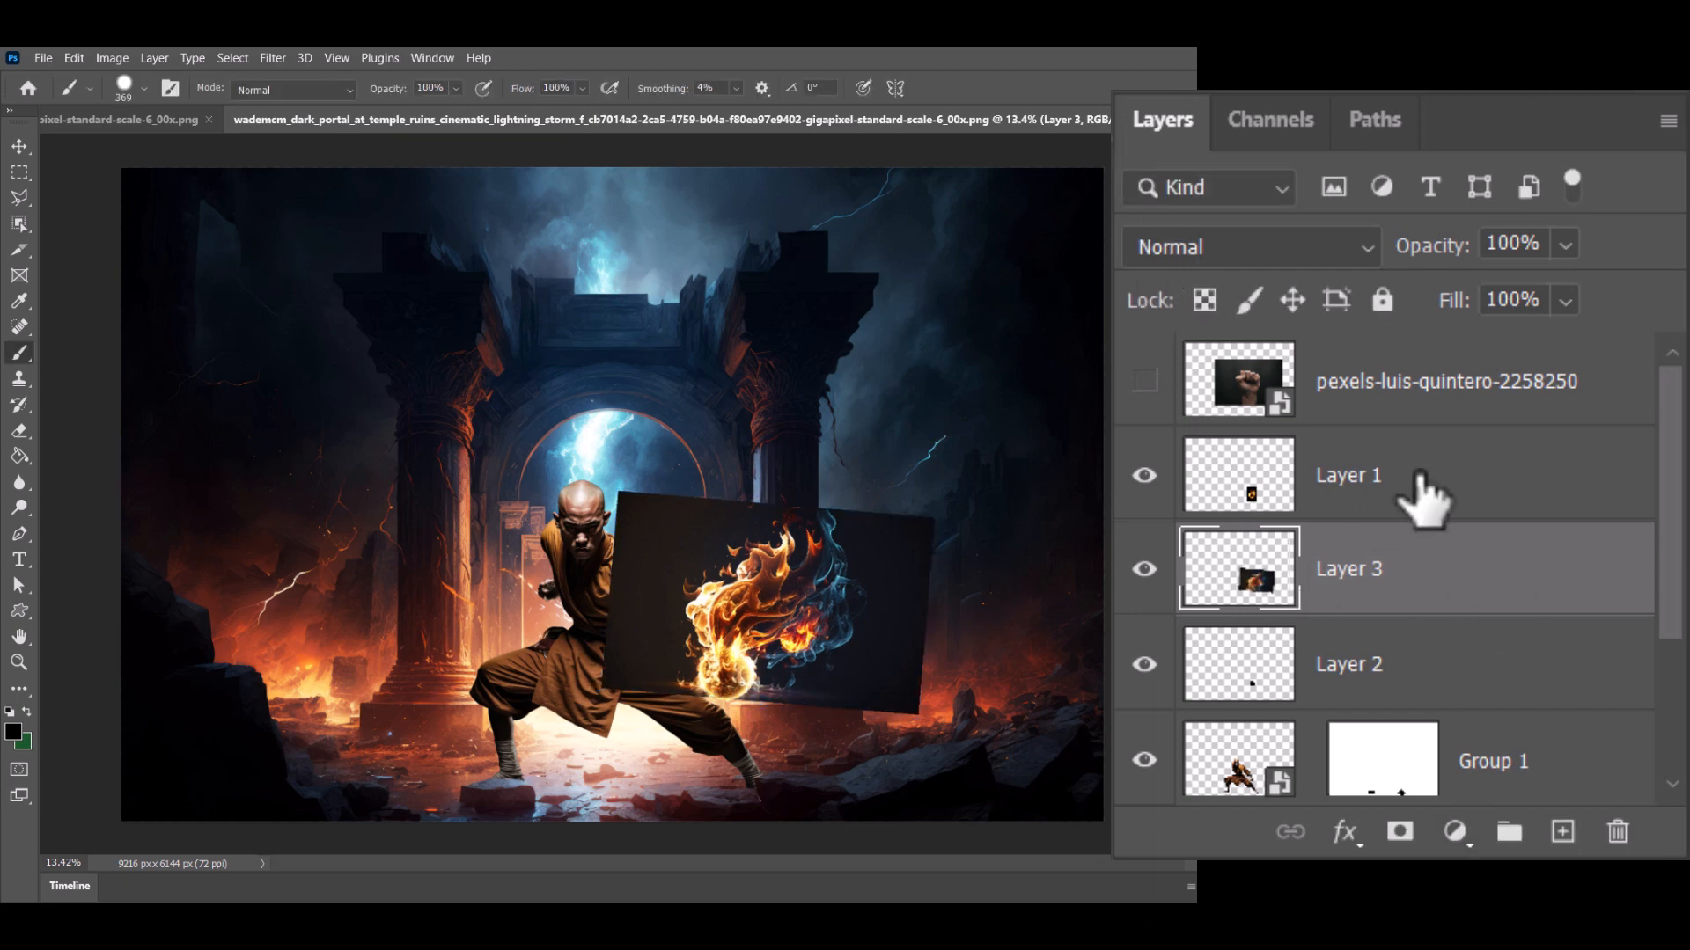
Step: Move the flames layer's Curves black point to input 26 and set the layer's blend mode to Screen
left_click(113, 57)
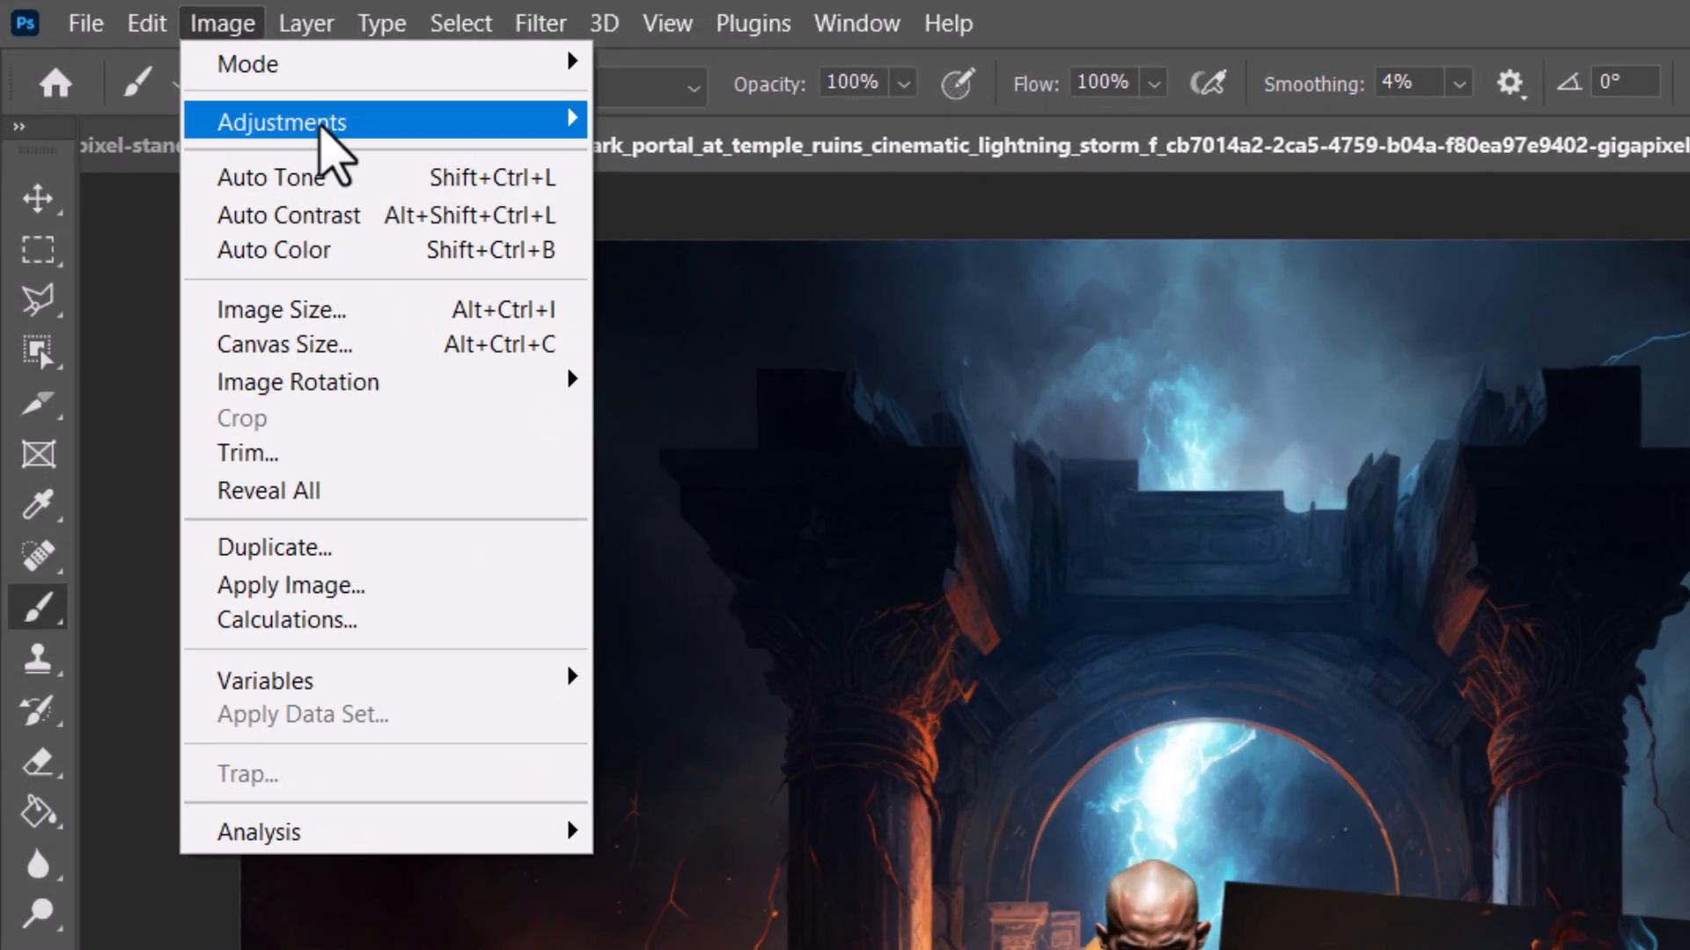
mouse_move(160, 110)
left_click(730, 194)
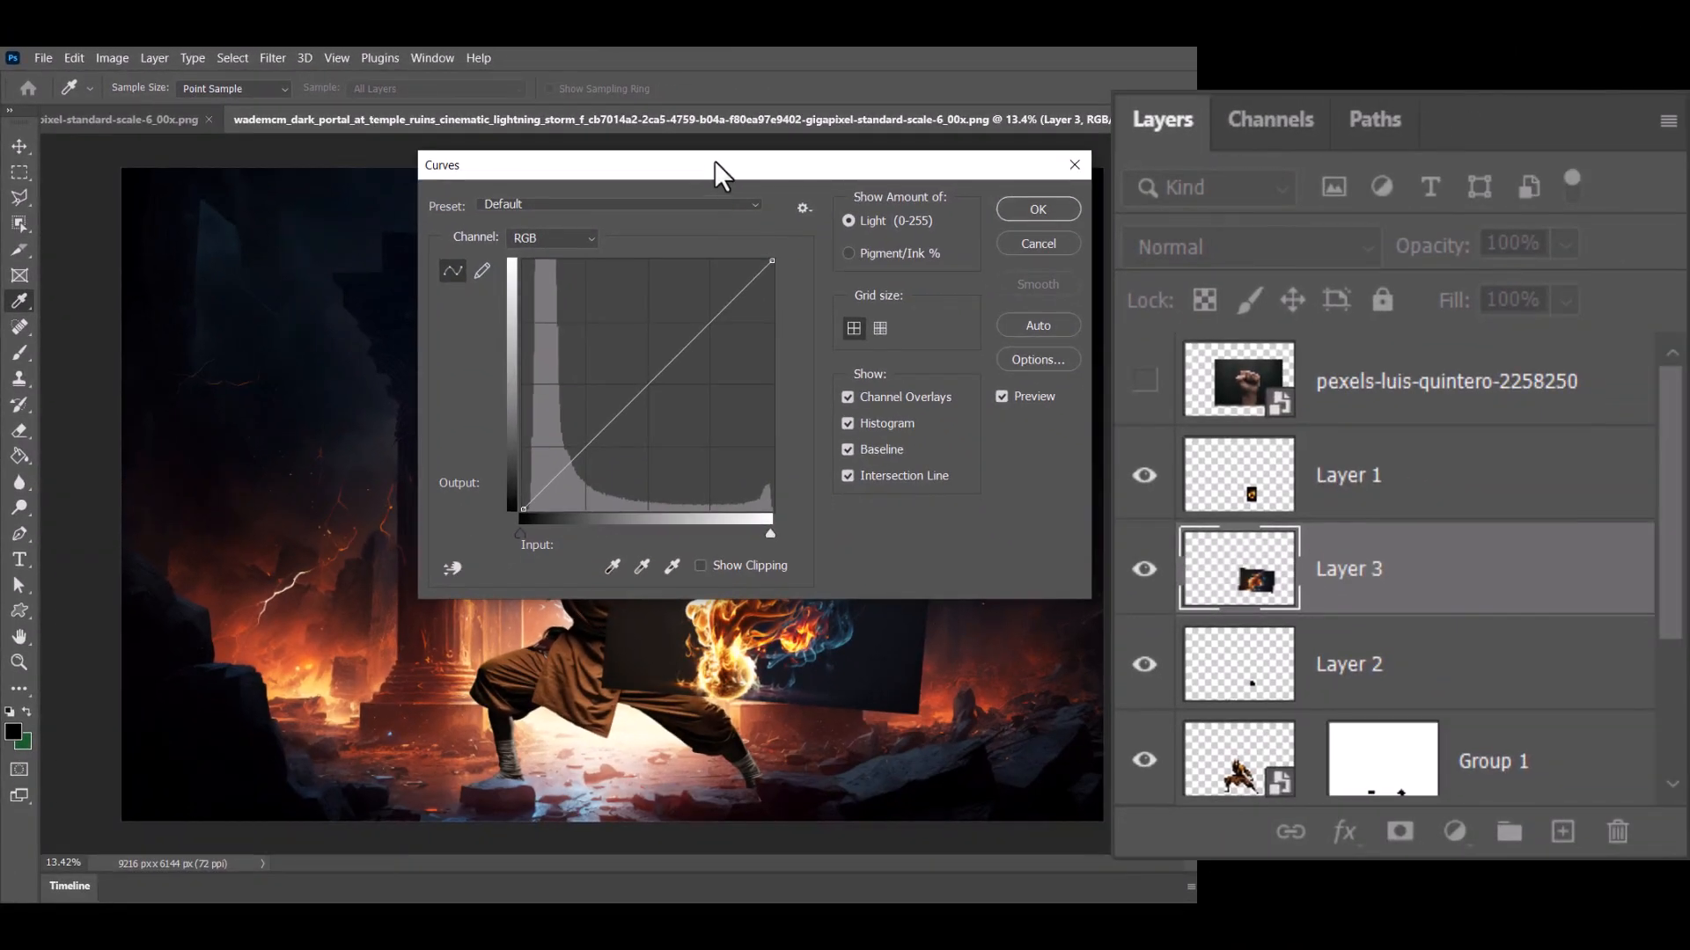
left_click_drag(715, 161, 273, 97)
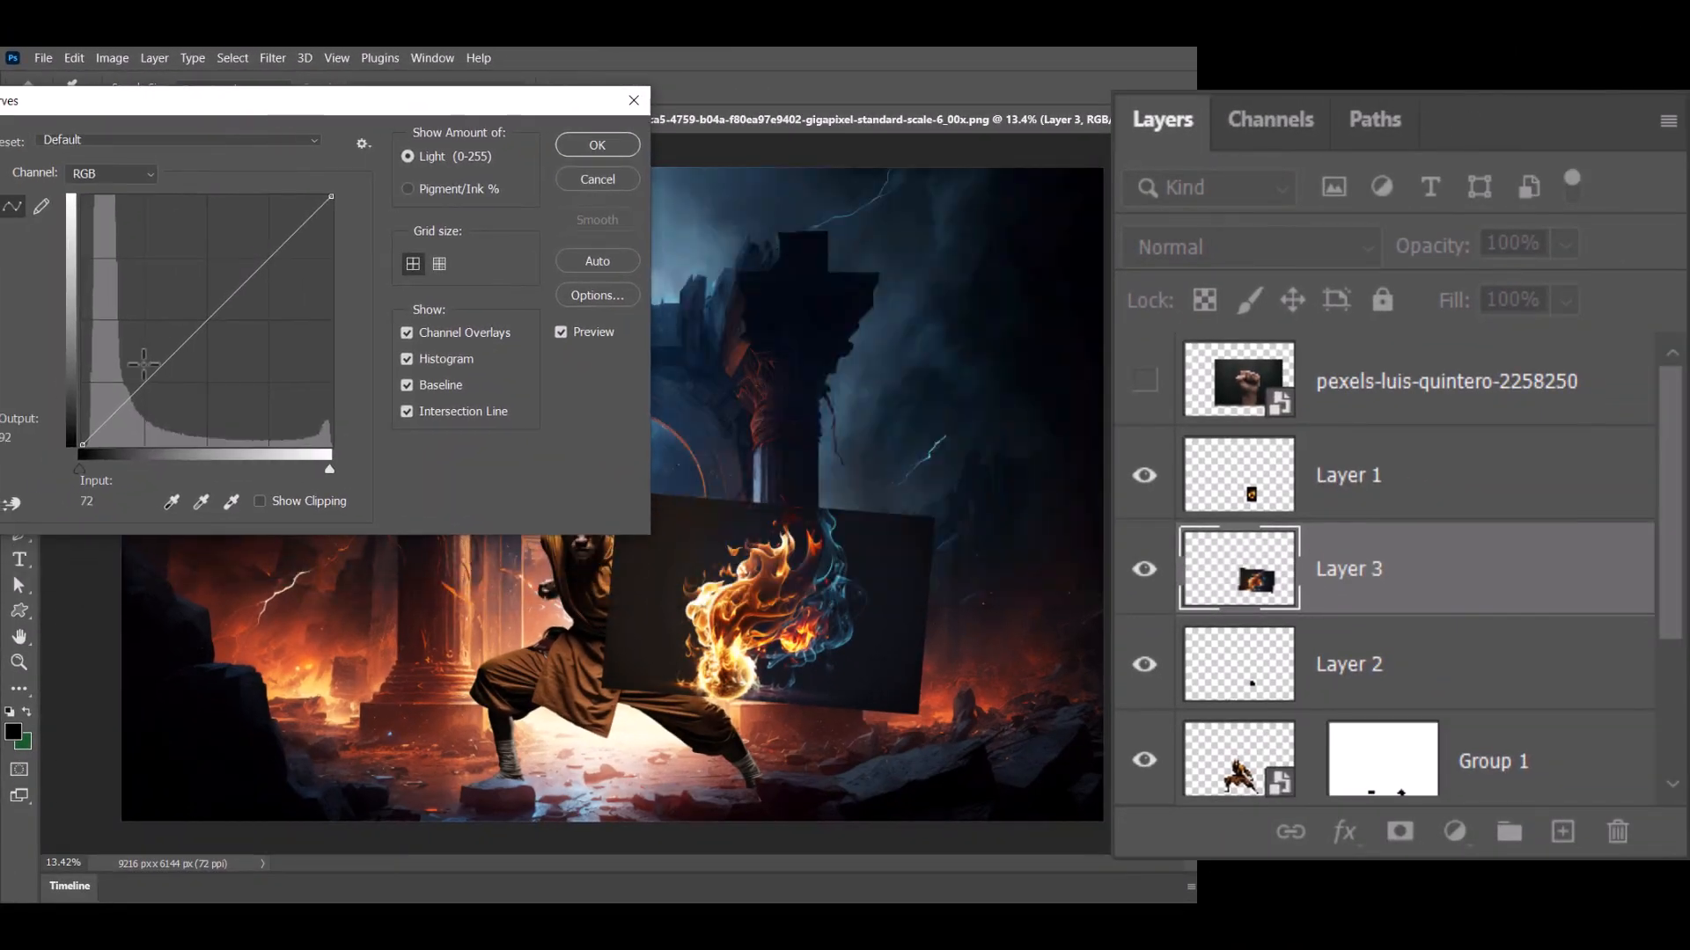
left_click_drag(83, 442, 103, 452)
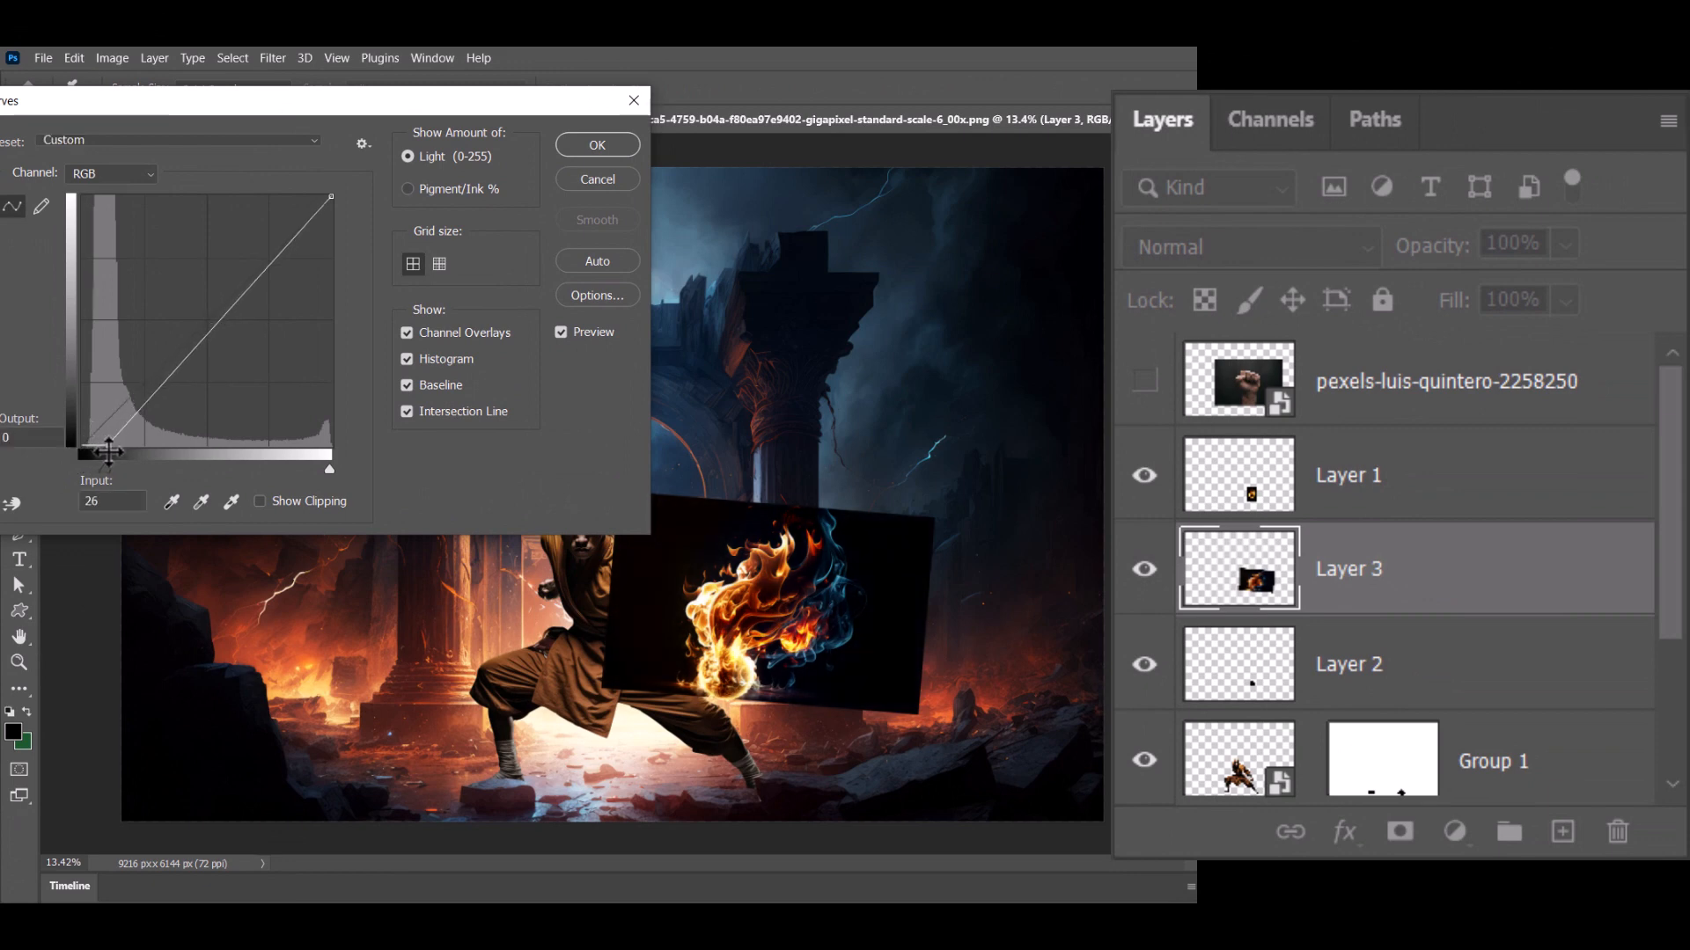
left_click(632, 142)
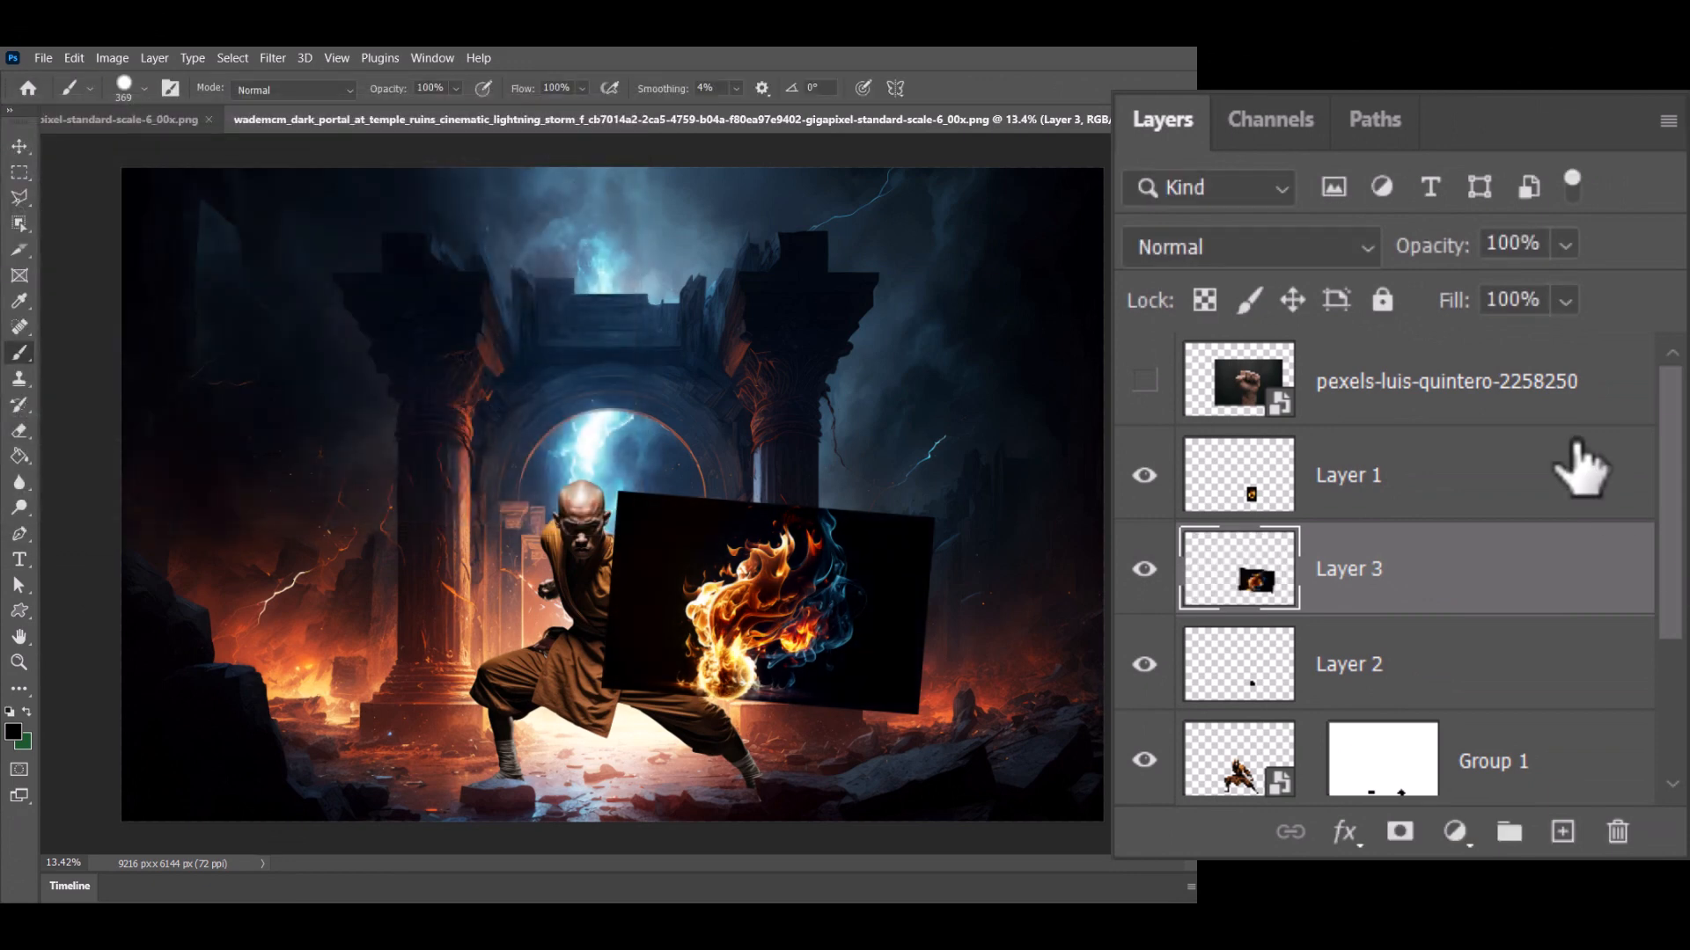
left_click(1301, 246)
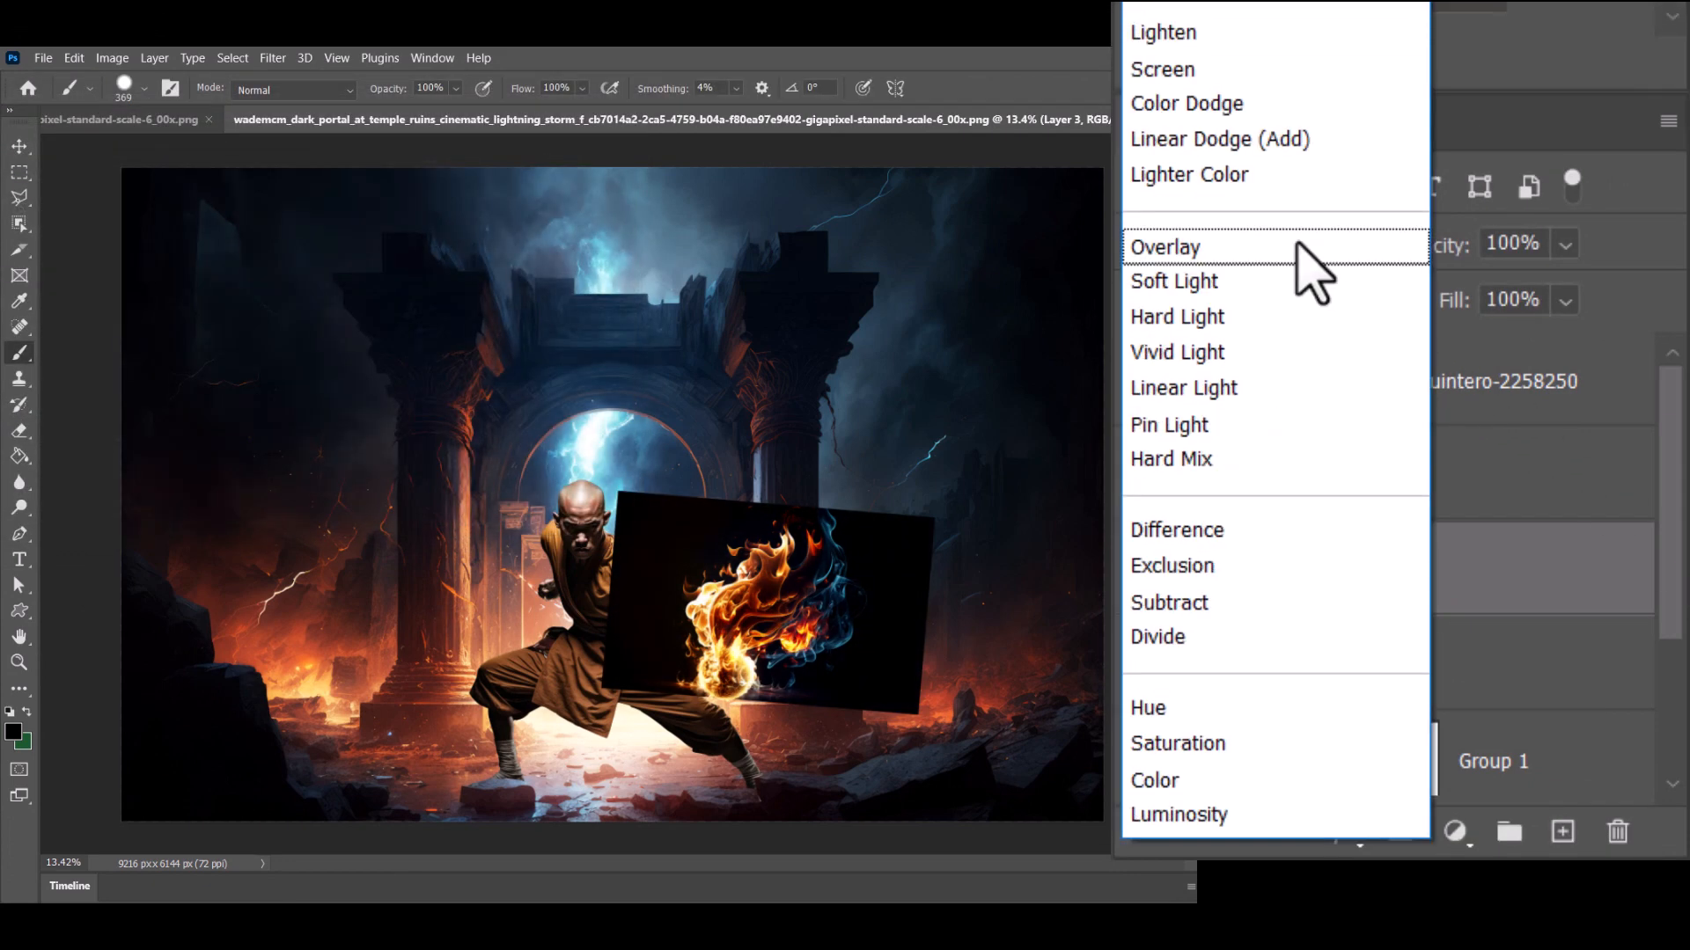
left_click(1221, 71)
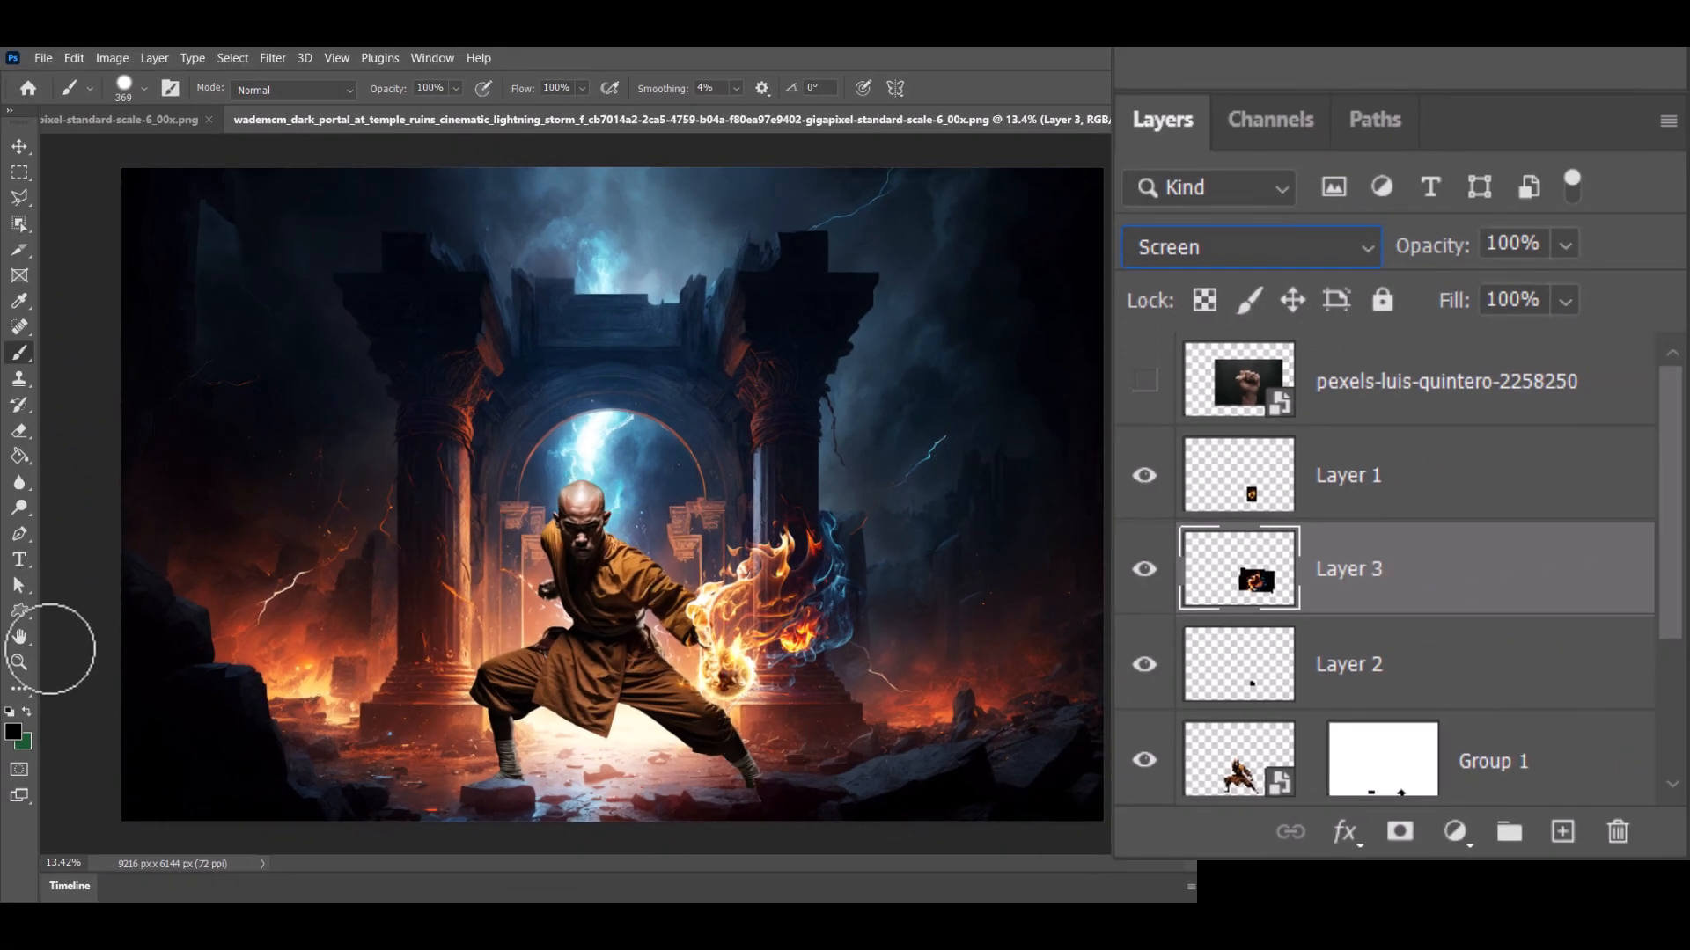
Step: Add a new layer directly above the monk's Group 1 layer and clip it to the monk
left_click(18, 662)
left_click_drag(546, 555, 623, 619)
left_click_drag(704, 735, 667, 496)
scroll(667, 495, "down", 2)
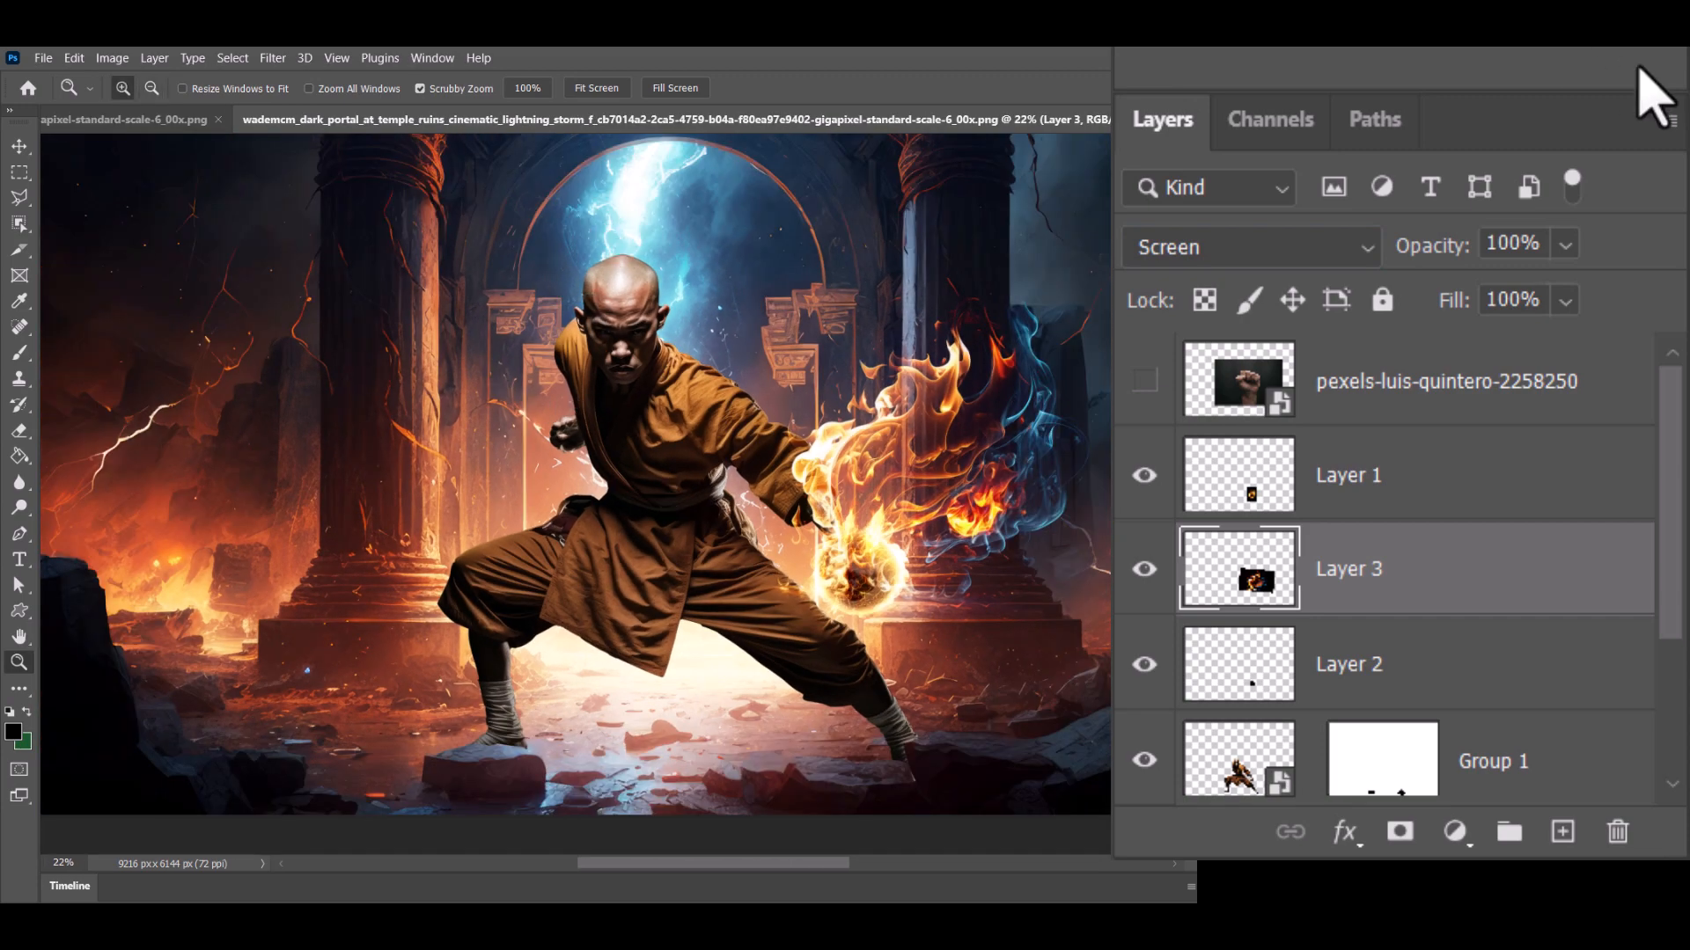
scroll(1285, 563, "down", 3)
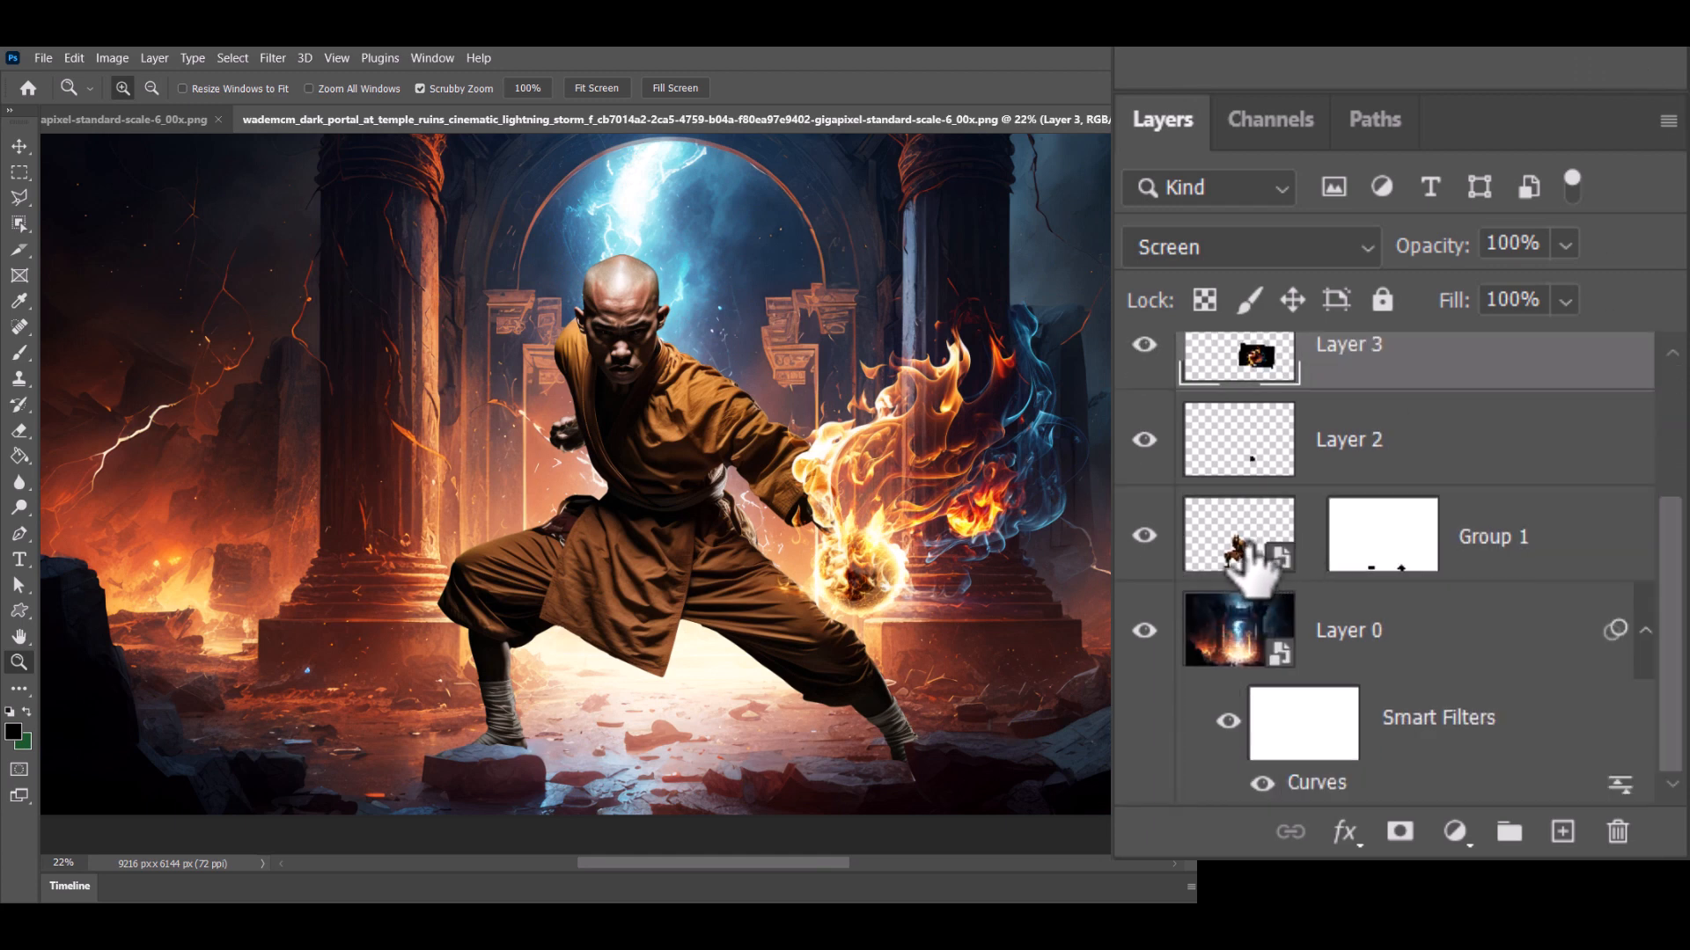
left_click(1281, 559)
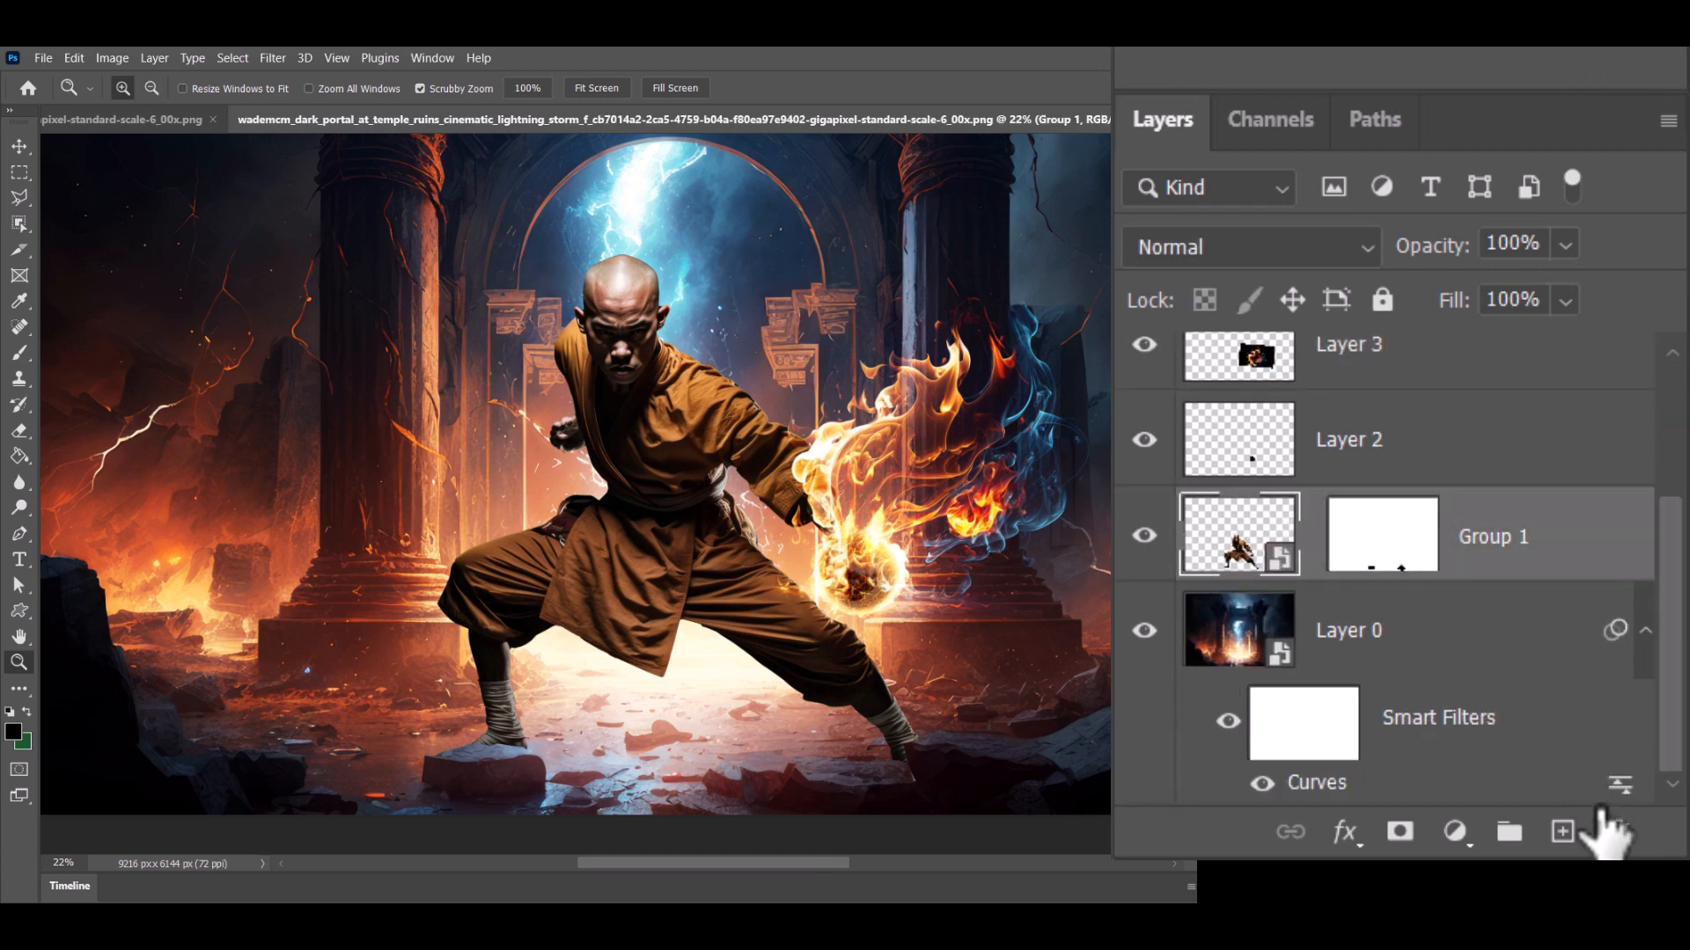
left_click(1563, 831)
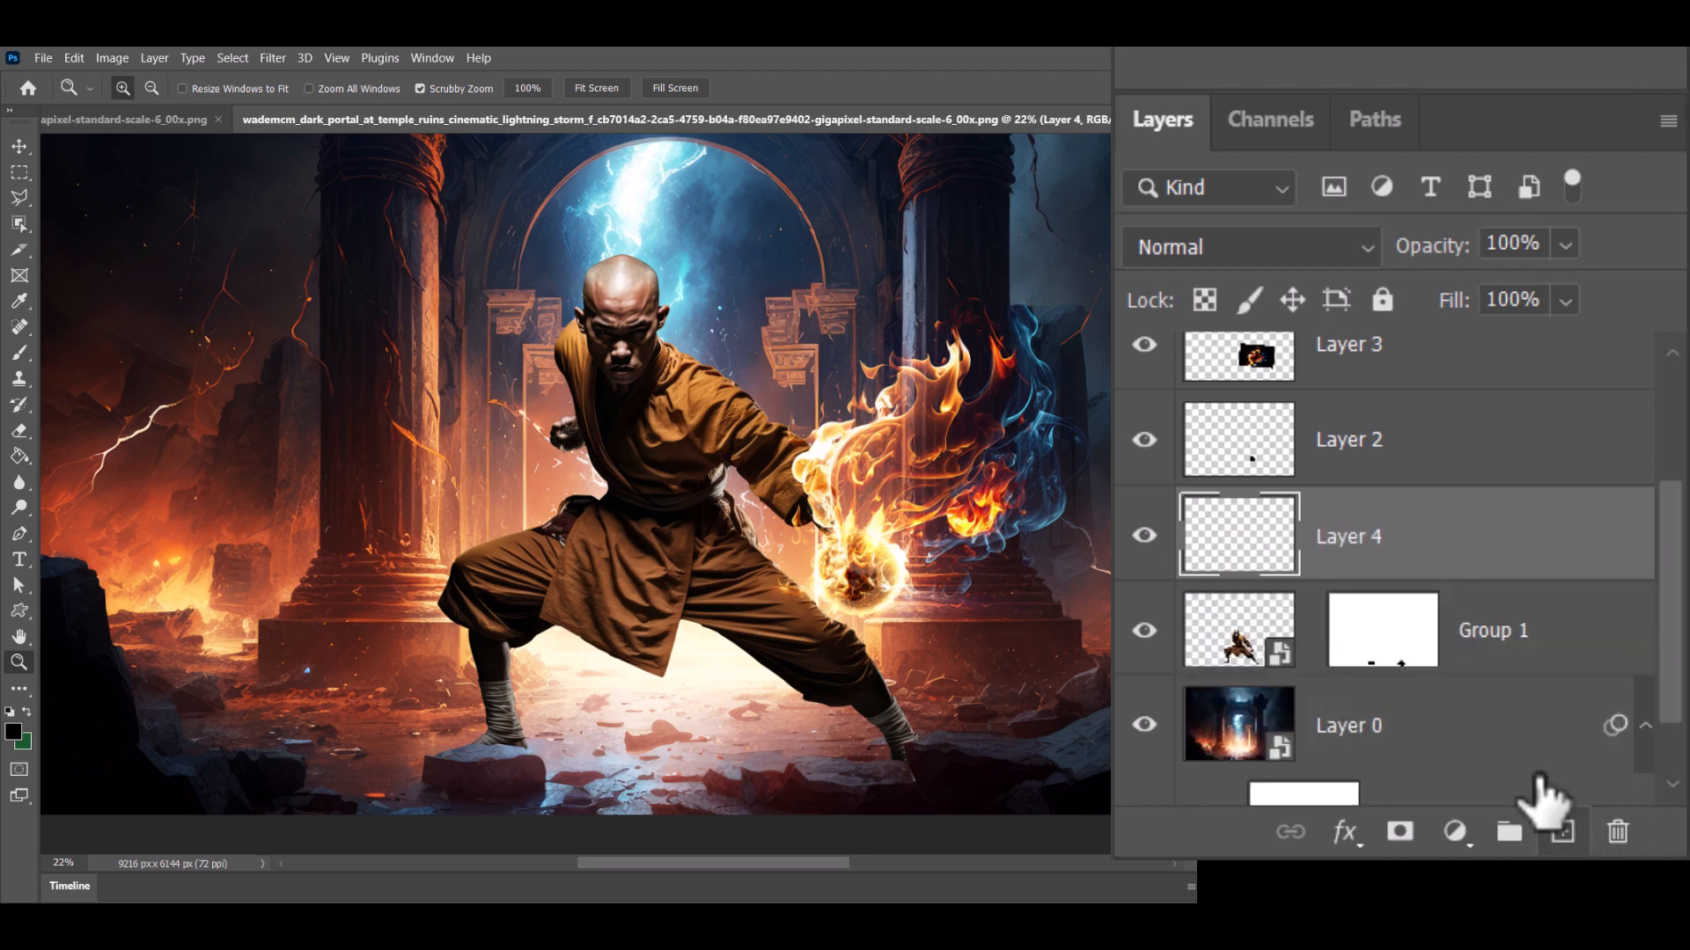
left_click(1403, 563, "alt")
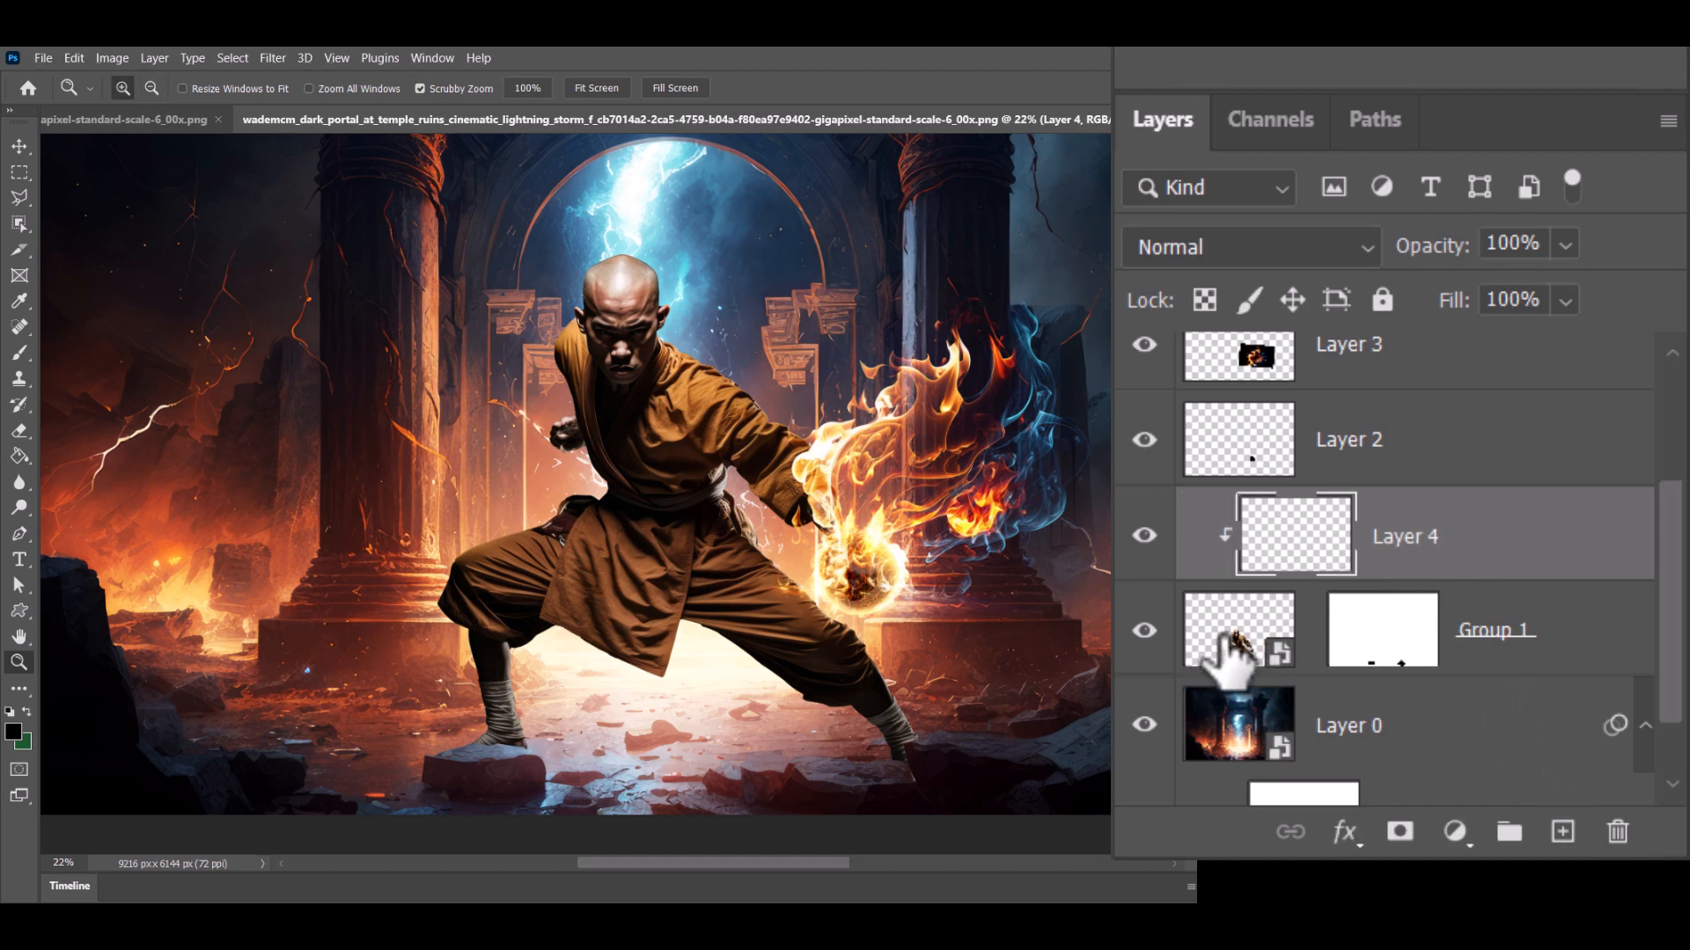
Step: Try a green brush stroke across the monk's chest on the clipped layer, and undo it
left_click(20, 352)
left_click(26, 713)
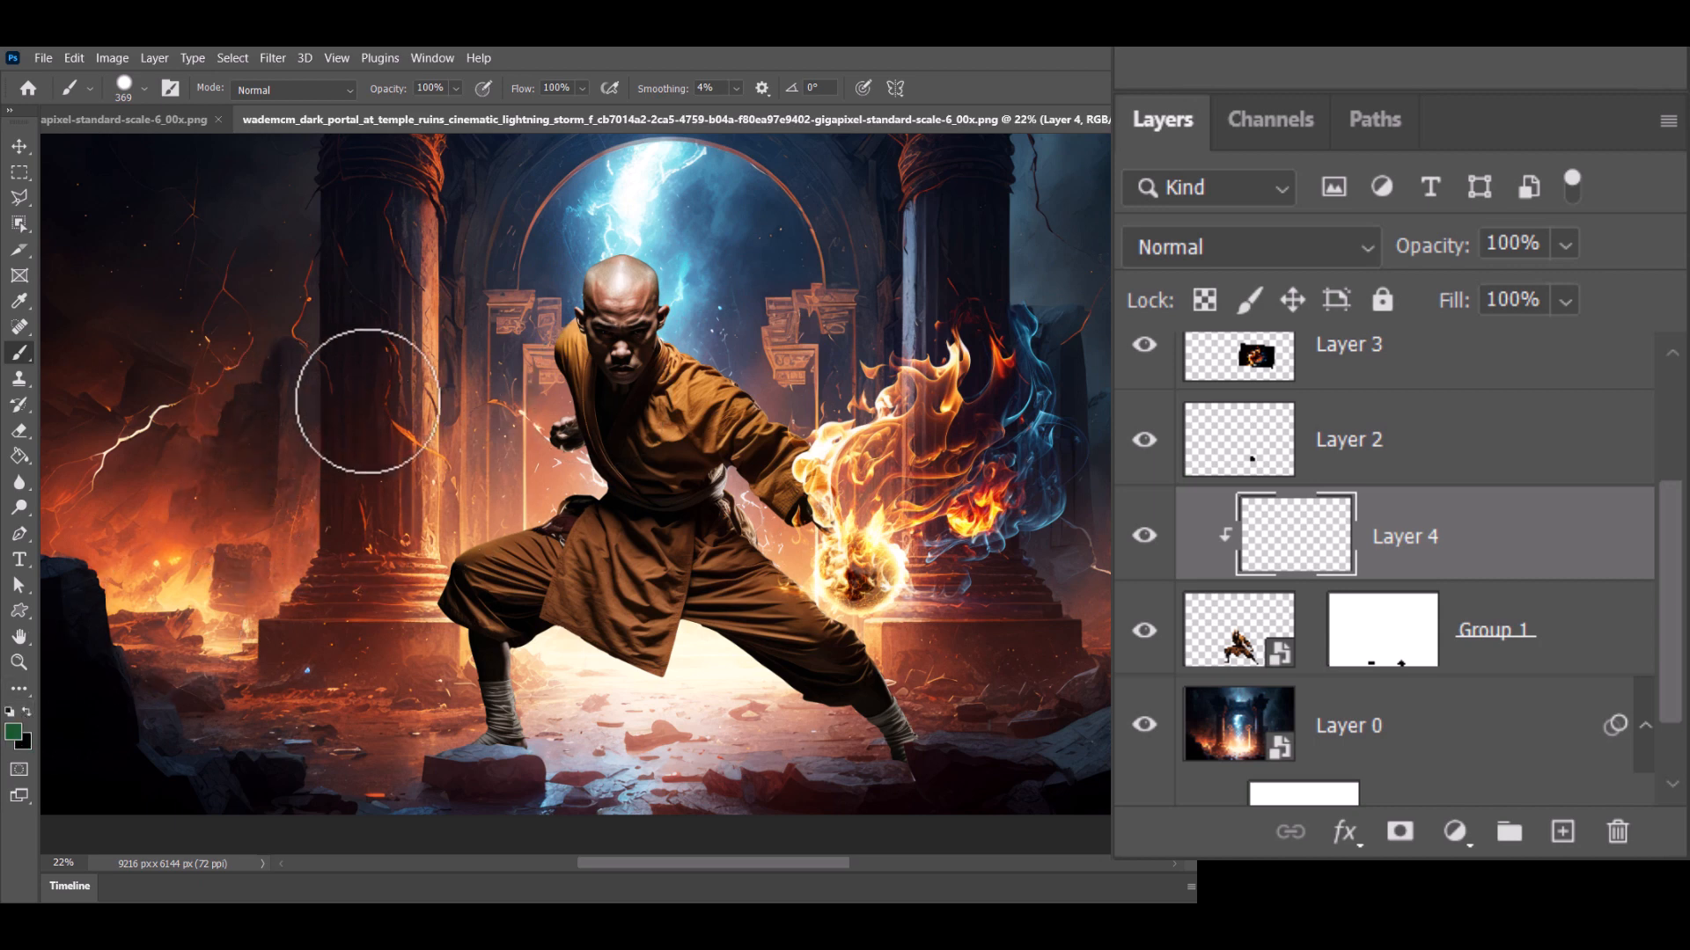
left_click_drag(528, 374, 704, 374)
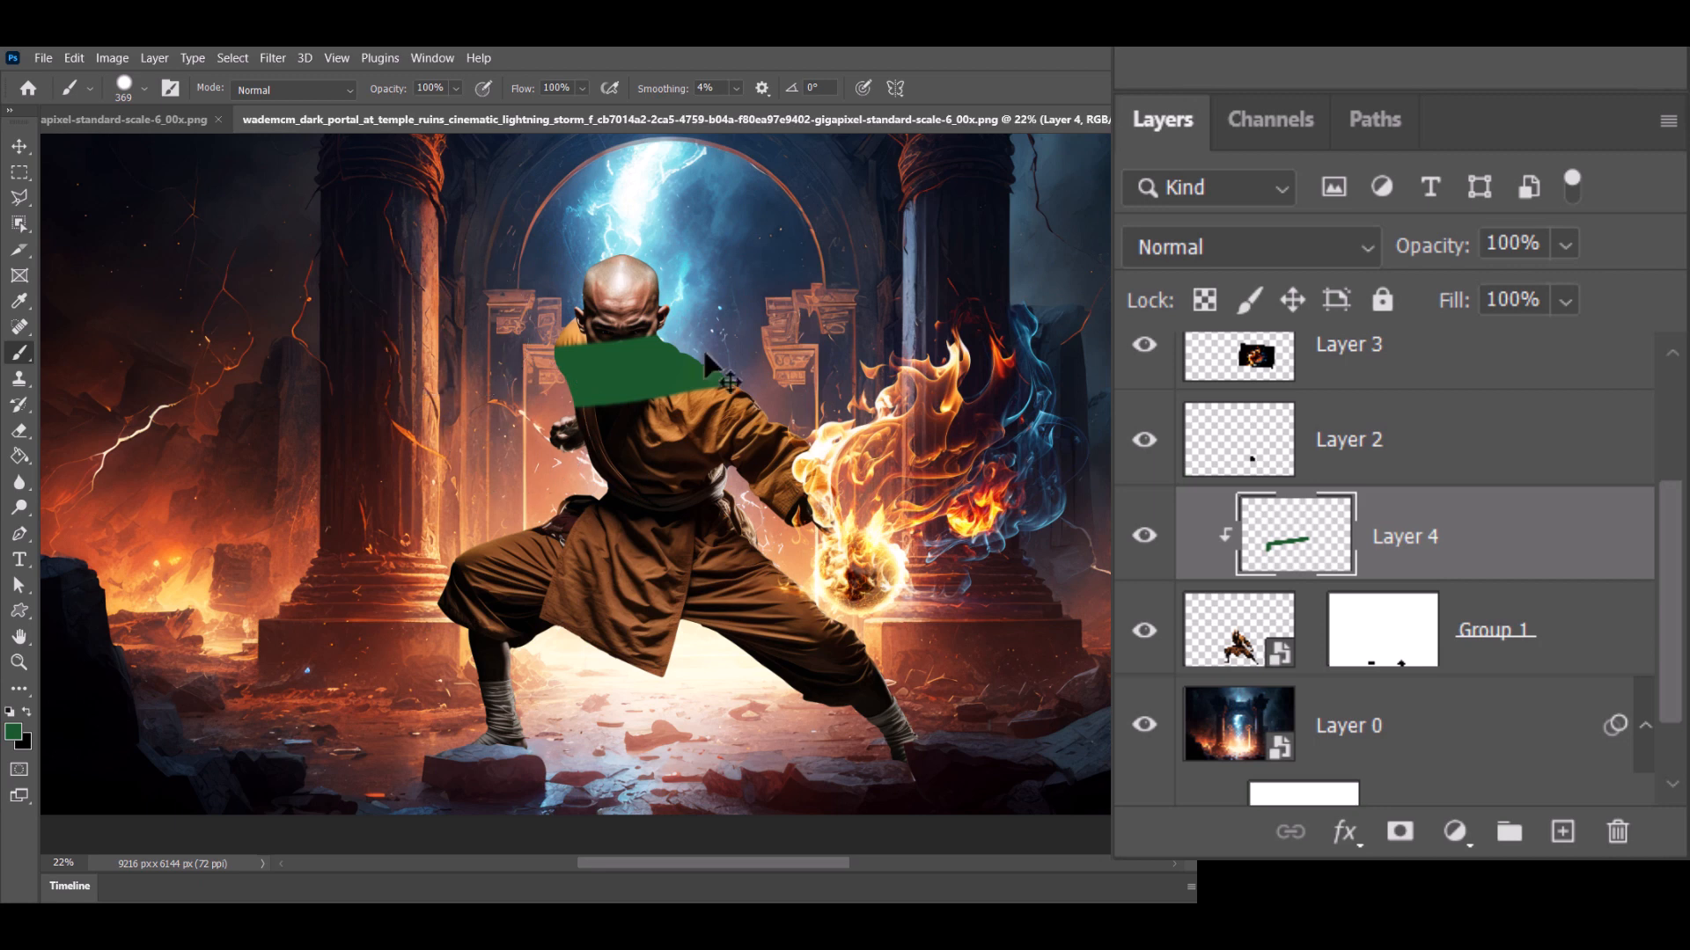
key("ctrl+z")
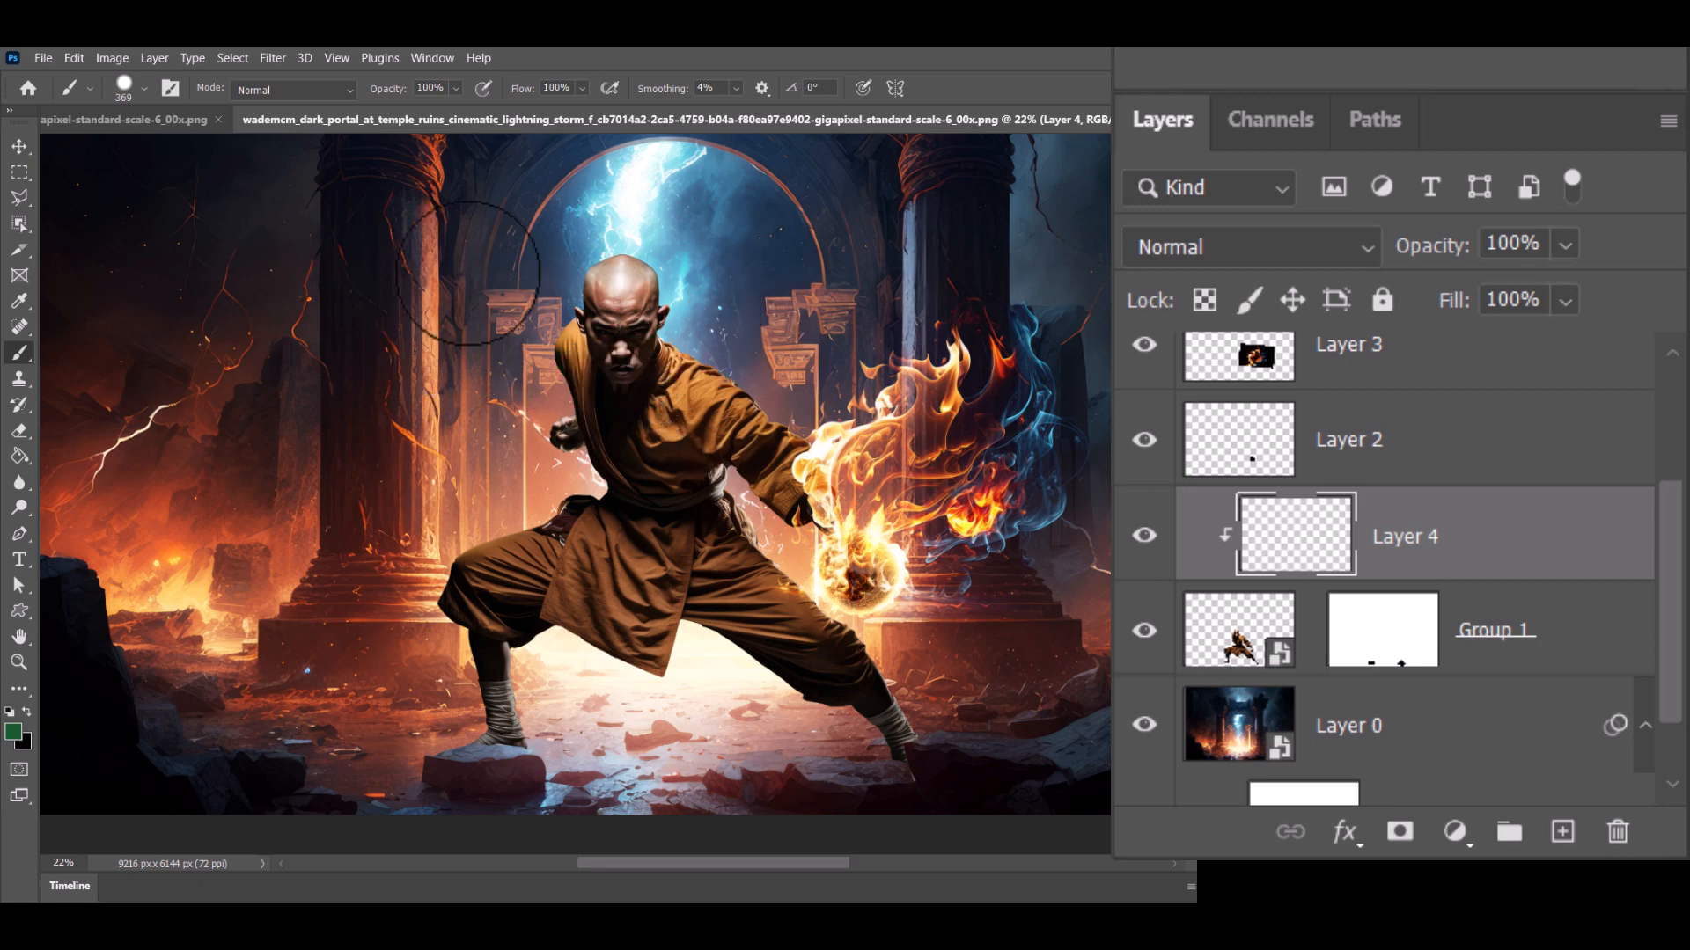
Step: Set the foreground colour to light cyan, 71fff7
left_click(14, 734)
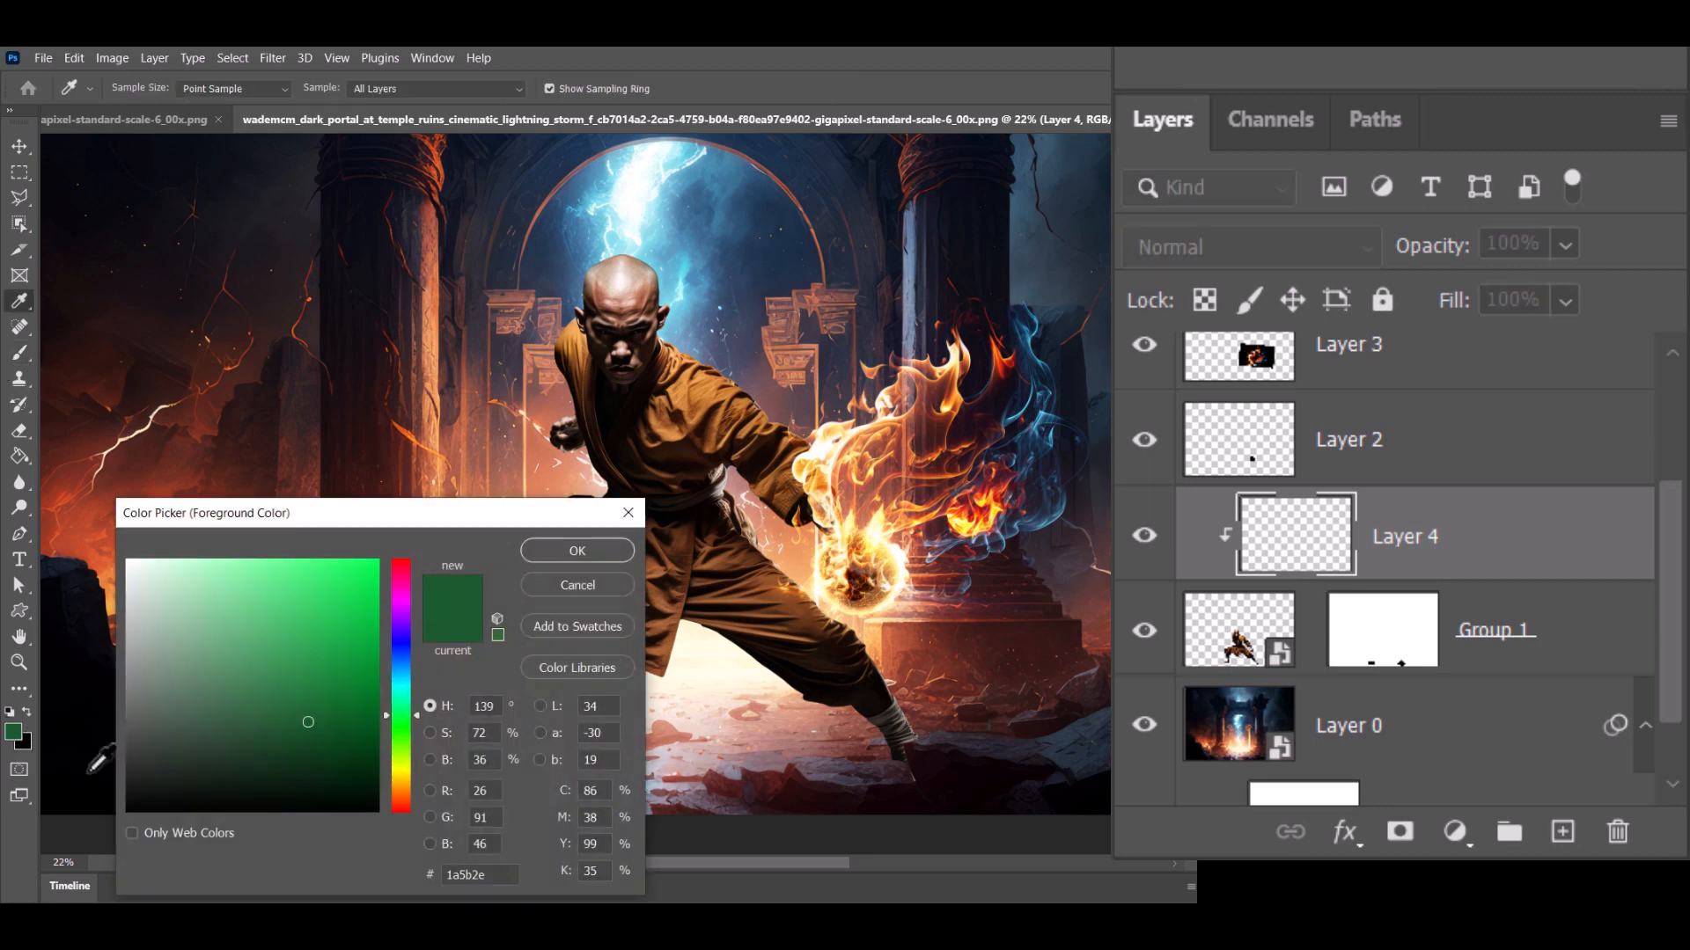
left_click(405, 688)
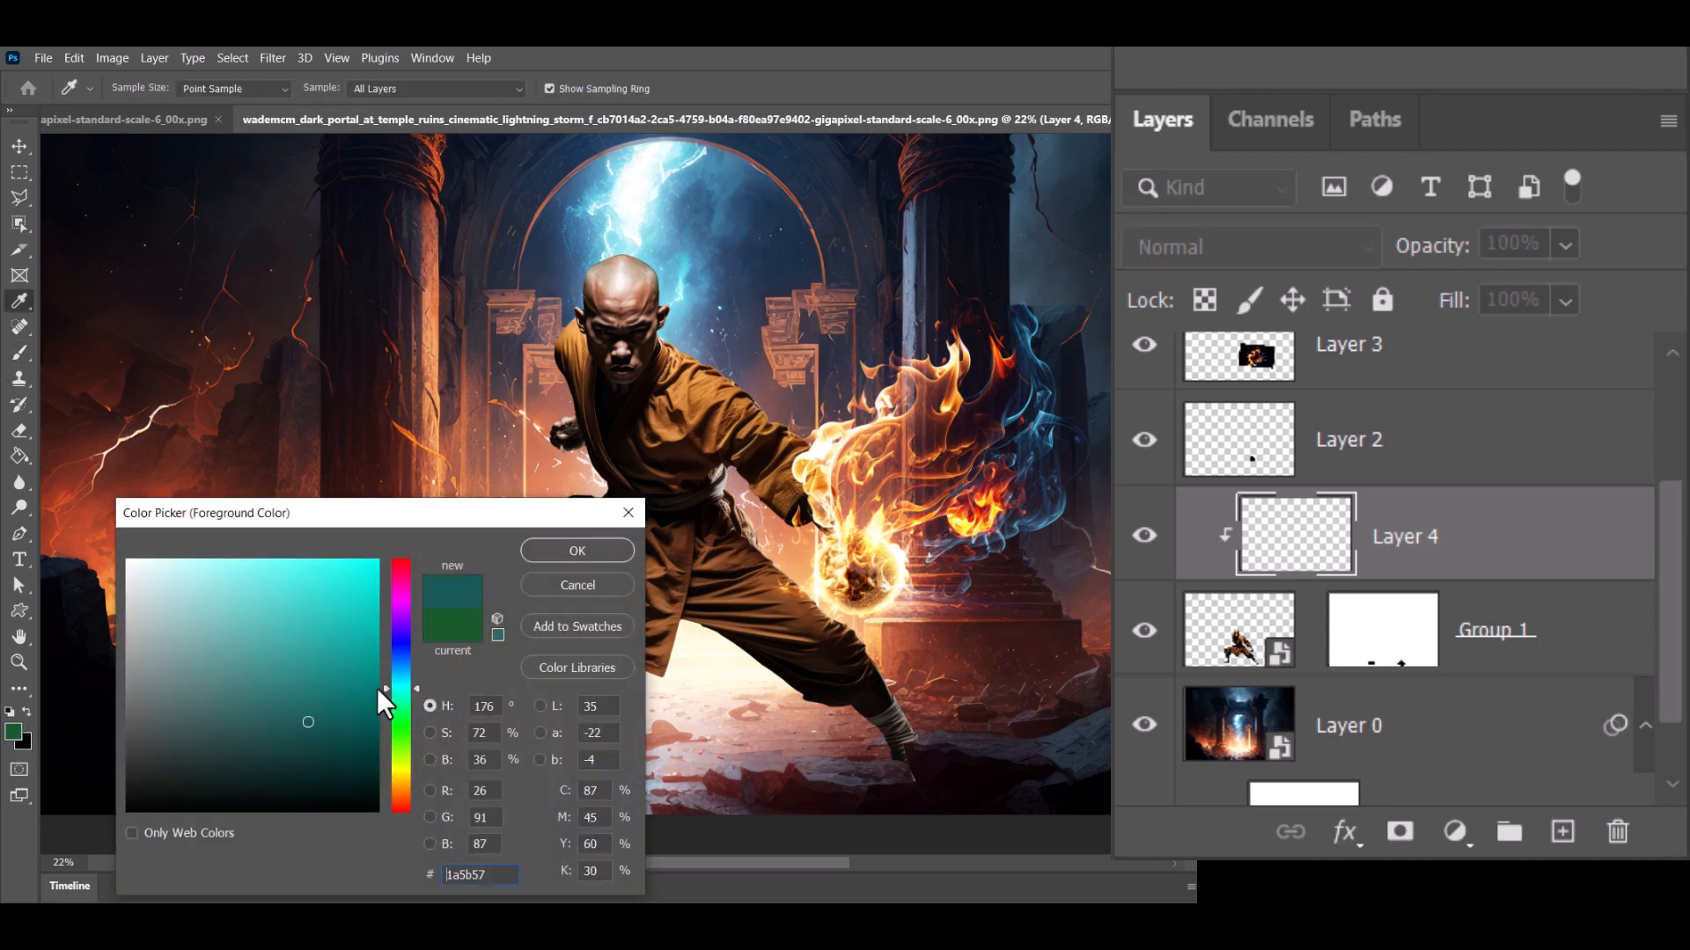
left_click_drag(317, 678, 257, 551)
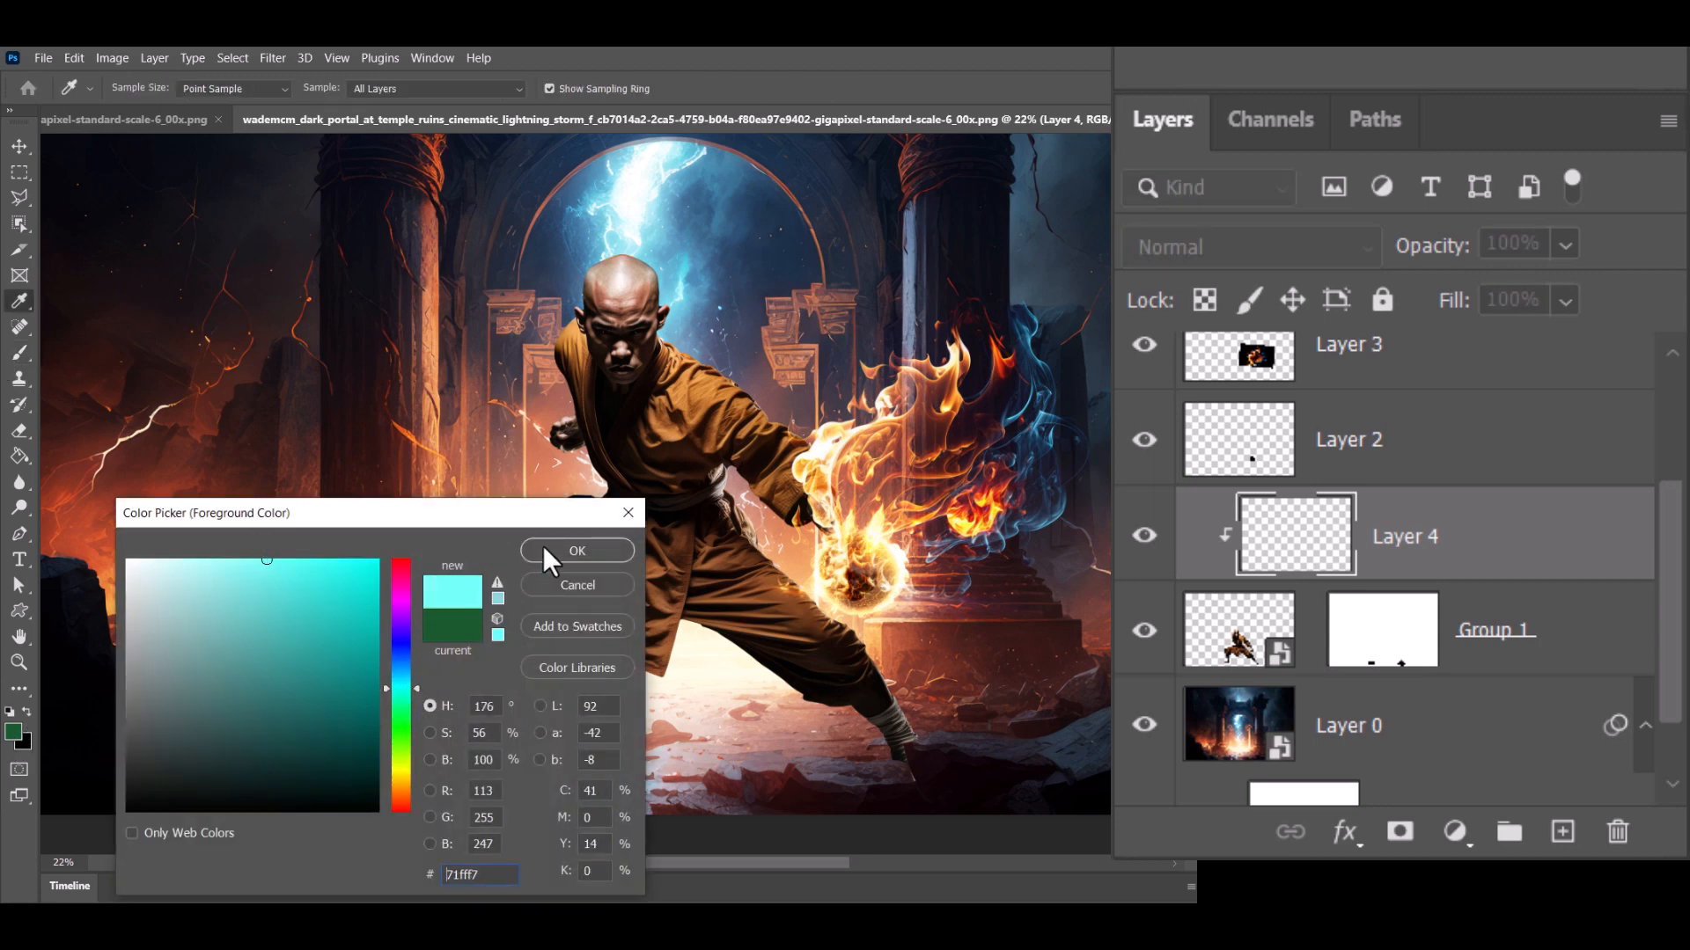
left_click(546, 550)
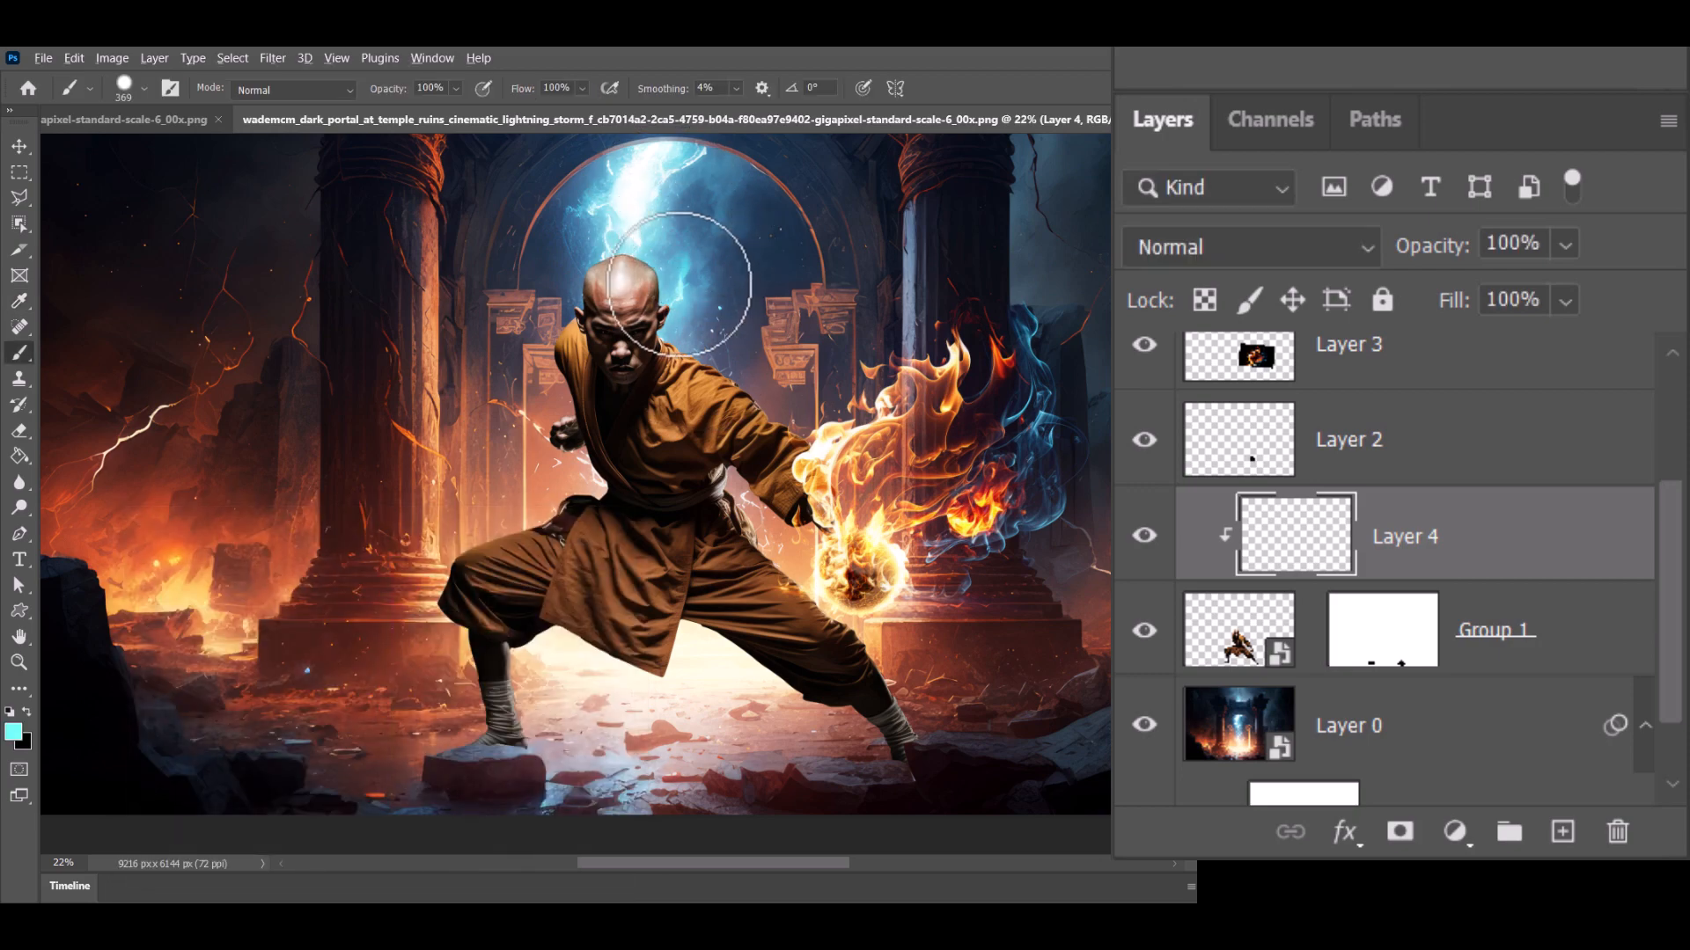
Step: Set the Soft Round brush to a size of 114 px and 13% hardness for painting around the monk's head
scroll(679, 284, "up", 5)
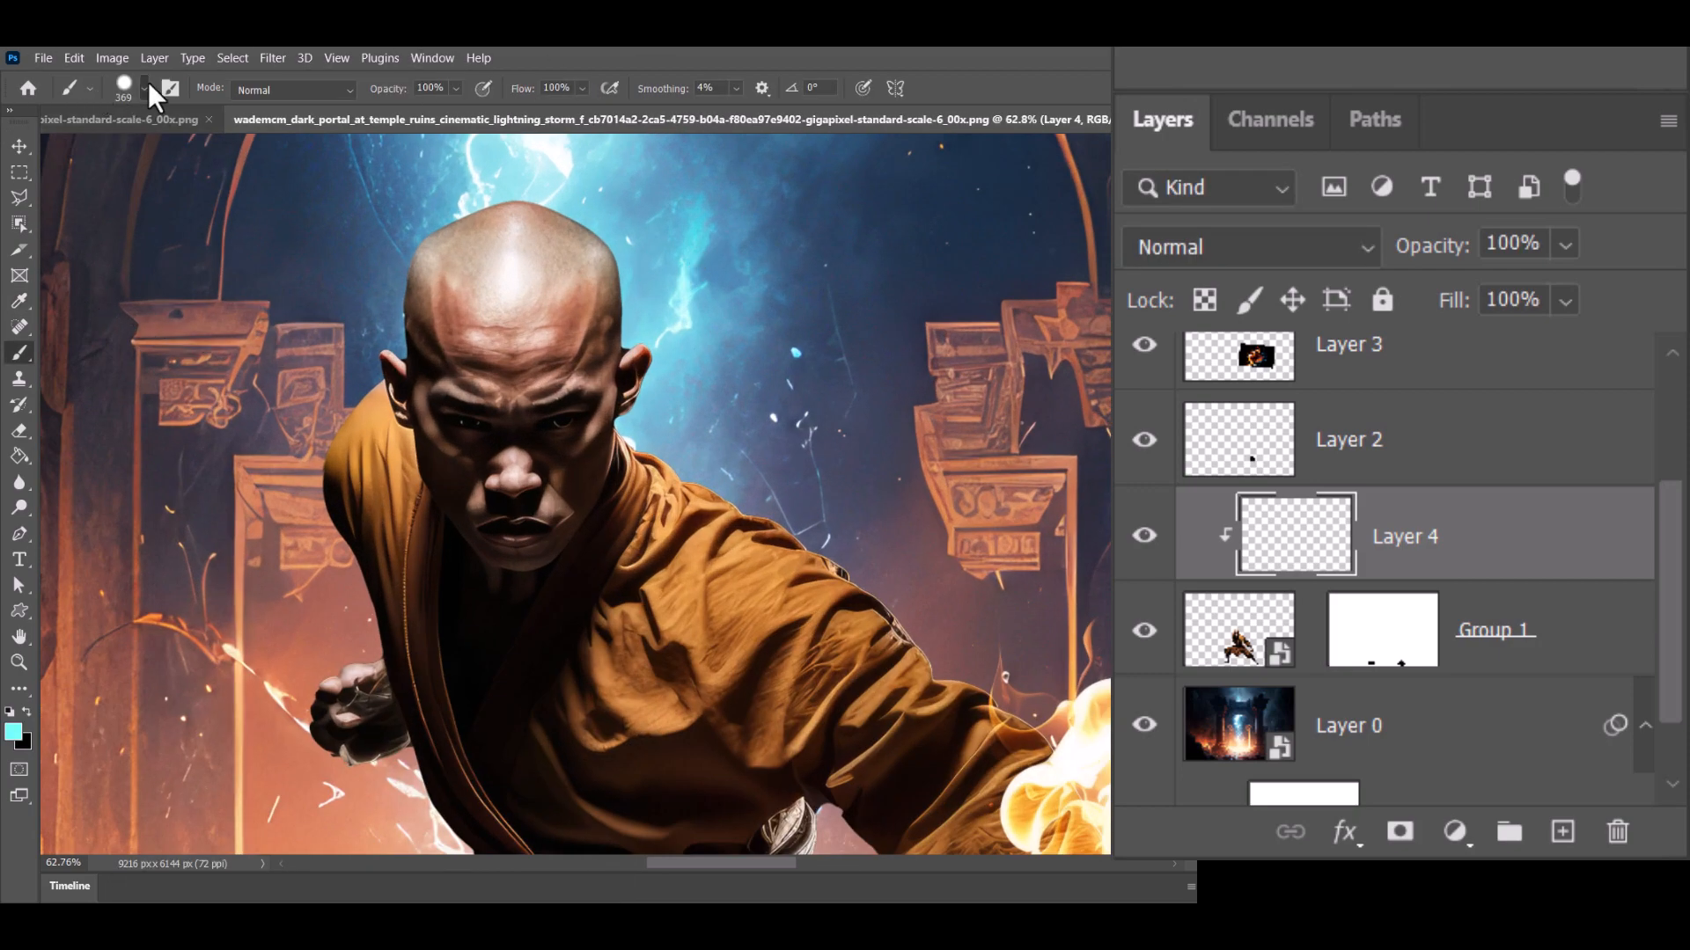
left_click(146, 87)
left_click(128, 191)
left_click(142, 146)
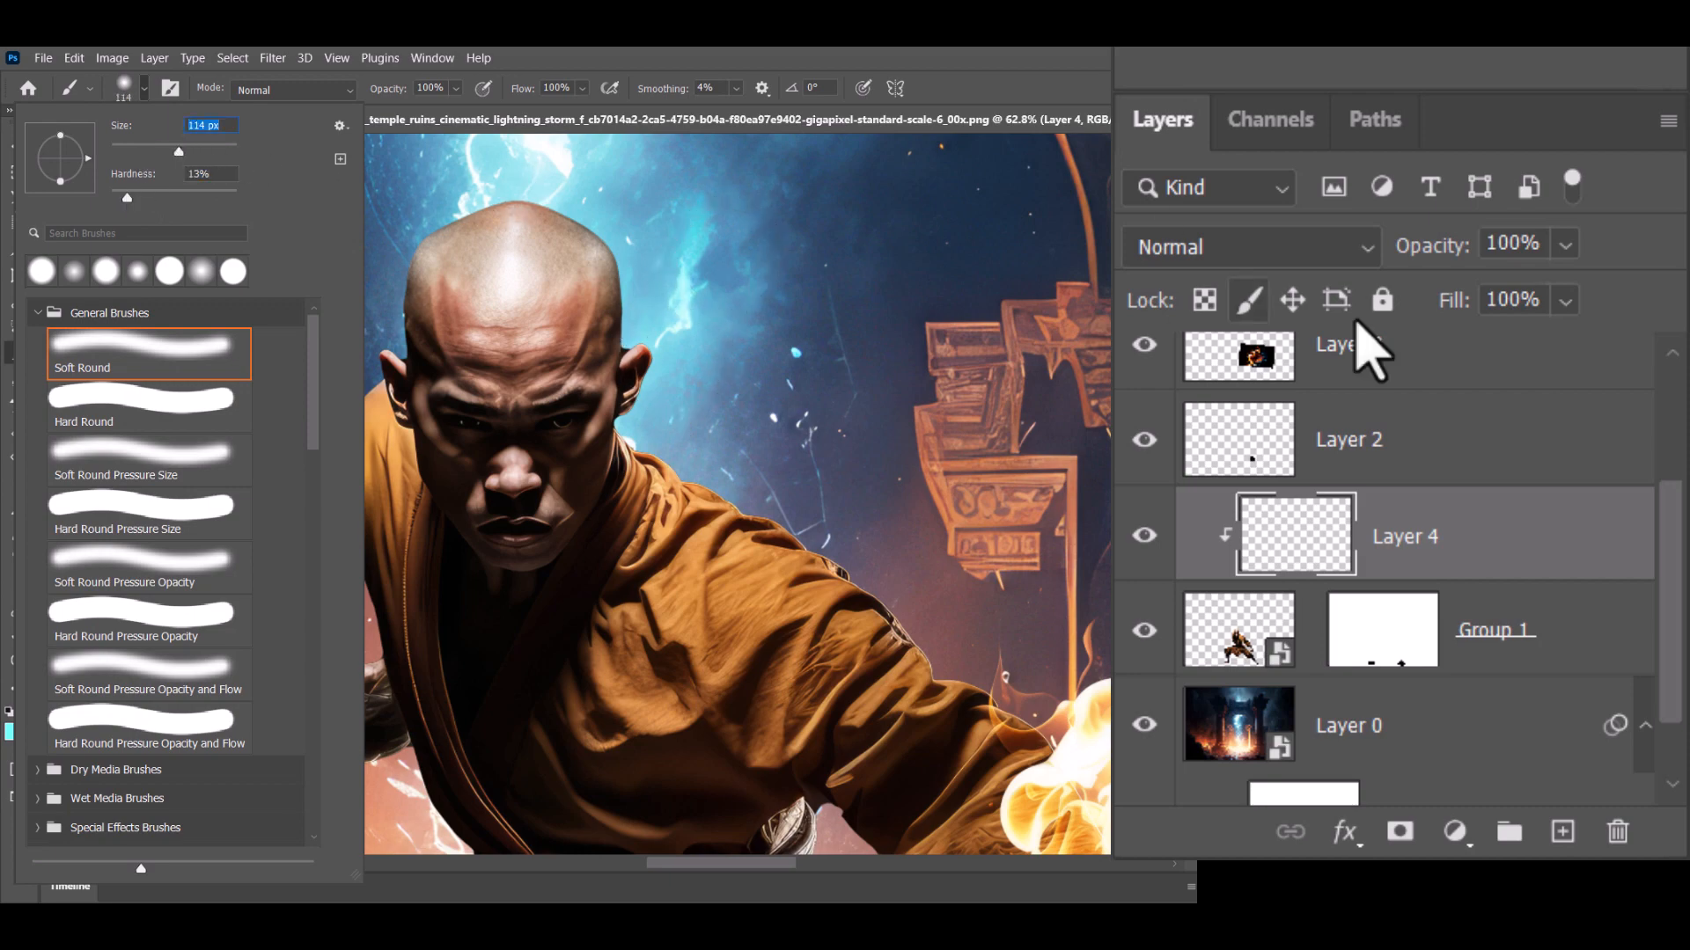
Step: Set the blend mode of the clipped layer above the monk to Color Dodge
left_click(1287, 250)
left_click(1461, 546)
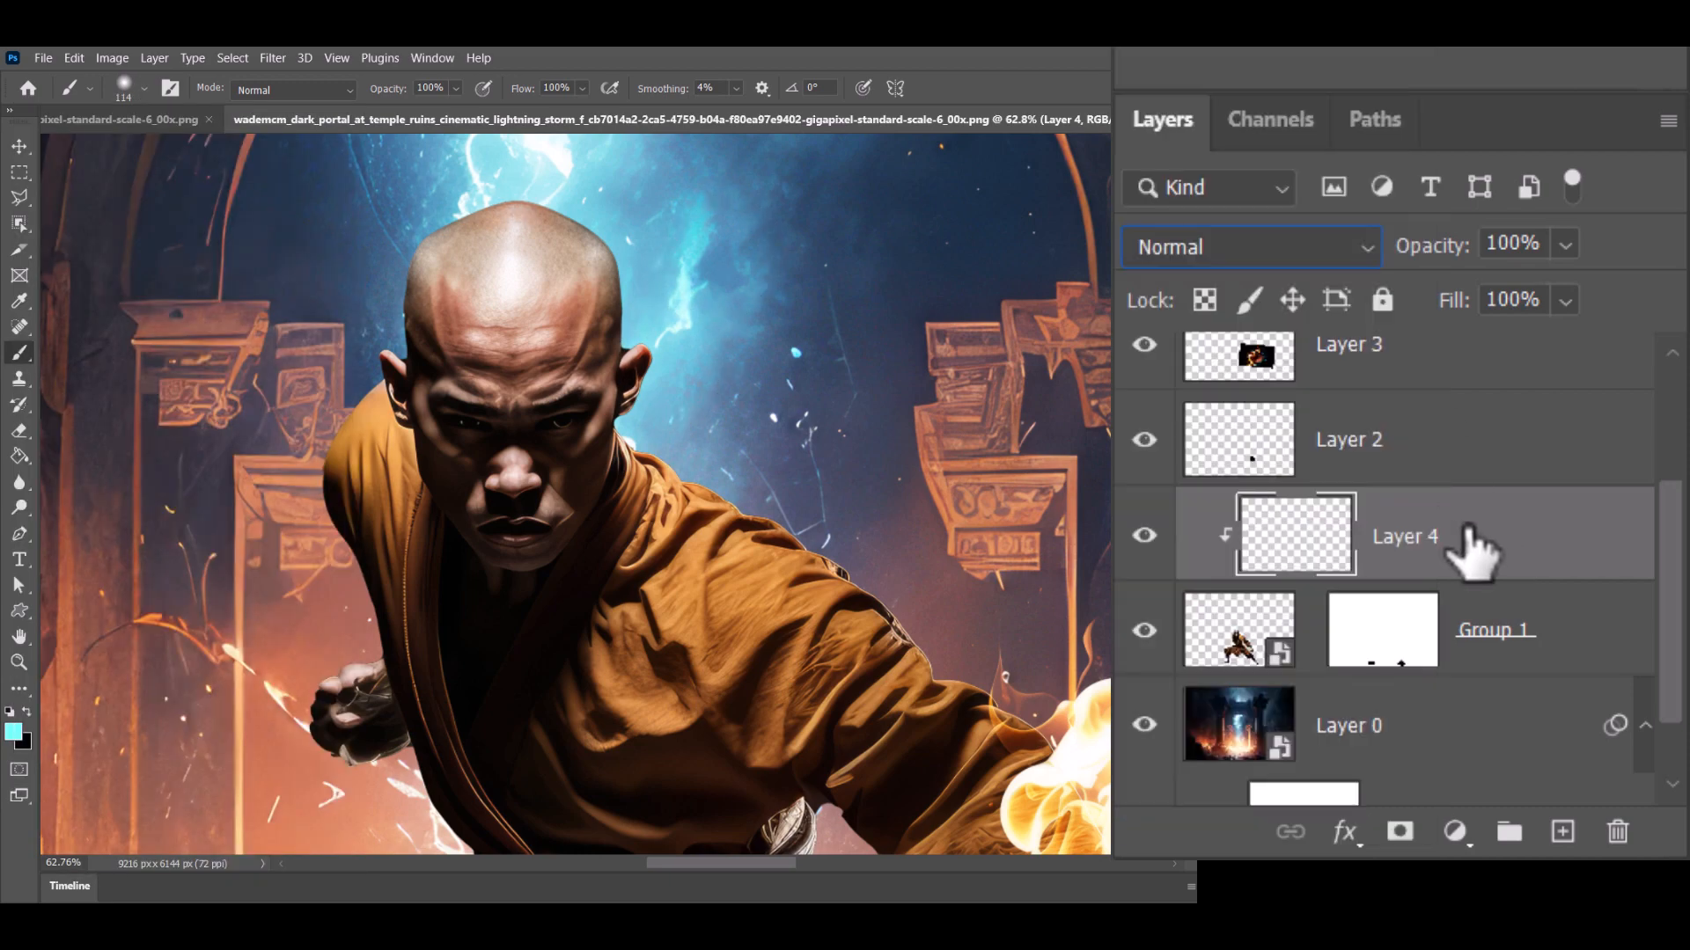
left_click(1350, 256)
left_click(1310, 119)
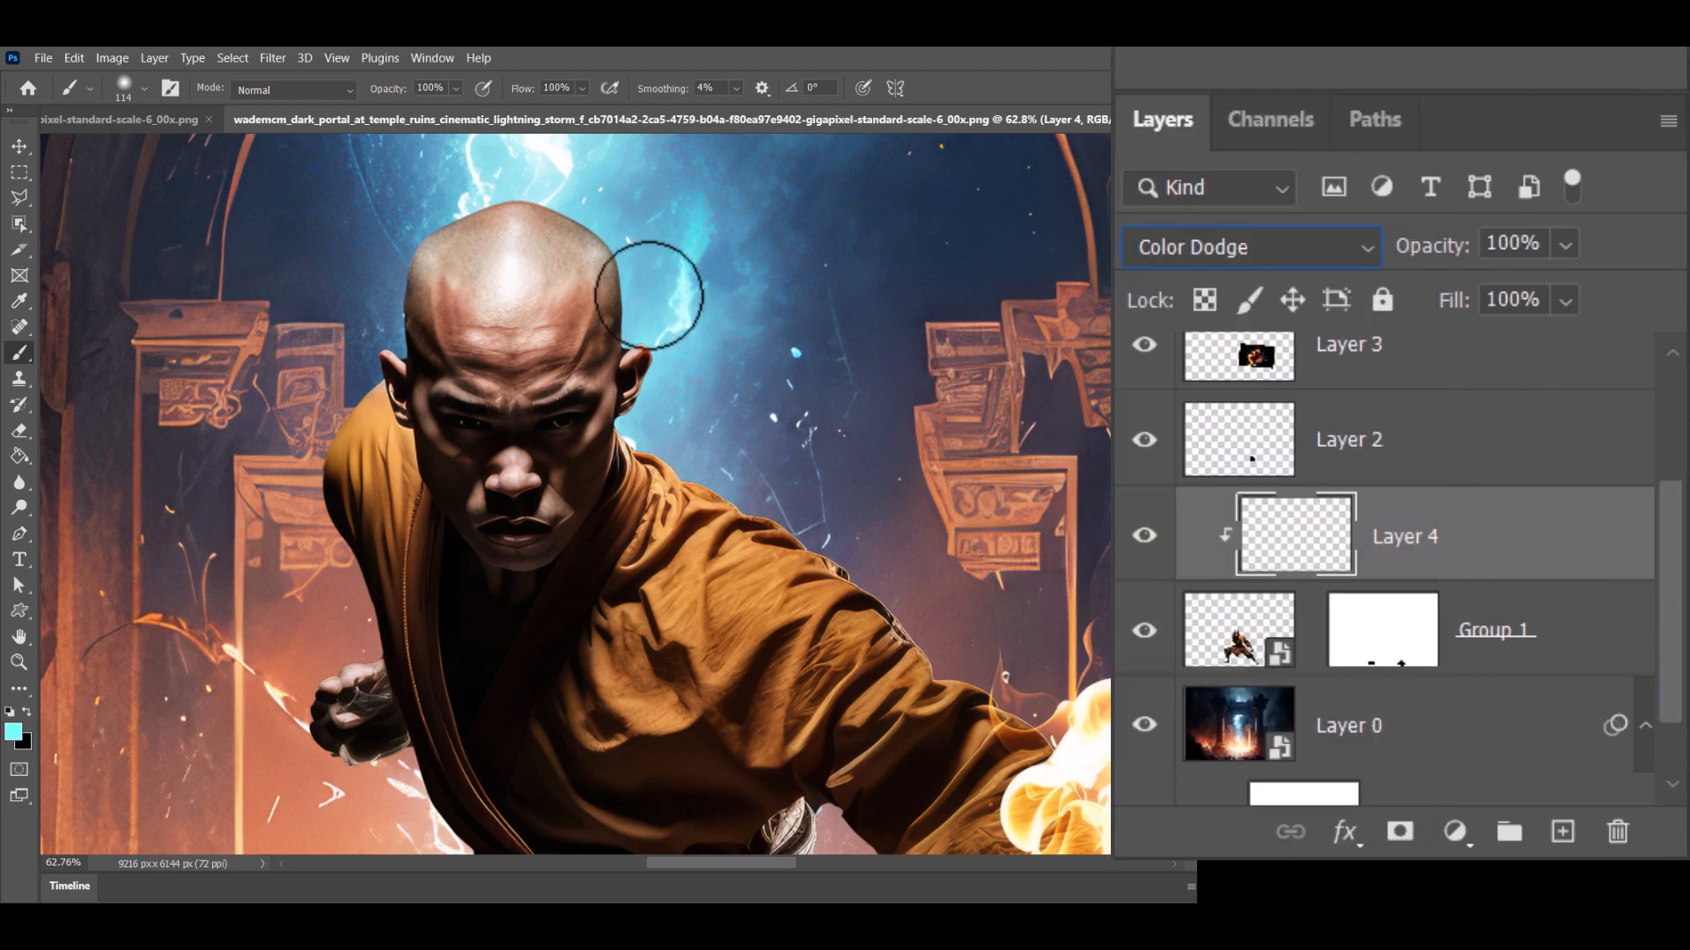
Step: Paint a cyan rim light along both edges of the monk's head, reducing the brush to 30 px for the ear and jaw
mouse_move(631, 431)
left_mouse_down()
mouse_move(686, 378)
mouse_move(679, 331)
mouse_move(648, 319)
mouse_move(631, 336)
mouse_move(625, 241)
left_mouse_up()
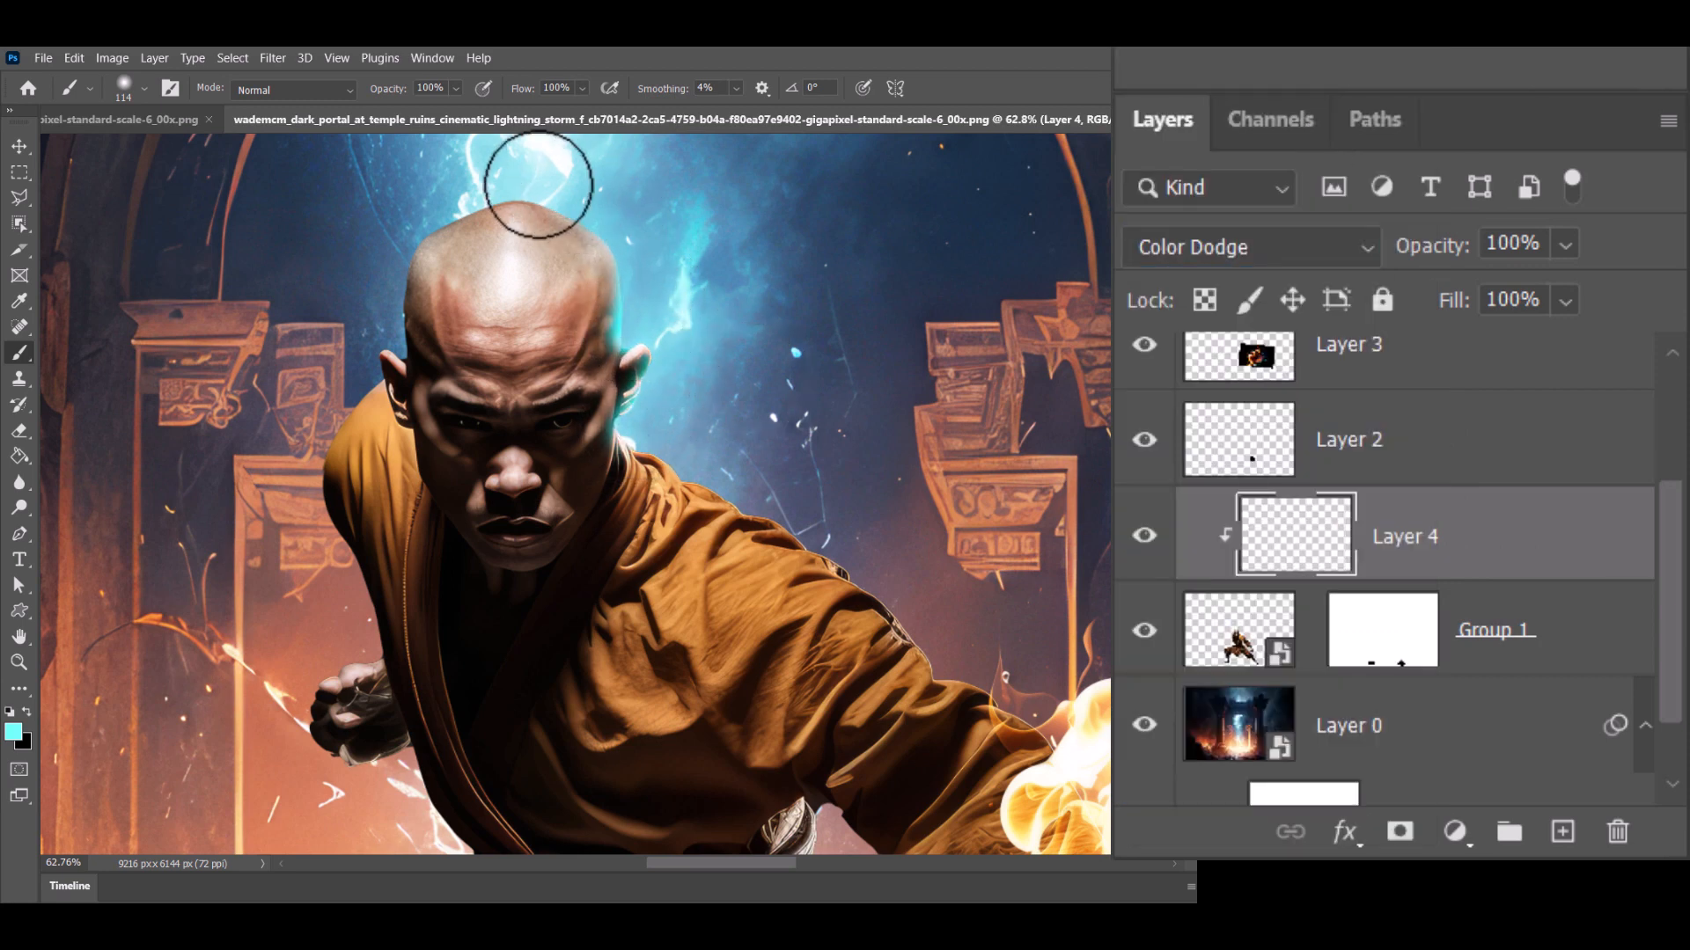
mouse_move(460, 193)
left_mouse_down()
mouse_move(587, 207)
mouse_move(501, 192)
mouse_move(407, 235)
mouse_move(387, 349)
left_mouse_up()
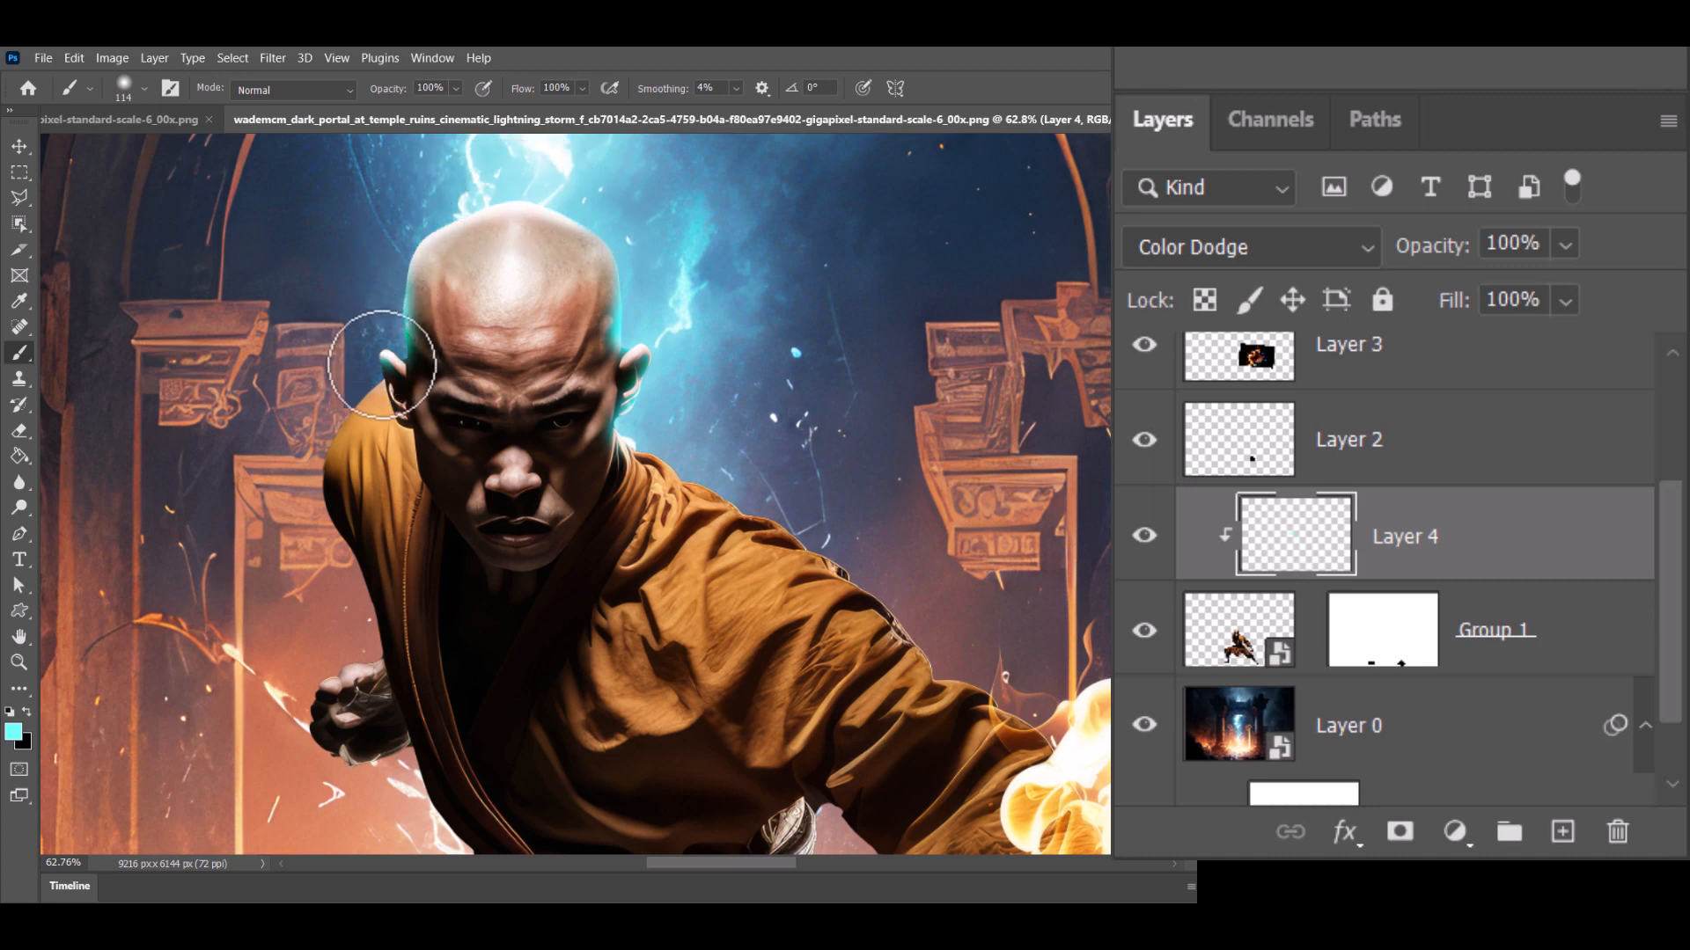
key("bracketleft")
key("bracketleft")
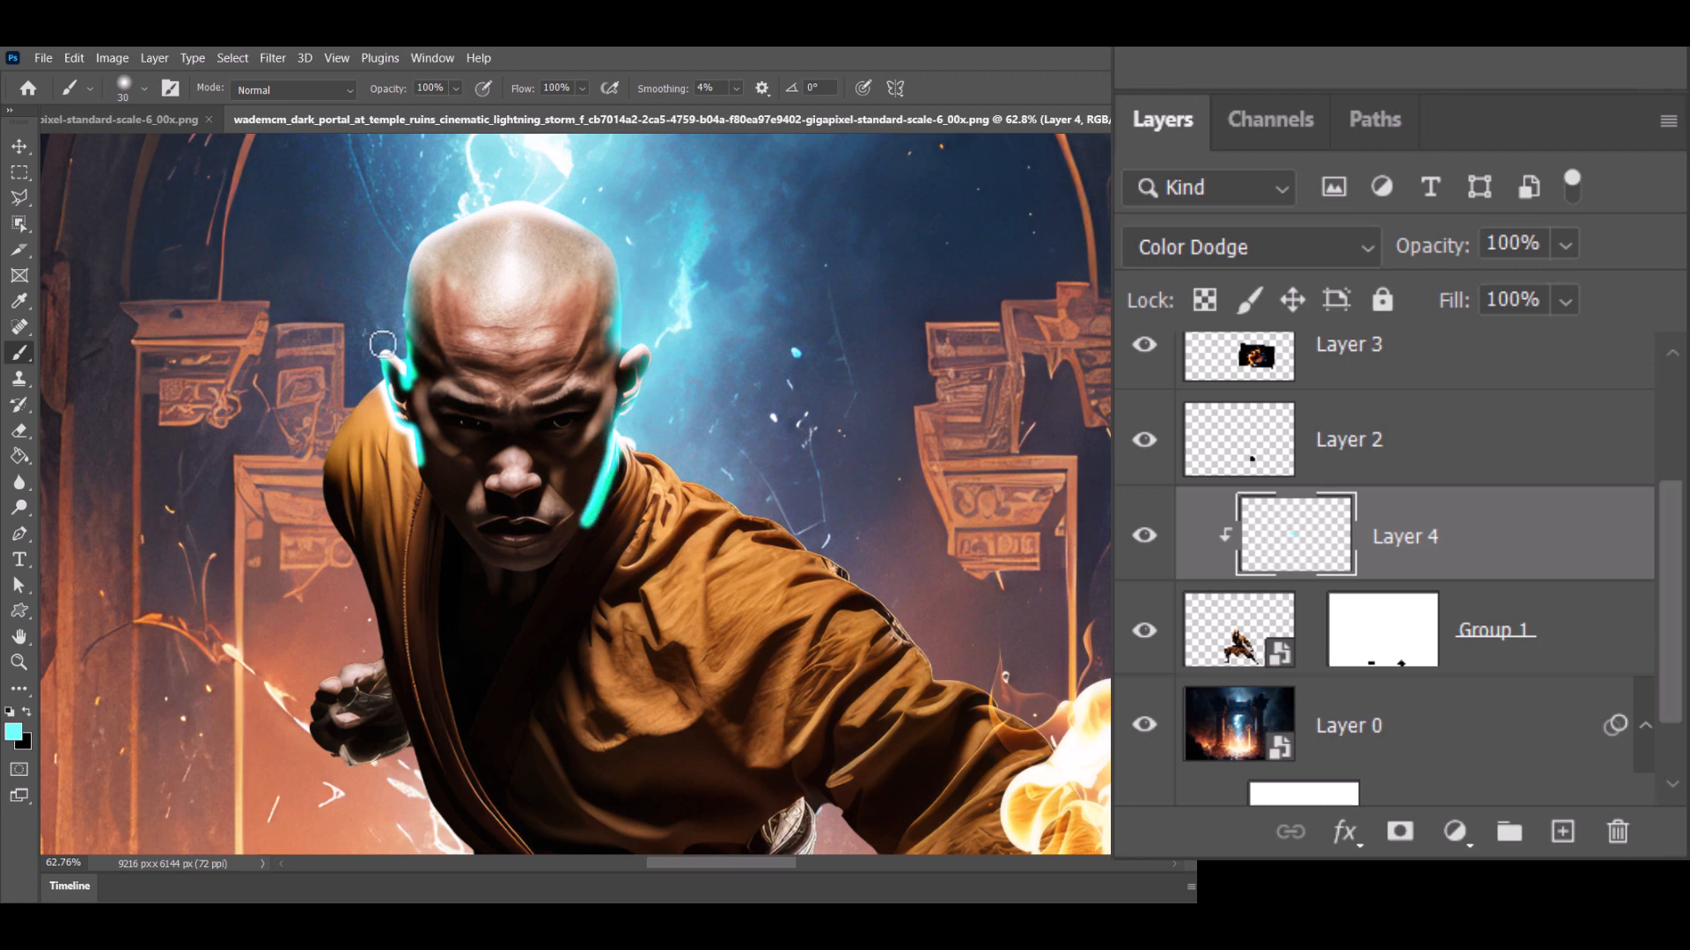
Step: Fade the excess cyan glow along the monk's jaw on the fireball side with the 175 px Eraser
left_click(19, 431)
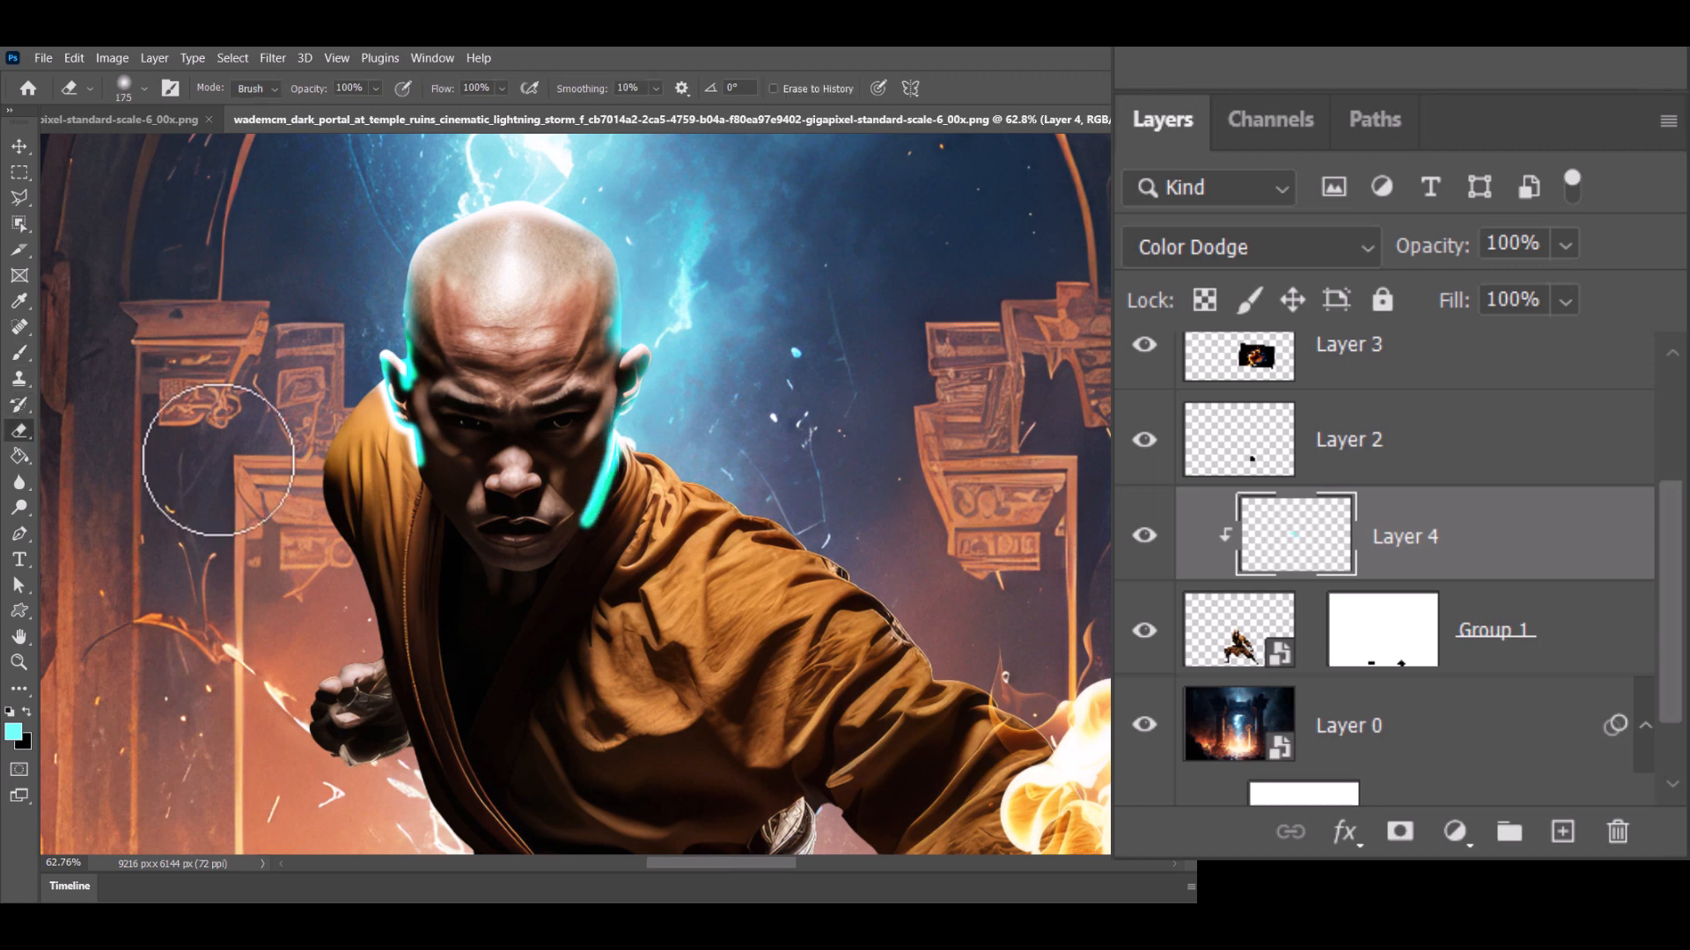
left_click(614, 518)
left_click(600, 537)
Step: Erase the excess glow around the ear and cheek opposite the fireball, using the Eraser at 70 px and 125 px
key("bracketleft")
key("bracketleft")
key("bracketleft")
key("bracketleft")
key("bracketleft")
key("bracketleft")
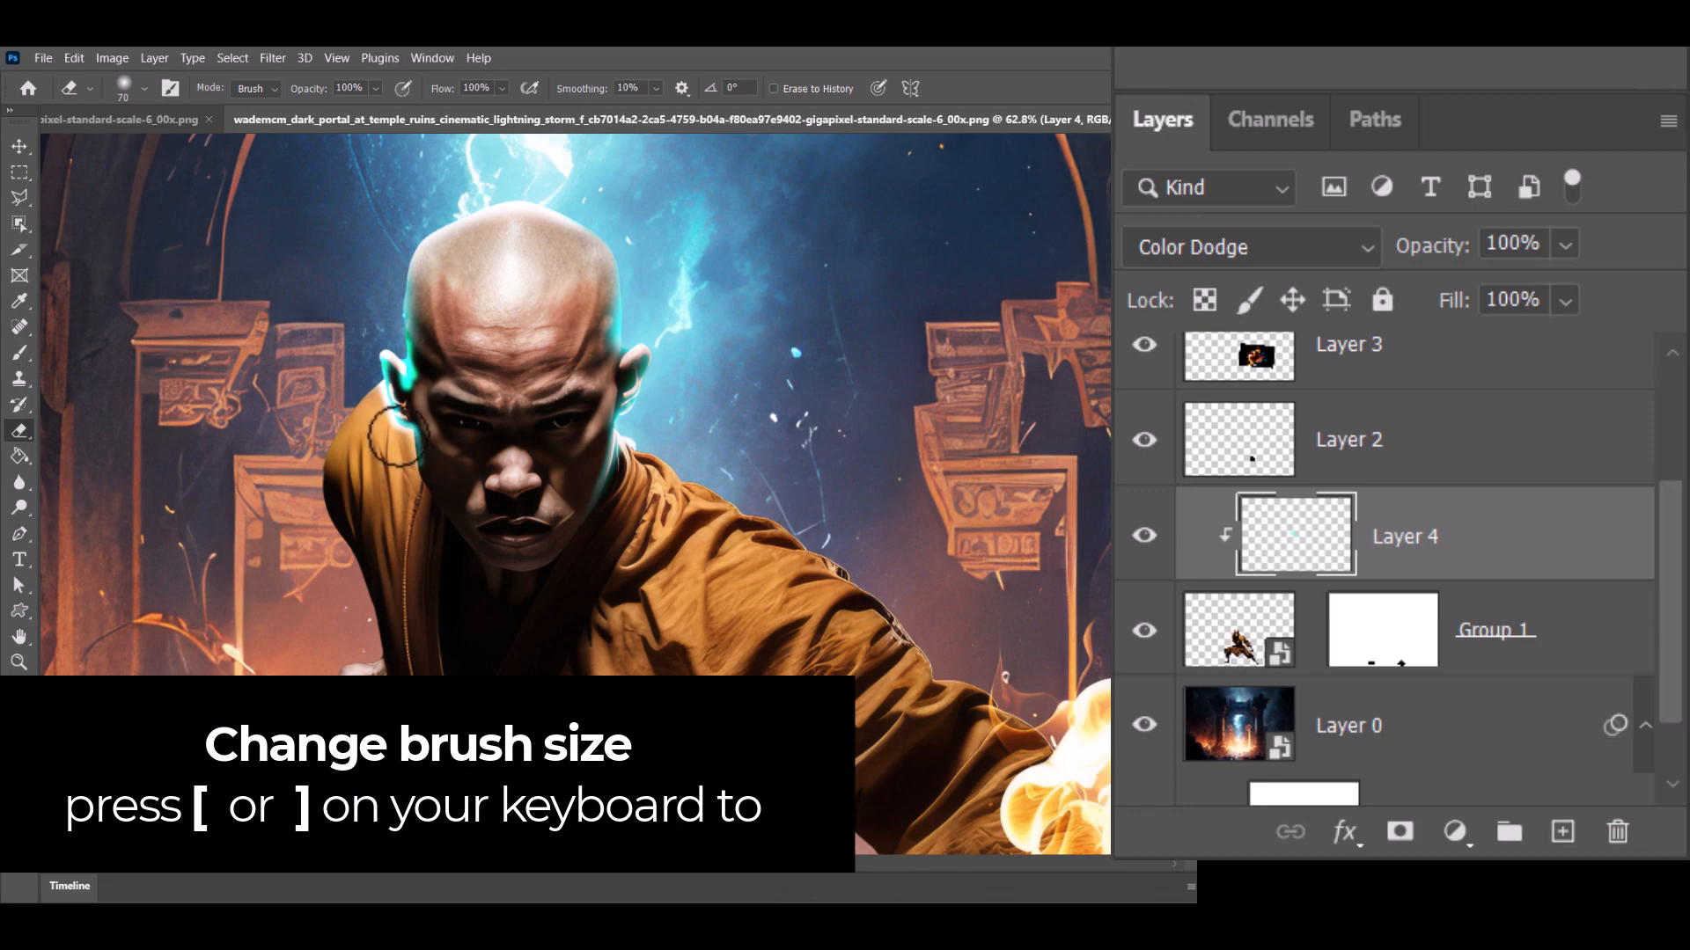
left_click_drag(384, 424, 373, 373)
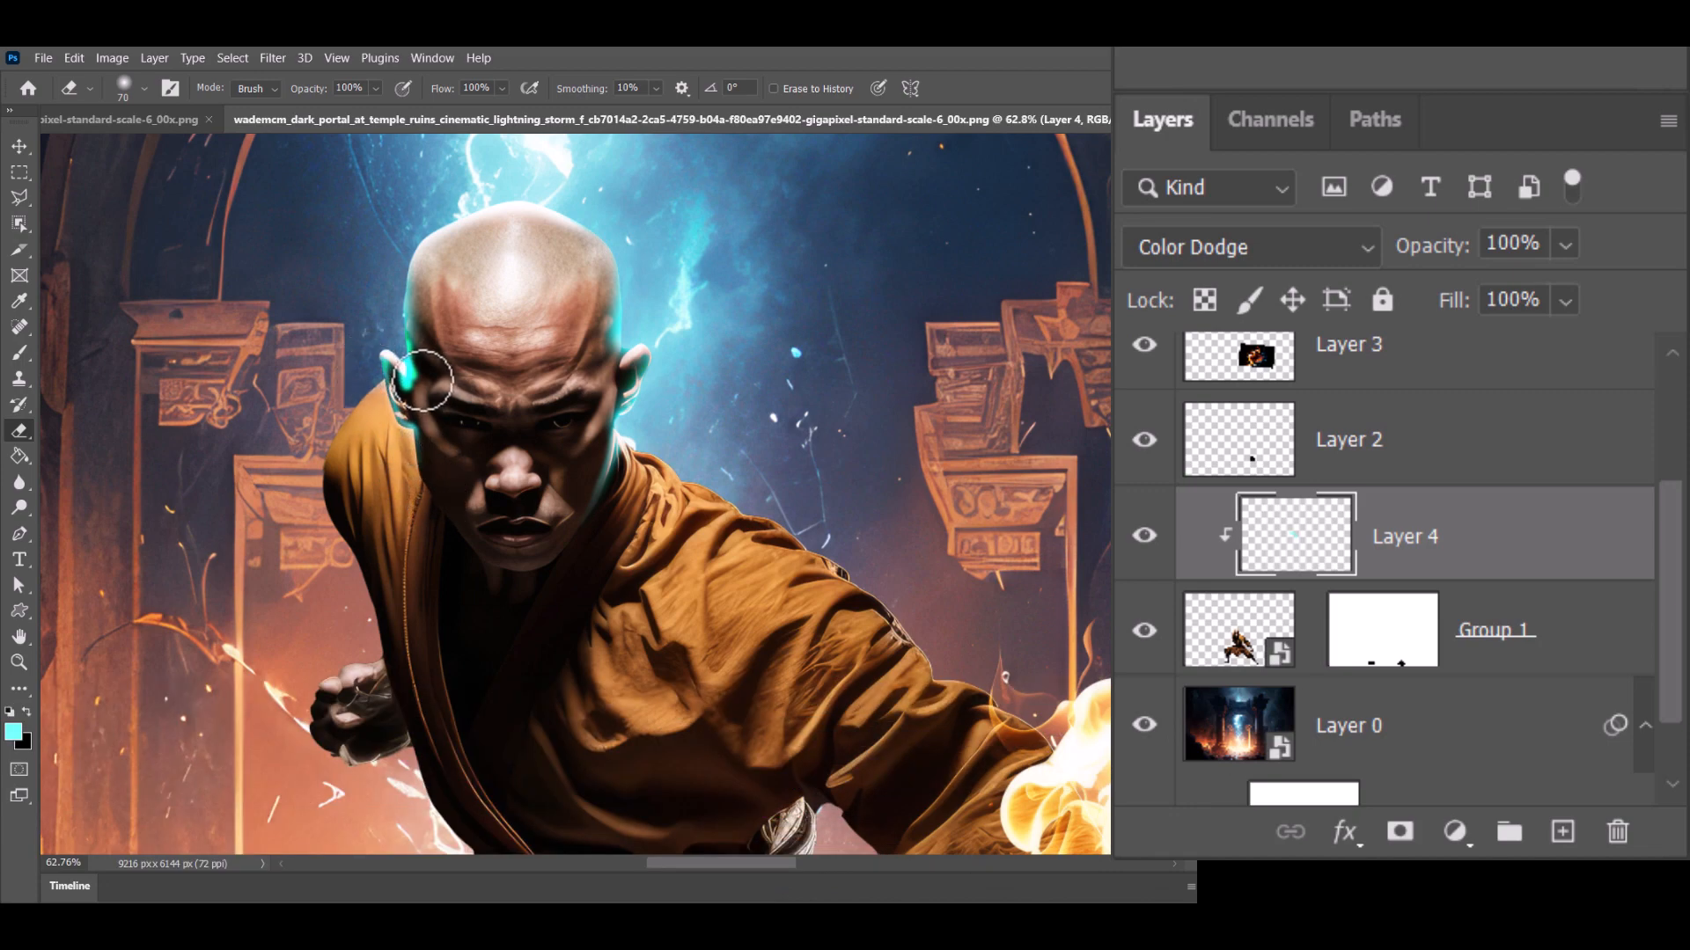
key("bracketright")
key("bracketright")
left_click_drag(421, 387, 423, 392)
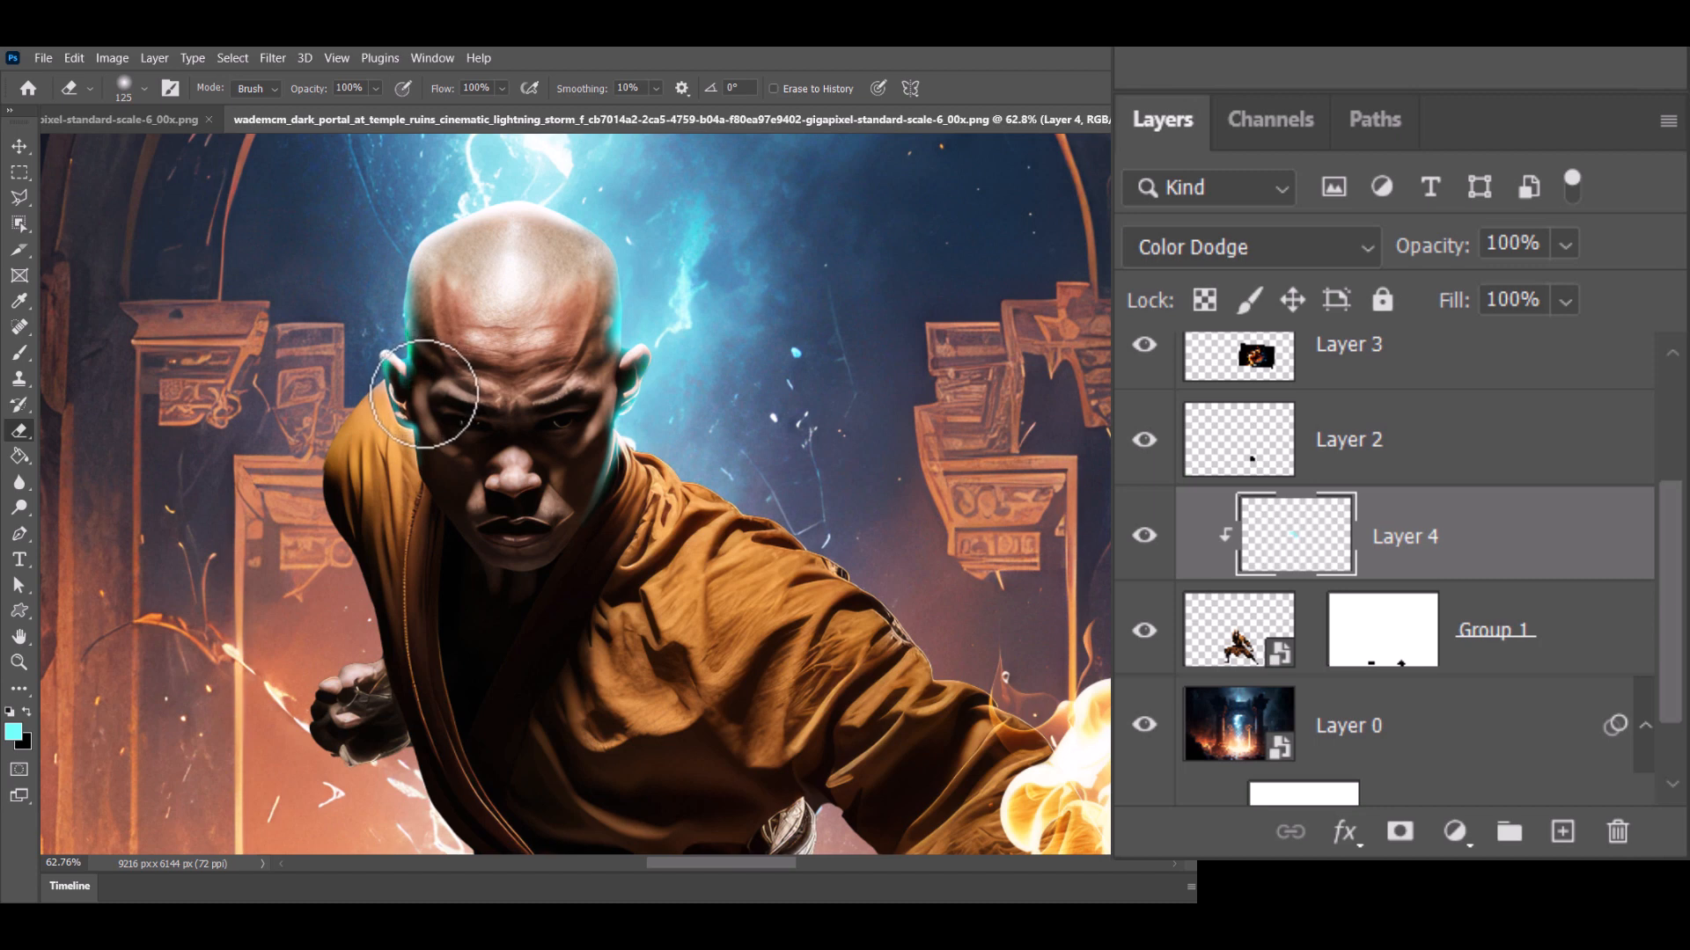
Step: Paint a faint cyan glow on the monk's cheeks and temple with the Brush at 22% opacity, enlarged to 60 px
left_click(15, 350)
left_click(450, 89)
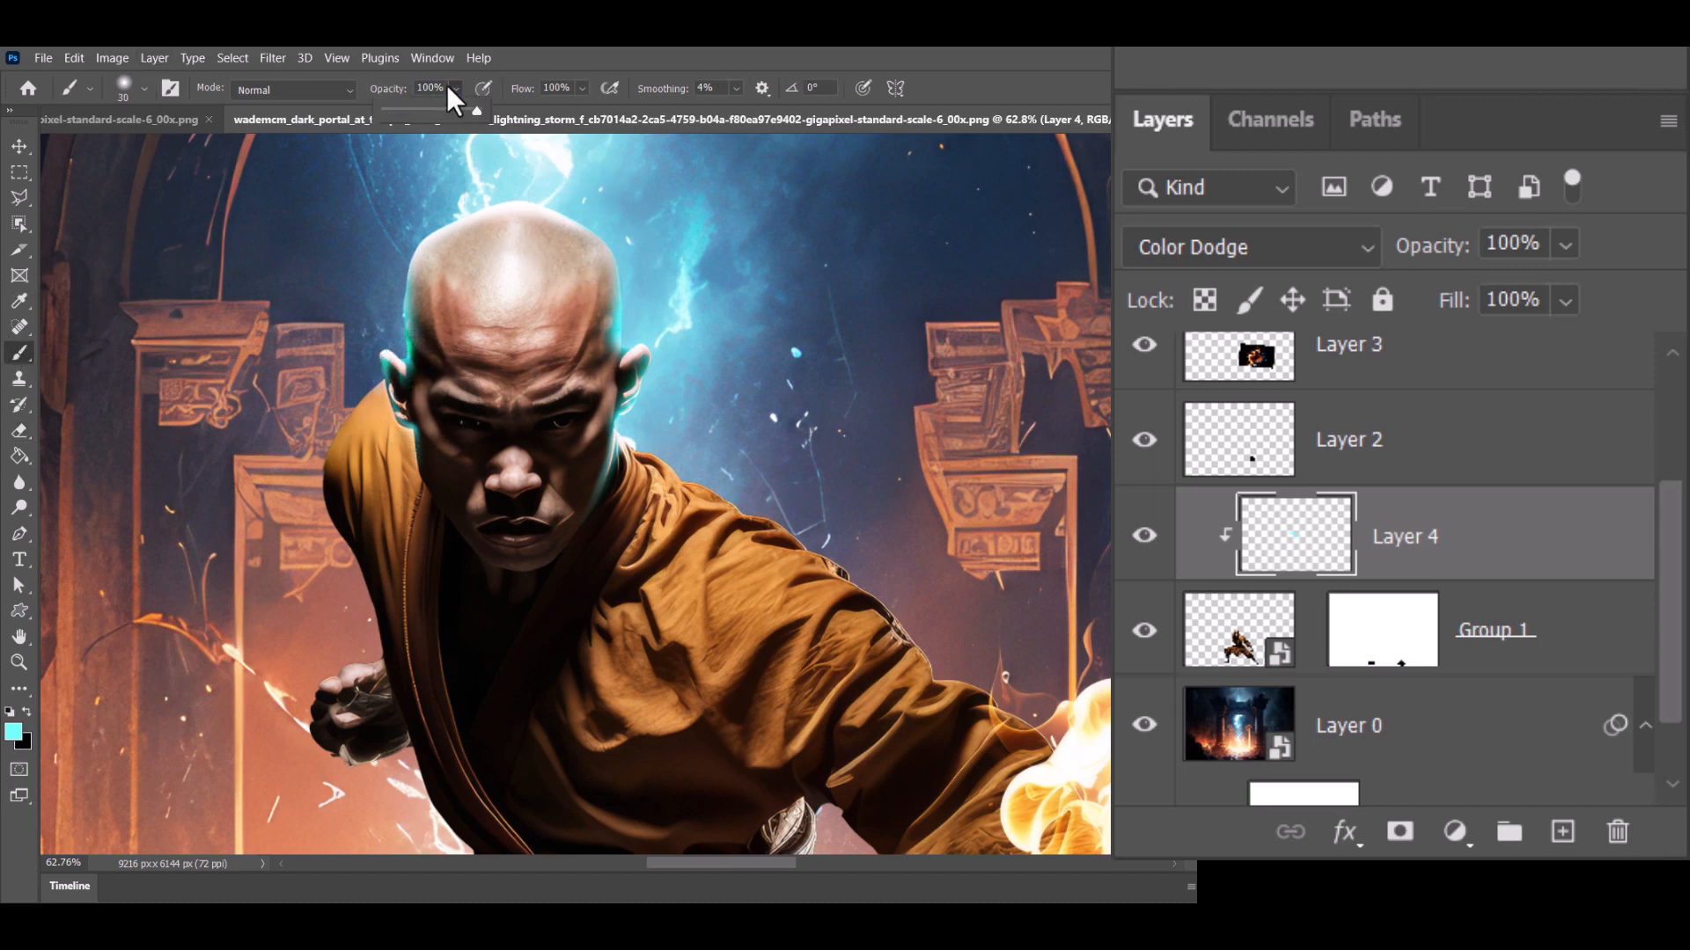
left_click_drag(476, 110, 404, 109)
key("bracketright")
key("bracketright")
key("bracketright")
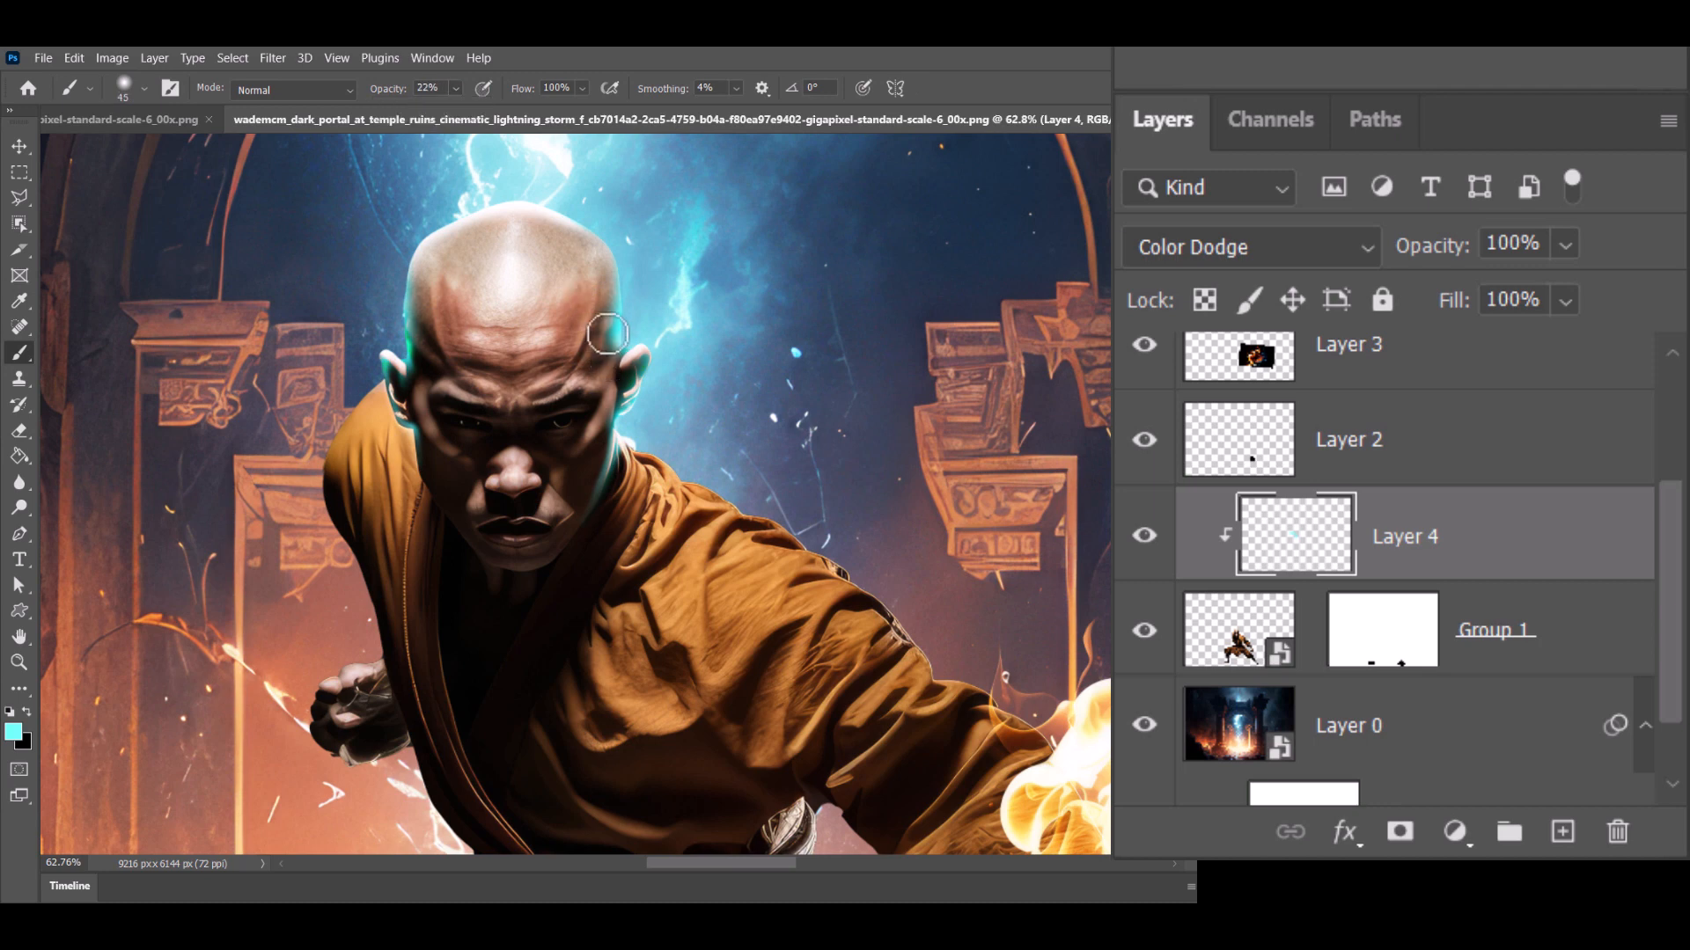
left_click_drag(601, 455, 579, 508)
left_click_drag(426, 443, 434, 491)
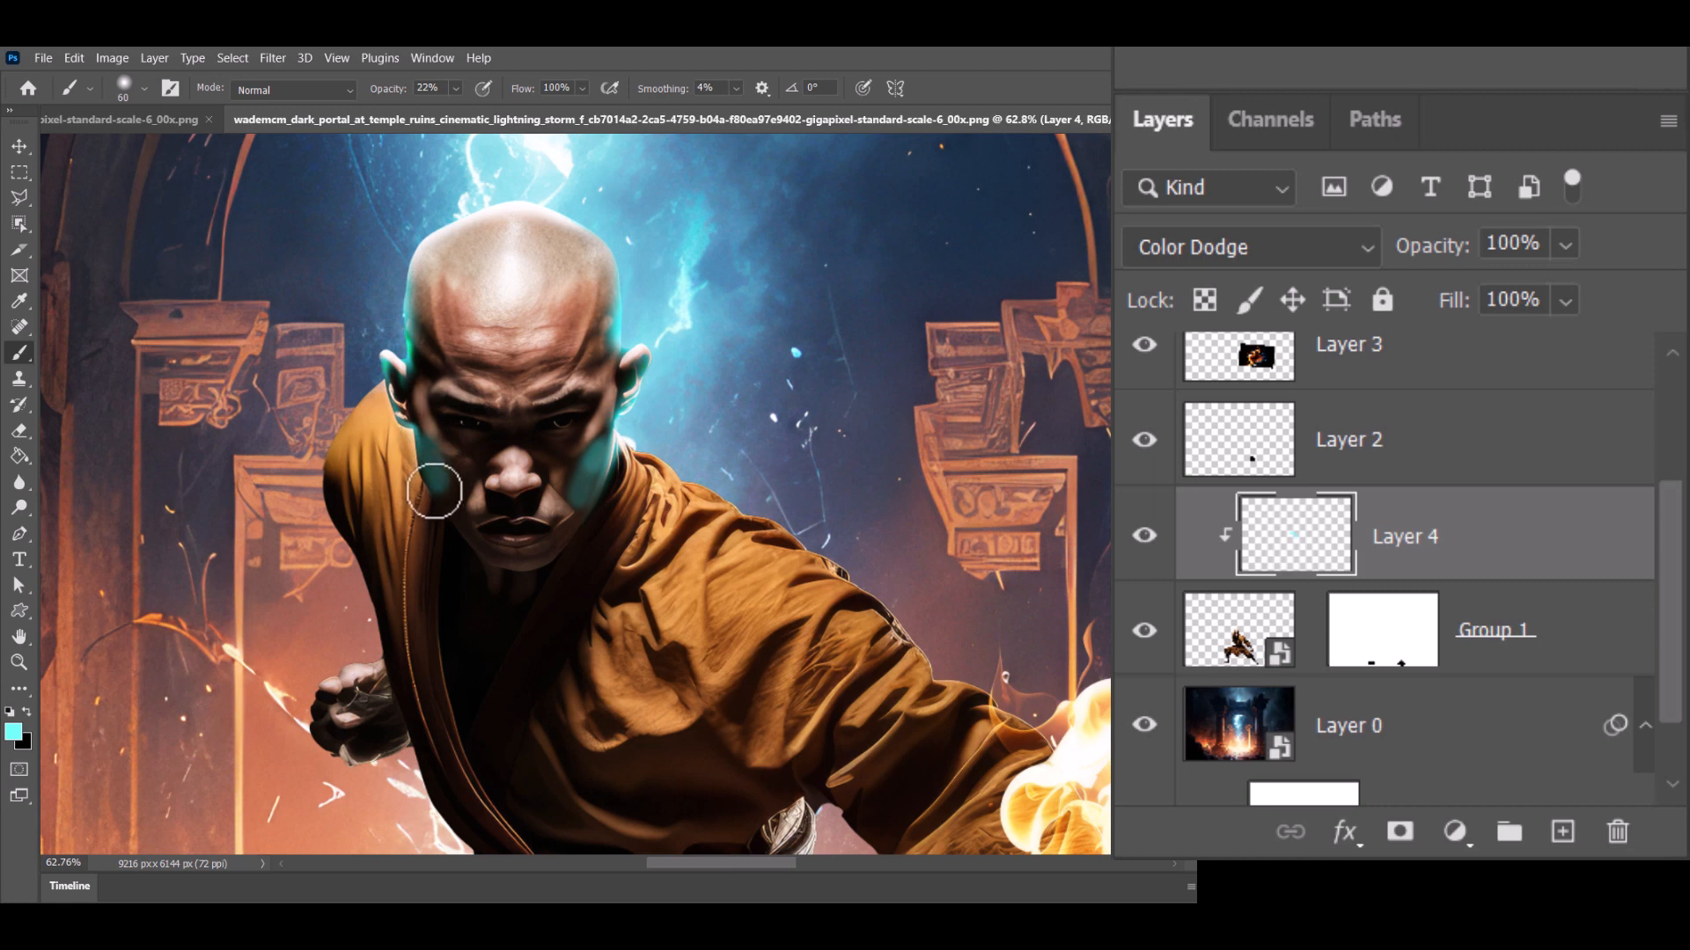
left_click_drag(415, 395, 418, 356)
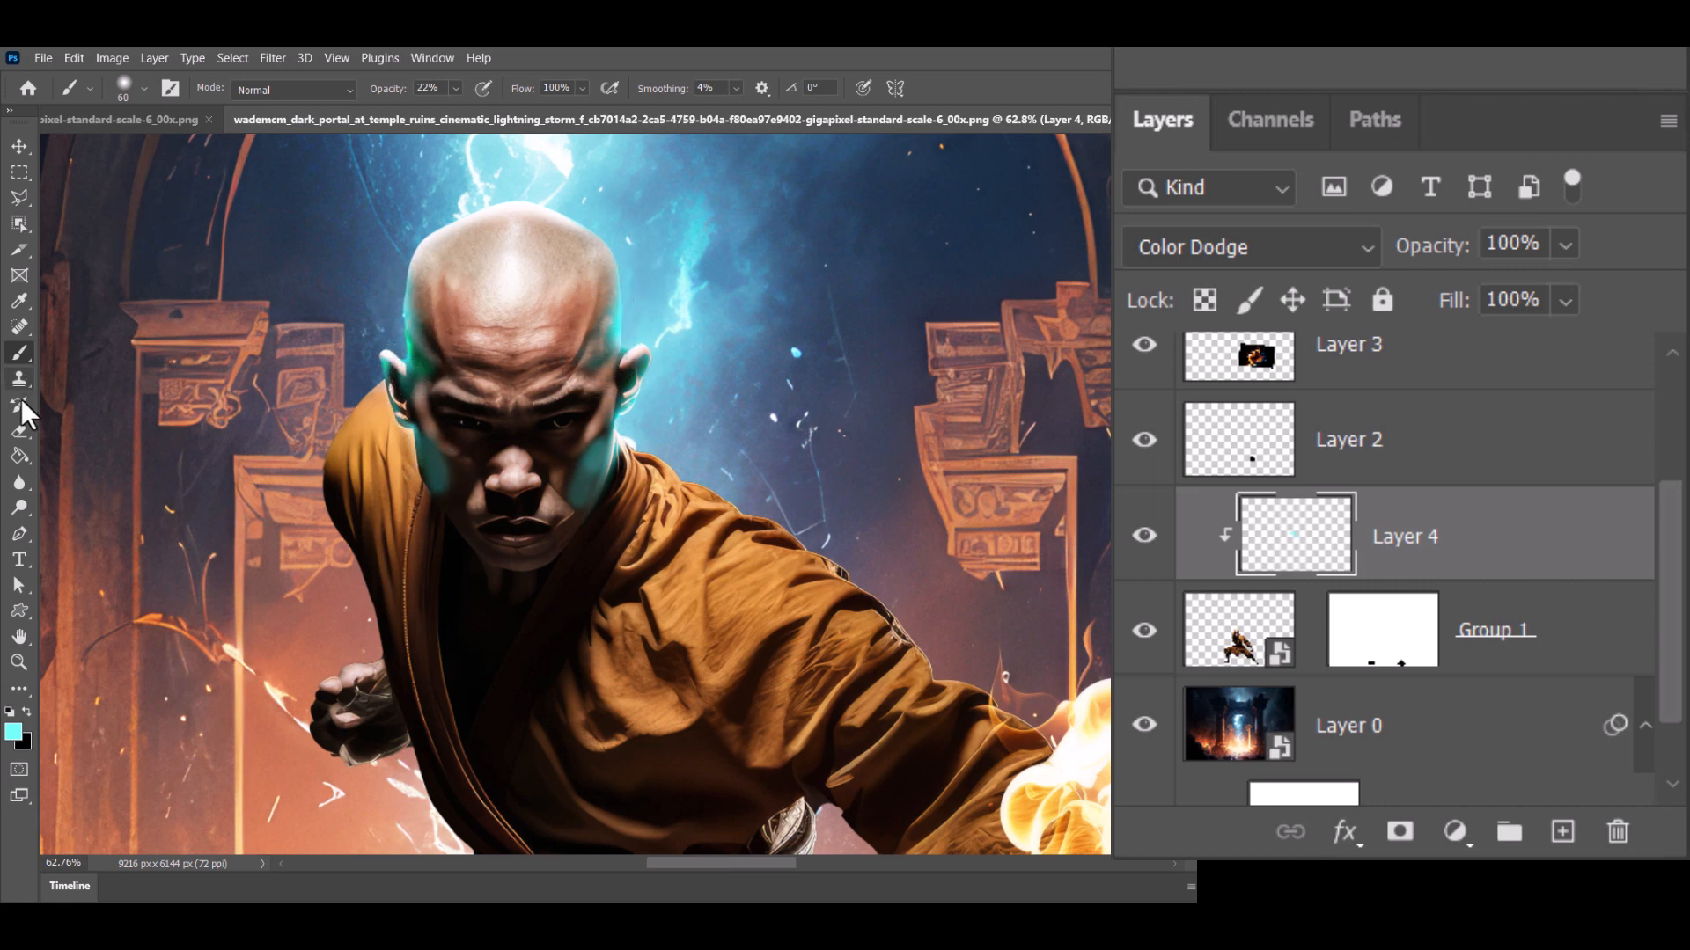
Step: Erase the excess cyan from the inner cheeks and temple with the 125 px Eraser
left_click(17, 433)
left_click_drag(453, 359, 432, 327)
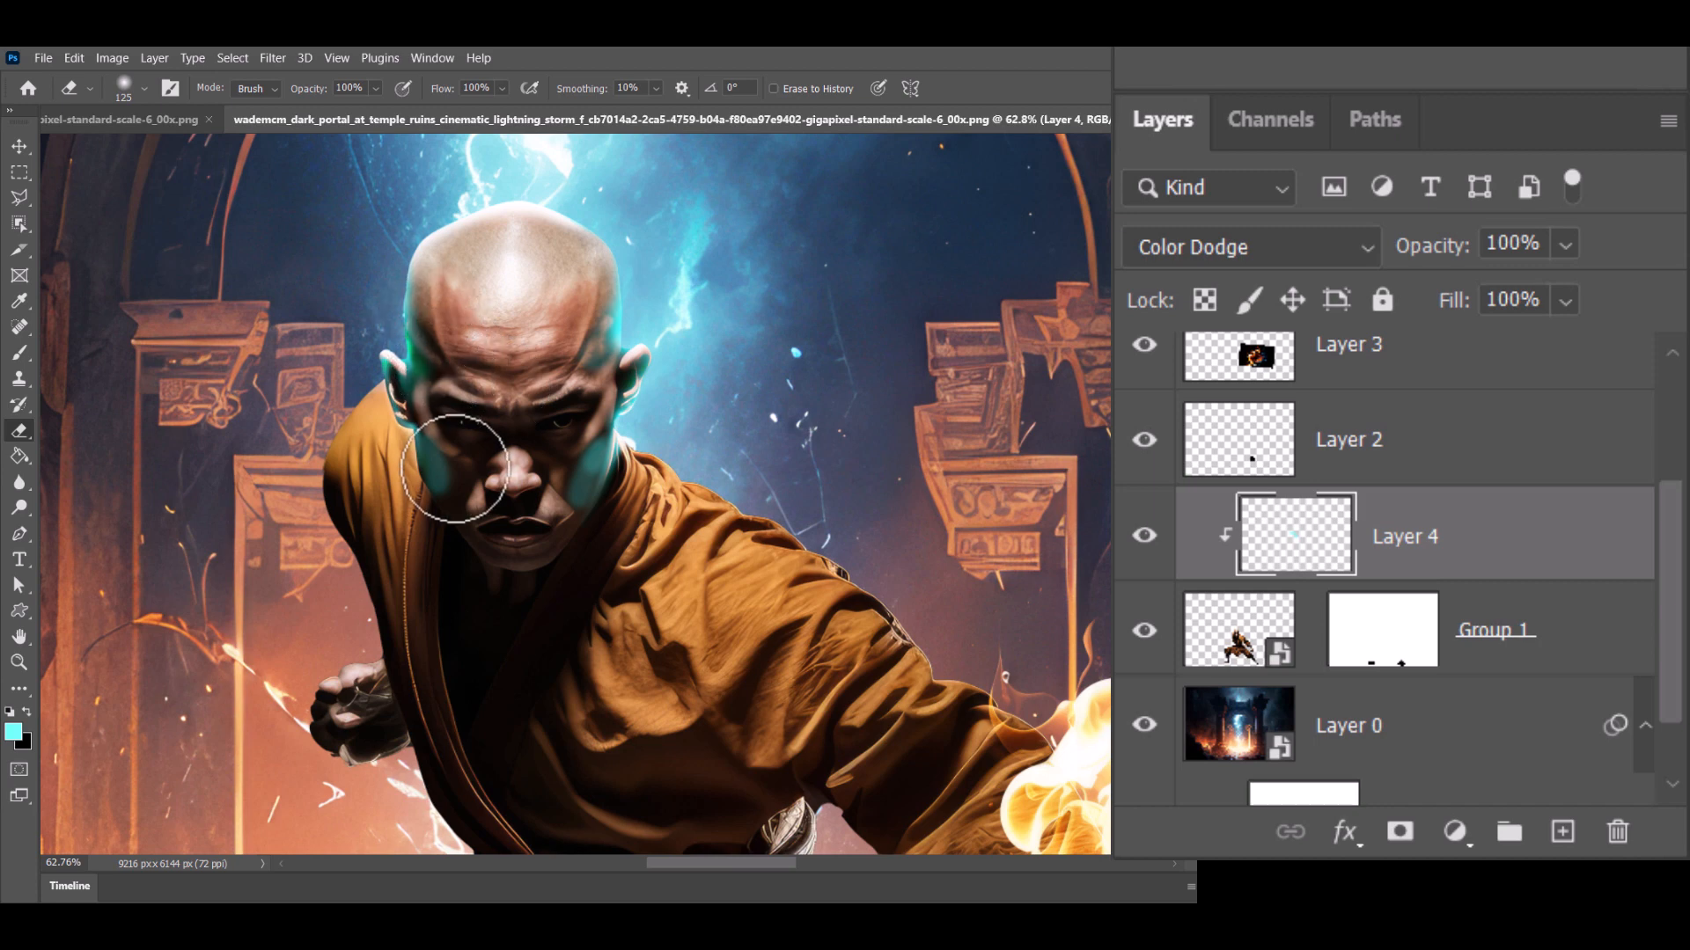
mouse_move(455, 476)
left_mouse_down()
mouse_move(445, 452)
mouse_move(539, 483)
mouse_move(575, 461)
left_mouse_up()
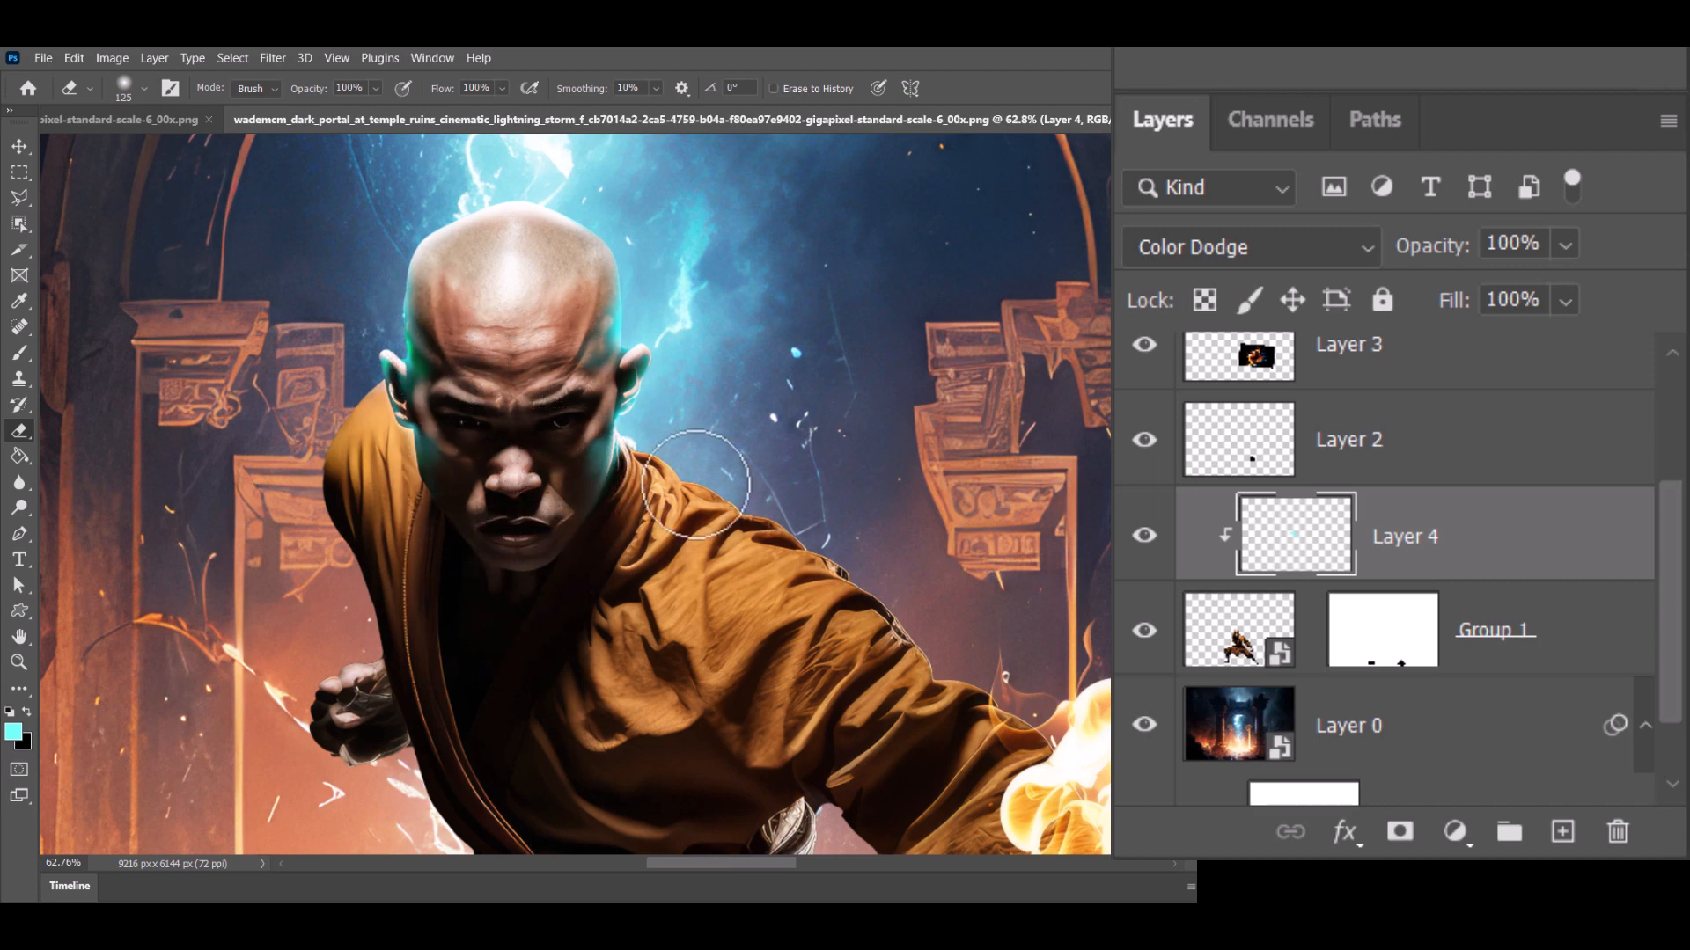
Step: Set the foreground colour to saturated orange, ffae00
scroll(661, 559, "down", 3)
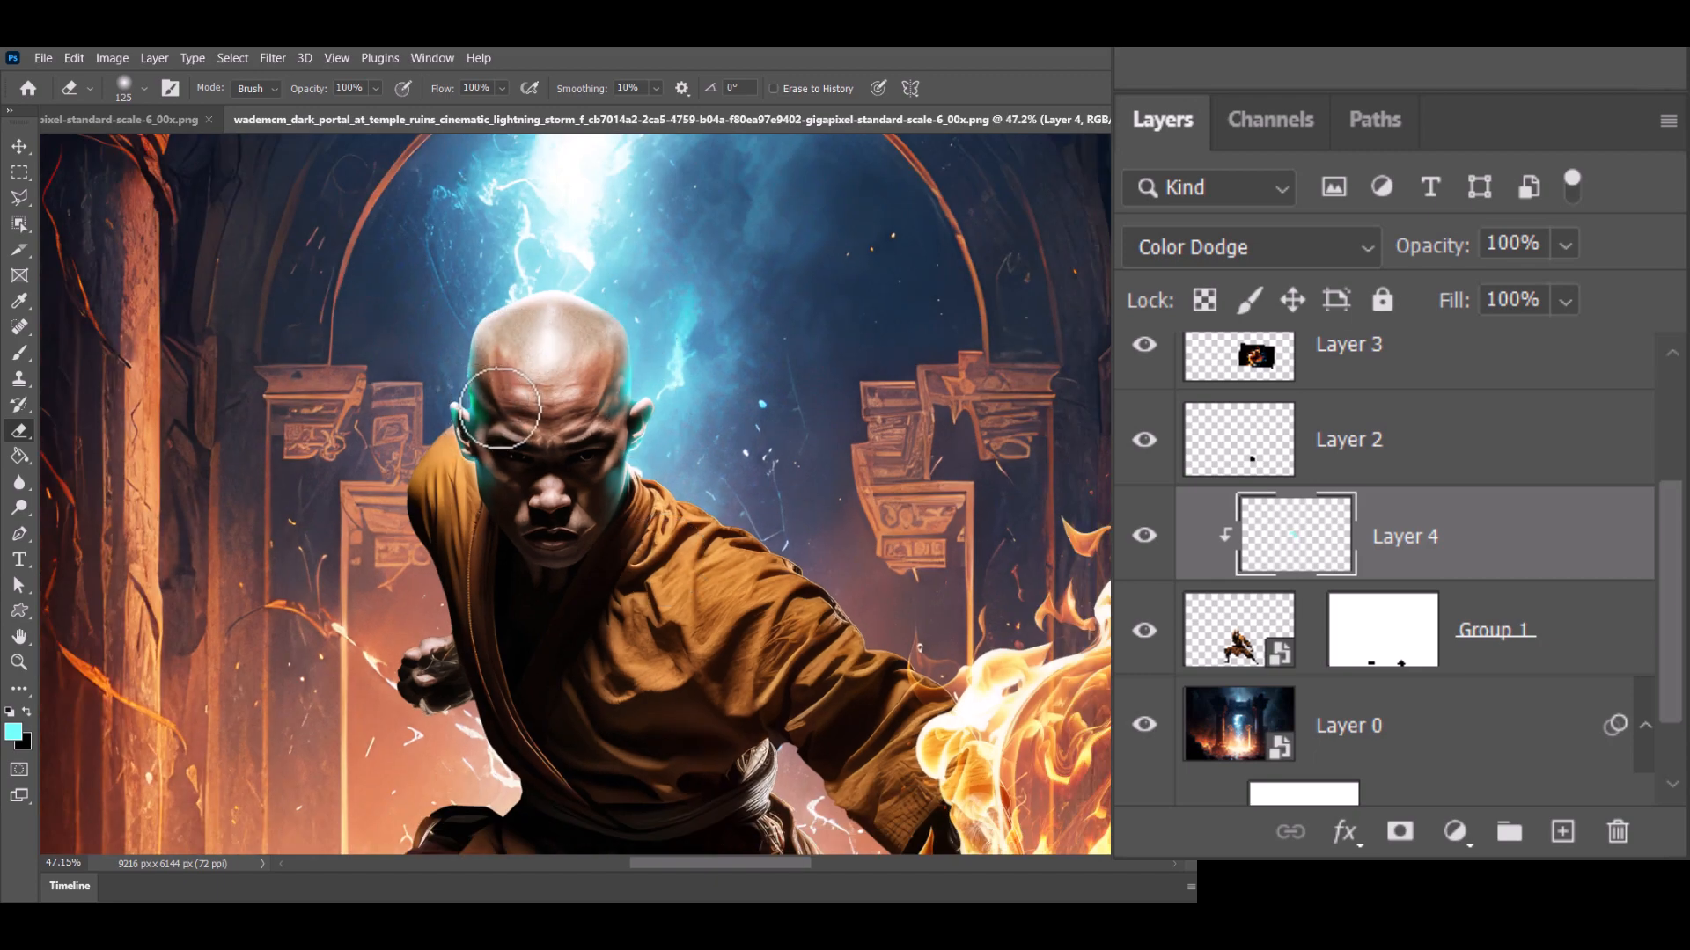
scroll(625, 438, "down", 3)
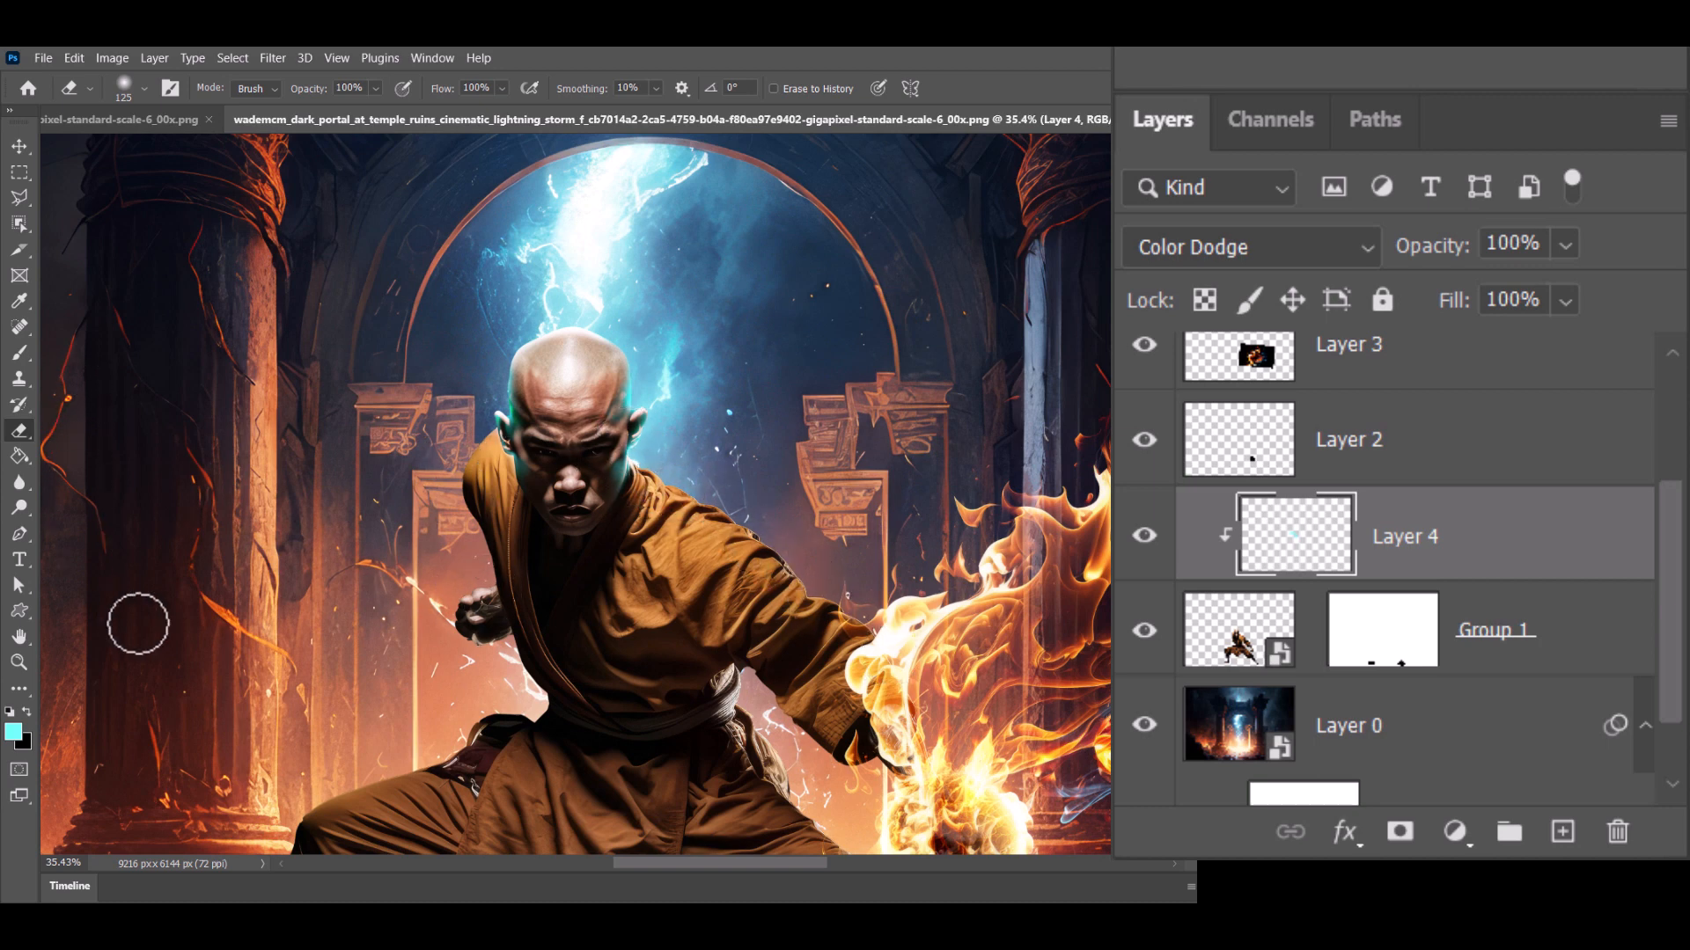
left_click(16, 730)
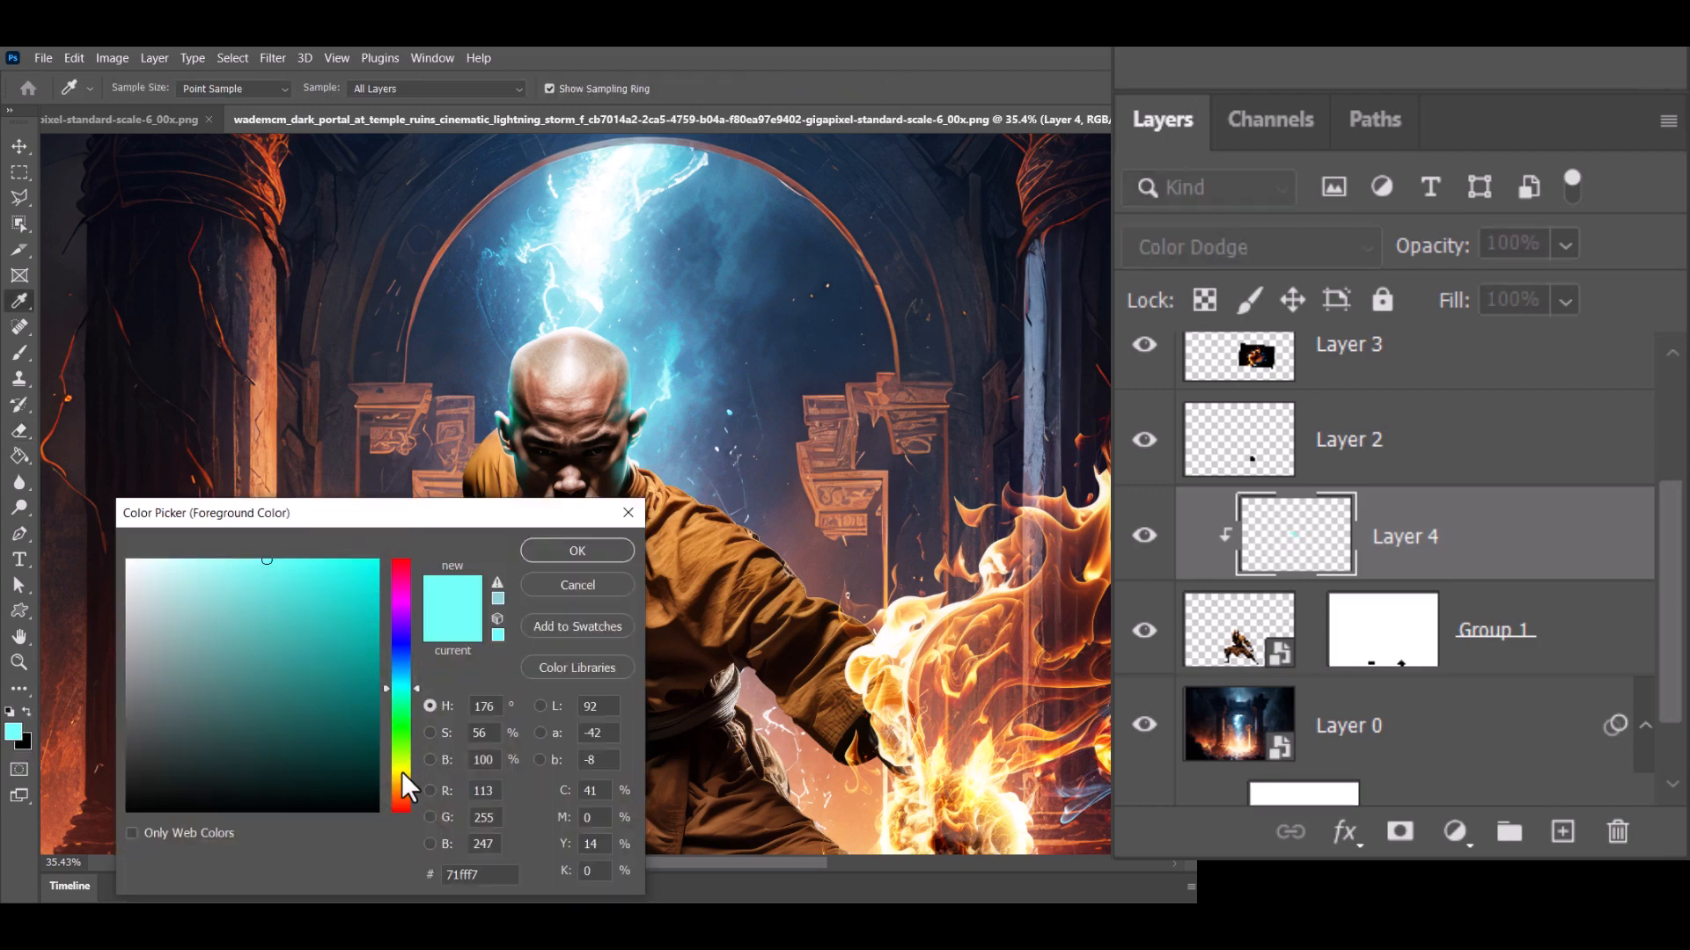
left_click(402, 783)
left_click_drag(356, 700, 381, 558)
left_click(611, 558)
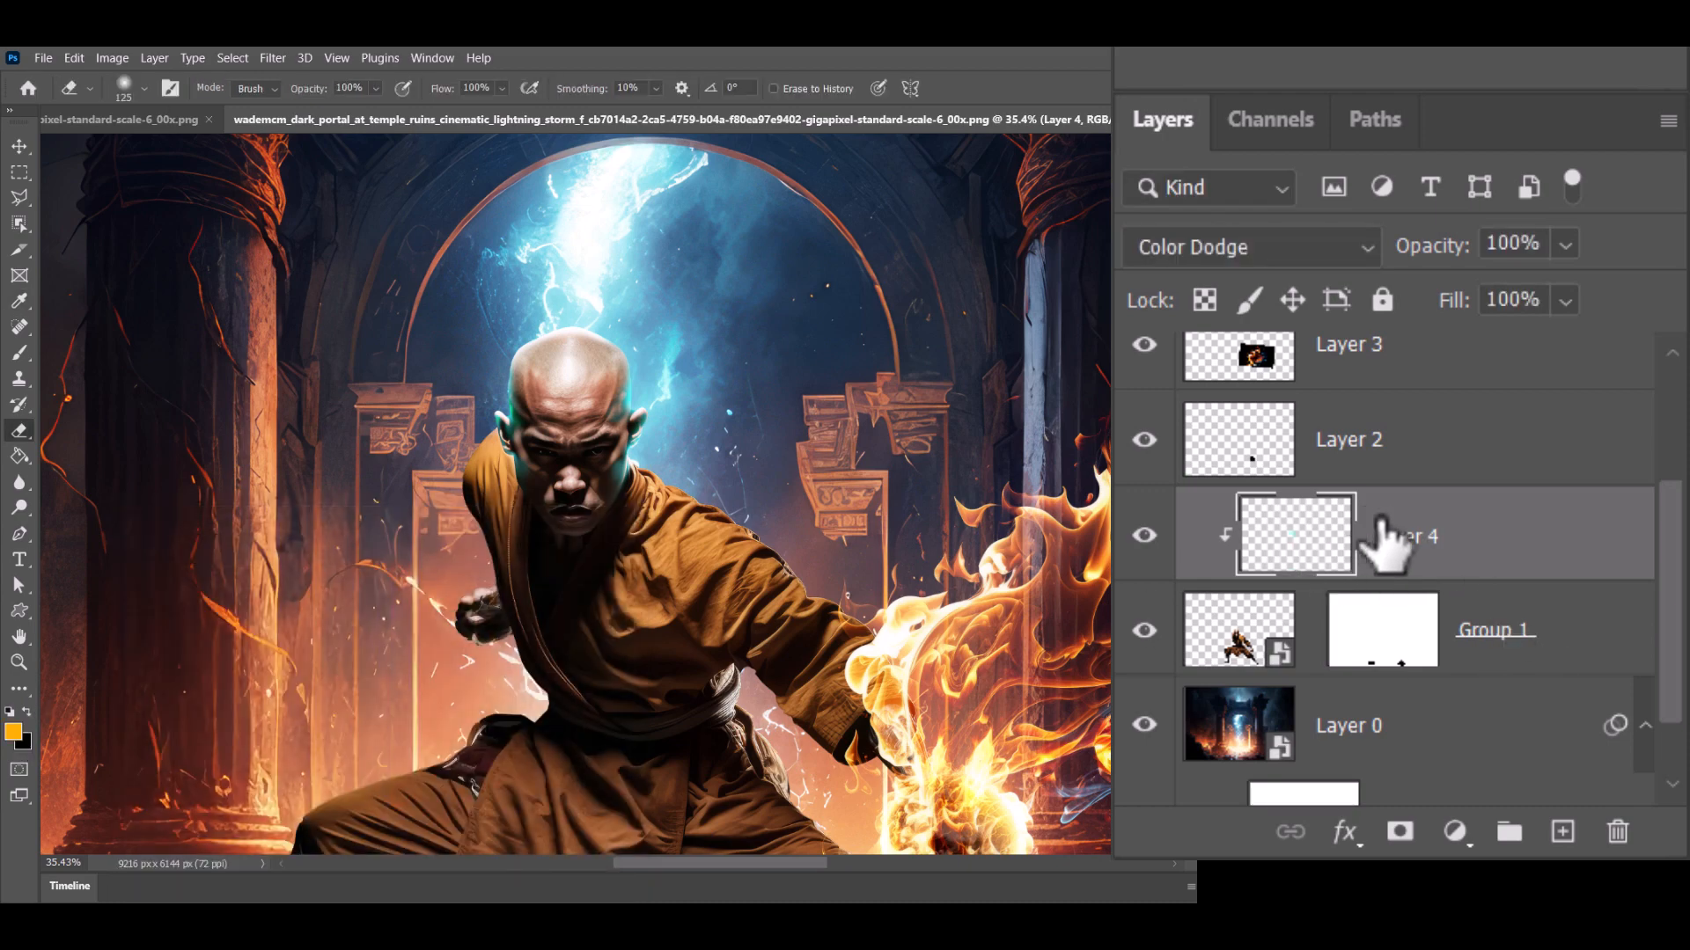
Step: Rename the cyan rim light layer "Blu ehighlight" and add a new layer above it, clipped to the monk
double_click(1418, 538)
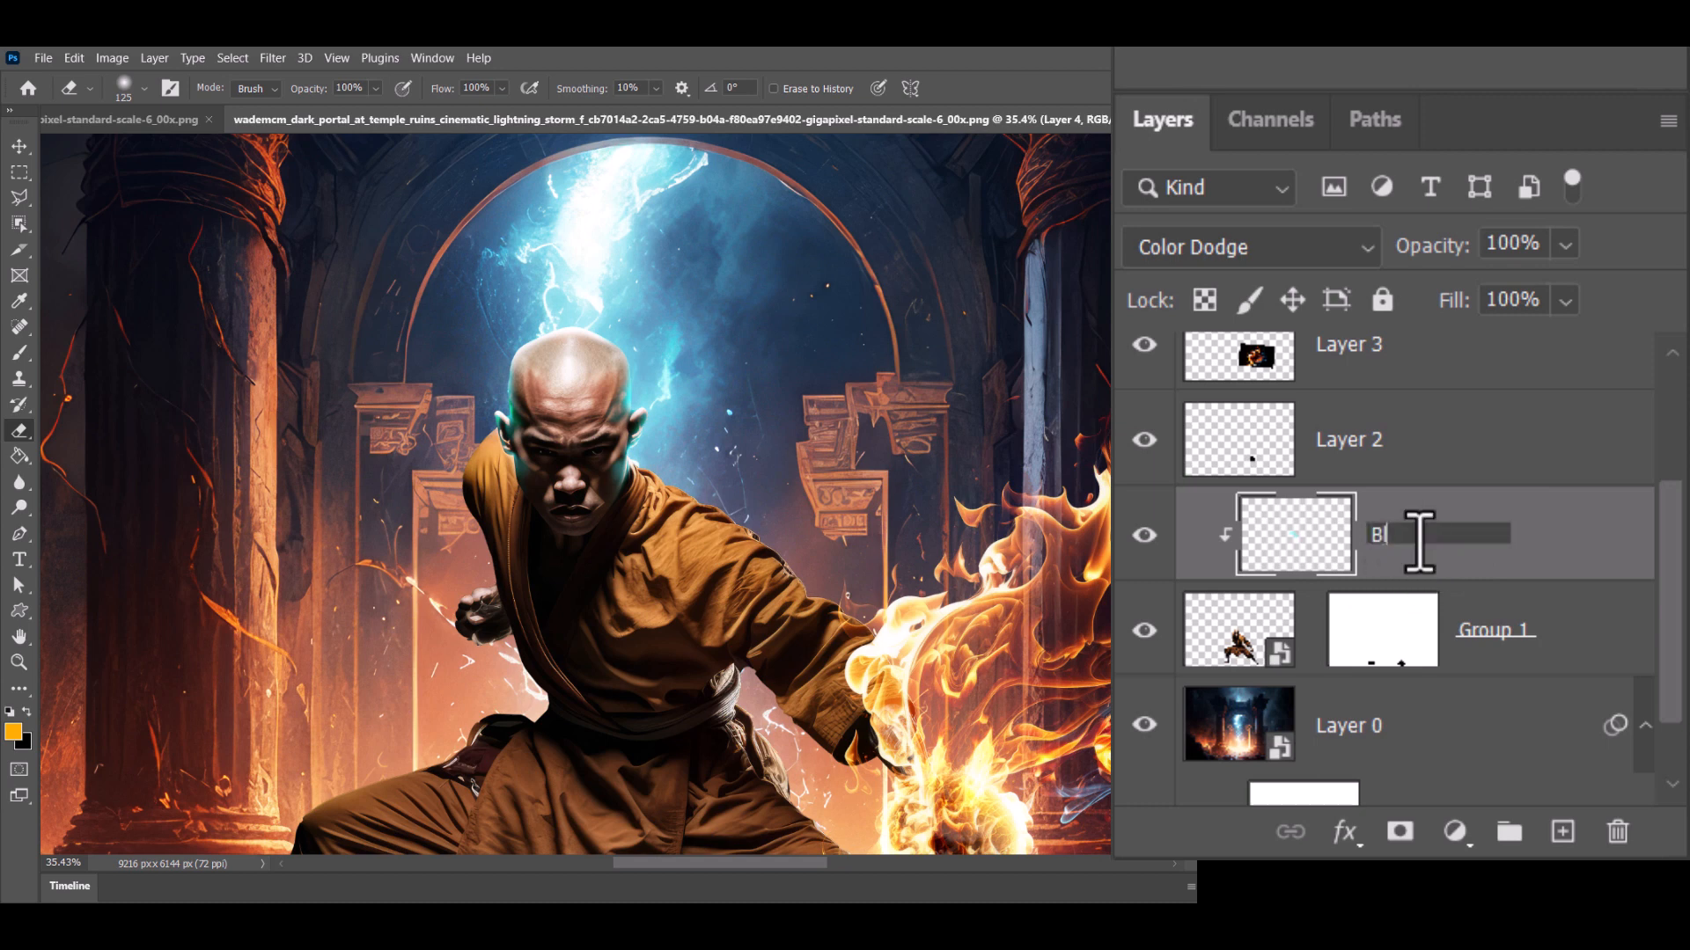
key("Return")
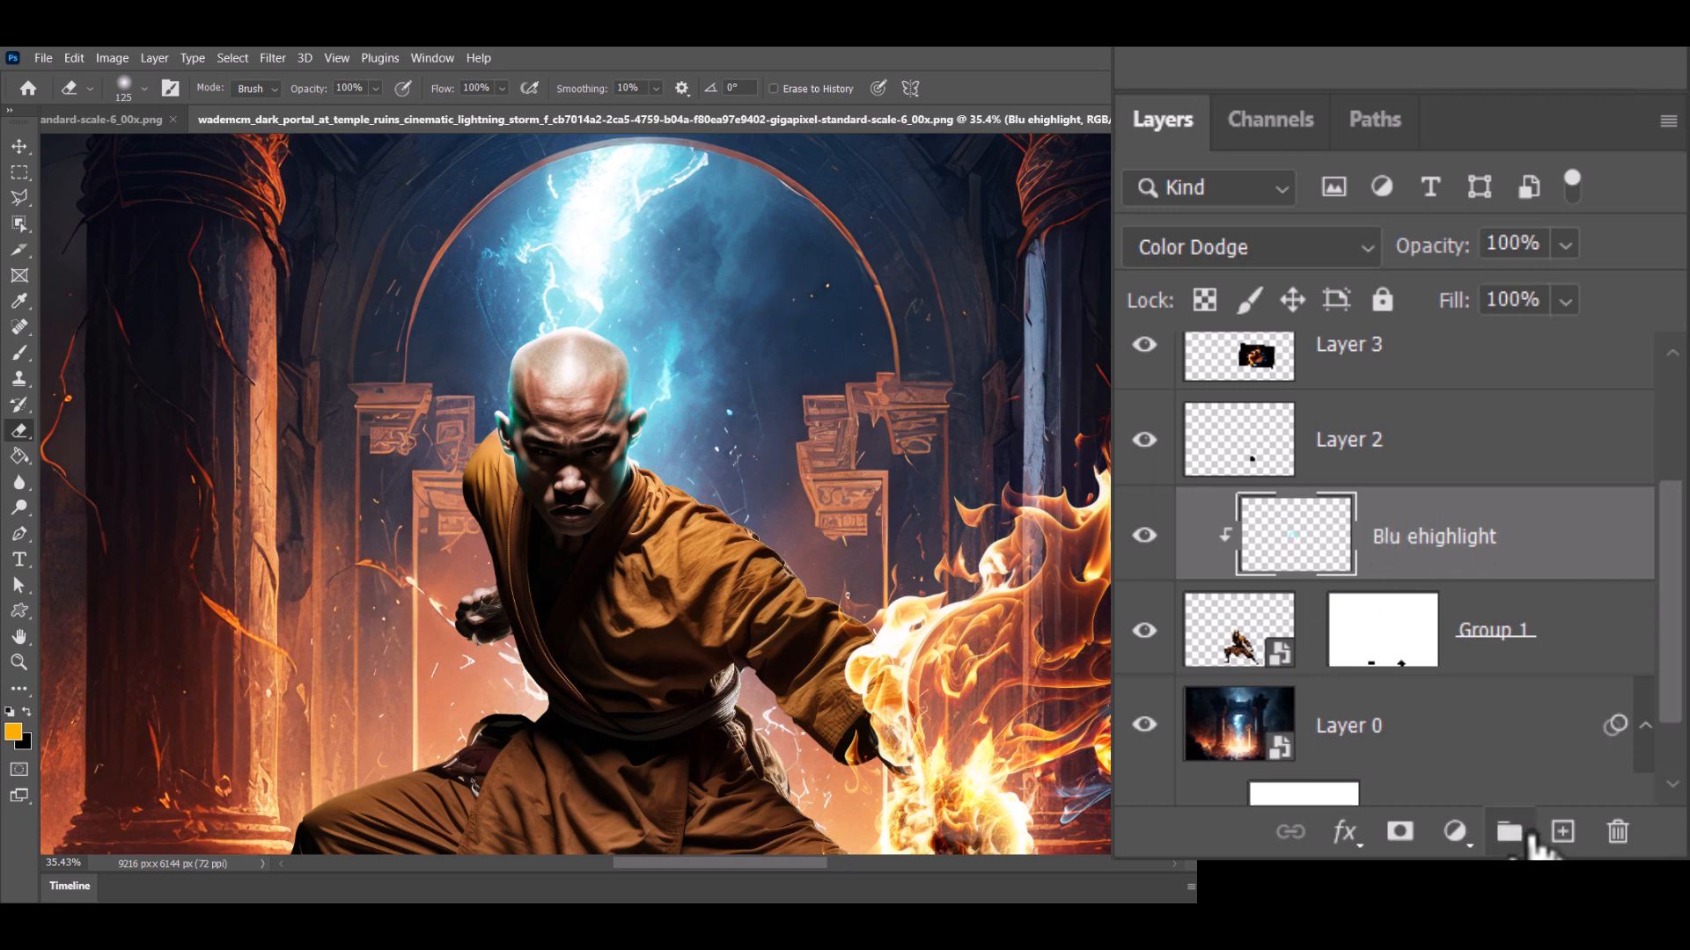
left_click(1562, 832)
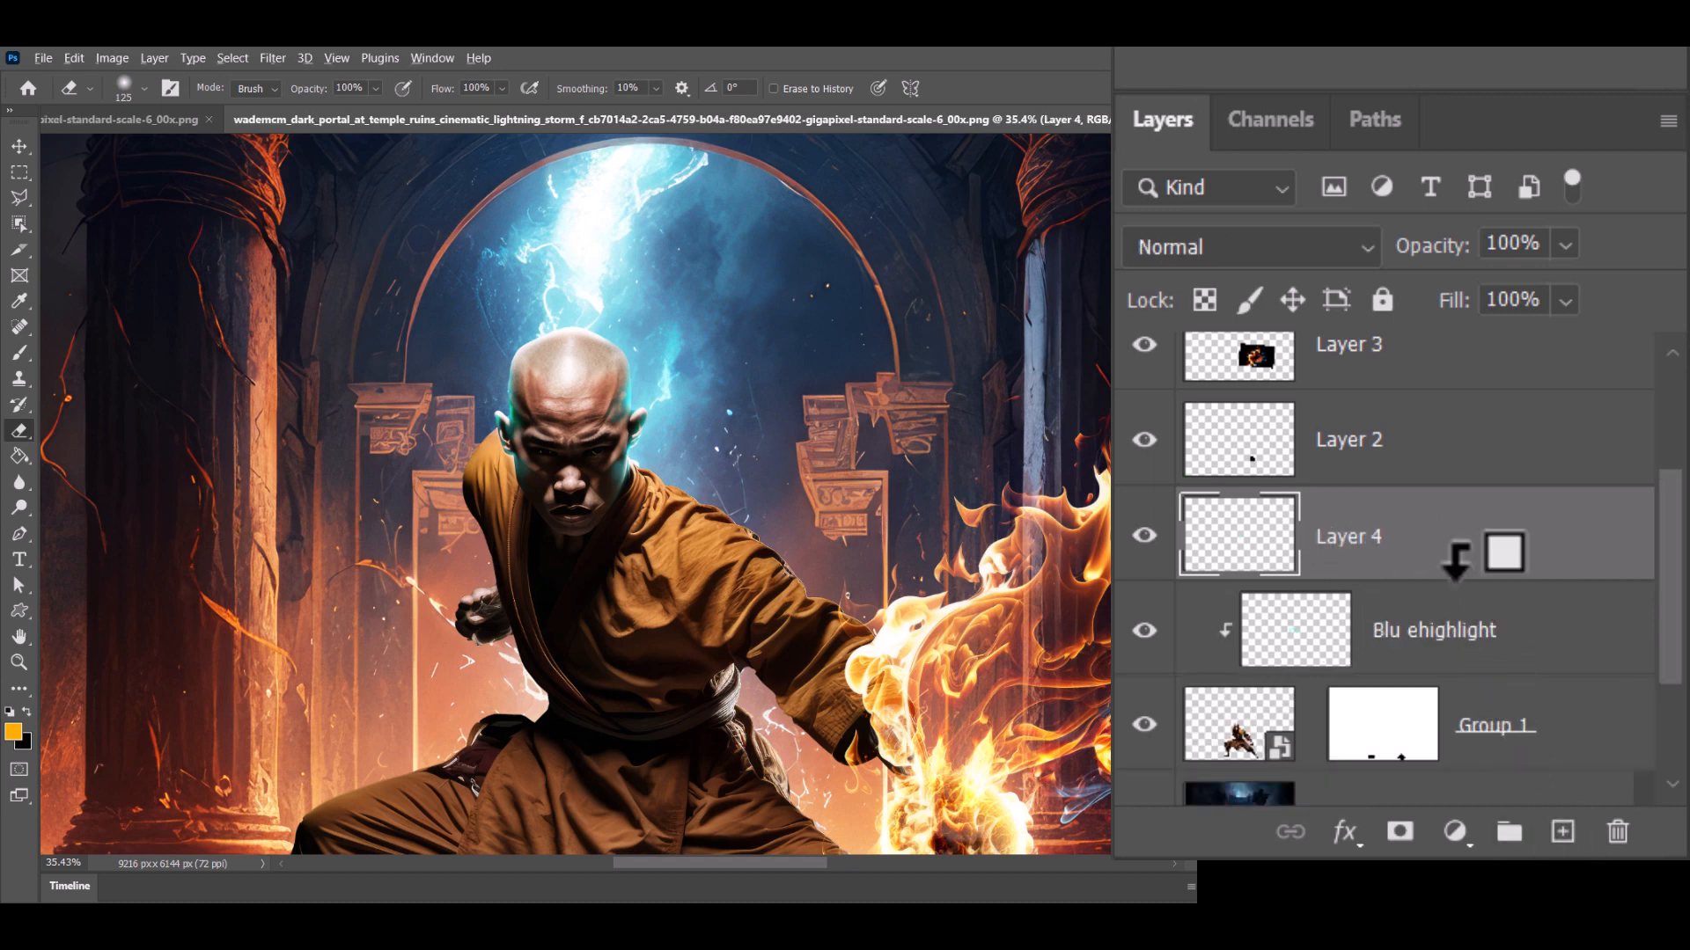
left_click(1457, 567, "alt")
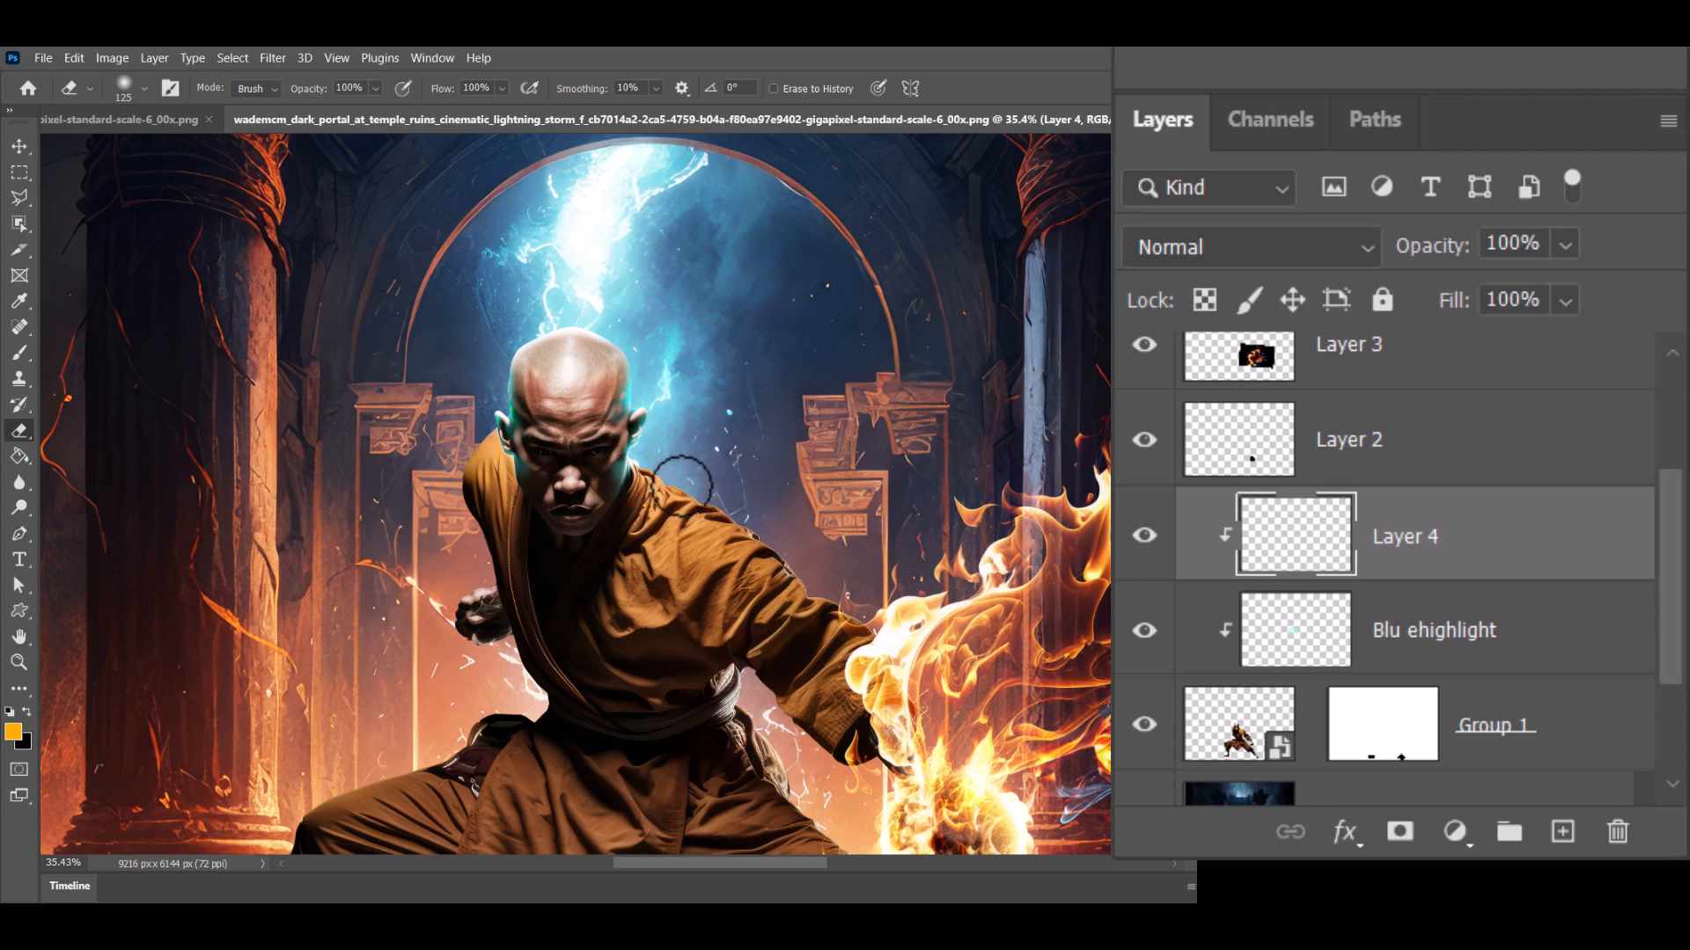
Step: Set the Brush size to 81 px and the new clipped layer's blend mode to Color Dodge
left_click(19, 354)
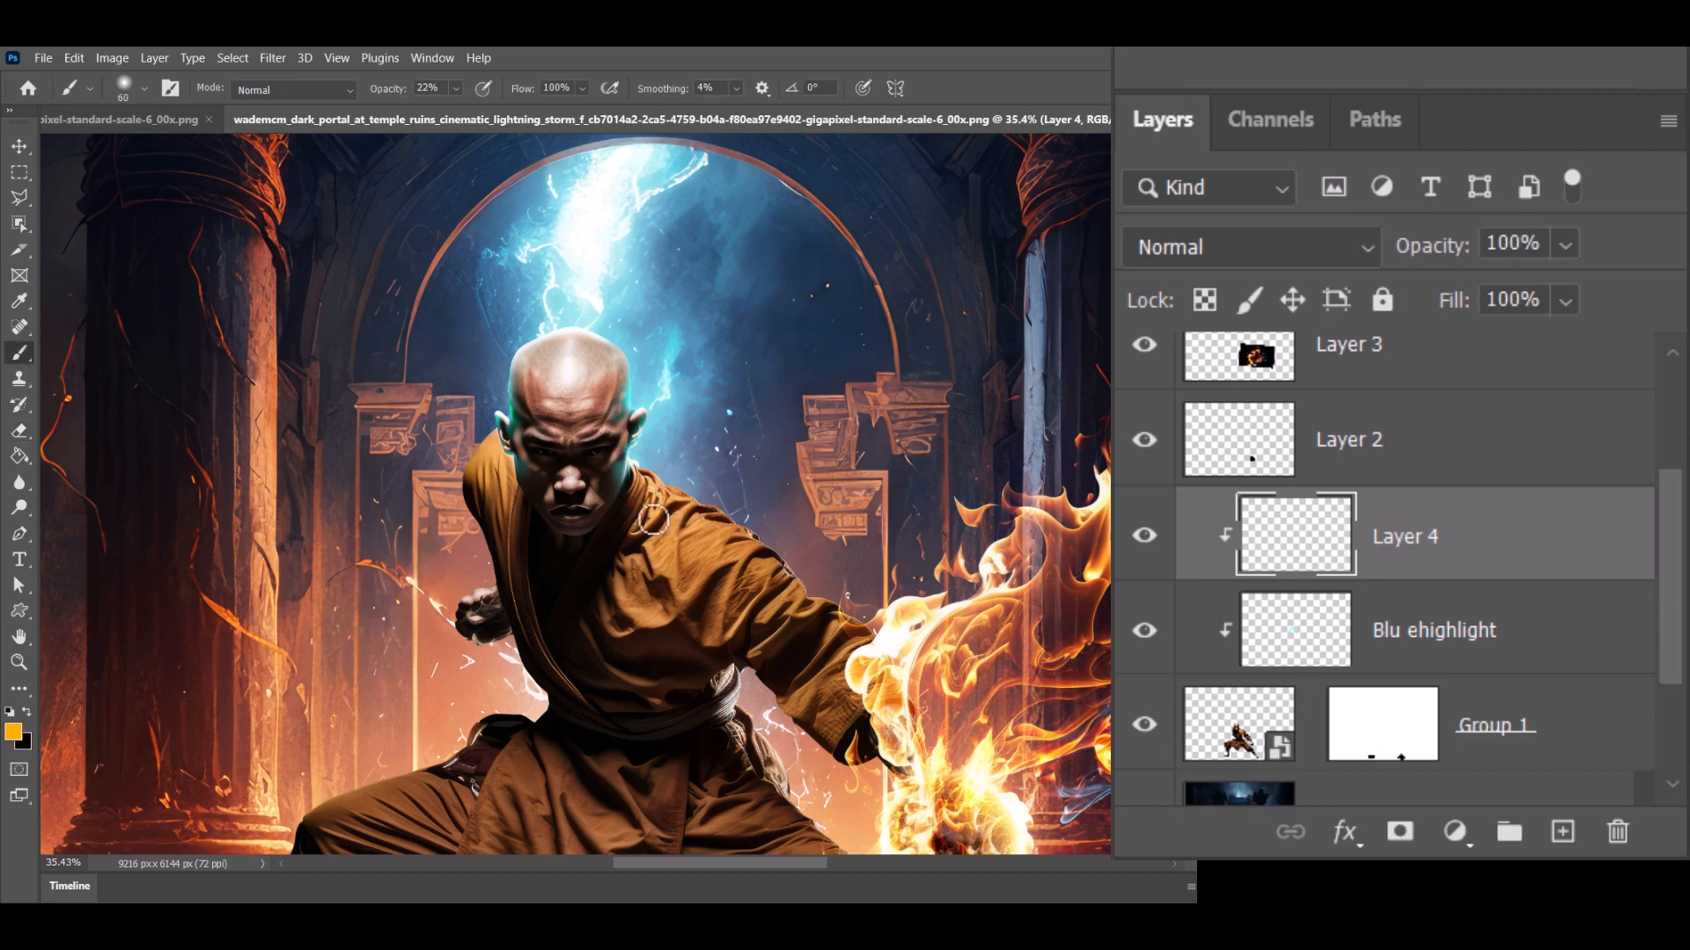
left_click(142, 88)
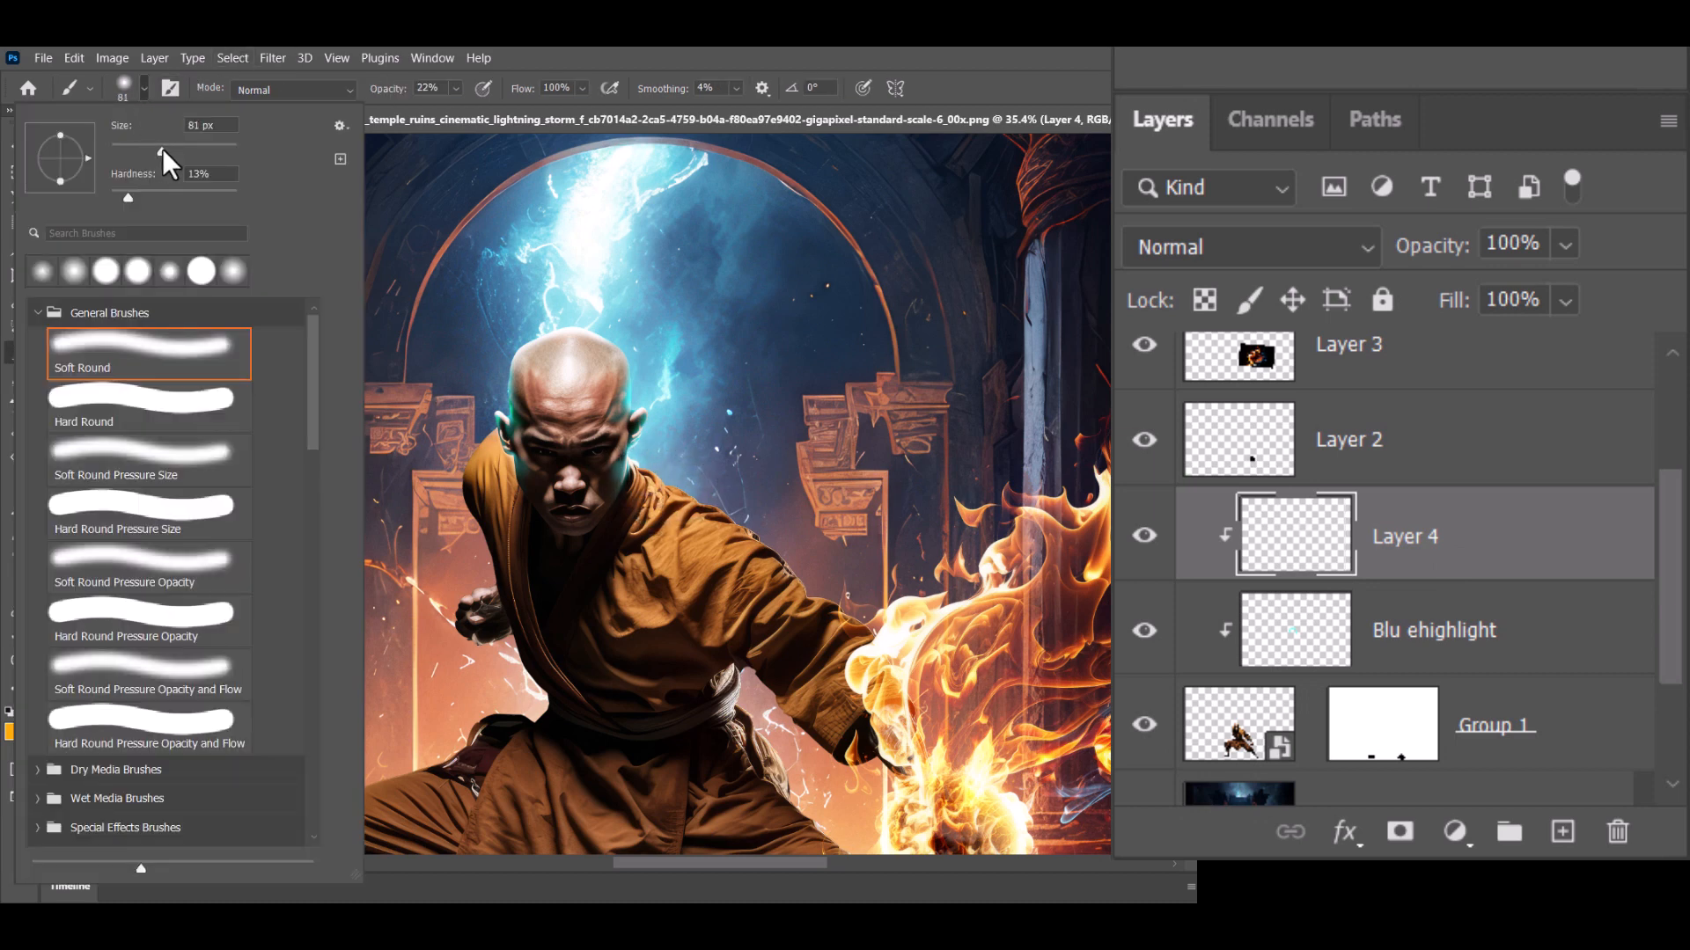
left_click(647, 475)
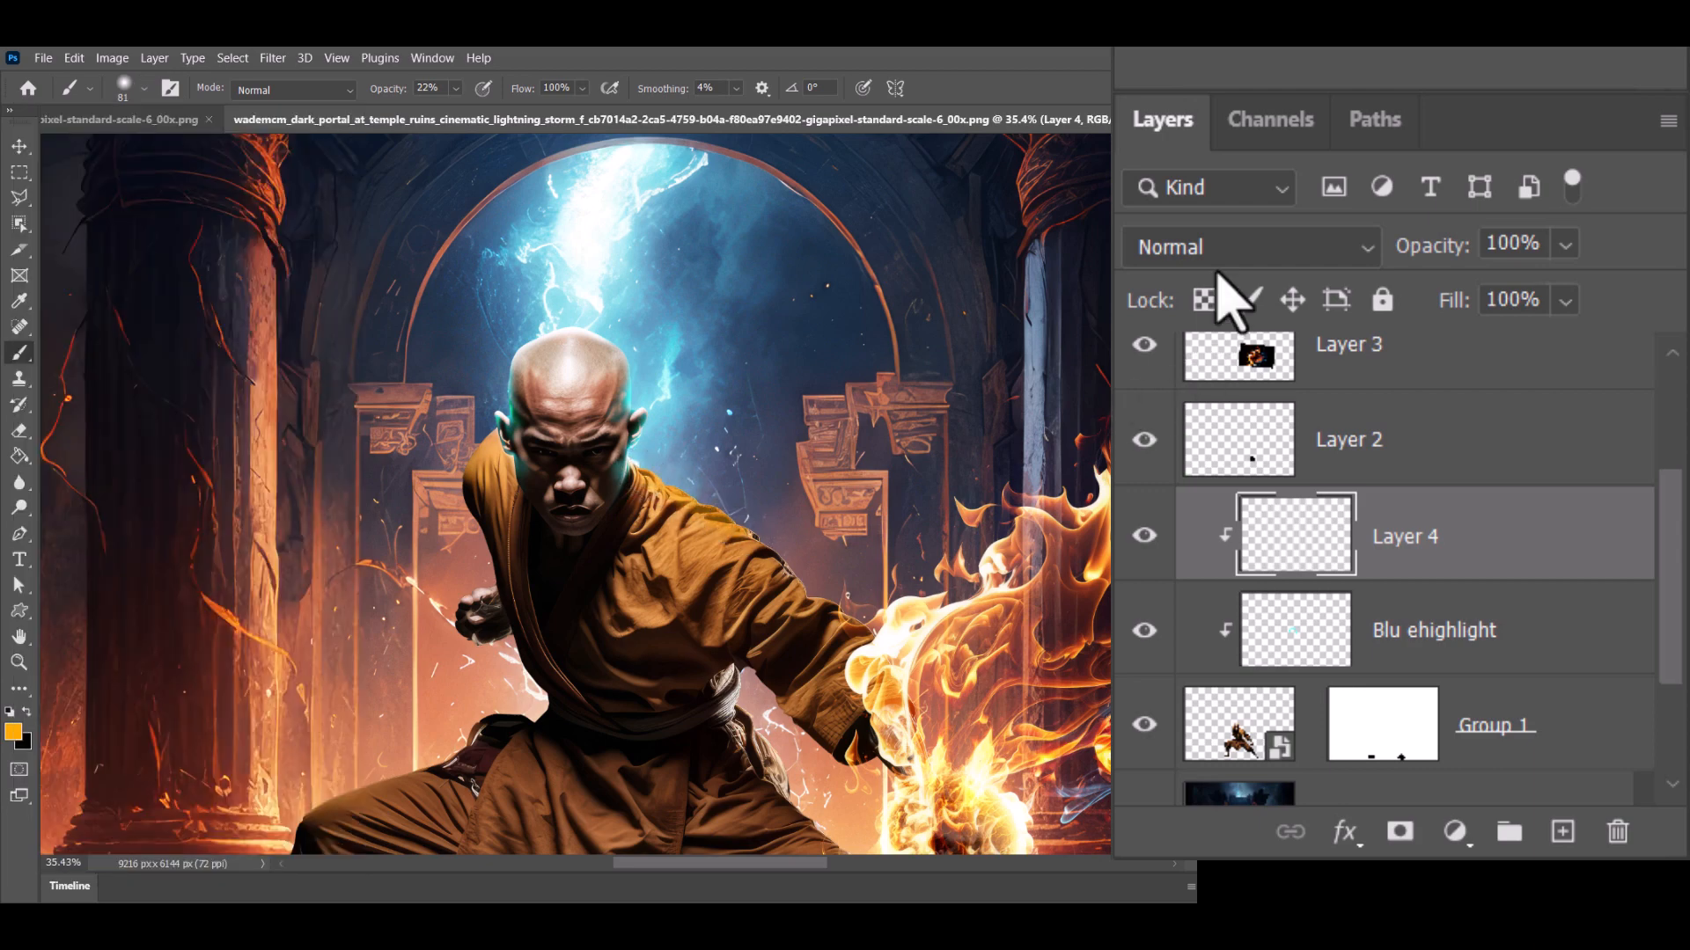
left_click(1232, 249)
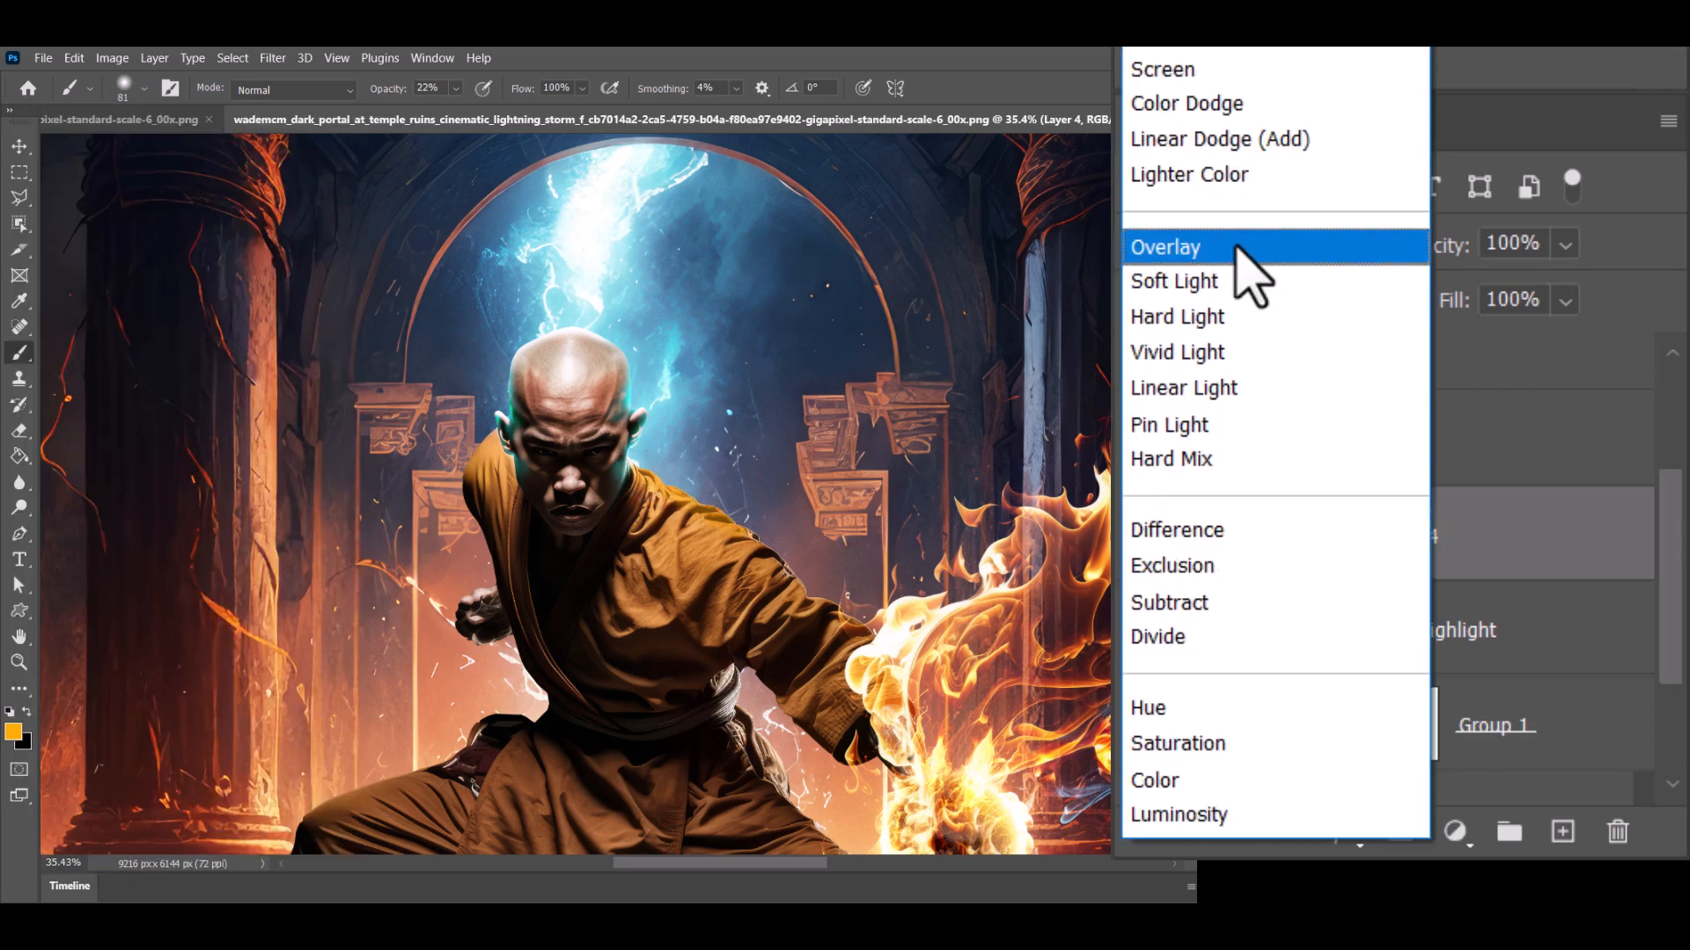
left_click(1240, 106)
Step: Change the foreground colour to a paler, less saturated orange
left_click(14, 733)
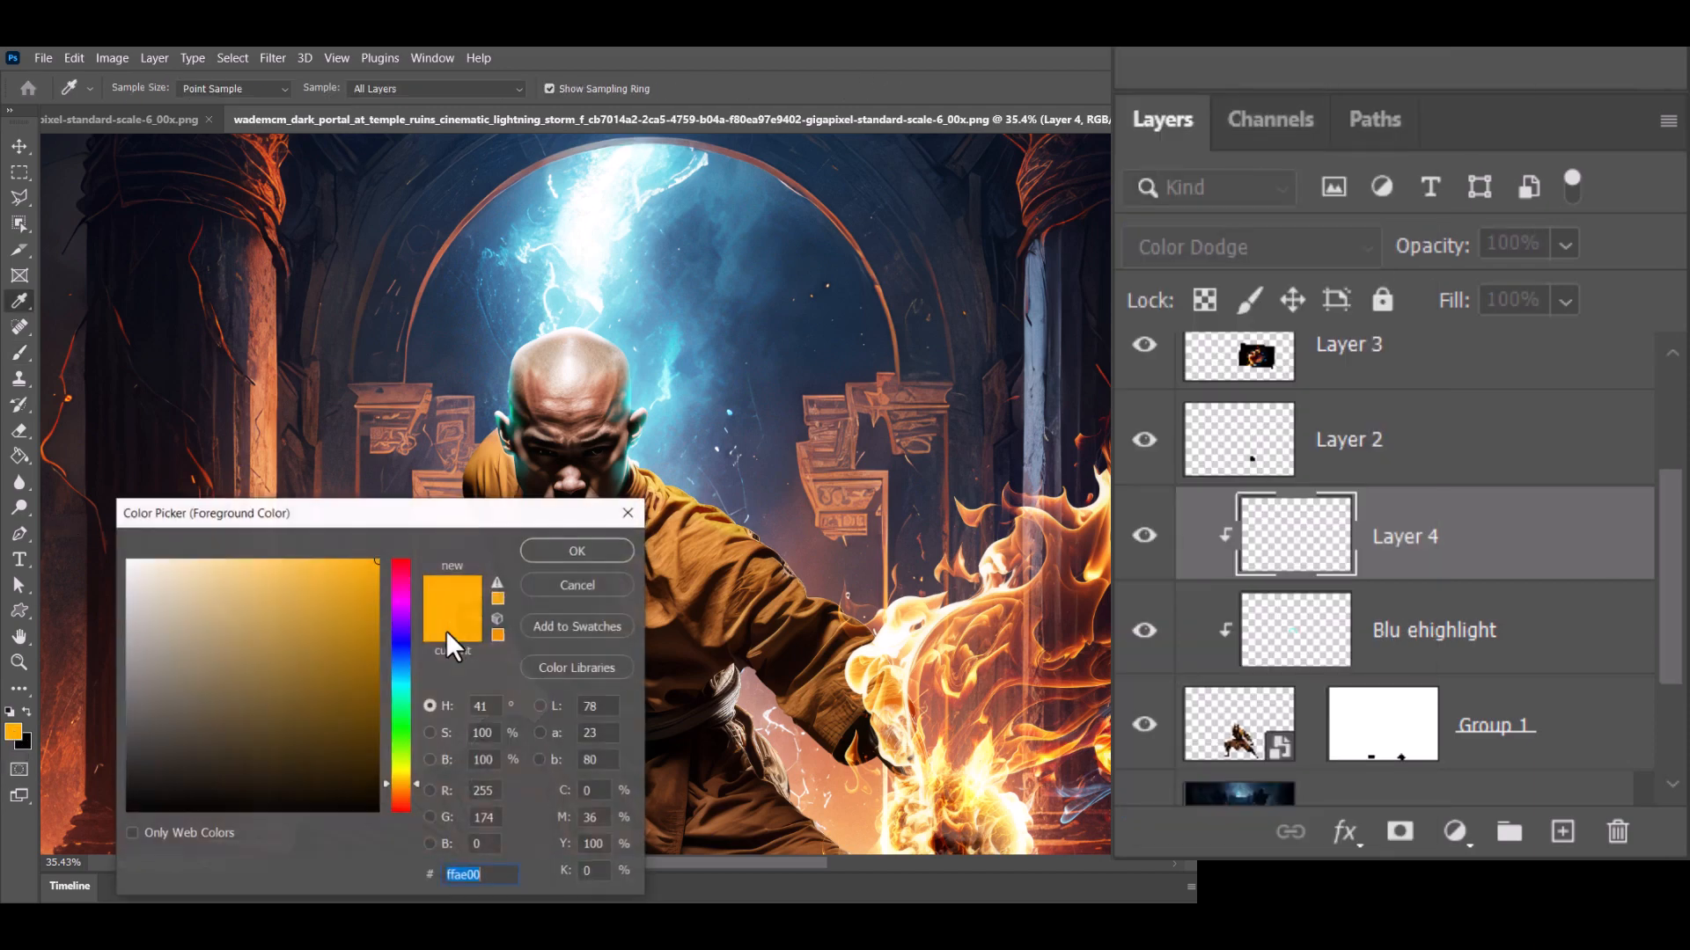
left_click(291, 551)
left_click(526, 557)
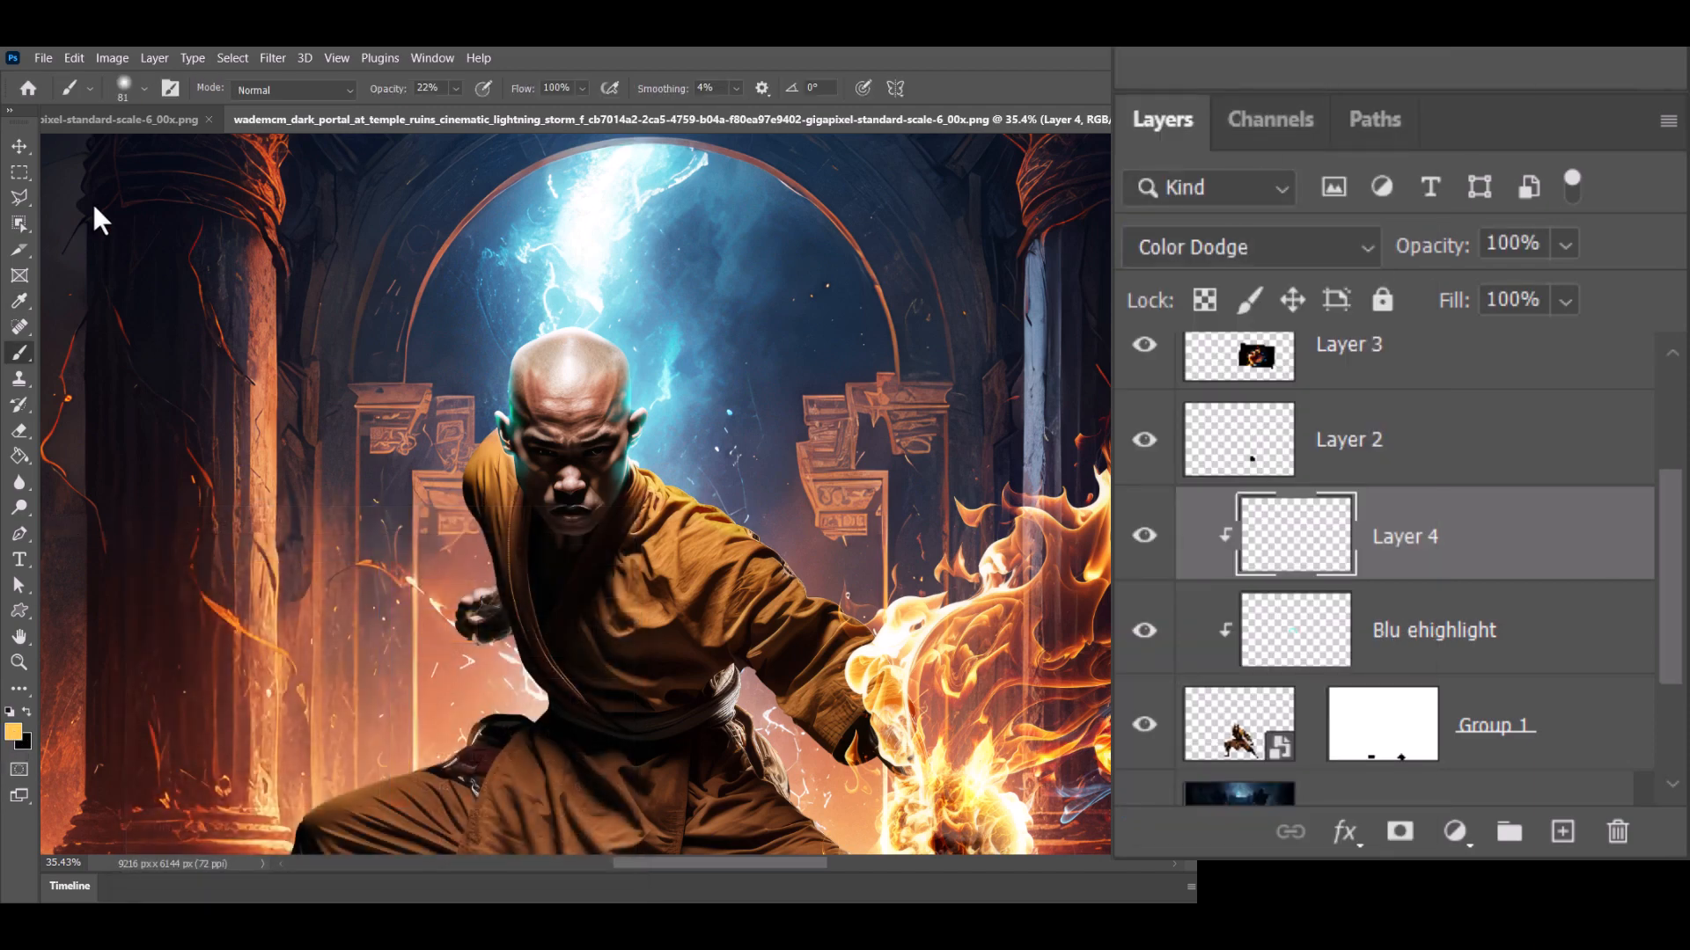
Step: Paint an orange rim light along the monk's shoulders and back sleeve, raising the brush opacity to 95%
left_click_drag(720, 503, 796, 579)
left_click_drag(388, 88, 439, 88)
left_click_drag(677, 482, 783, 568)
left_click_drag(488, 427, 487, 567)
Step: Extend the orange glow over the rear fist, waist, hip and bent knee, starting at 60 px and enlarging the brush to 150 px
key("bracketleft")
key("bracketleft")
key("bracketleft")
key("bracketleft")
key("bracketleft")
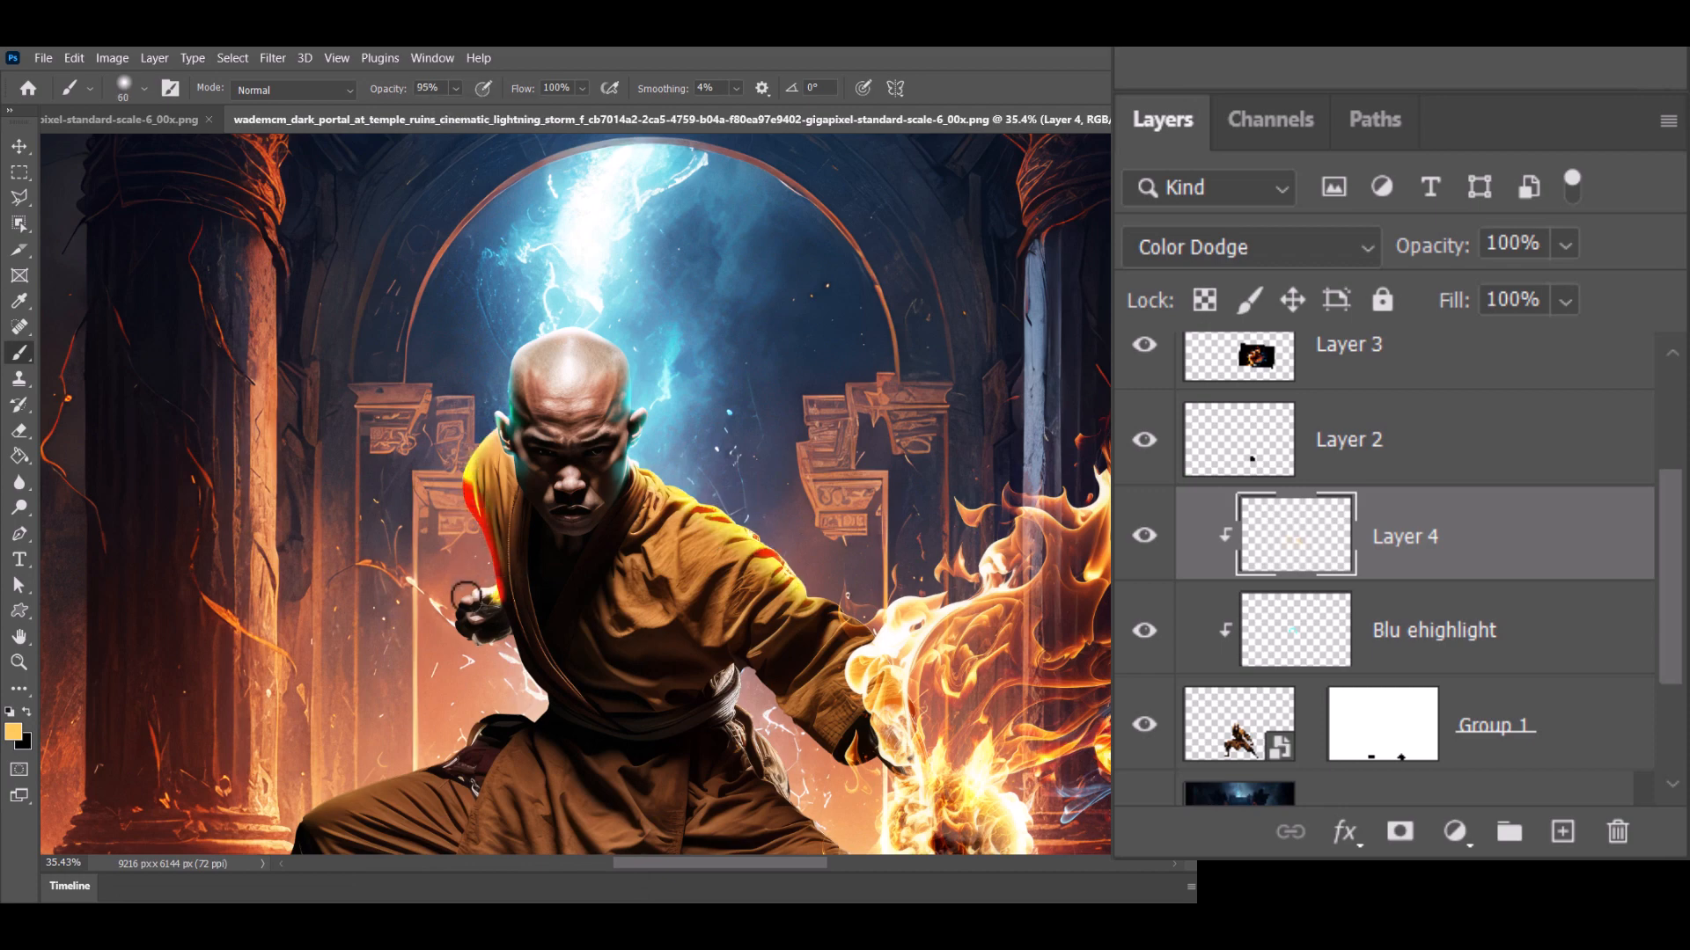
mouse_move(735, 687)
left_mouse_down()
mouse_move(696, 691)
mouse_move(715, 669)
mouse_move(662, 657)
mouse_move(685, 684)
mouse_move(623, 674)
mouse_move(657, 677)
mouse_move(630, 702)
mouse_move(651, 669)
mouse_move(652, 501)
left_mouse_up()
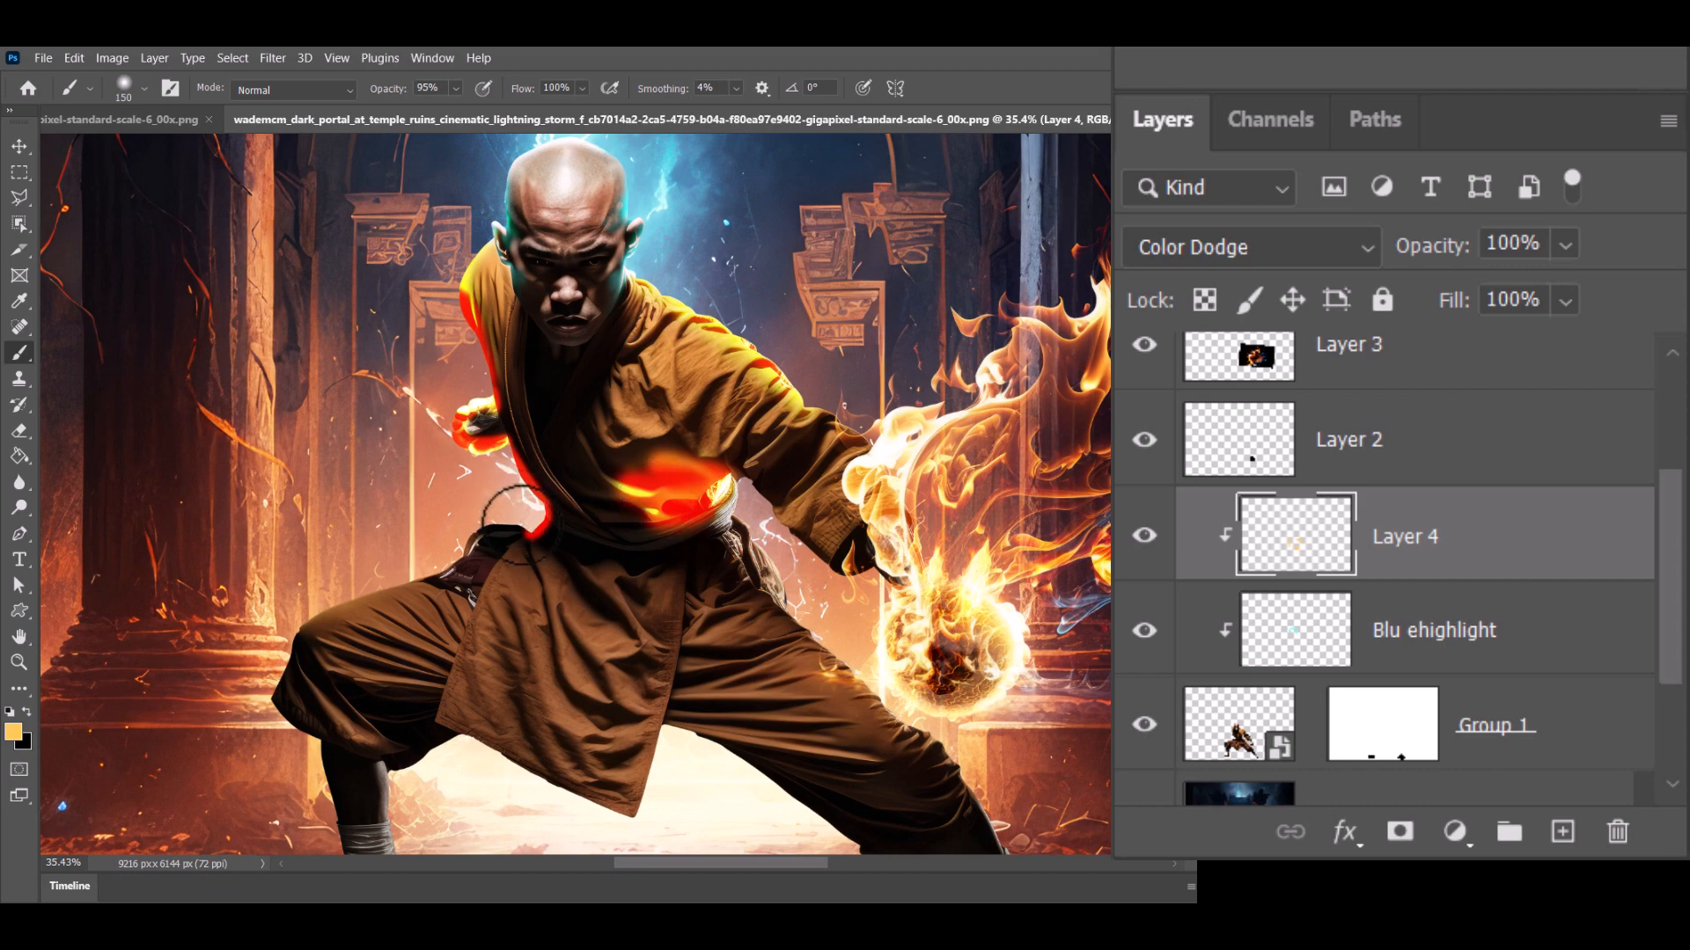
left_click_drag(523, 525, 494, 530)
left_click_drag(494, 530, 573, 160)
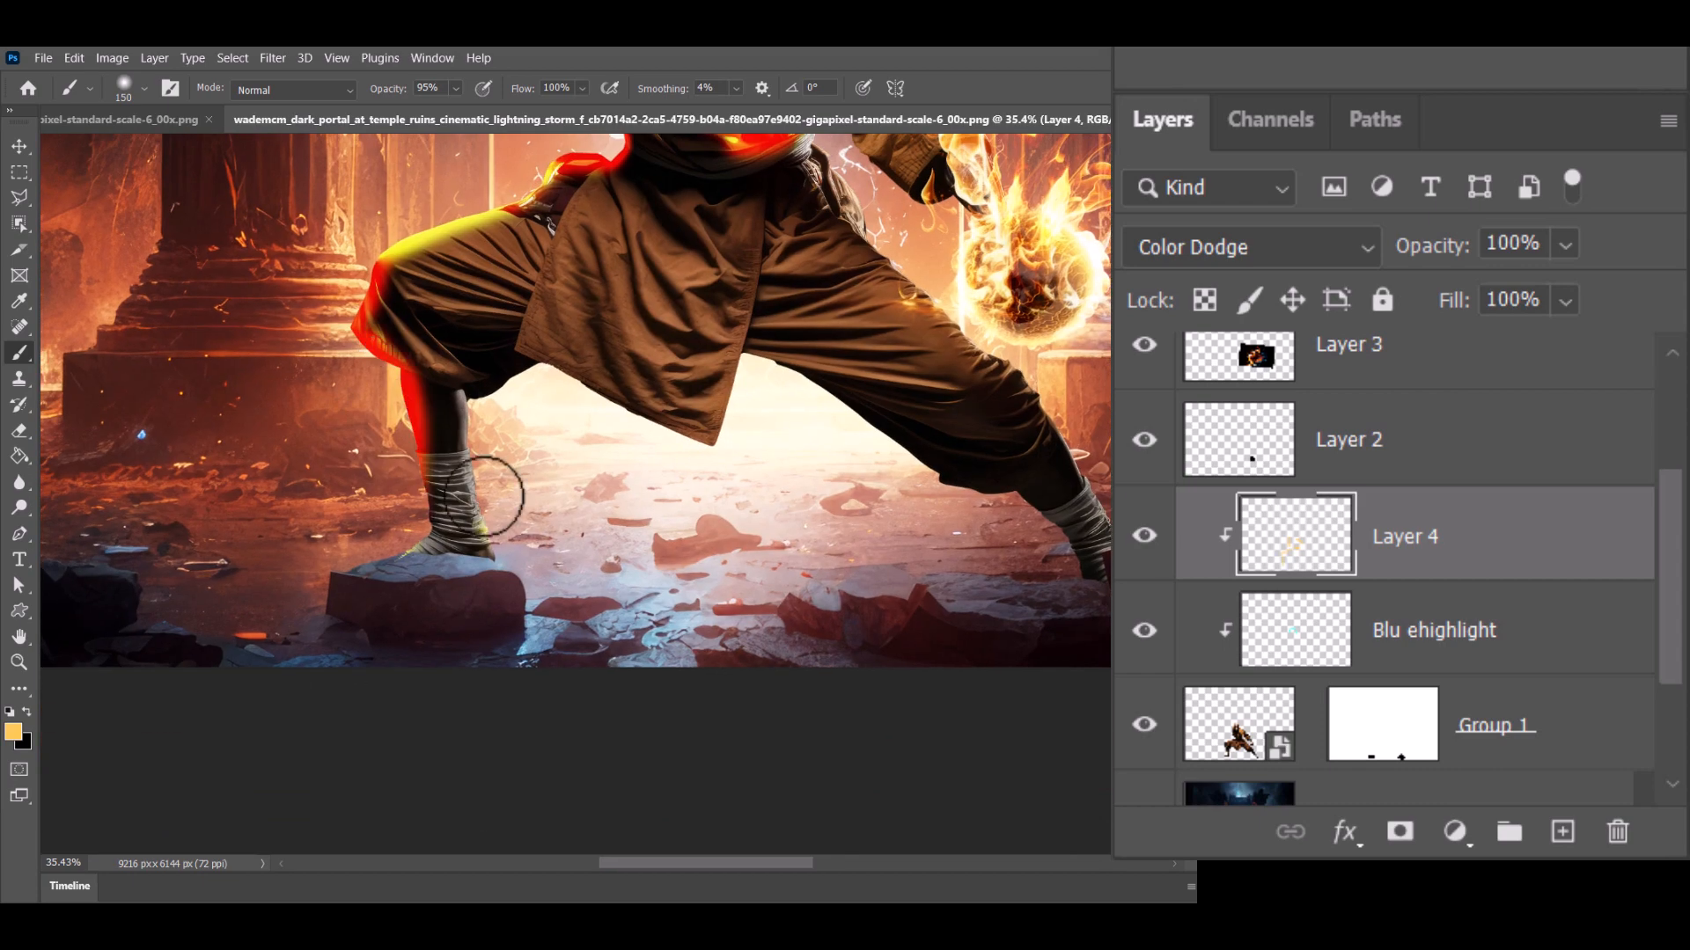
Step: Paint the orange rim light along both legs and the robe's hem, varying the brush size up to 250 px
left_click_drag(492, 494, 520, 364)
key("bracketleft")
key("bracketleft")
key("bracketleft")
key("bracketleft")
key("bracketleft")
key("bracketleft")
key("bracketleft")
mouse_move(534, 293)
left_mouse_down()
mouse_move(753, 312)
mouse_move(939, 302)
left_mouse_up()
key("bracketright")
key("bracketright")
key("bracketright")
key("bracketright")
key("bracketright")
key("bracketright")
key("bracketright")
key("bracketright")
key("bracketright")
key("bracketright")
key("bracketright")
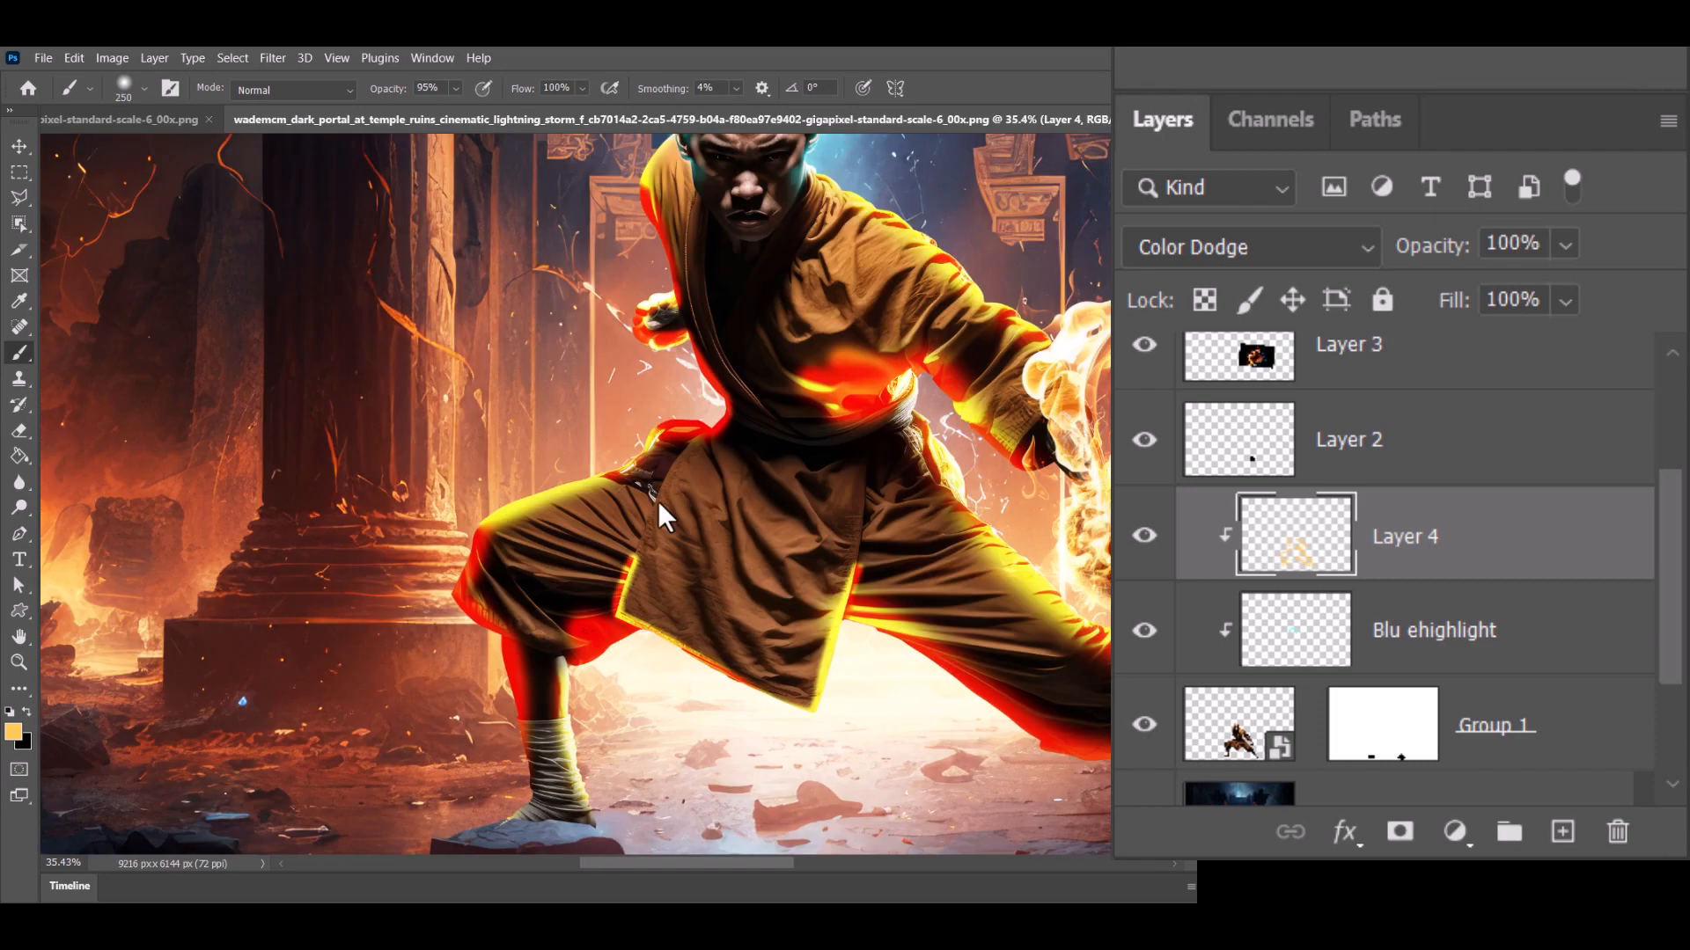
Step: Fade the orange glow on the monk's torso and waist with a soft round Eraser, enlarged from 354 px to 600 px
left_click_drag(660, 405, 594, 486)
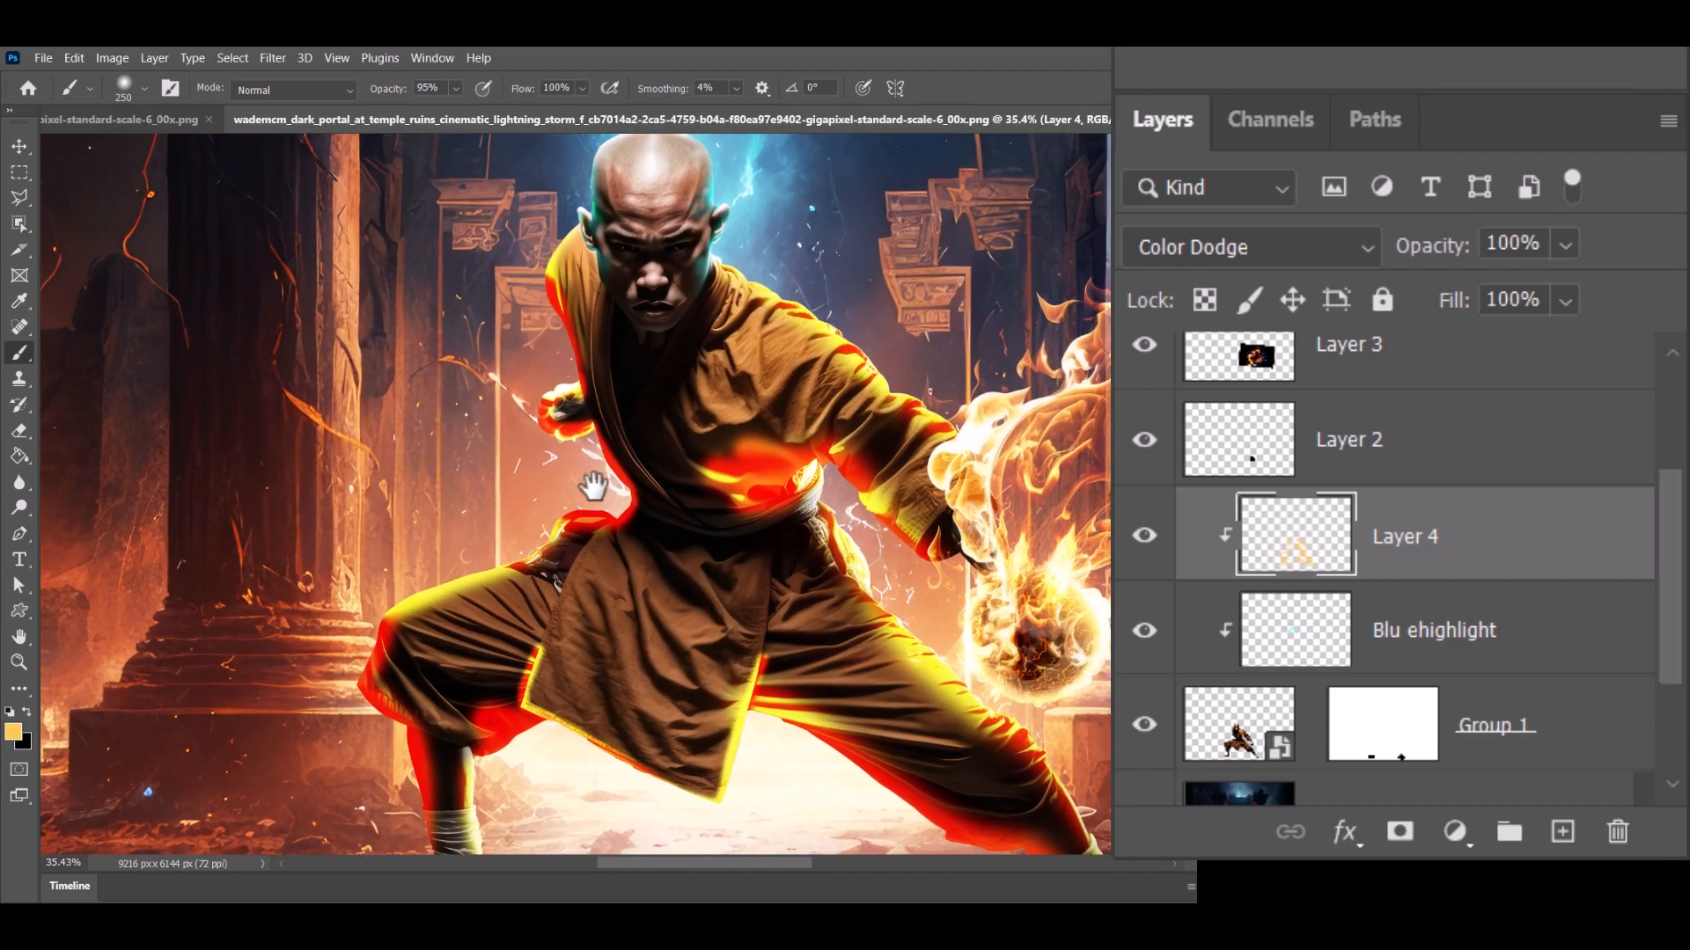
left_click(19, 431)
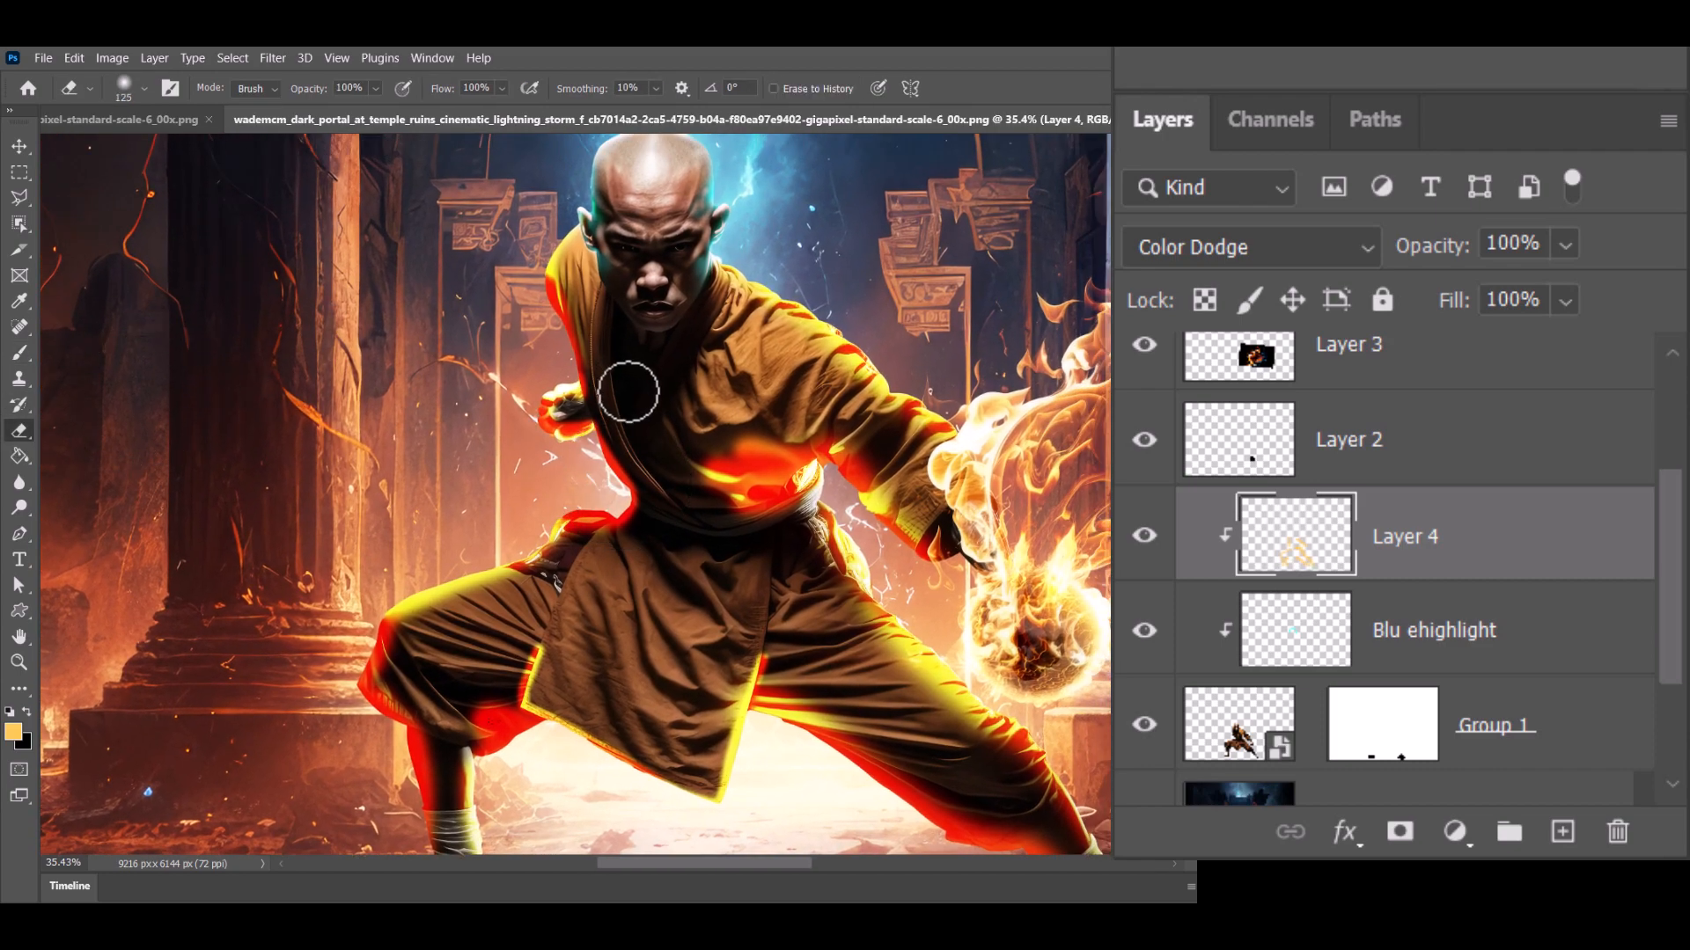
left_click(140, 88)
left_click_drag(191, 151, 215, 152)
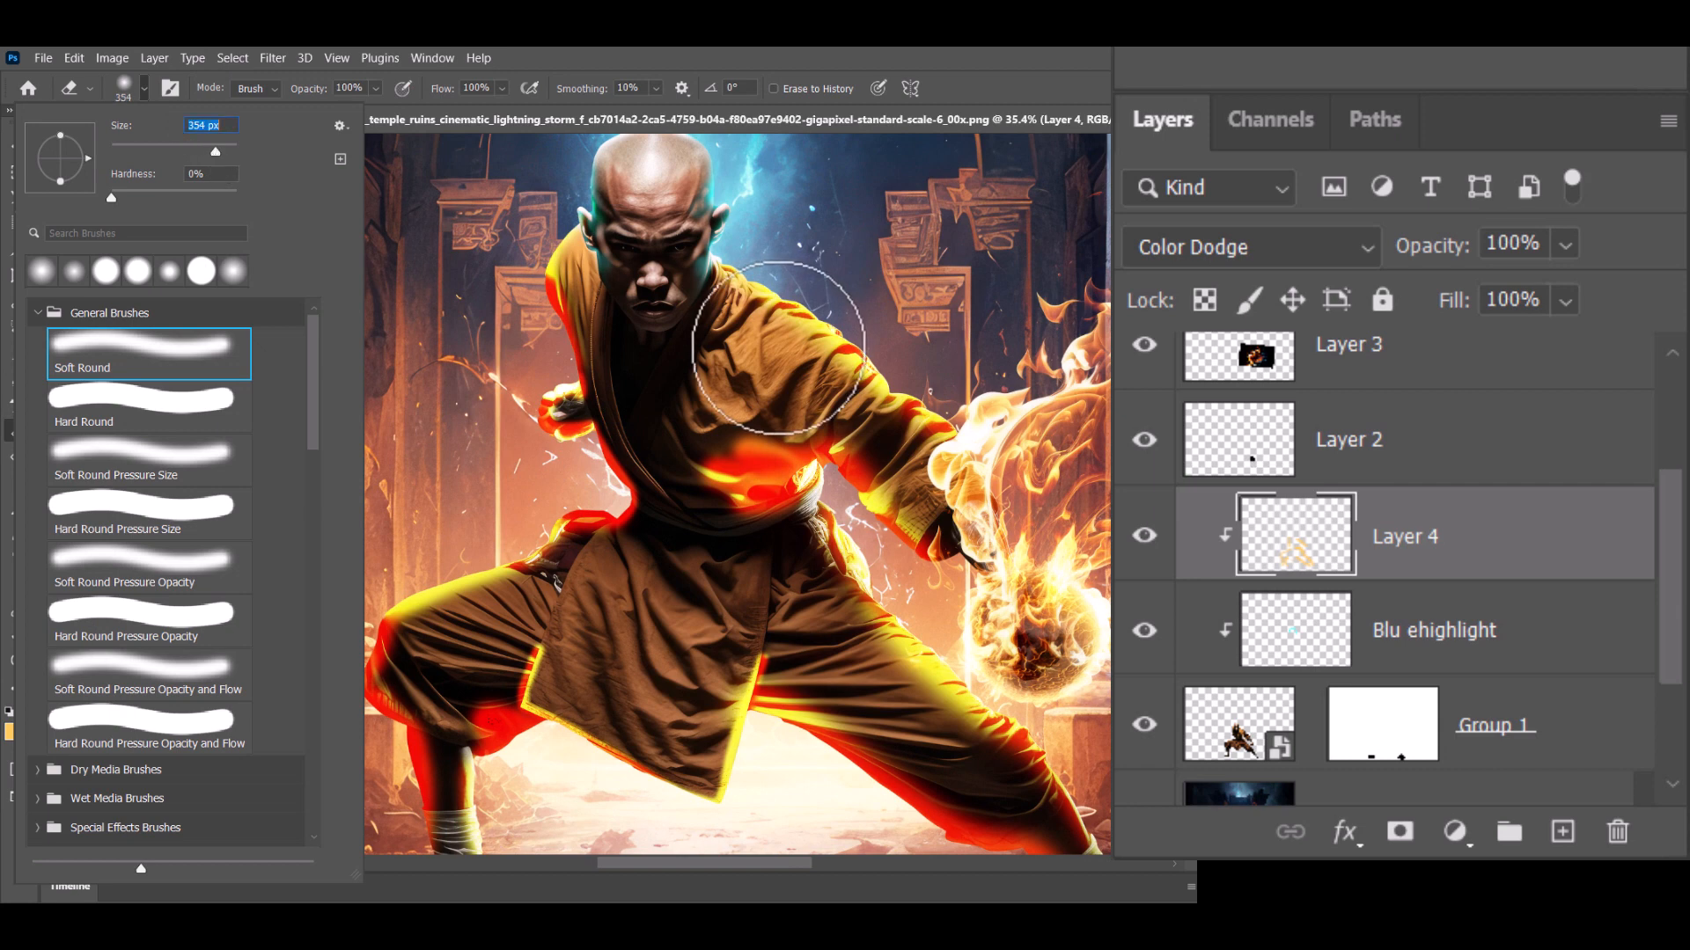
left_click(750, 440)
key("bracketright")
key("bracketright")
key("bracketright")
left_click(729, 468)
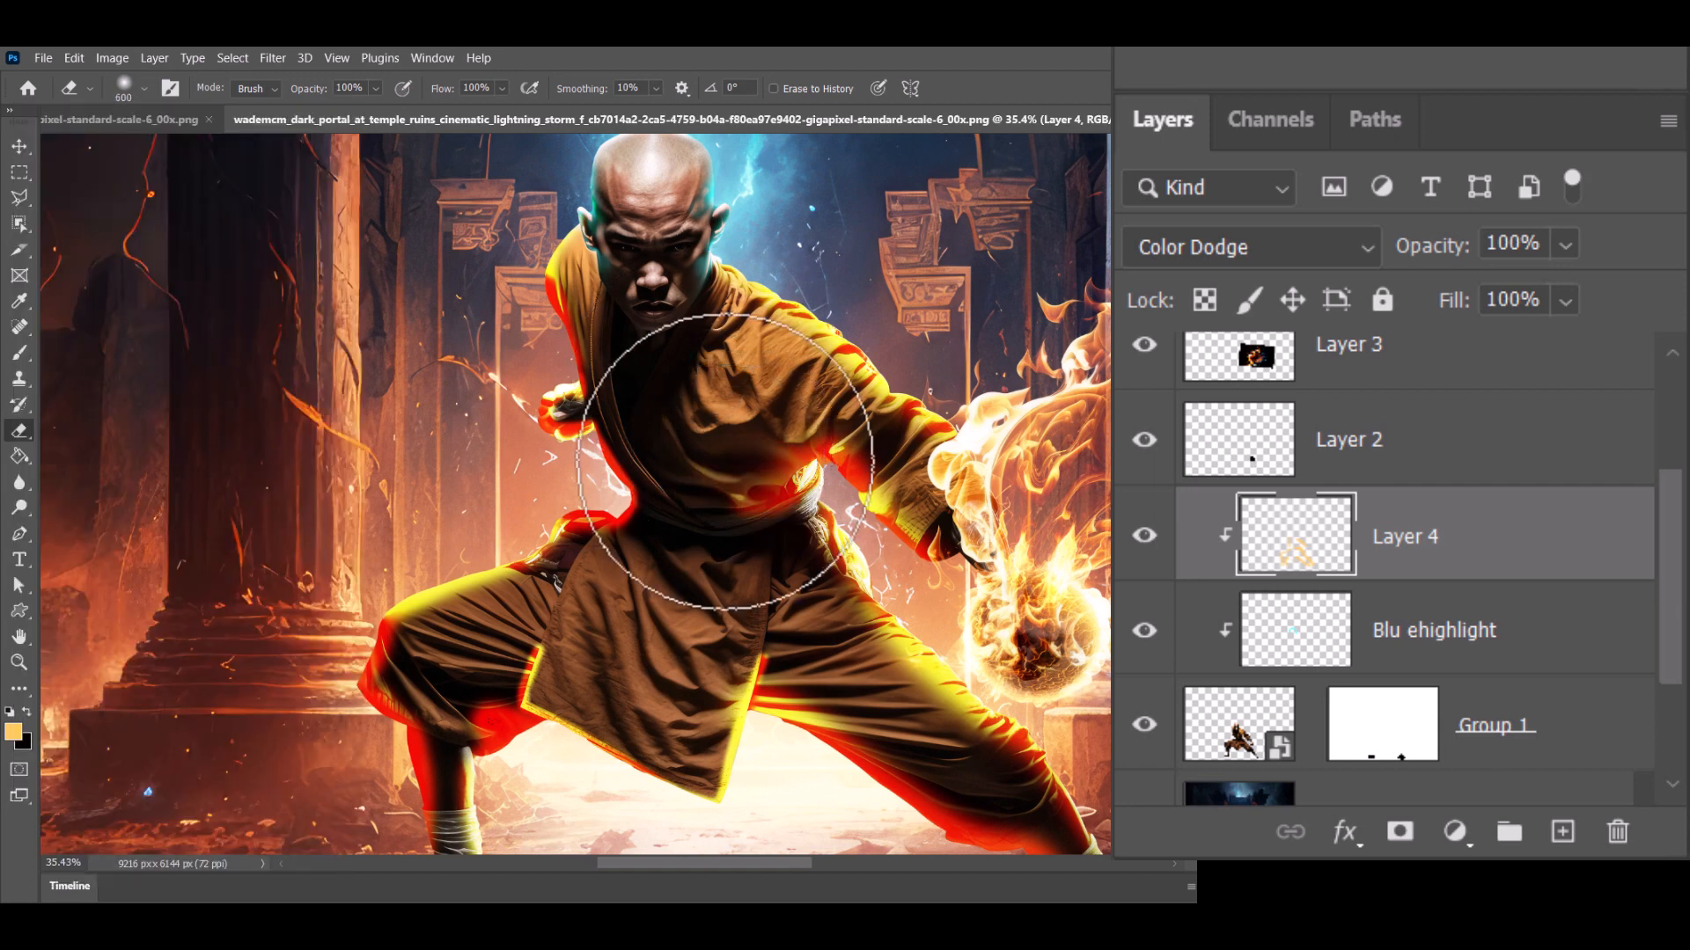
left_click(717, 467)
Step: Soften the orange rim on the outstretched sleeve, back, rear fist and bent leg, reducing the Eraser to 200 px
left_click(873, 430)
key("bracketleft")
key("bracketleft")
key("bracketleft")
key("bracketleft")
key("bracketleft")
key("bracketleft")
left_click(866, 403)
mouse_move(559, 264)
left_mouse_down()
mouse_move(568, 414)
mouse_move(594, 537)
mouse_move(572, 656)
left_mouse_up()
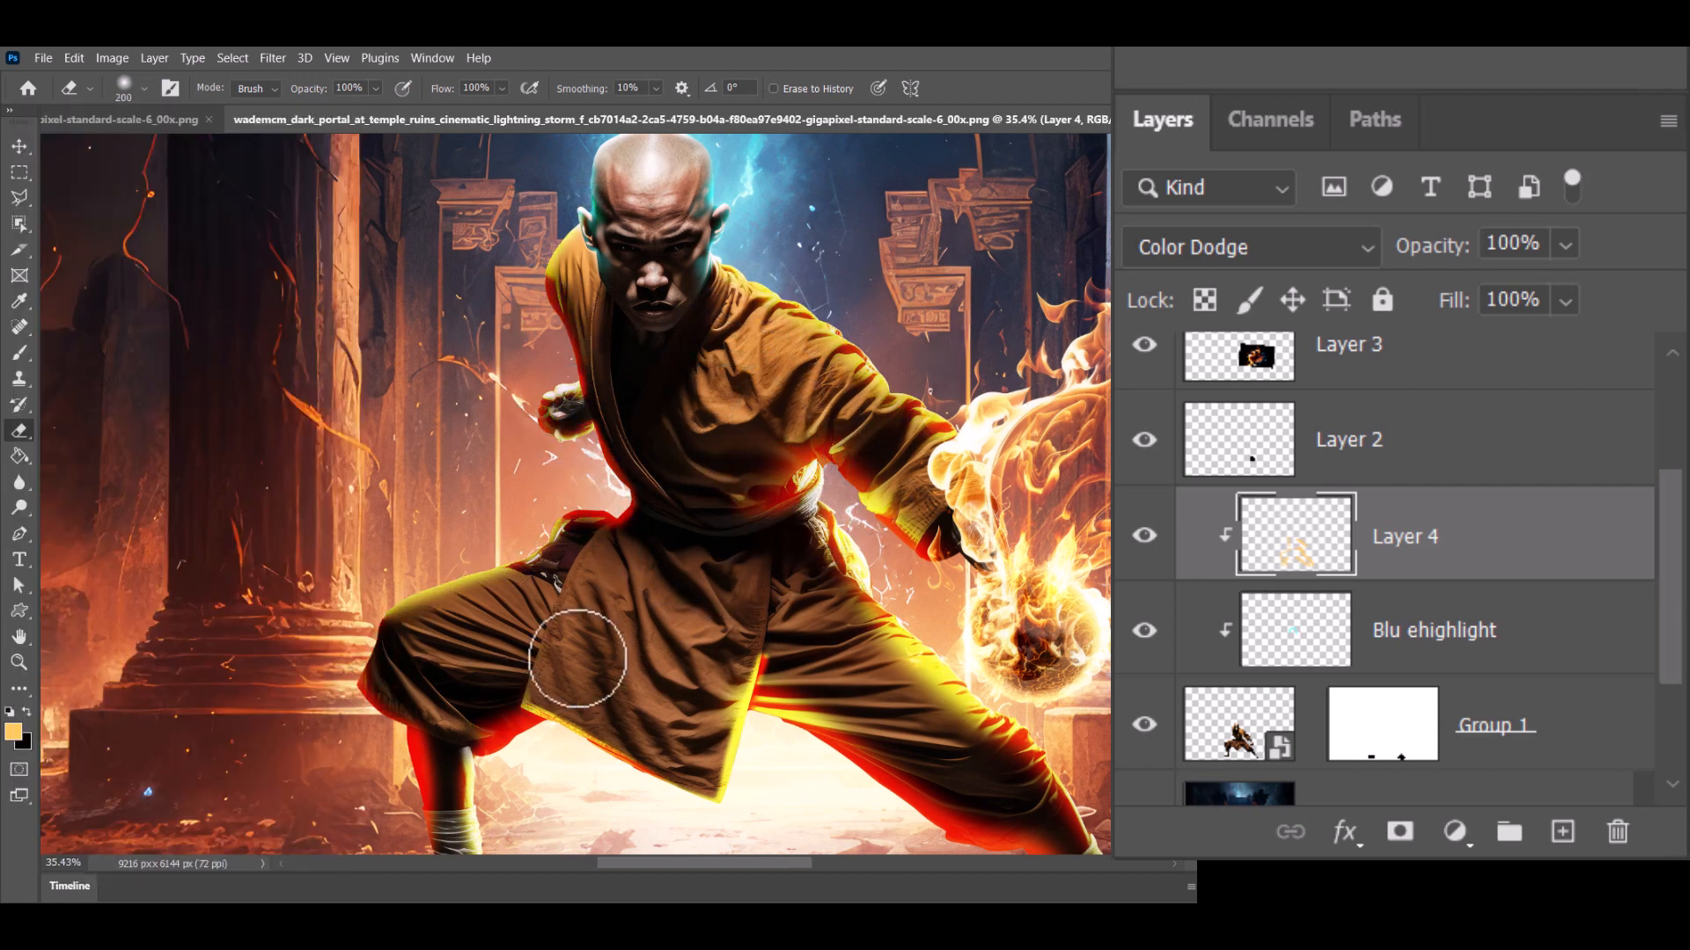
Step: Thin the orange glow along the robe's hem and the legs with the 200 px Eraser
left_click_drag(762, 701, 819, 721)
left_click_drag(801, 704, 671, 434)
left_click_drag(748, 519, 898, 581)
mouse_move(270, 492)
left_mouse_down()
mouse_move(355, 426)
mouse_move(568, 454)
left_mouse_up()
scroll(568, 454, "down", 5)
left_click_drag(591, 259, 579, 451)
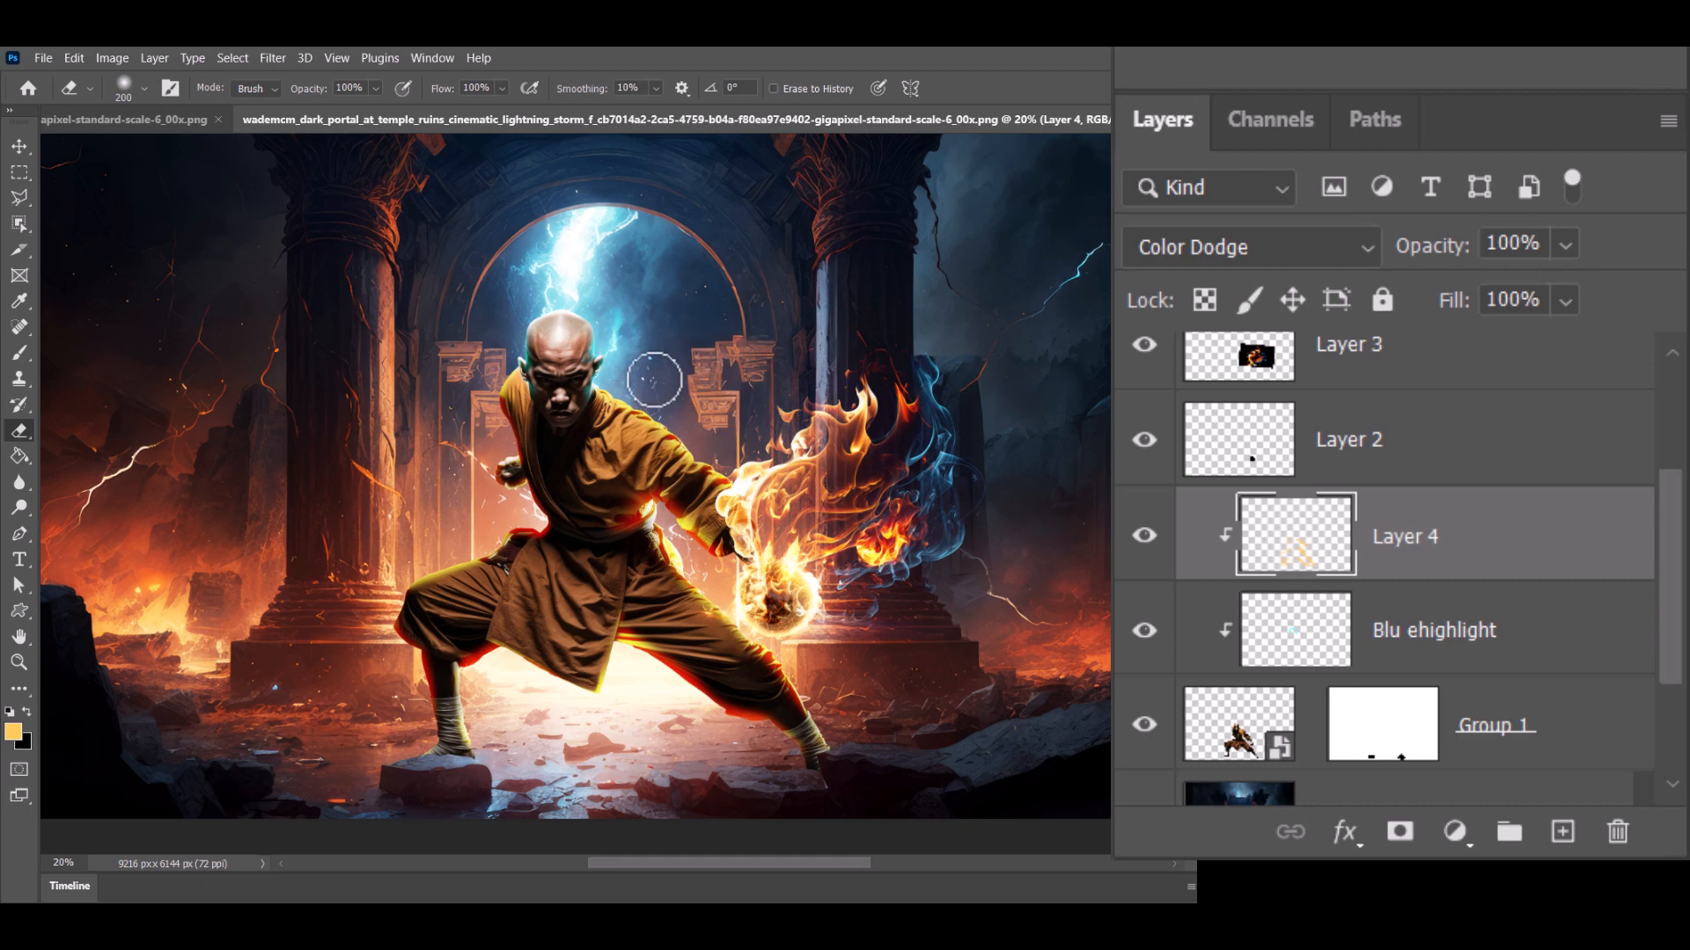
Step: Add another layer clipped above the orange highlight layer and set the Brush colour to ffb73a
left_click(1564, 833)
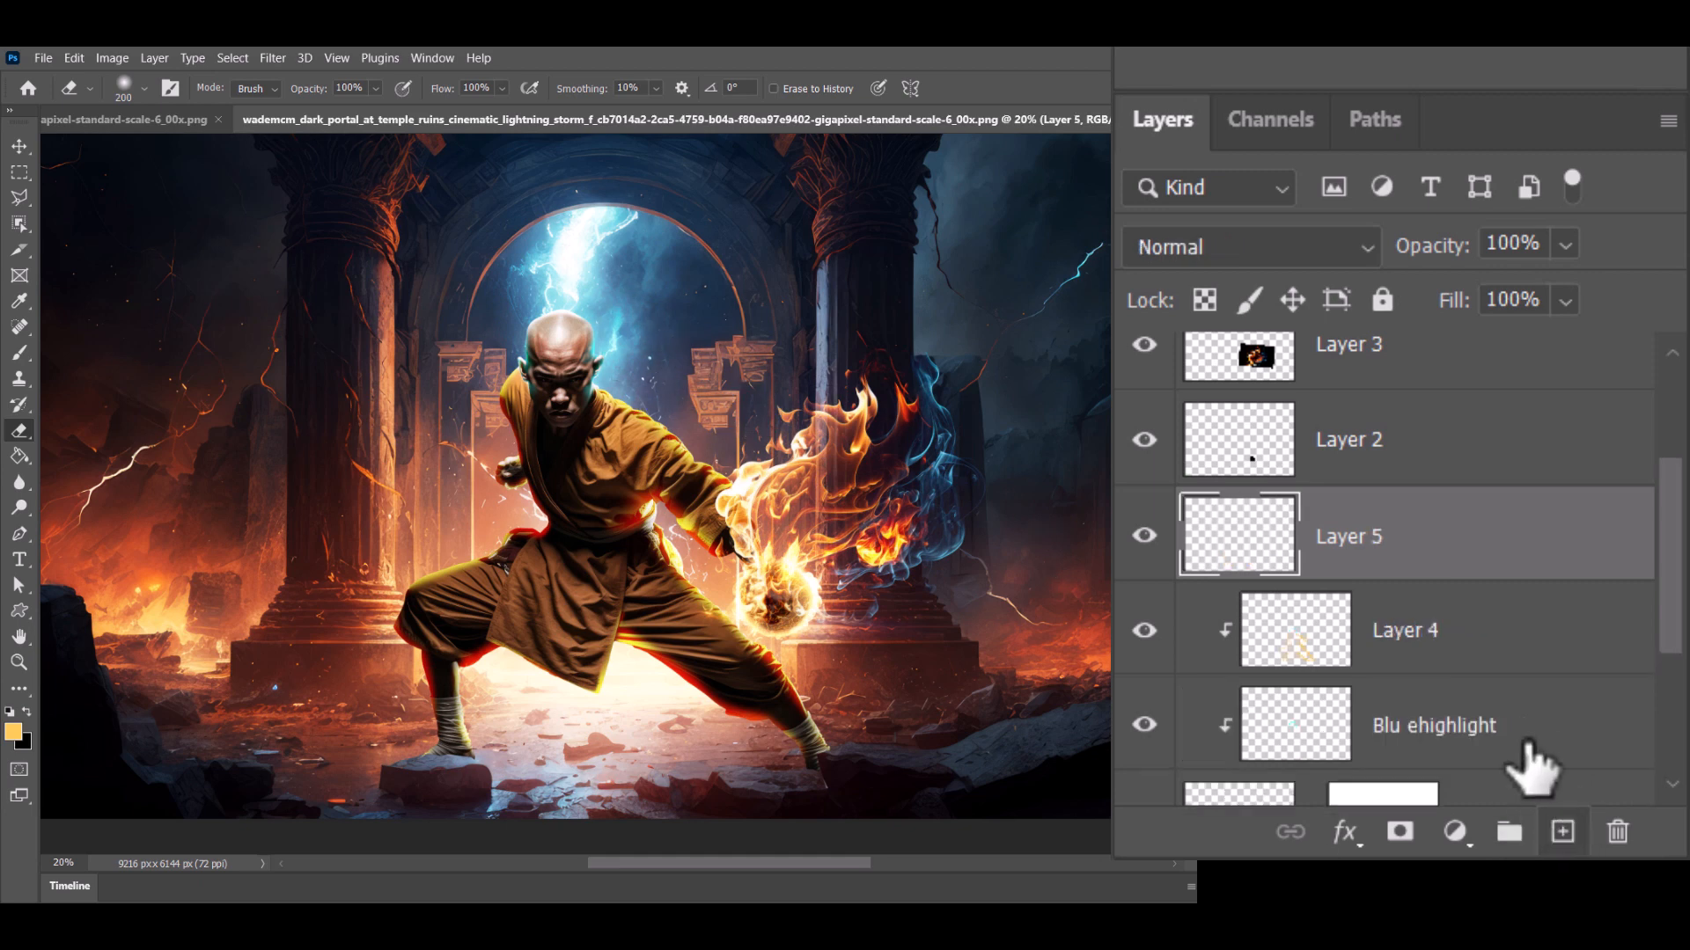
left_click(1467, 577, "alt")
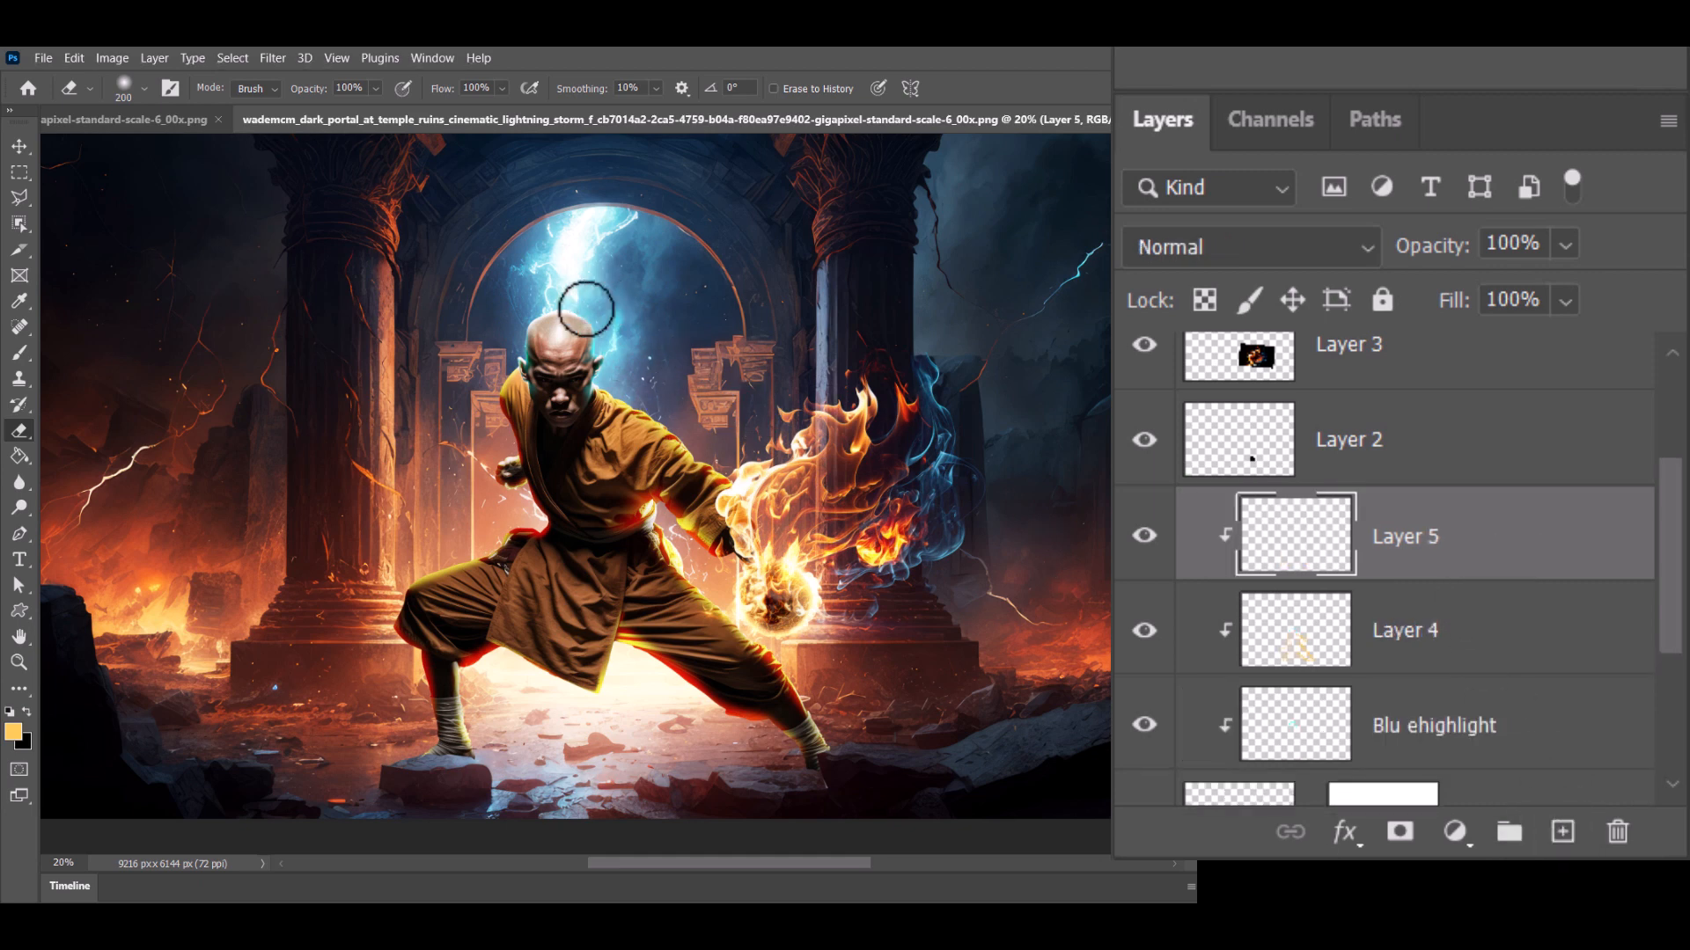
left_click(18, 354)
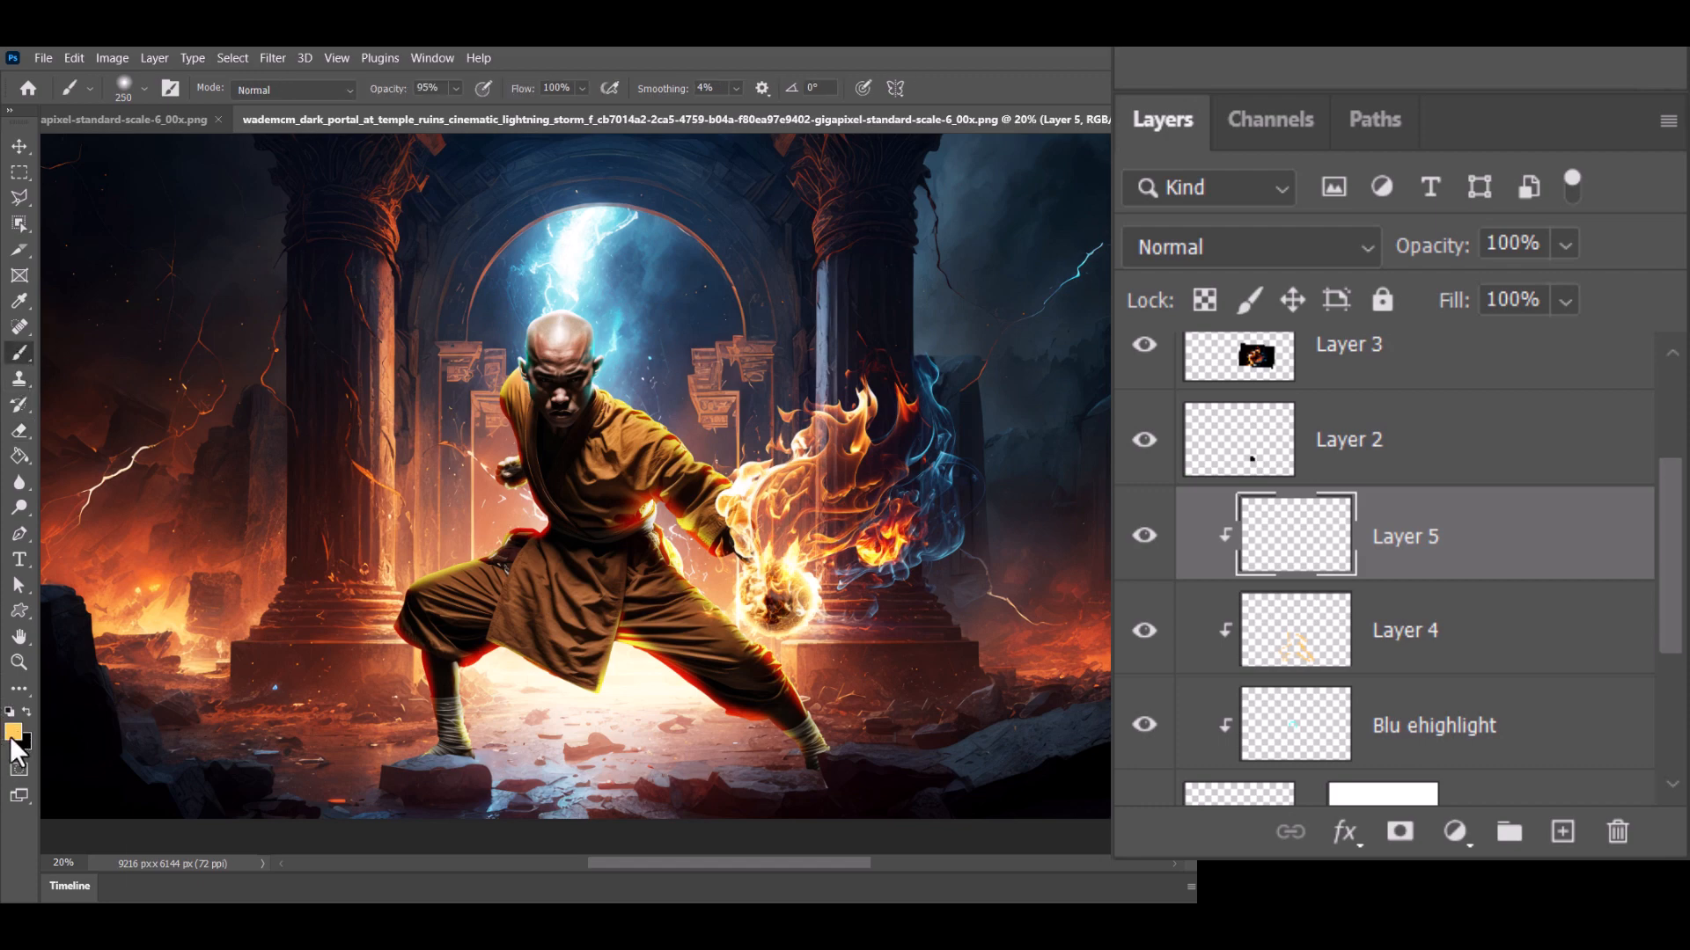
left_click(12, 736)
left_click_drag(410, 774, 408, 783)
left_click_drag(314, 649, 321, 544)
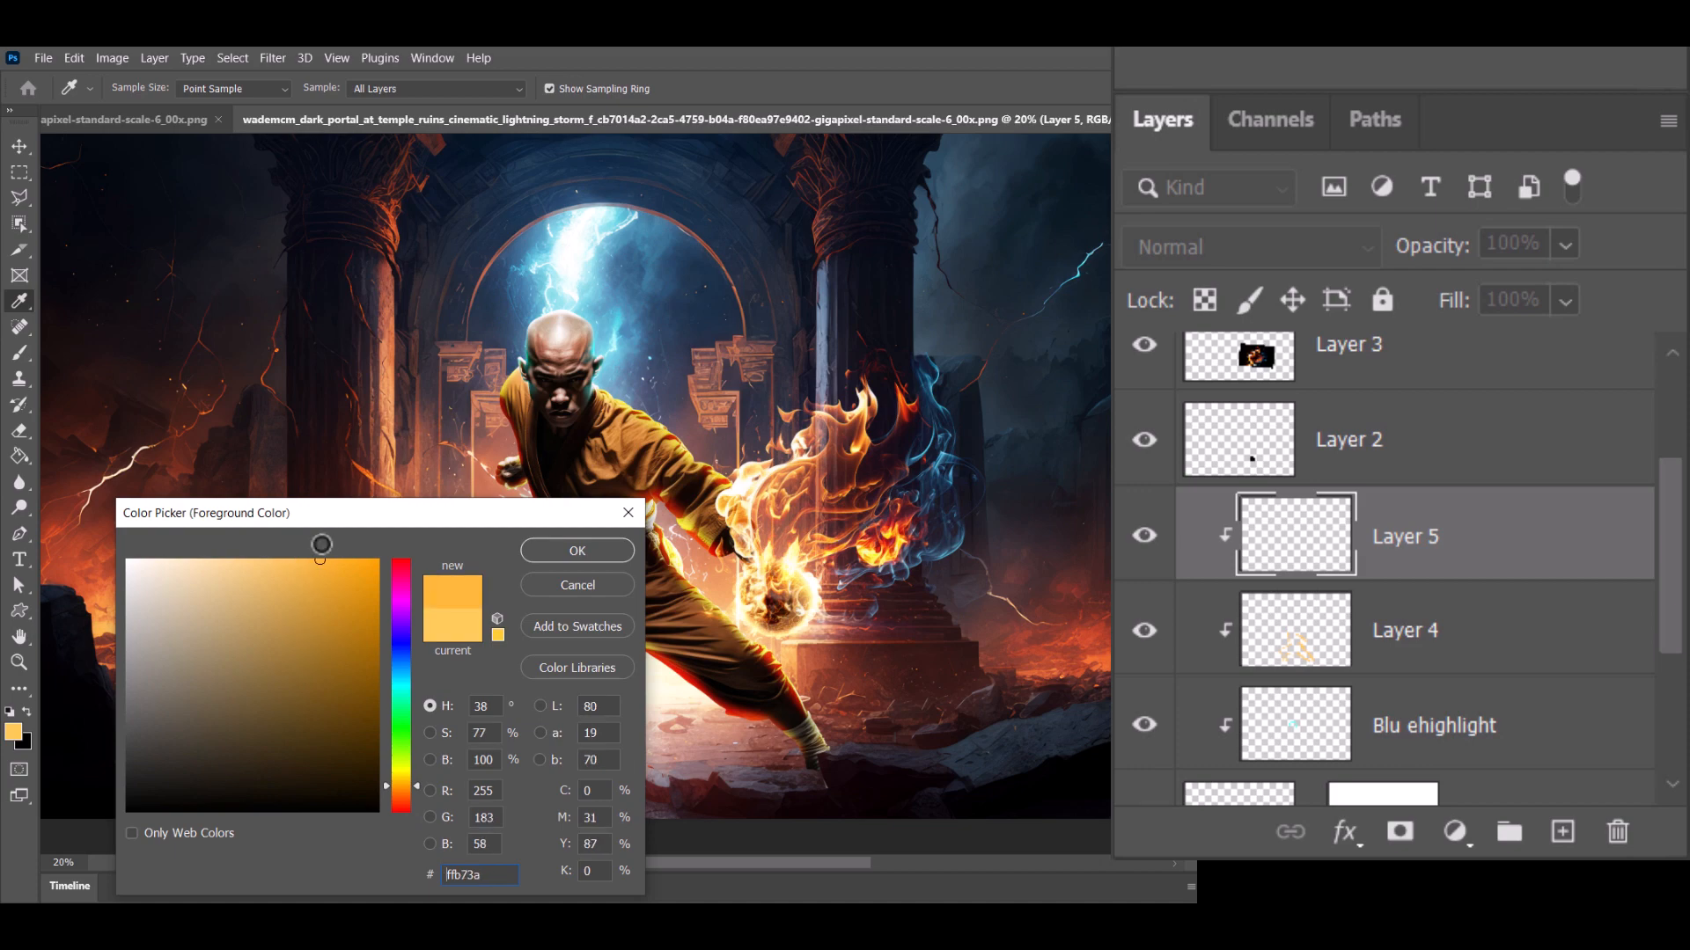
left_click(556, 552)
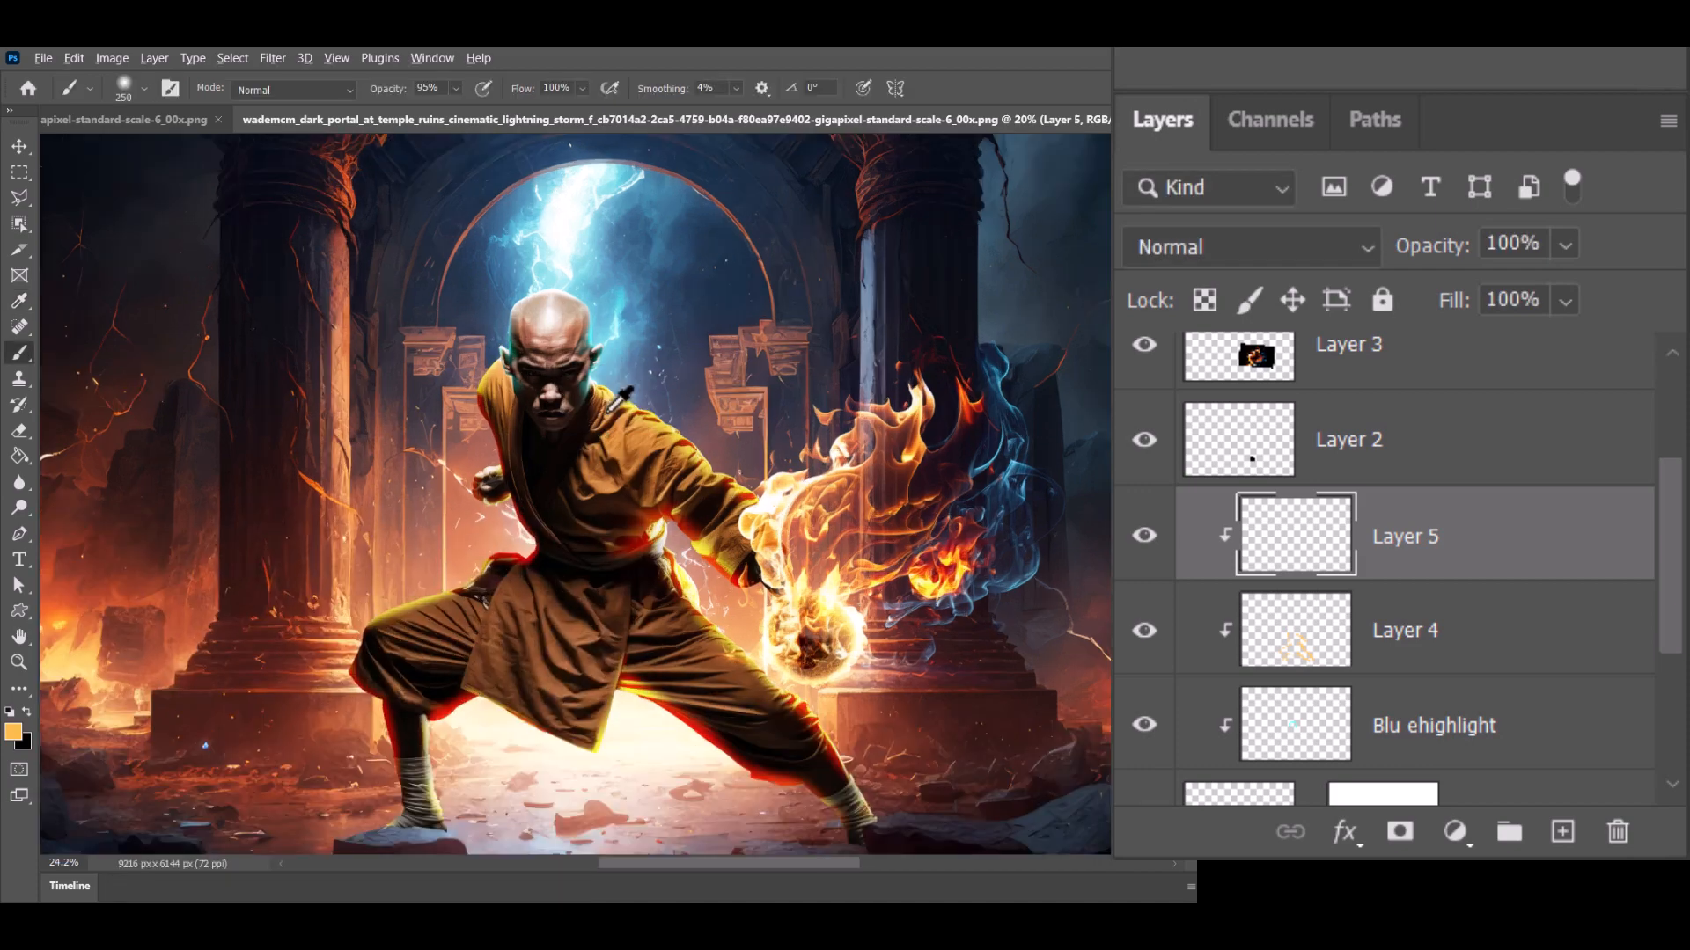
Step: Dab orange on the outstretched sleeve near the fireball with a 150 px Brush and set Layer 5's blend mode to Color Dodge
scroll(598, 406, "up", 3)
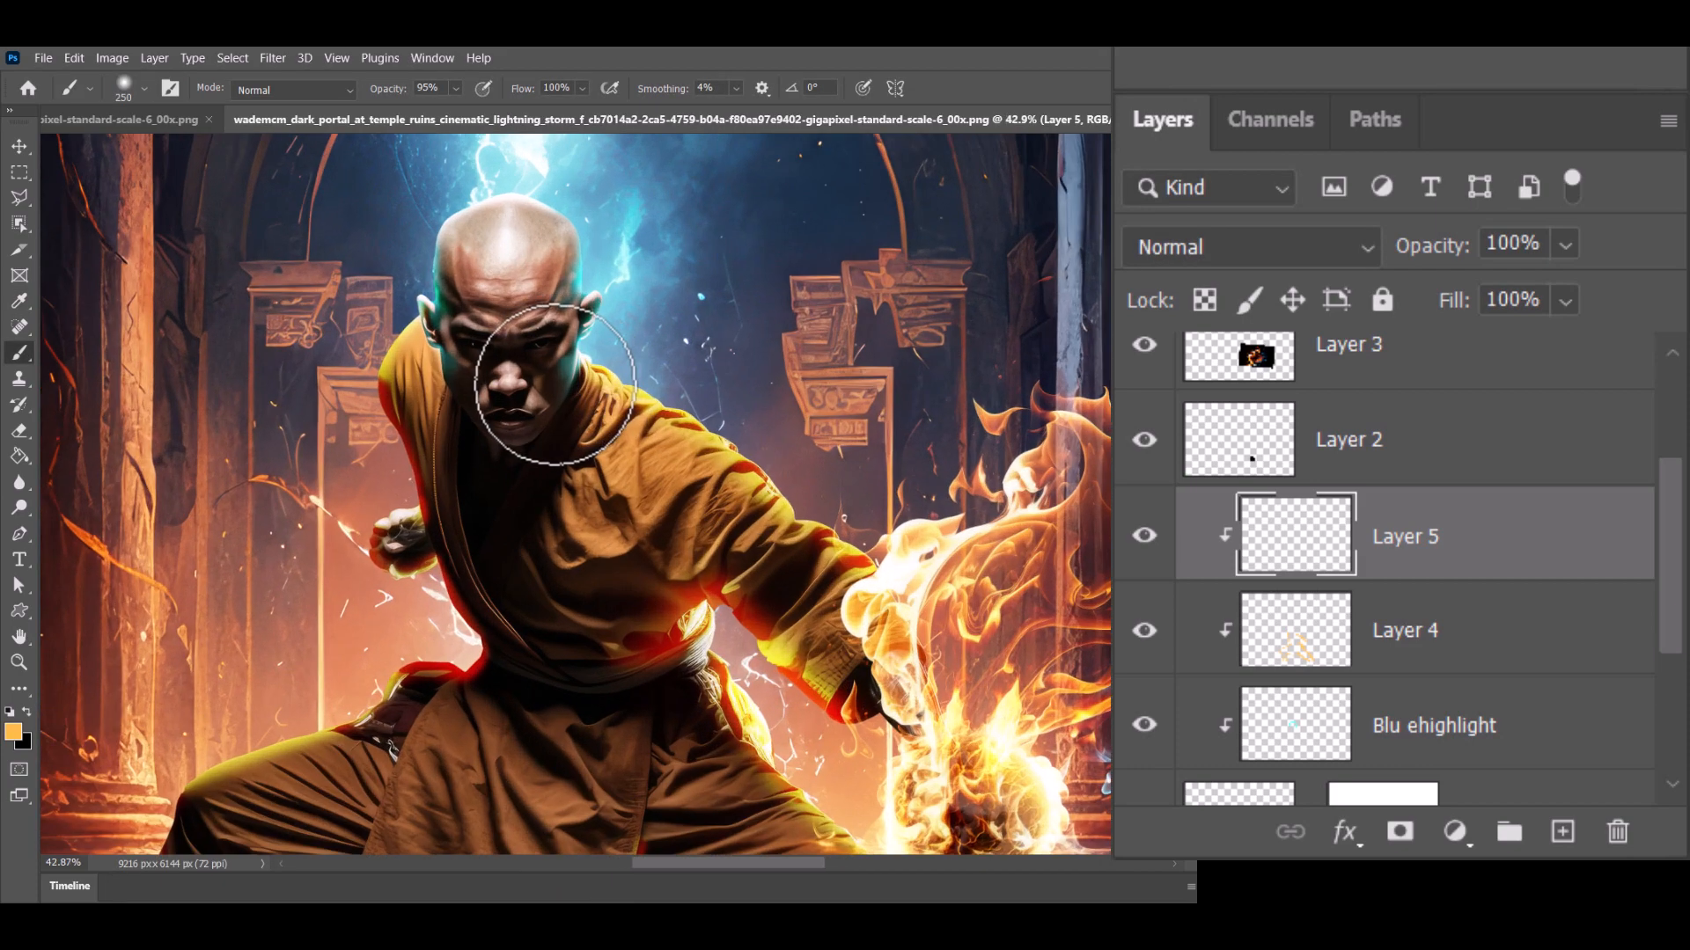
key("bracketleft")
key("bracketleft")
key("bracketleft")
mouse_move(871, 581)
left_mouse_down()
mouse_move(849, 691)
mouse_move(836, 655)
left_mouse_up()
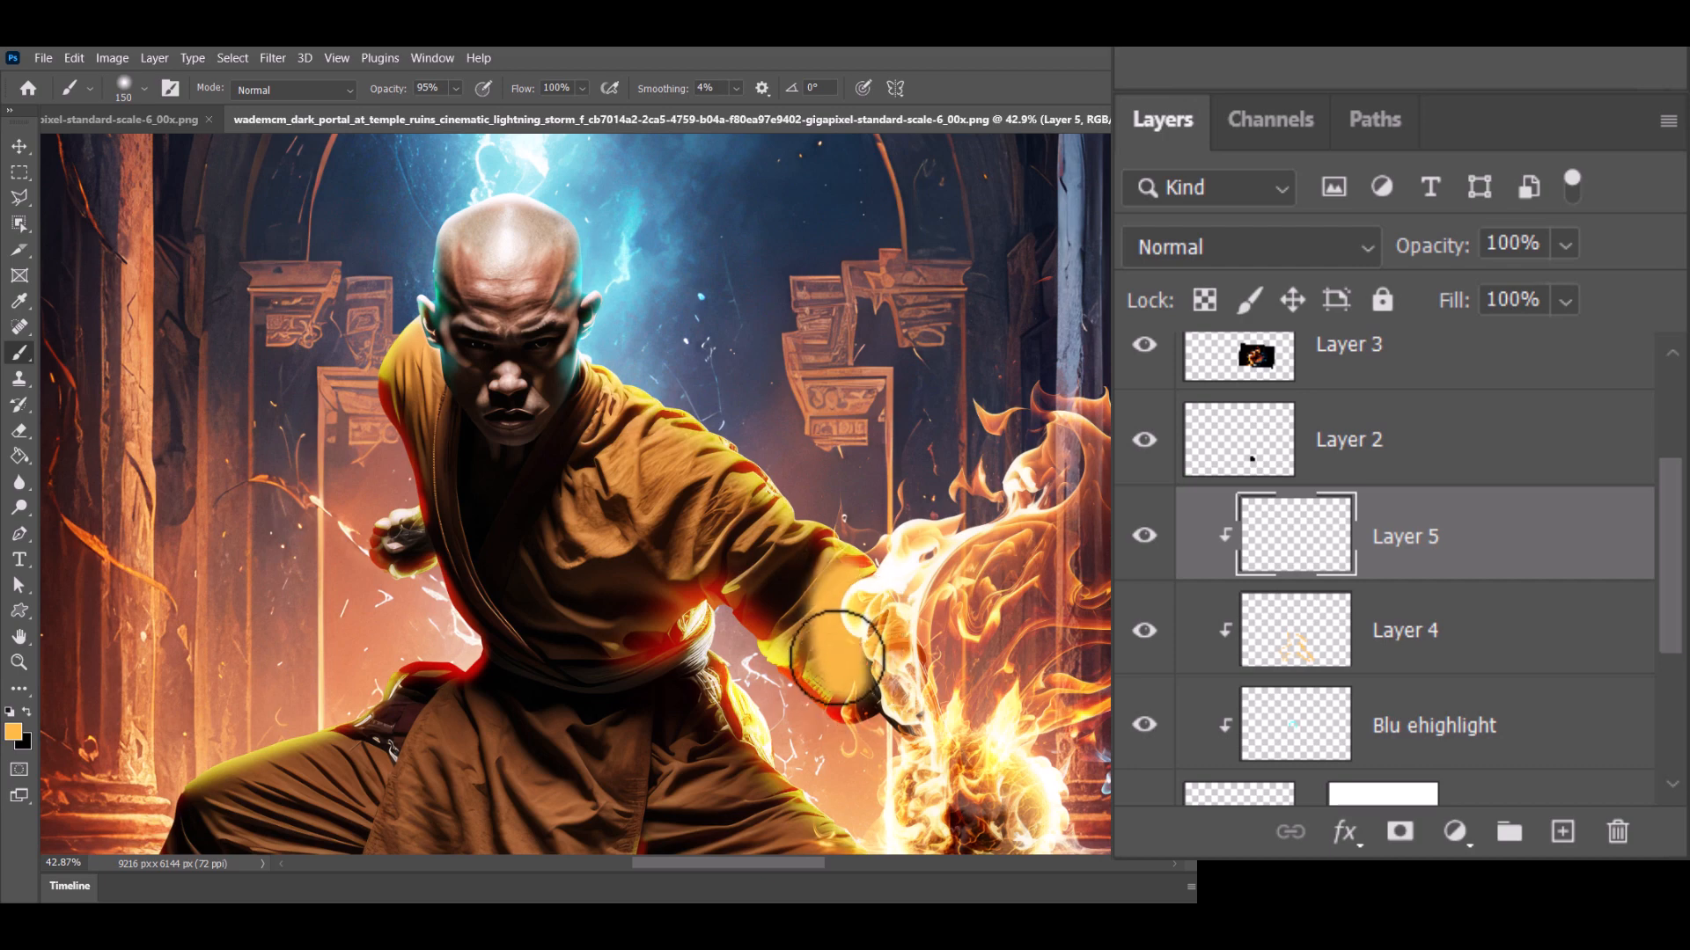
left_click(1333, 249)
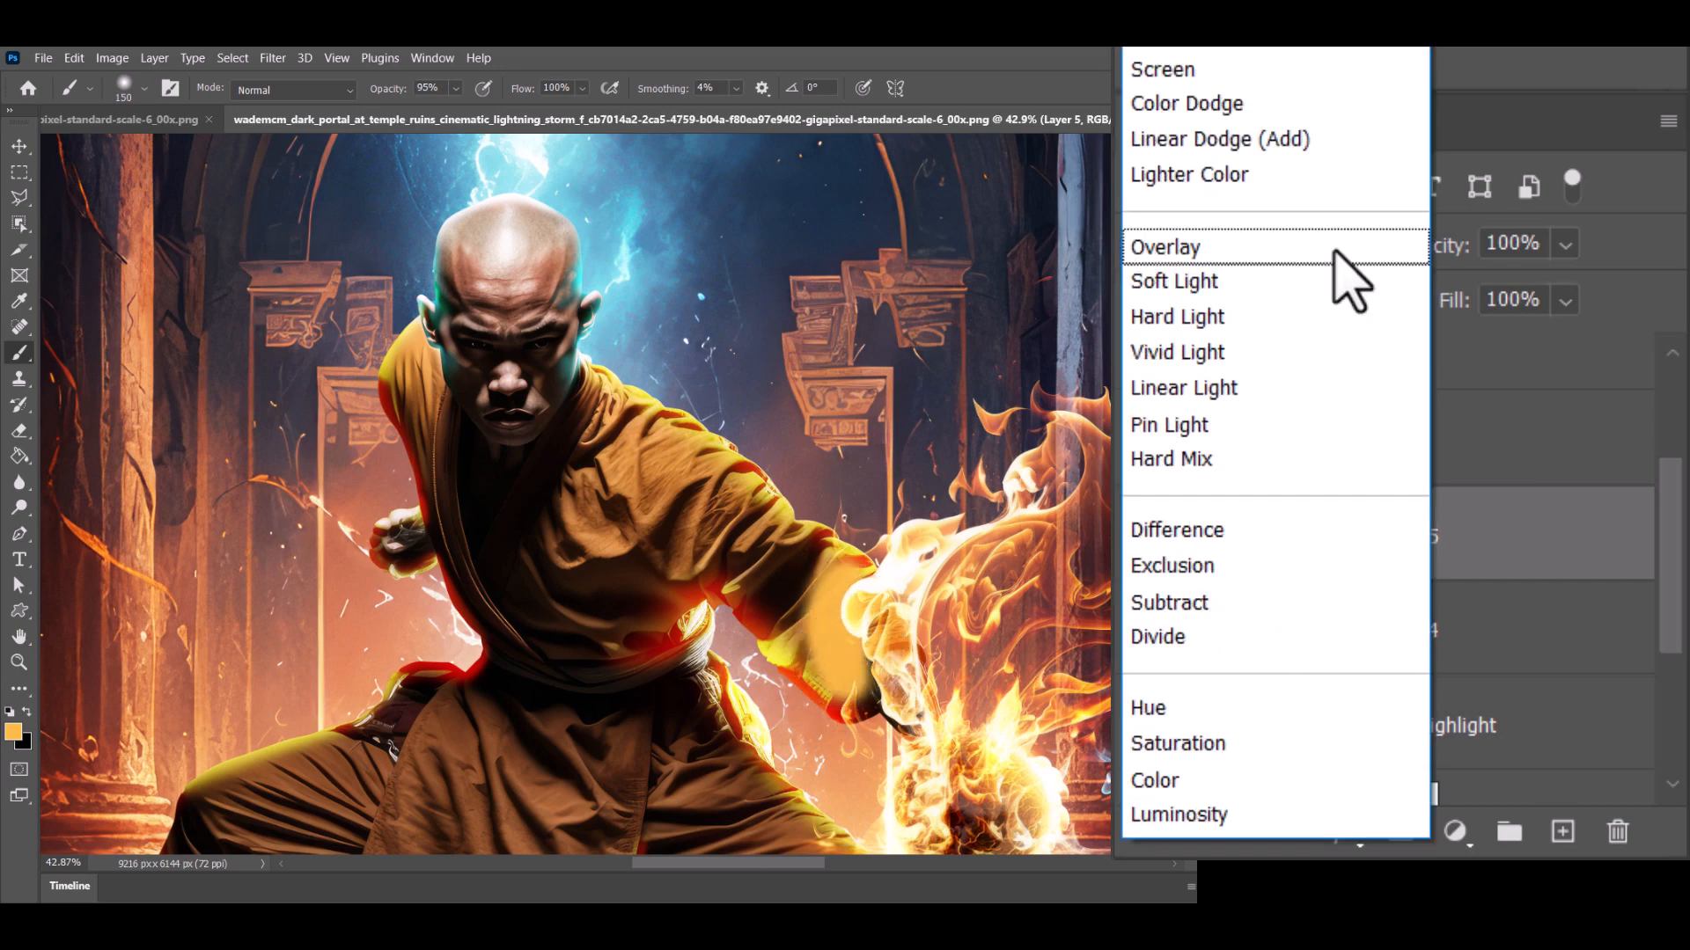
left_click(1268, 113)
Step: Paint orange fire glow over the outstretched arm, chest, face and front leg, using an 80 px Brush for the face
mouse_move(845, 607)
left_mouse_down()
mouse_move(666, 492)
mouse_move(716, 559)
mouse_move(803, 636)
mouse_move(735, 546)
mouse_move(805, 566)
mouse_move(789, 524)
mouse_move(685, 434)
mouse_move(789, 621)
mouse_move(667, 526)
left_mouse_up()
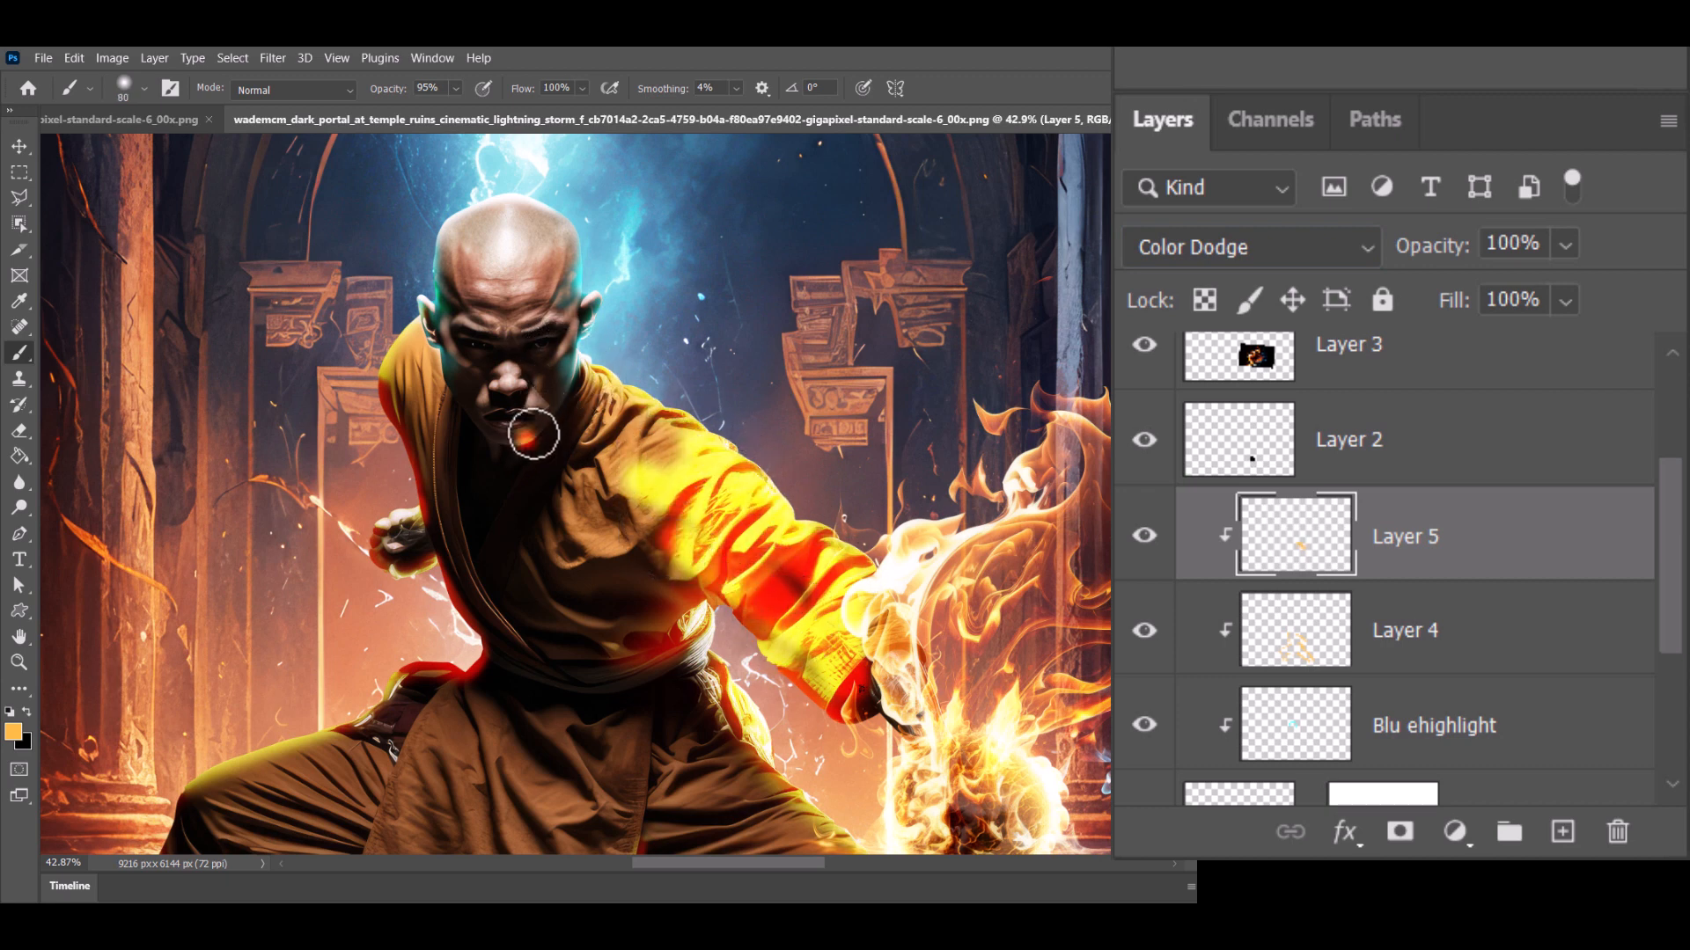
mouse_move(533, 434)
left_mouse_down()
mouse_move(568, 357)
mouse_move(540, 390)
mouse_move(530, 369)
mouse_move(534, 384)
mouse_move(572, 348)
mouse_move(555, 219)
mouse_move(575, 279)
mouse_move(551, 318)
mouse_move(524, 324)
mouse_move(544, 242)
mouse_move(496, 313)
mouse_move(511, 256)
mouse_move(505, 314)
left_mouse_up()
key("[")
mouse_move(583, 500)
left_mouse_down()
mouse_move(649, 585)
mouse_move(665, 677)
mouse_move(698, 660)
mouse_move(874, 800)
mouse_move(690, 678)
mouse_move(669, 616)
left_mouse_up()
scroll(724, 560, "down", 5)
key("]")
key("]")
key("]")
key("]")
Step: Soften the orange glow on the face, torso, robe and front leg with the Eraser enlarged to 500 px
left_click(19, 431)
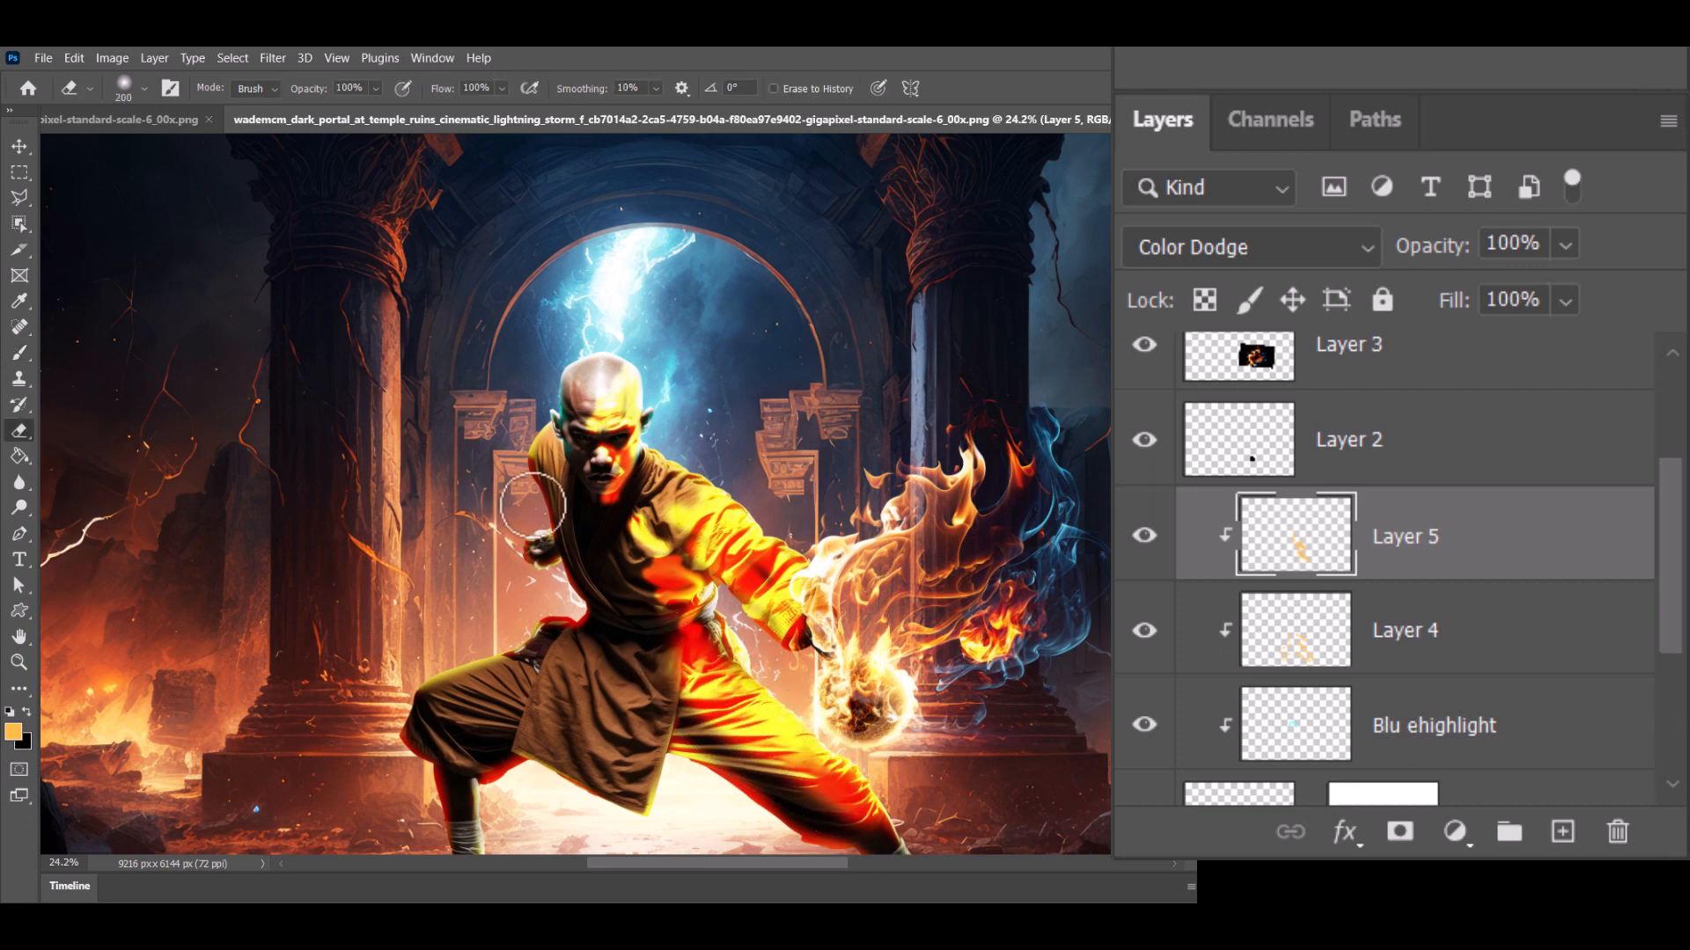
key("]")
key("]")
key("]")
key("]")
left_click_drag(680, 528, 585, 377)
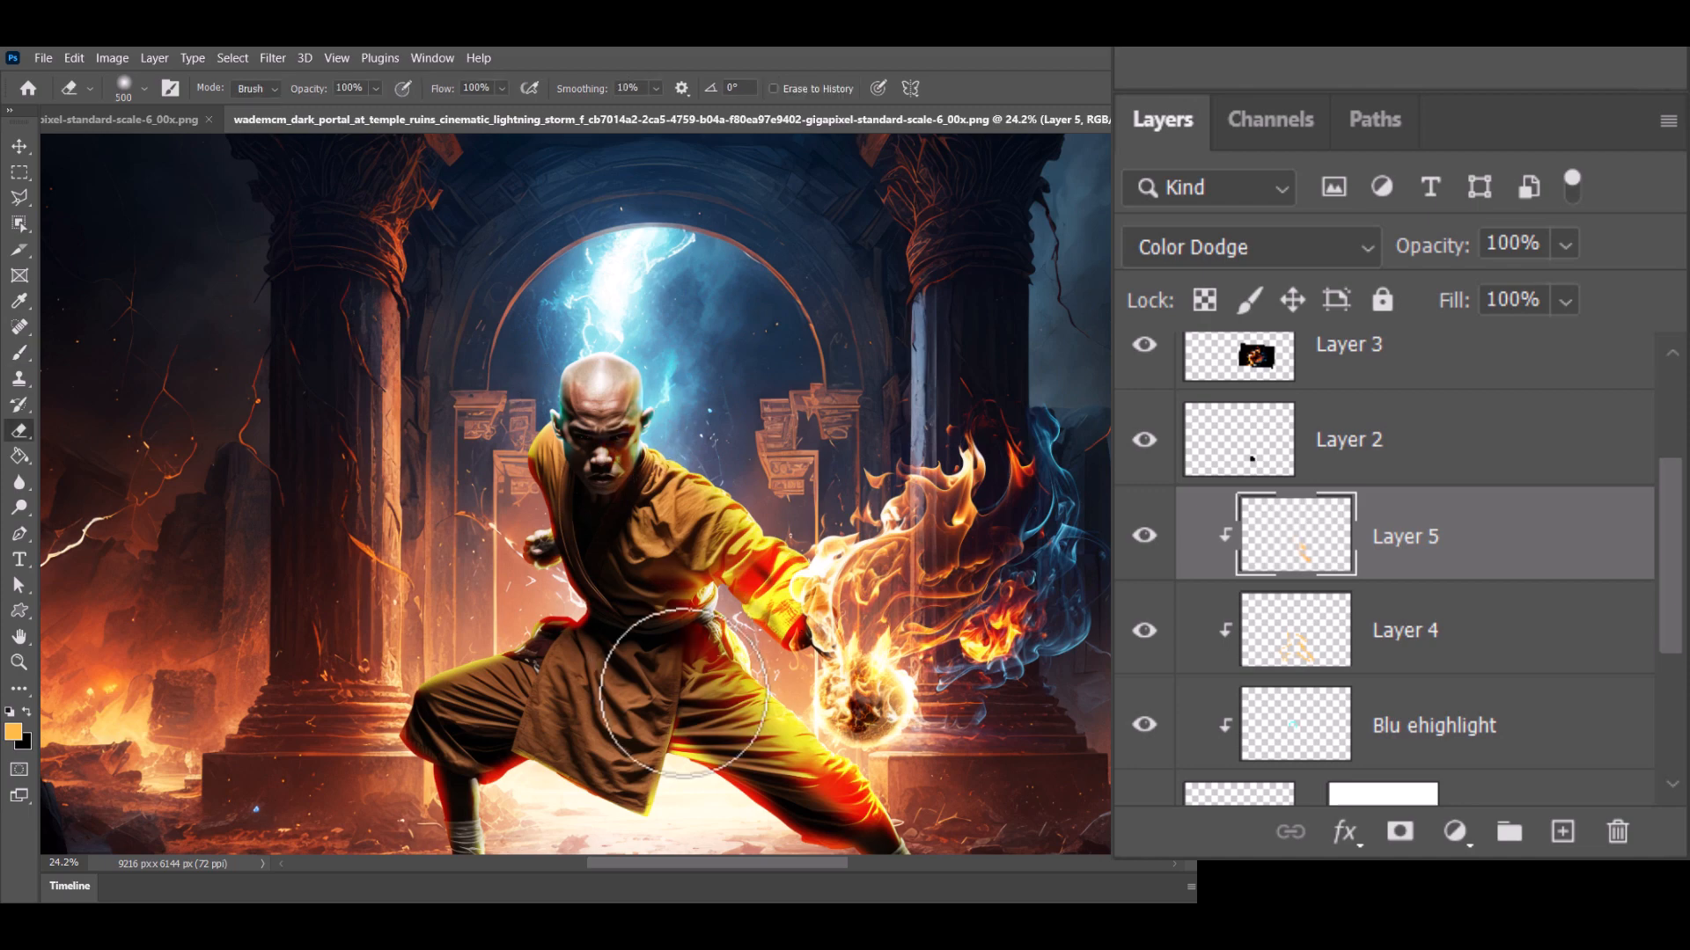
key("ctrl+minus")
left_click_drag(528, 634, 594, 507)
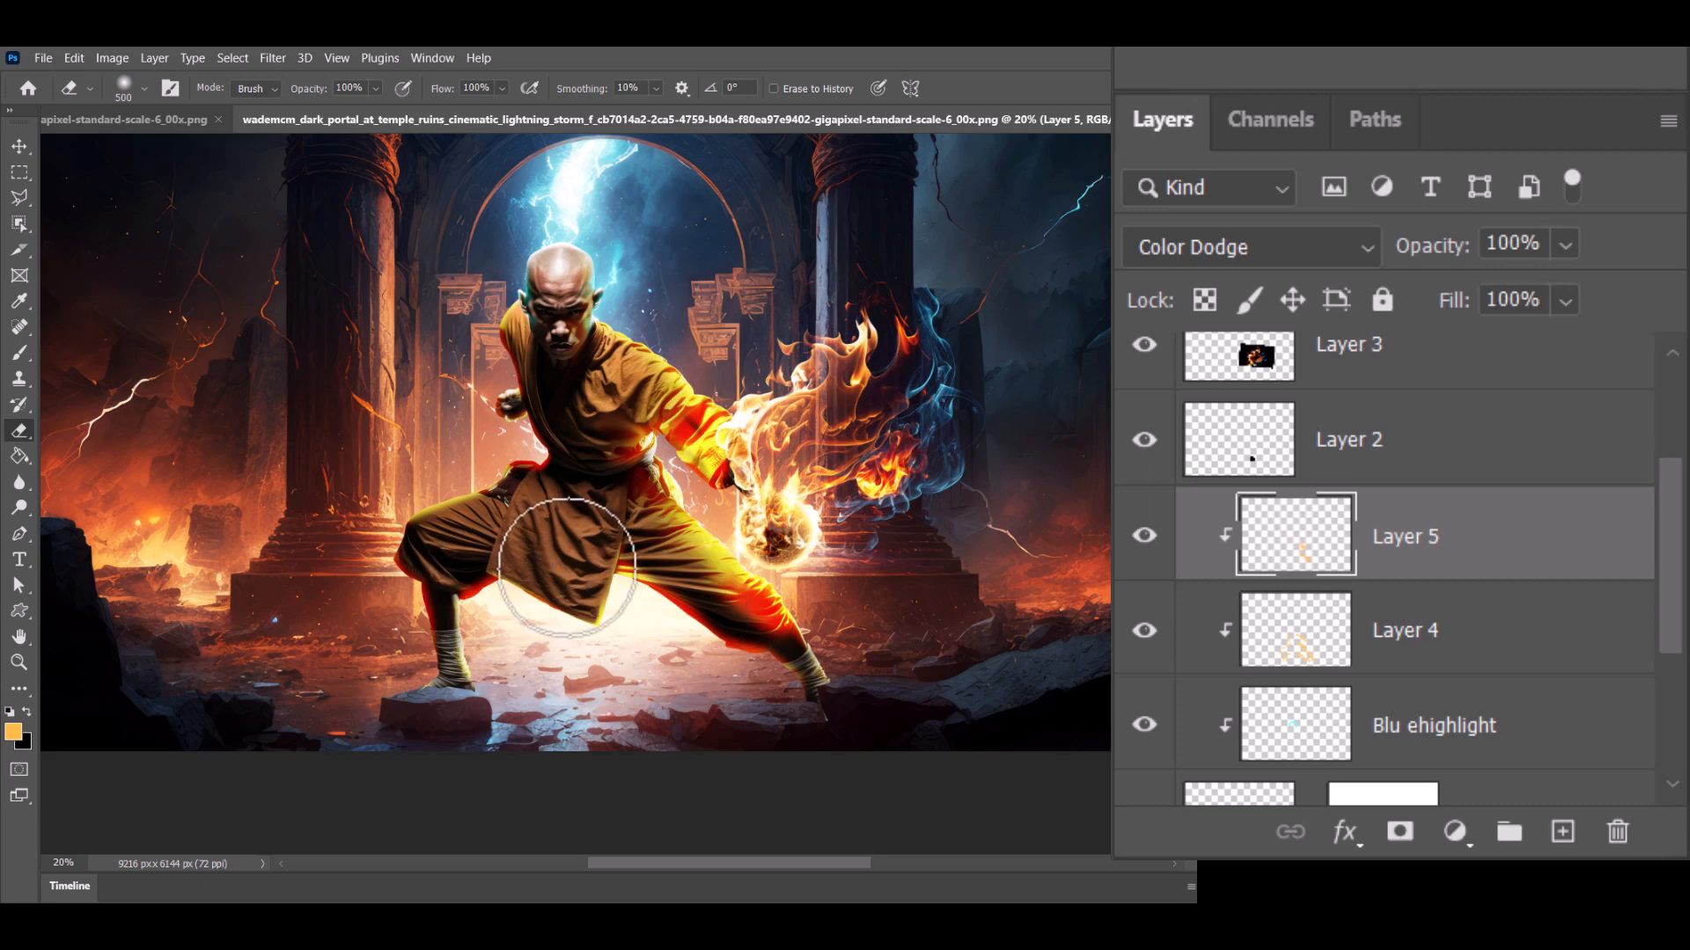
Step: Select Layer 4 and touch up the orange glow on the front leg with a 200 px Brush at 30% opacity
left_click(1325, 647)
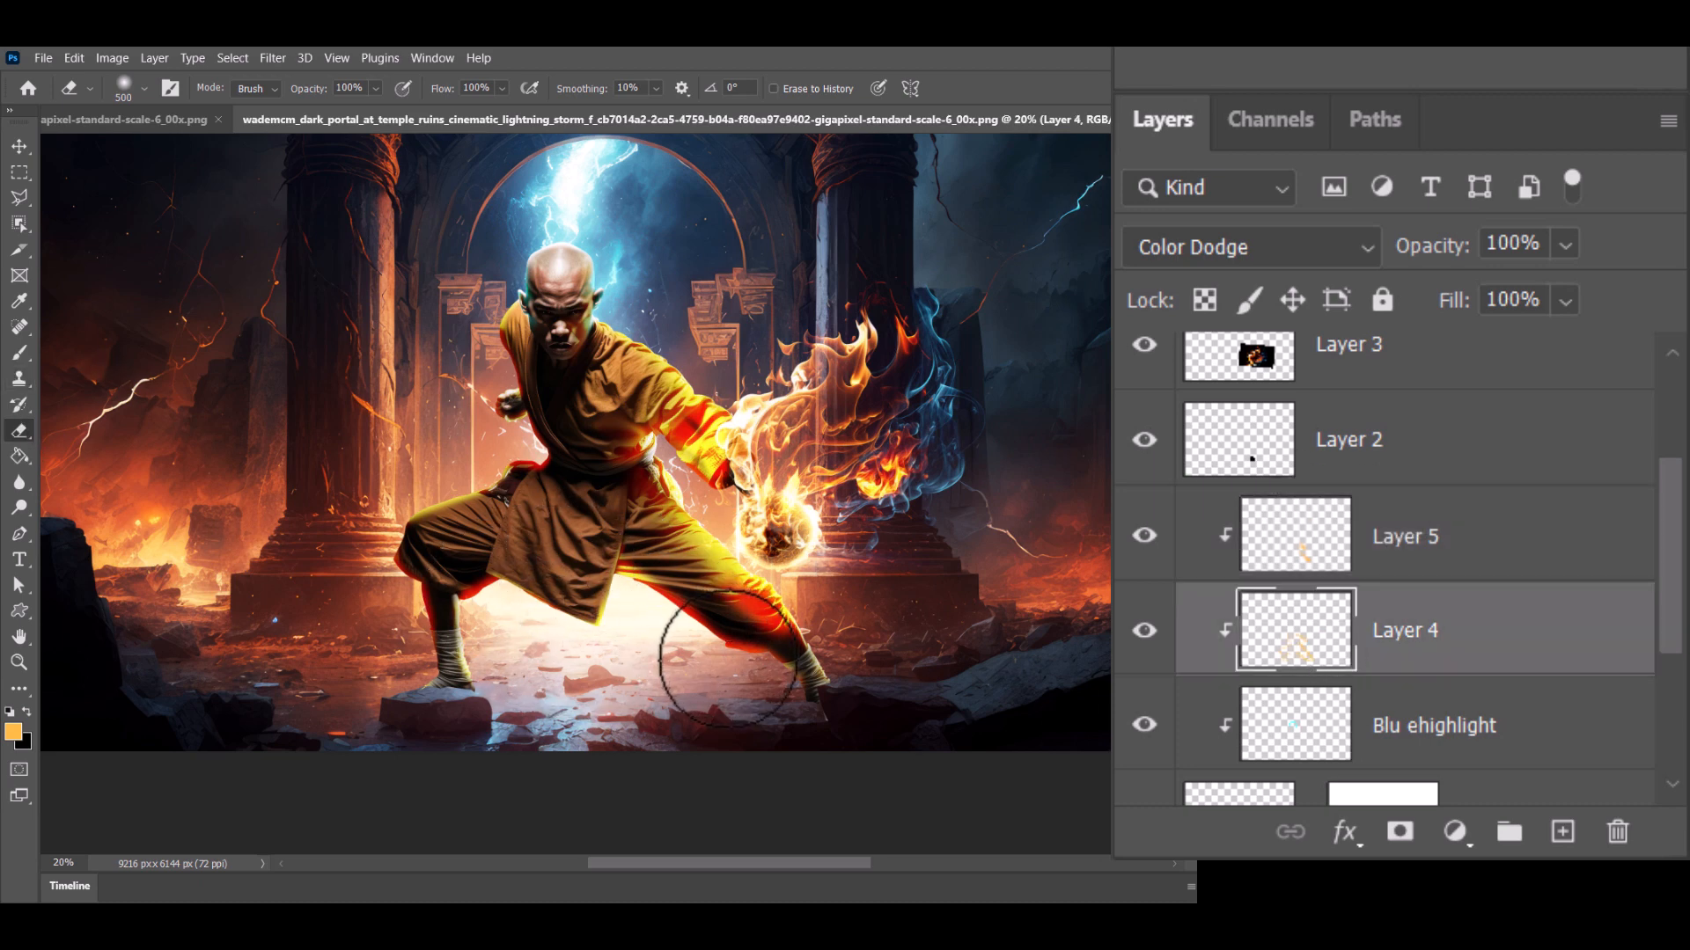
left_click(19, 353)
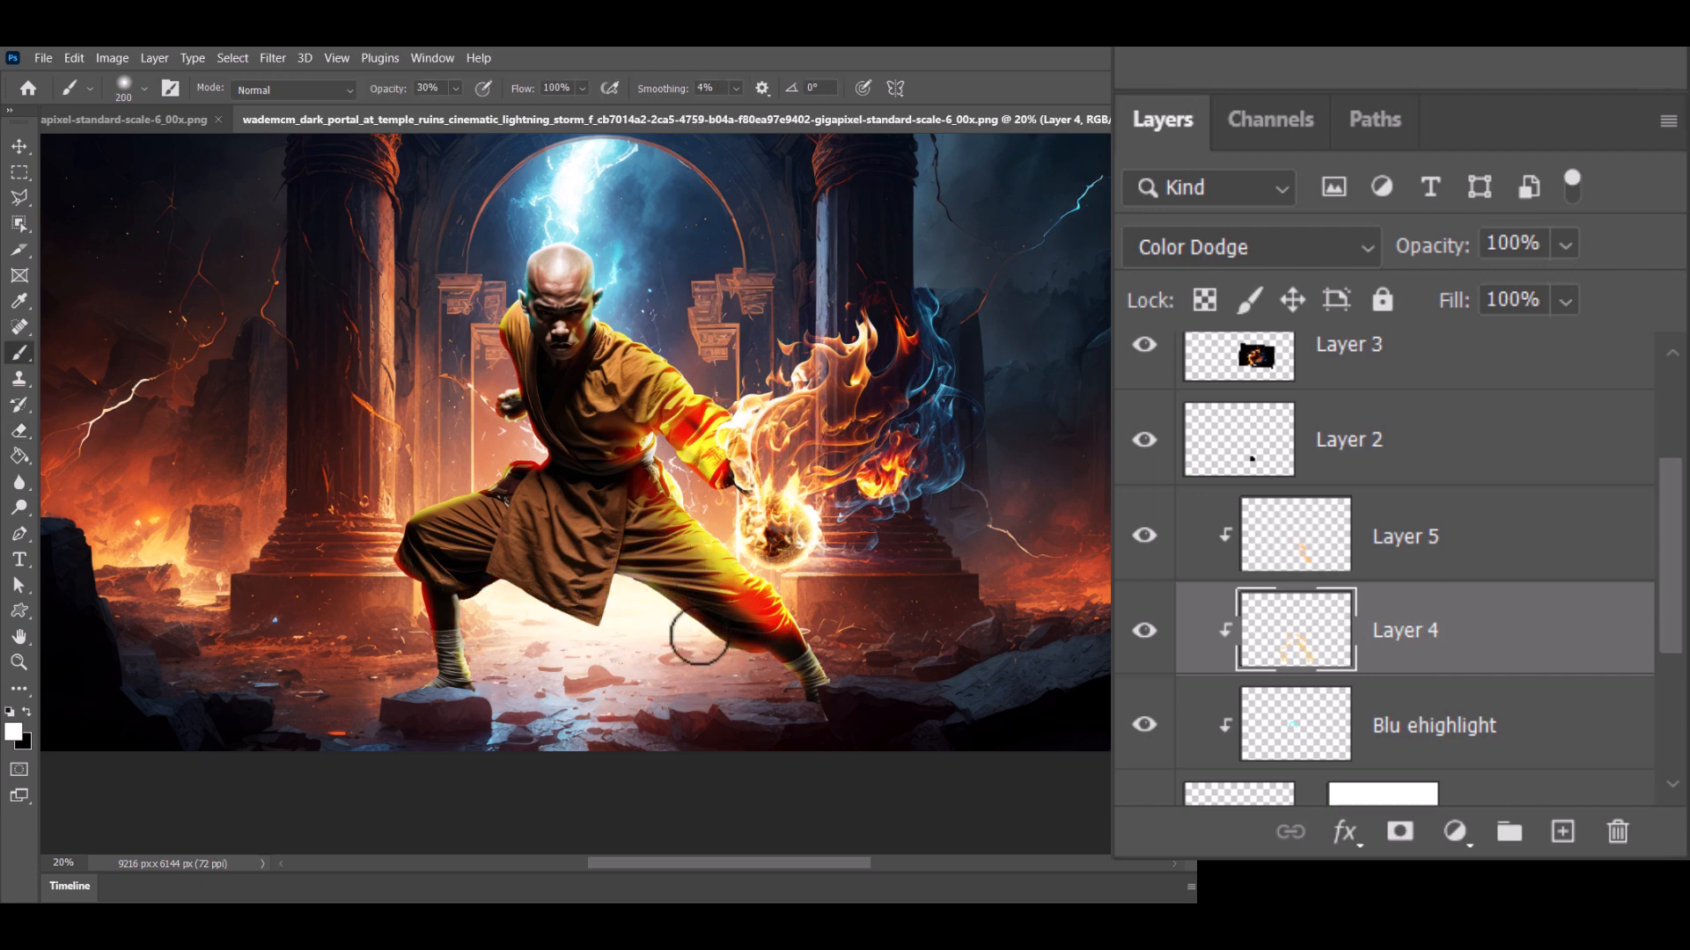
scroll(529, 551, "down", 2)
scroll(1229, 743, "down", 3)
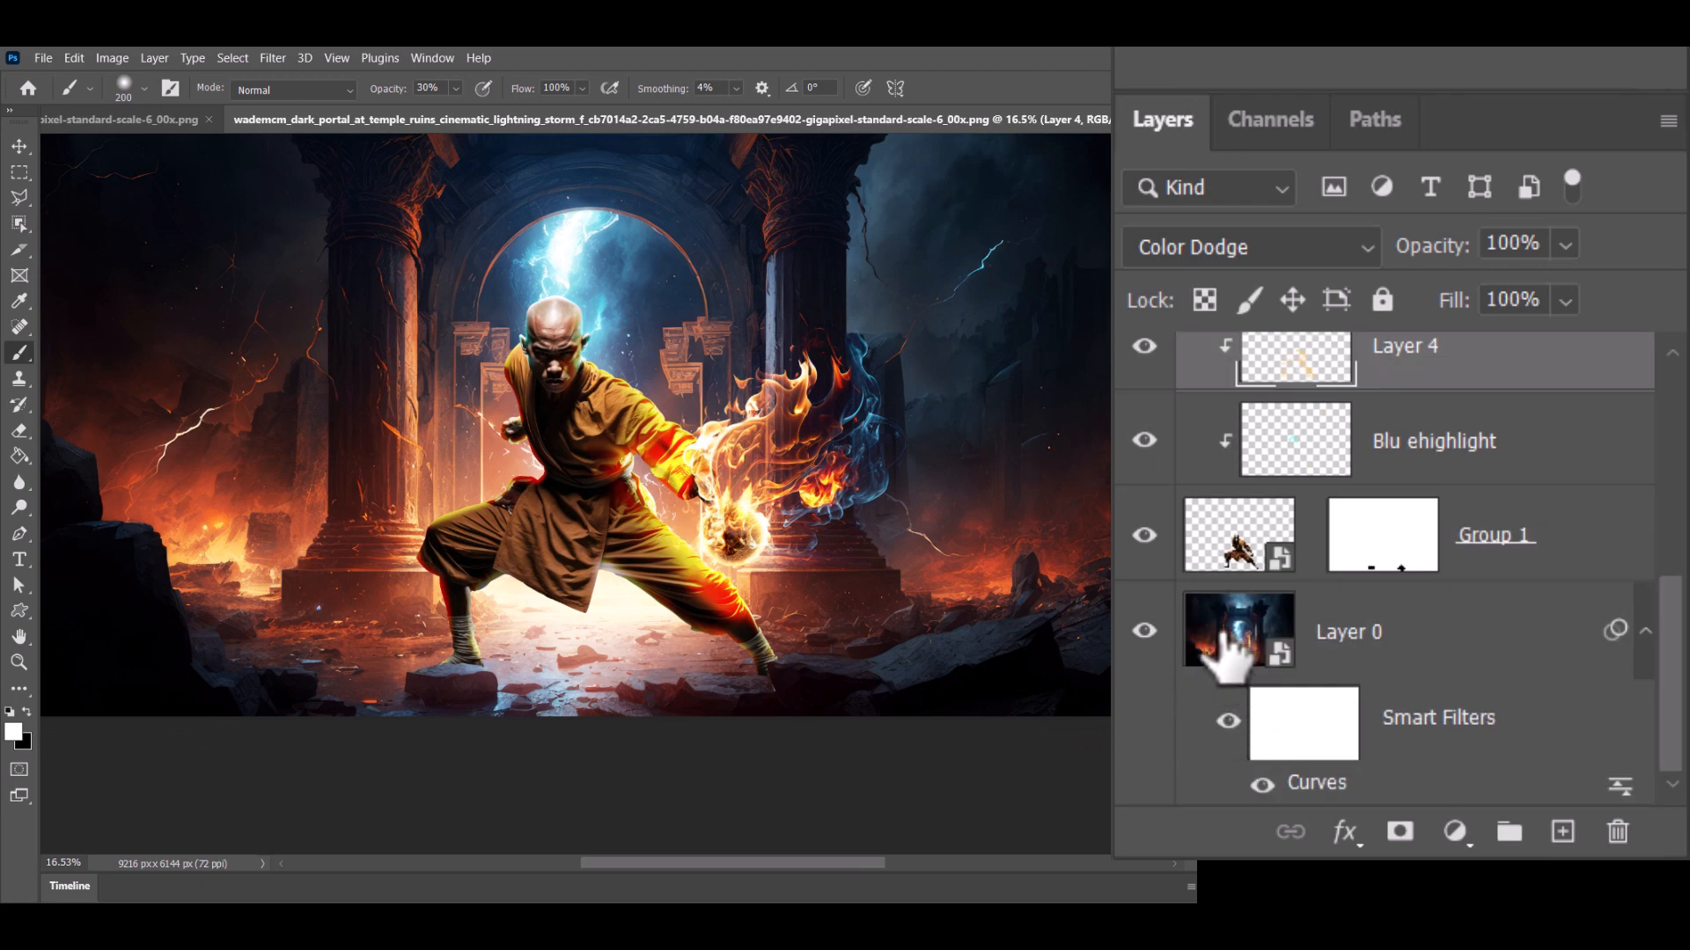
scroll(1232, 651, "up", 2)
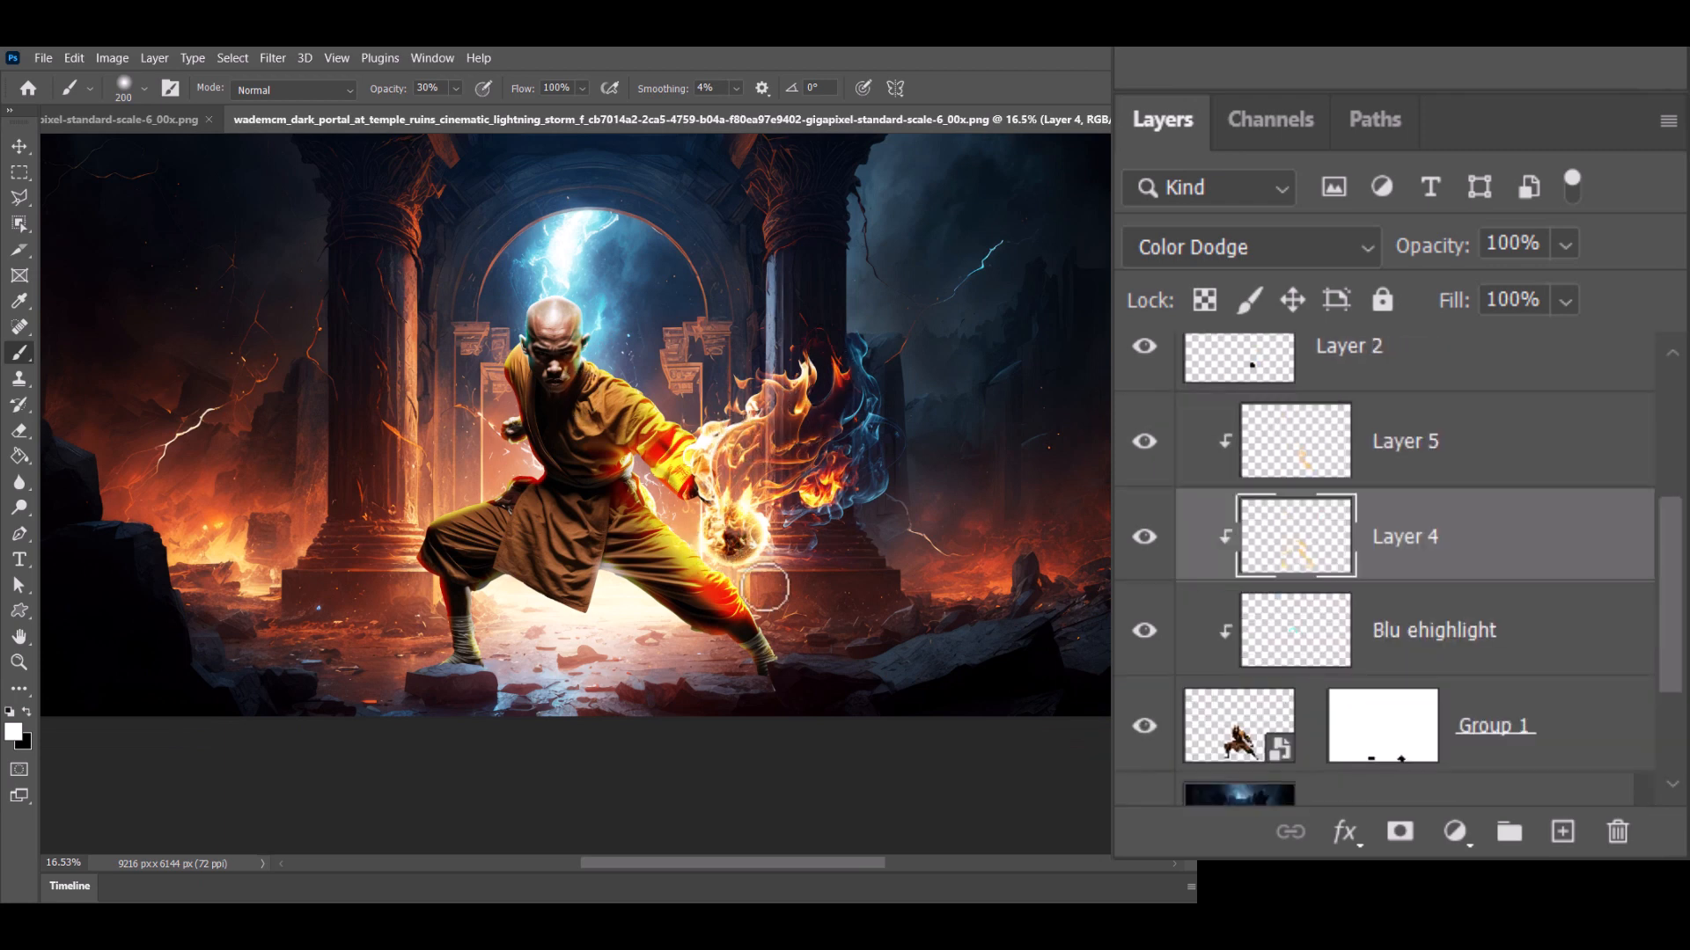
scroll(1317, 576, "up", 2)
Step: Raise the saturation of the flames on Layer 3 to +37 with Hue/Saturation
left_click(1253, 448)
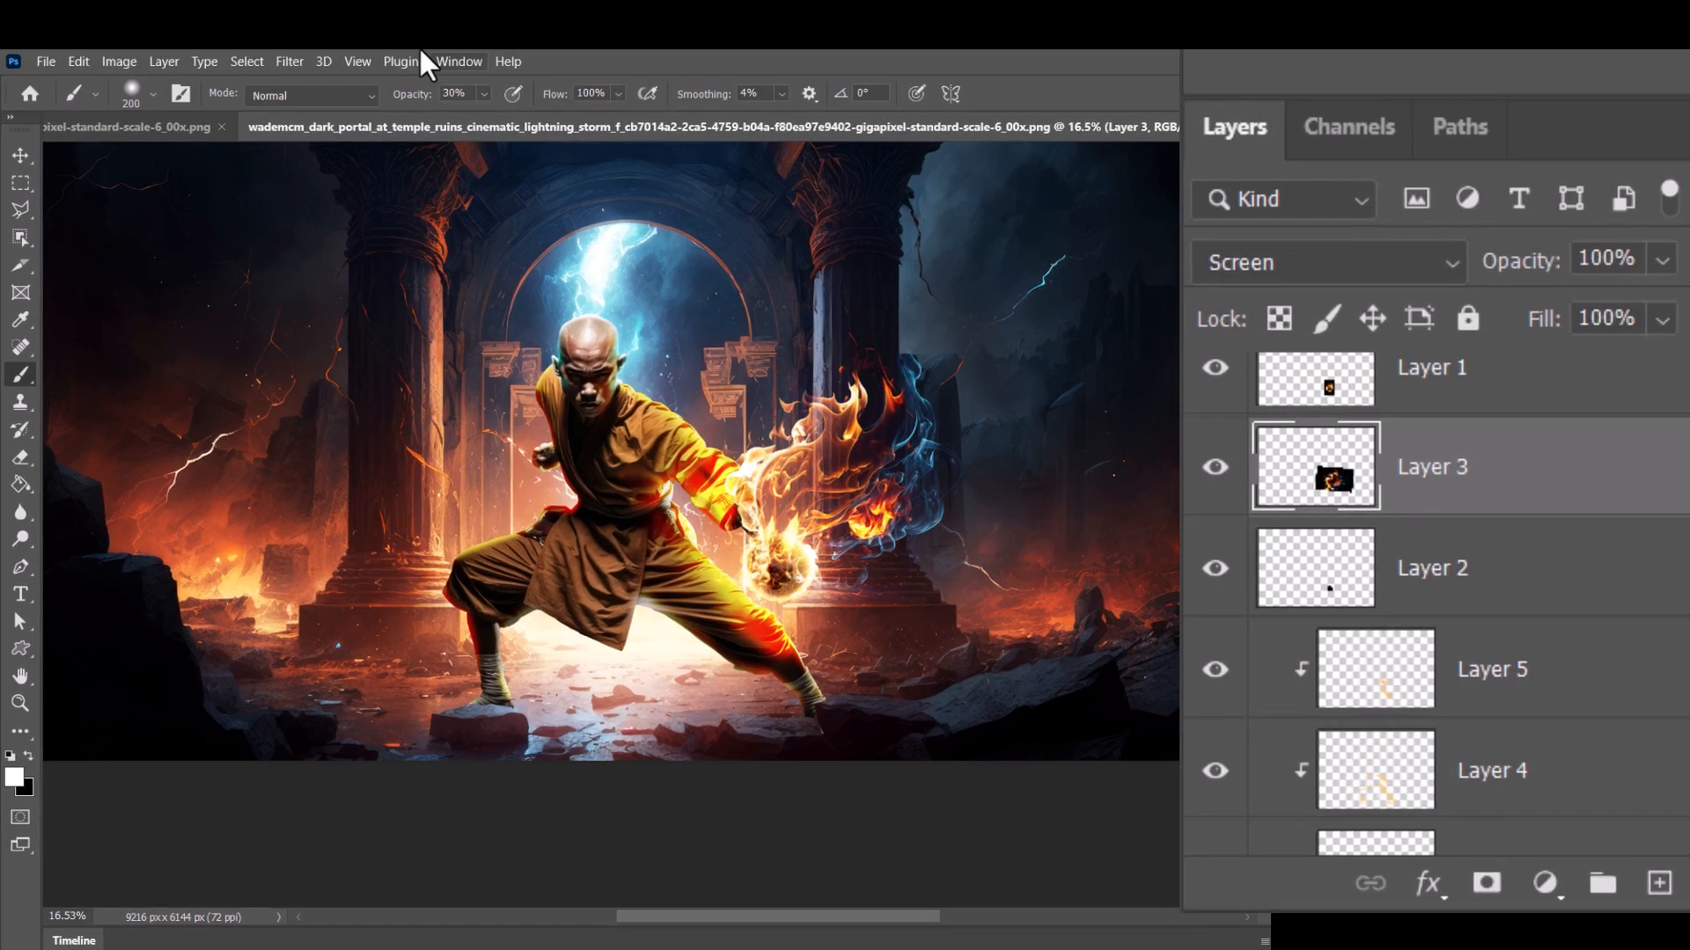
left_click(112, 57)
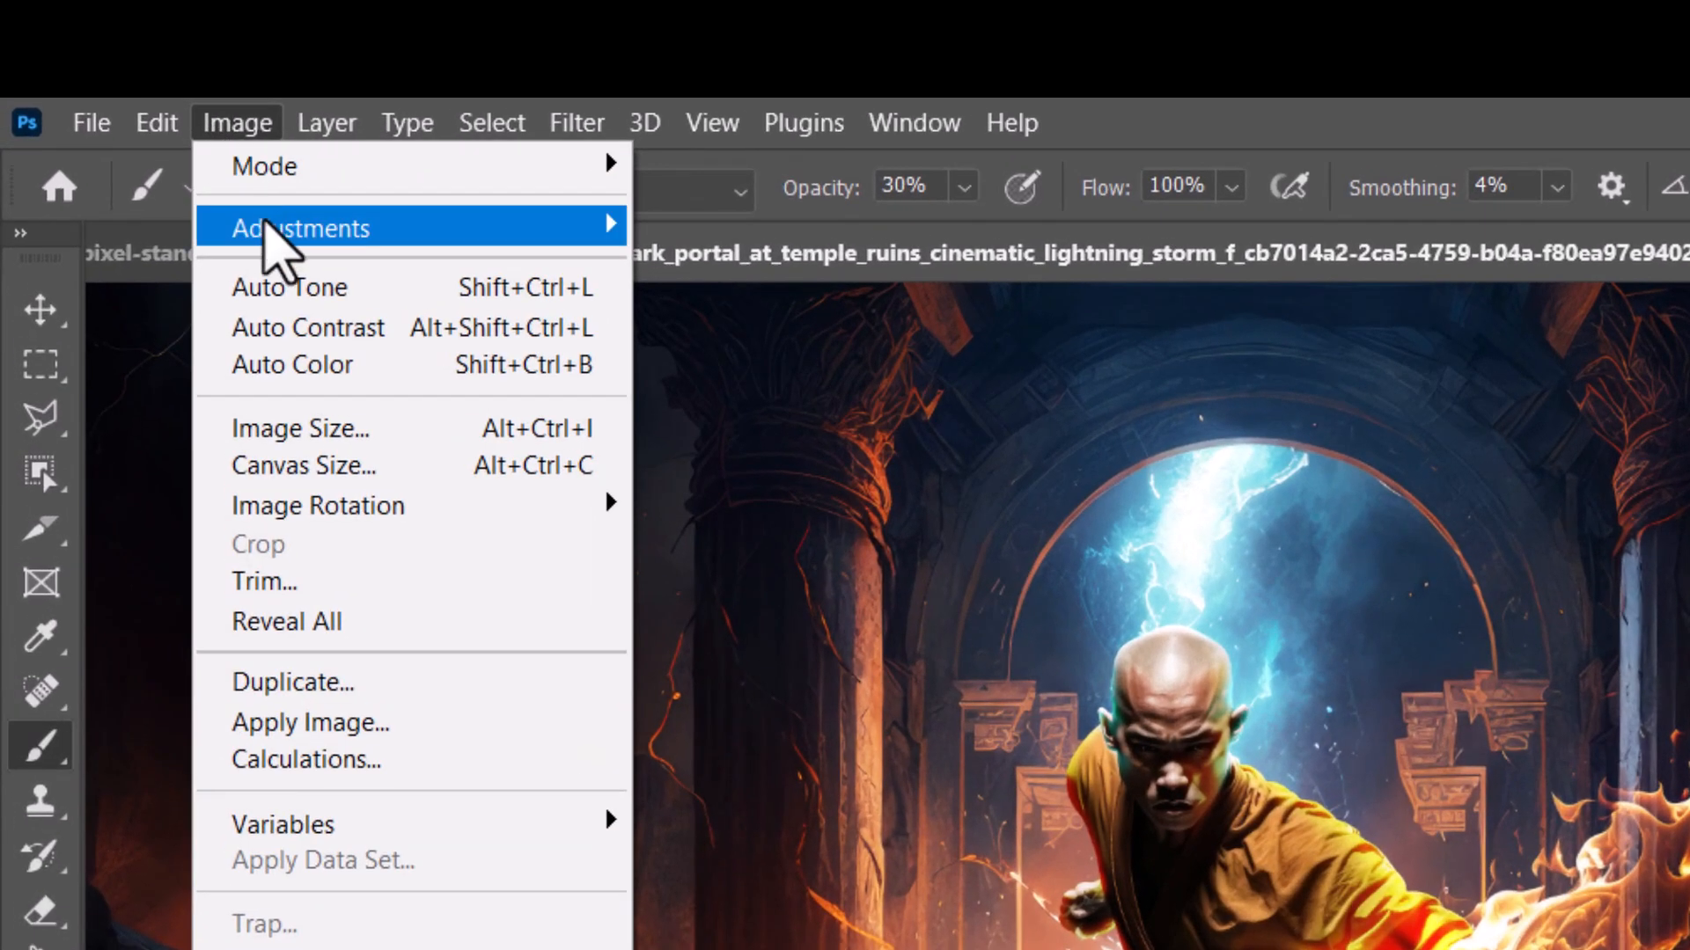
mouse_move(132, 106)
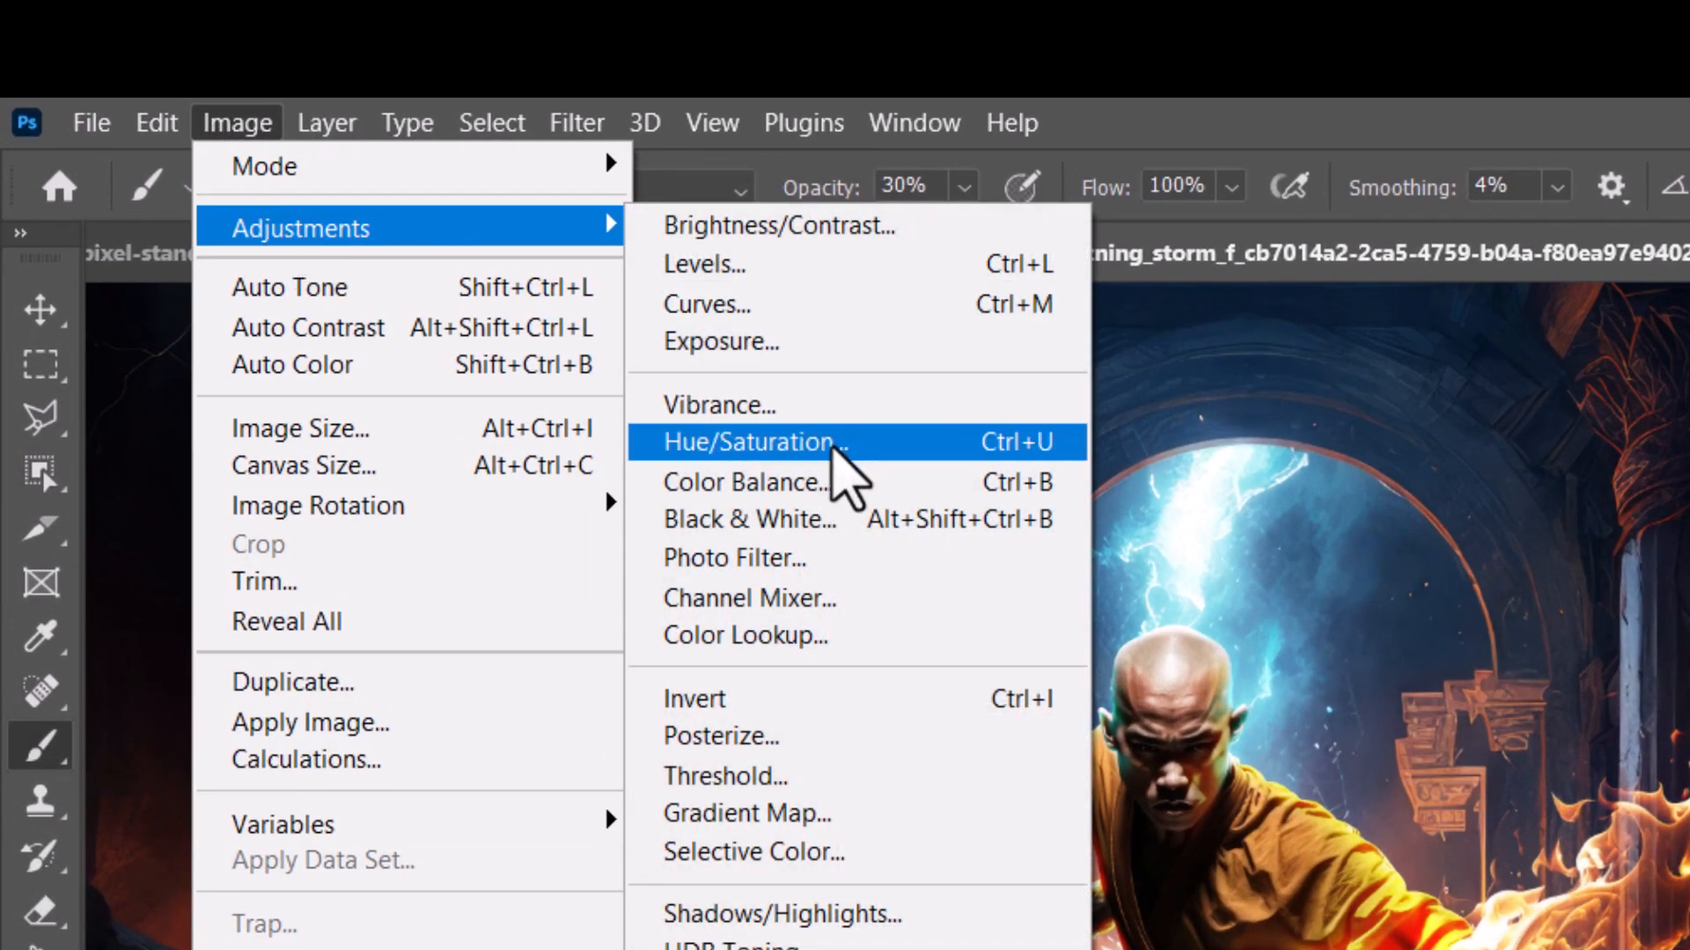
left_click(833, 441)
left_click_drag(494, 672, 523, 638)
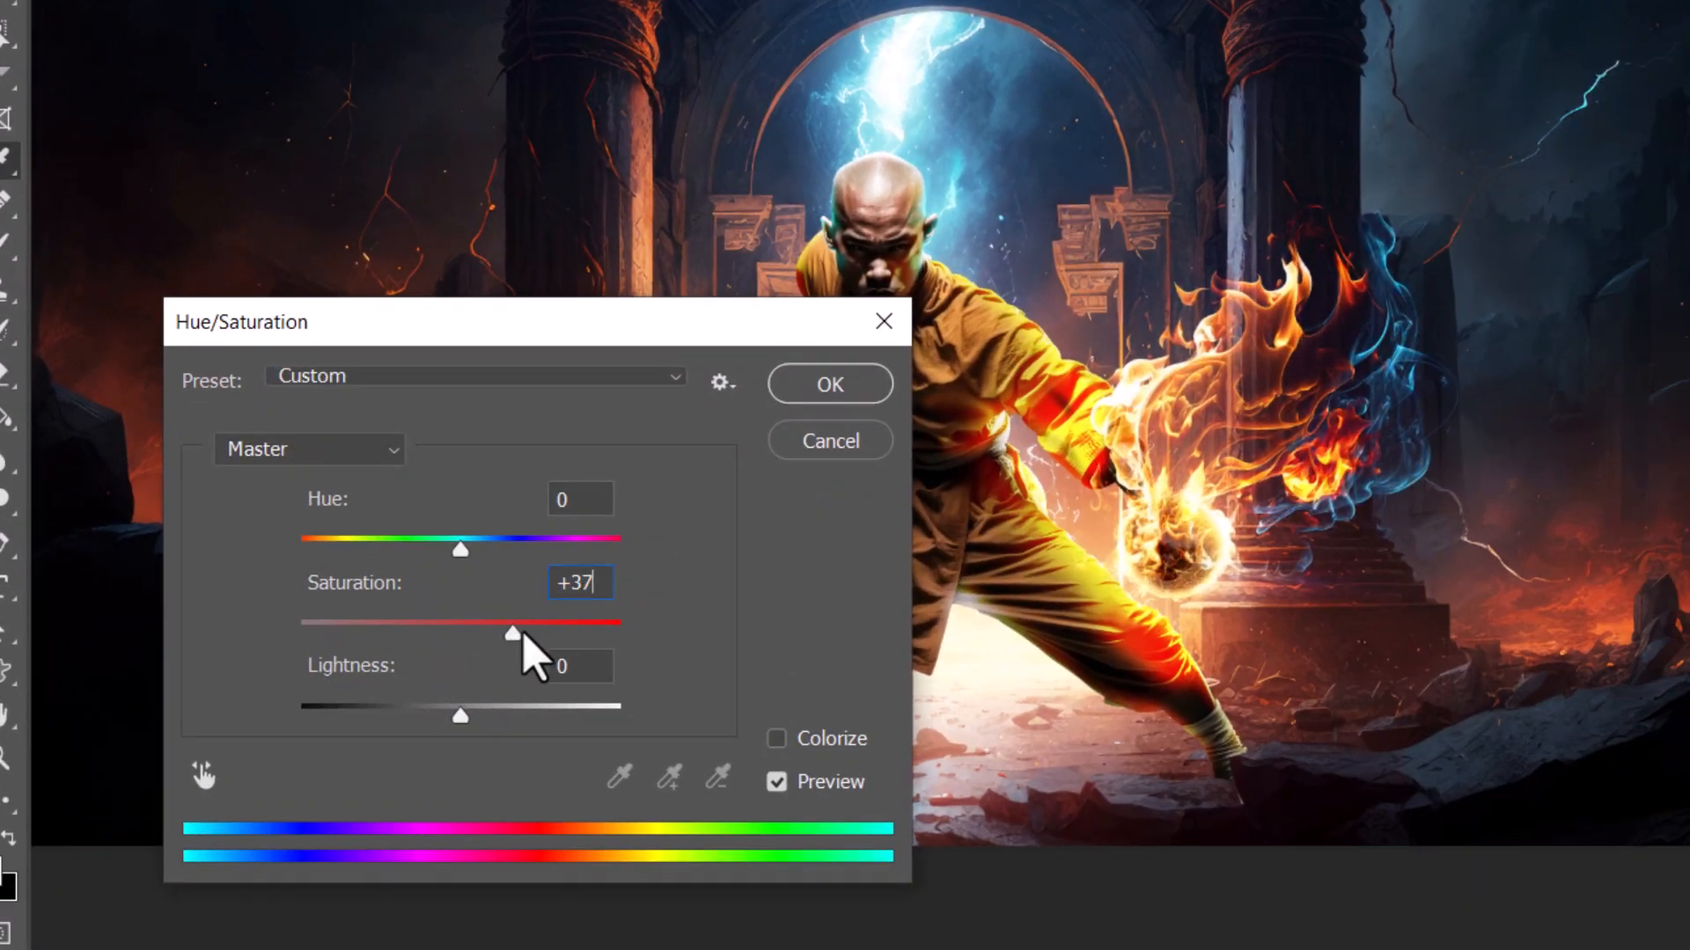
left_click(847, 384)
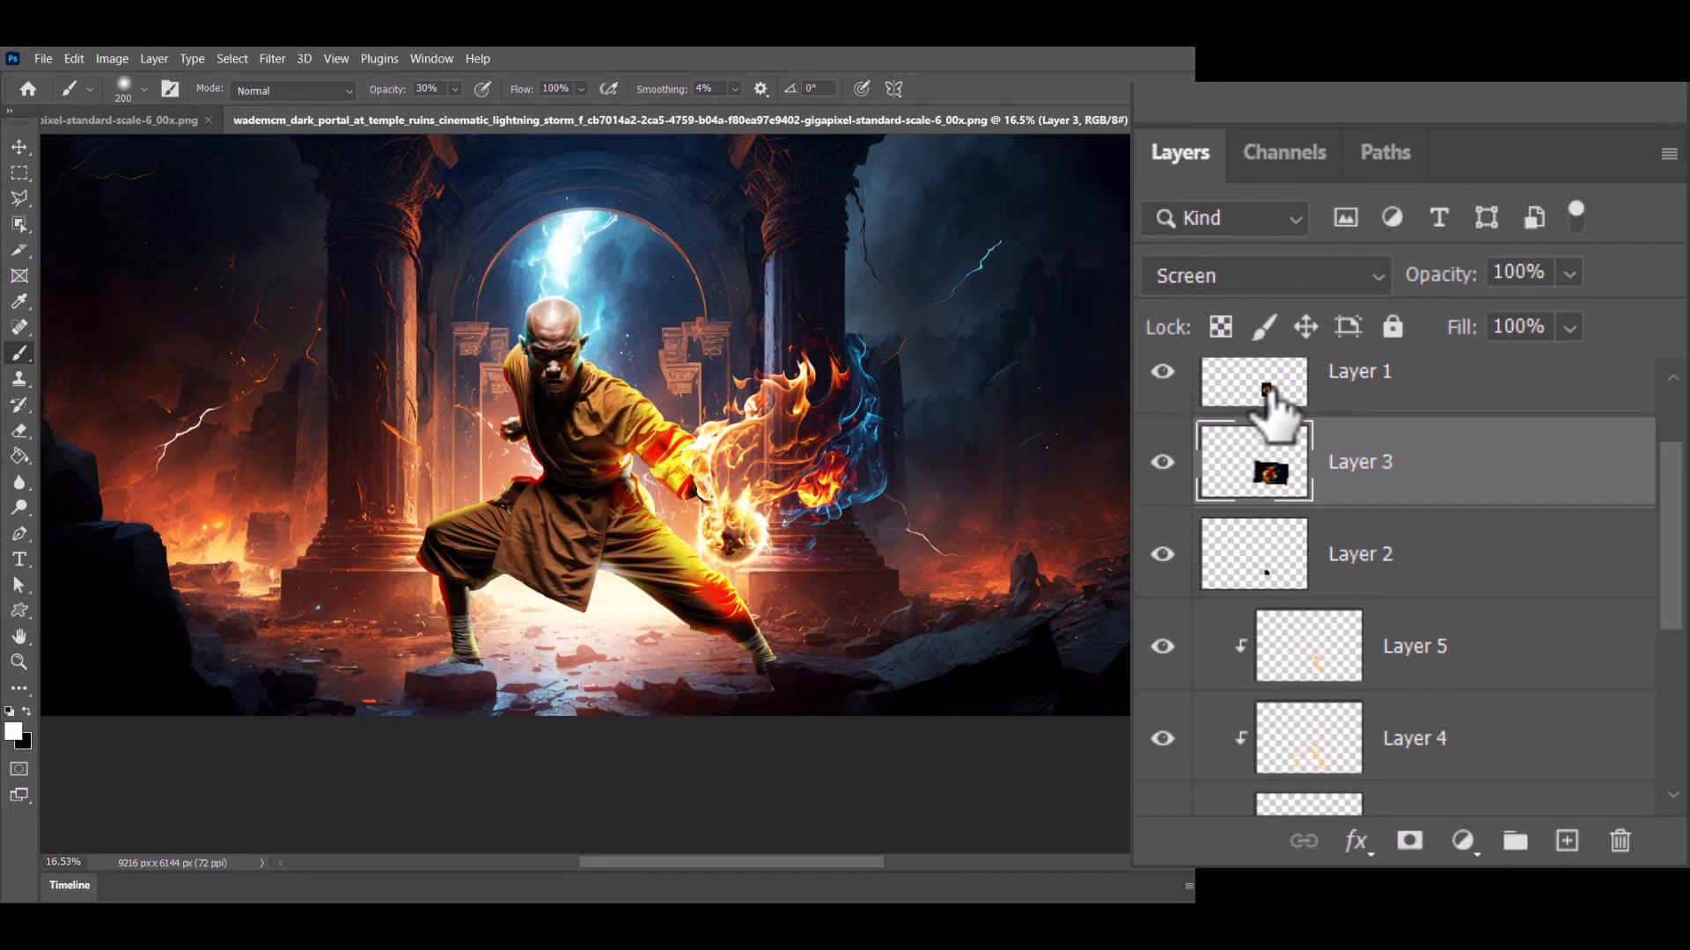
Step: Raise the saturation of the fireball on Layer 1 to +59 with Hue/Saturation, keeping Lightness at 0
left_click(1267, 390)
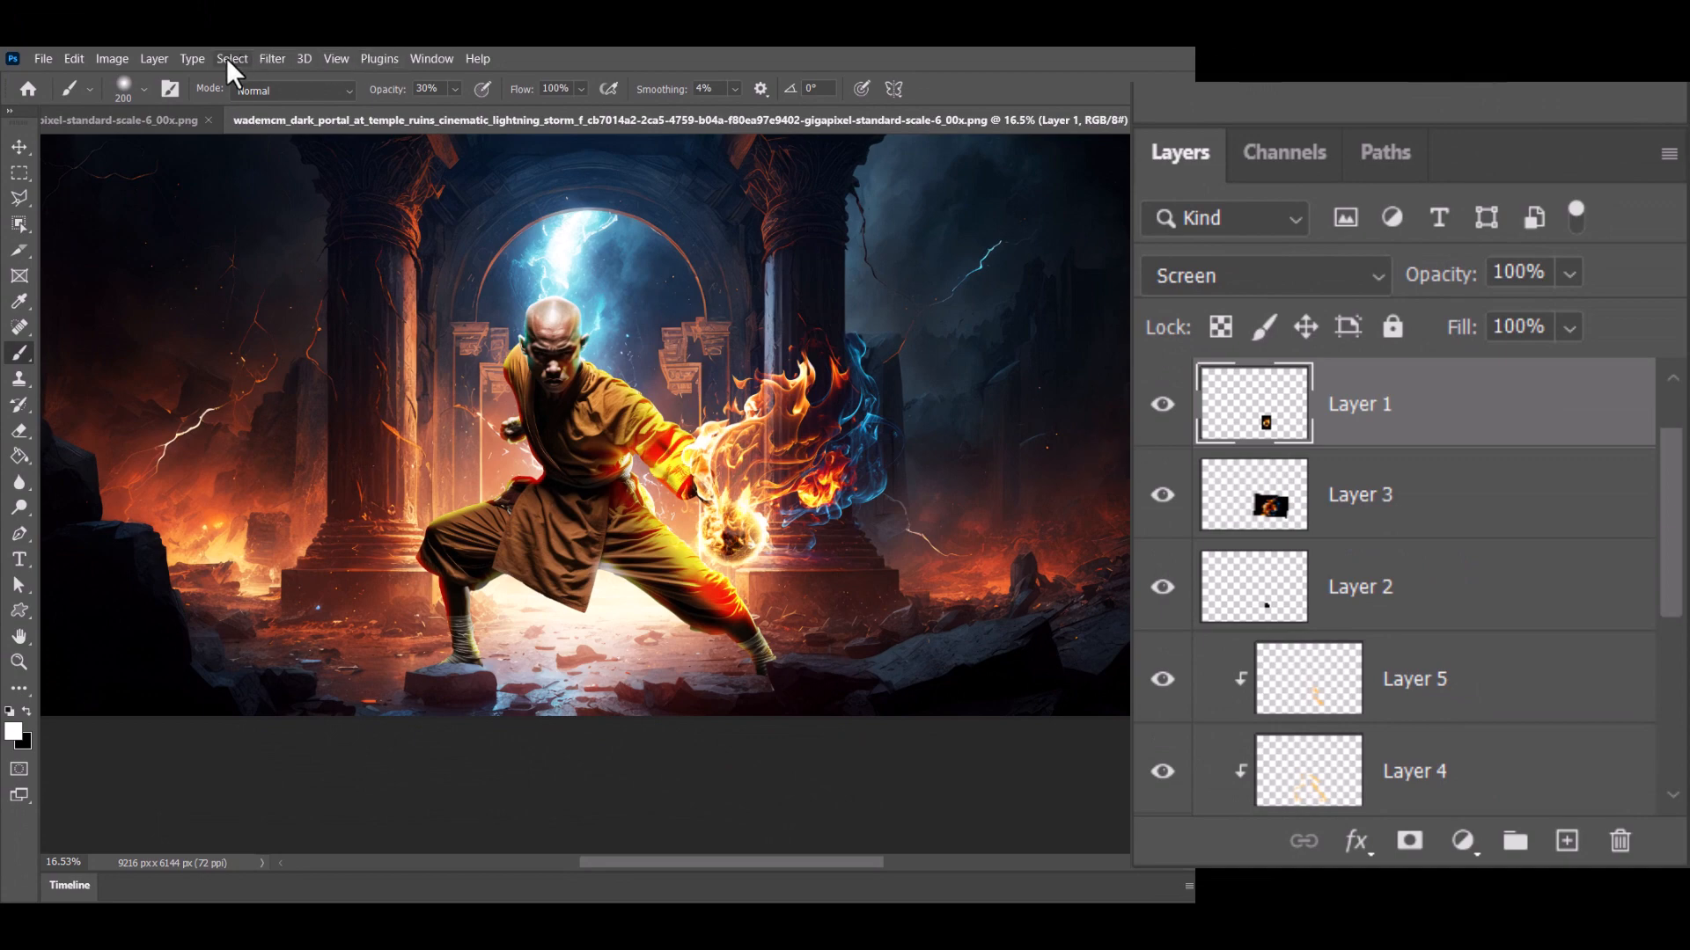
left_click(112, 58)
mouse_move(176, 101)
left_click(352, 204)
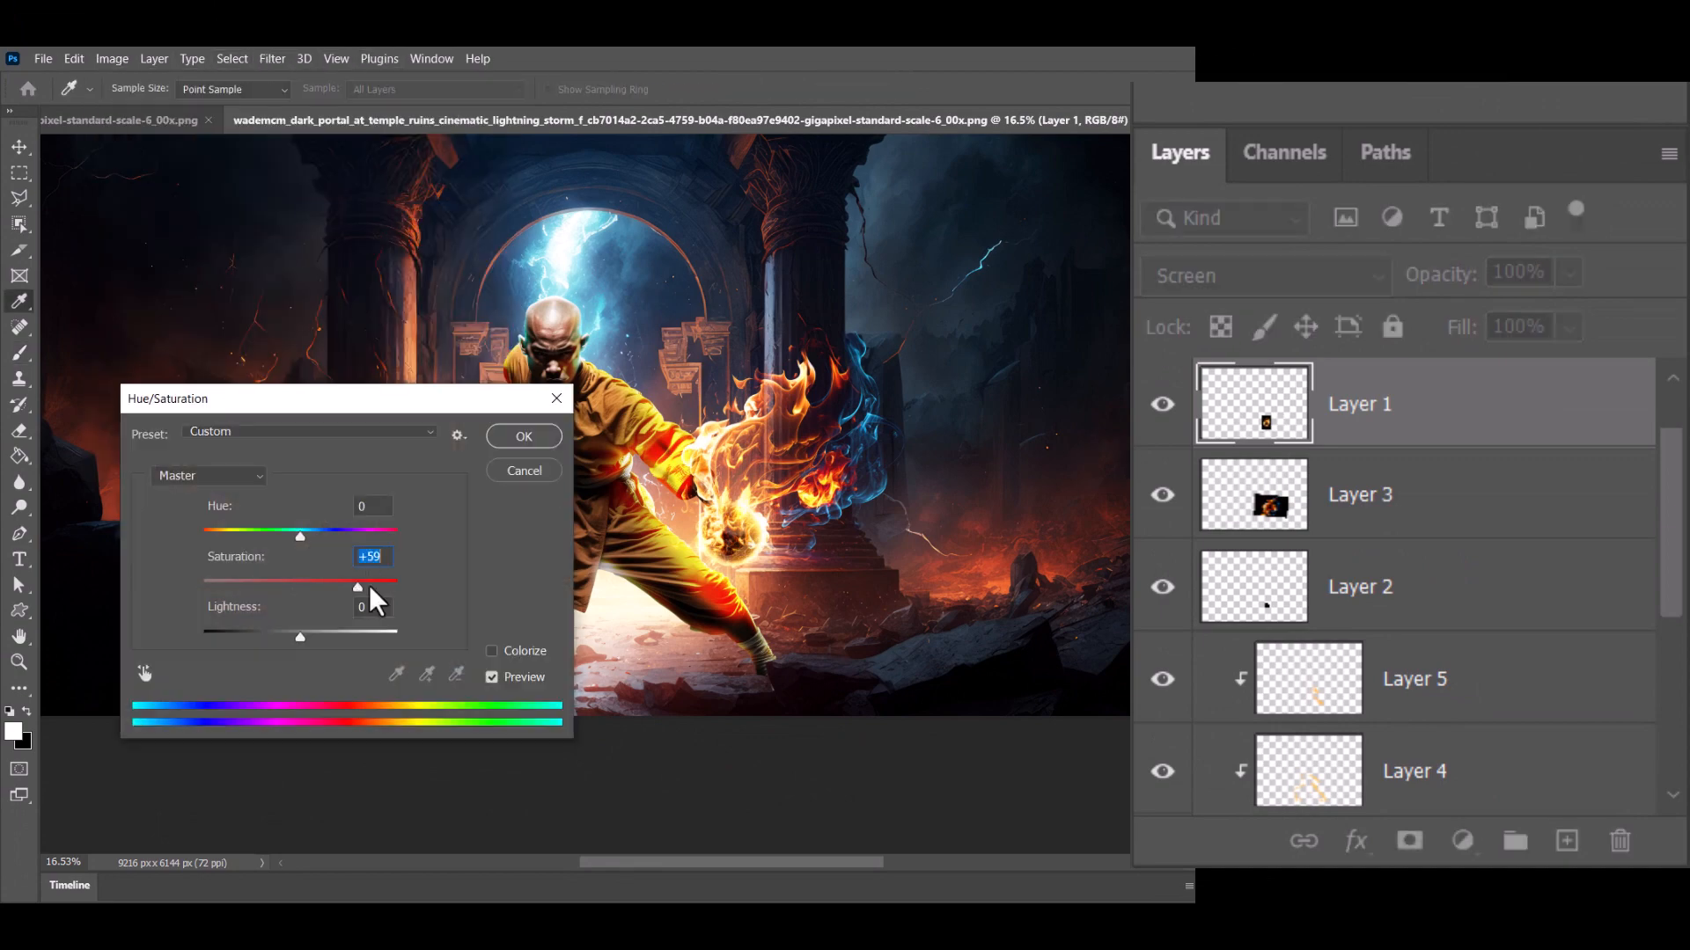
left_click_drag(293, 637, 298, 635)
left_click(519, 436)
key("b")
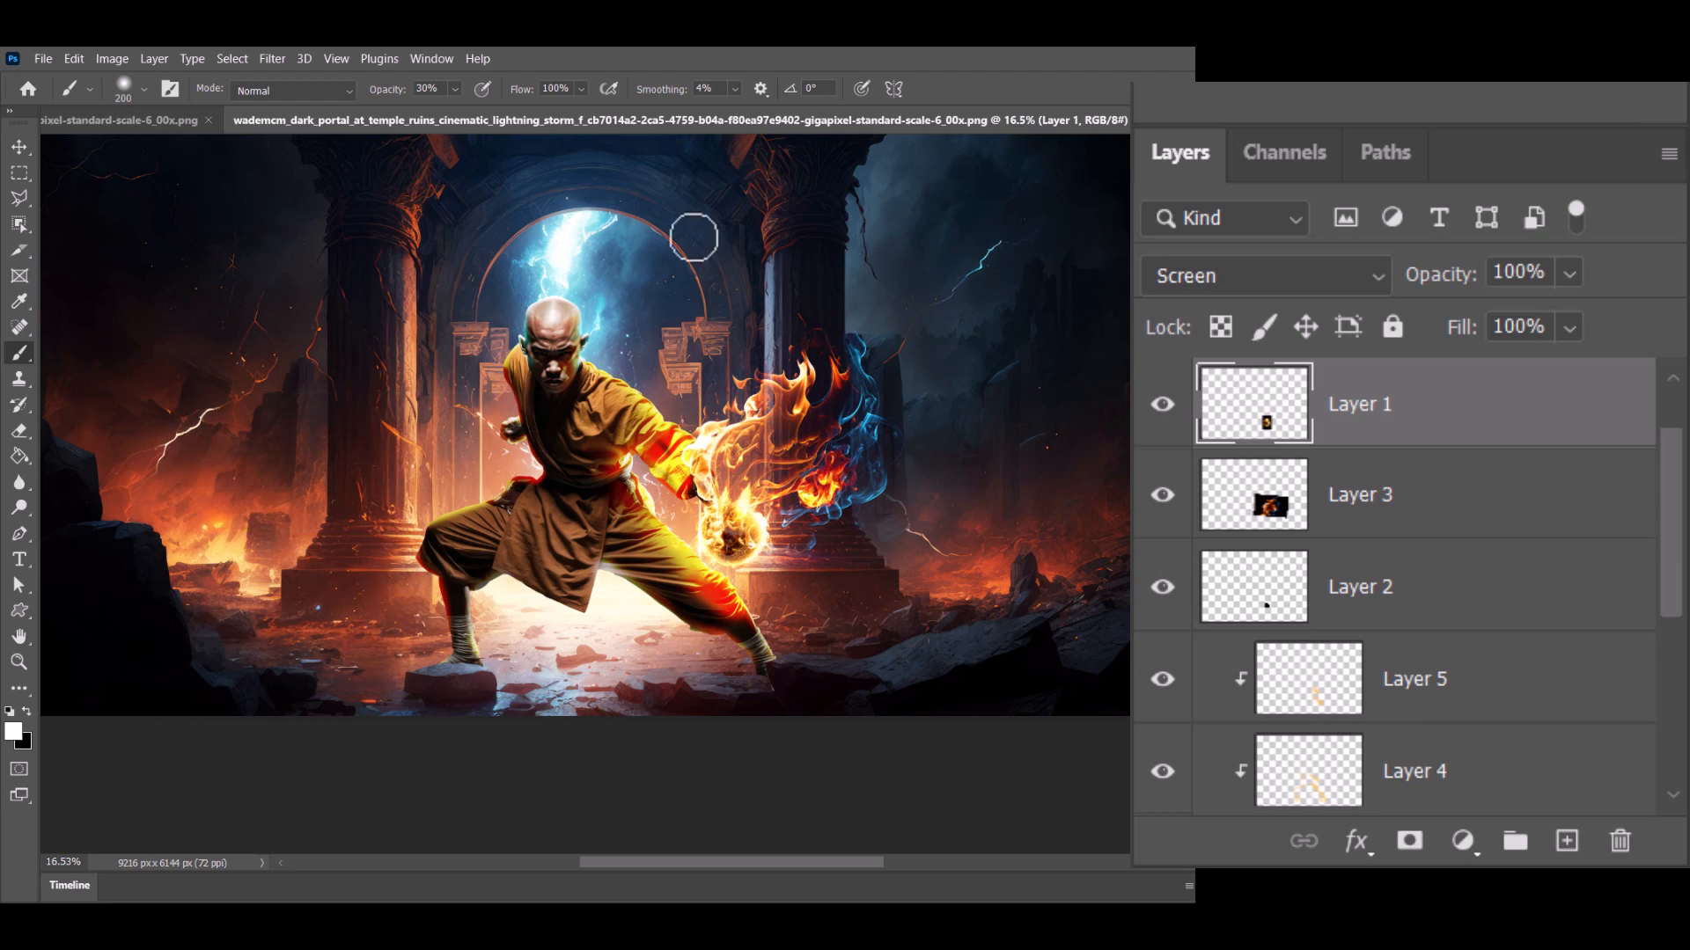
Step: Add a layer at the very top and dab a white glow over the fireball with a 2165 px soft round Brush
scroll(693, 238, "up", 1)
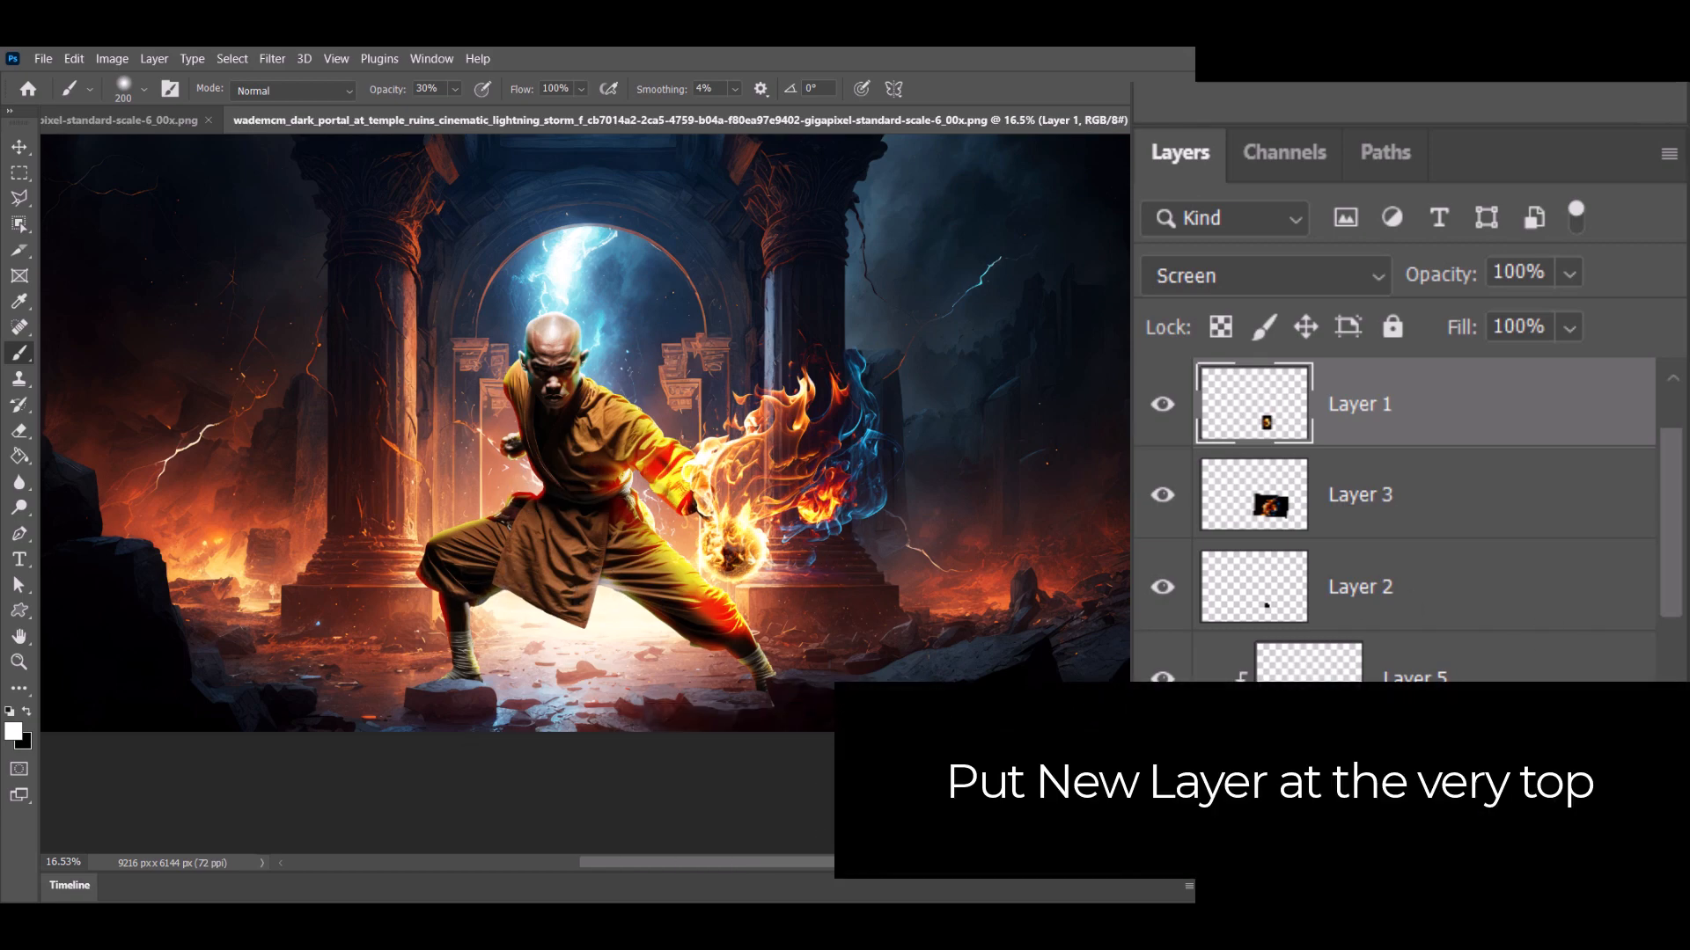
left_click(1567, 840)
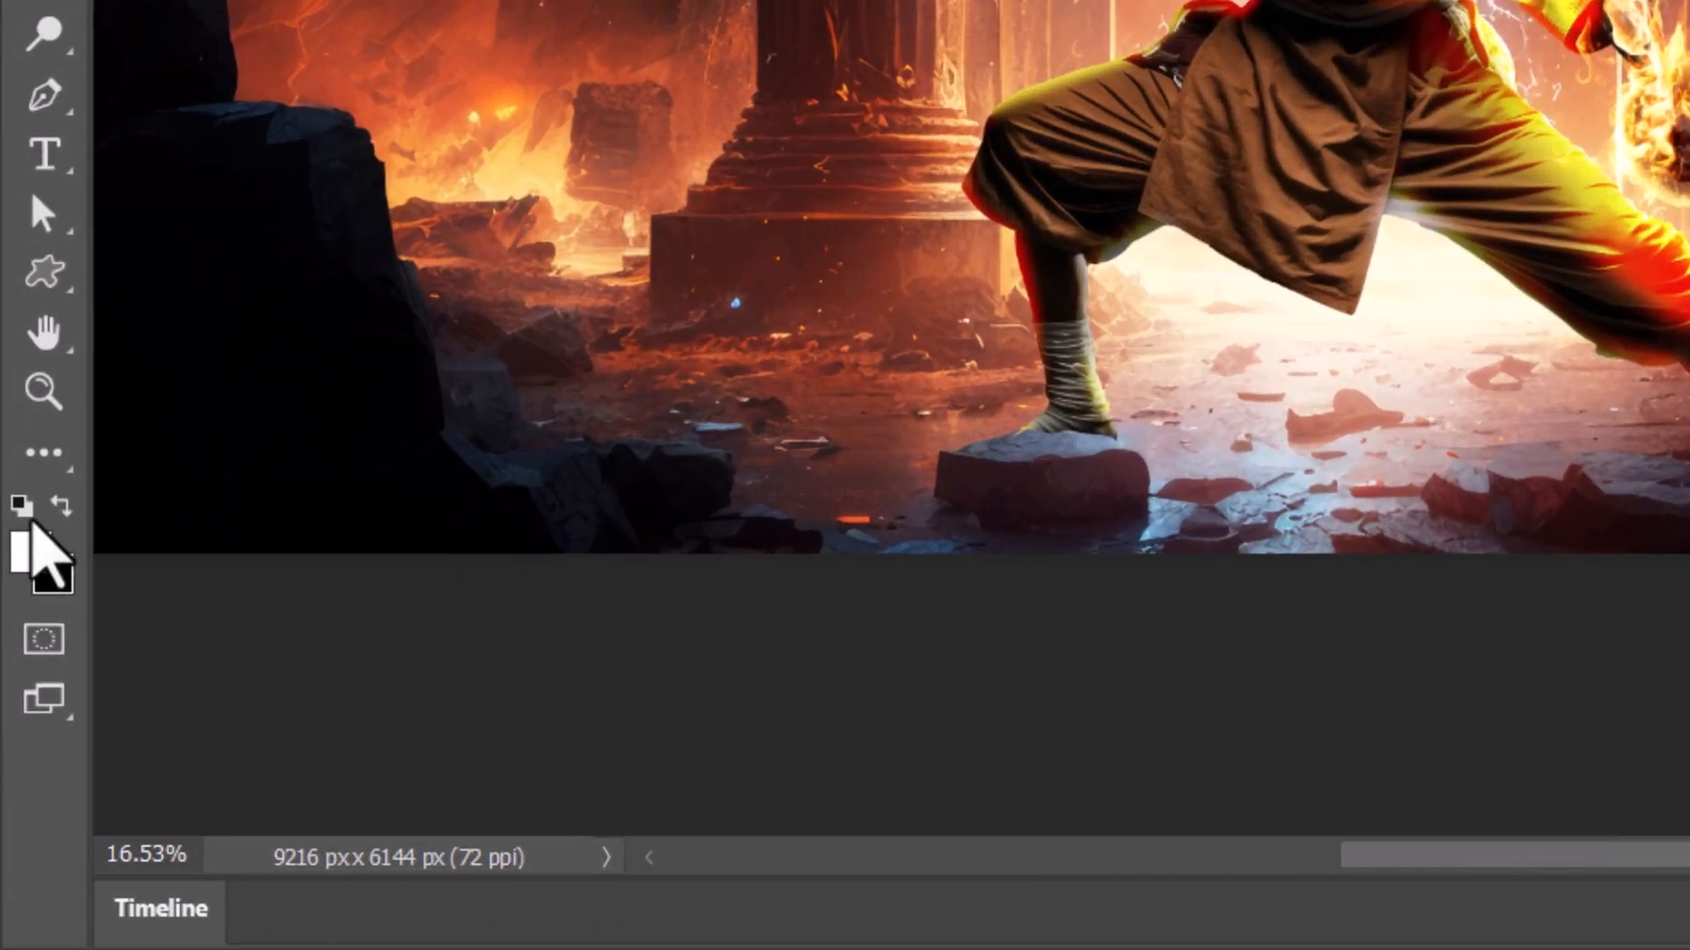
left_click(10, 711)
left_click(26, 711)
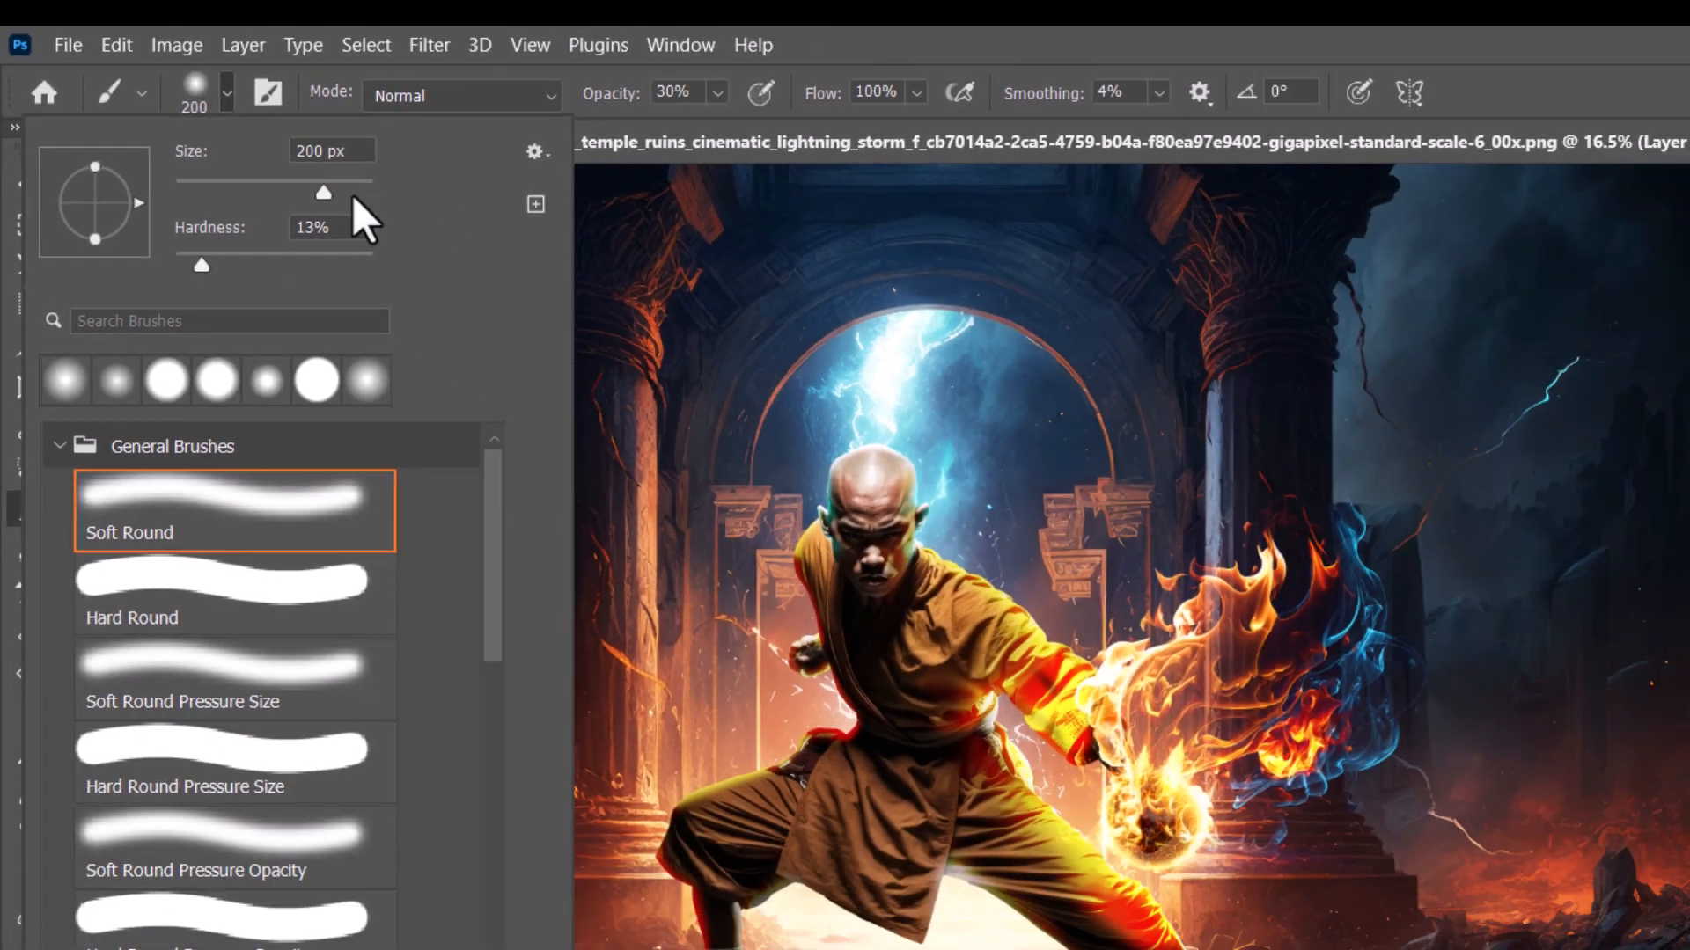
left_click(516, 242)
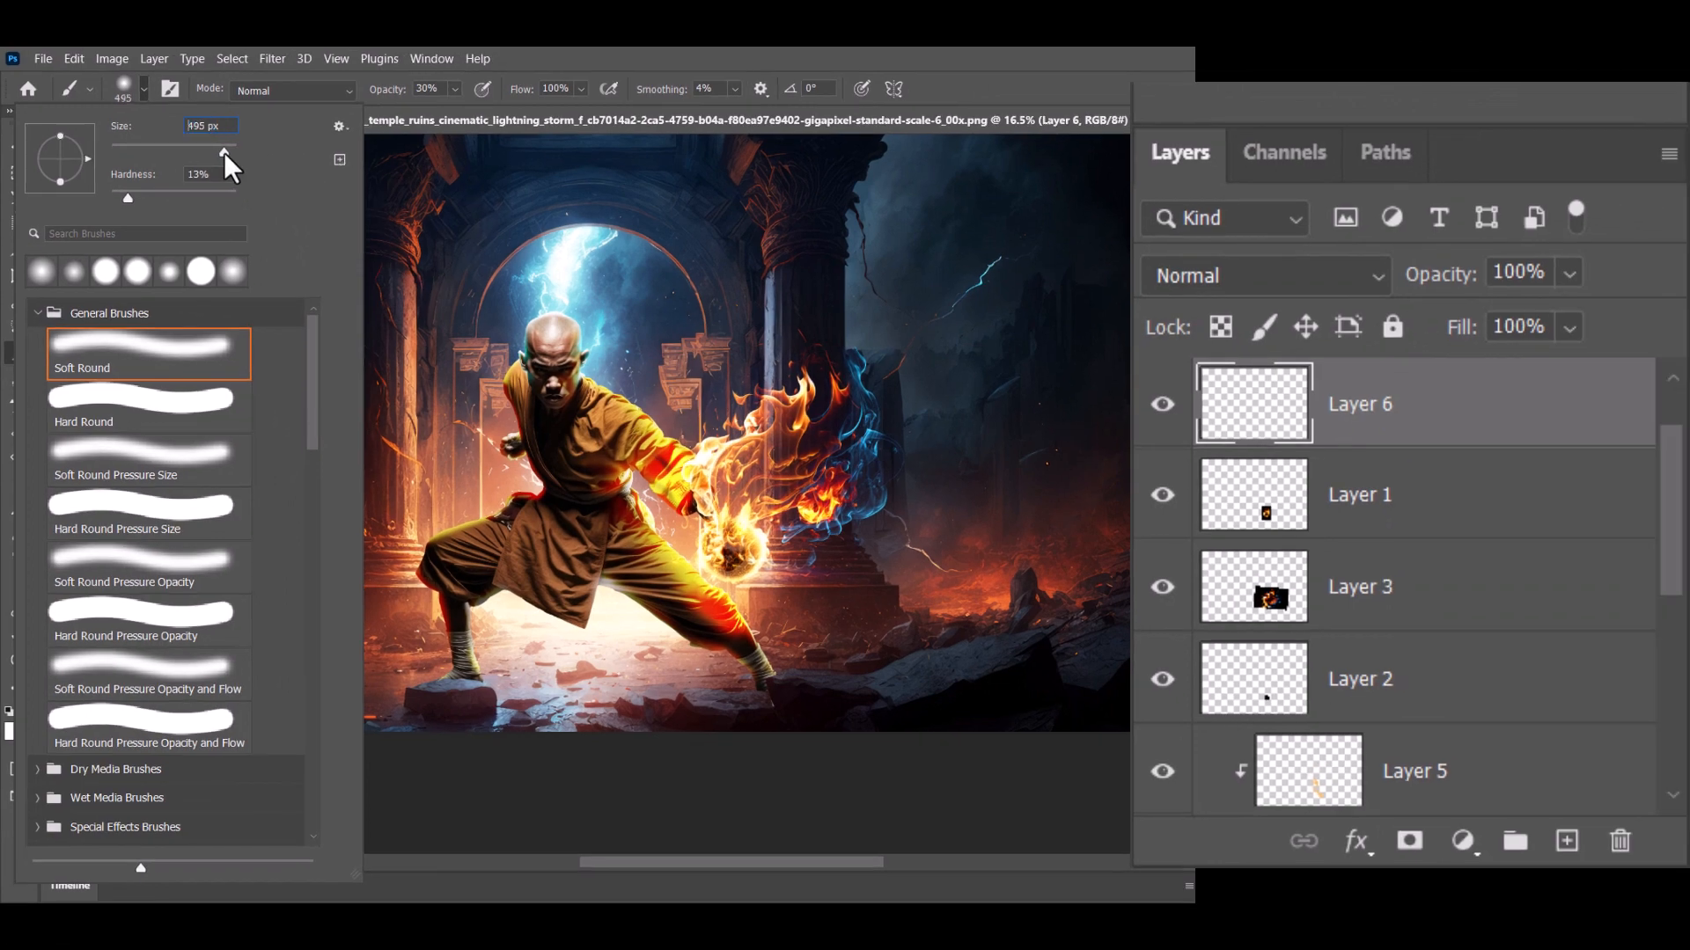
left_click_drag(223, 151, 228, 151)
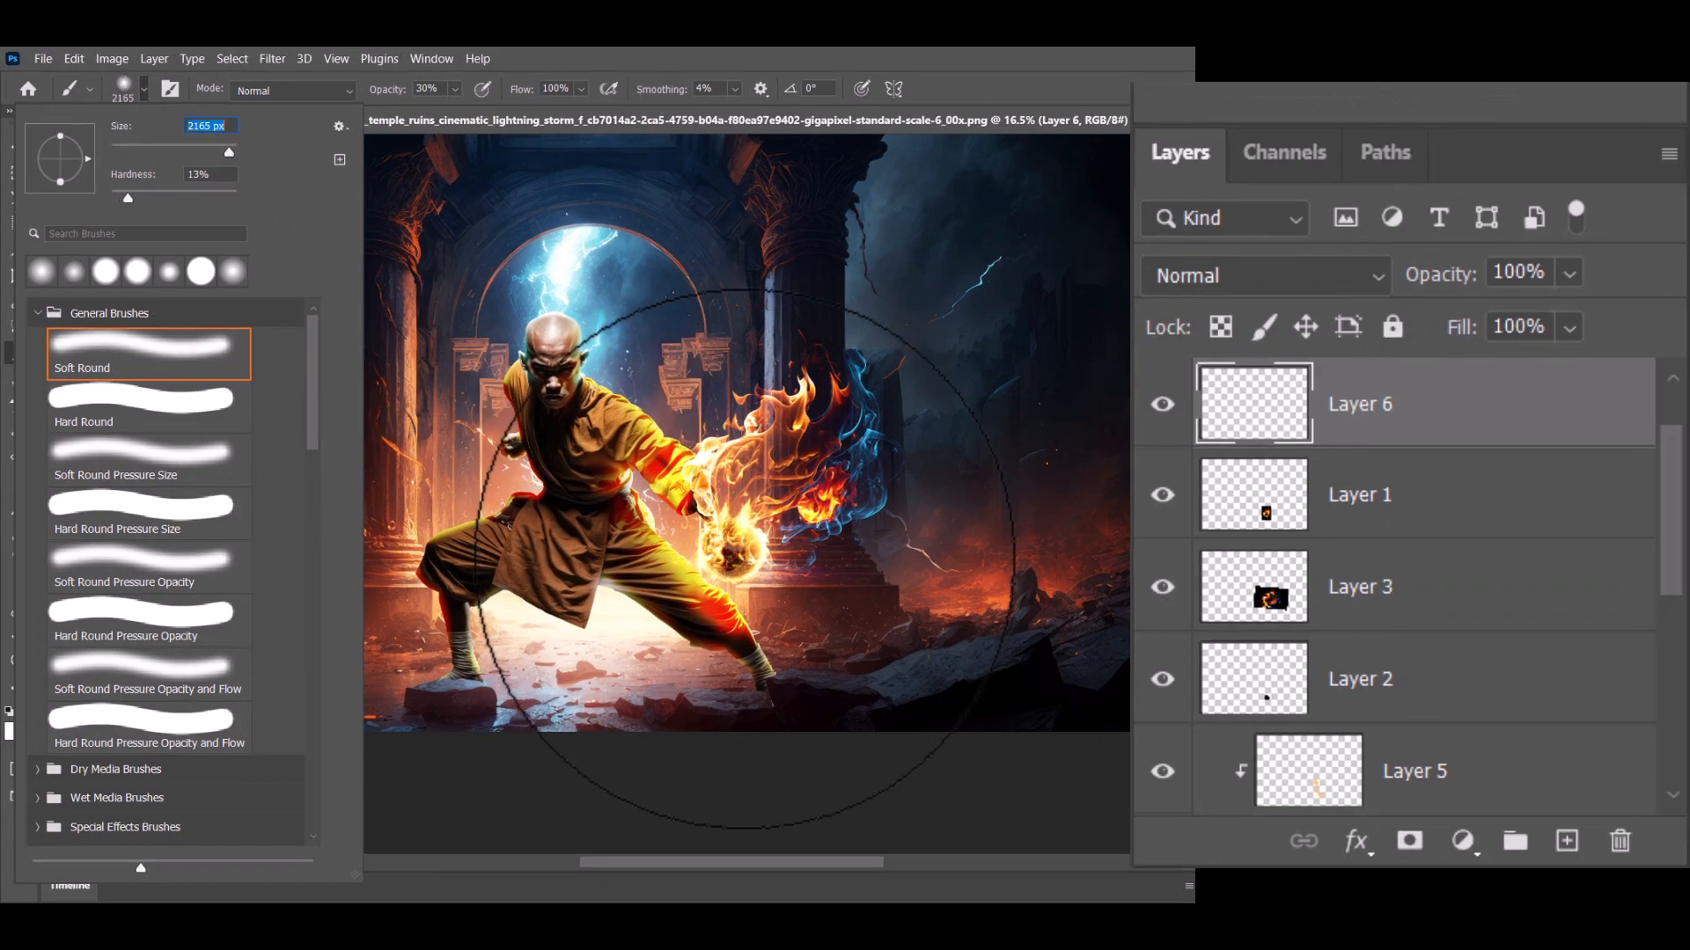
left_click(744, 560)
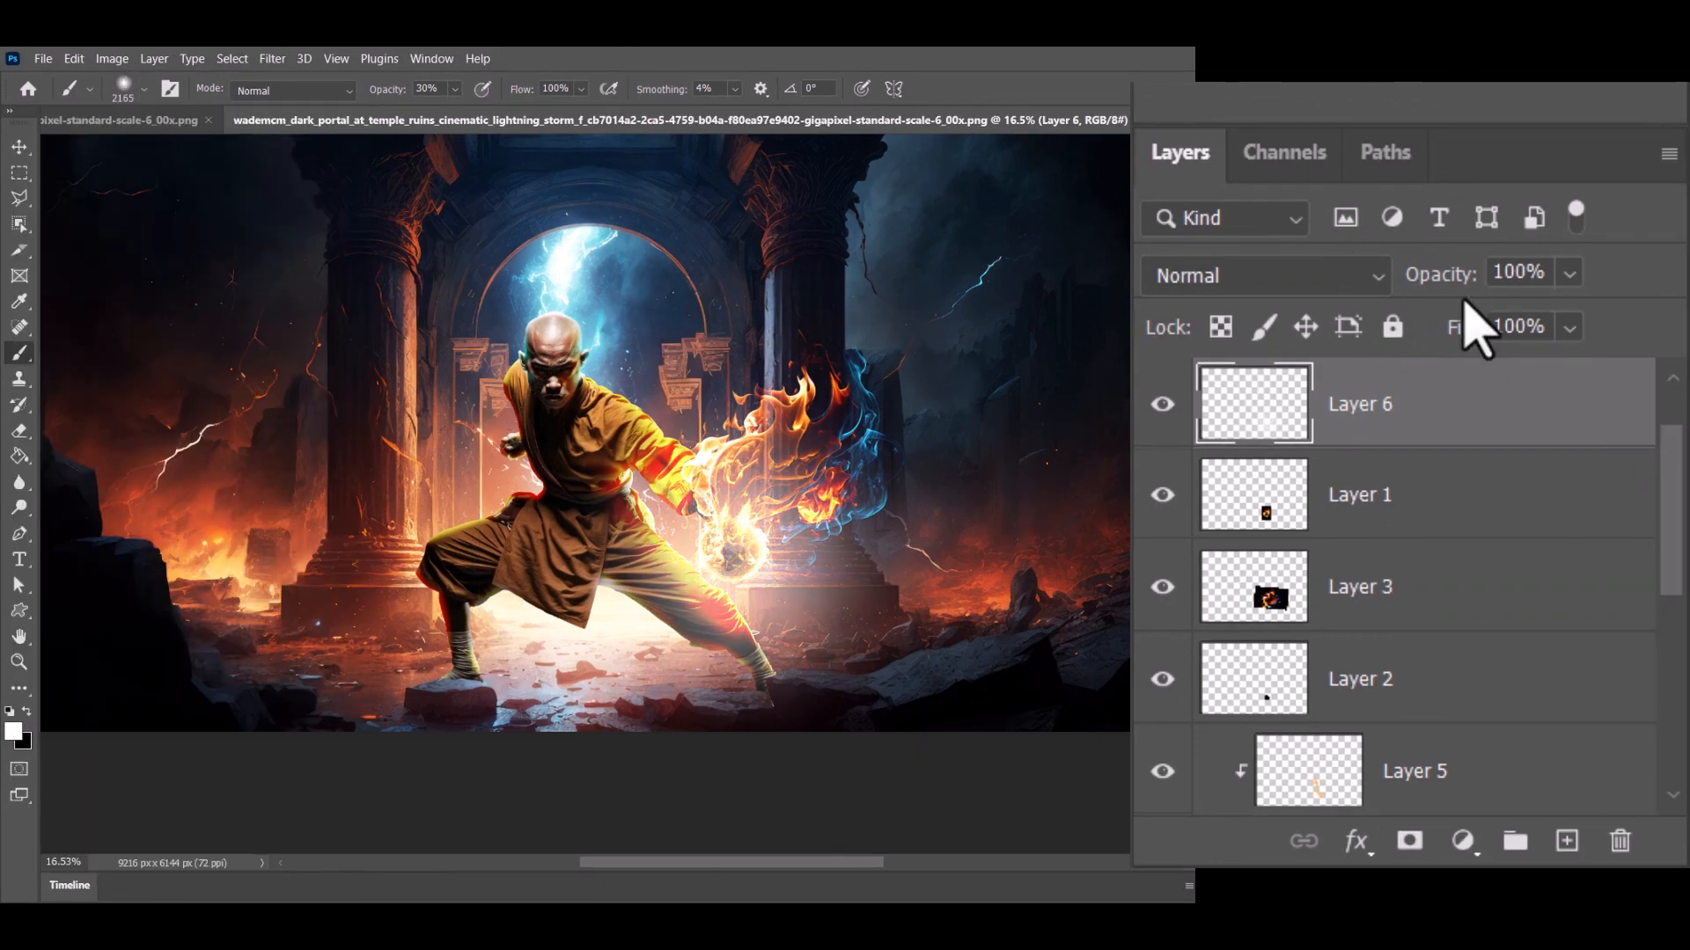
Step: Set the white glow layer's blend mode to Color Dodge and its Fill to 68%
left_click(1337, 280)
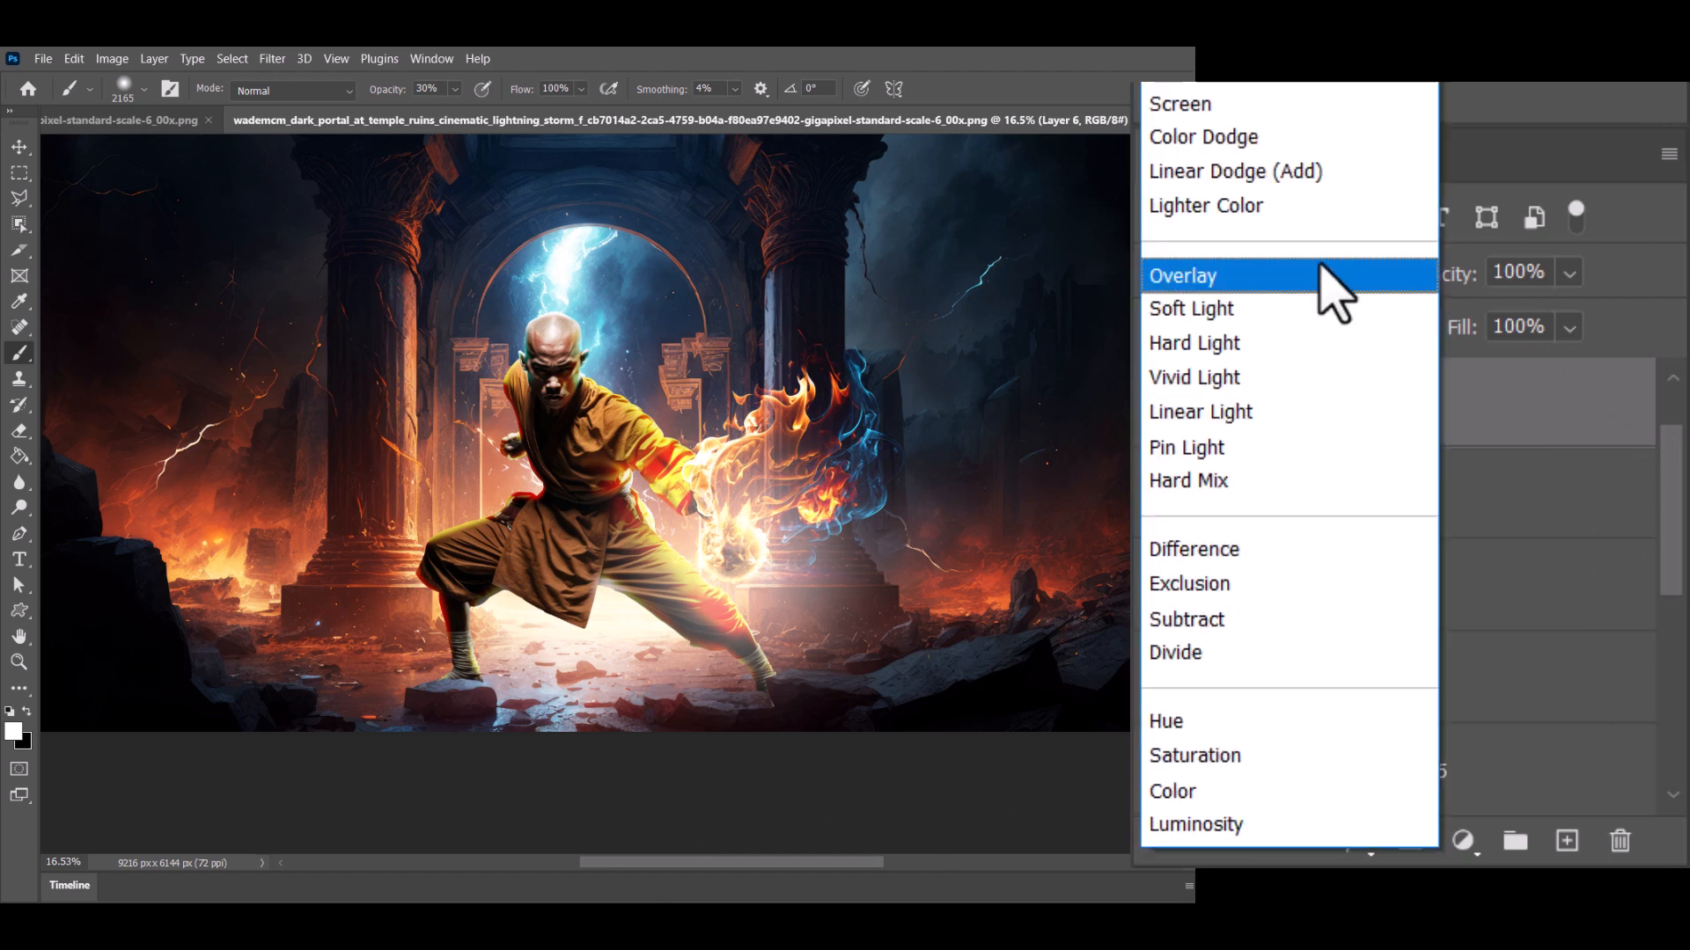
left_click(1287, 140)
left_click(1569, 328)
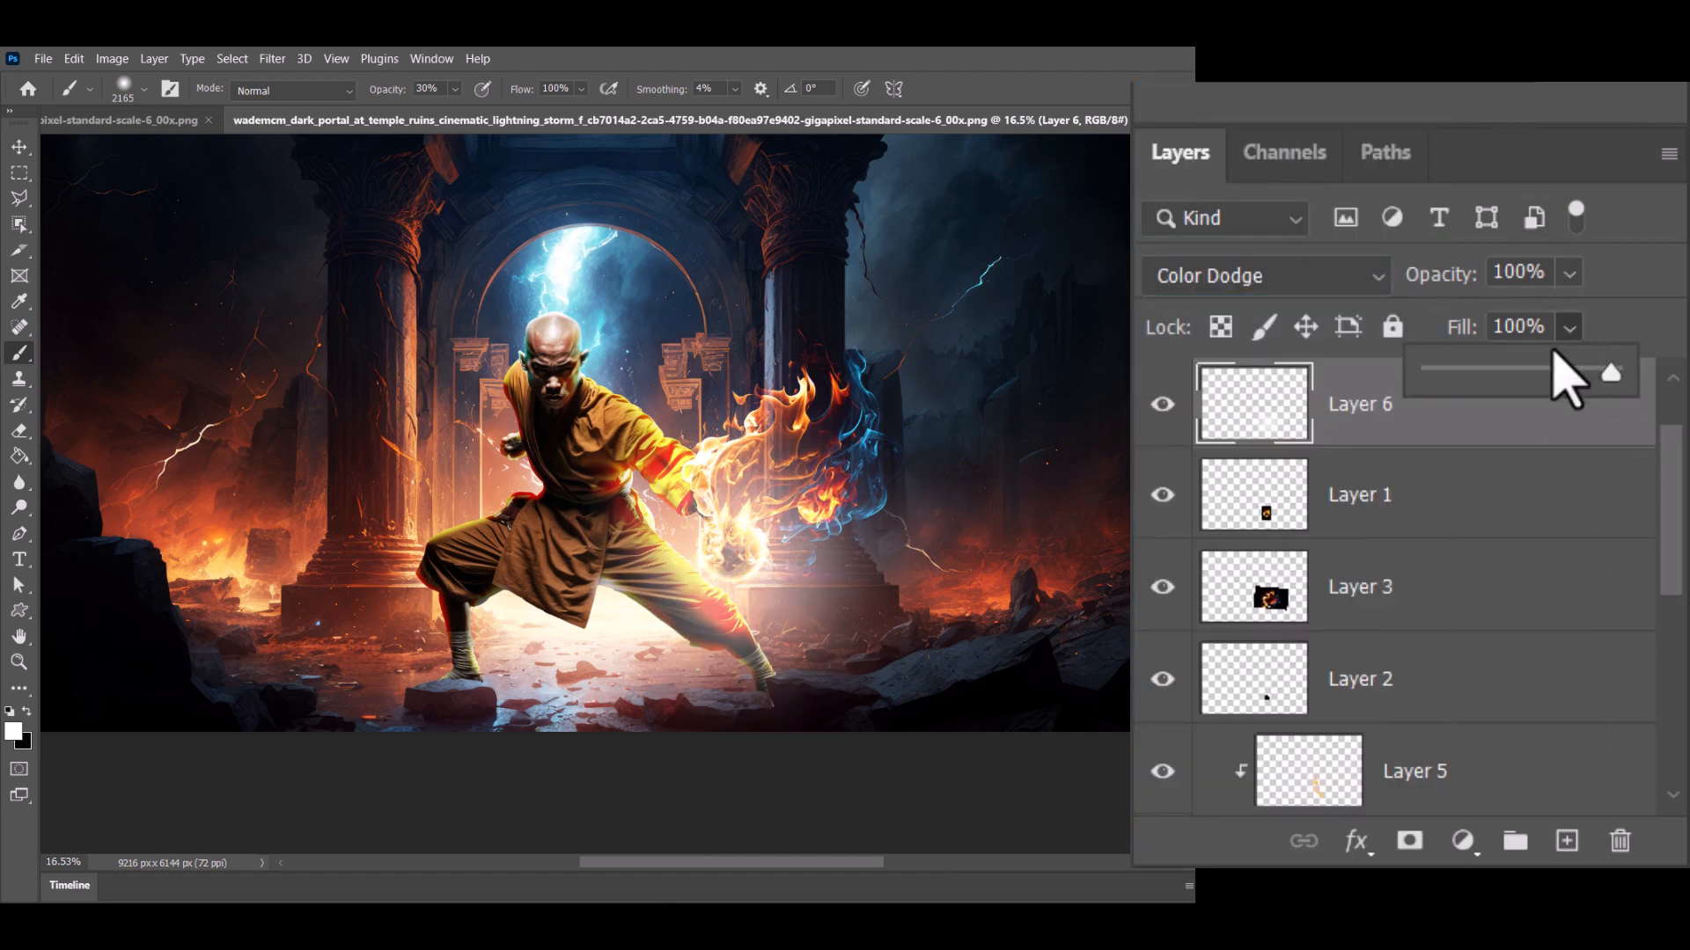
left_click(1549, 374)
mouse_move(1547, 377)
left_mouse_down()
mouse_move(1531, 388)
mouse_move(1568, 392)
left_mouse_up()
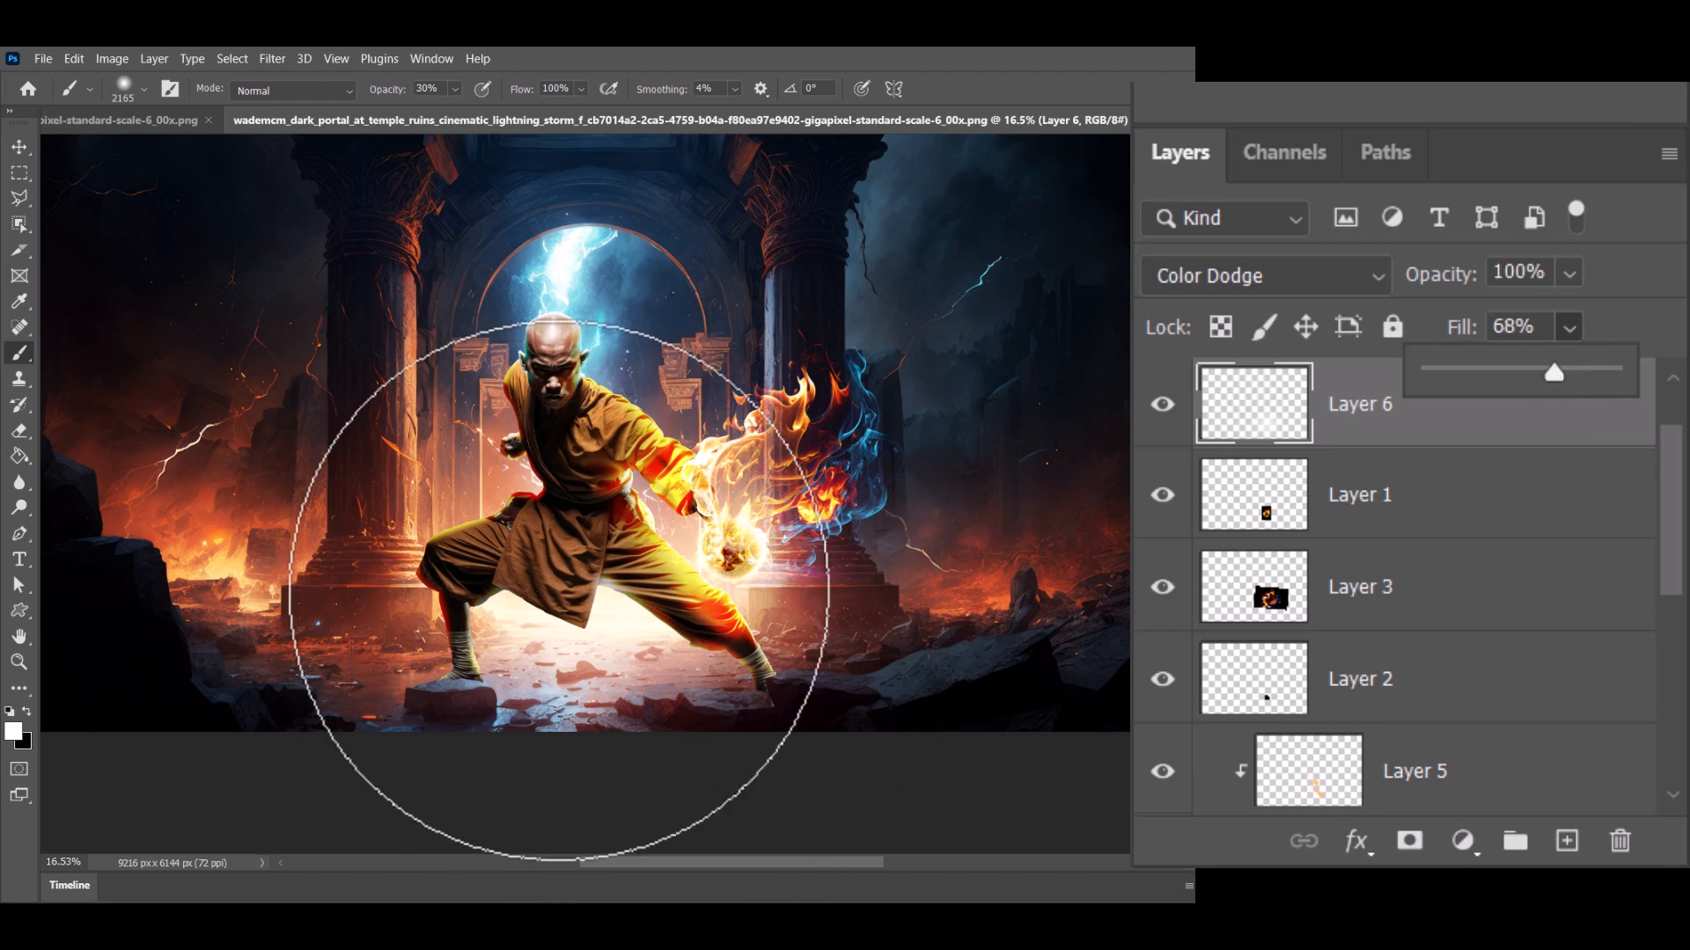
Step: Add another layer at the top of the stack and set the soft round Brush to 500 px
left_click(1572, 843)
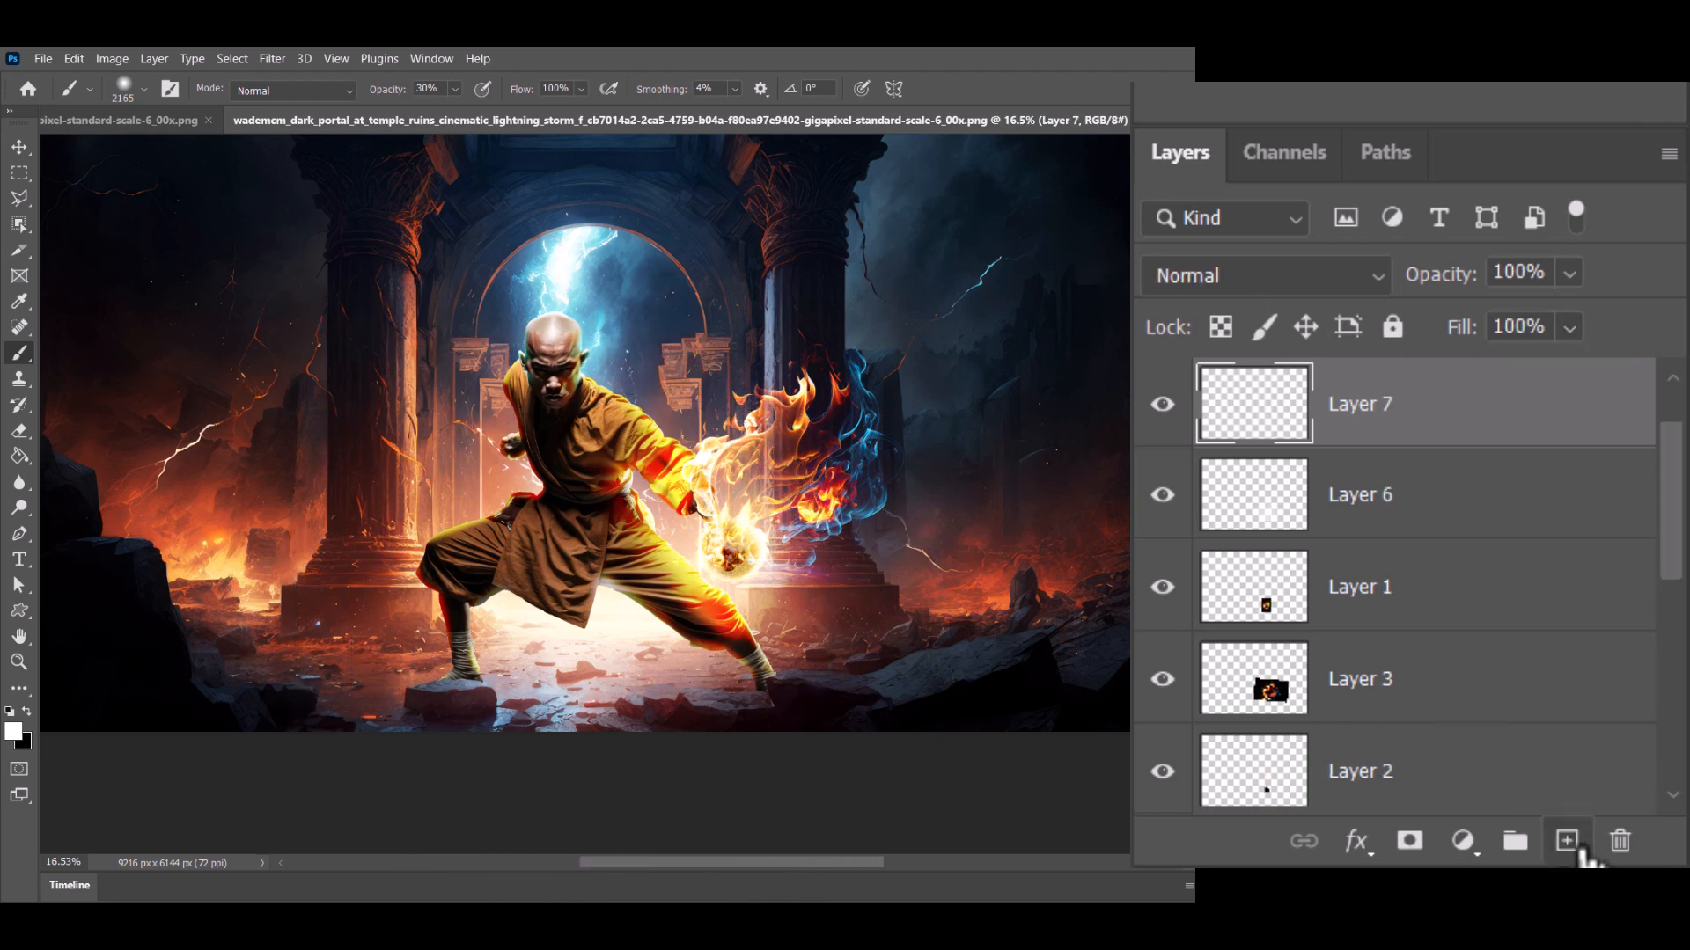
left_click(144, 88)
left_click(188, 151)
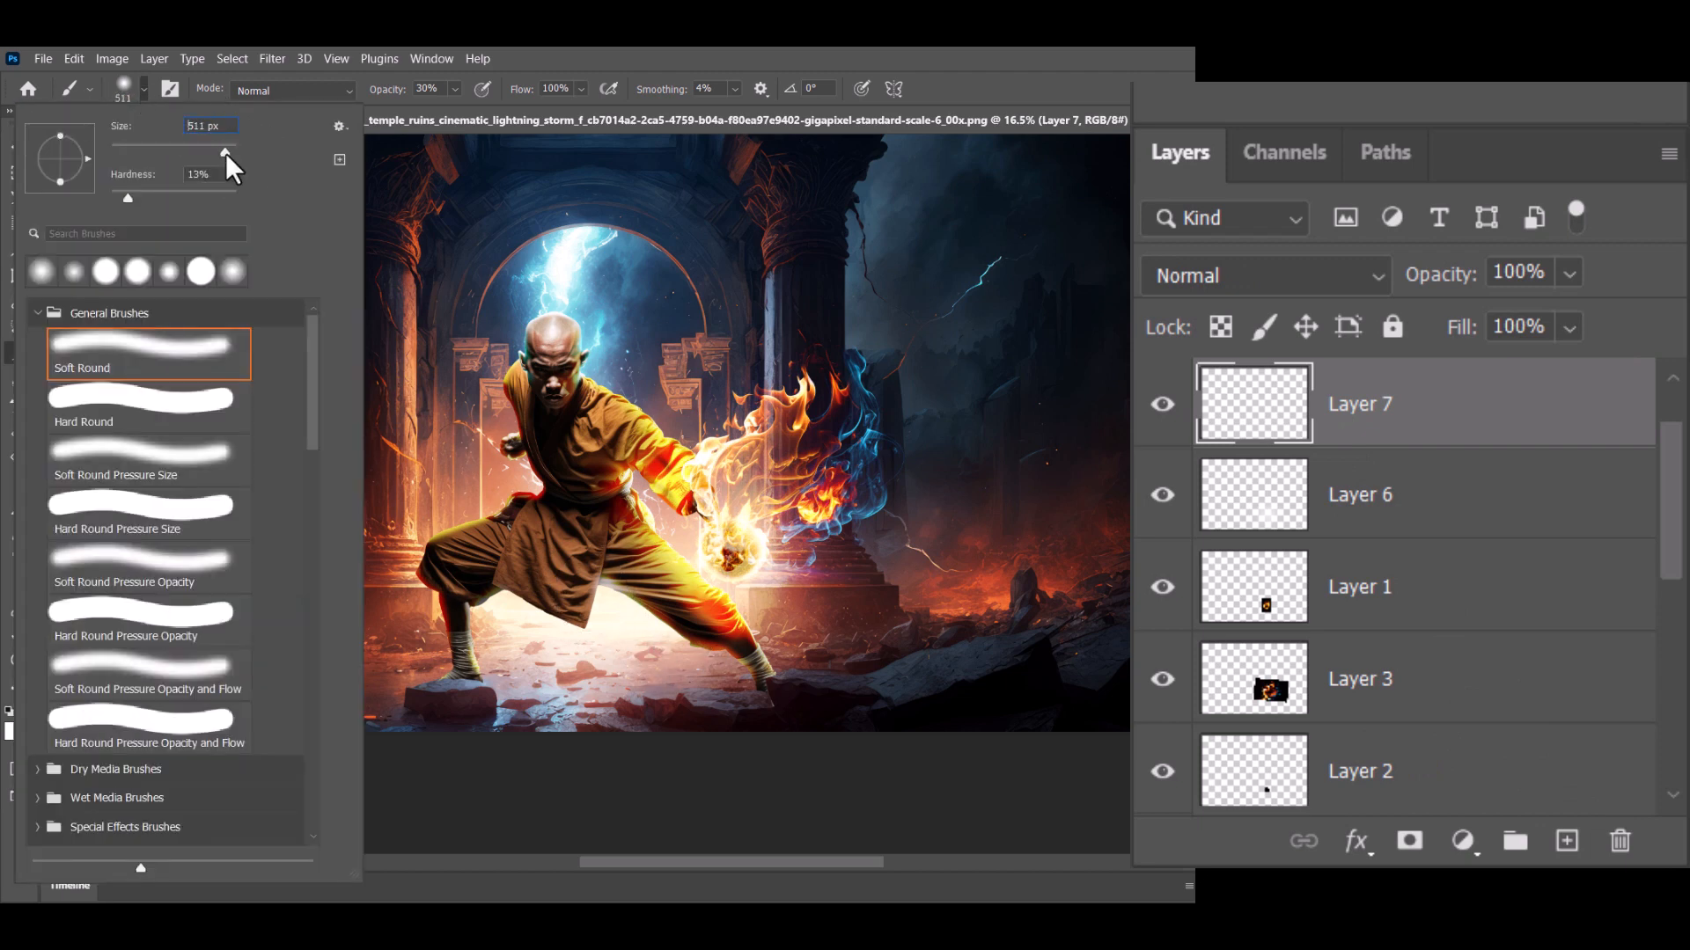
left_click_drag(225, 153, 229, 153)
left_click(613, 616)
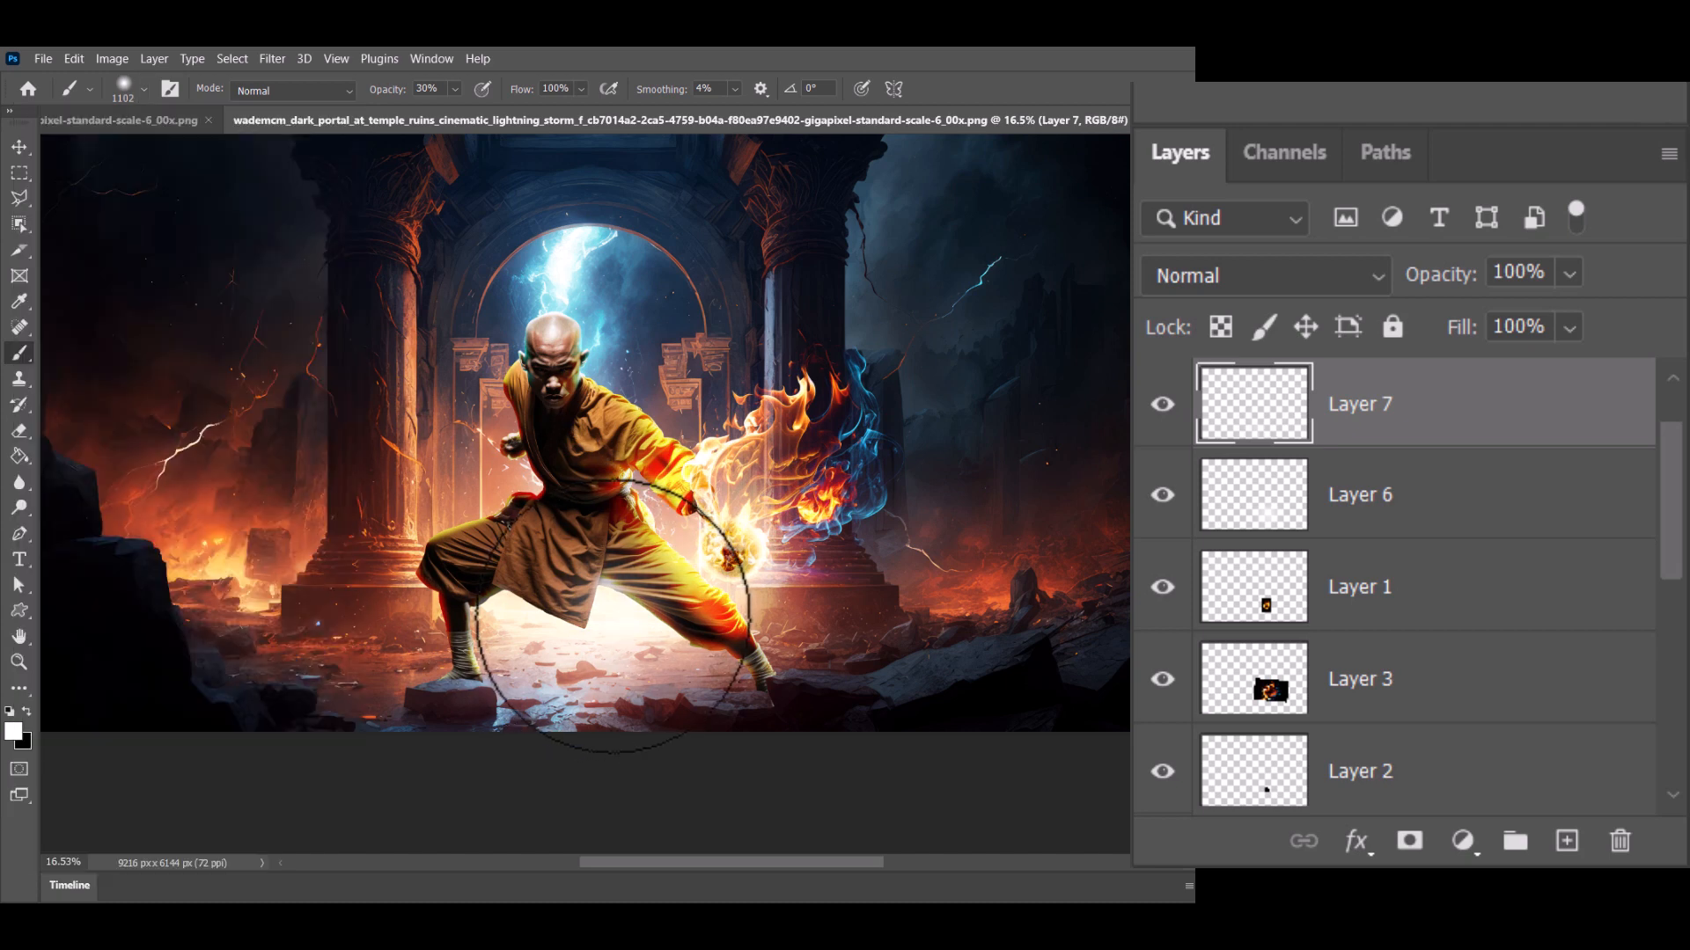
key("bracketleft")
key("bracketleft")
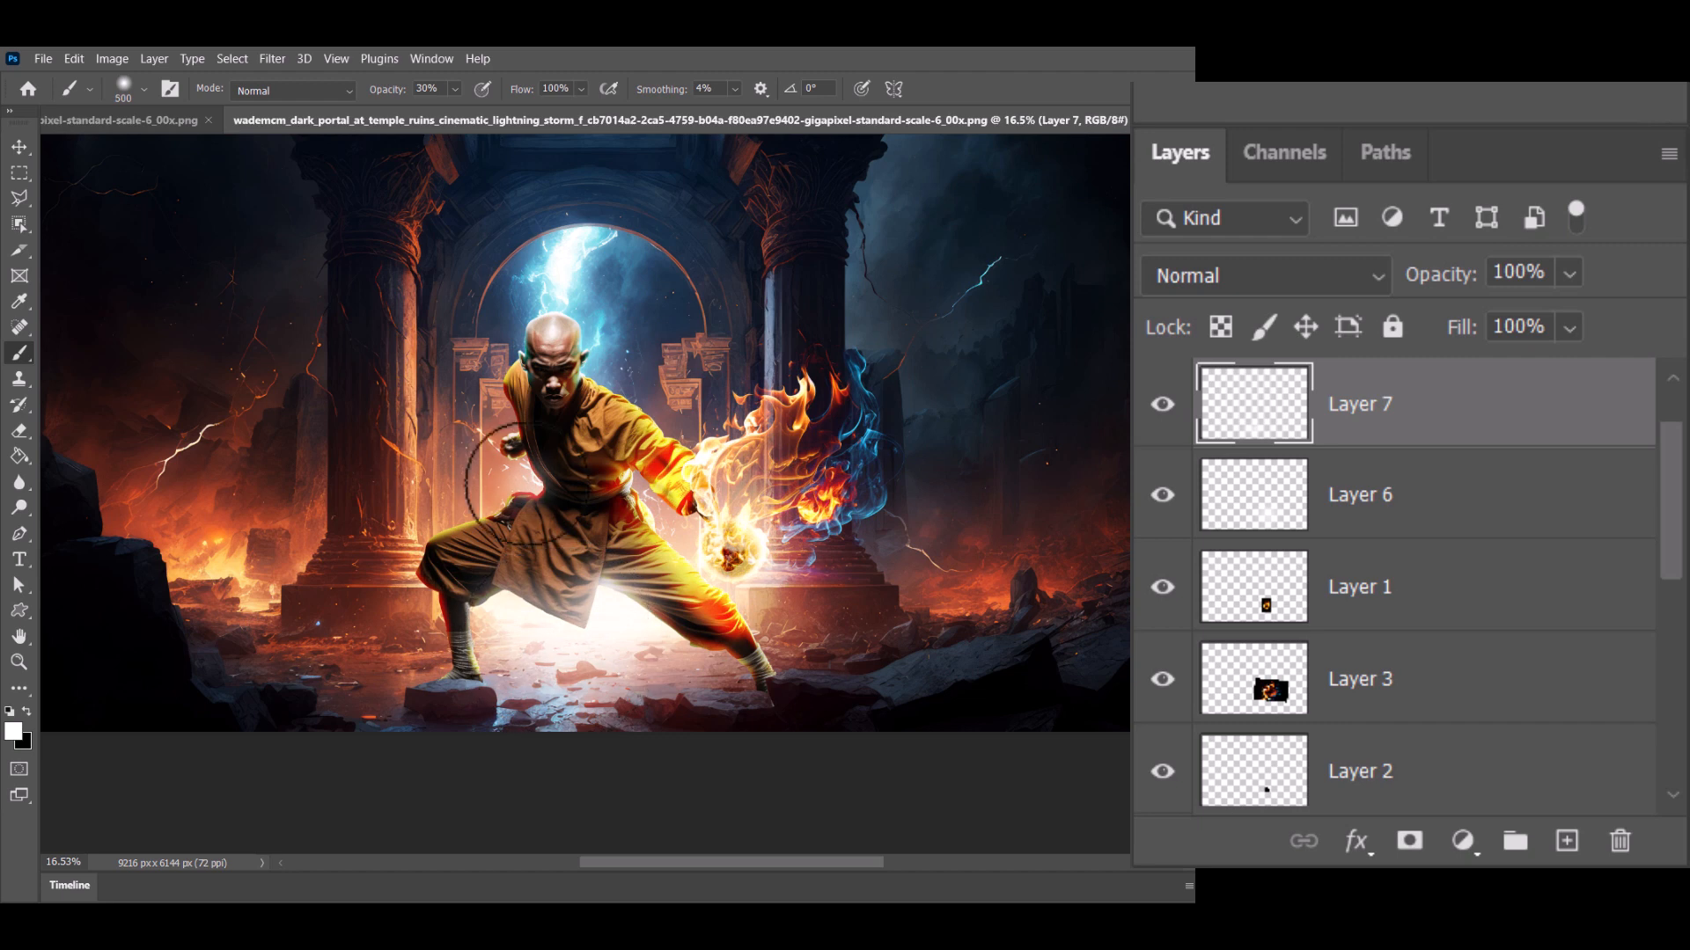
key("bracketleft")
key("bracketleft")
key("bracketleft")
Step: Dab soft white glow beside the outstretched arm and waist and around the monk's head with the 500 px Brush
left_click(649, 495)
left_click(651, 493)
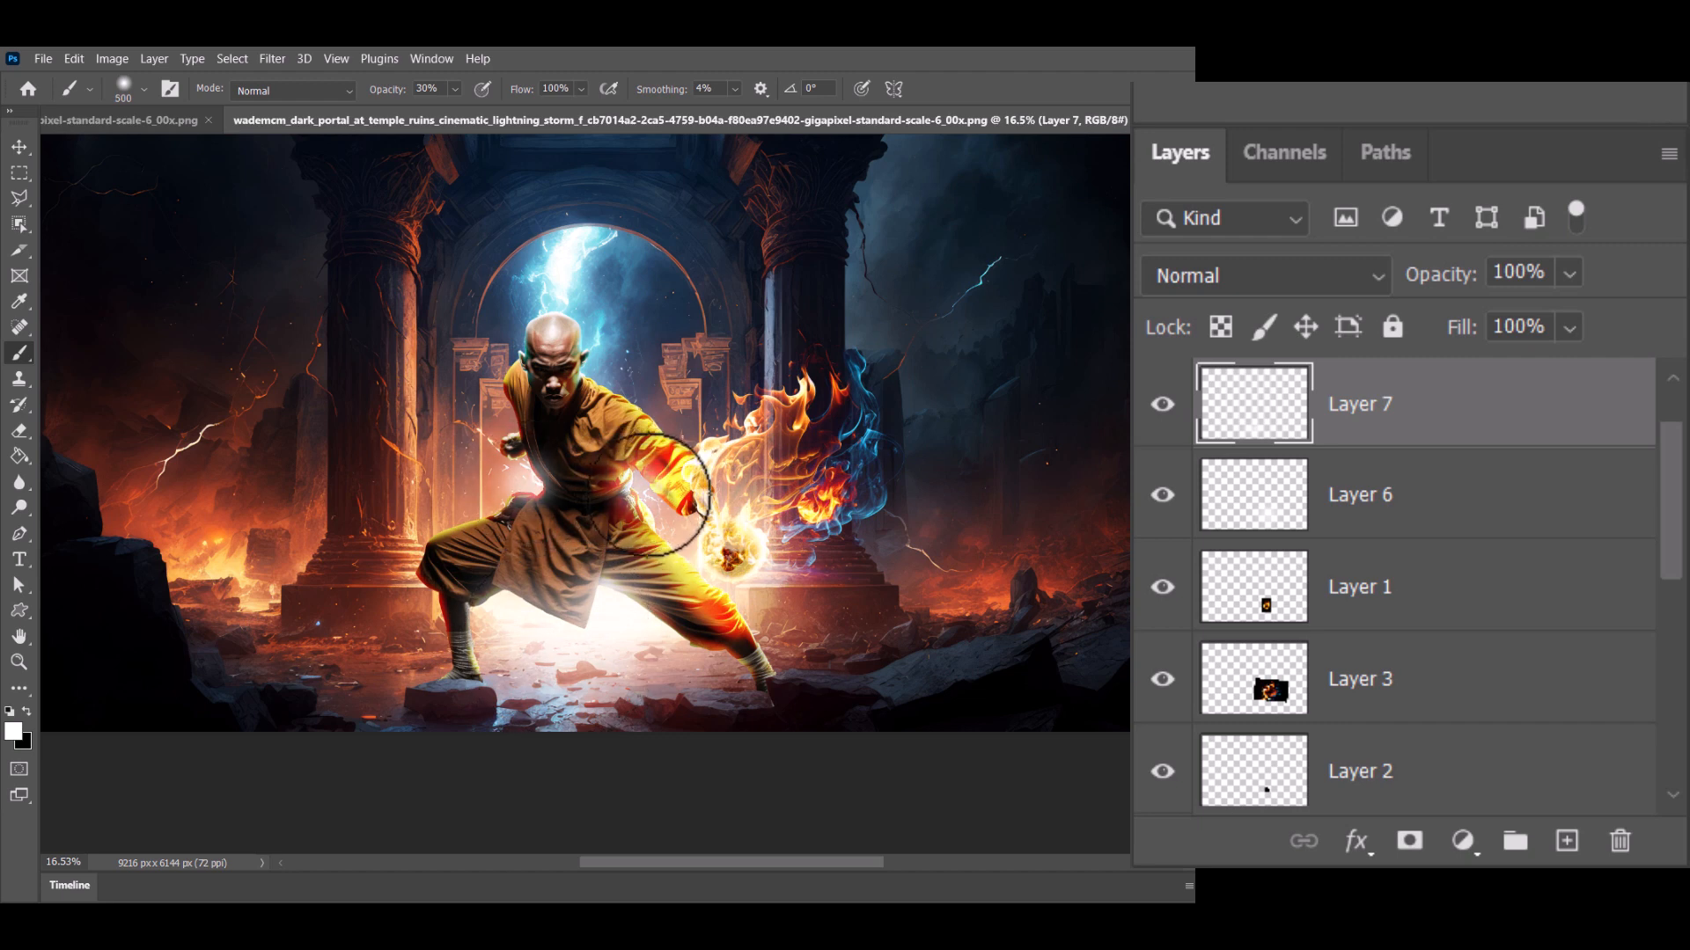
left_click(669, 528)
left_click(644, 506)
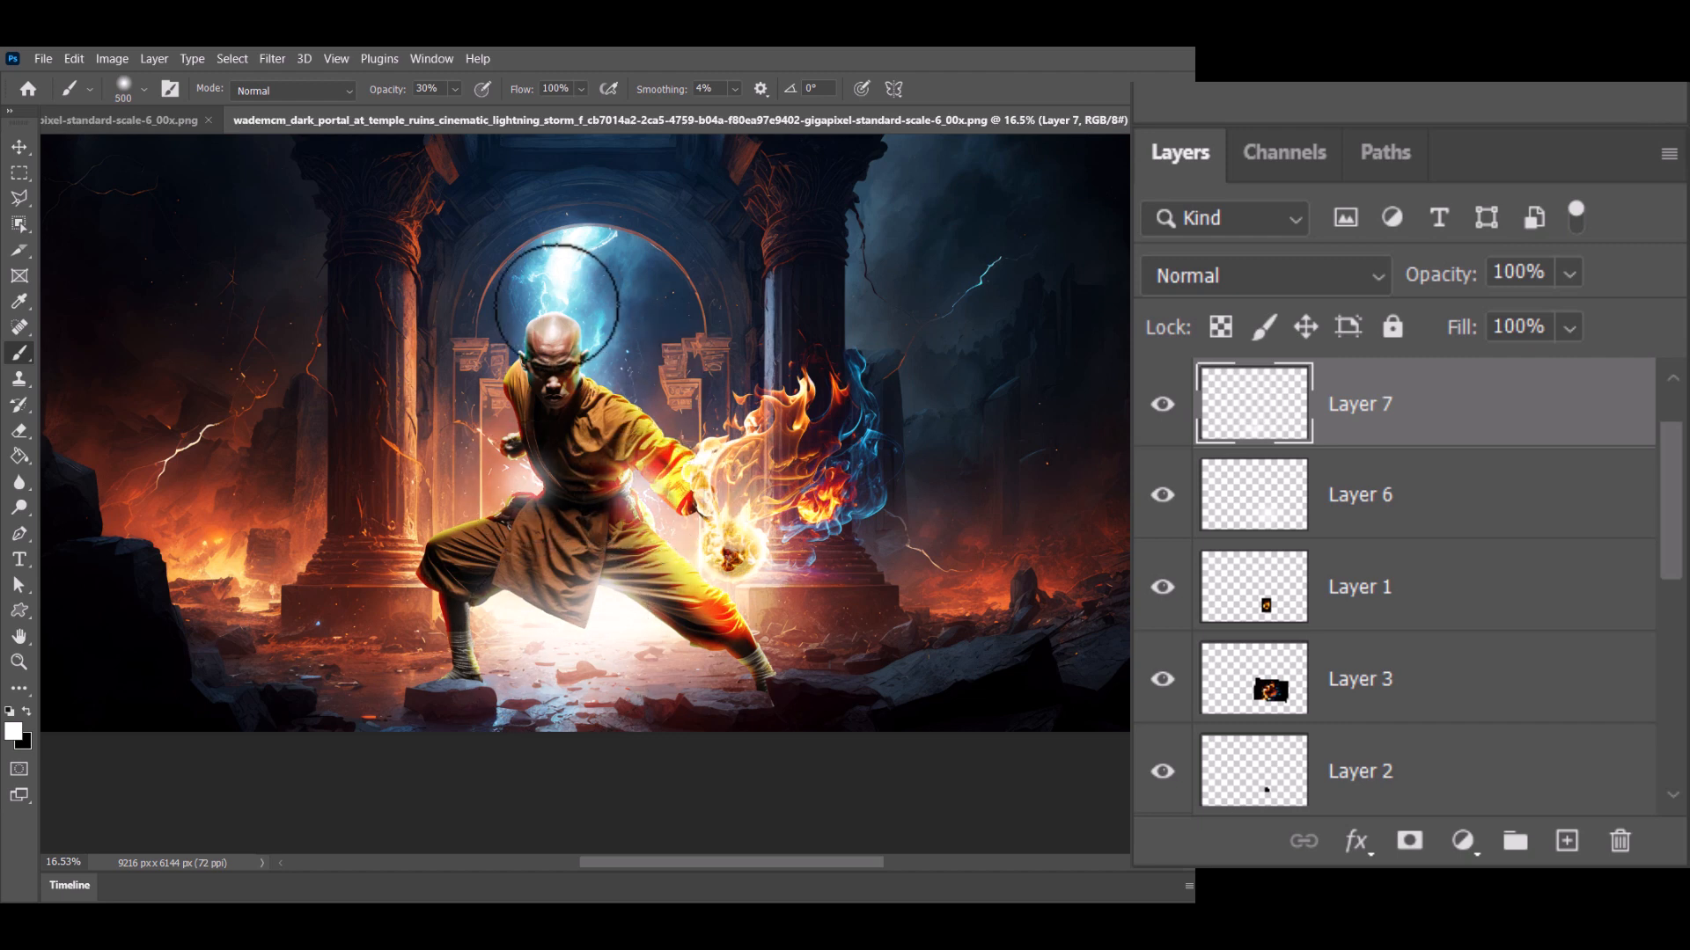
left_click(597, 367)
left_click(510, 357)
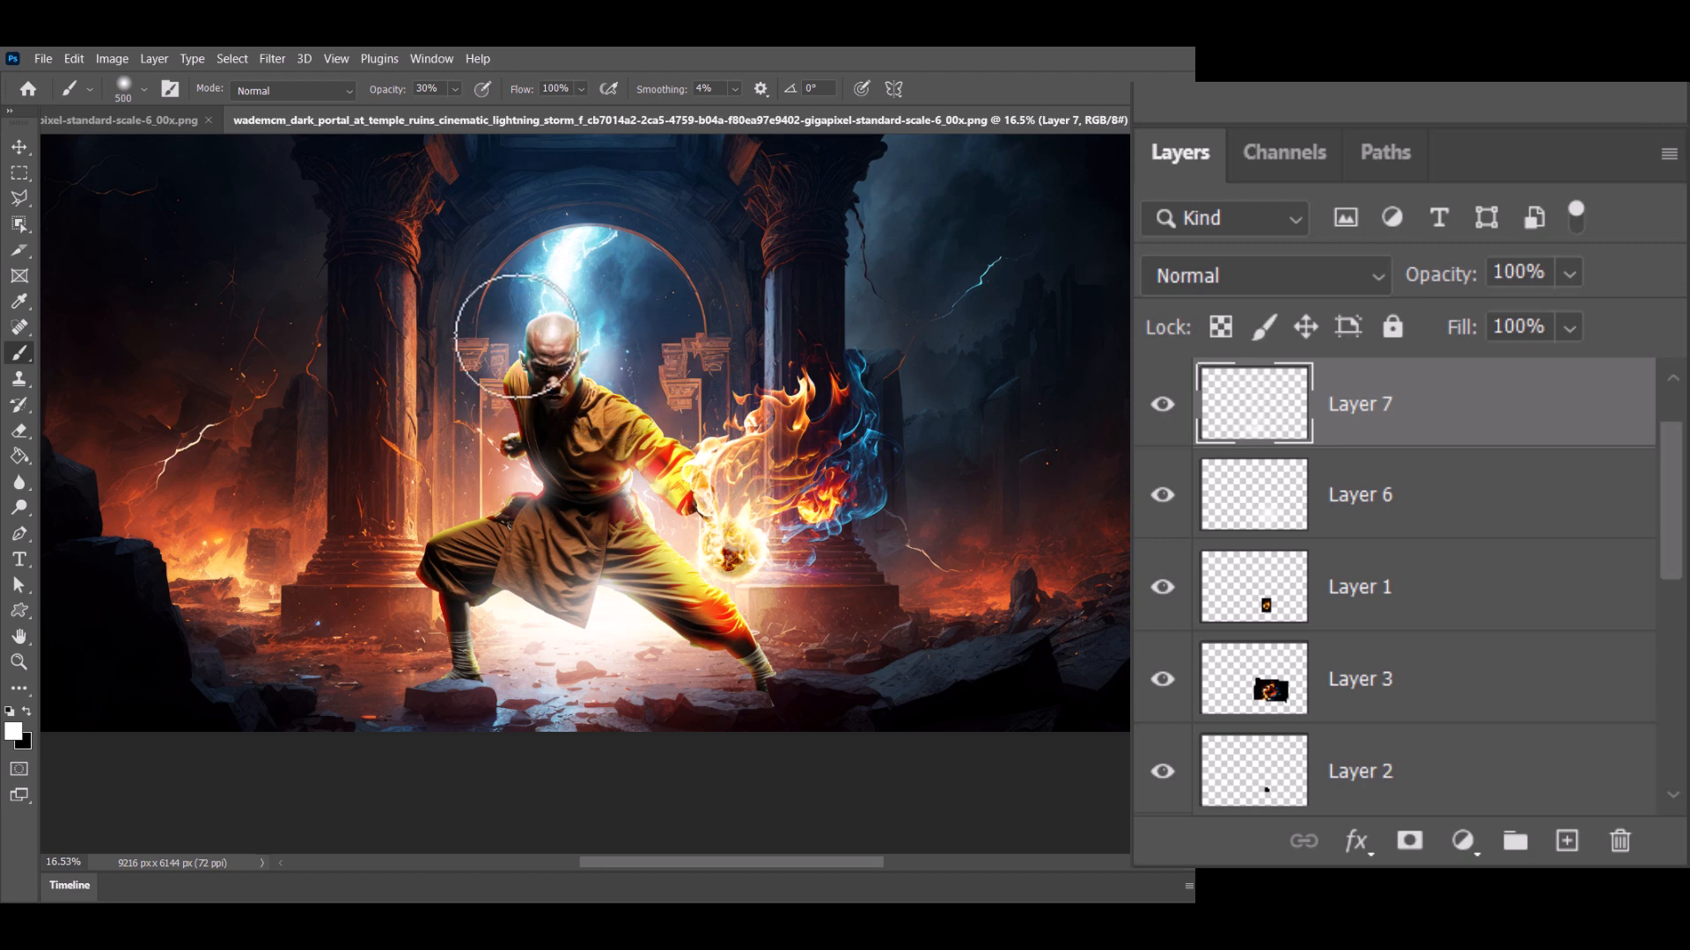
Step: Add more white glow dabs around the head and above the shoulder and outstretched arm, undoing the unwanted ones
left_click(521, 328)
left_click(540, 301)
left_click(620, 378)
key("ctrl+z")
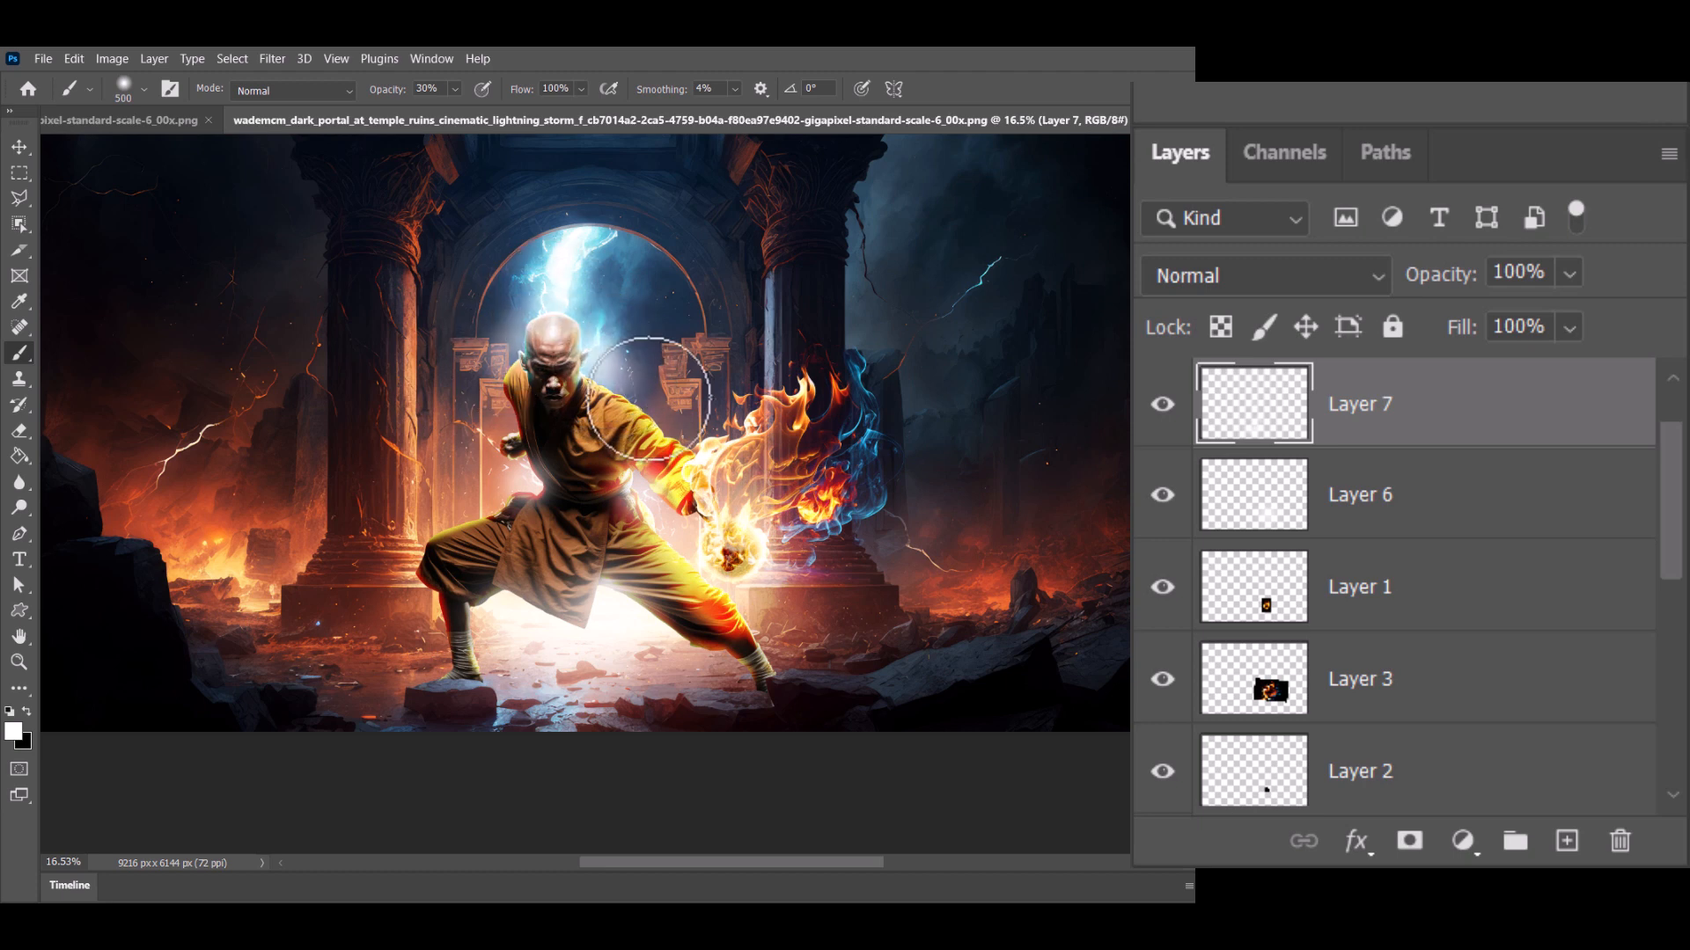
left_click(634, 391)
key("ctrl+z")
left_click(681, 417)
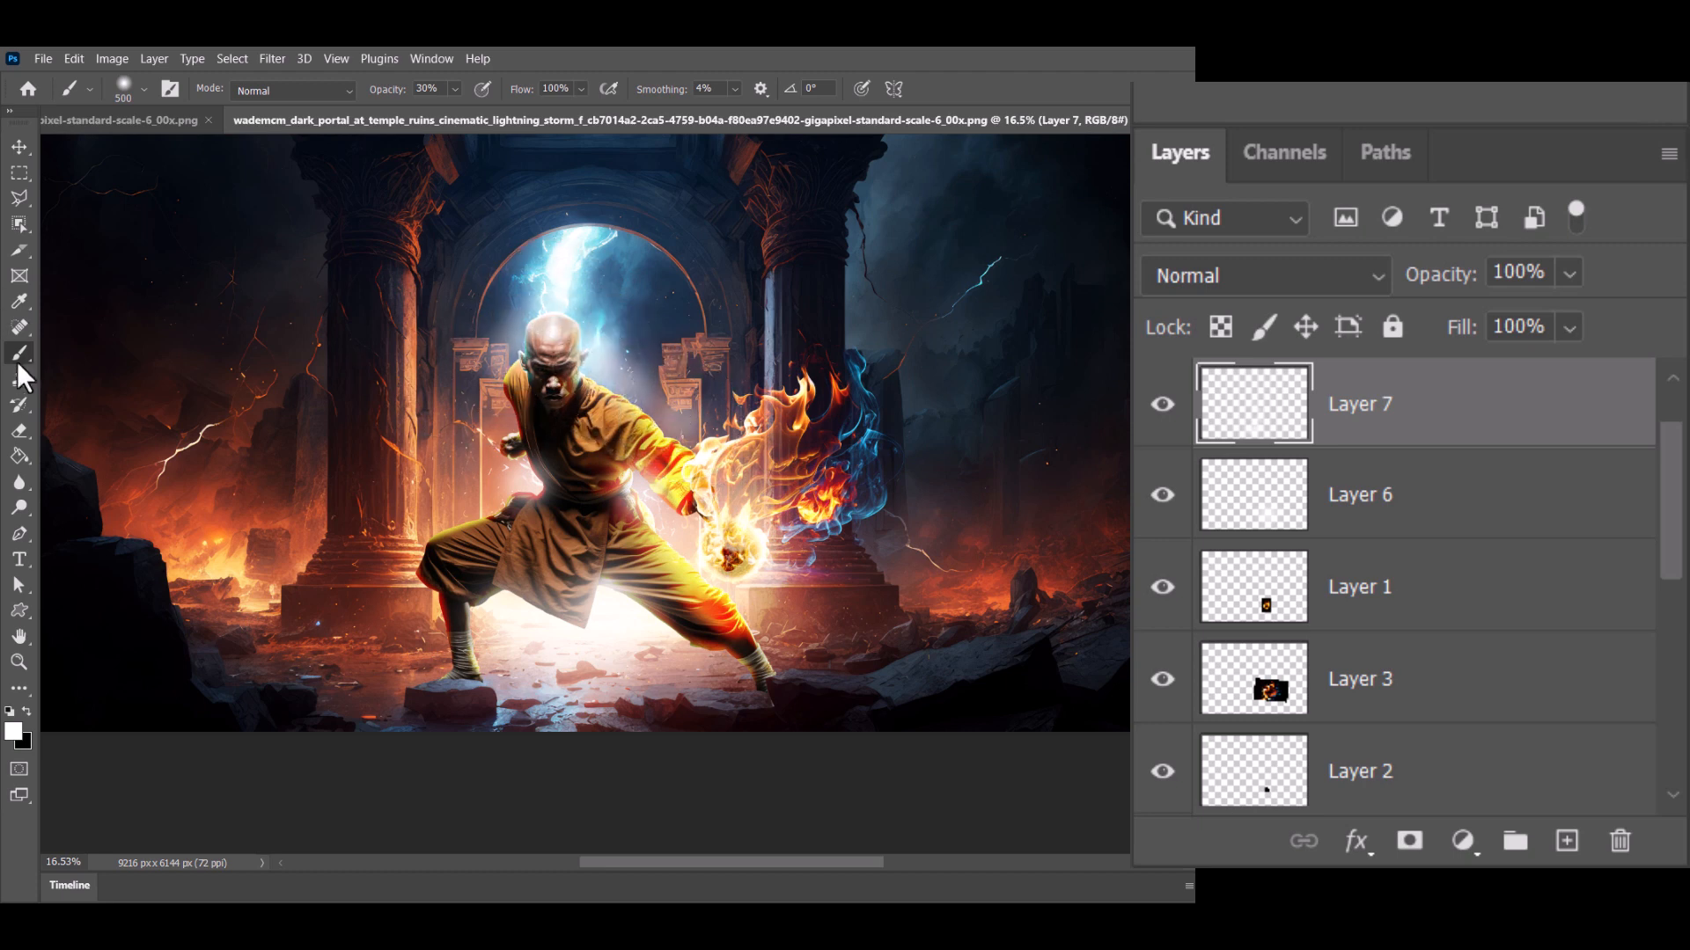
Step: Soften the white glow above the outstretched arm with a 900 px soft round Eraser and check the figure up close
left_click(21, 430)
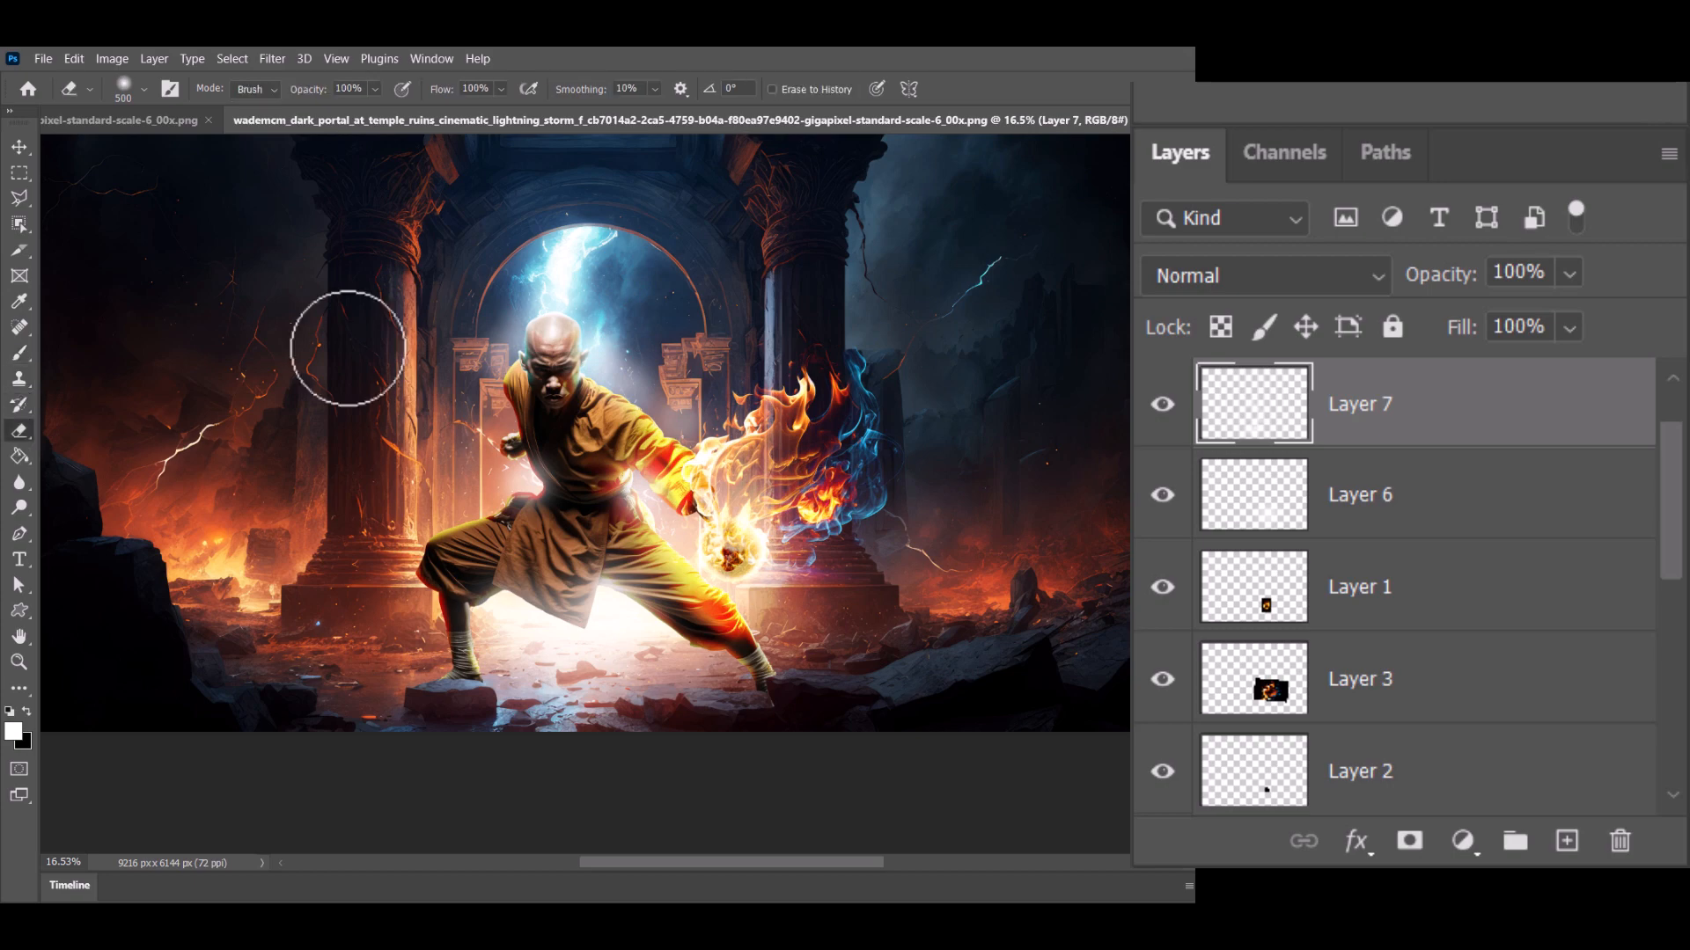
key("bracketright")
key("bracketright")
key("bracketright")
key("bracketright")
left_click(639, 350)
left_click(629, 333)
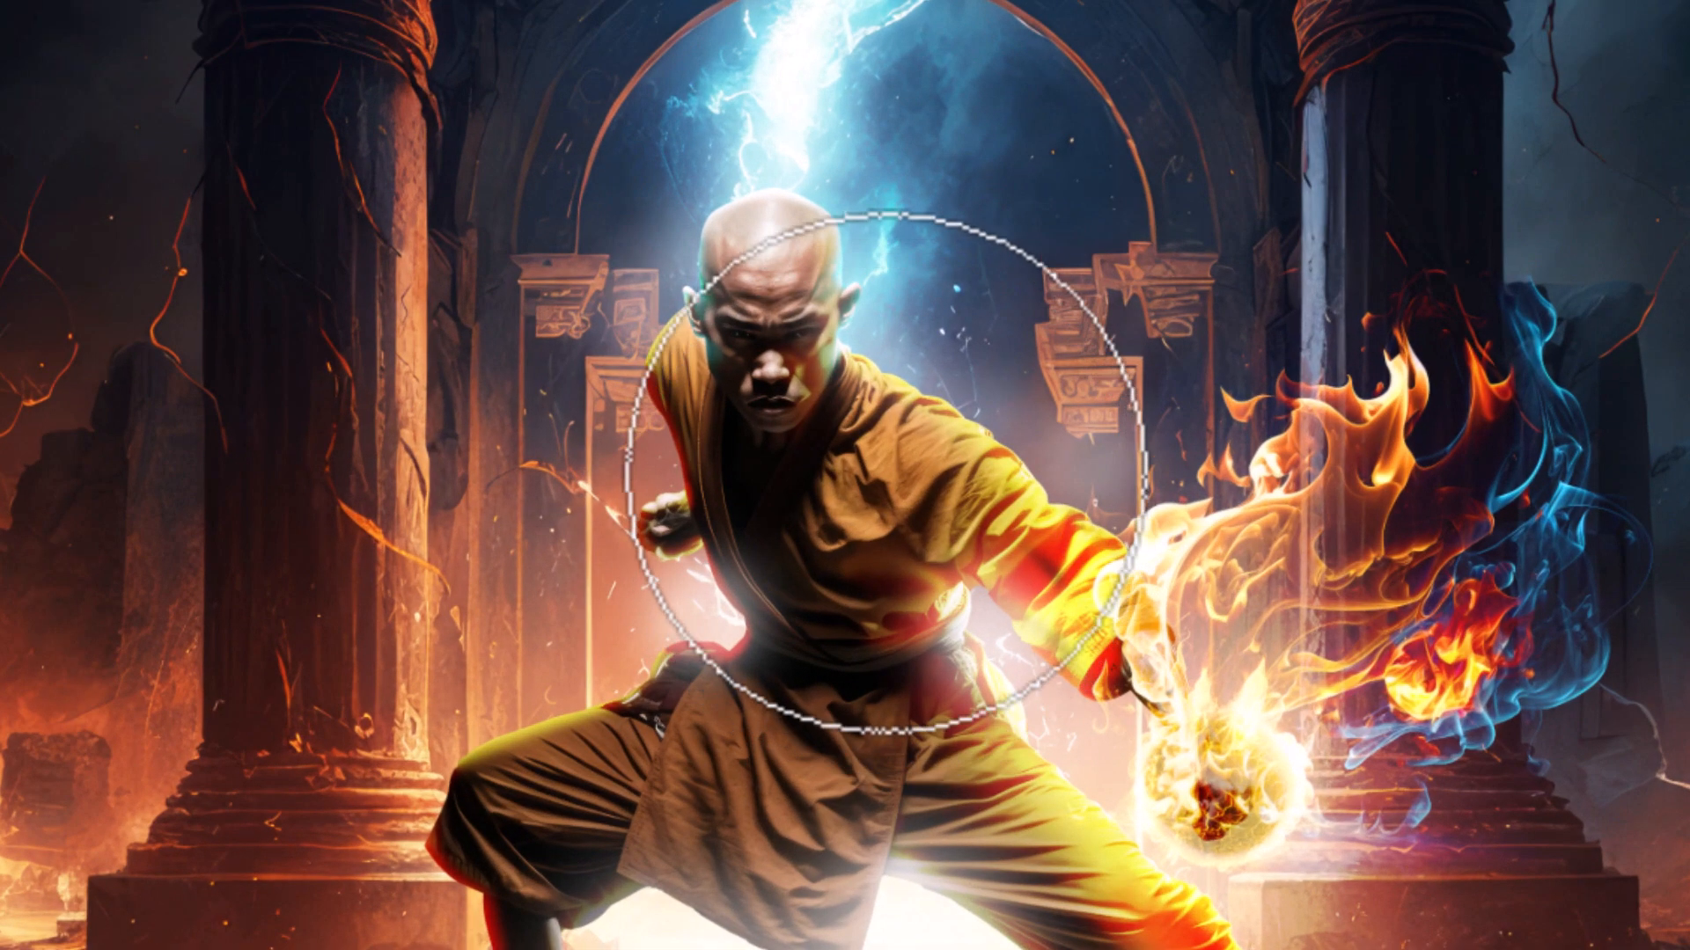
left_click_drag(908, 664, 932, 257)
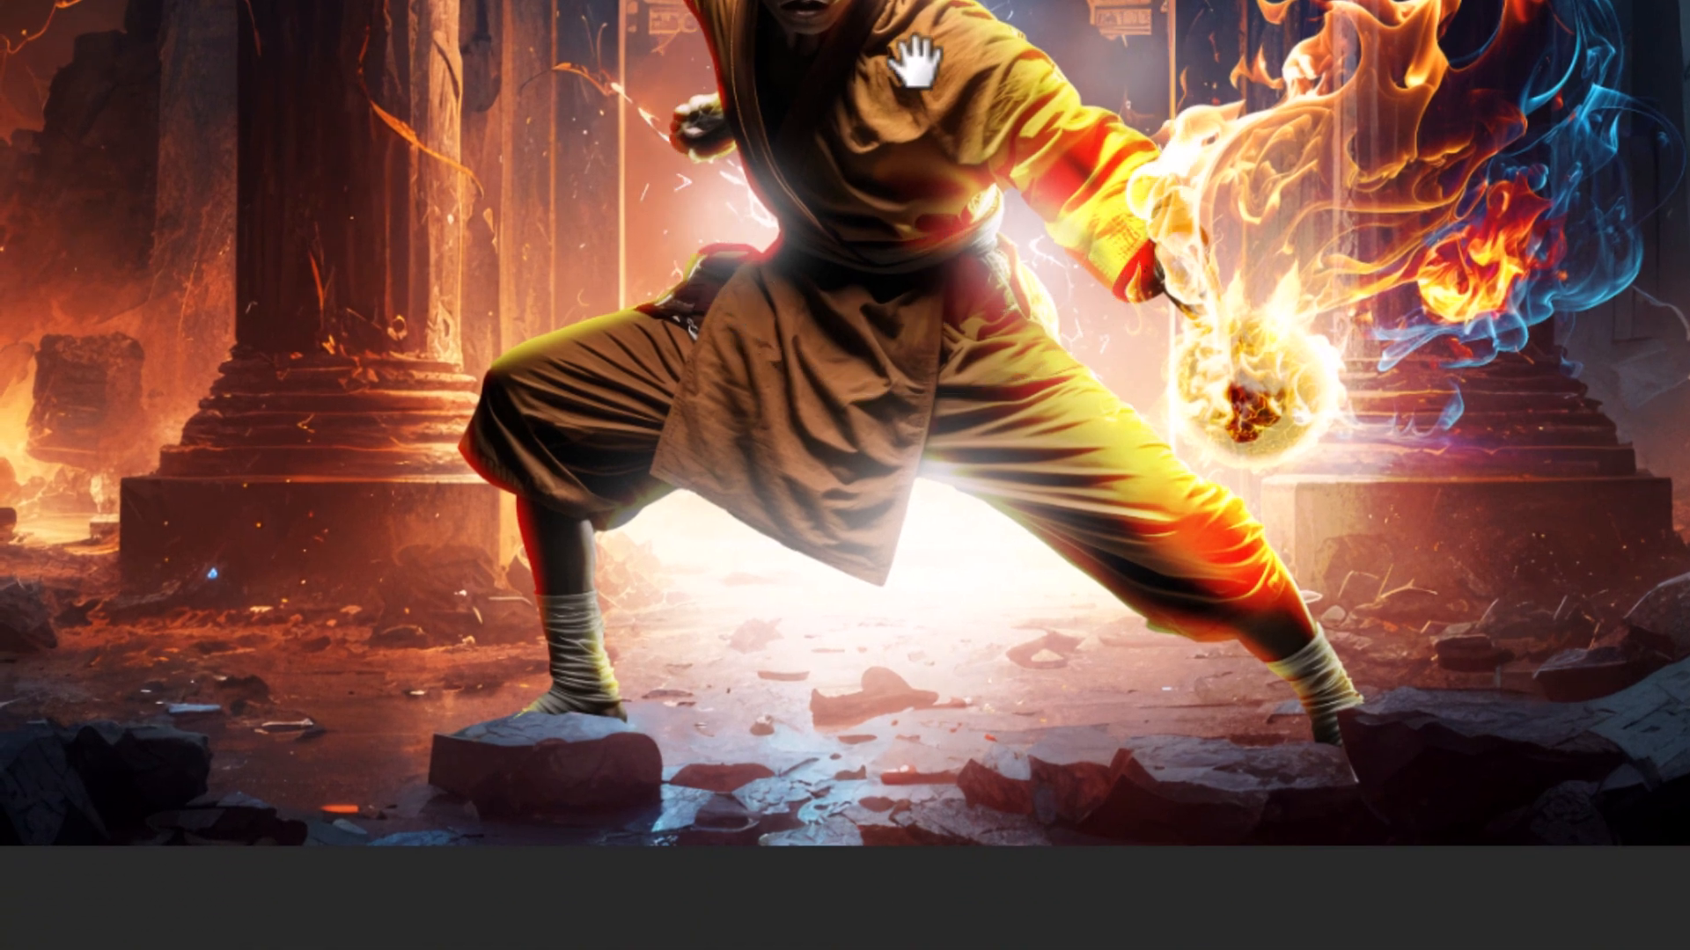
left_click_drag(911, 63, 876, 303)
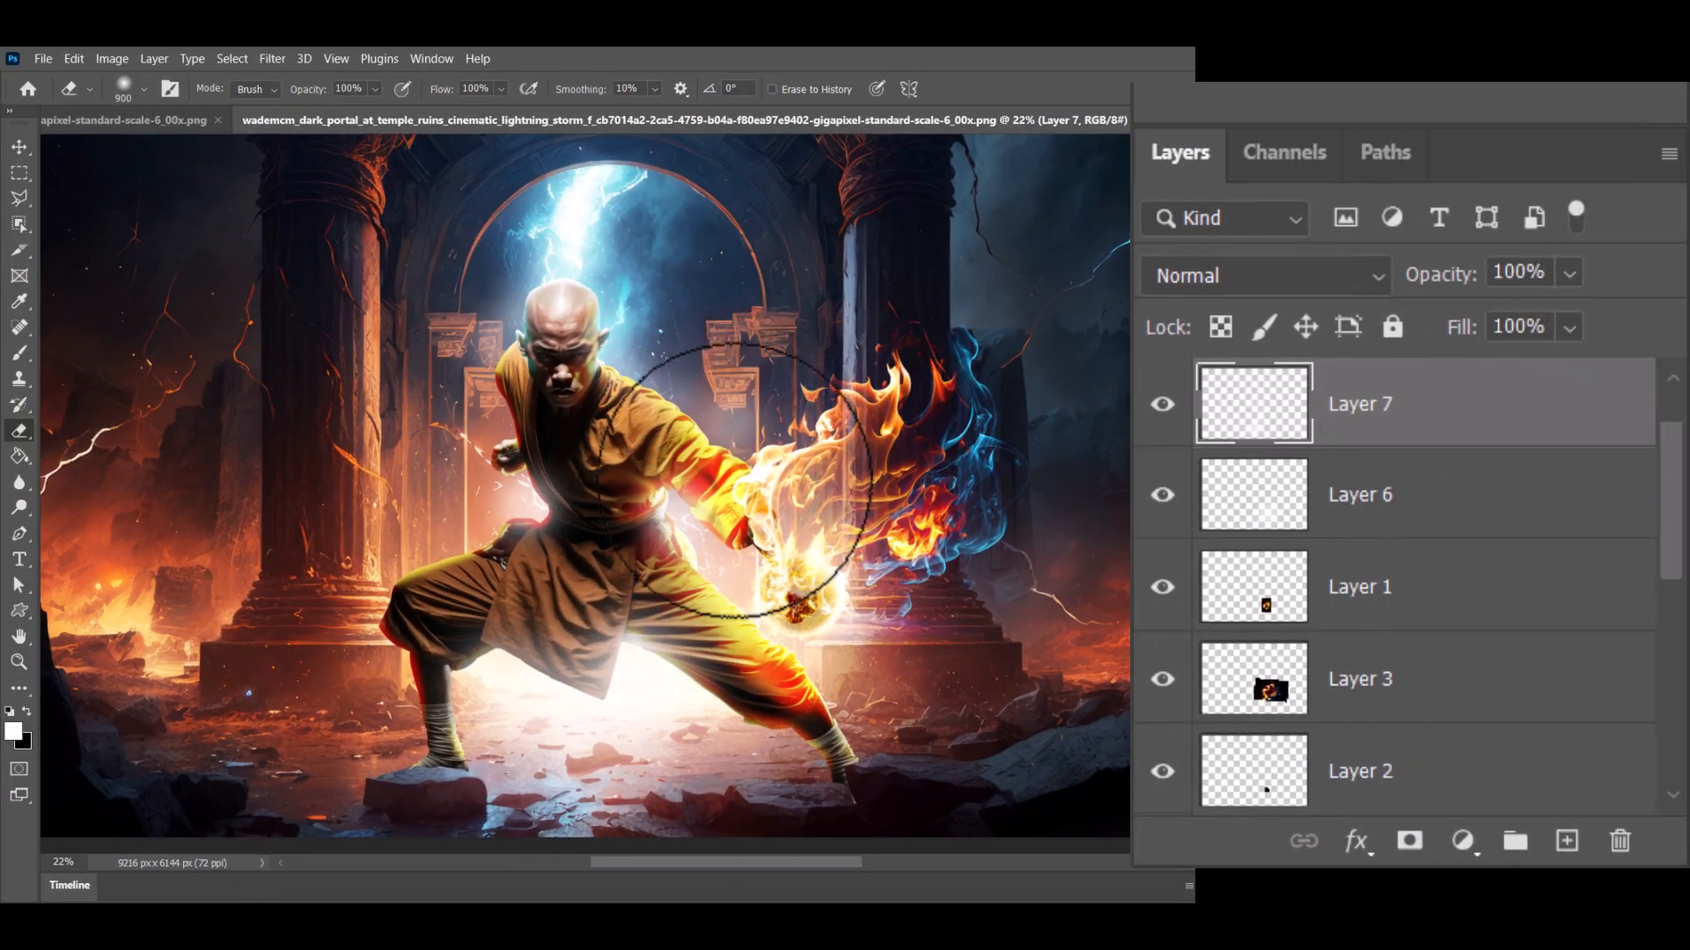
Step: Compare the image with and without Layer 5, then set that layer to Color Dodge with 72% Fill
scroll(1412, 669, "down", 4)
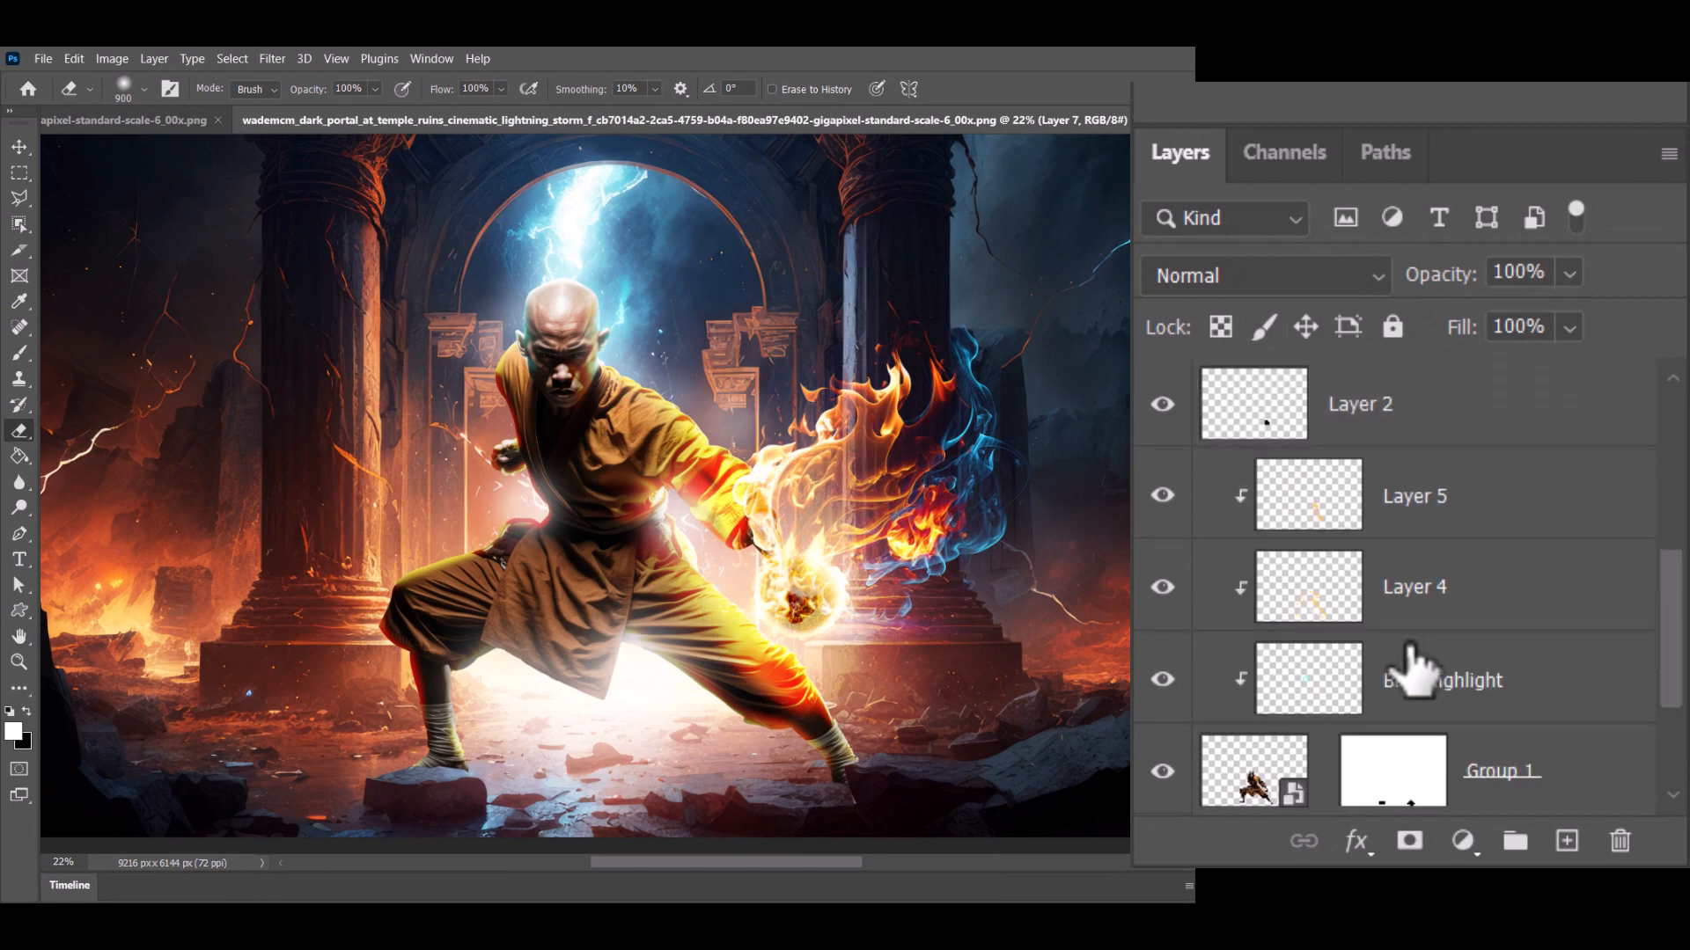
left_click(1161, 497)
left_click(1161, 497)
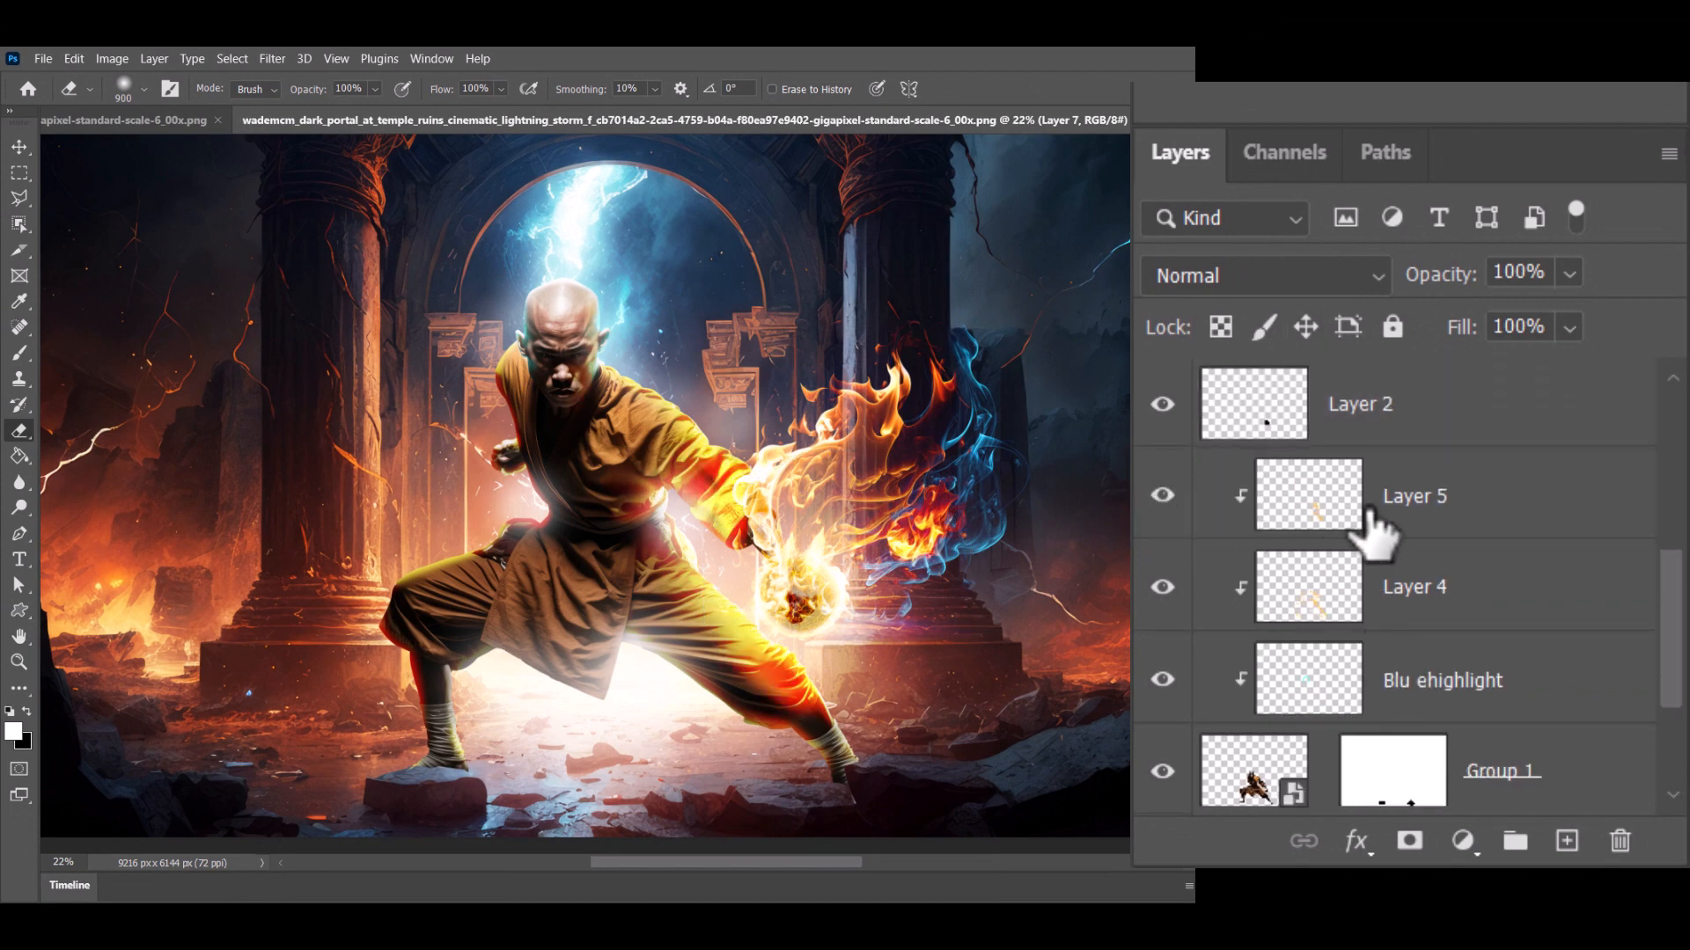
left_click(1376, 528)
key("alt+shift+d")
left_click_drag(1569, 327, 1562, 387)
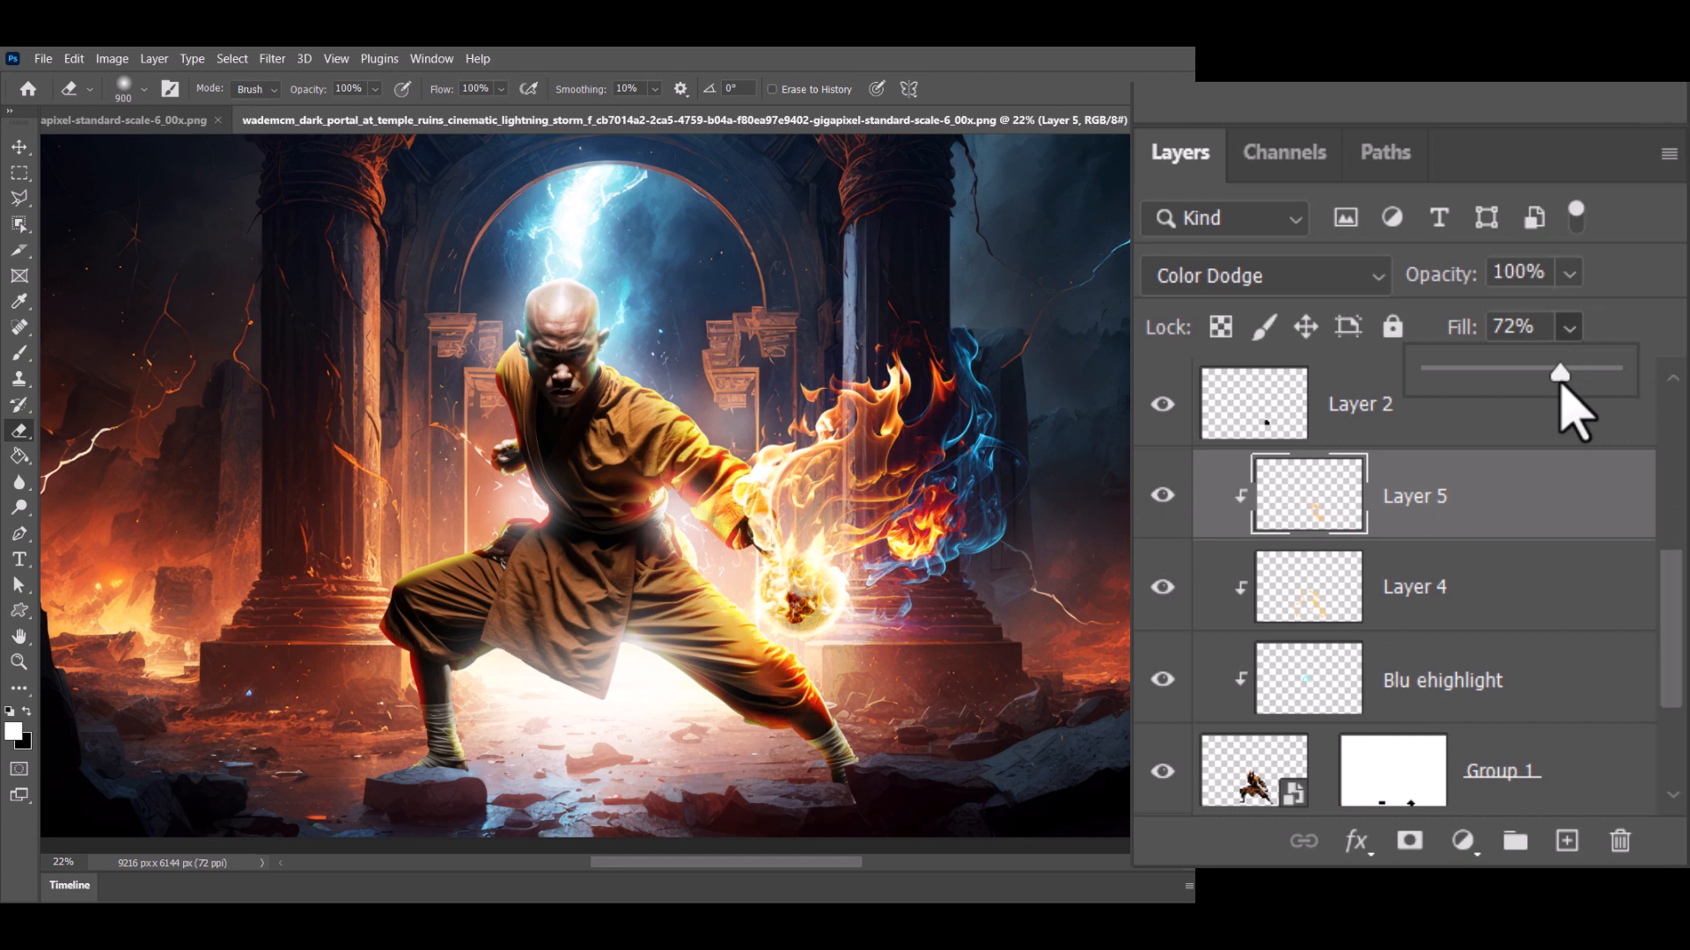
Step: Reduce the Fill of the orange rim light on Layer 4 to 87%
left_click(1469, 616)
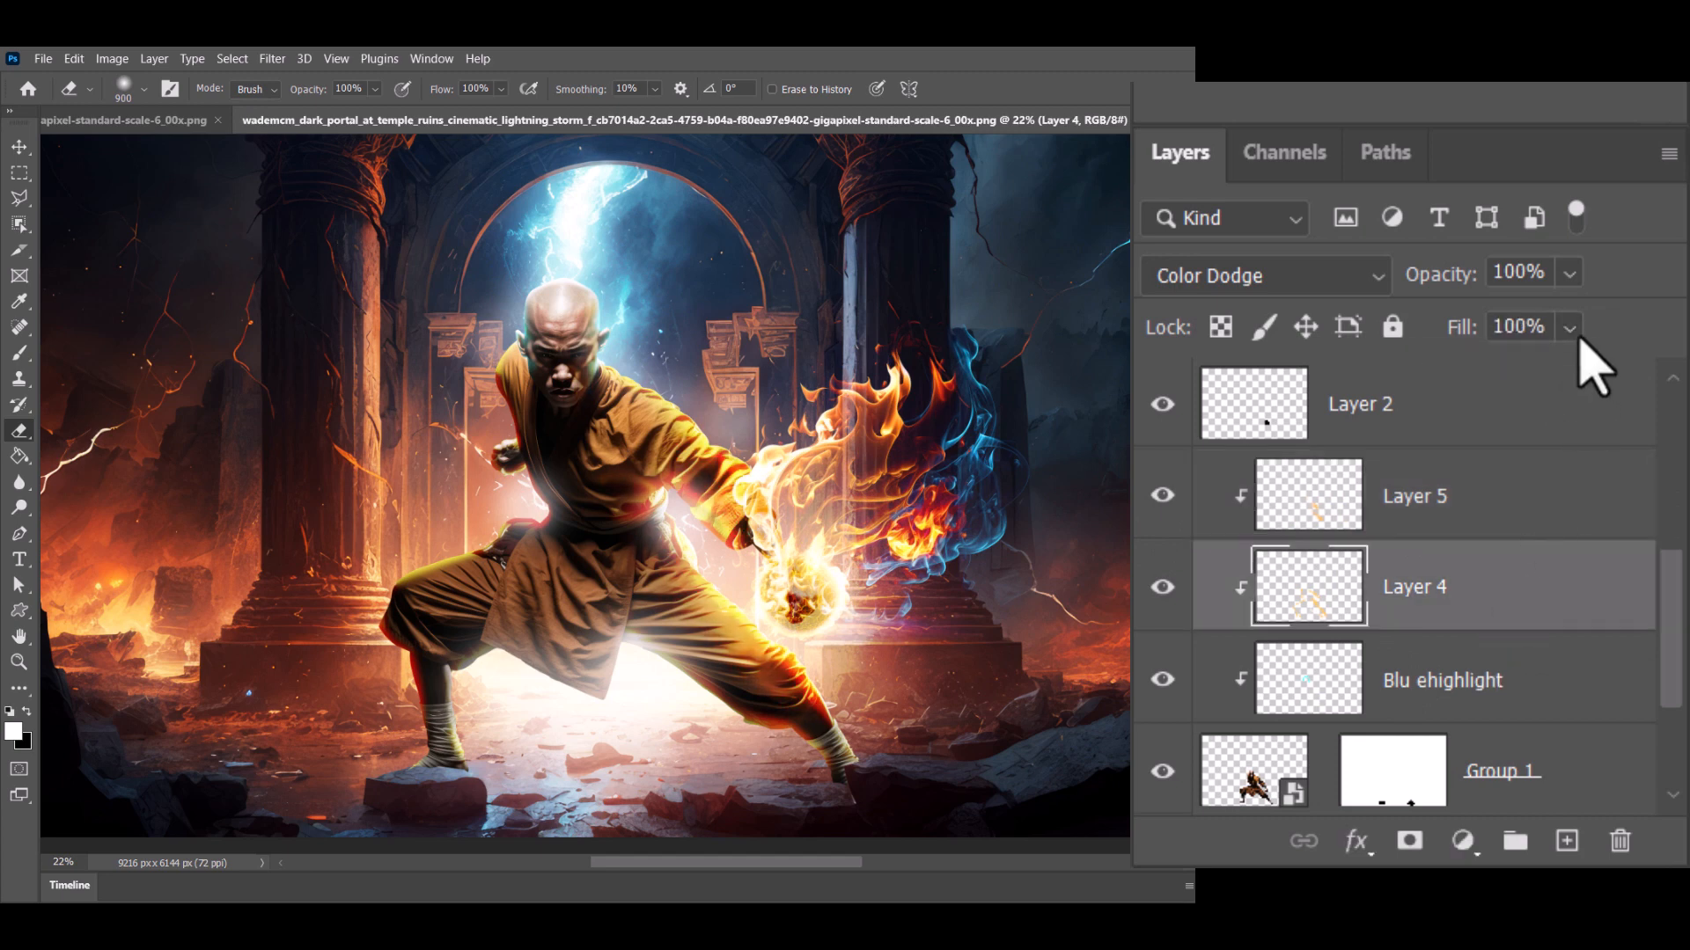
left_click(1569, 327)
left_click_drag(1607, 368, 1593, 374)
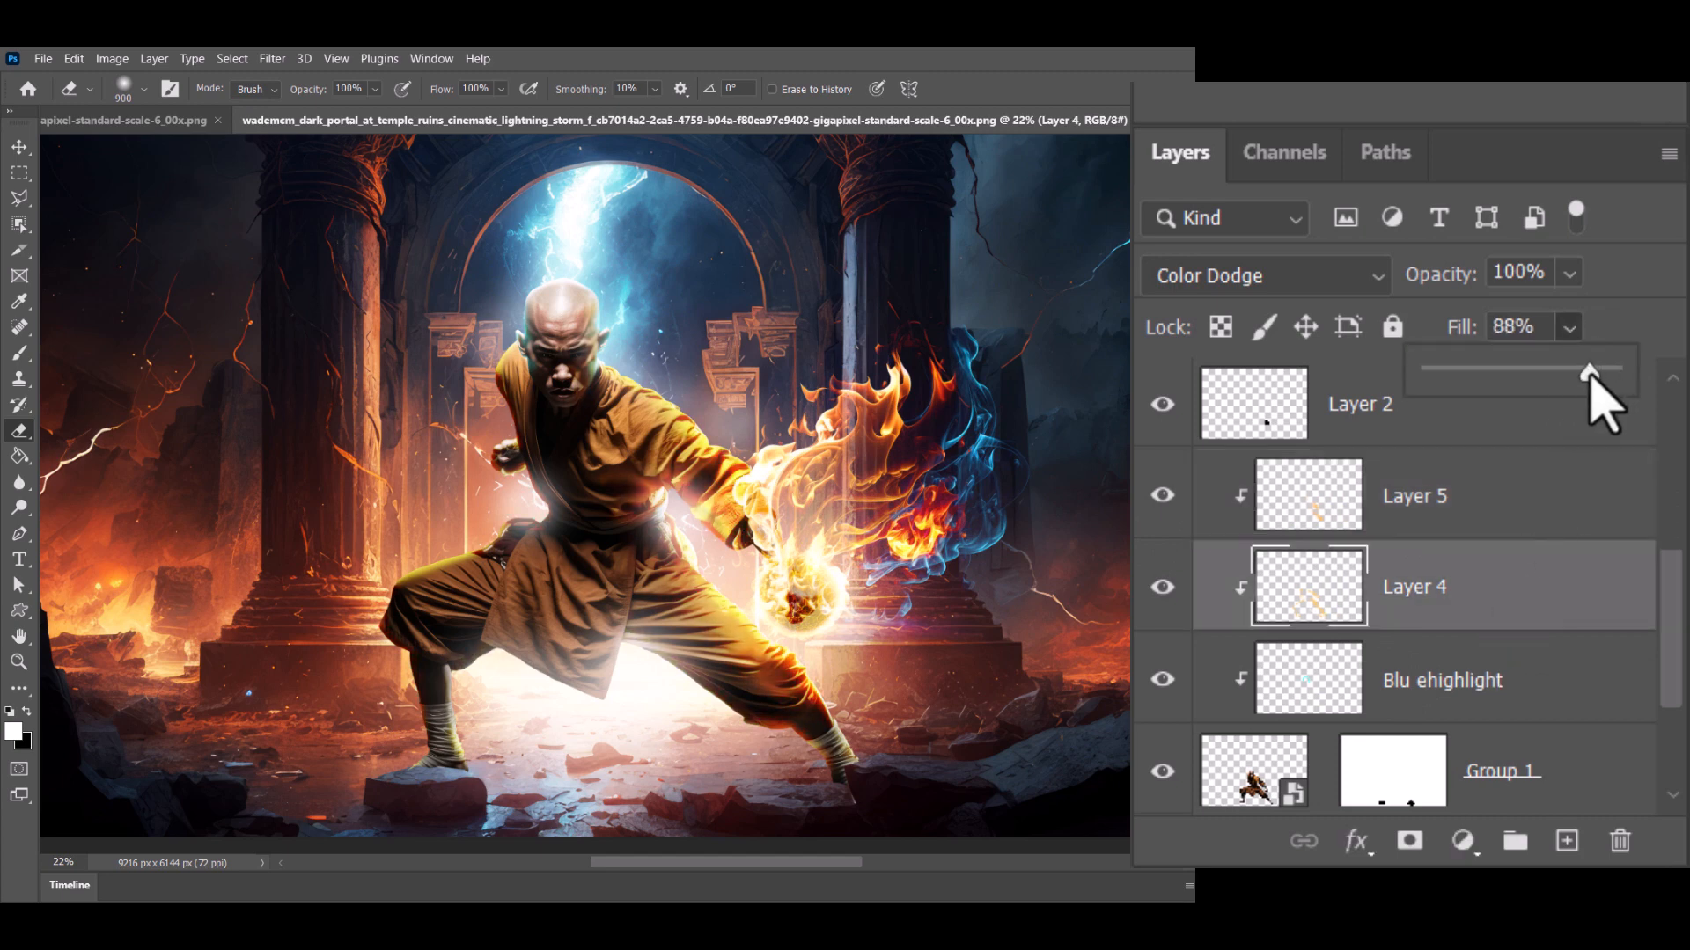
scroll(625, 482, "down", 1)
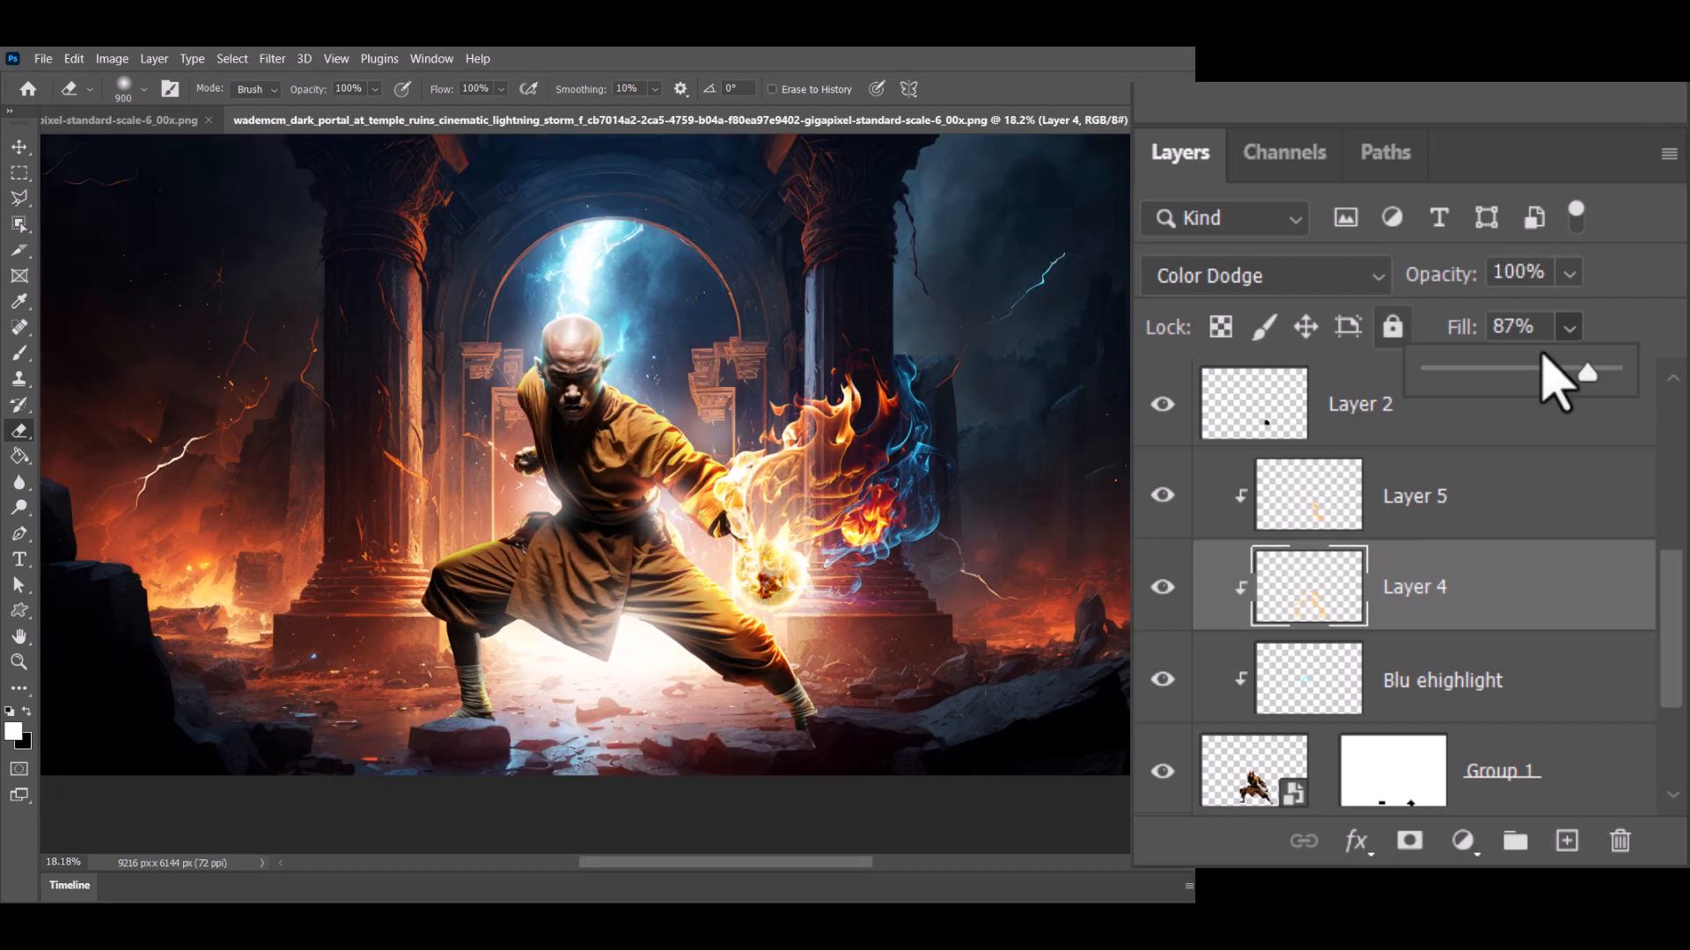
Step: Set the Fill of the blue highlight layer to 75% and inspect the rim lighting across the whole figure
left_click(1503, 688)
left_click_drag(1542, 374, 1566, 372)
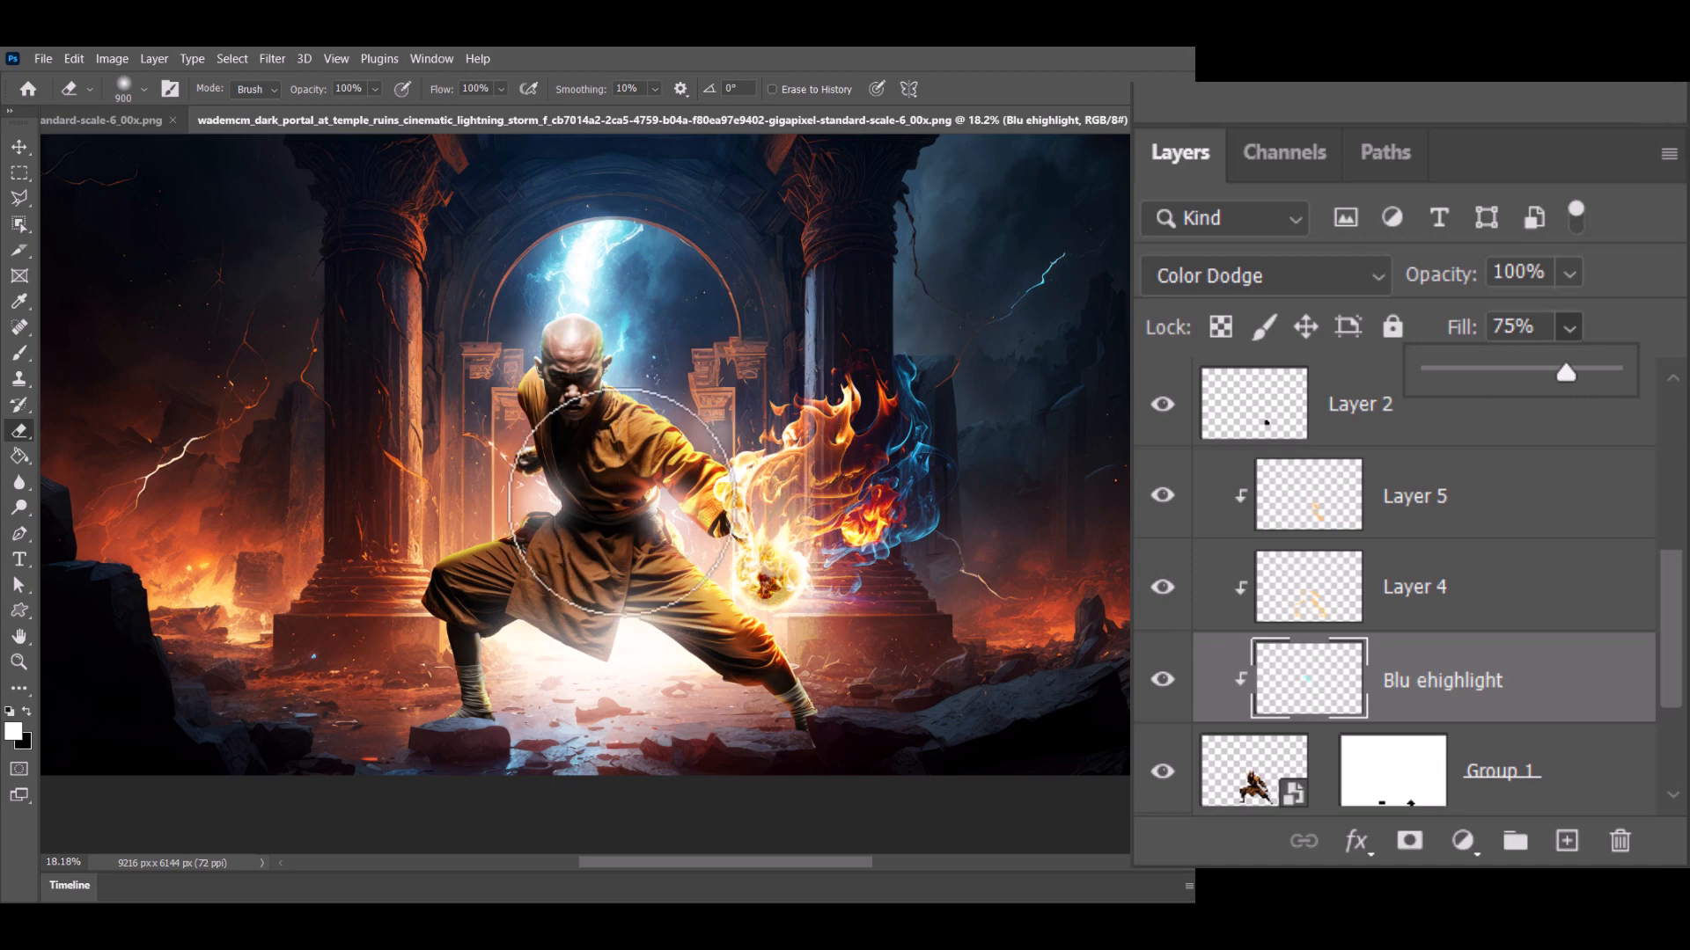
scroll(604, 494, "down", 4)
scroll(606, 598, "up", 4)
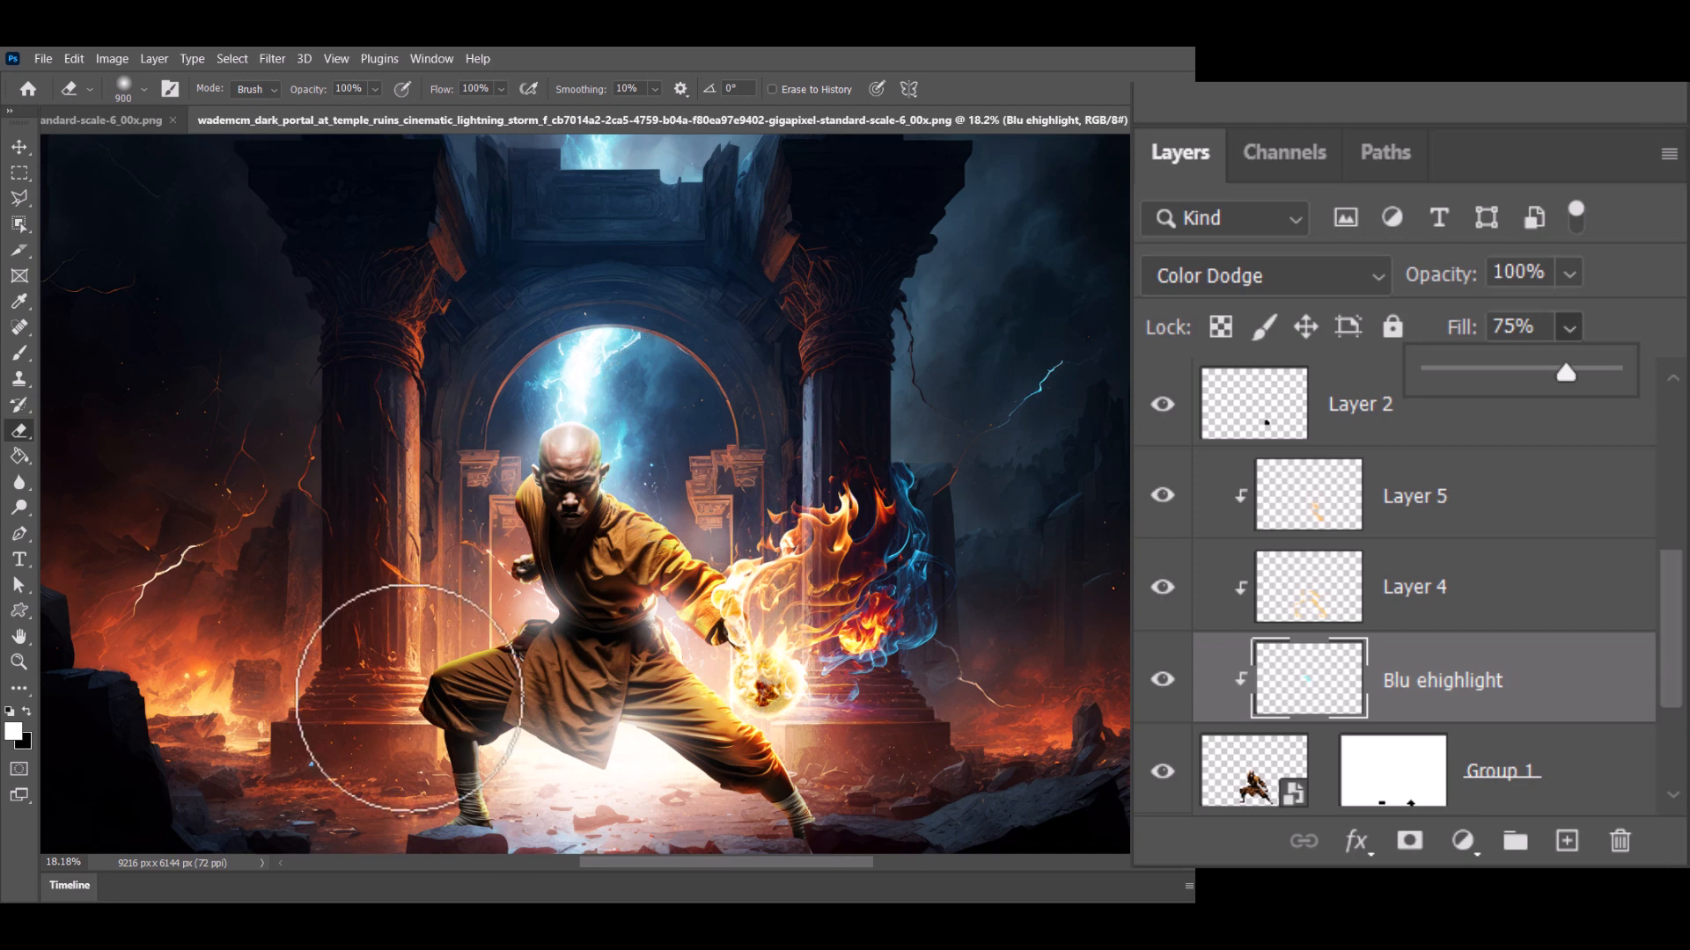
key("ctrl+space")
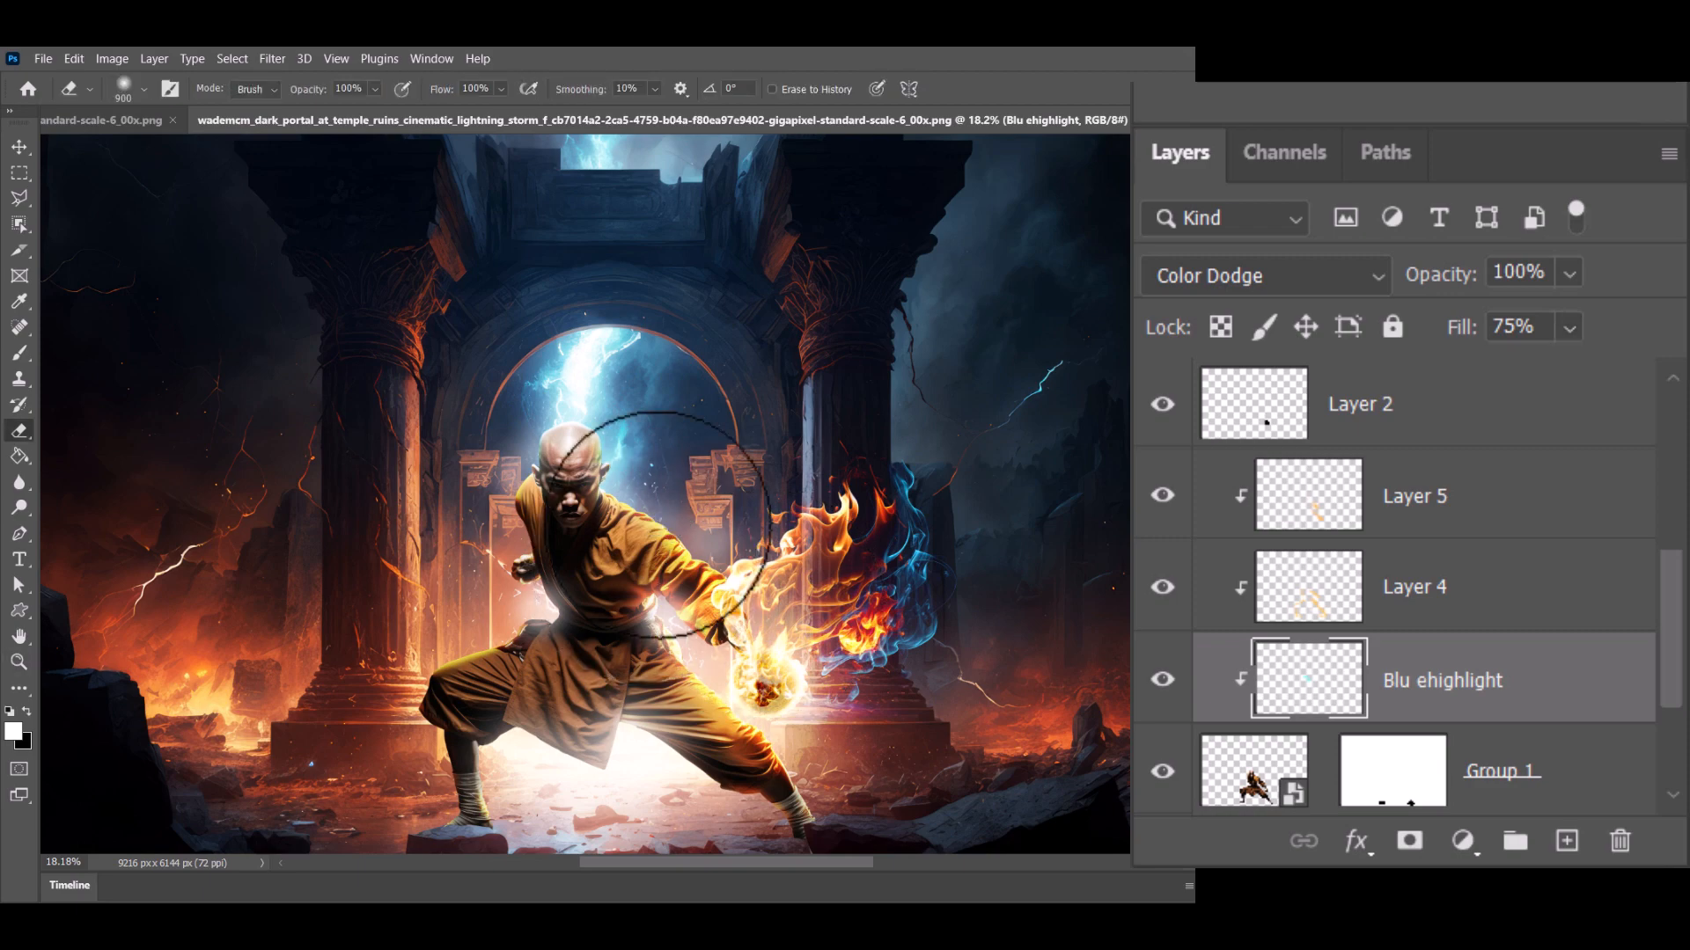
key("ctrl+space")
left_click(678, 511, "ctrl")
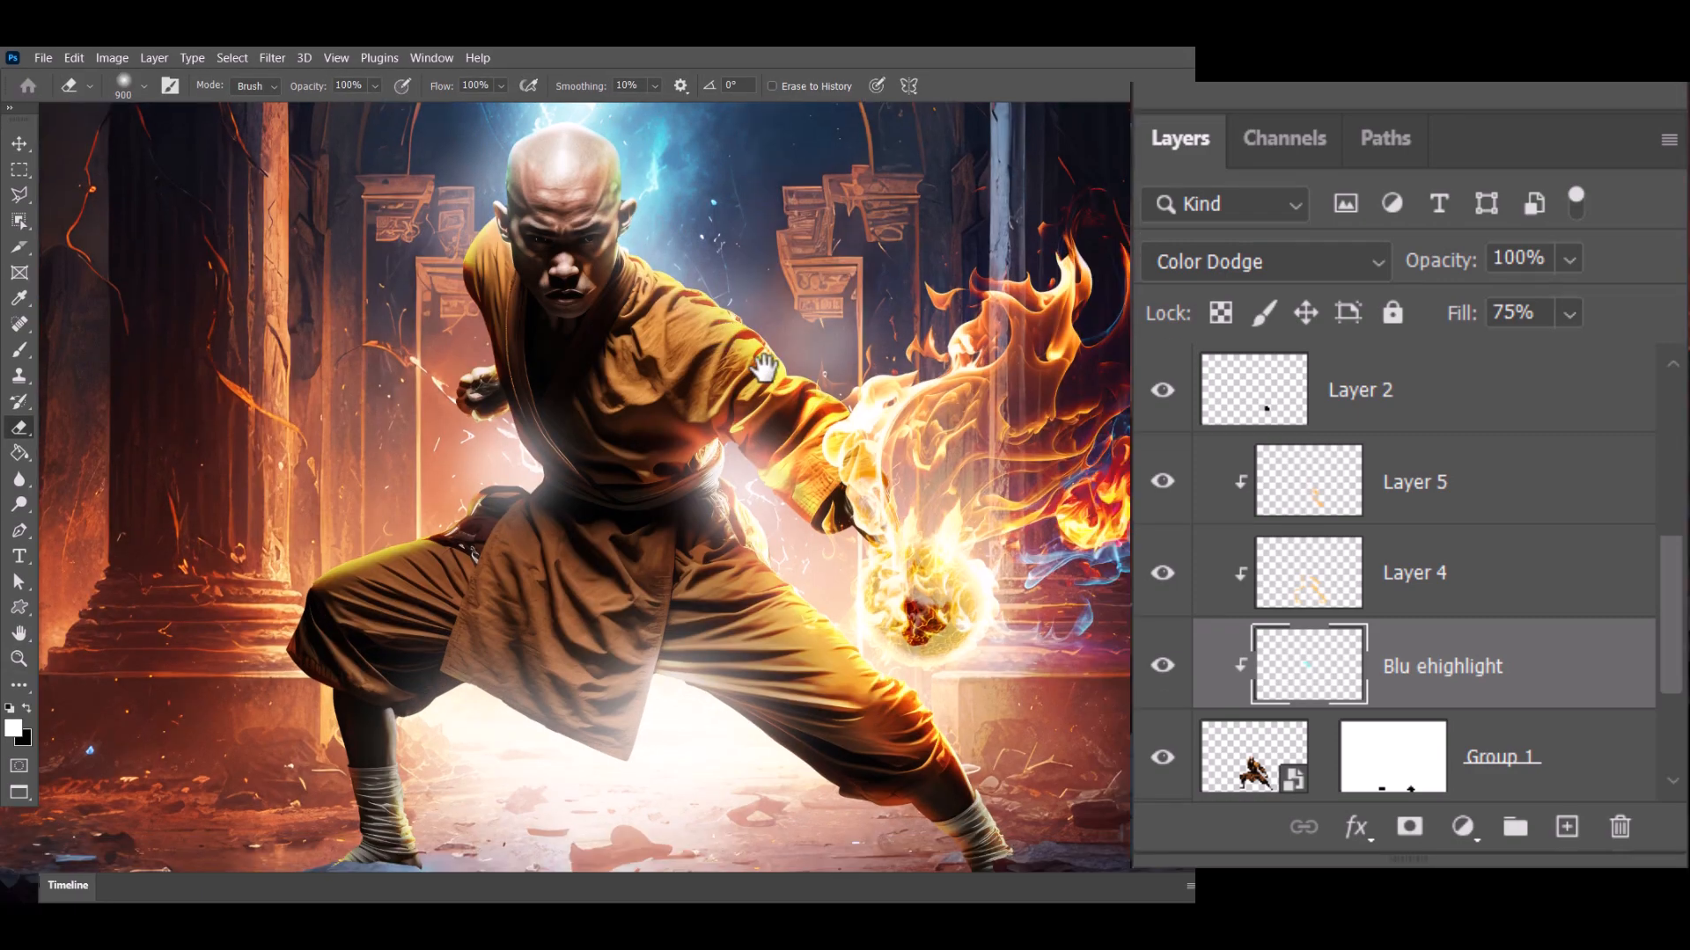
scroll(884, 361, "down", 2)
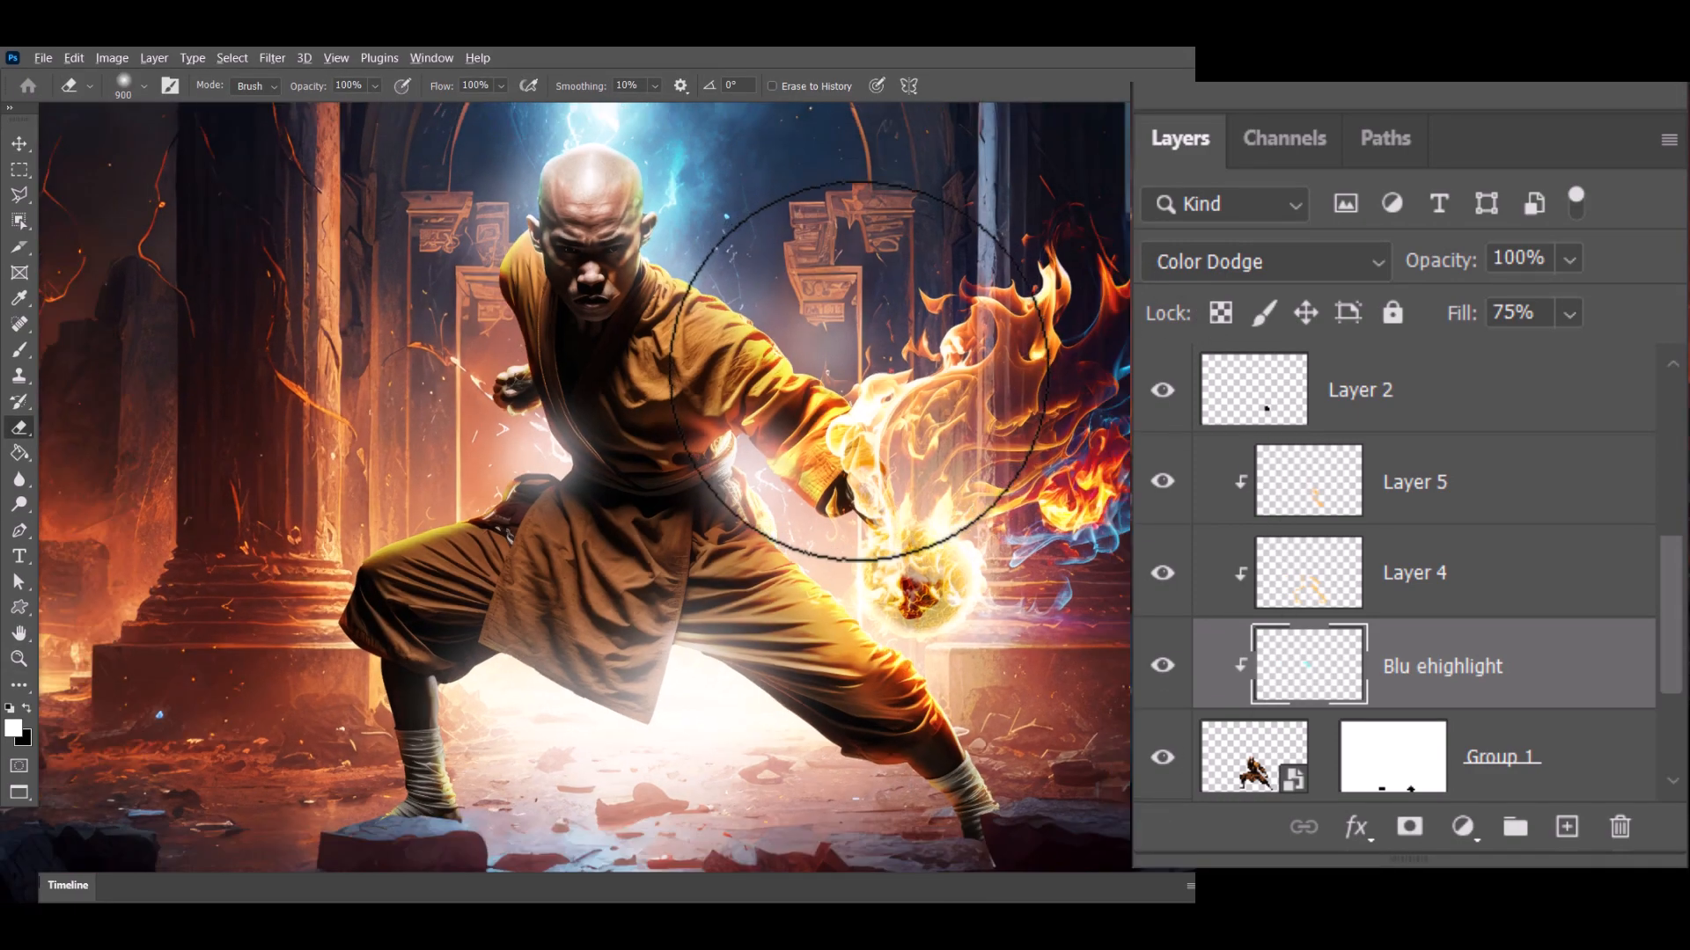
Step: Add a Color Lookup adjustment layer directly above Layer 7
scroll(1509, 467, "up", 5)
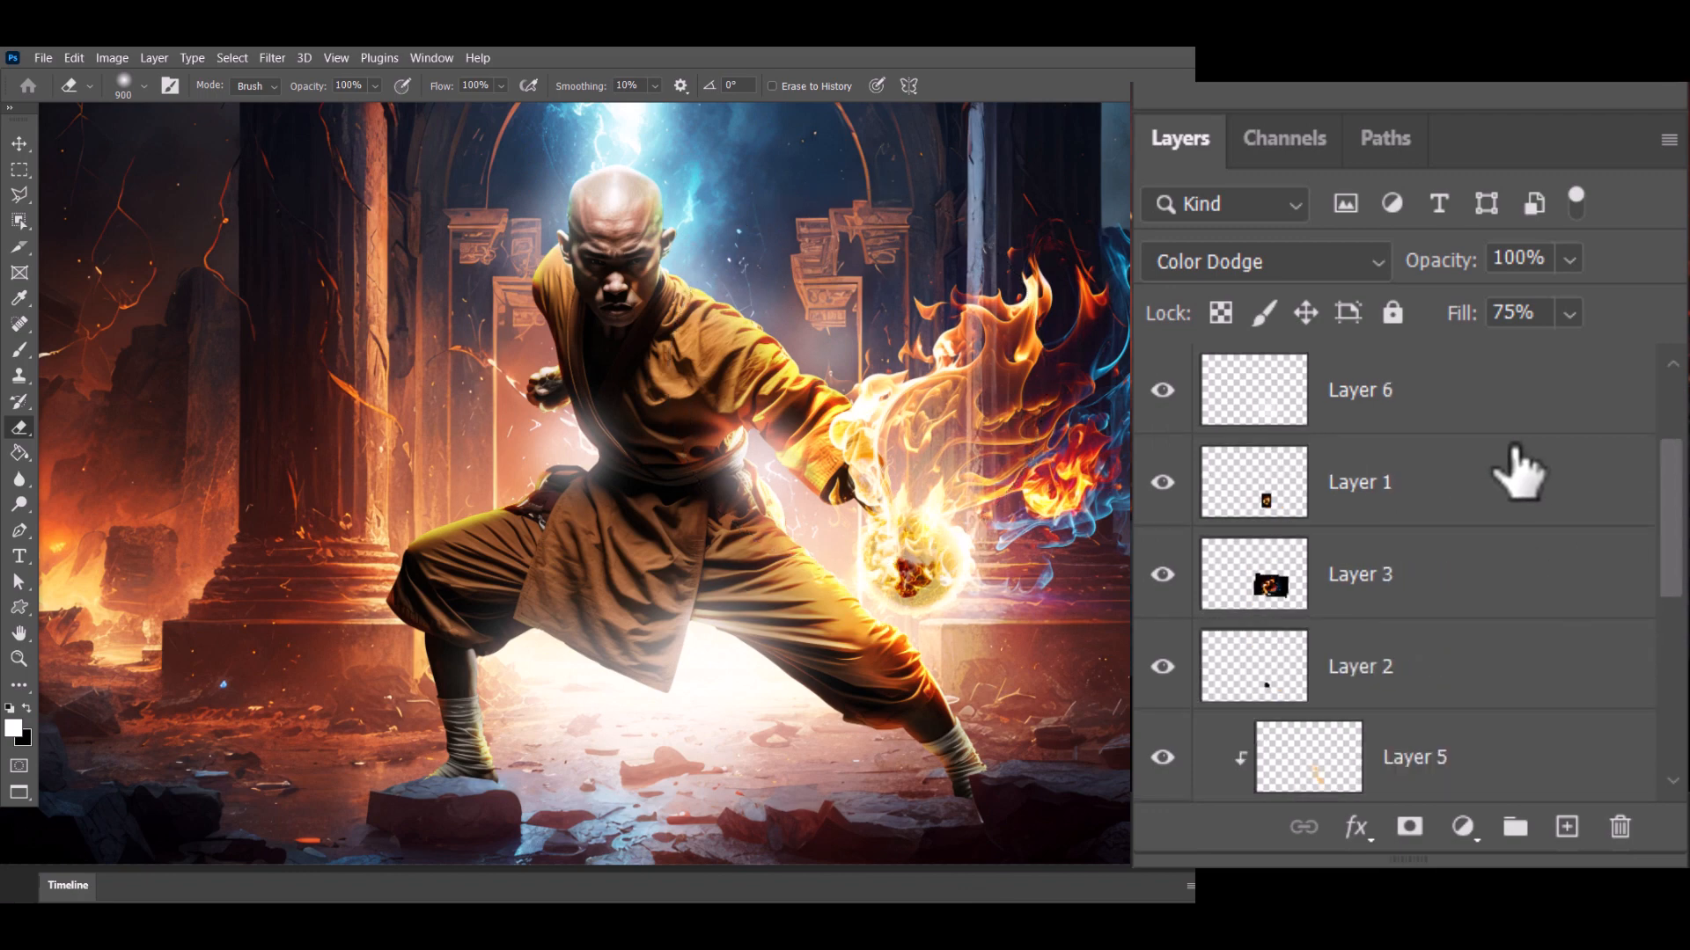
left_click(1512, 504)
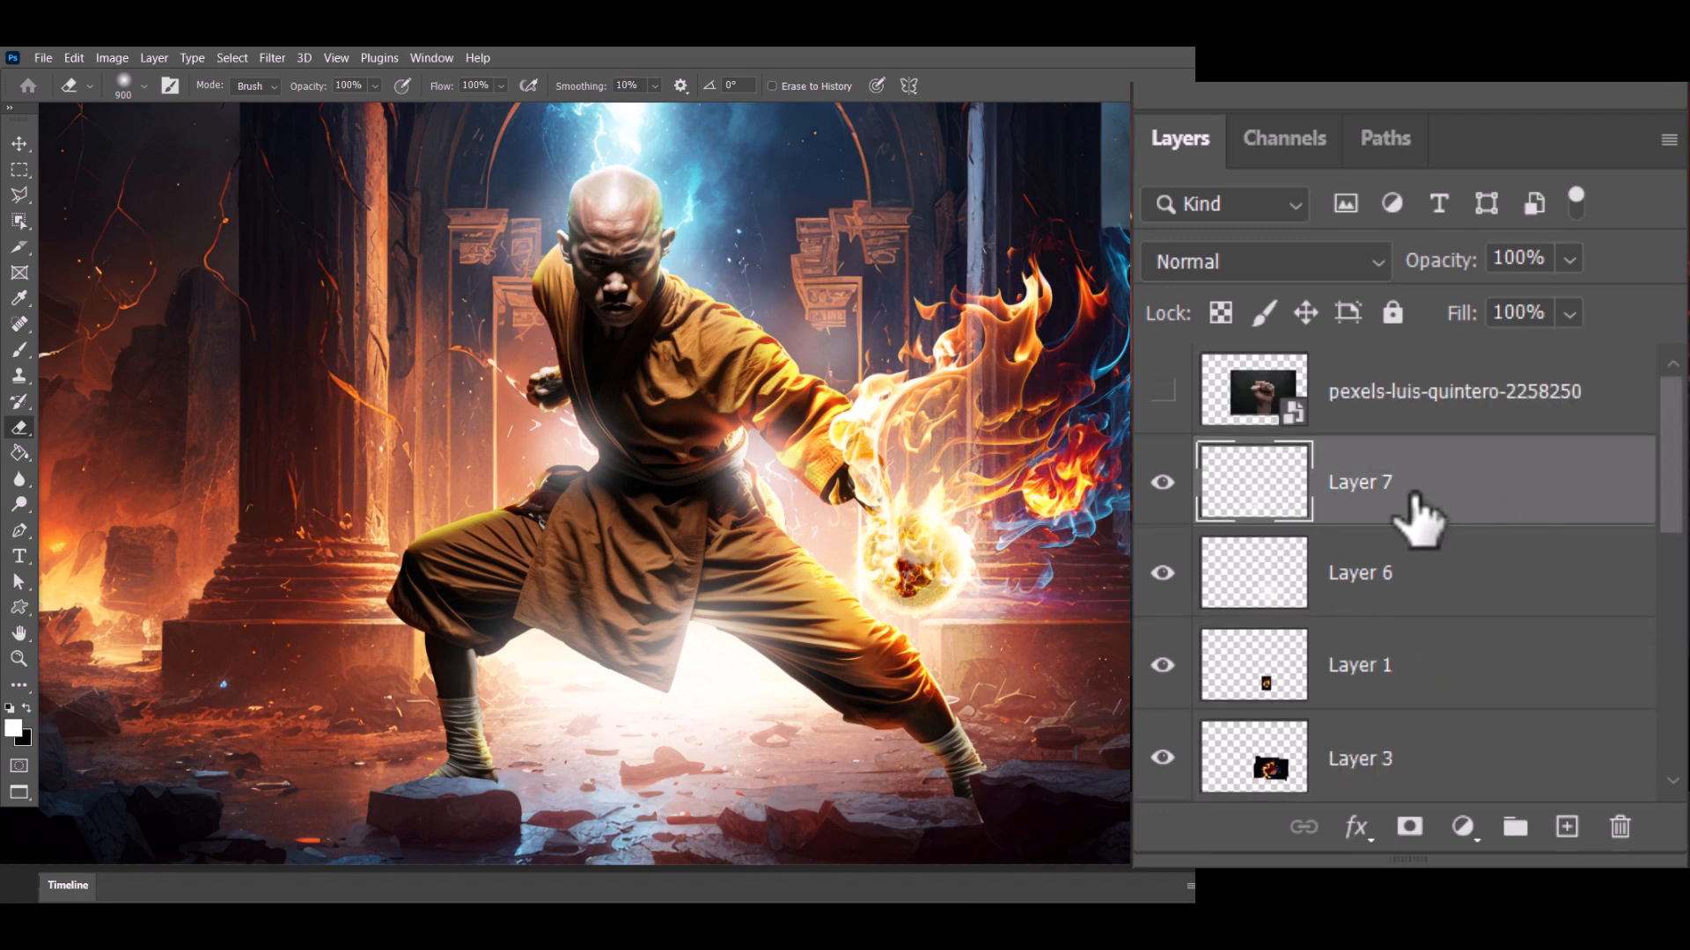
left_click(1462, 827)
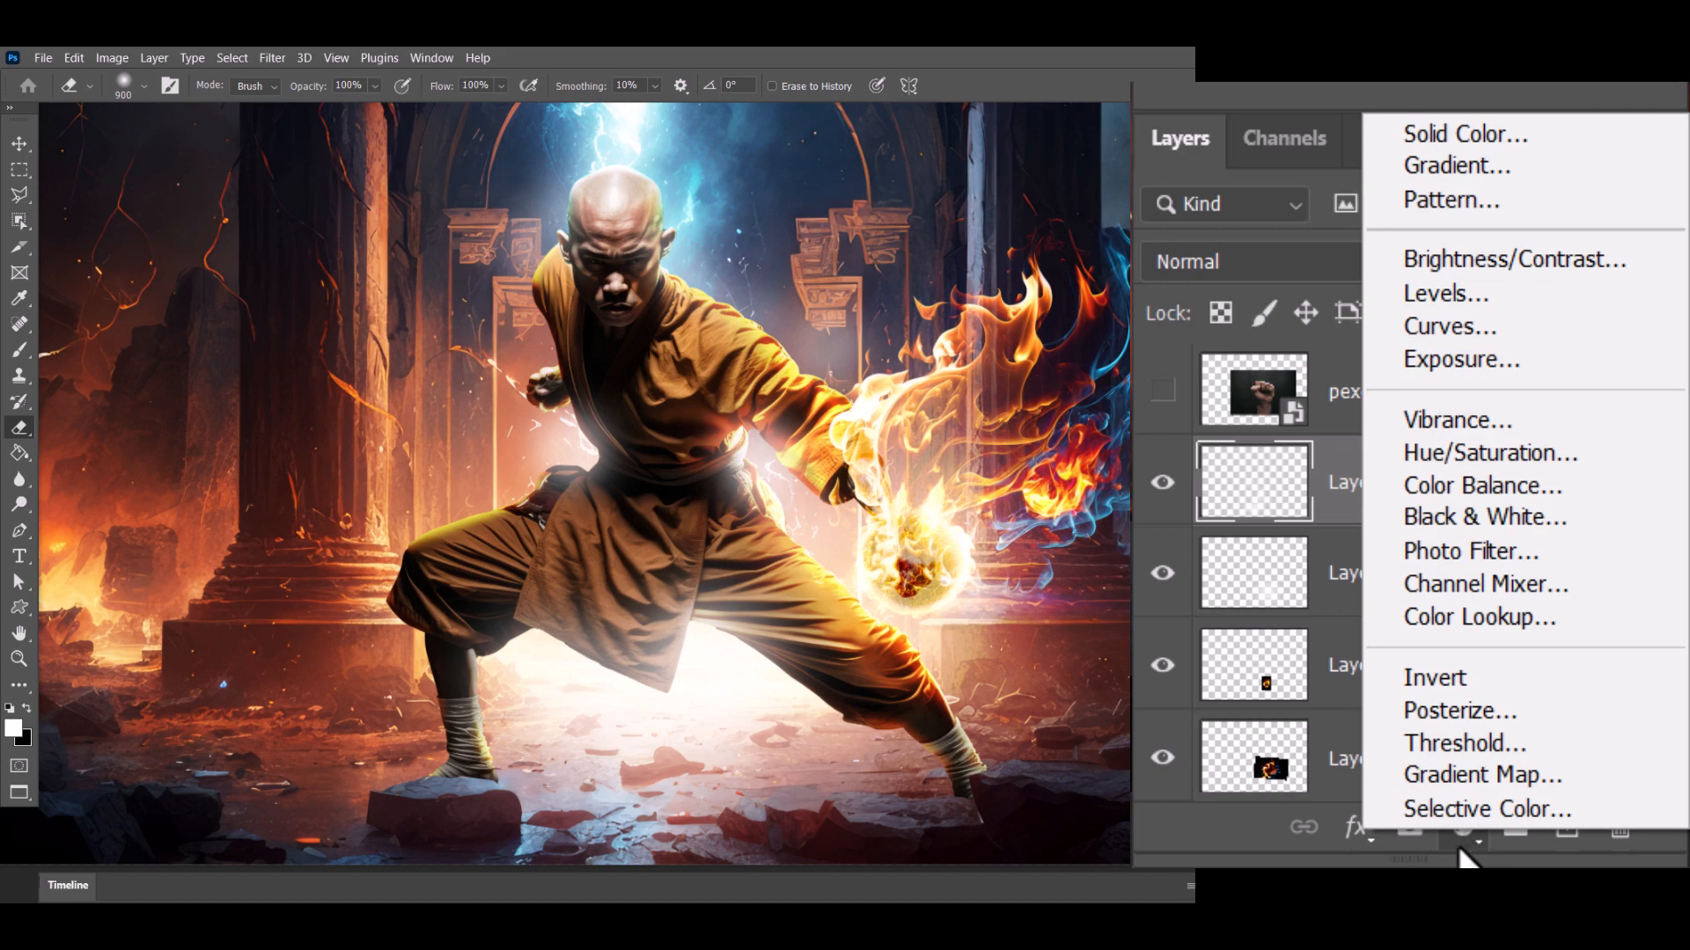
left_click(1459, 829)
left_click(1462, 834)
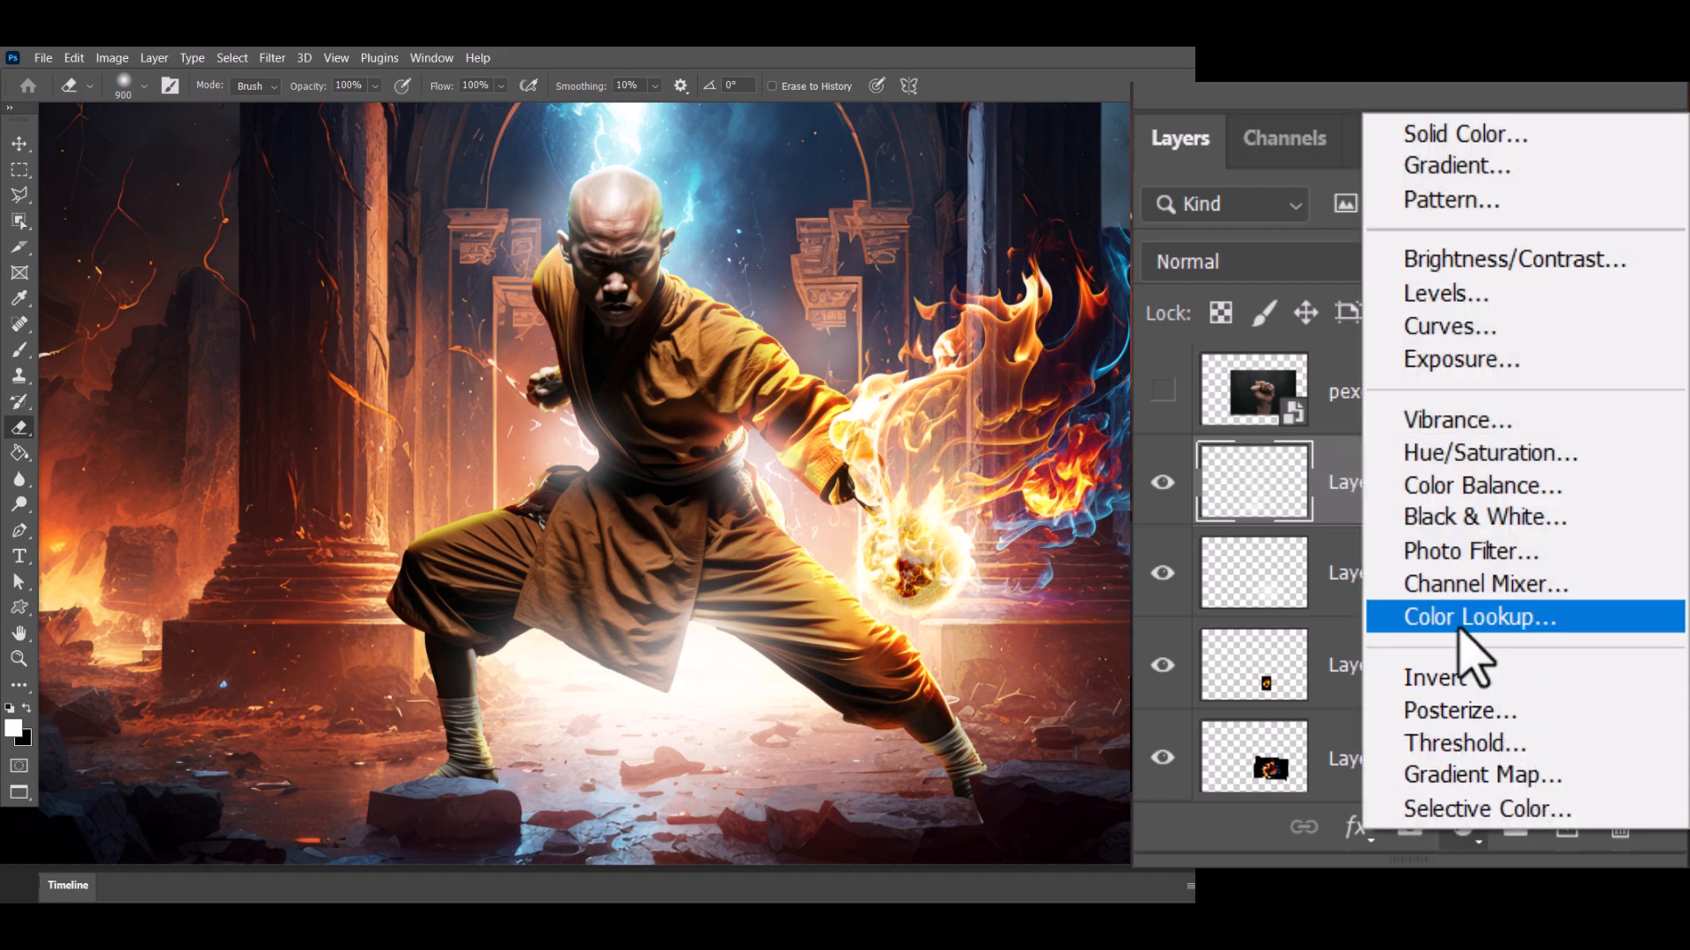
left_click(1490, 619)
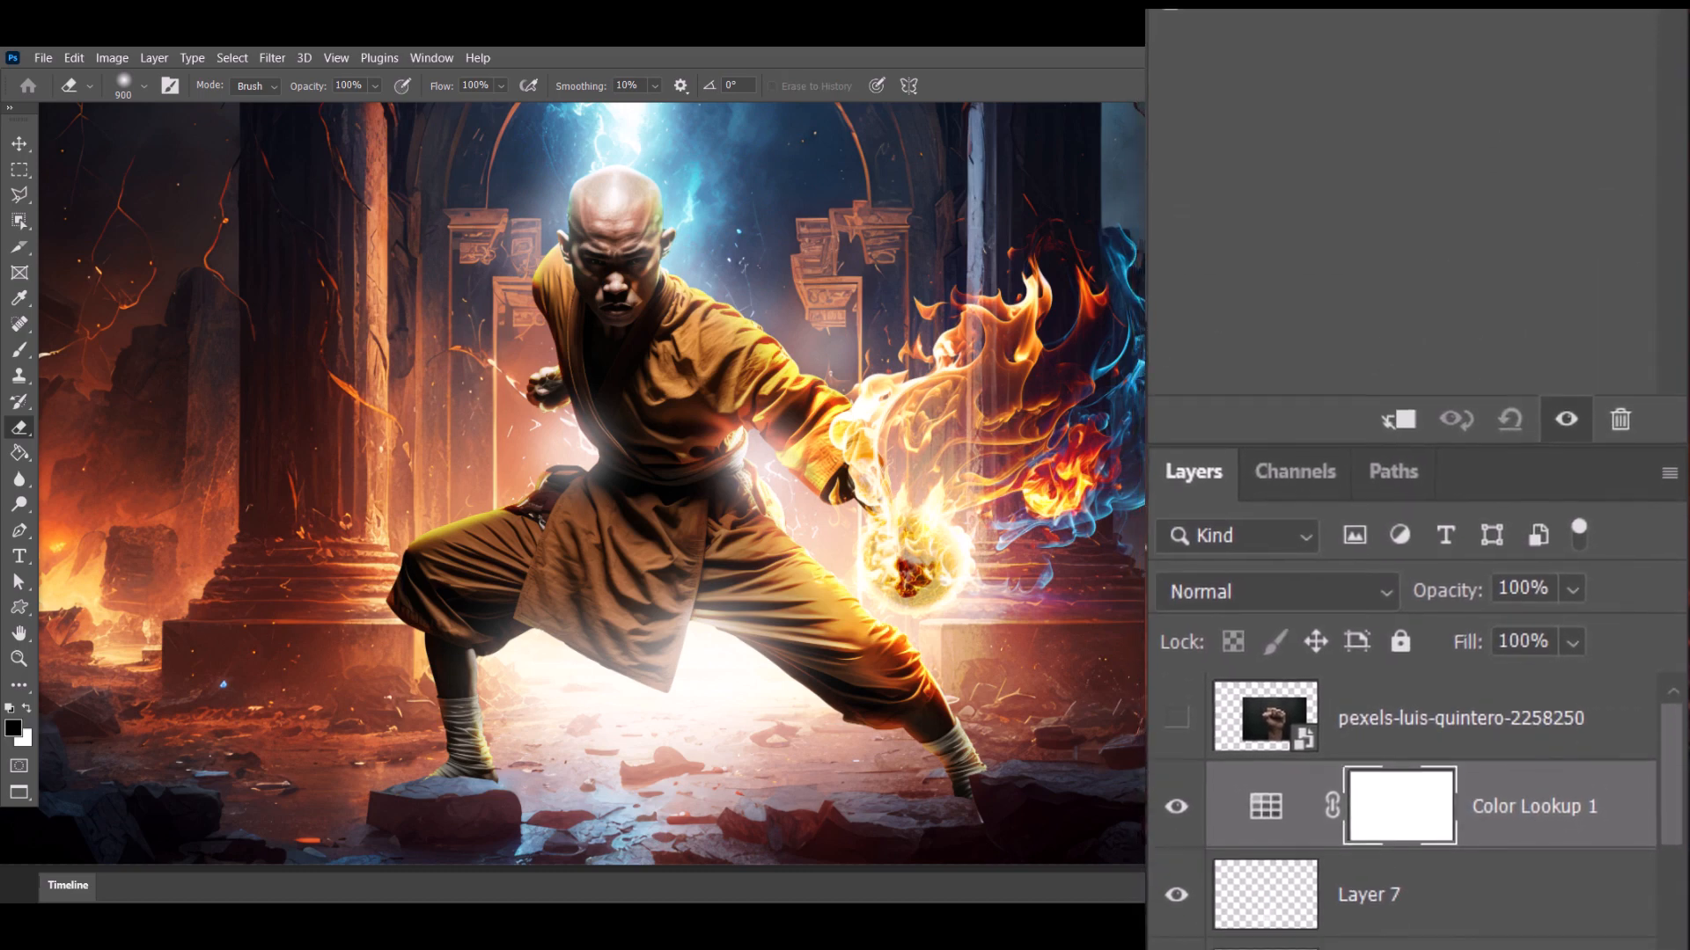
Step: Try the 2Strip.look, Crisp_Warm.look and DropBlues.3DL LUTs on the Color Lookup adjustment
left_click(1427, 160)
left_click(1362, 294)
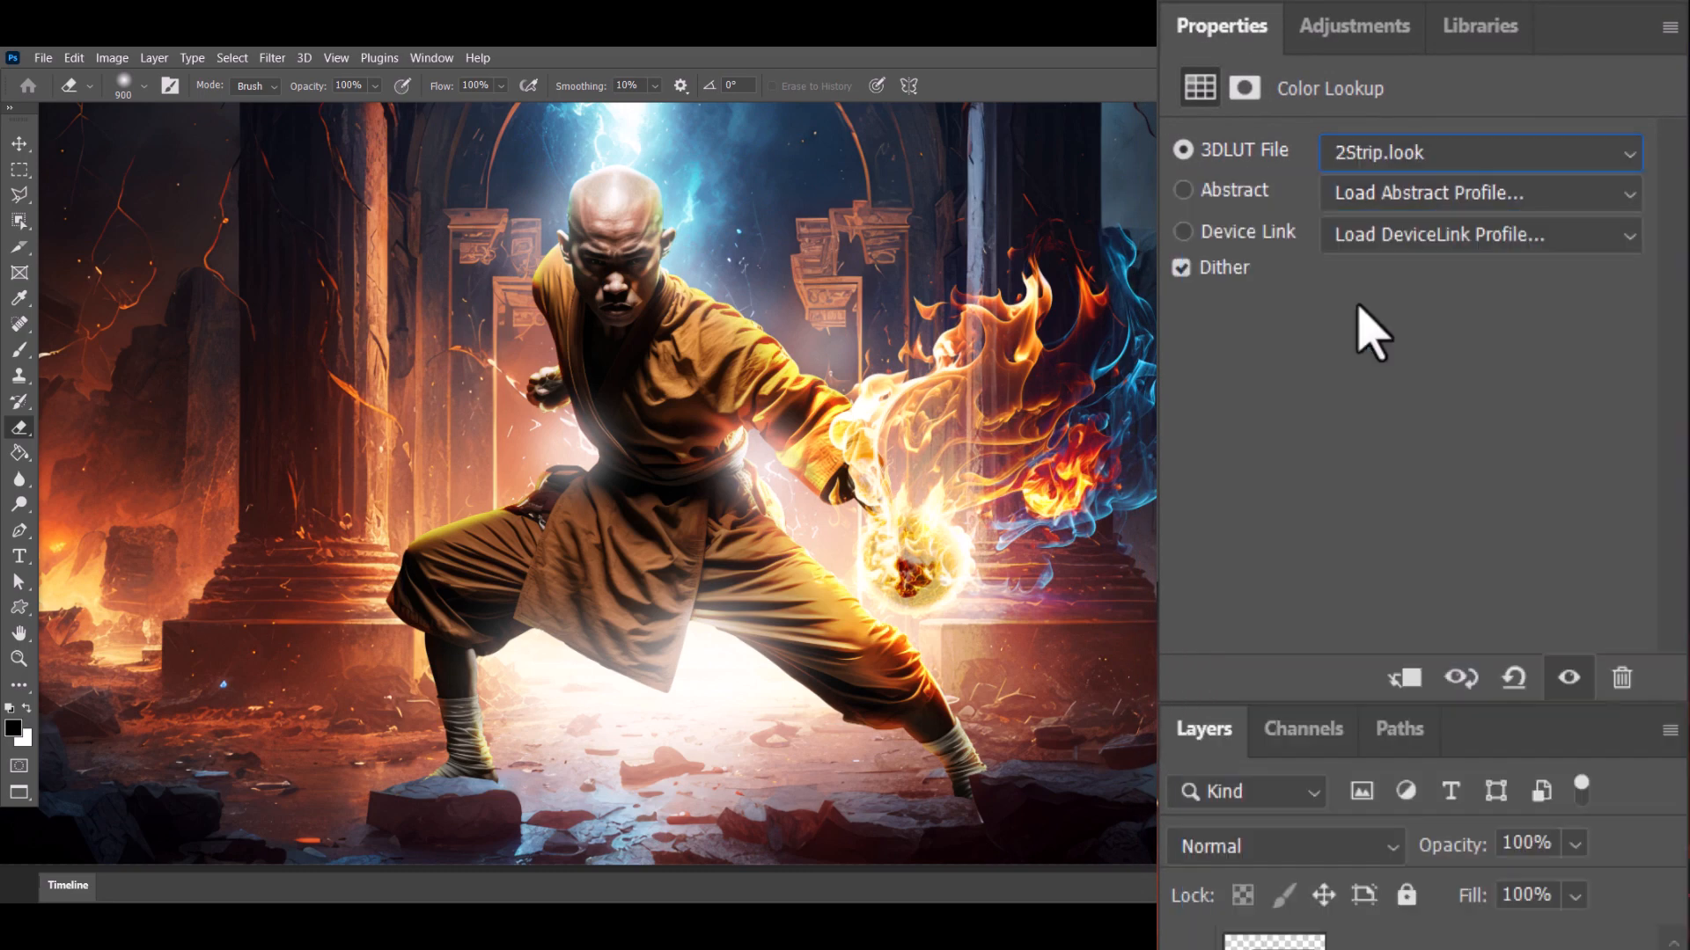
left_click(1329, 154)
left_click(1272, 431)
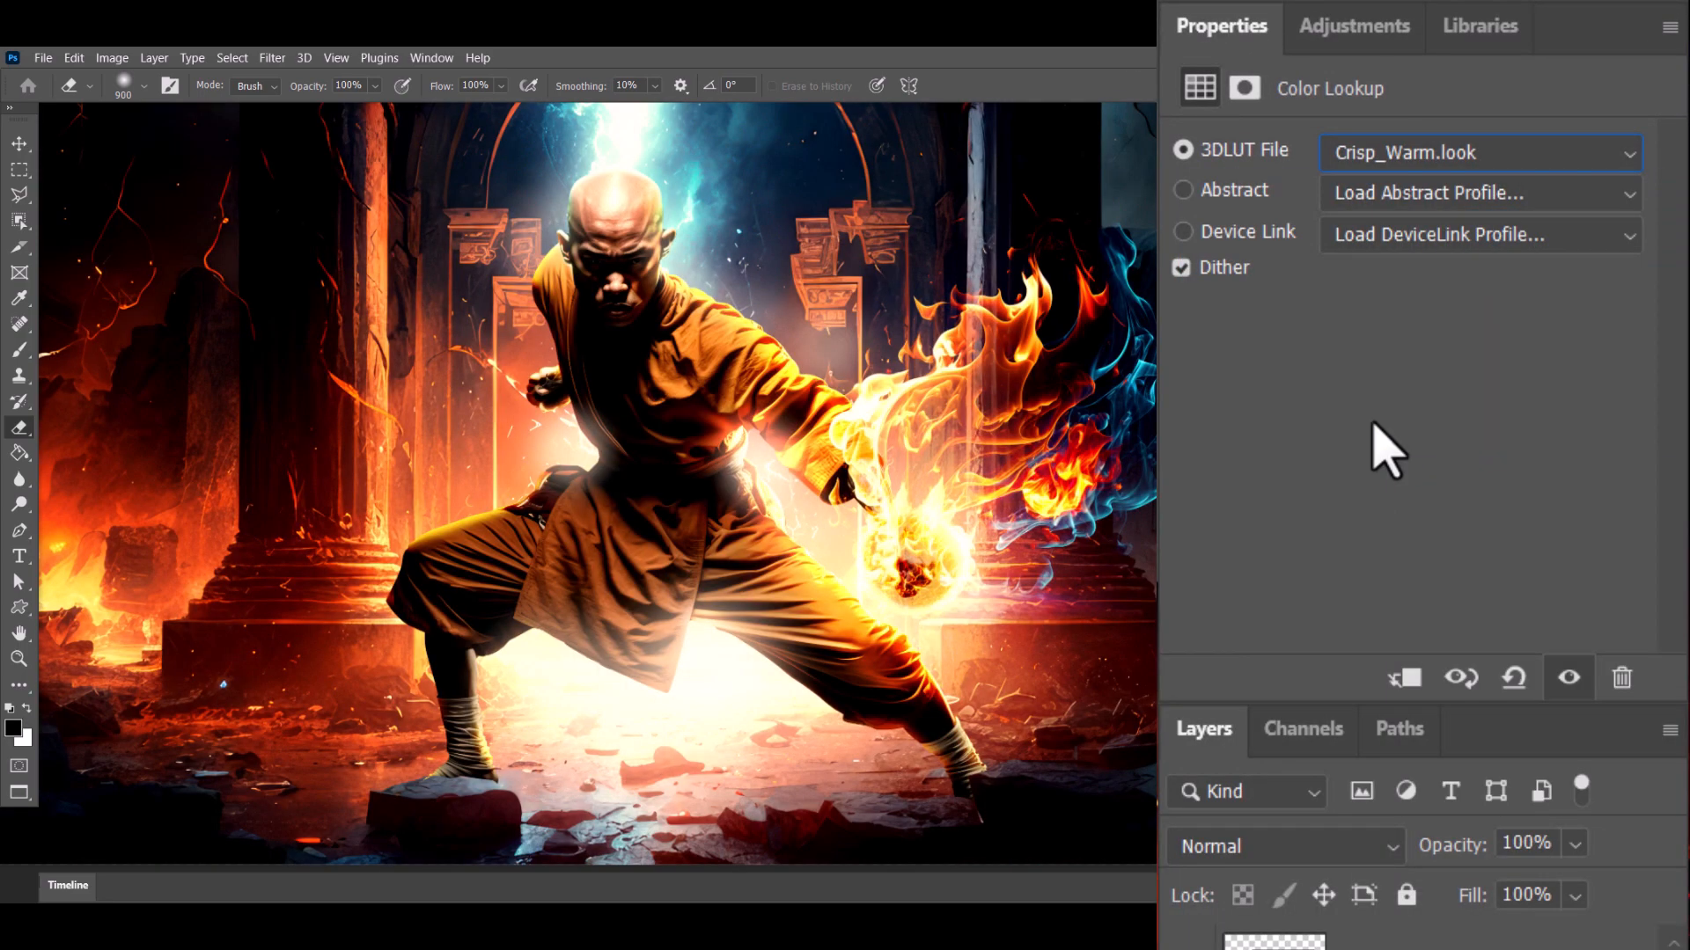
left_click(1406, 163)
left_click(1334, 501)
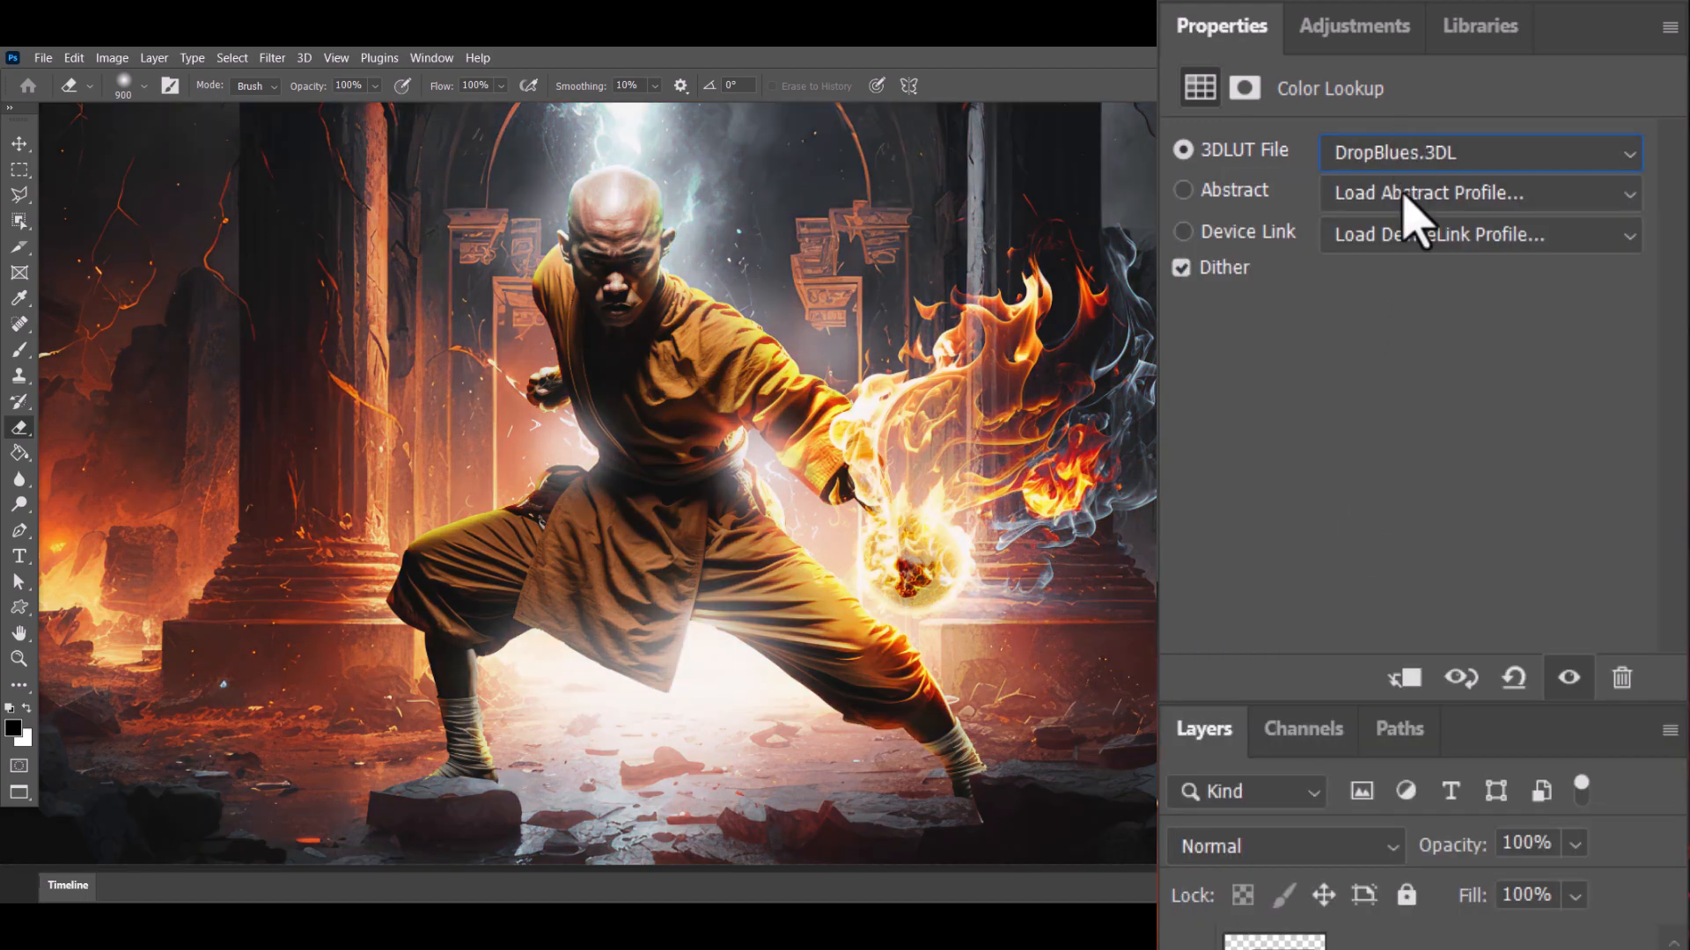
Step: Go through the 3D LUT presets, including filmstock_50.3dl and Fuji ETERNA 250D Fuji 3510, and choose a dark, desaturated bluish look
key("Down")
key("Down")
key("Down")
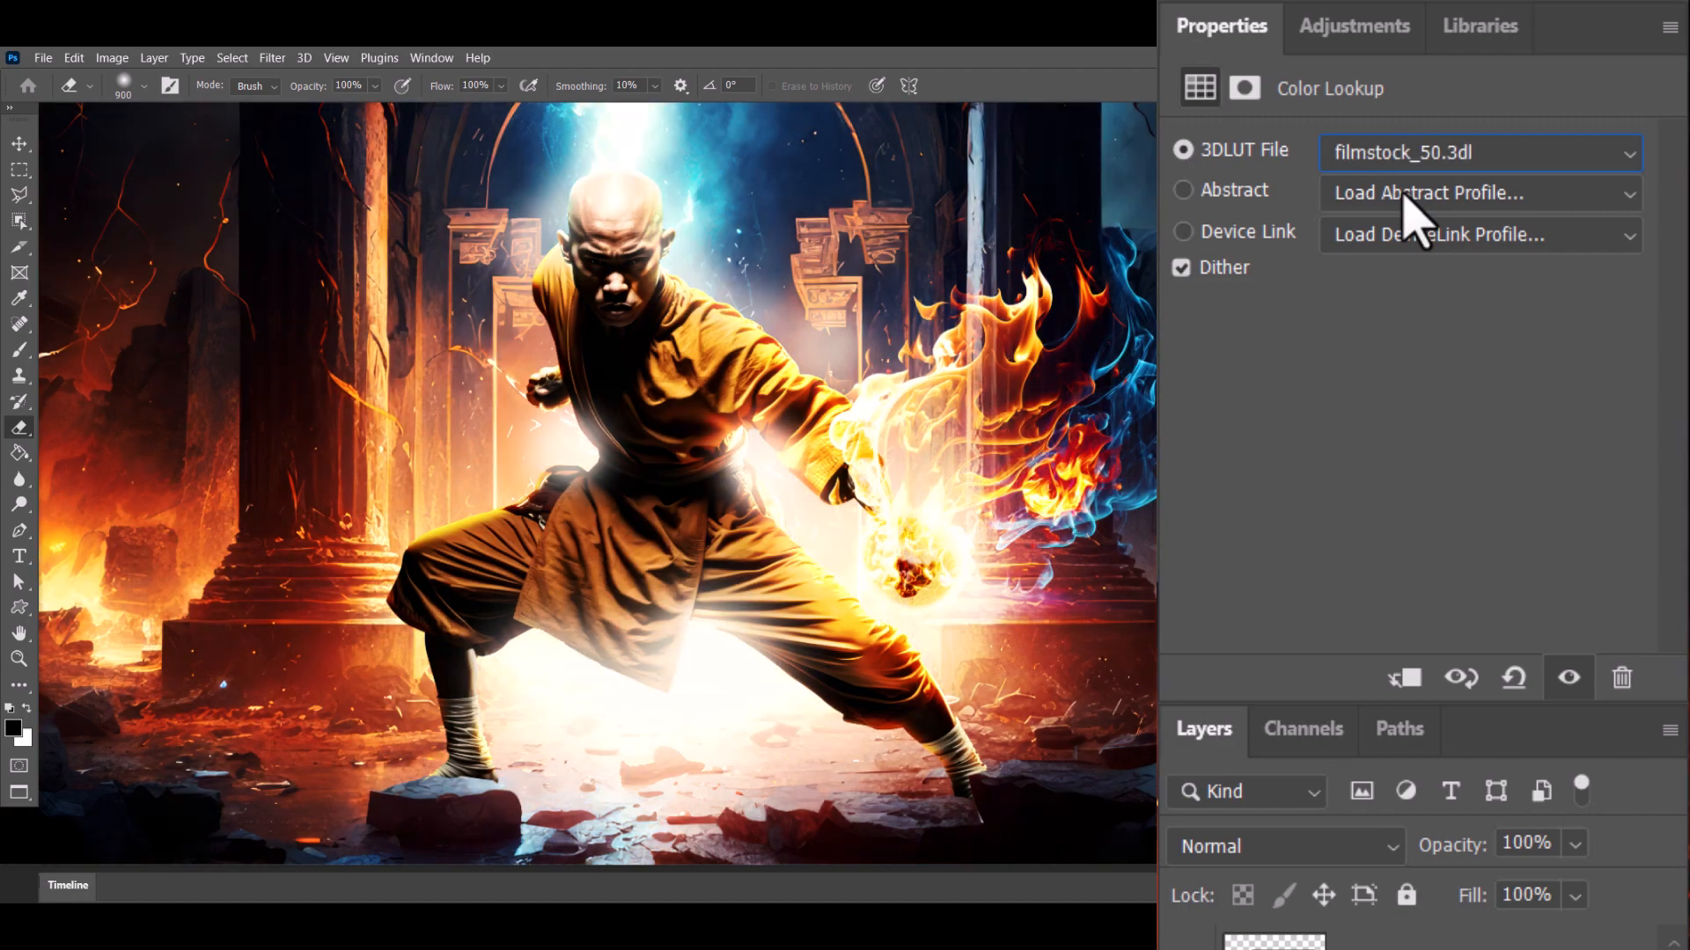
key("Down")
key("Down")
key("Down")
key("Down")
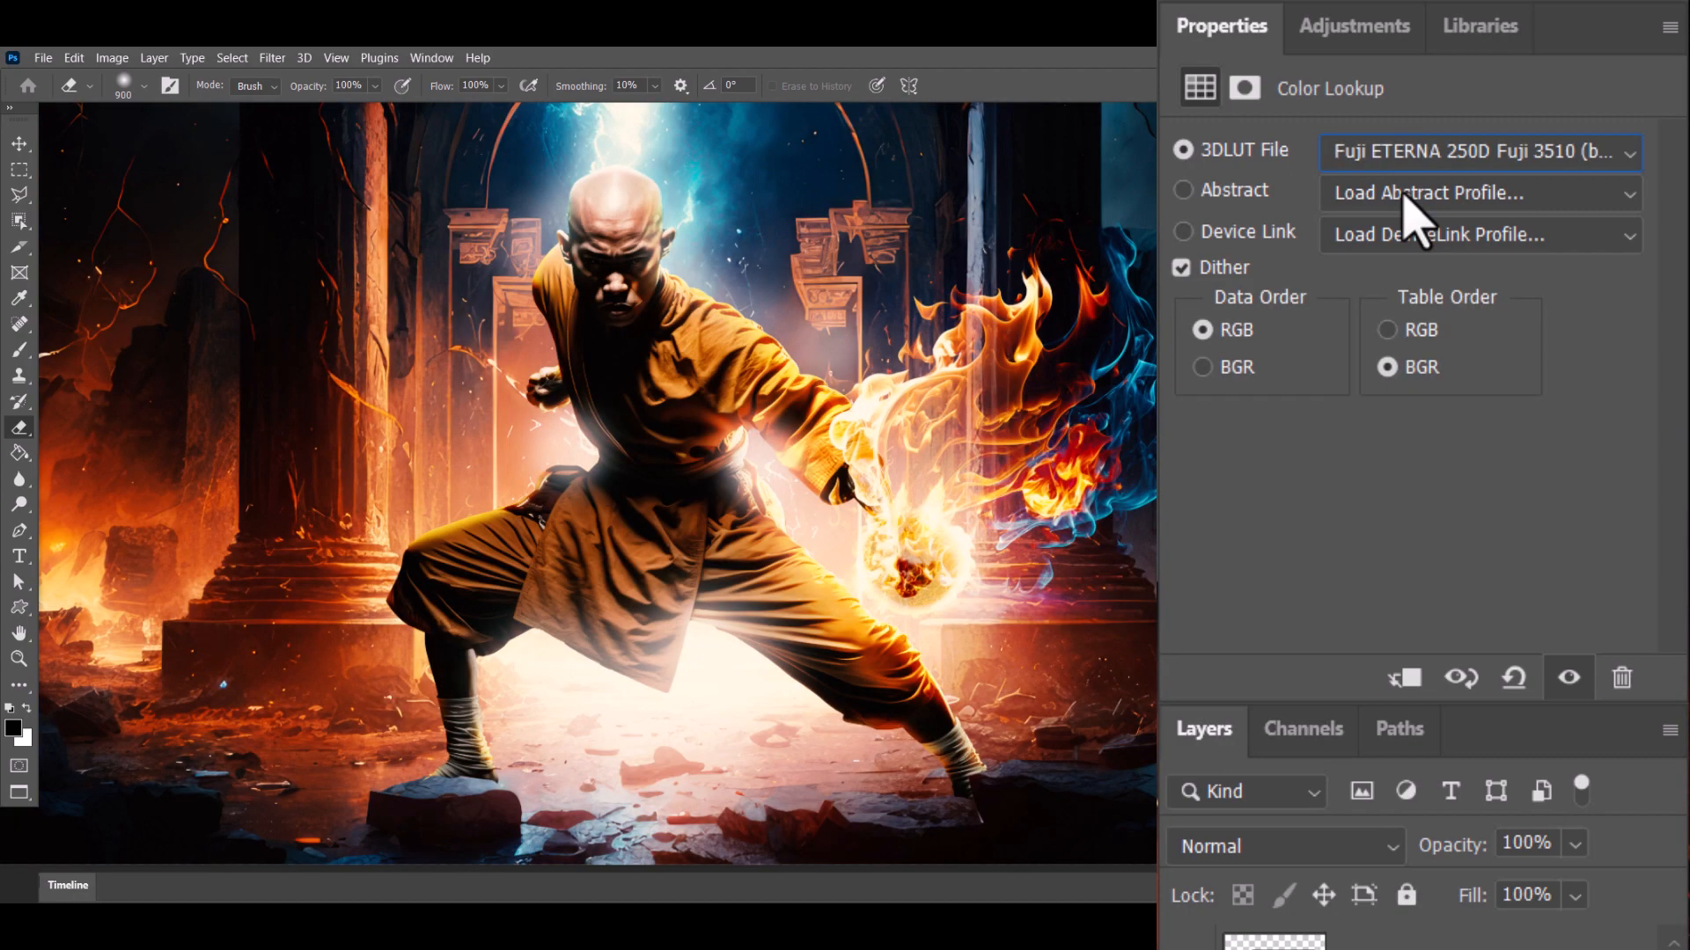
key("Up")
key("Up")
key("Up")
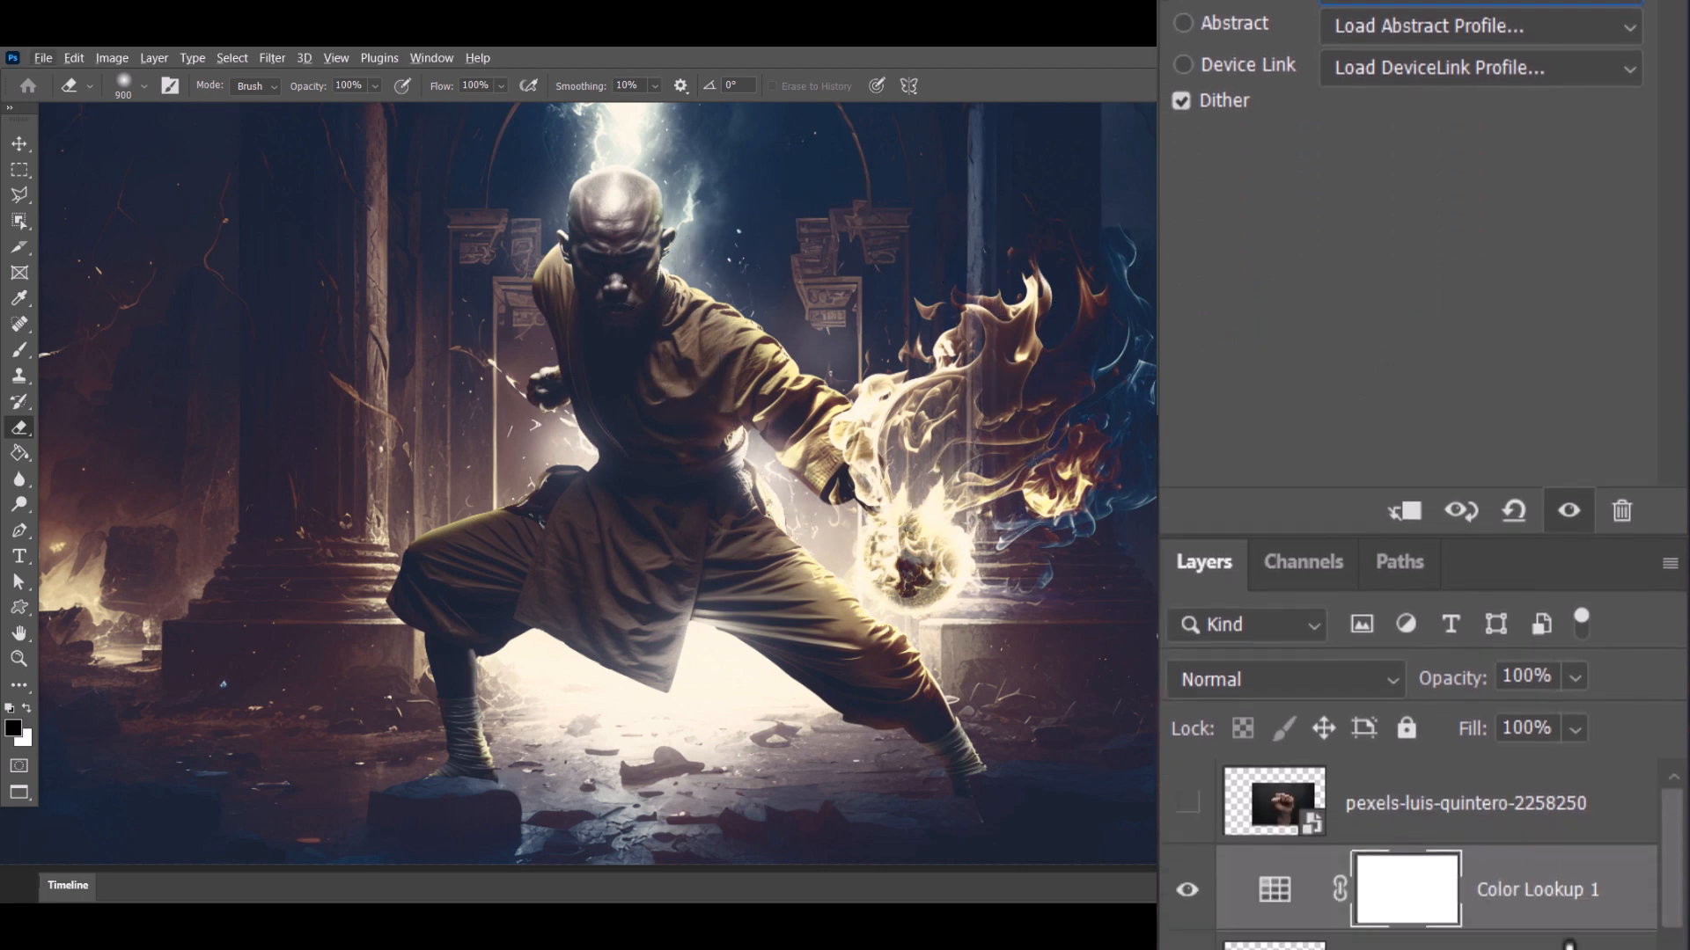
Step: Lower the Fill of Color Lookup 1 to 26% and compare the image with and without the adjustment
left_click_drag(1576, 373, 1489, 429)
key("ctrl+0")
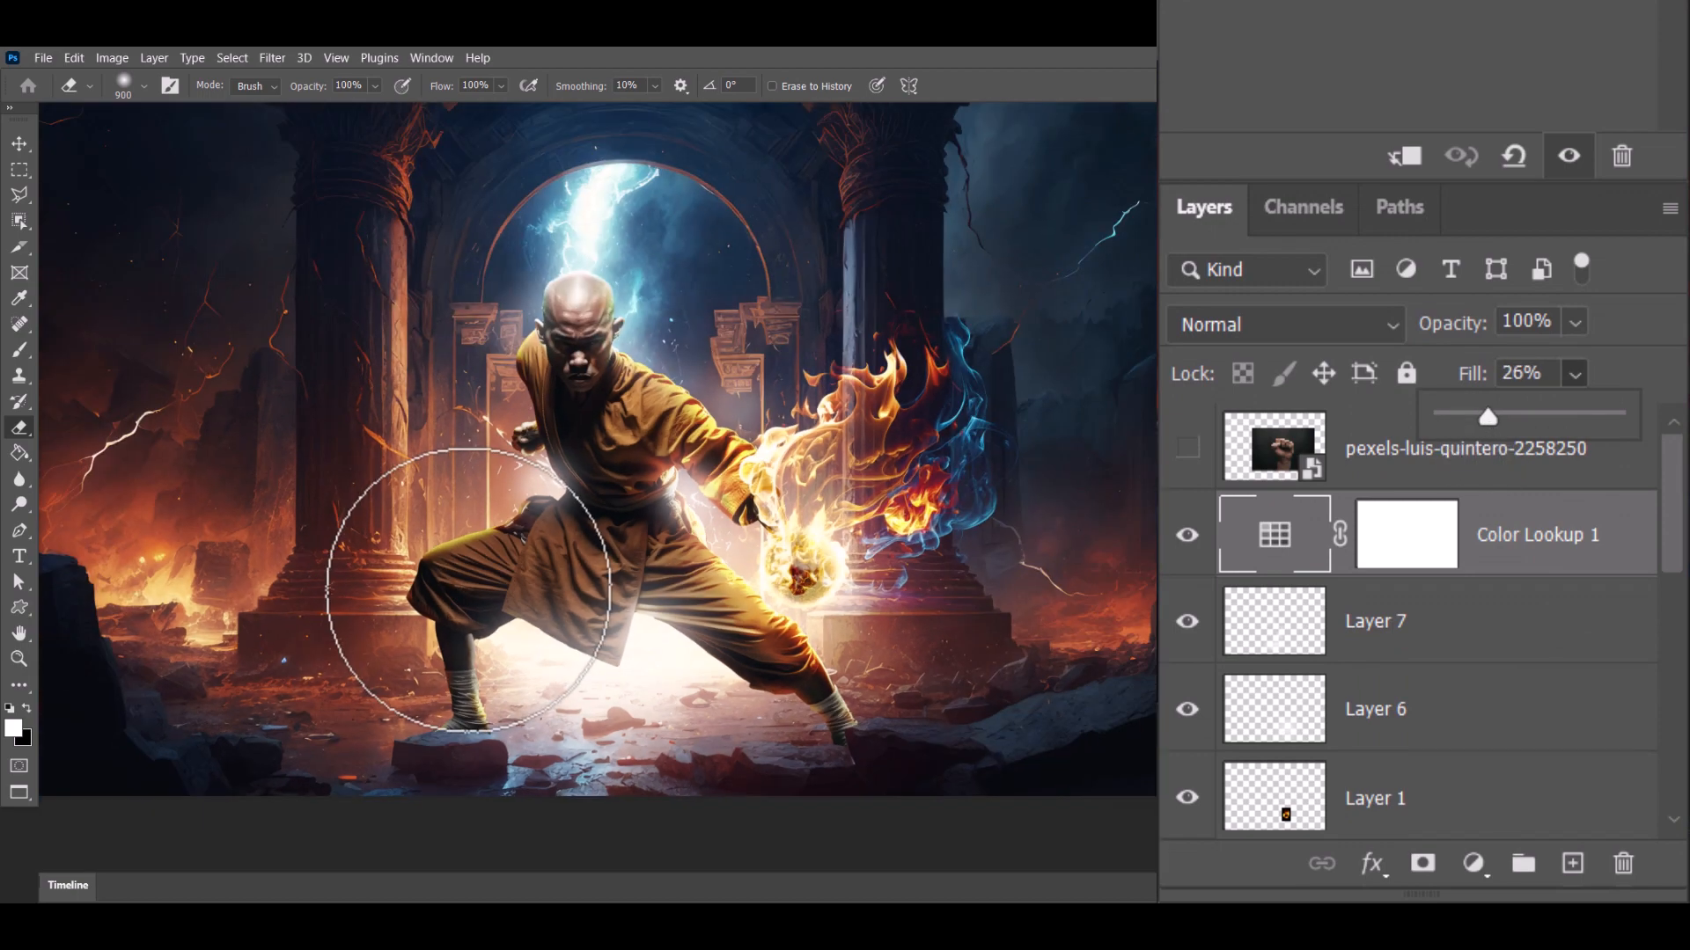
left_click(1188, 537)
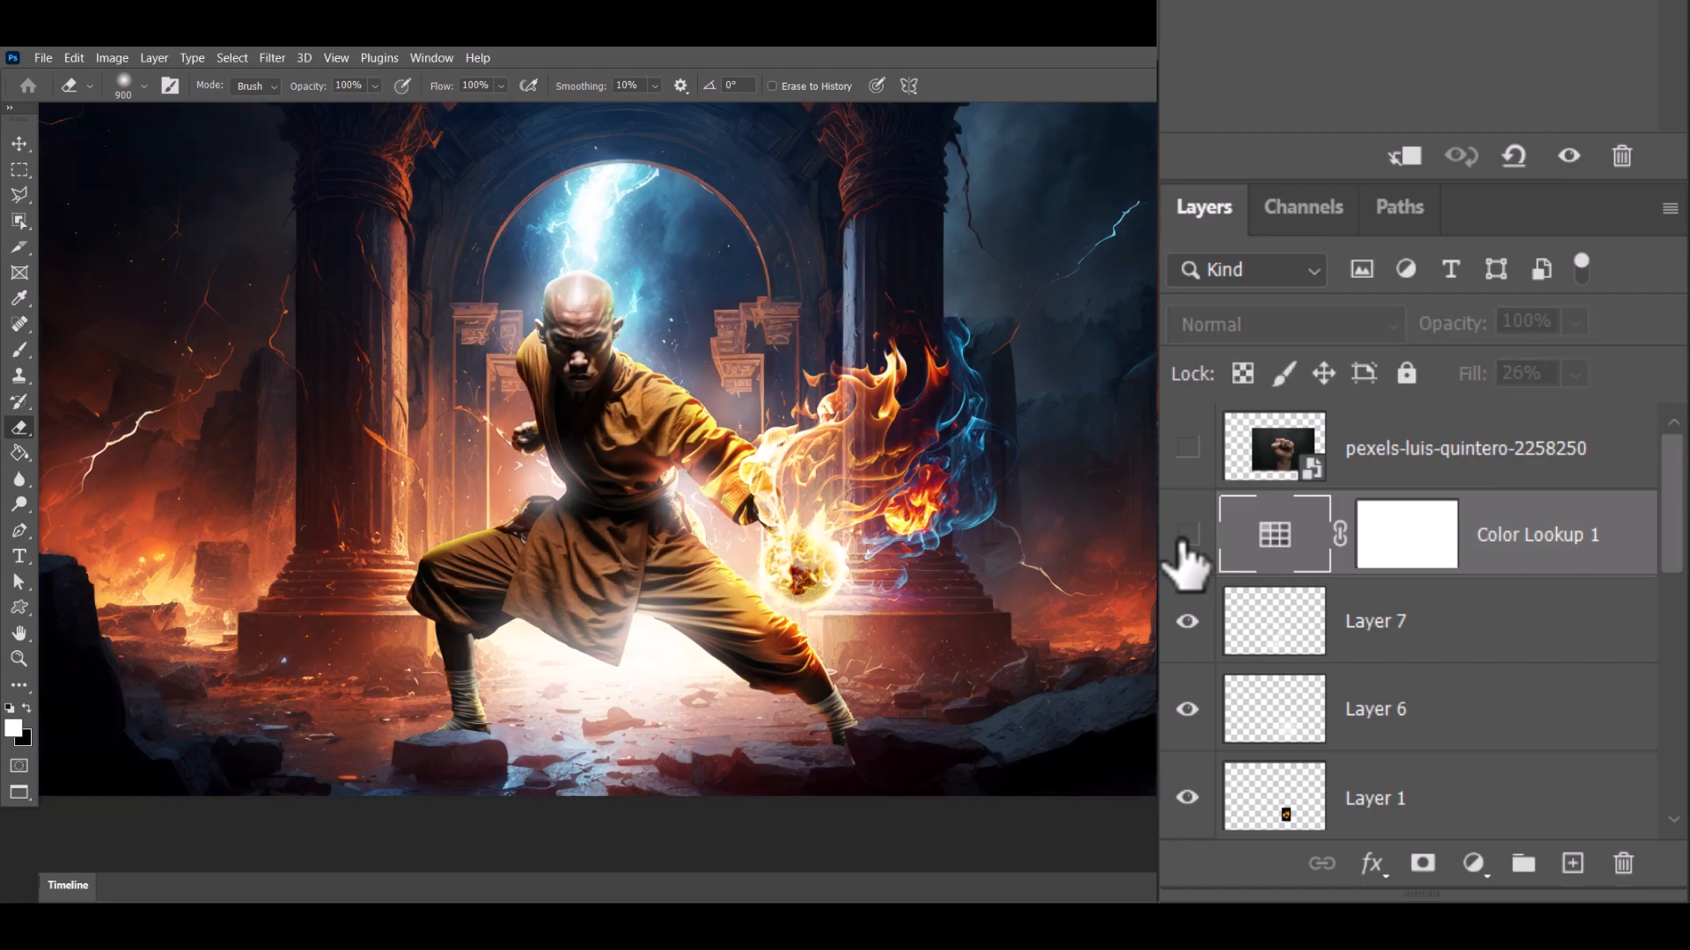
left_click(1187, 536)
Step: Add a second Color Lookup adjustment layer and give it a strongly amber-toned 3D LUT
left_click(1473, 863)
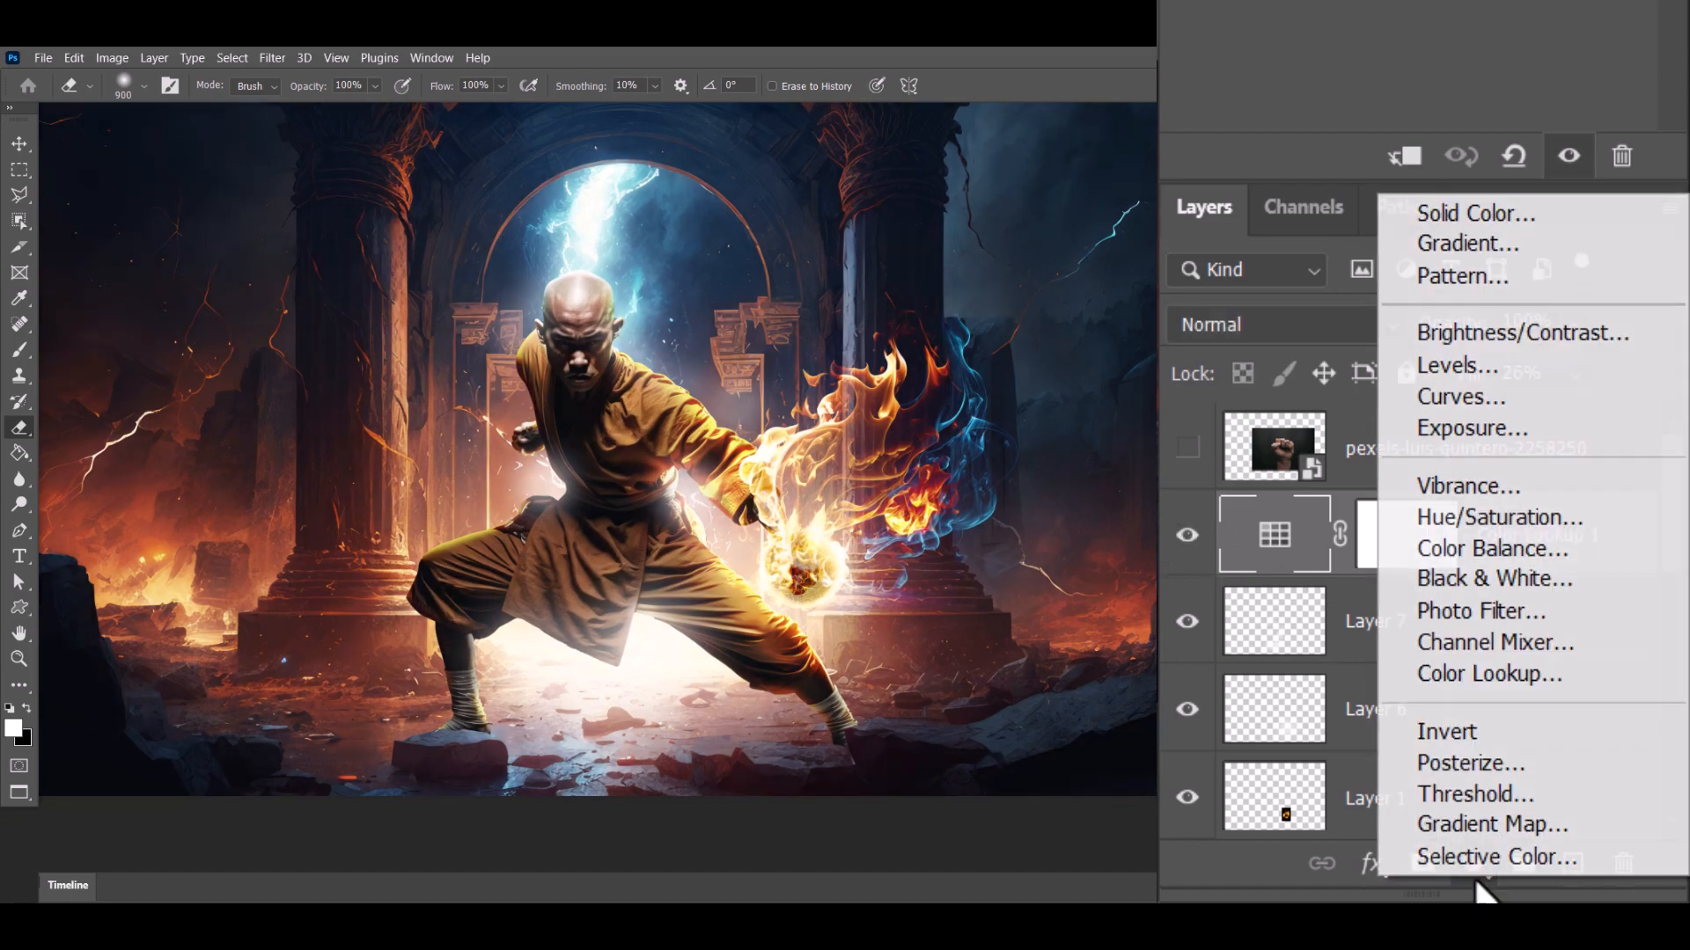
left_click(1507, 674)
left_click(1540, 176)
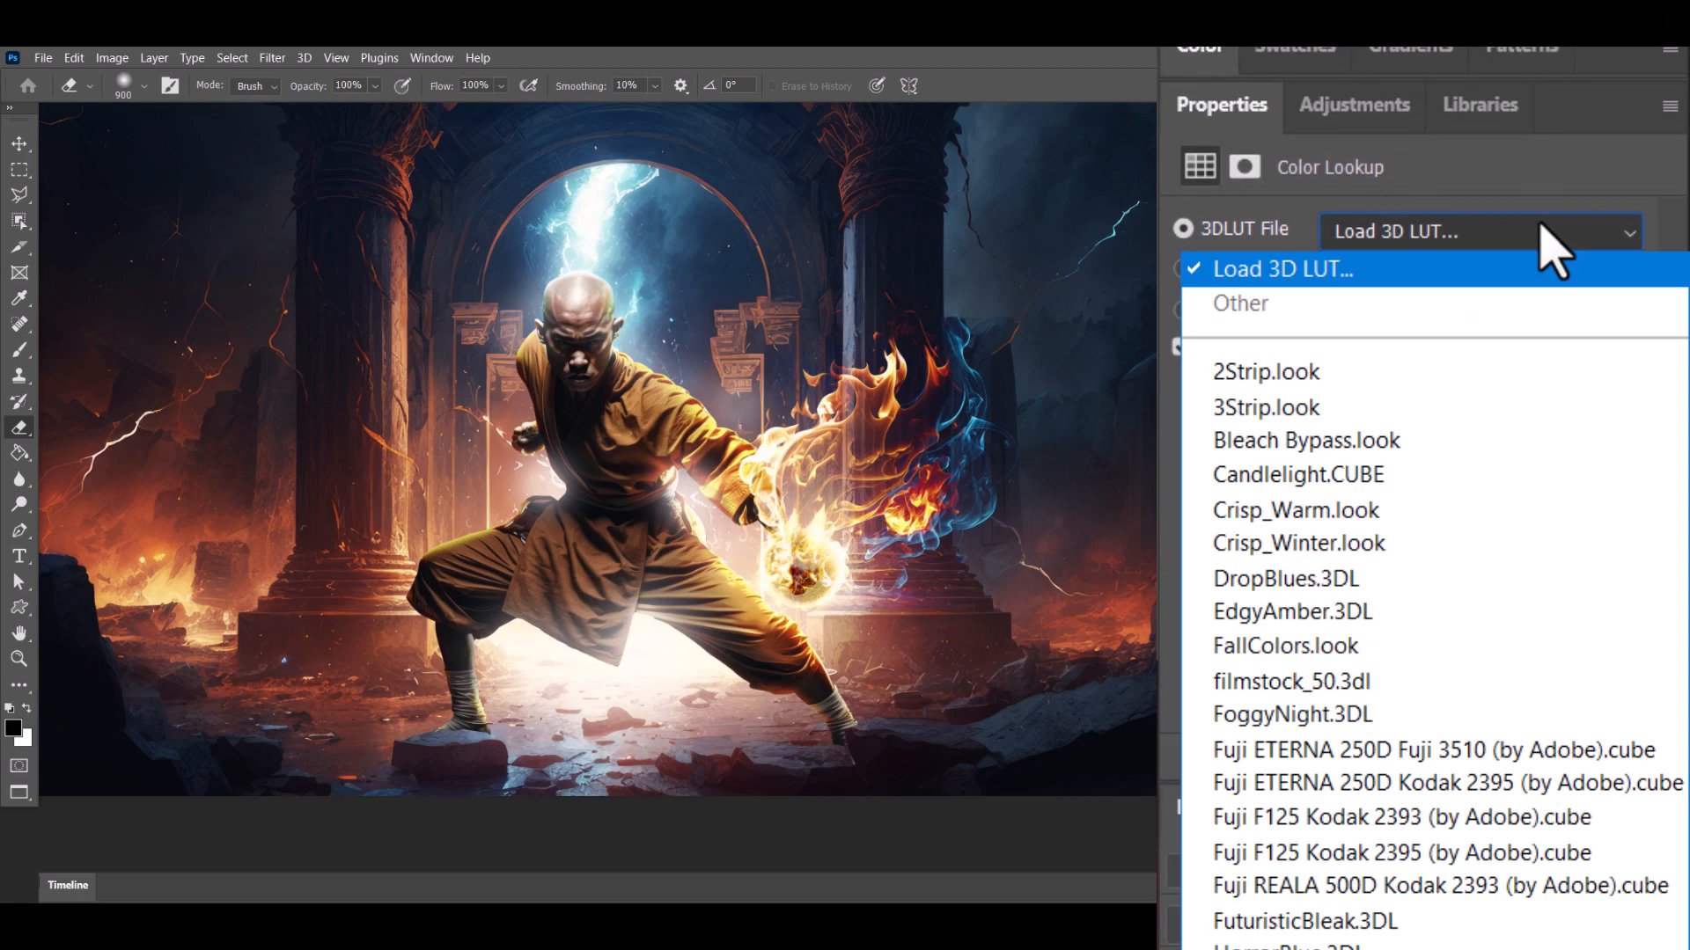
left_click(1405, 574)
key("Down")
key("Down")
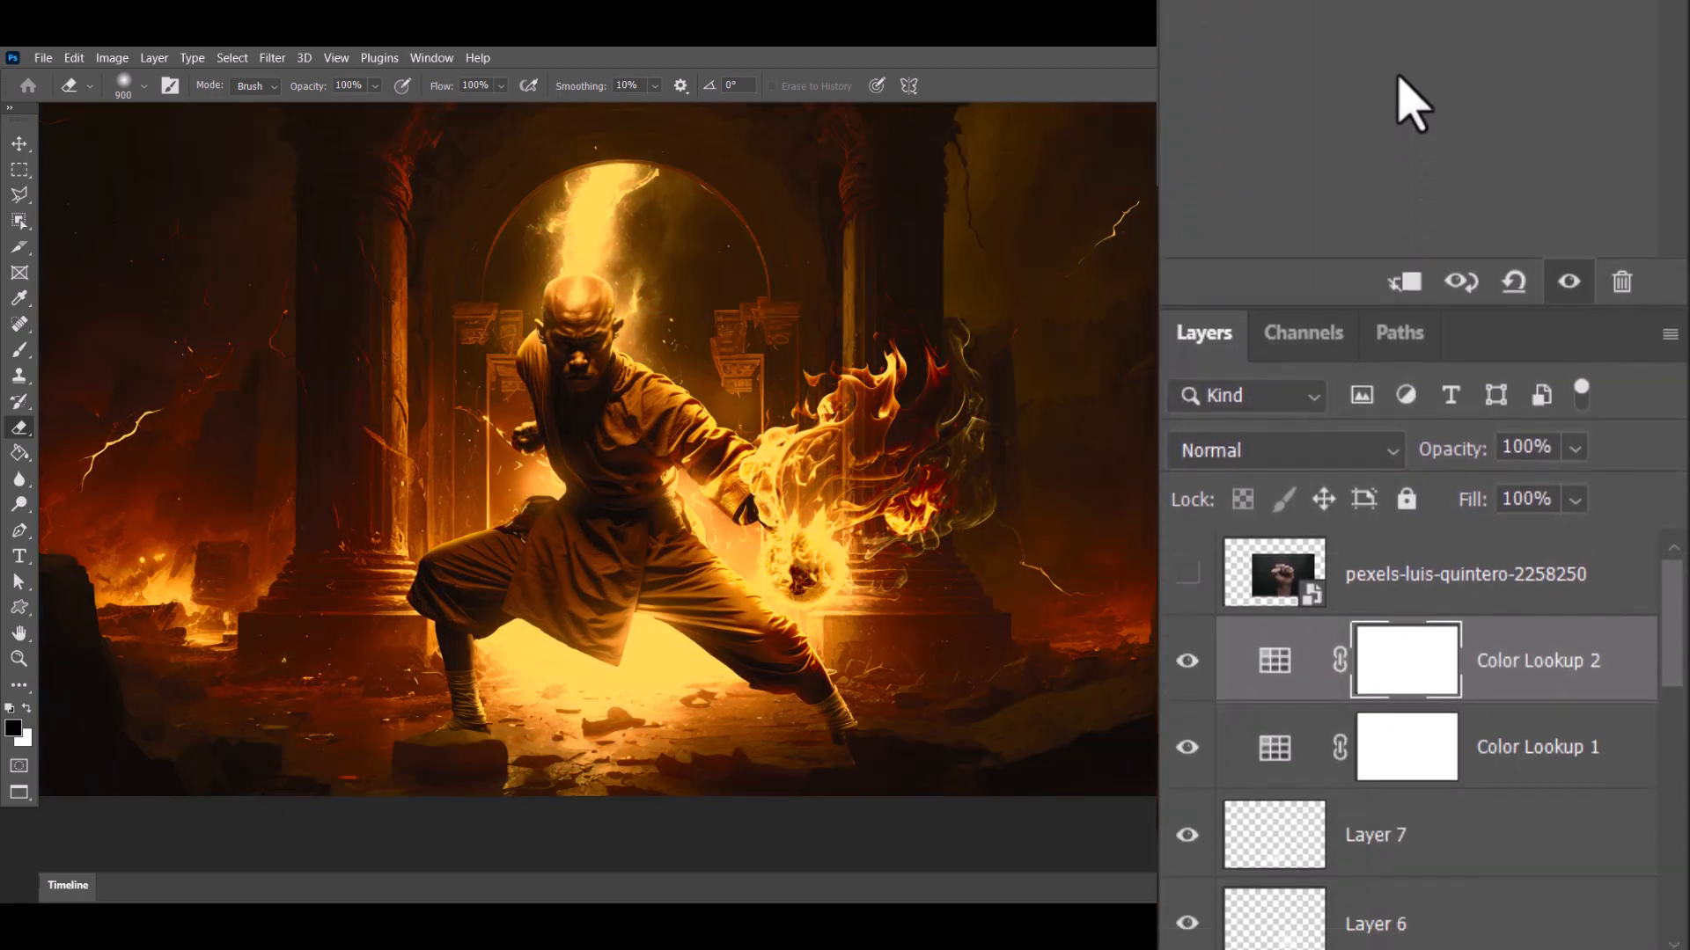
Step: Move Color Lookup 2 beneath Color Lookup 1 and reduce its Fill to 0%
left_click_drag(1503, 572, 1539, 699)
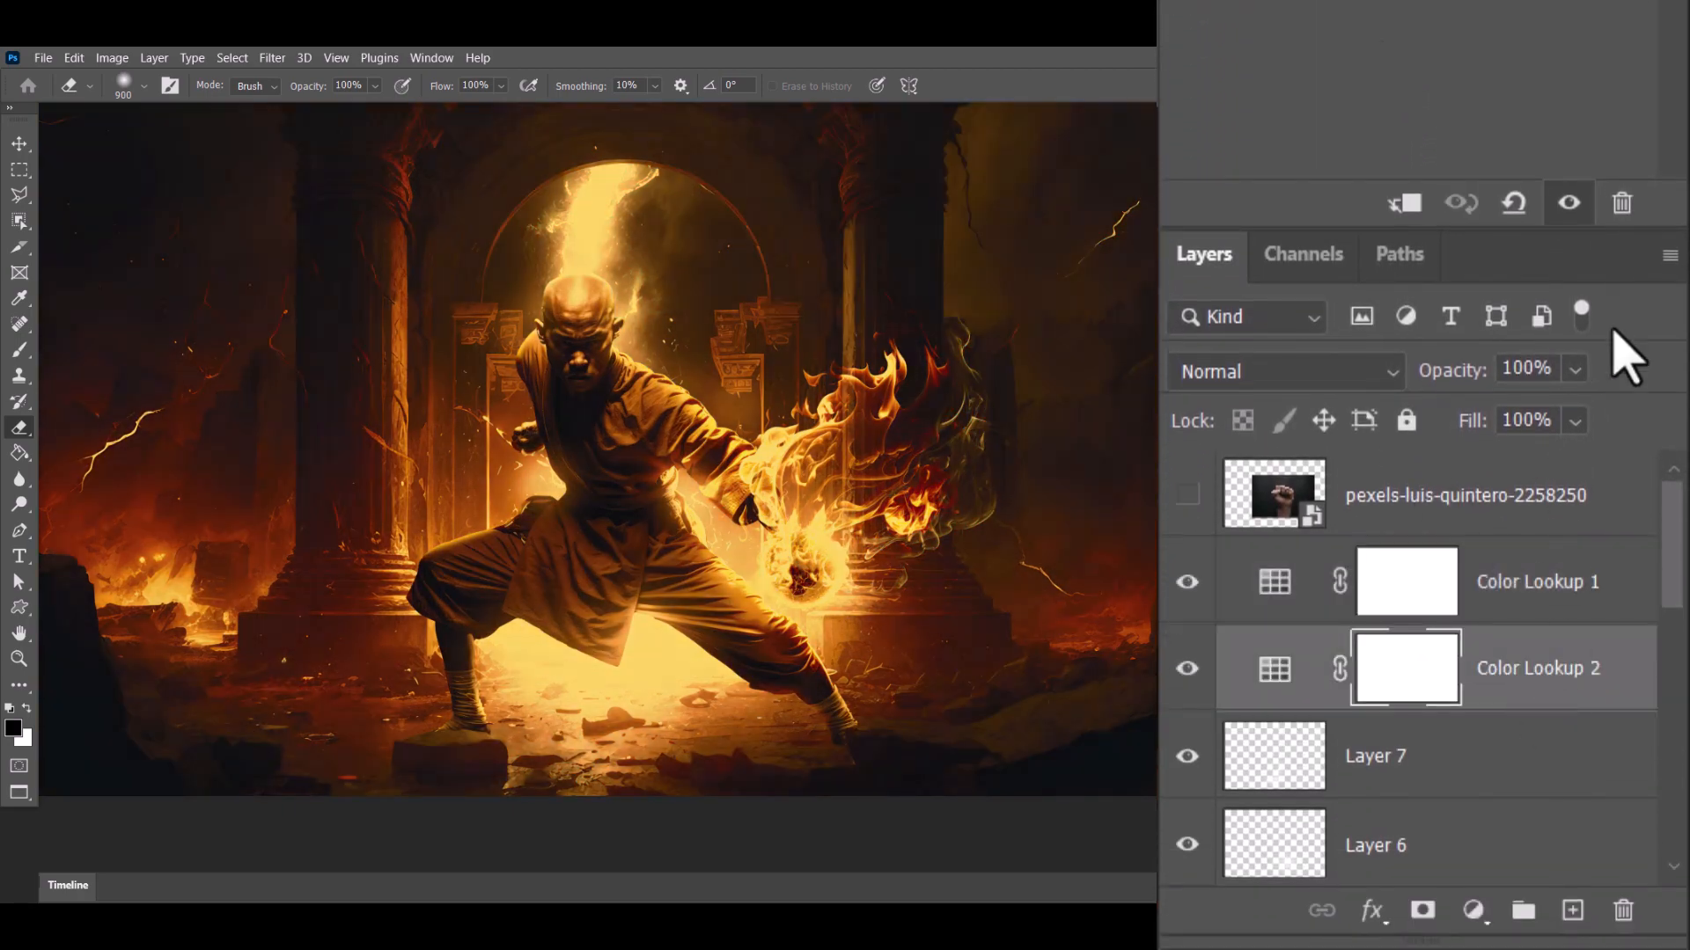
left_click(1575, 421)
left_click_drag(1566, 473, 1443, 497)
scroll(491, 414, "down", 1)
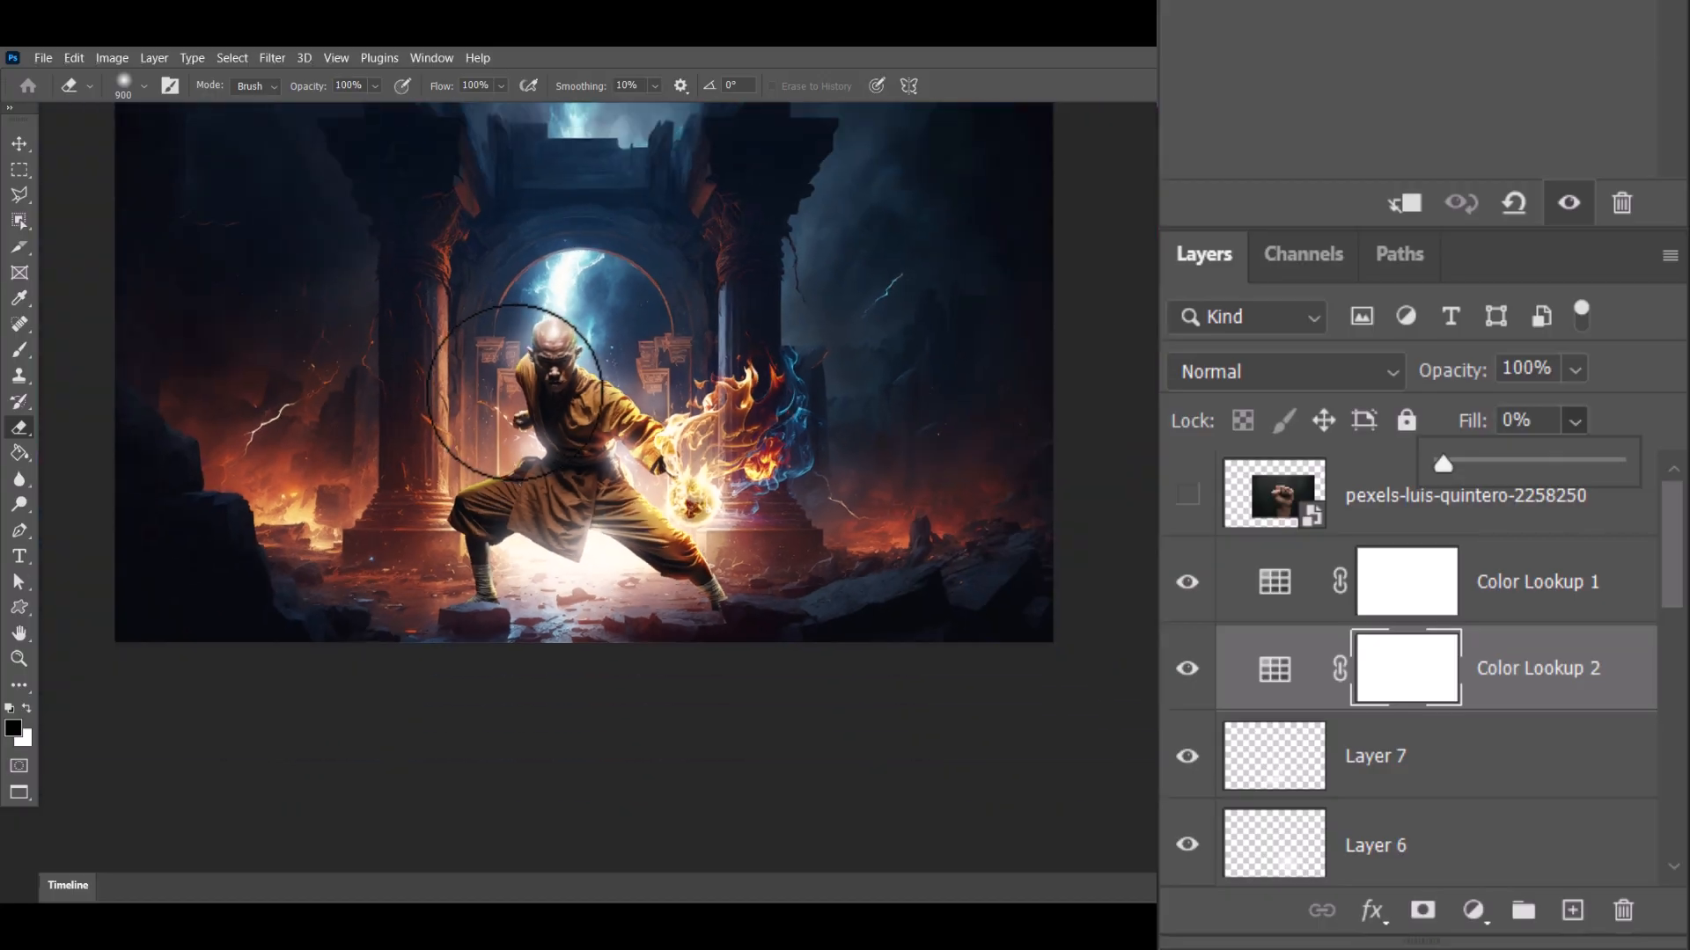
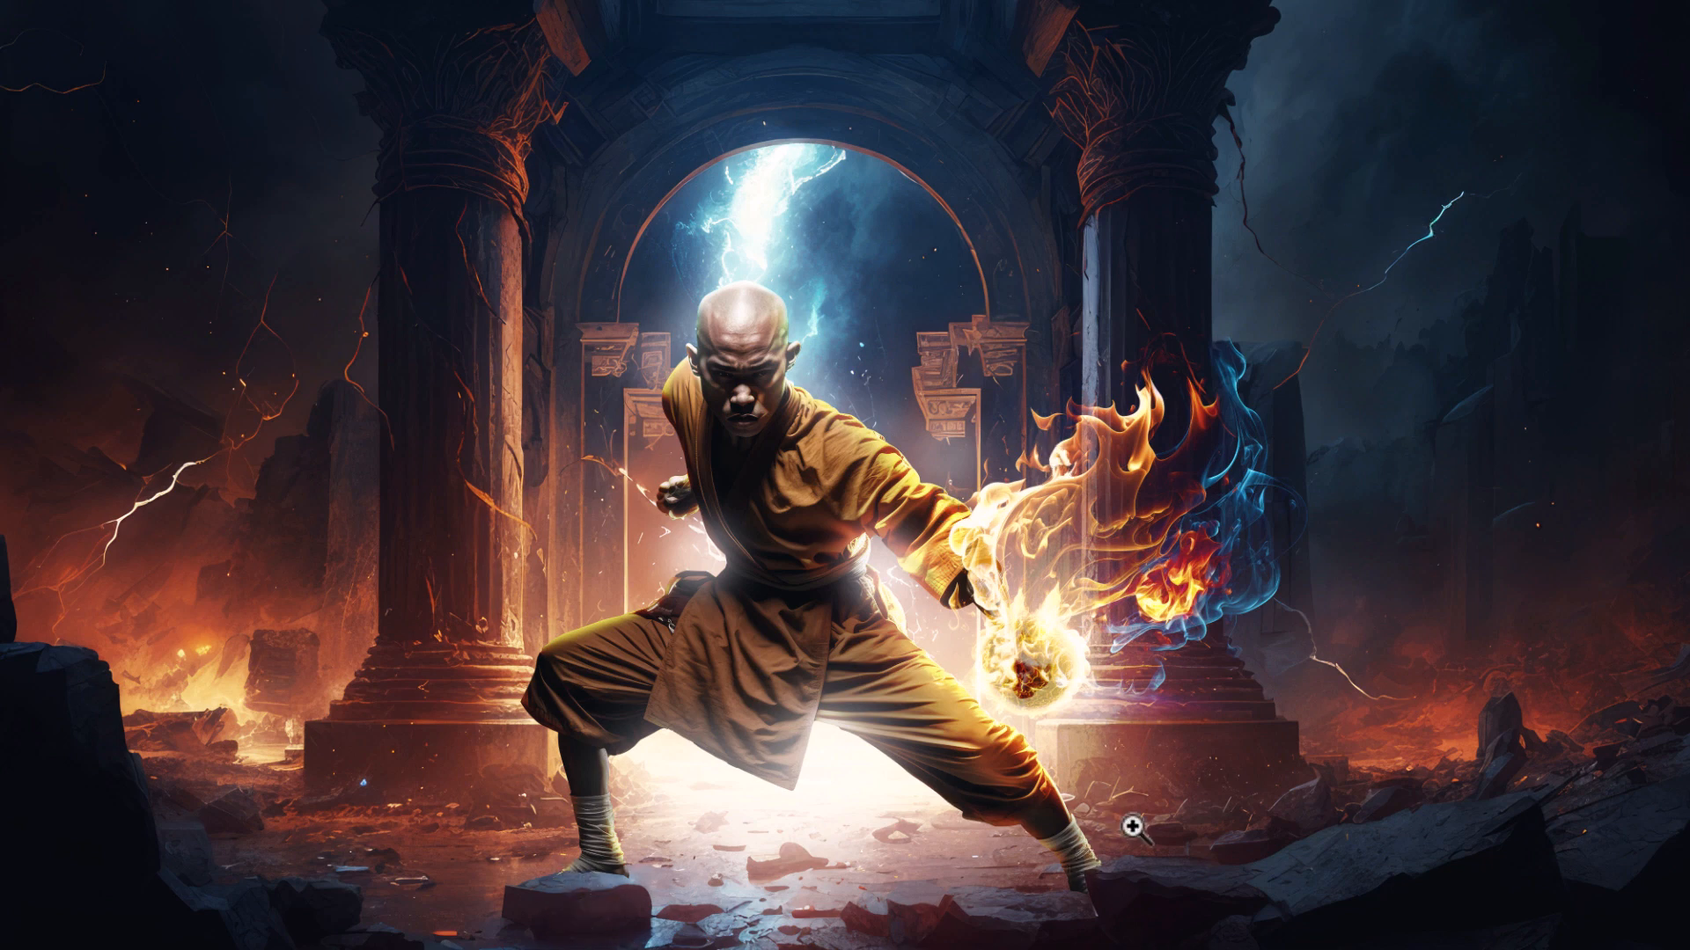
Step: Check the whole composite full screen, and add a new empty layer between Layer 0 and the monk layer Group 1
left_click(848, 426, "alt")
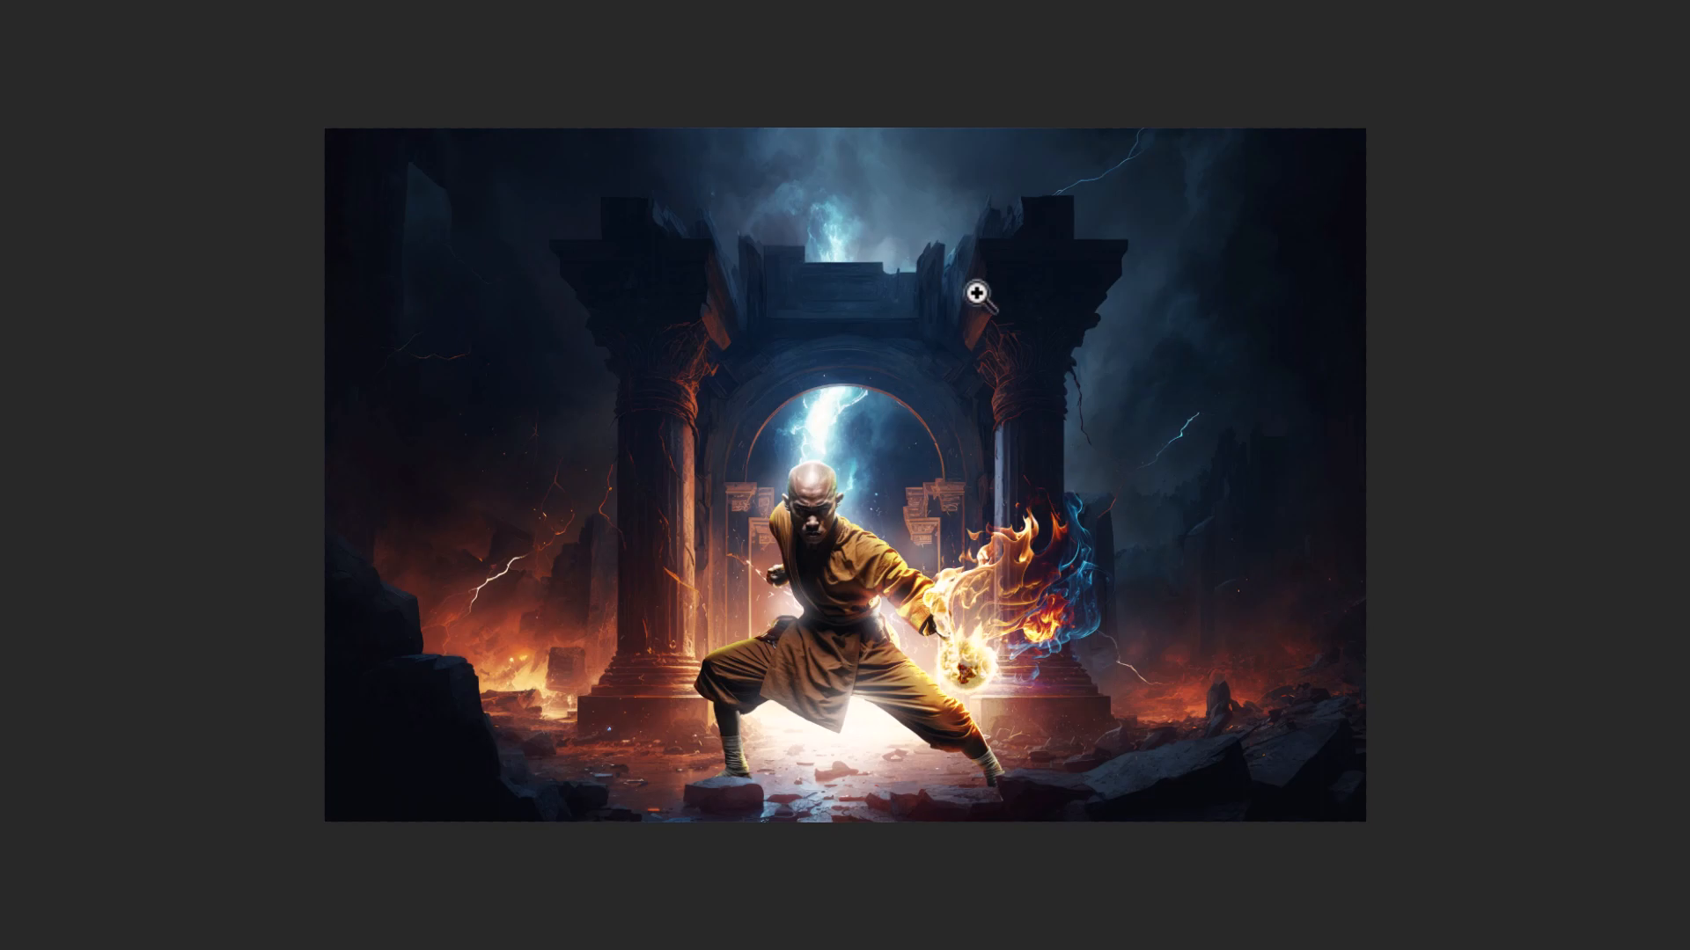
key("f")
key("f")
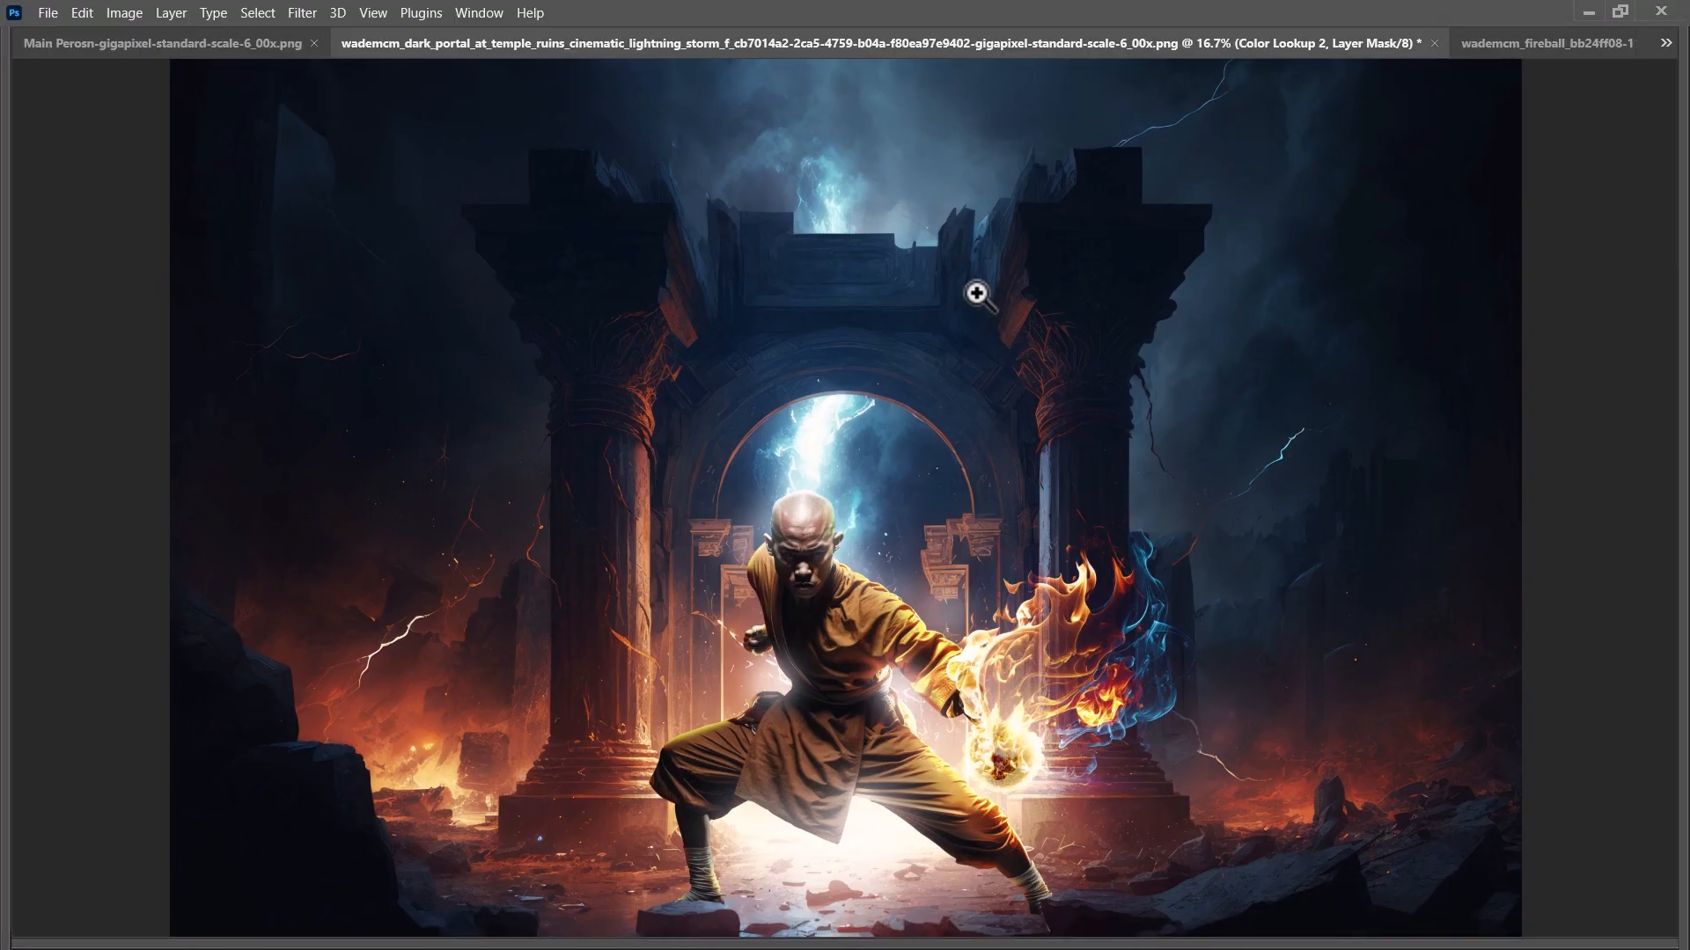
scroll(1267, 616, "down", 9)
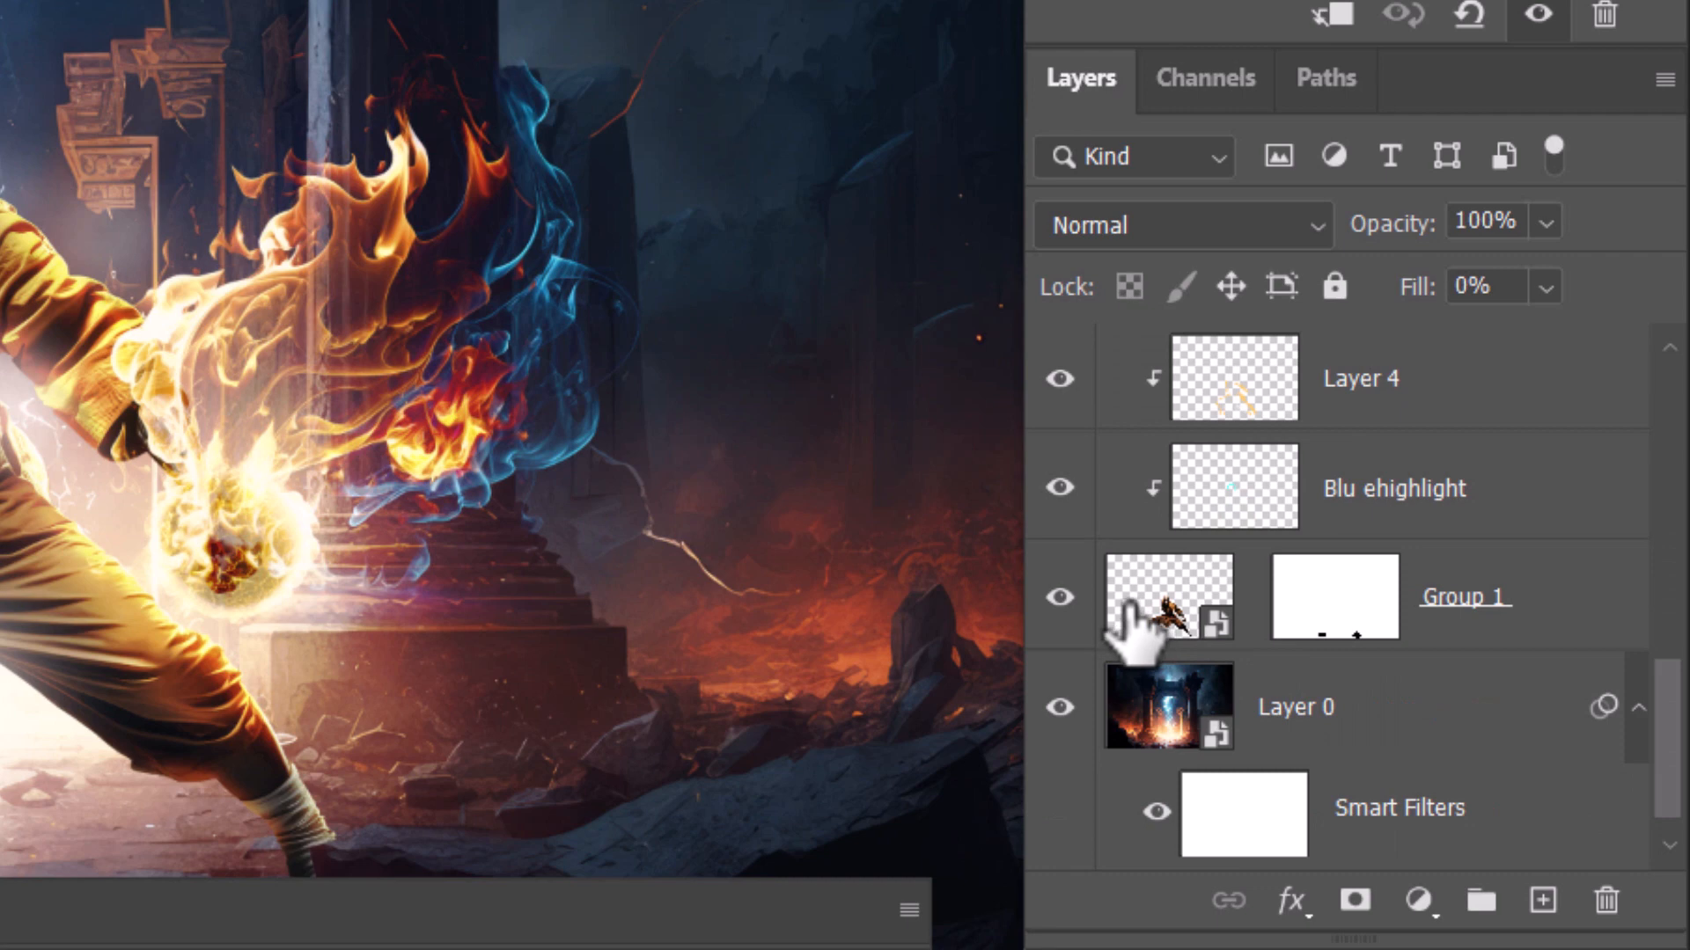
left_click(1131, 607)
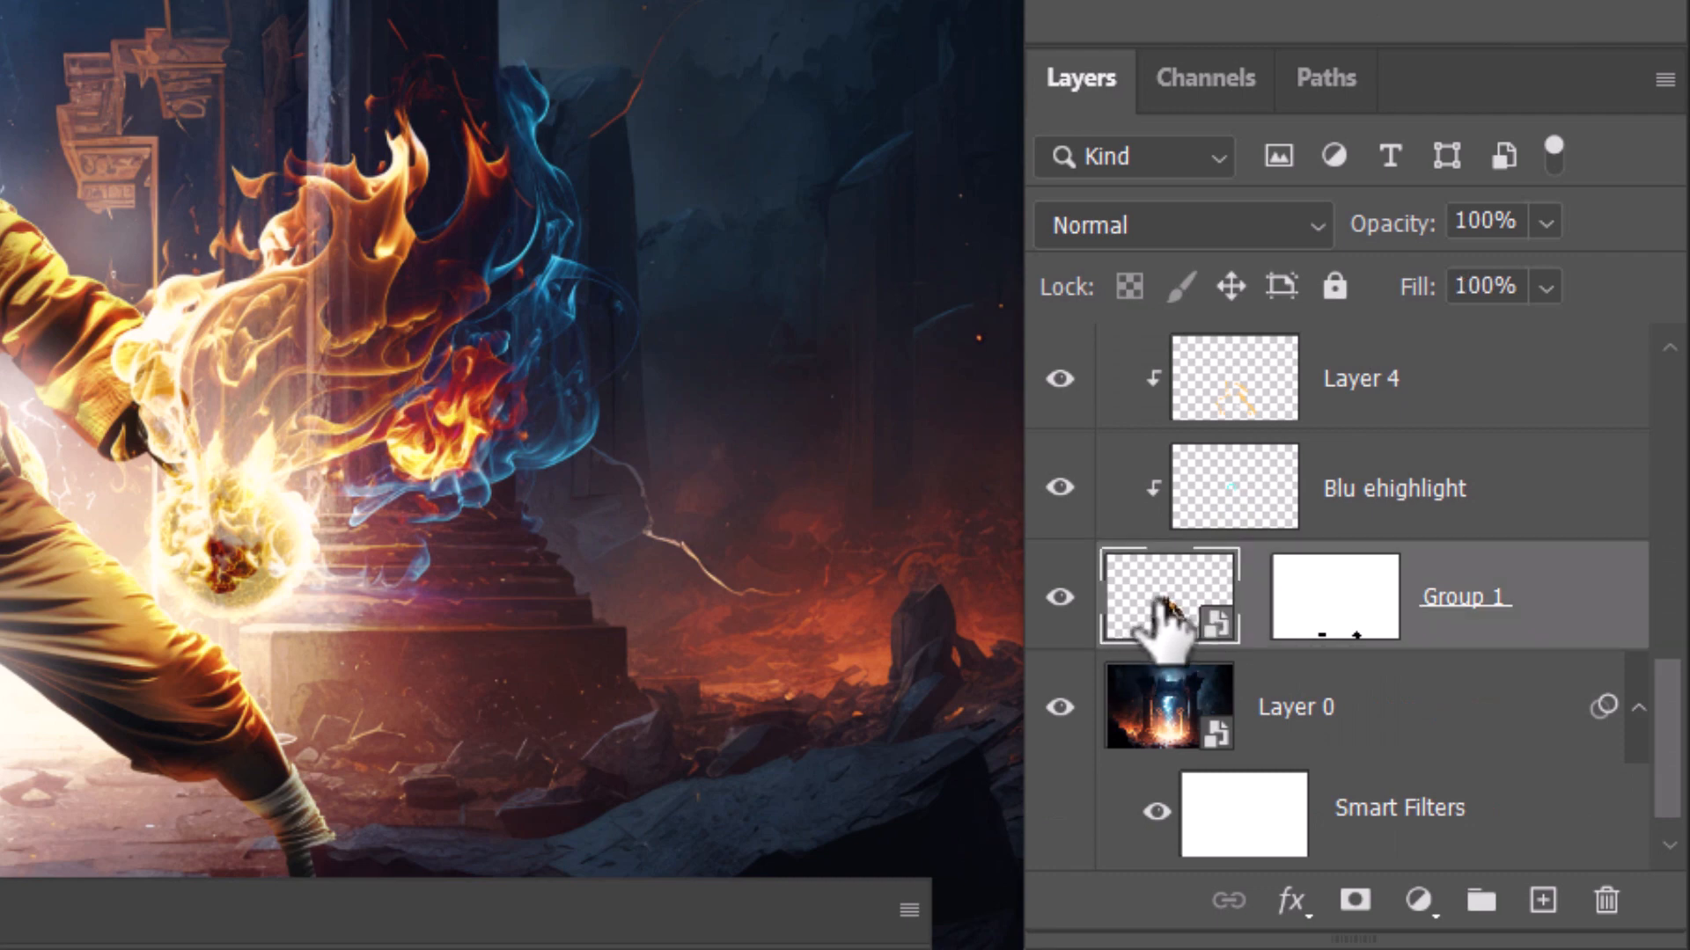
scroll(1172, 607, "down", 1)
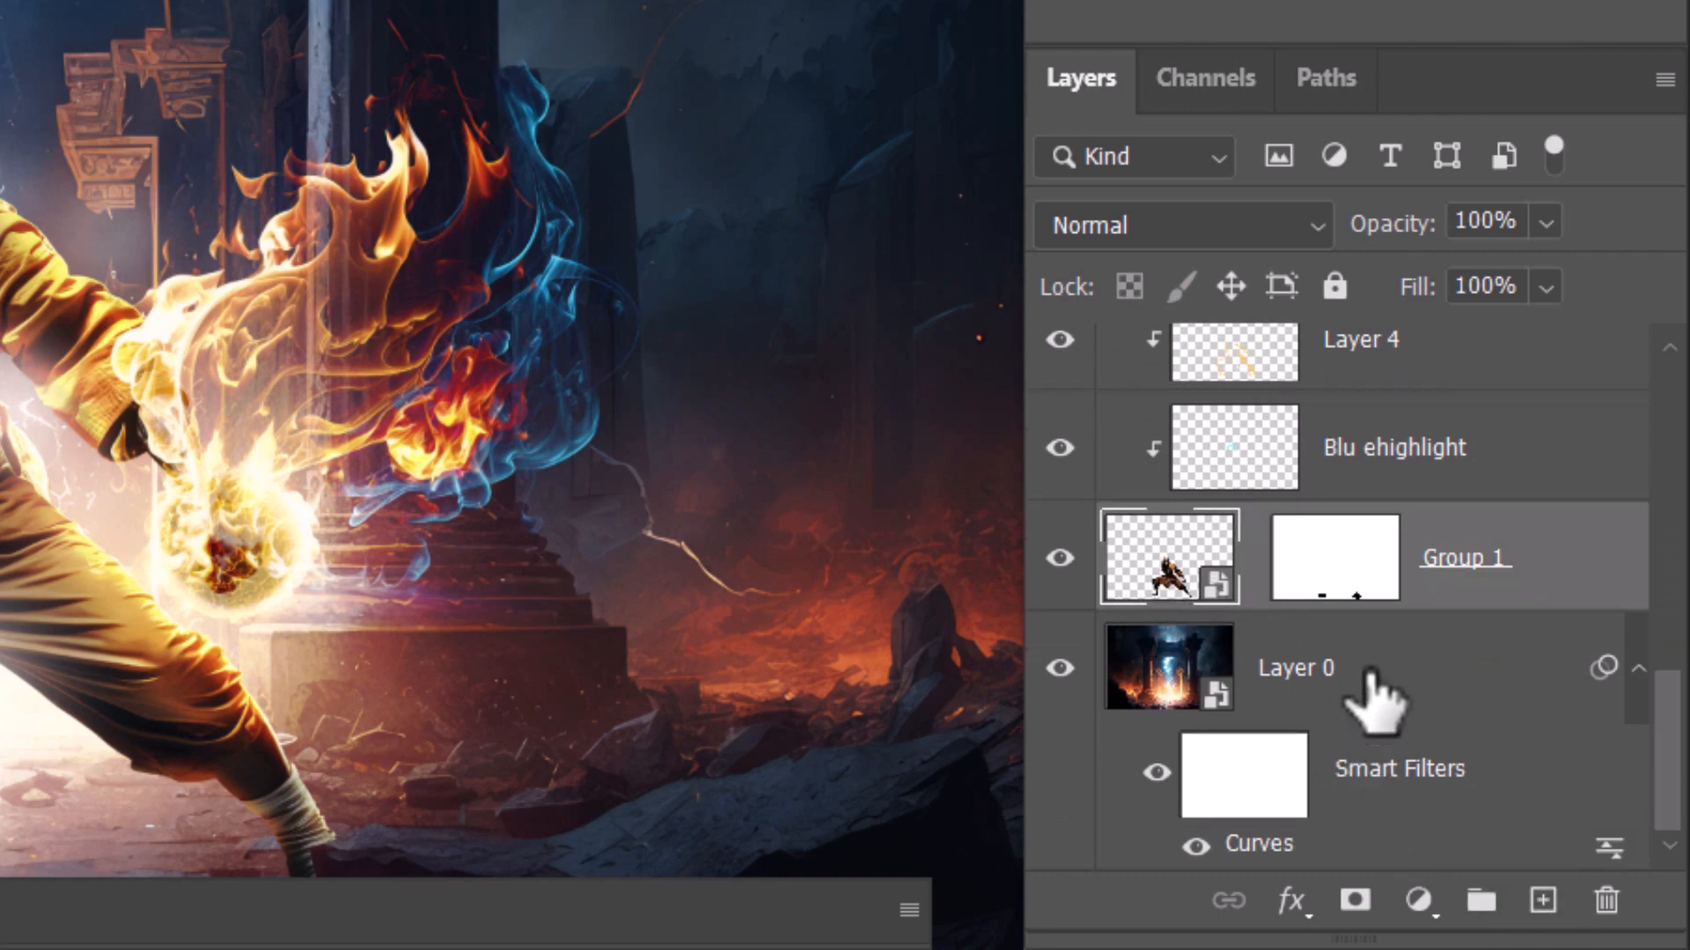
left_click(1433, 676)
left_click(1542, 899)
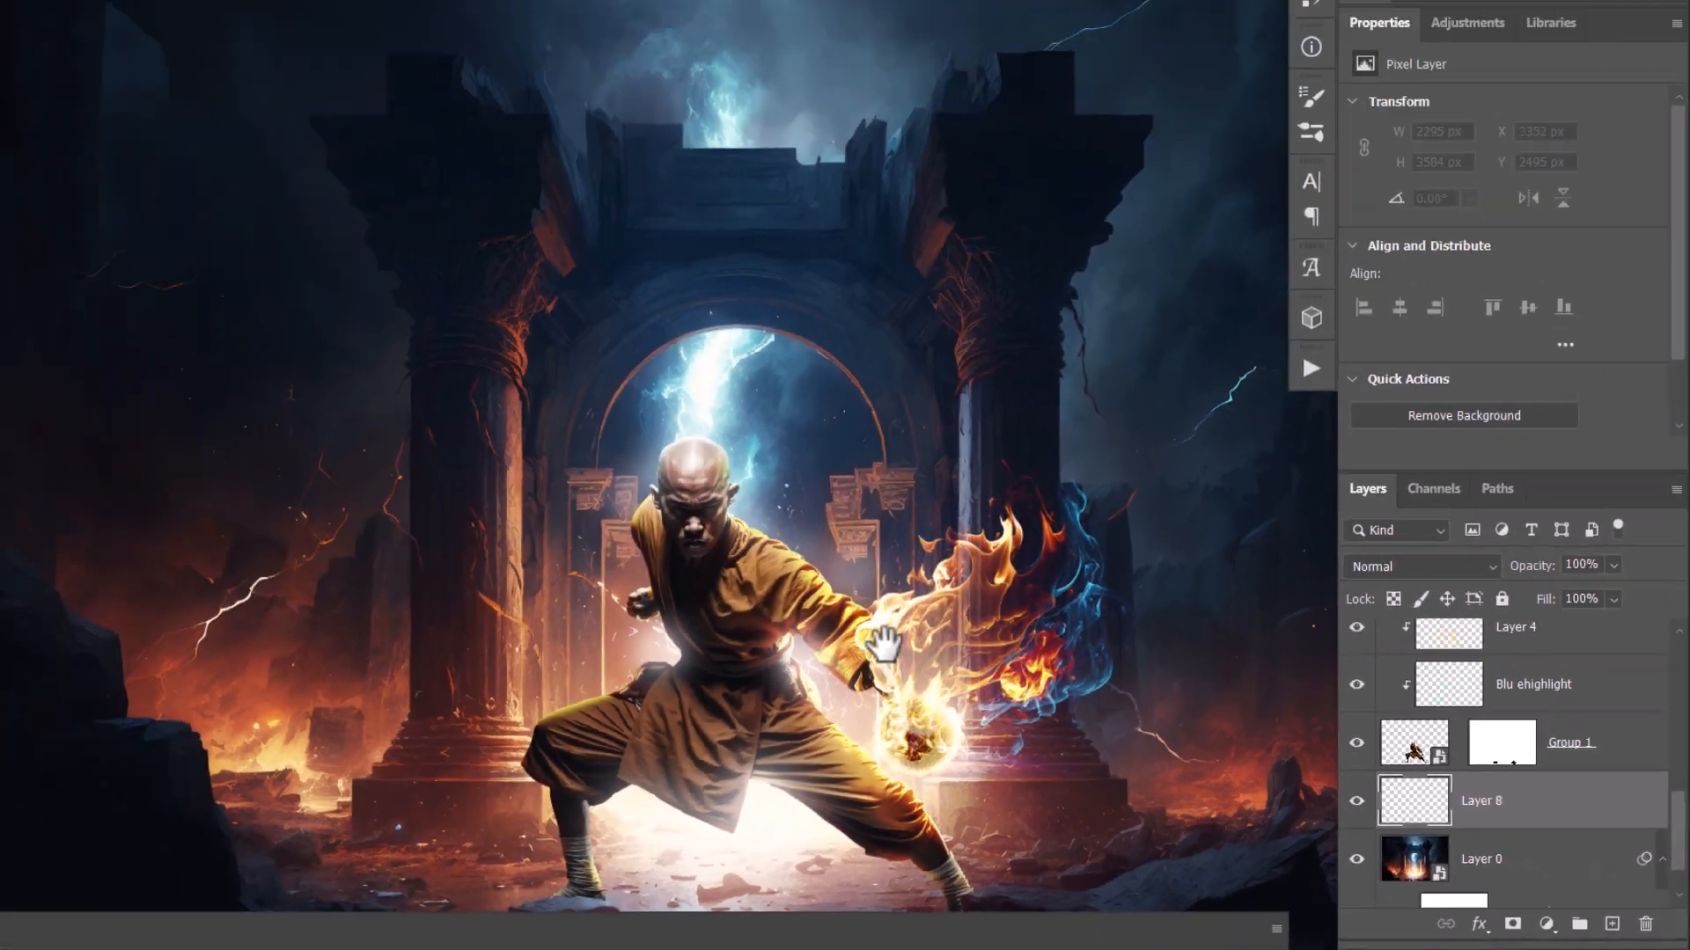
Step: Paint a soft black shadow at 30% opacity with a 175 px brush on the rock beneath the monk's bent-leg foot
left_click_drag(885, 645, 876, 445)
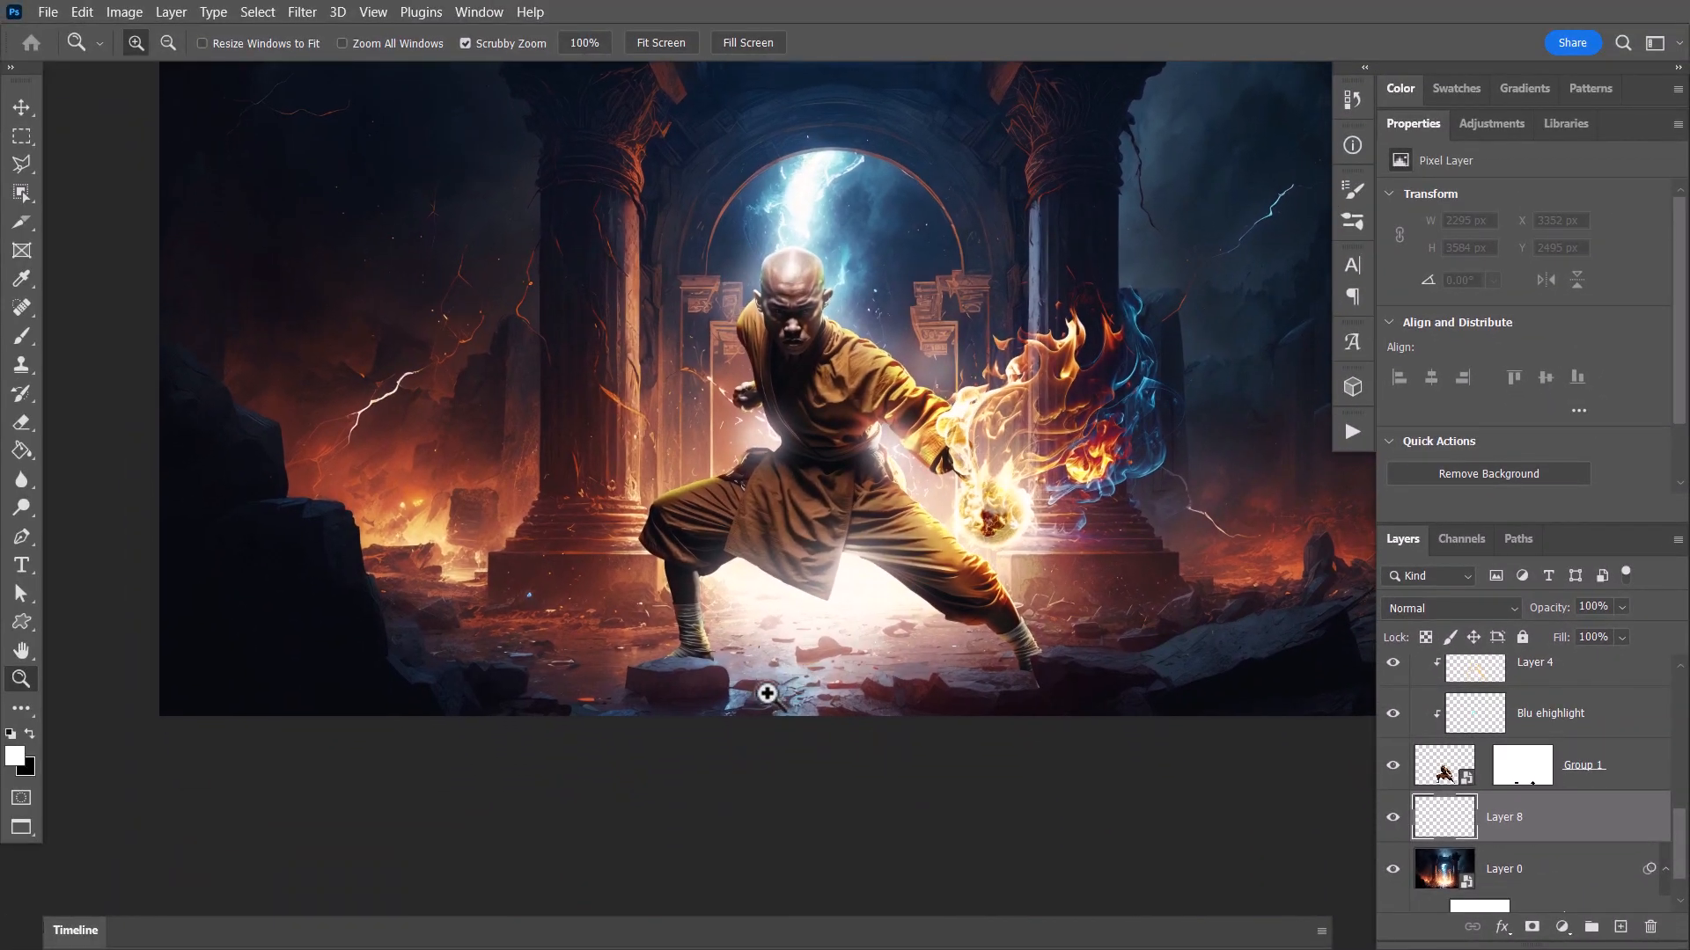
left_click(697, 672)
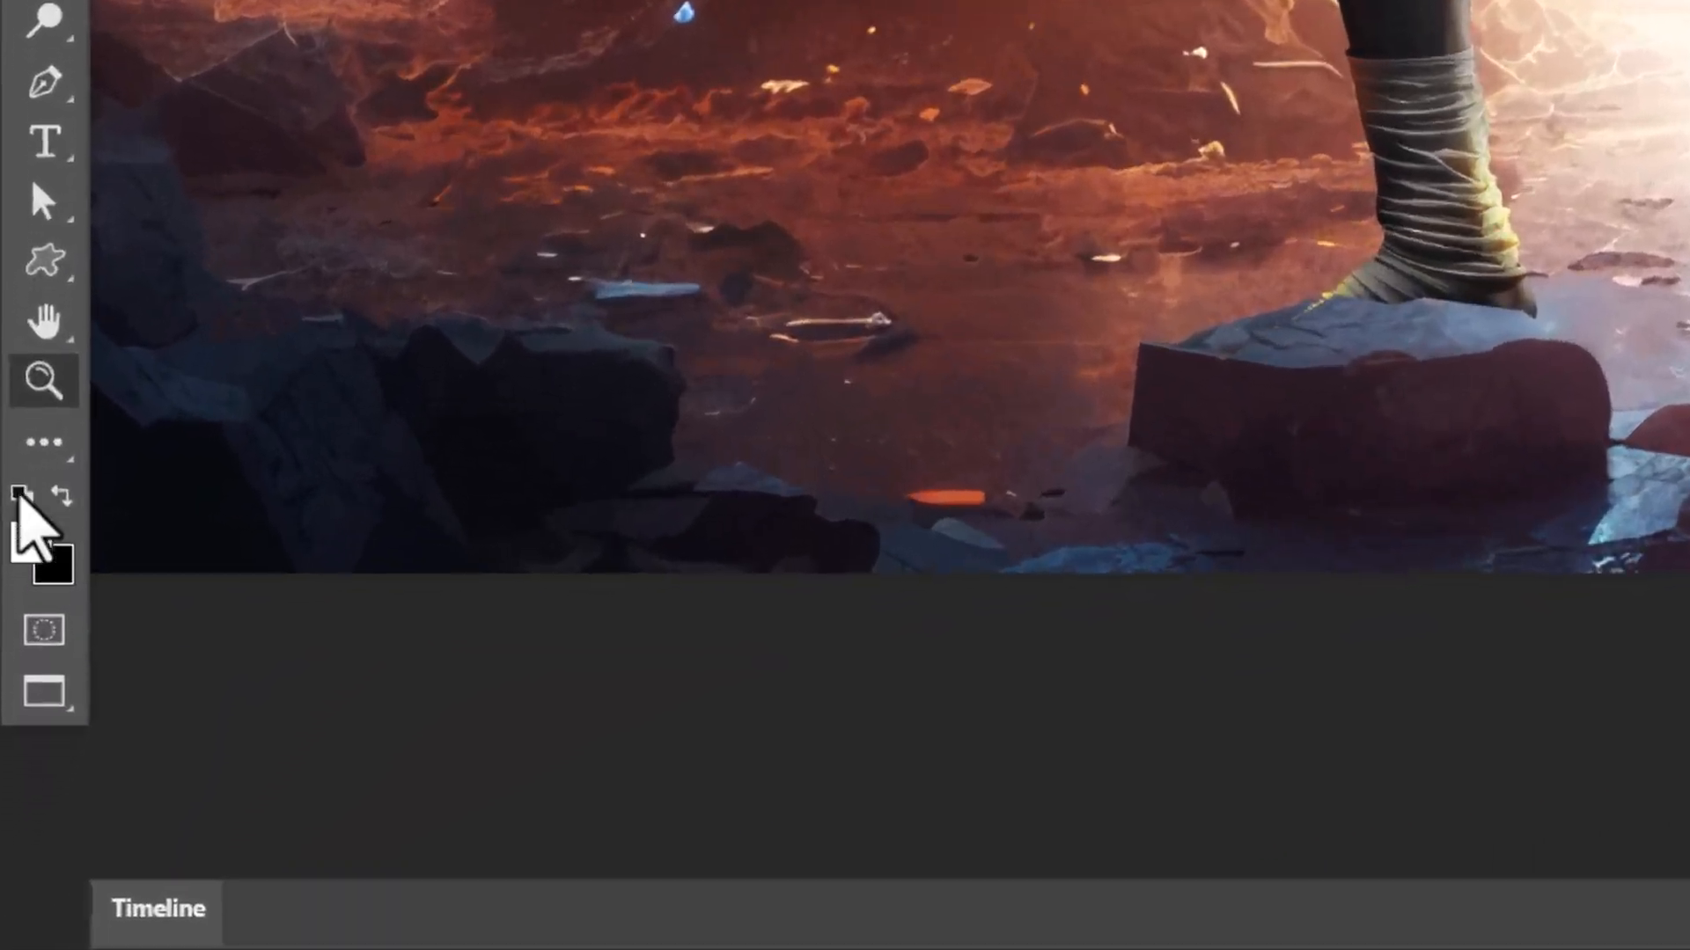
left_click(10, 735)
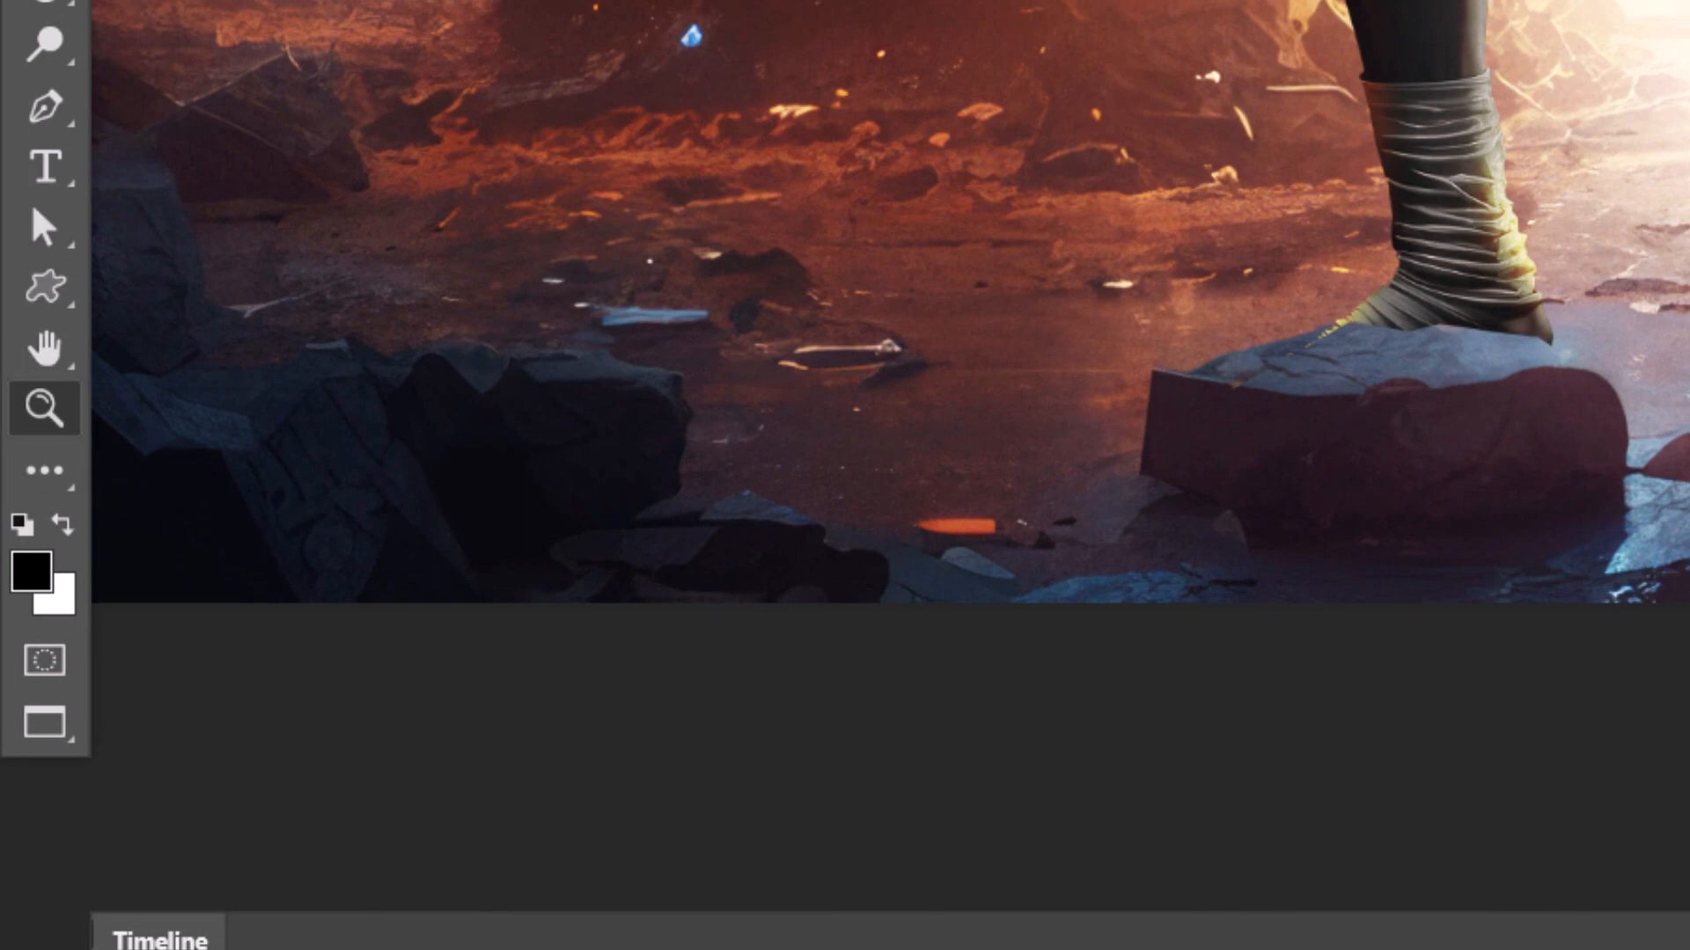
key("b")
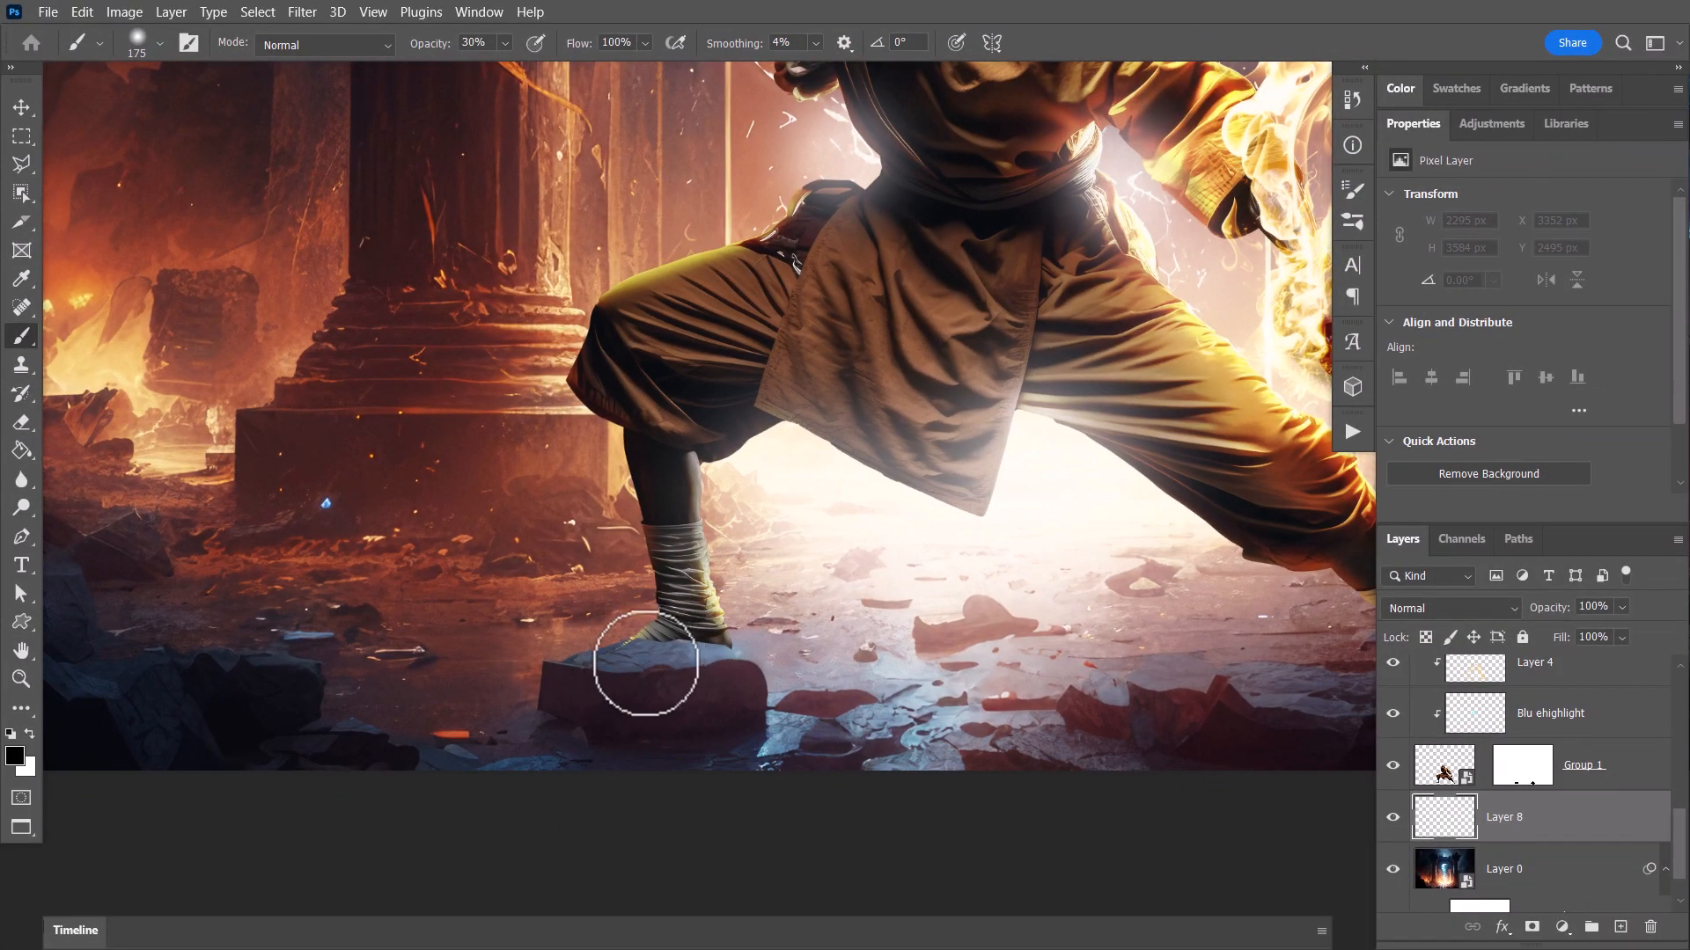
scroll(915, 502, "down", 2)
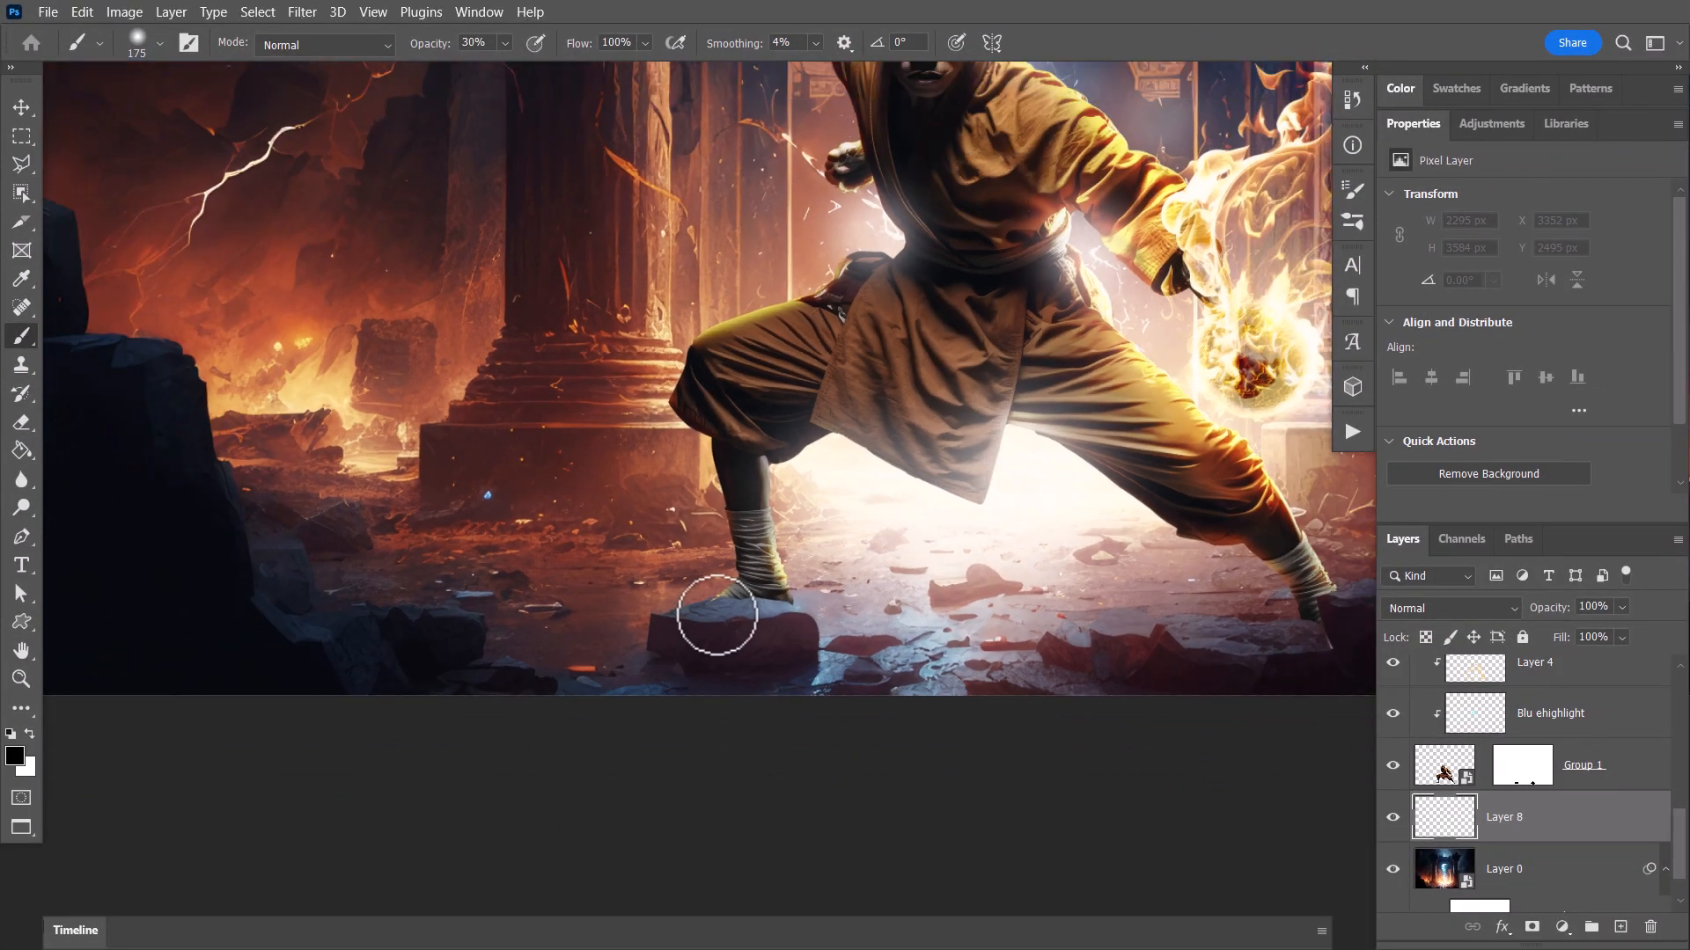
mouse_move(687, 627)
left_mouse_down()
mouse_move(746, 603)
mouse_move(700, 642)
mouse_move(749, 604)
mouse_move(708, 673)
mouse_move(711, 612)
left_mouse_up()
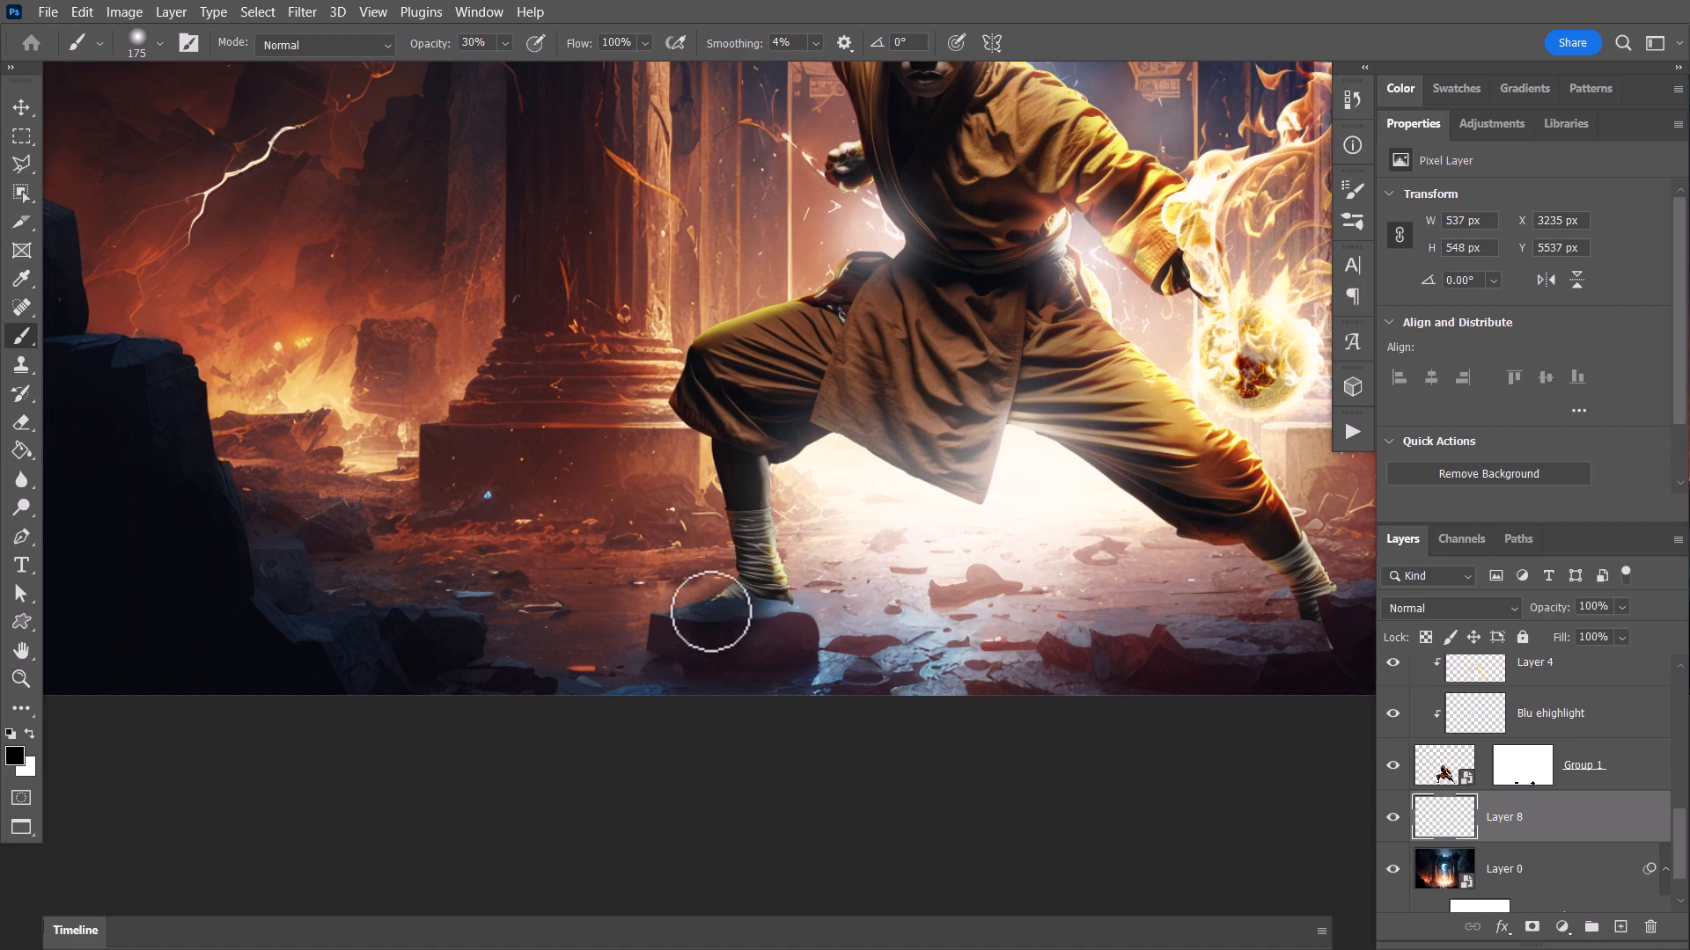
Step: Raise the brush opacity to 100% and paint dark shadows under both feet and across the surrounding rocks on Layer 8
left_click(506, 43)
left_click_drag(514, 66, 581, 66)
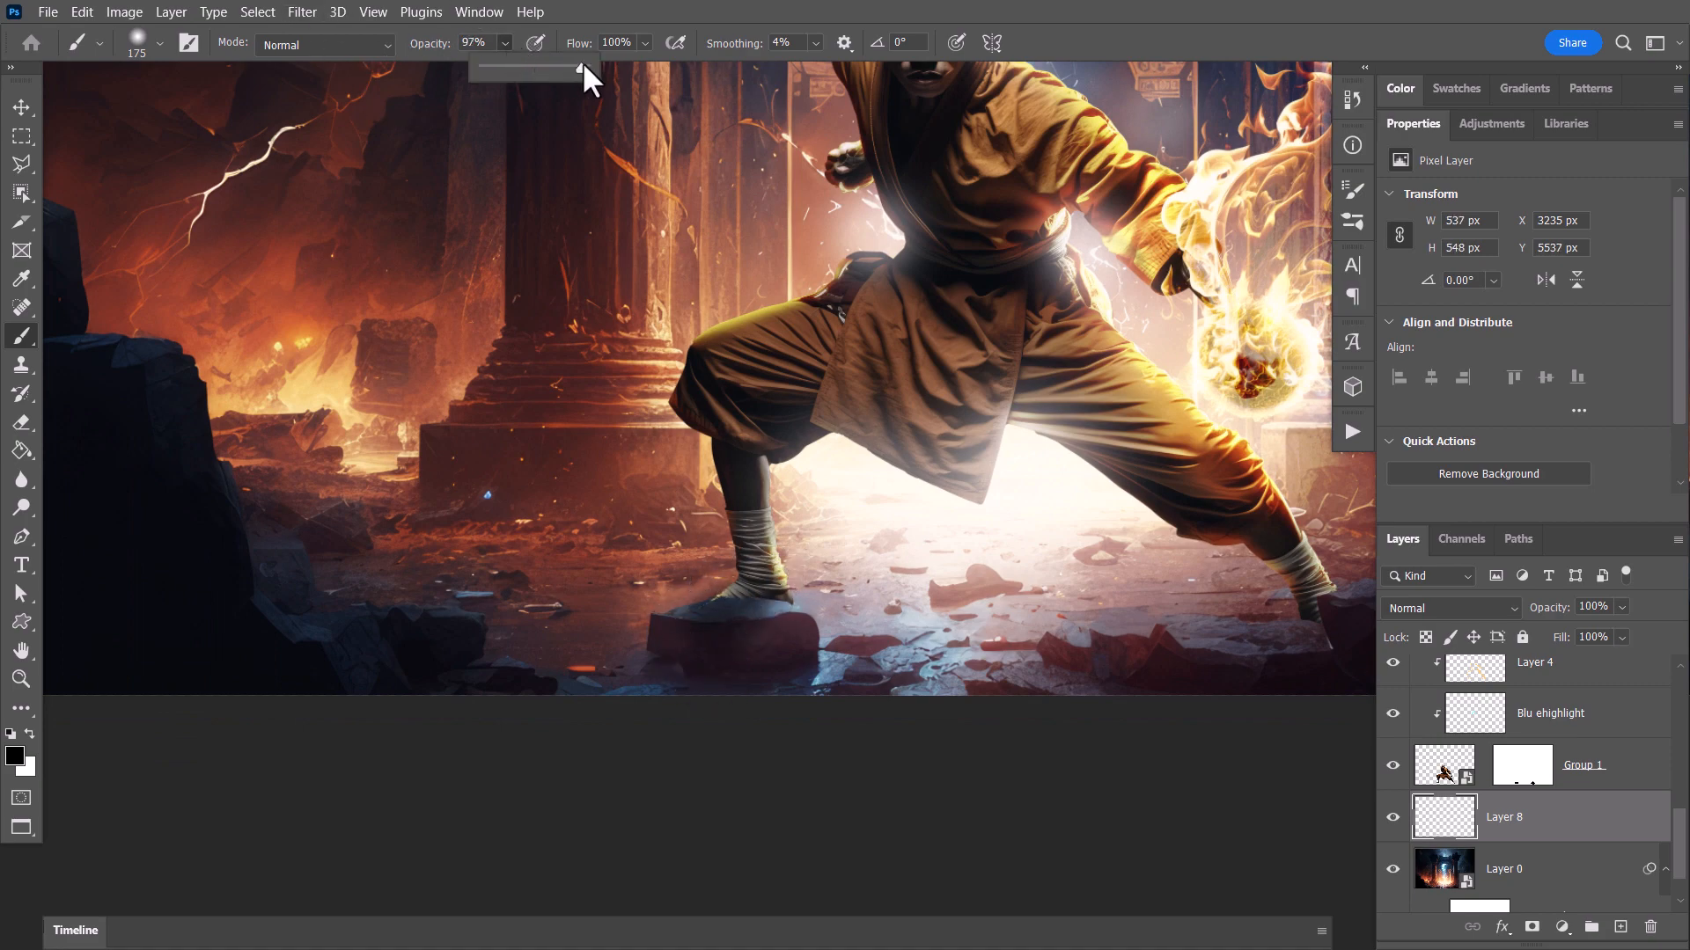
mouse_move(764, 620)
left_mouse_down()
mouse_move(778, 635)
mouse_move(620, 682)
left_mouse_up()
left_click_drag(1225, 625, 1302, 673)
left_click_drag(581, 660, 340, 668)
right_click(440, 722, "alt")
scroll(764, 748, "down", 2)
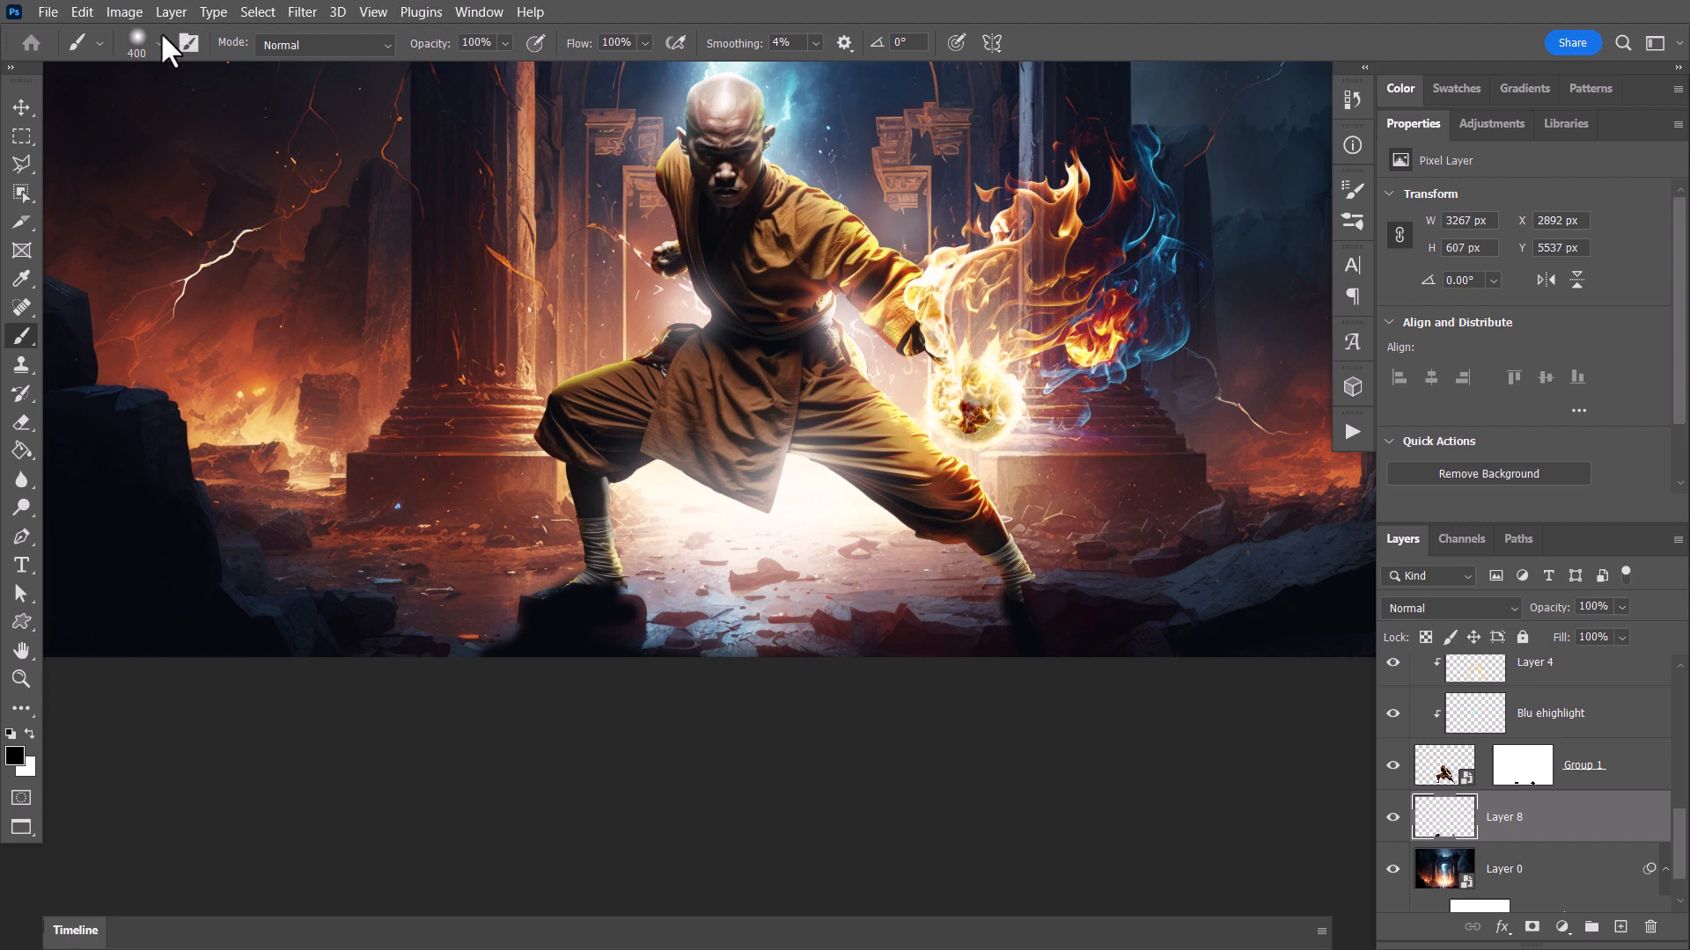
Step: Colorize the painted shadows with Hue/Saturation using hue 276, saturation 25 and a slightly raised lightness
key("ctrl+u")
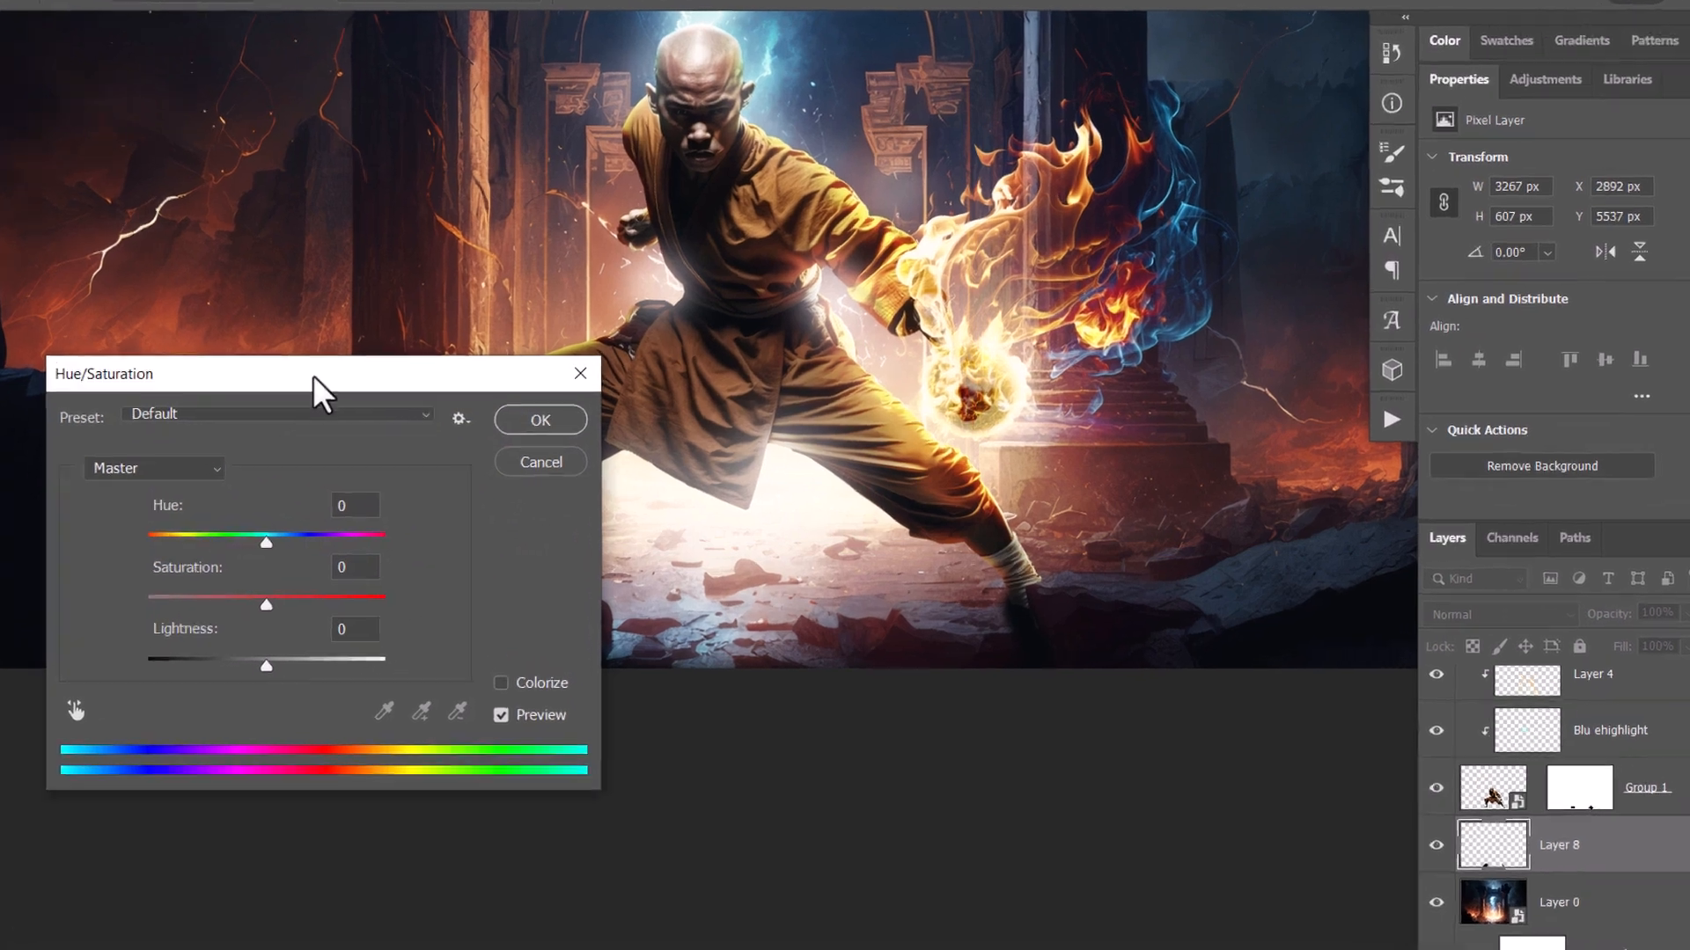
left_click_drag(313, 375, 1170, 382)
left_click_drag(1125, 671, 1143, 672)
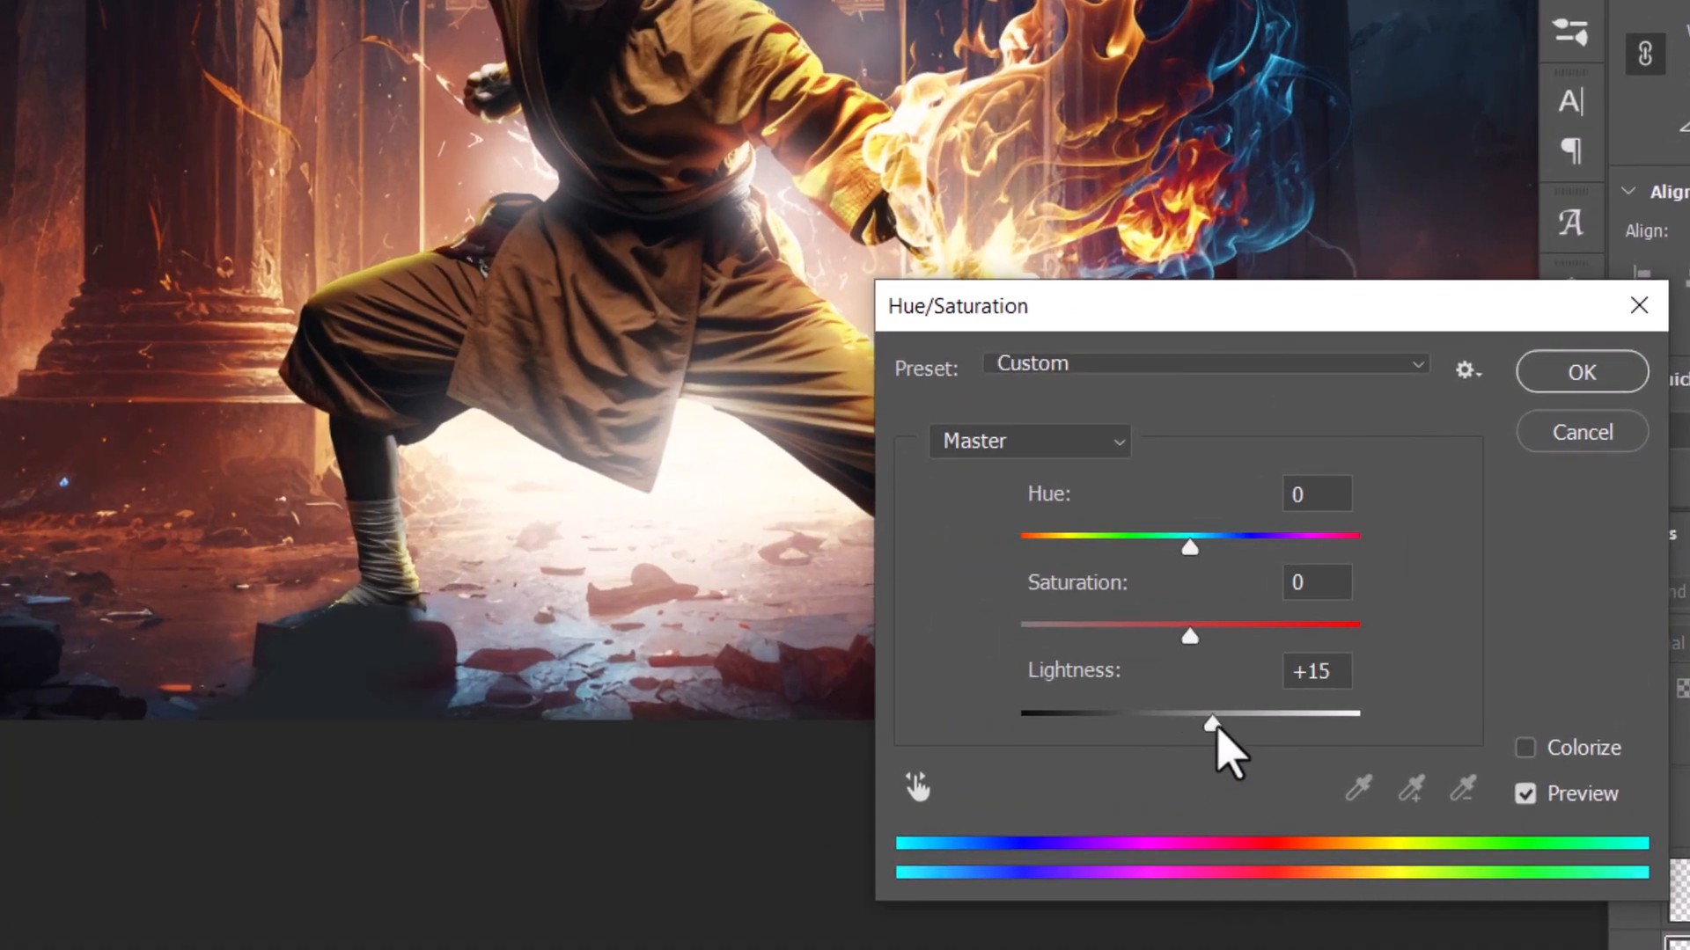
left_click(1525, 748)
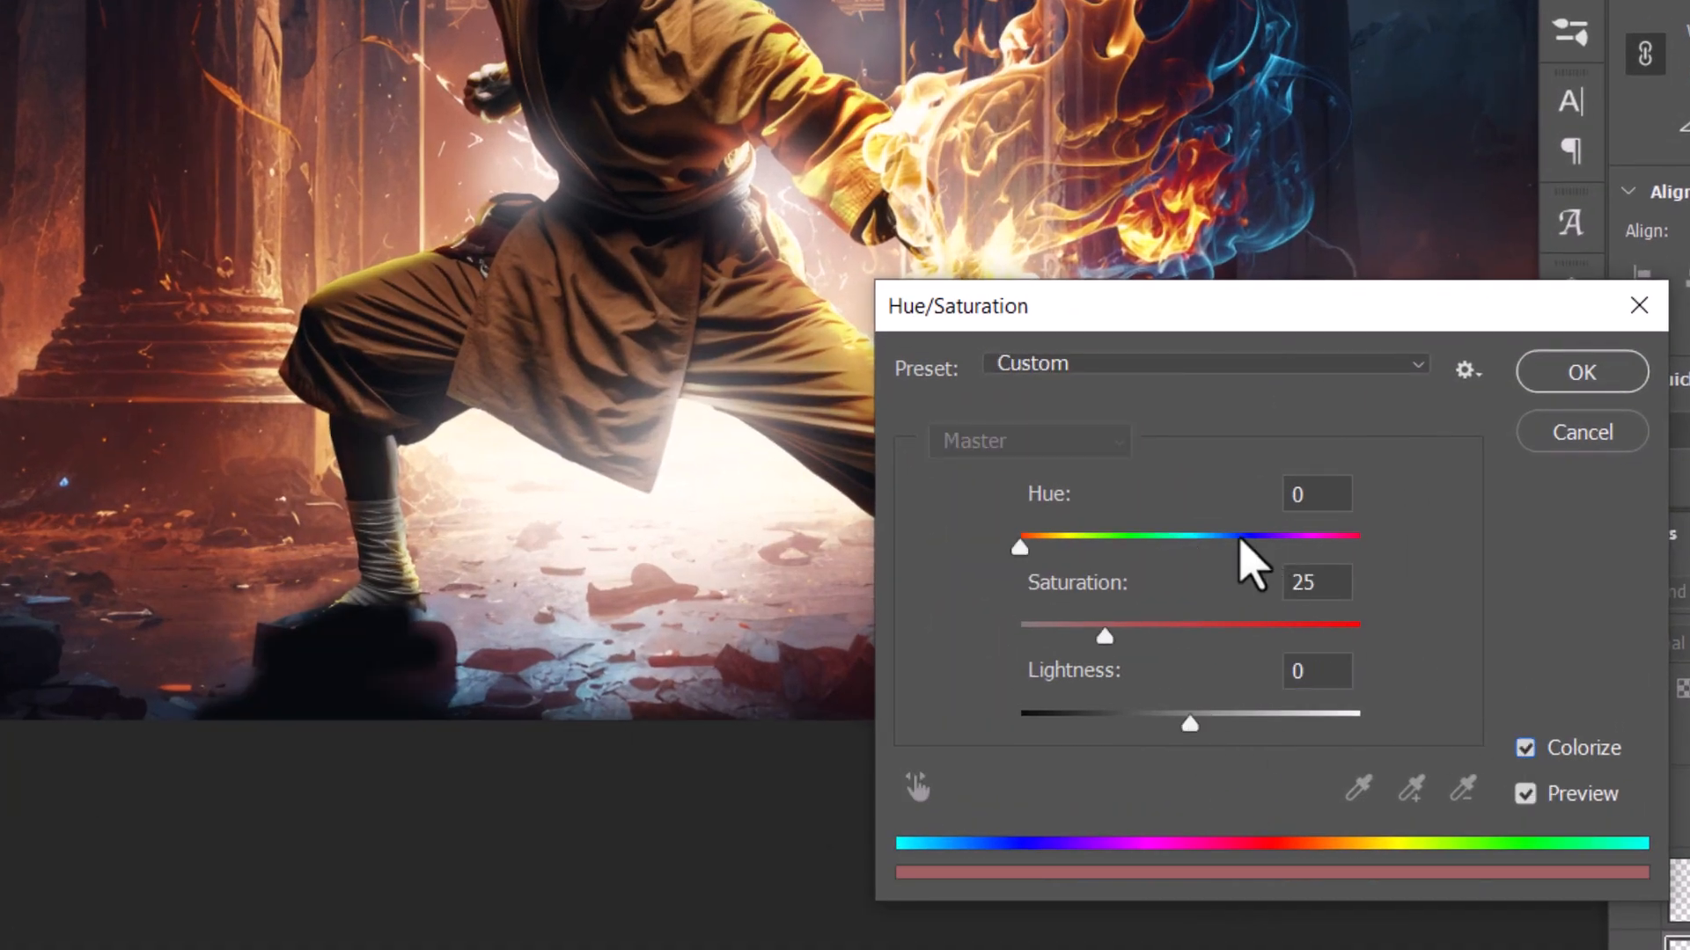
left_click_drag(1189, 722, 1207, 726)
left_click_drag(1143, 538, 1276, 642)
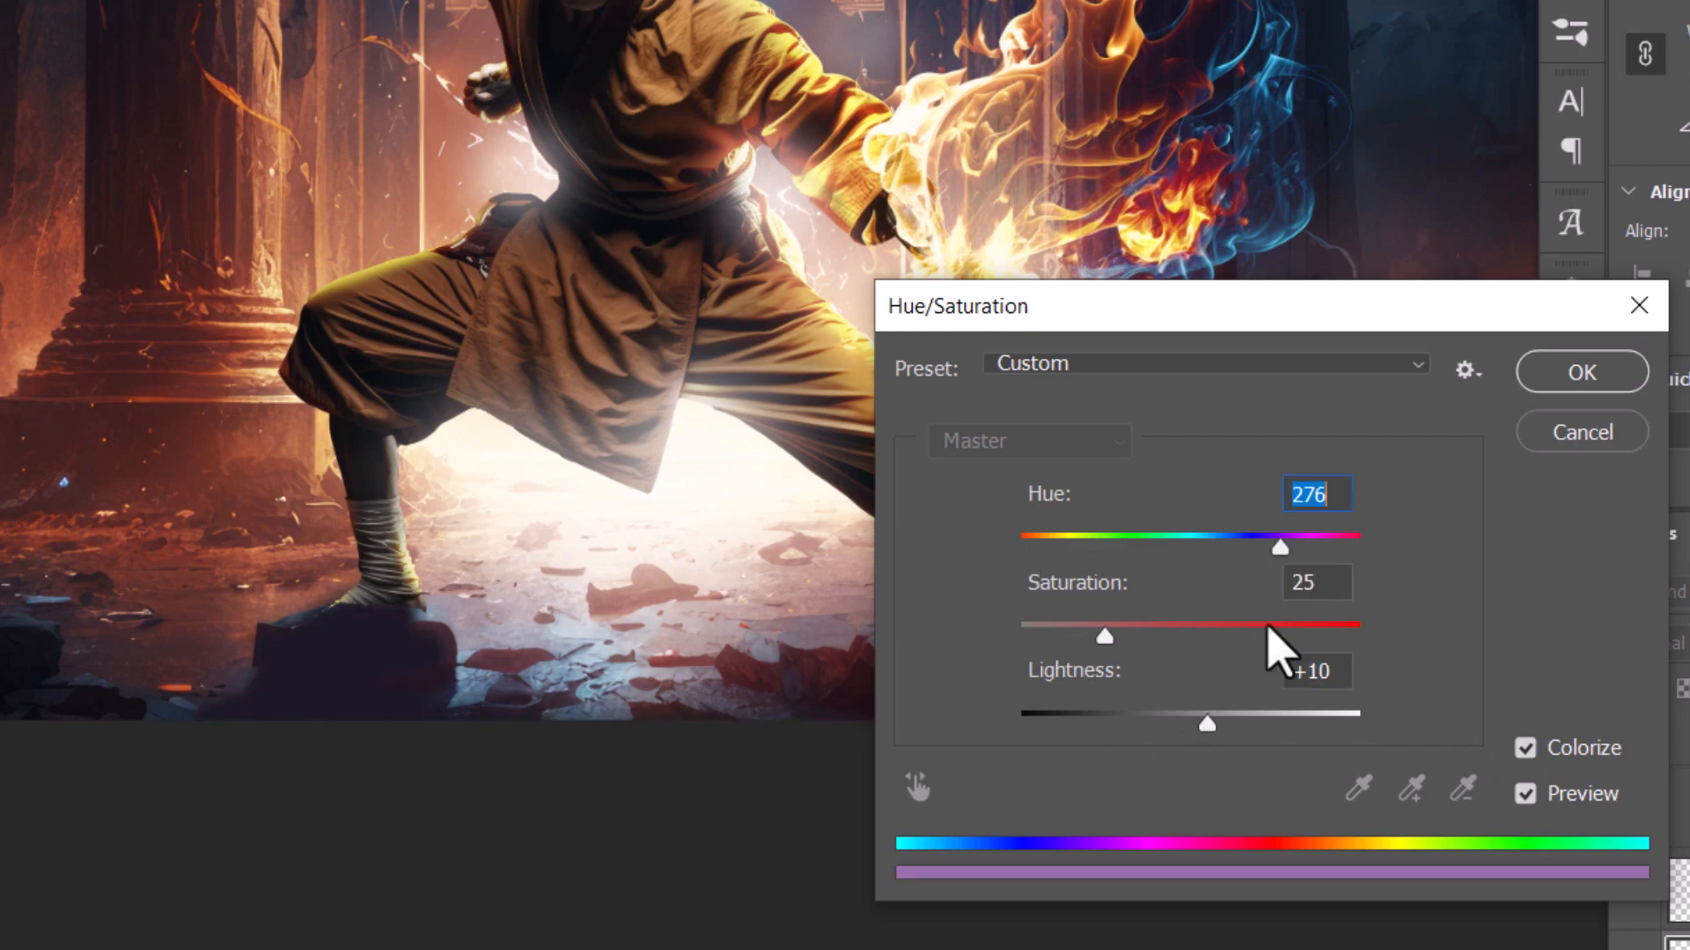
left_click_drag(1208, 722, 1199, 736)
left_click(1582, 372)
Step: Try Color Burn on Layer 8, lower its Fill to 40%, and switch the blend mode to Linear Burn
left_click(1345, 456)
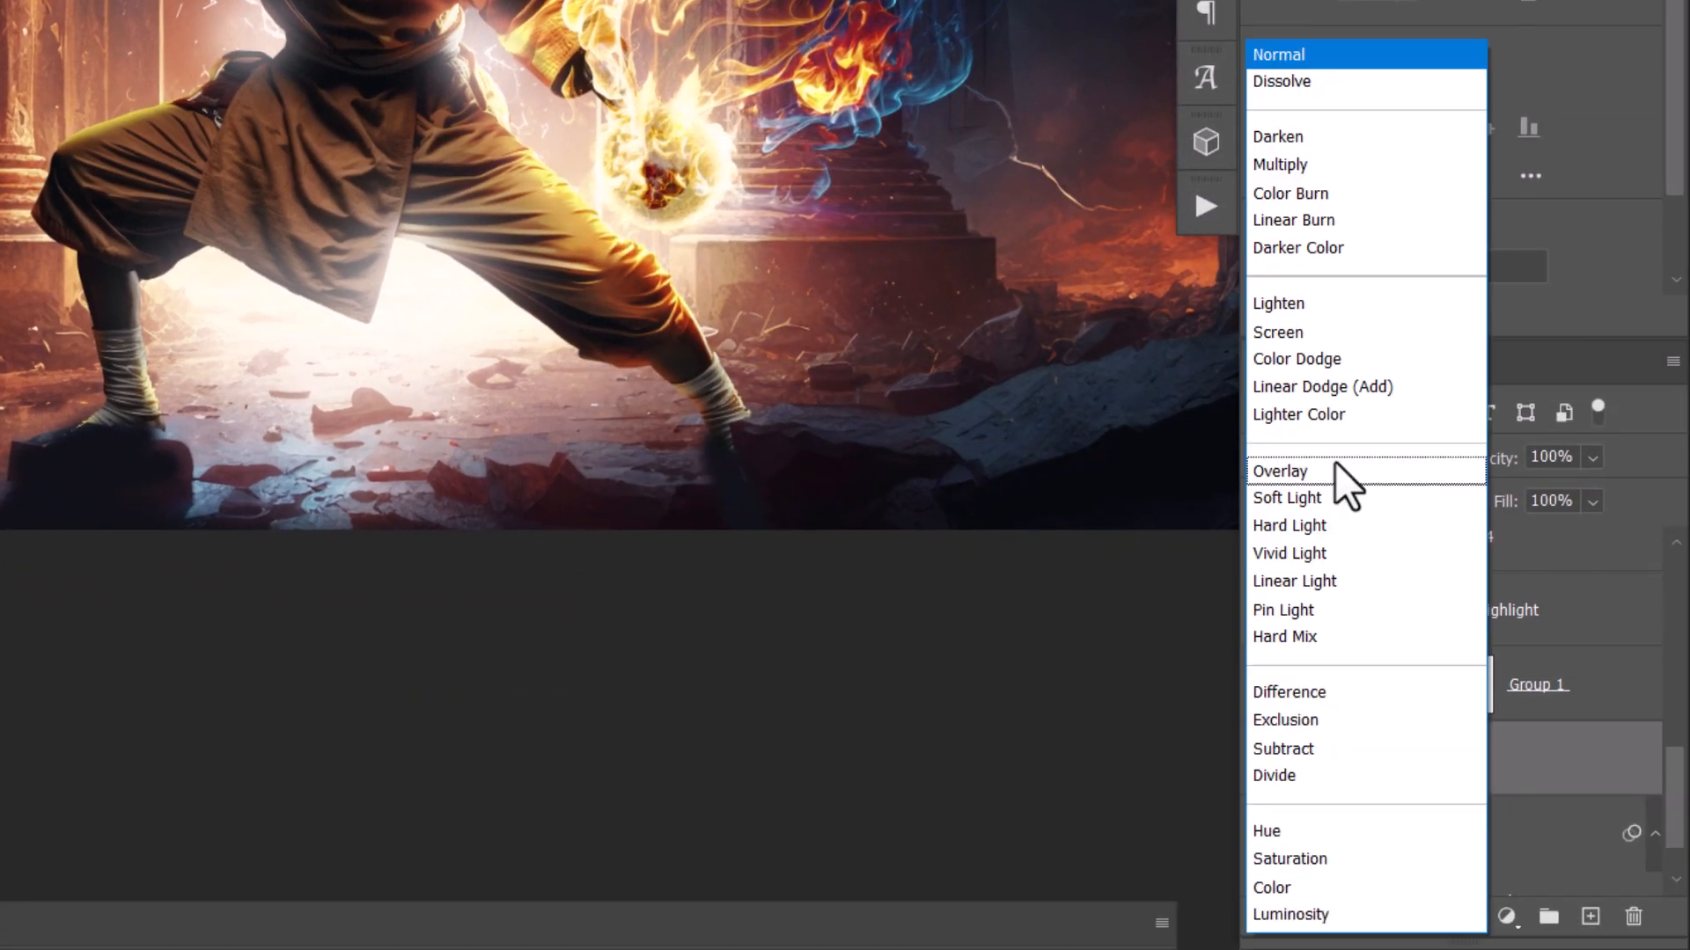
left_click(1327, 193)
left_click(1588, 501)
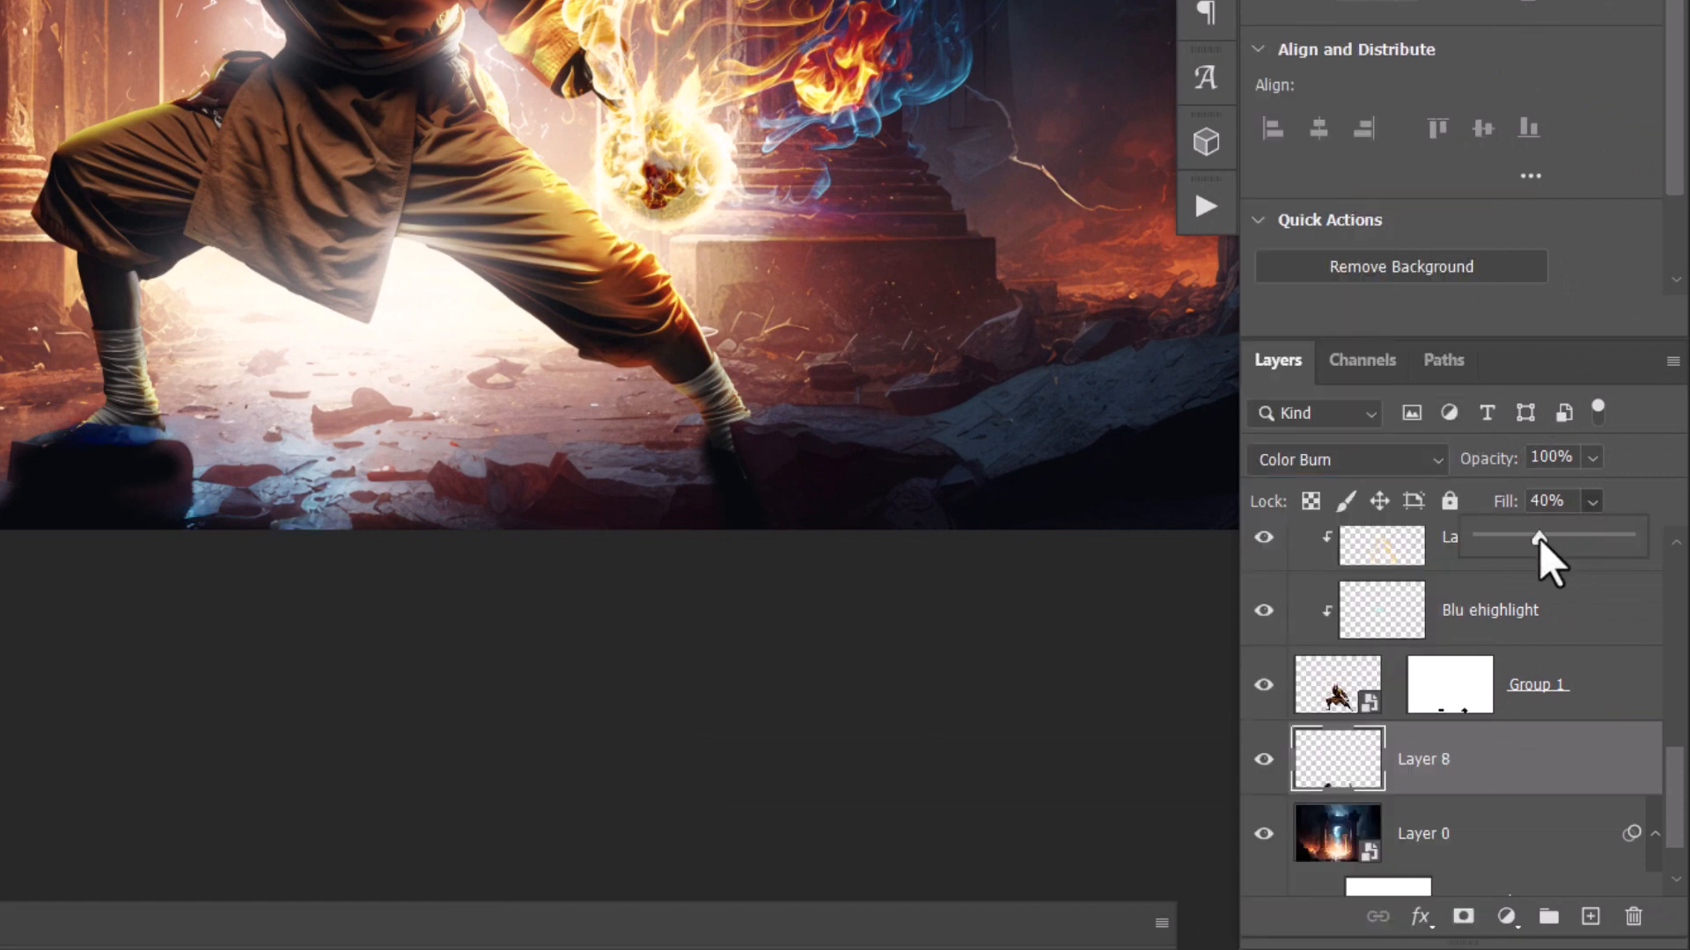
left_click(1400, 458)
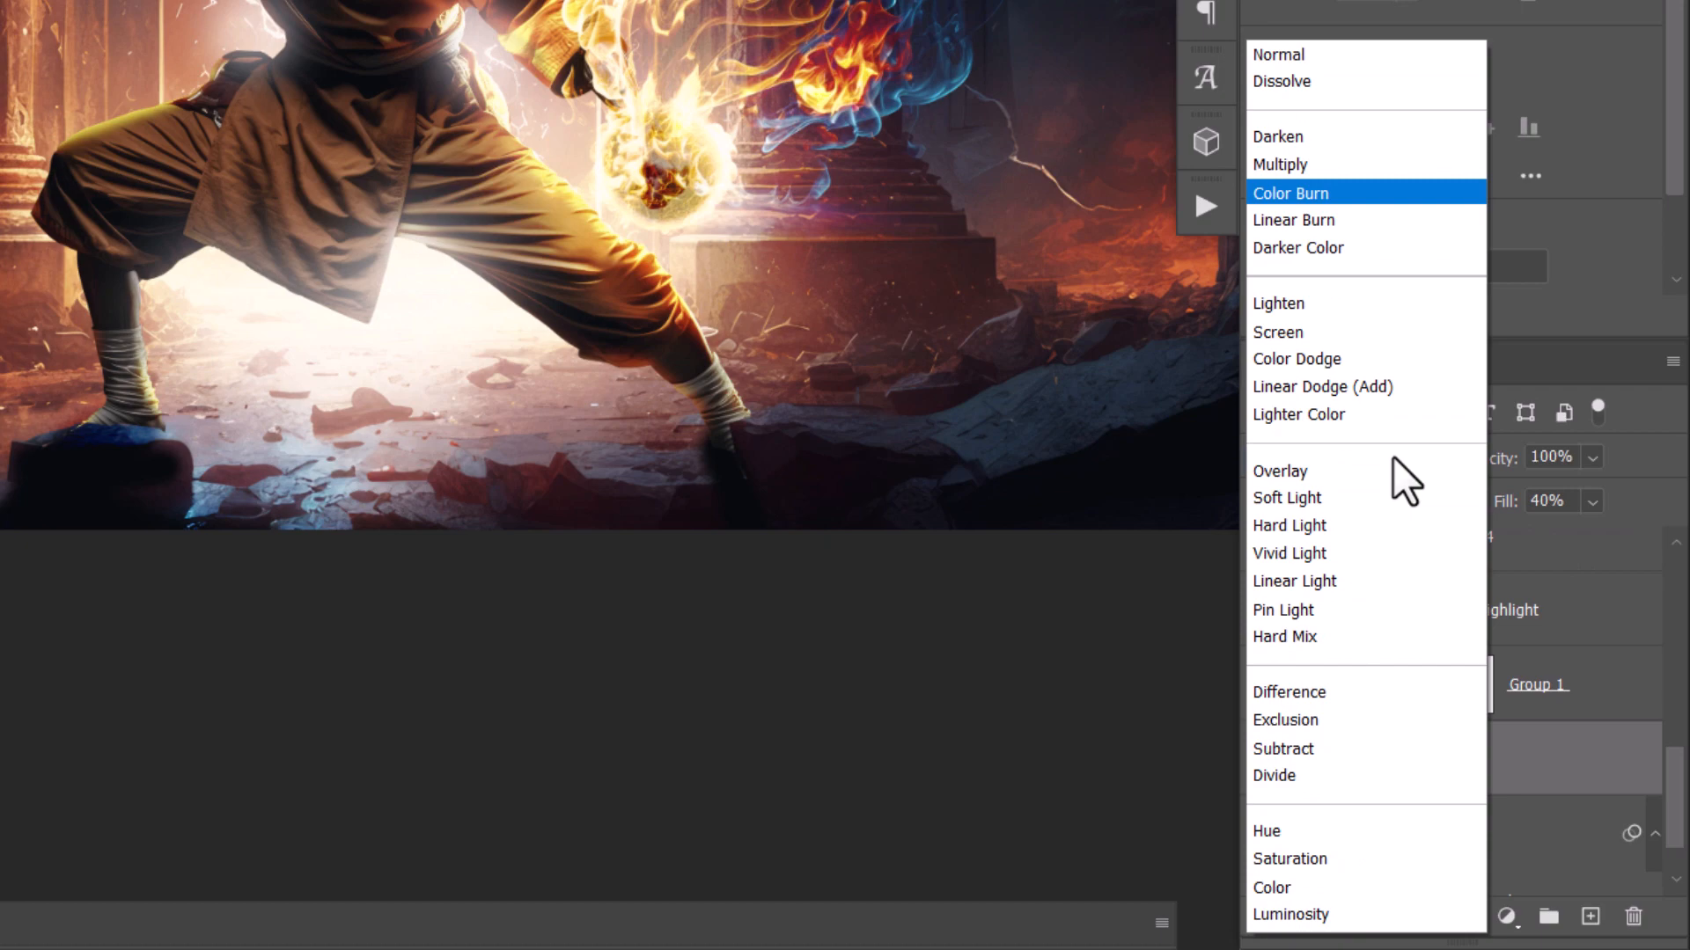
left_click(1318, 220)
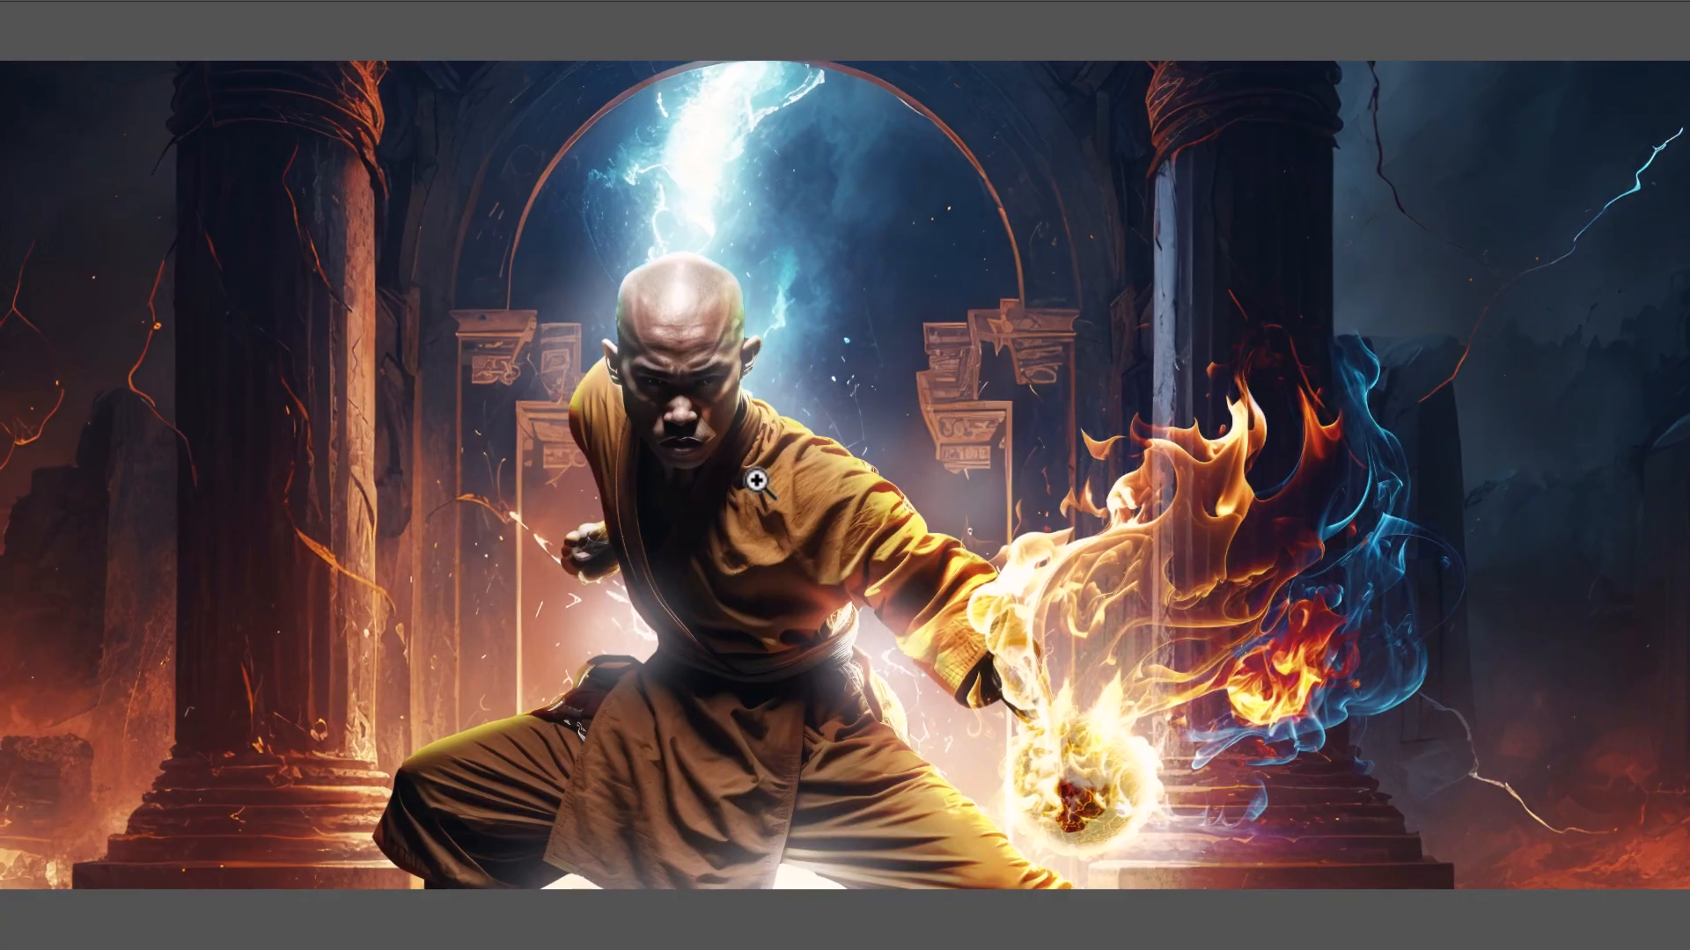
Step: Paint black with a 125 px brush on Group 1's layer mask to blend the edge of the monk's foot into the rock
left_click_drag(757, 481, 815, 344)
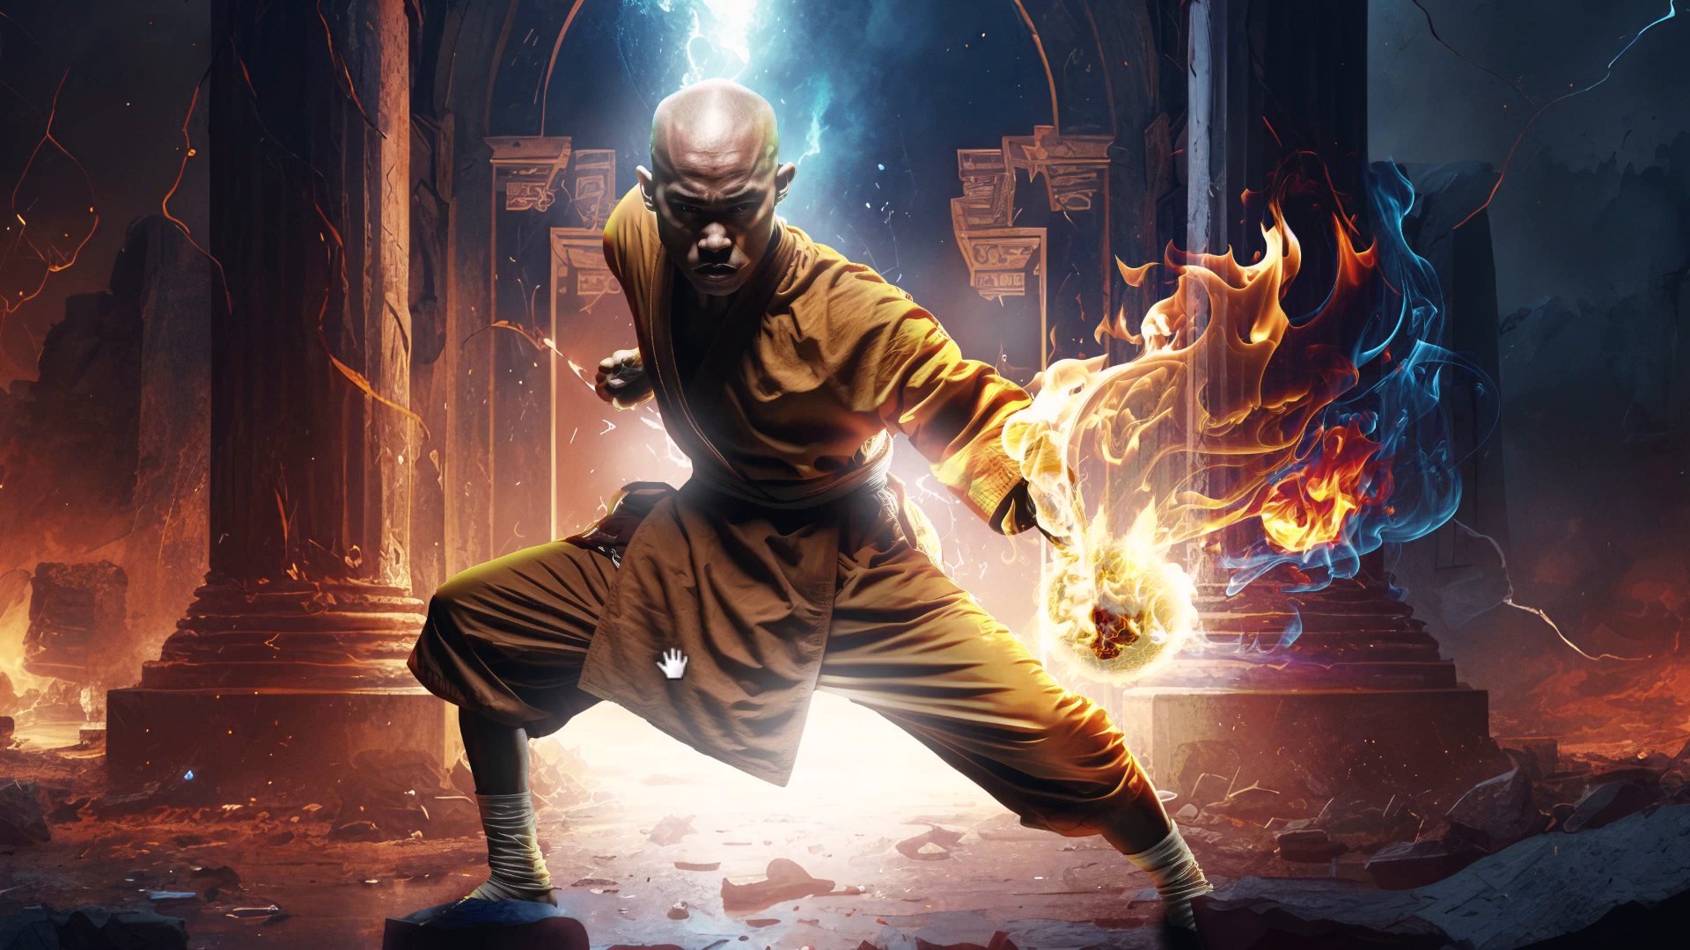
left_click_drag(673, 665, 688, 566)
left_click_drag(455, 802, 528, 830)
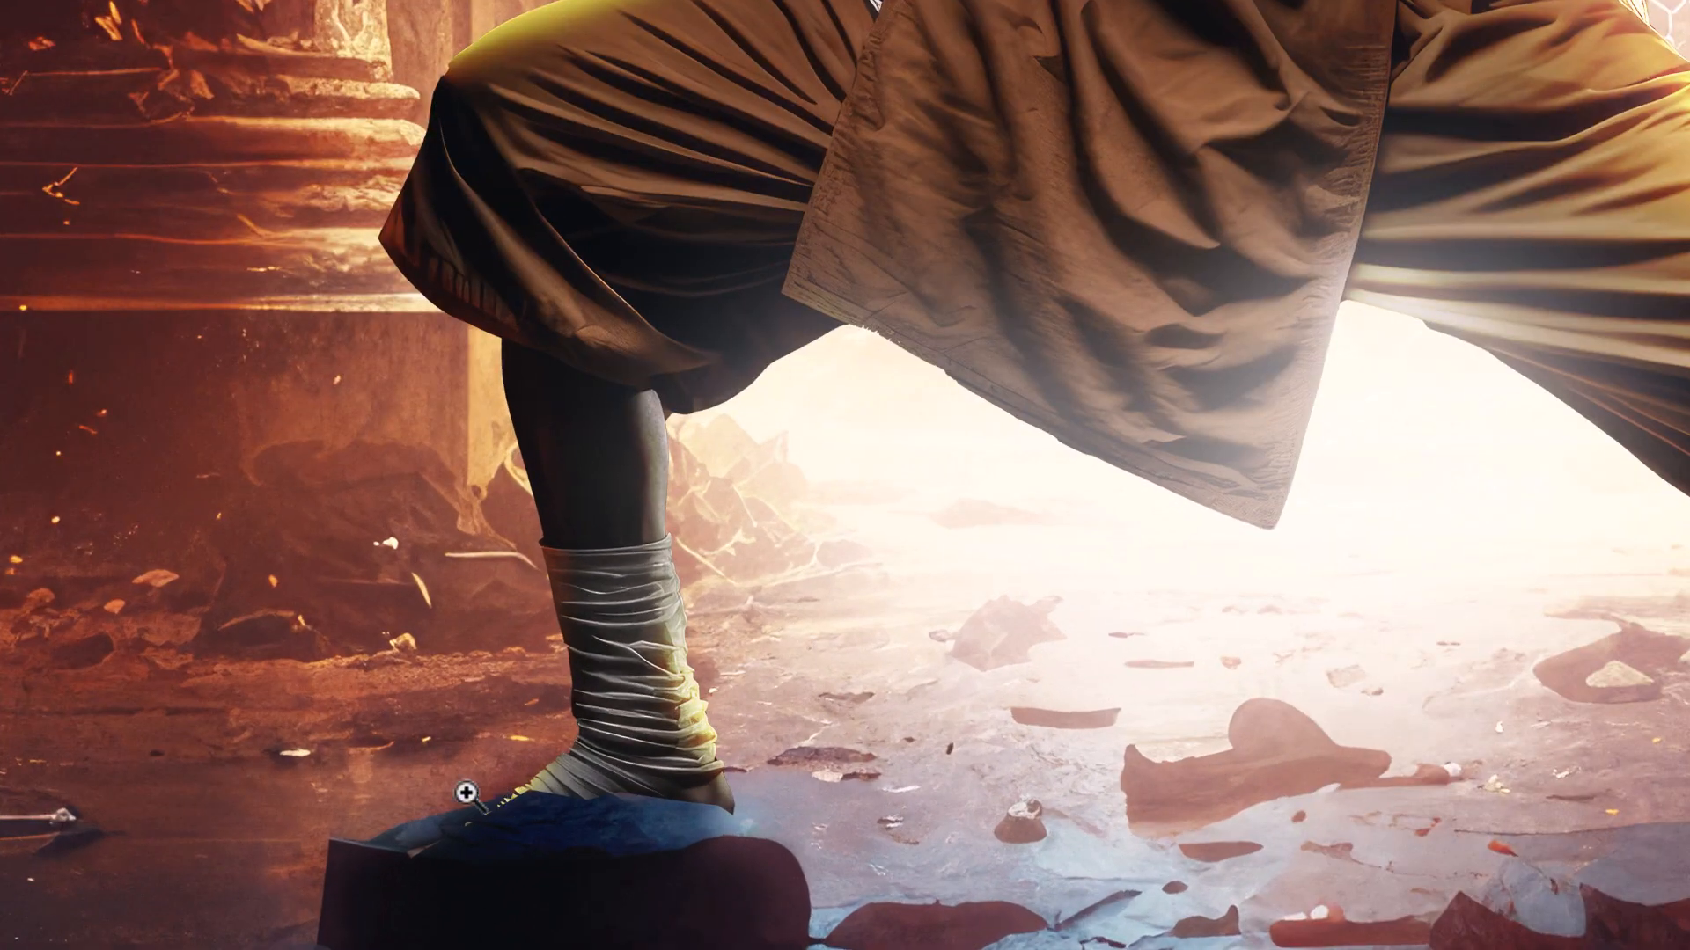
key("f")
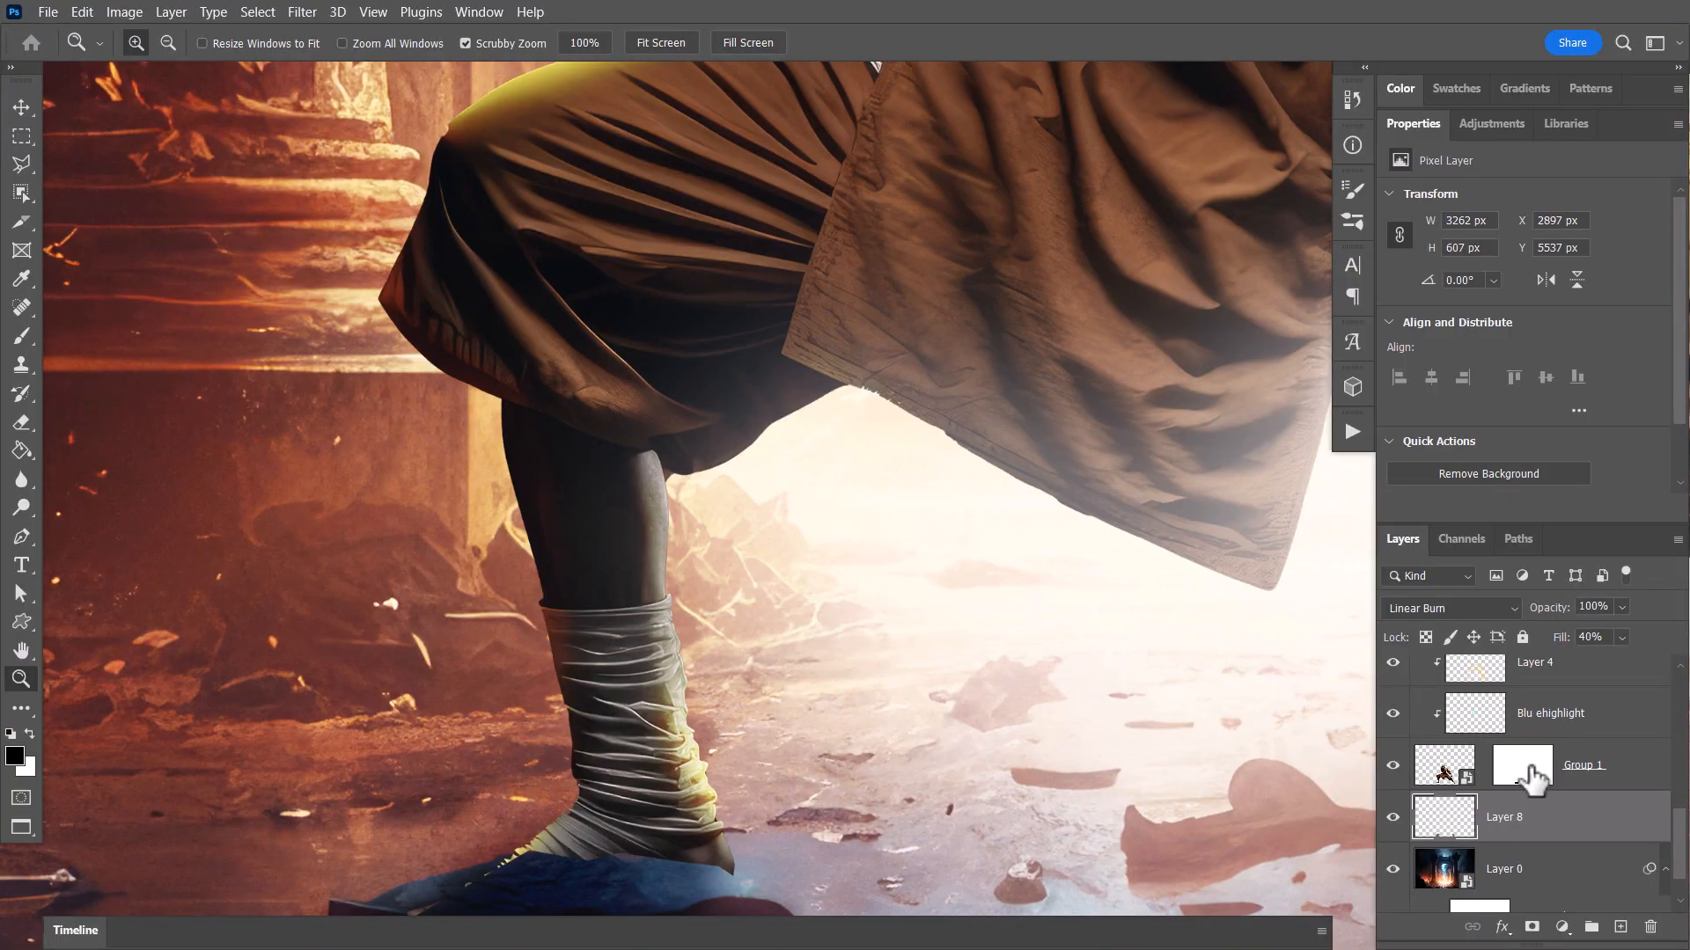
left_click(1535, 773)
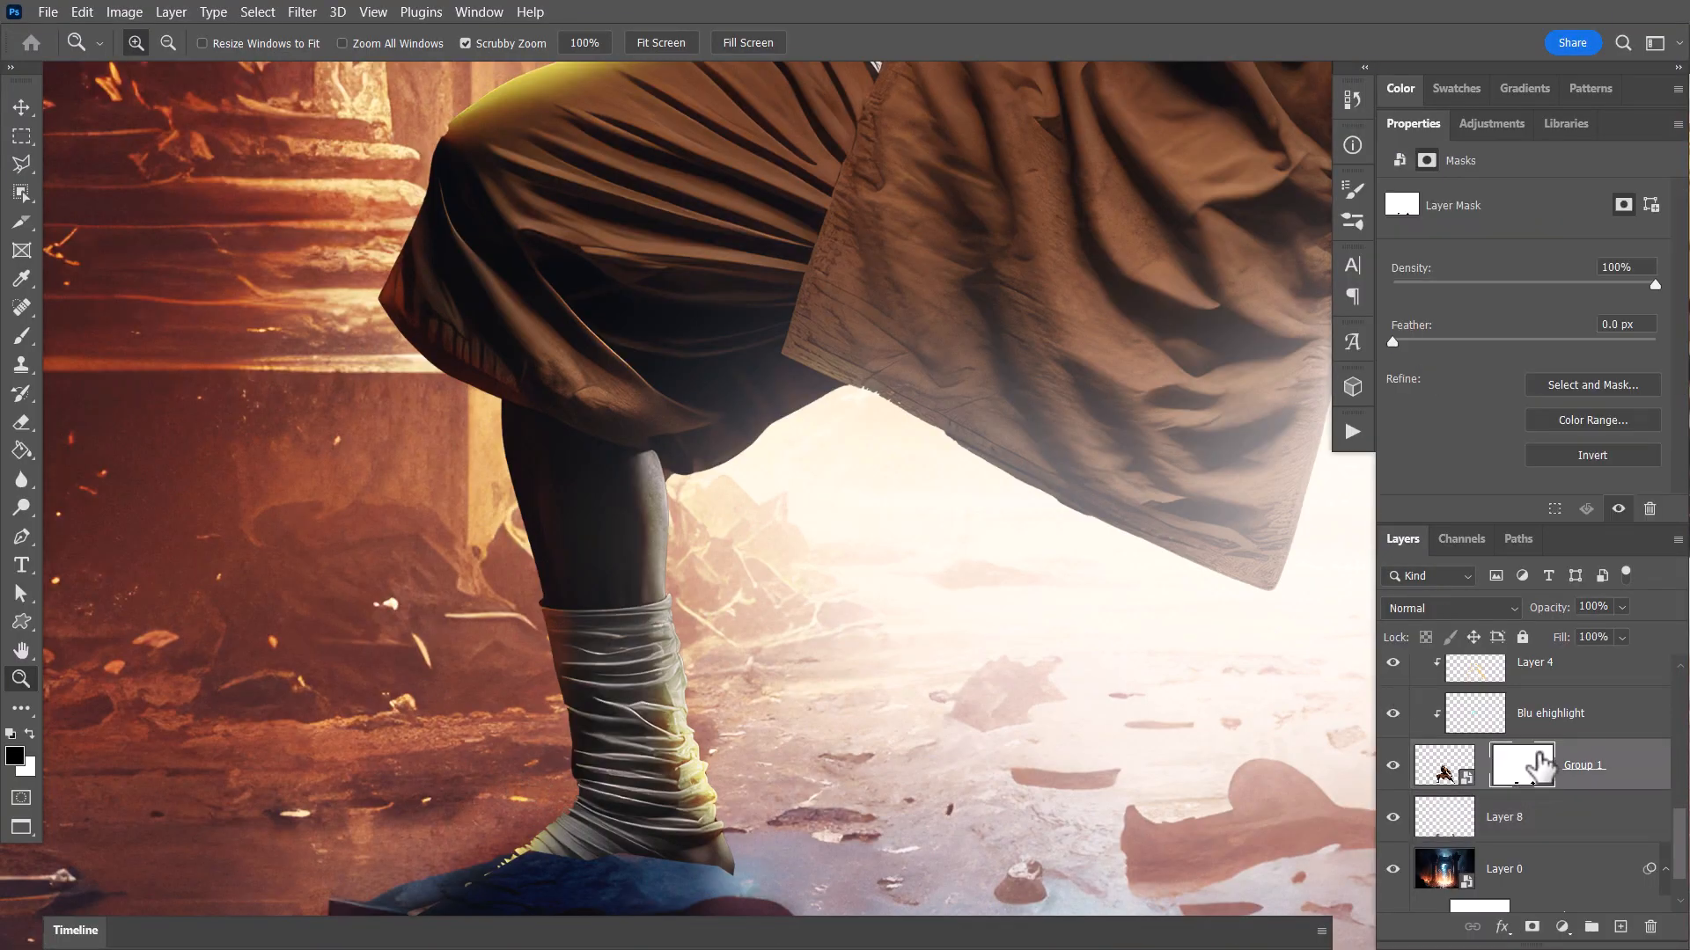
left_click(22, 337)
key("bracketleft")
key("bracketleft")
key("bracketleft")
key("bracketleft")
key("bracketleft")
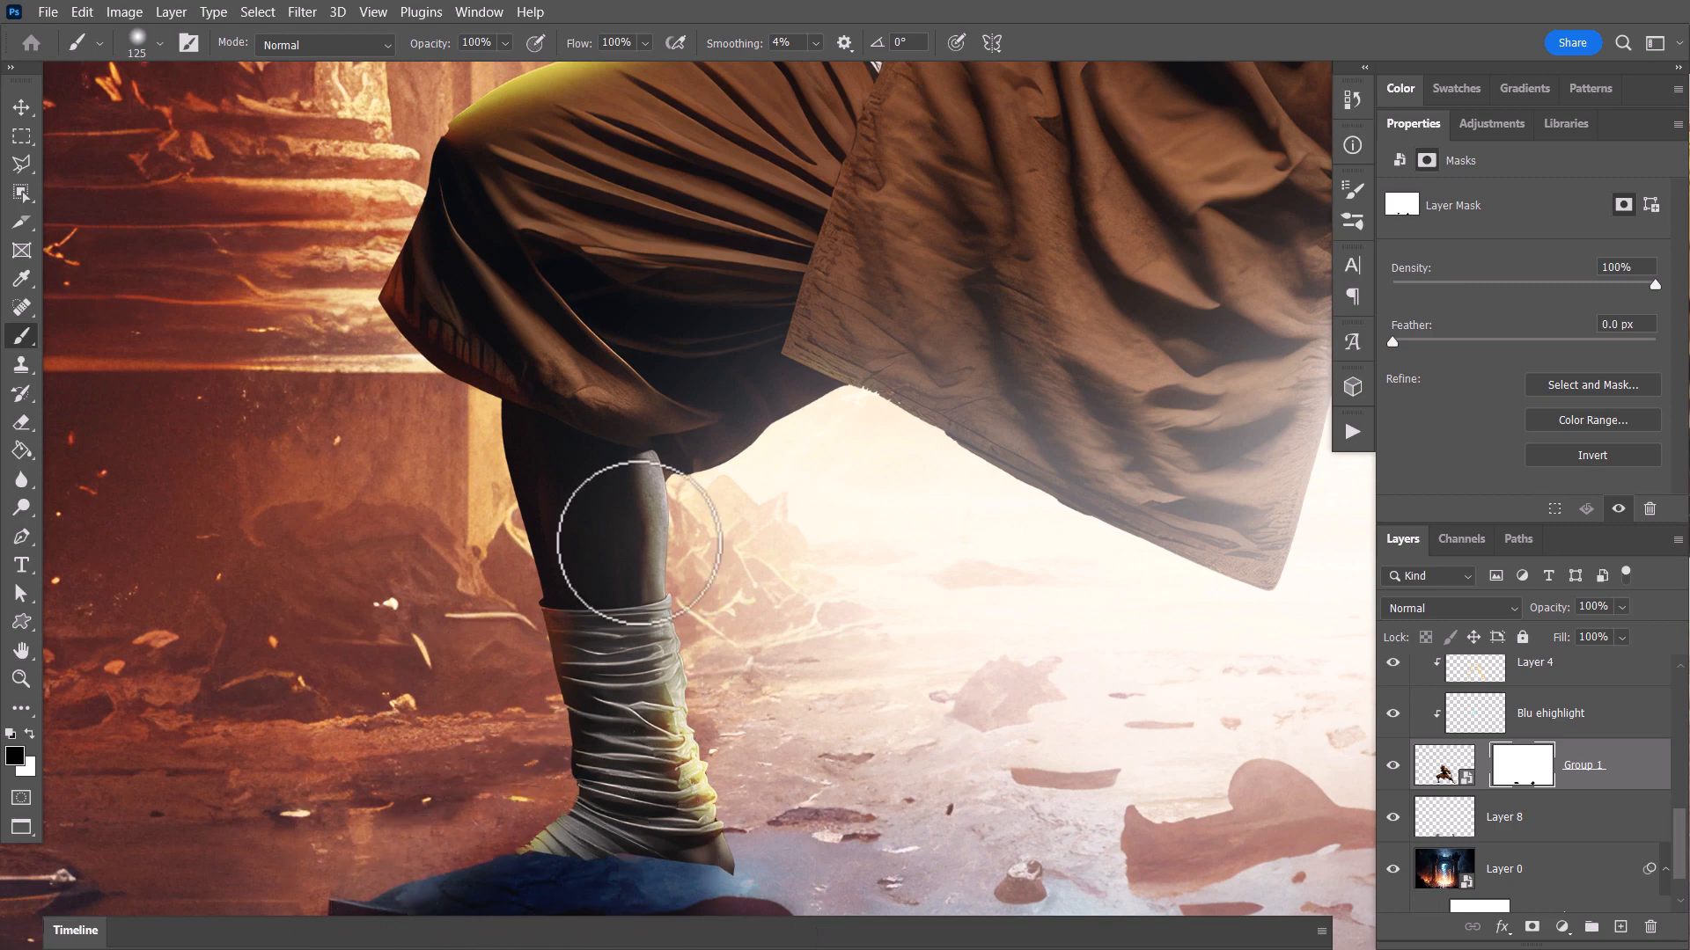
scroll(636, 548, "down", 6)
left_click_drag(915, 467, 601, 636)
scroll(718, 546, "down", 4)
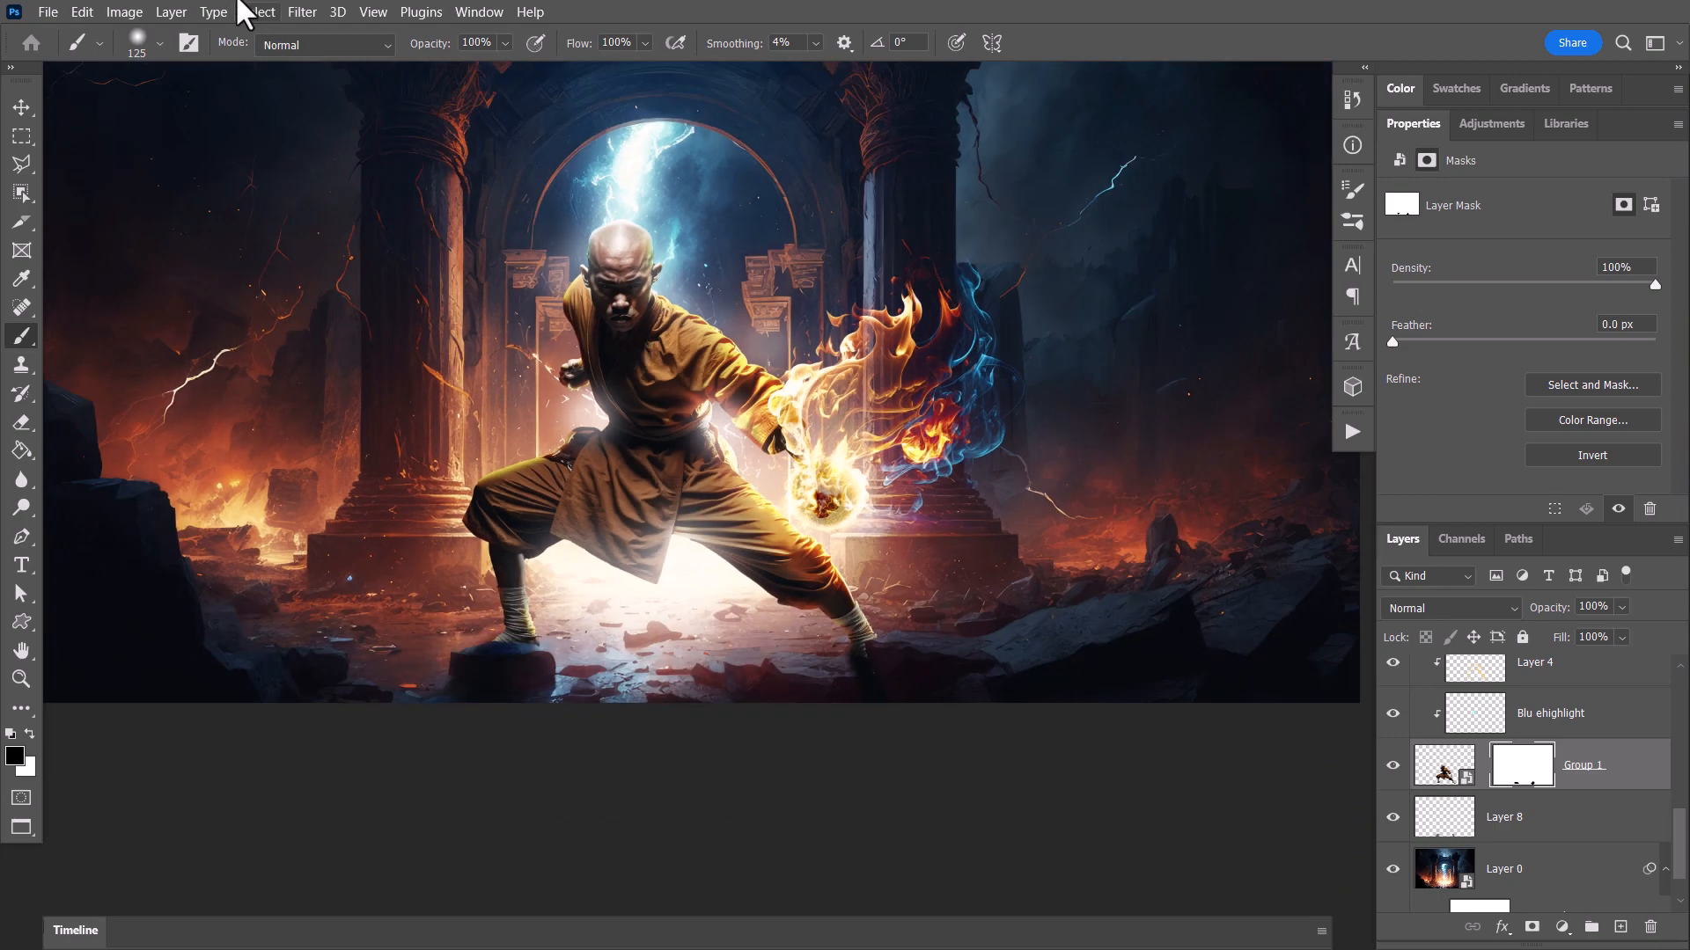
Step: Check the document's pixel dimensions in Image Size without changing them
left_click(124, 11)
left_click(158, 169)
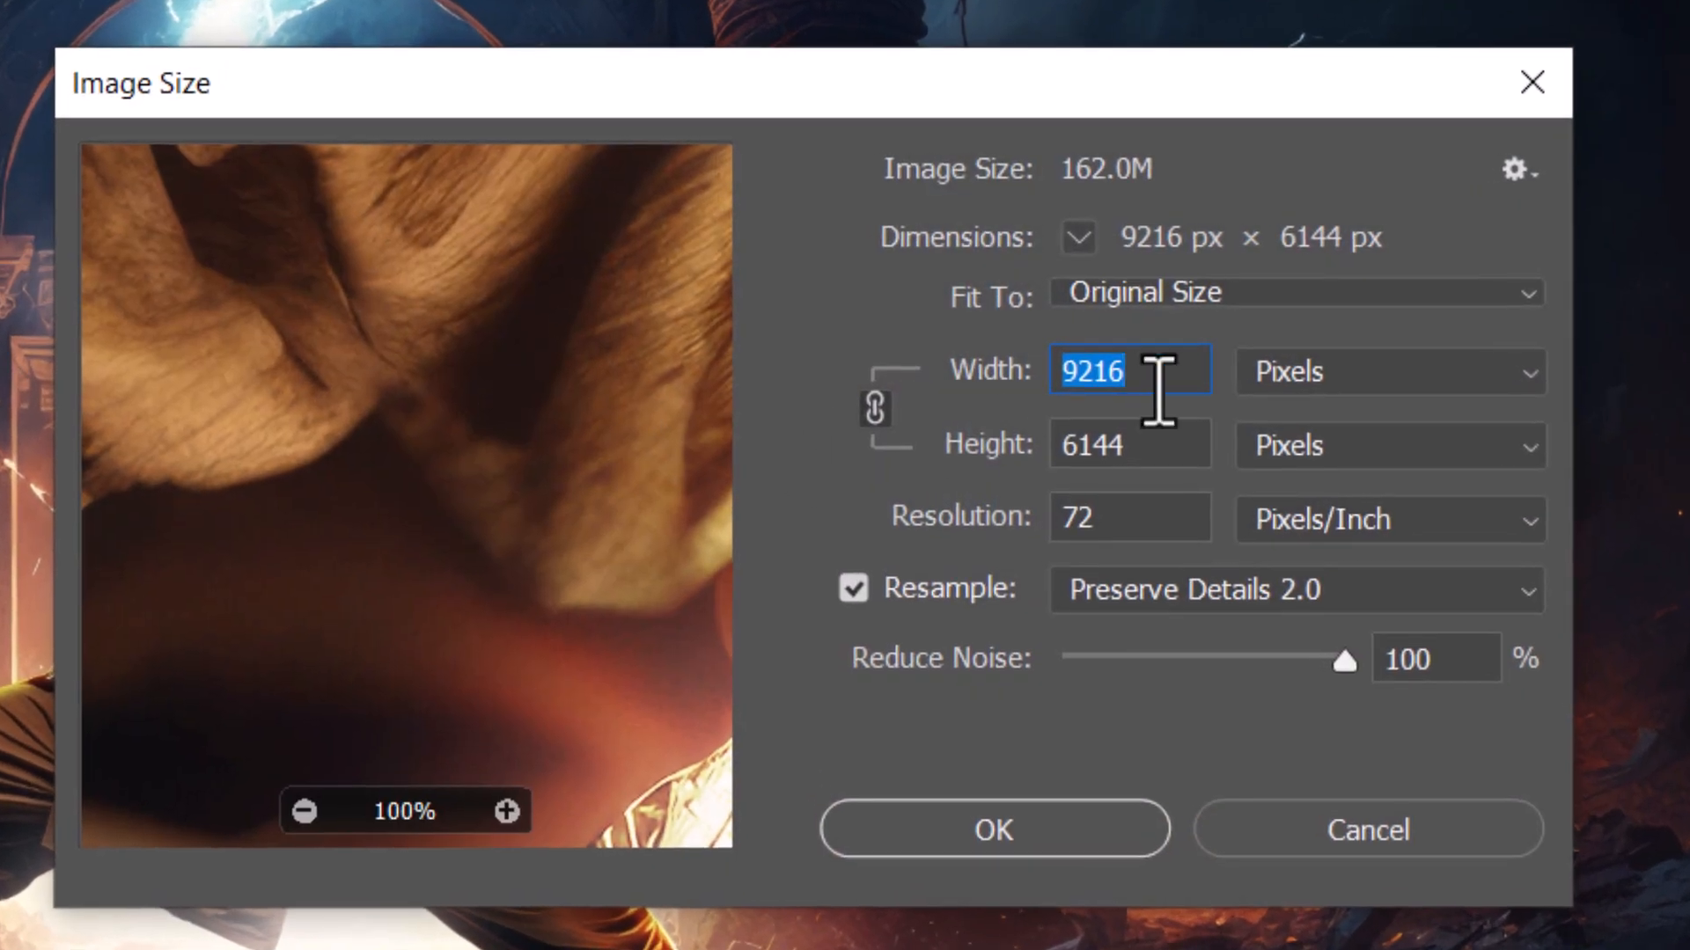
left_click(1399, 831)
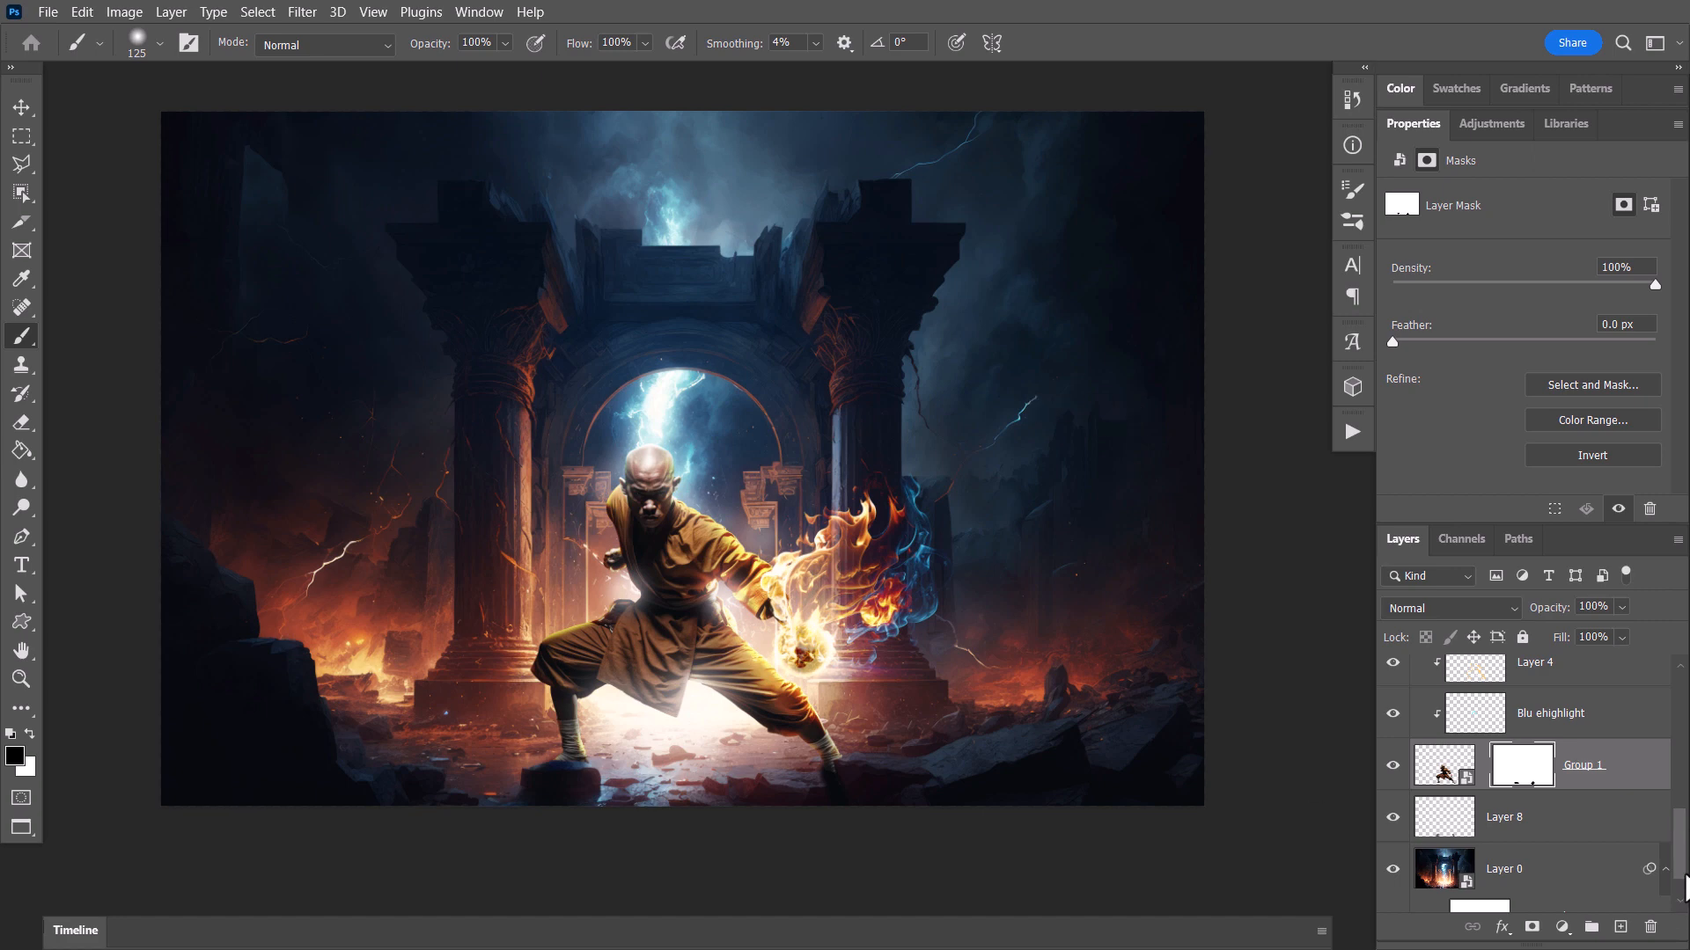
Step: Place the Unsplash scratch texture at the top of the layer stack, scaled to 177% so it covers the whole canvas
left_click_drag(1683, 885, 1687, 685)
left_click(1598, 695)
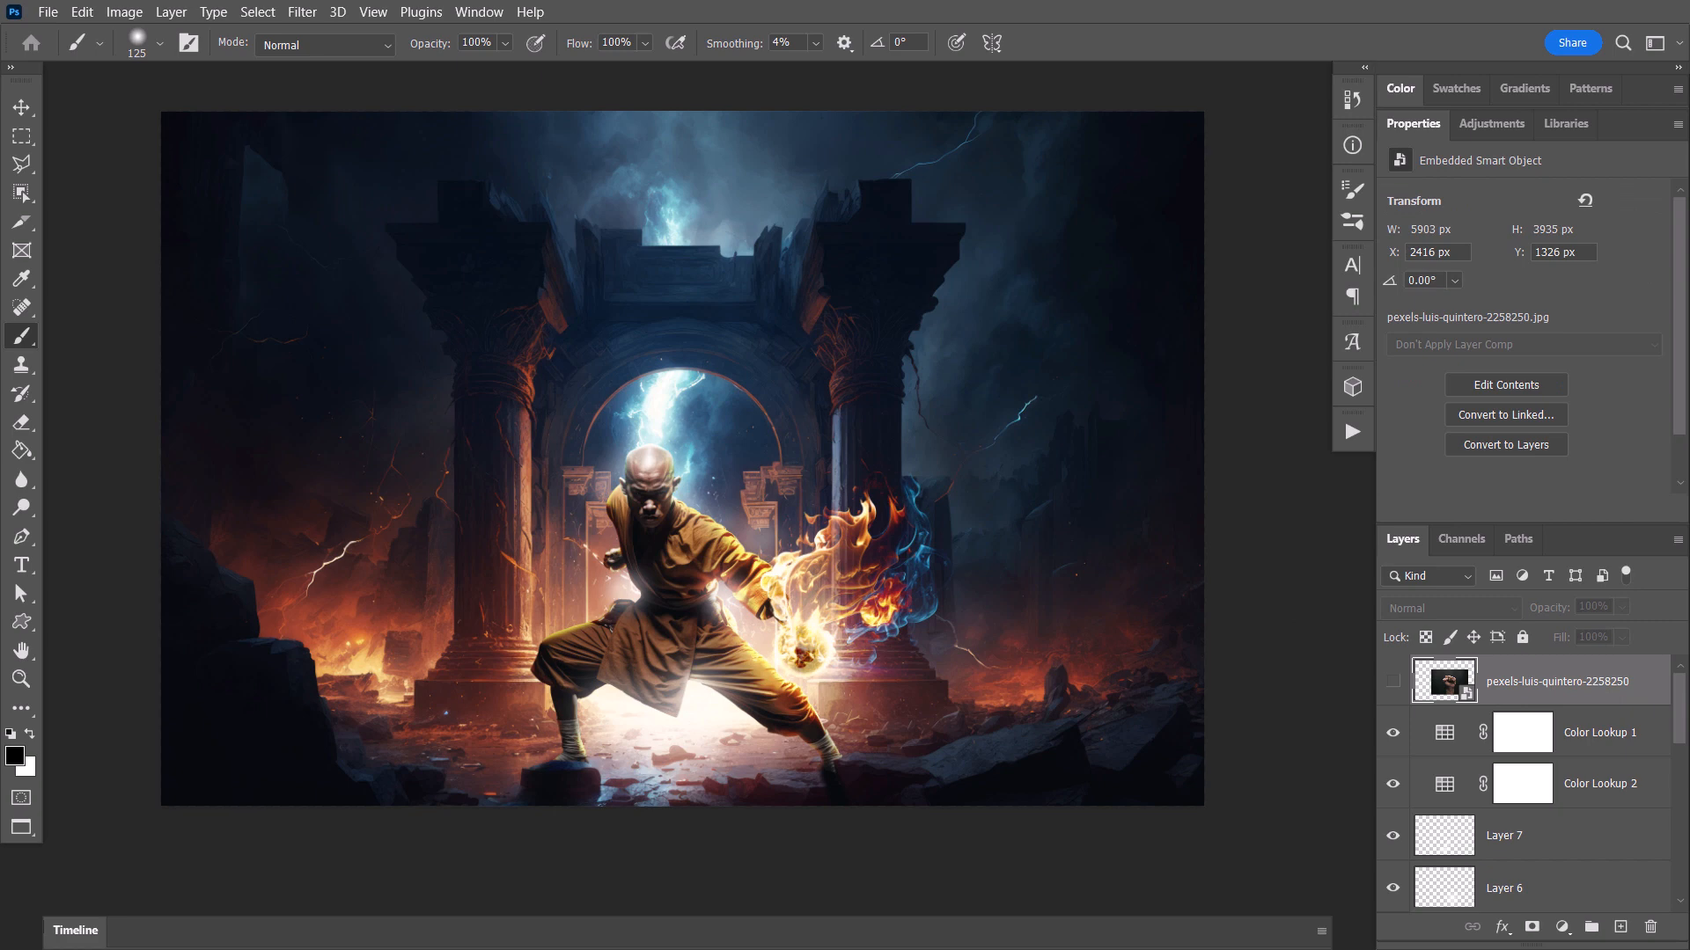
left_click_drag(0, 396, 765, 398)
left_click_drag(1030, 227, 1013, 798)
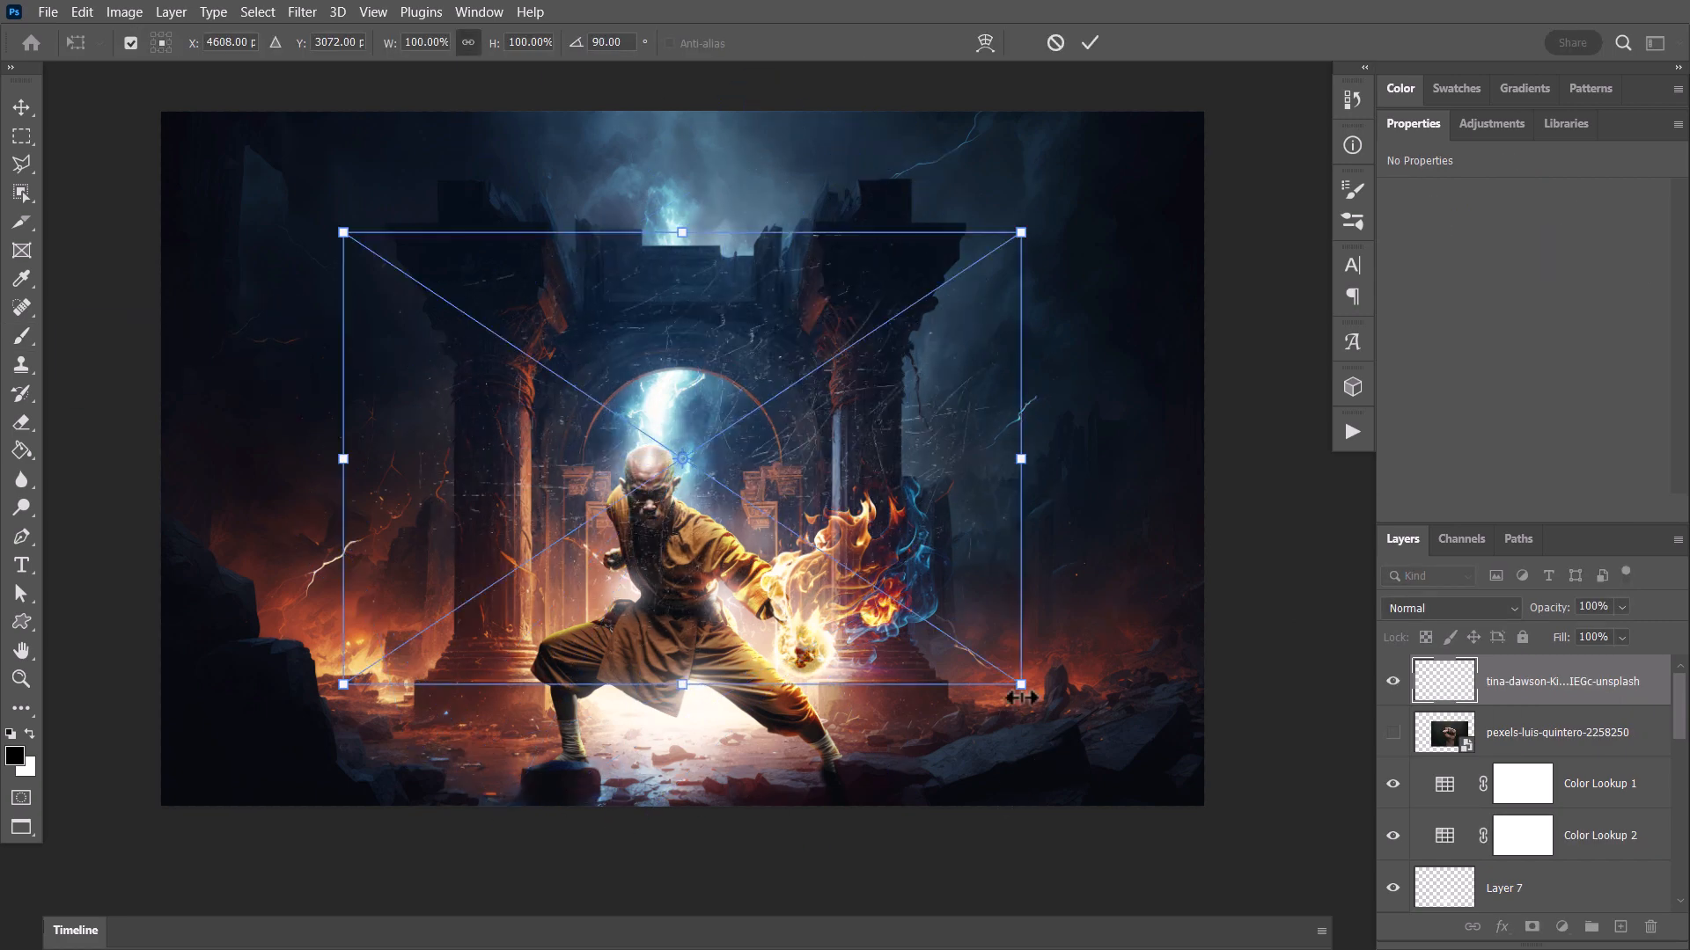
left_click_drag(1021, 697, 1267, 884)
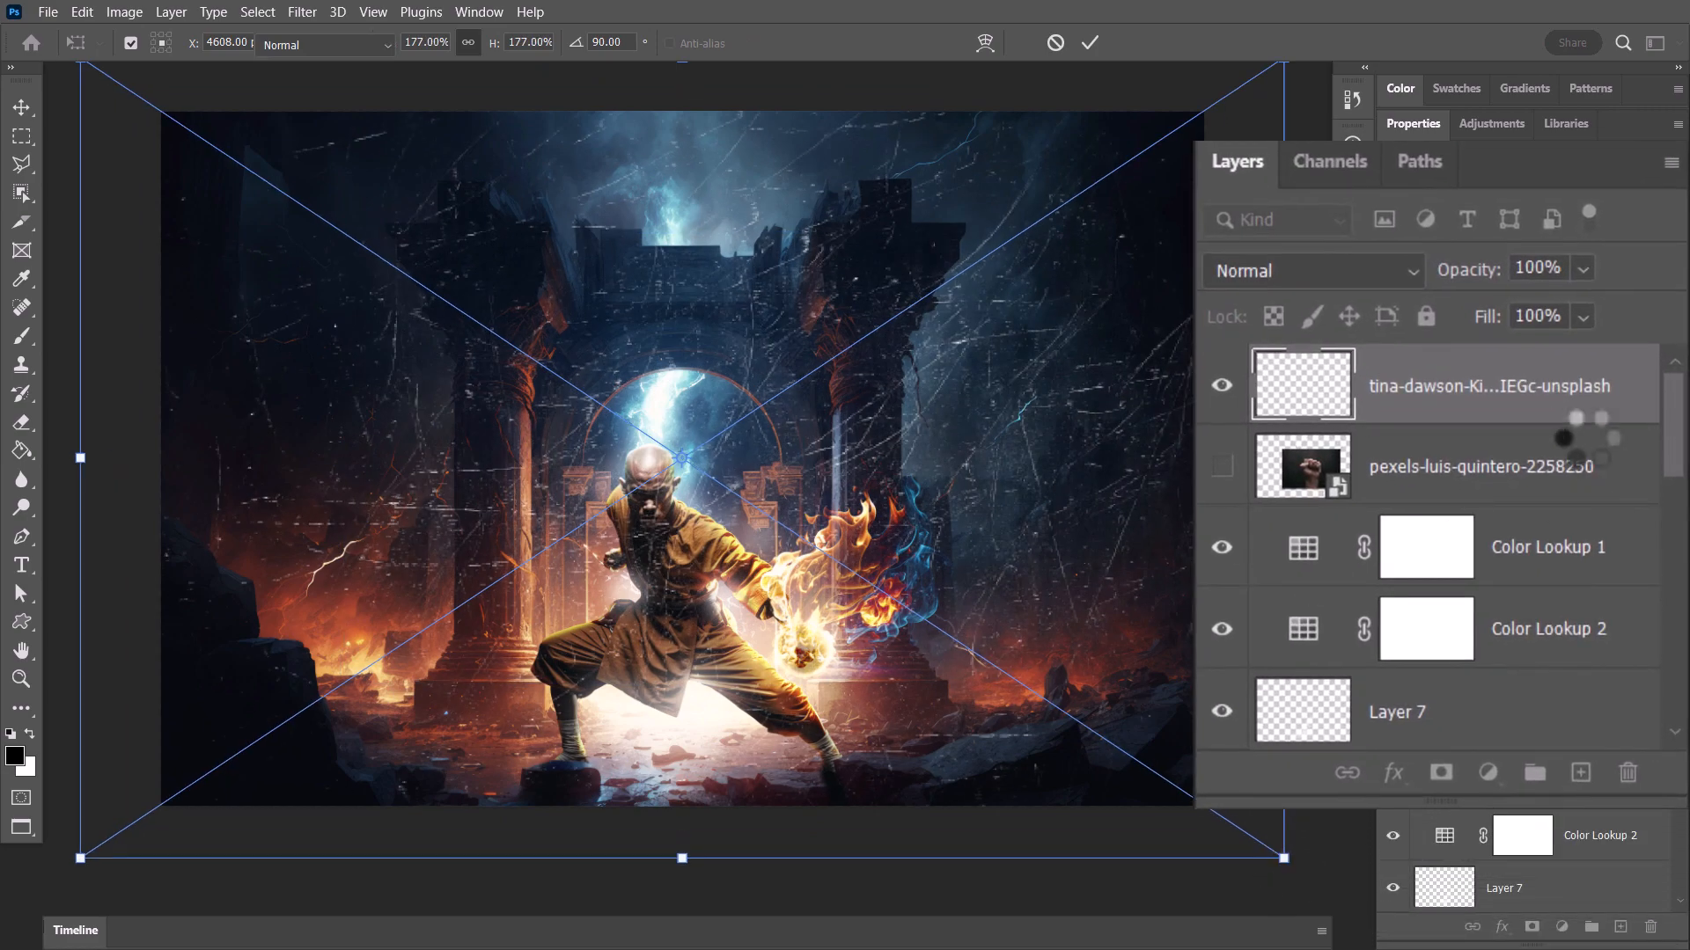
Step: Set the scratch texture layer's Fill to 18% and its blend mode to Linear Dodge (Add)
left_click(1583, 317)
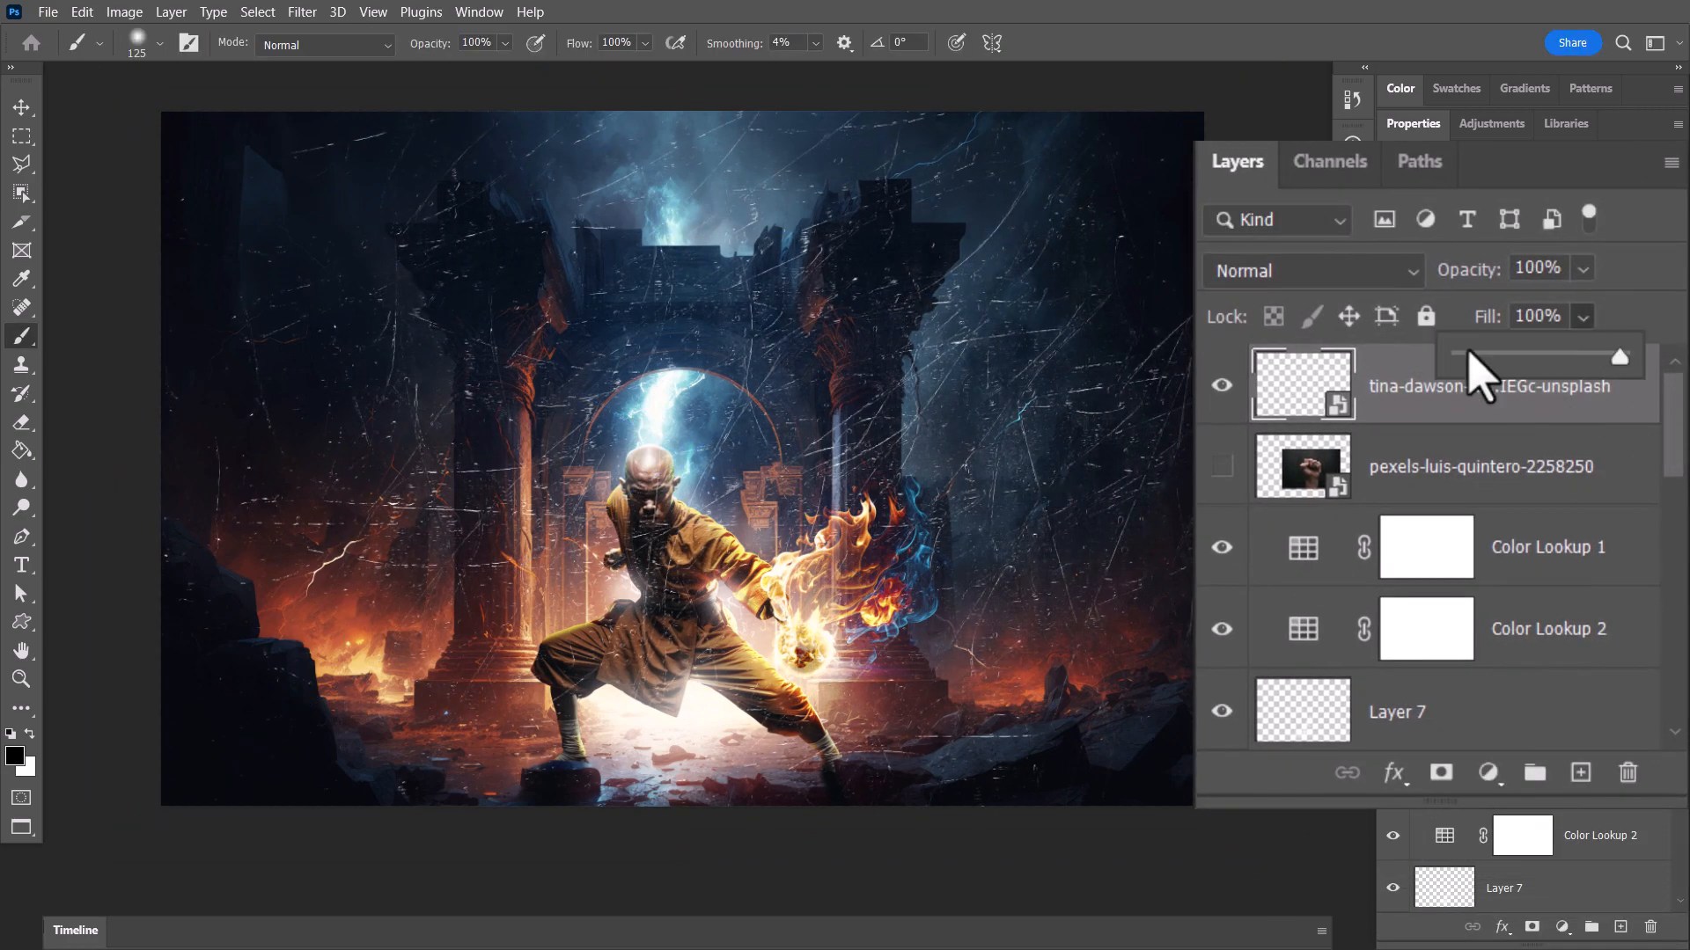
left_click_drag(1473, 363, 1476, 364)
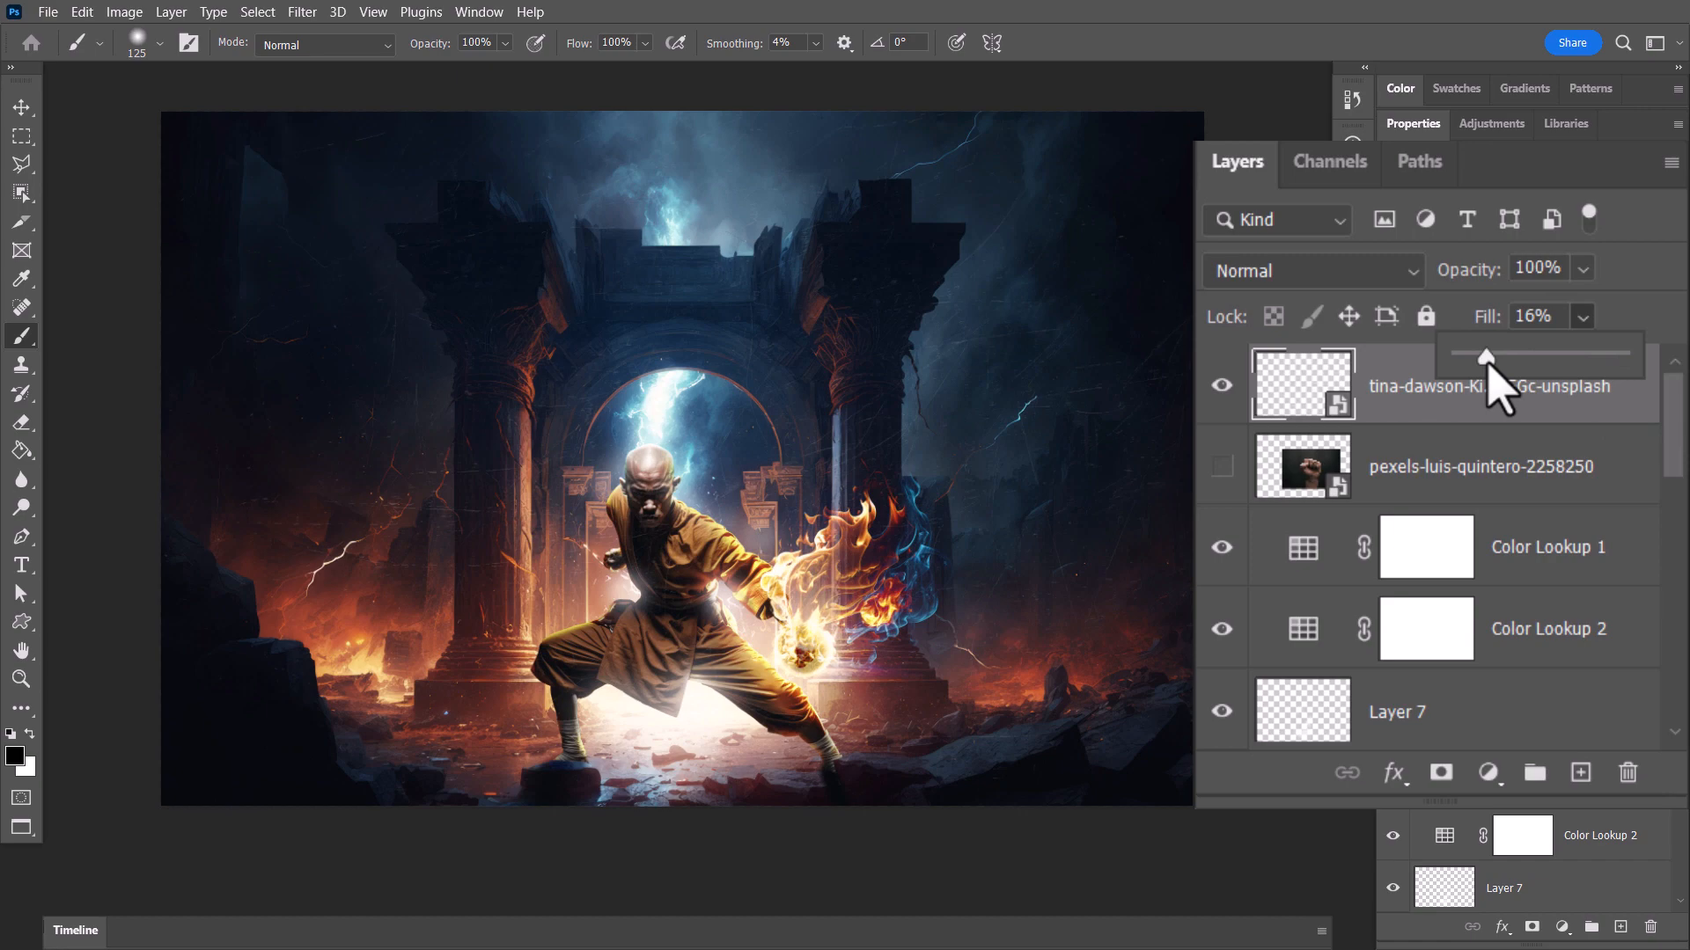
left_click_drag(1487, 363, 1491, 363)
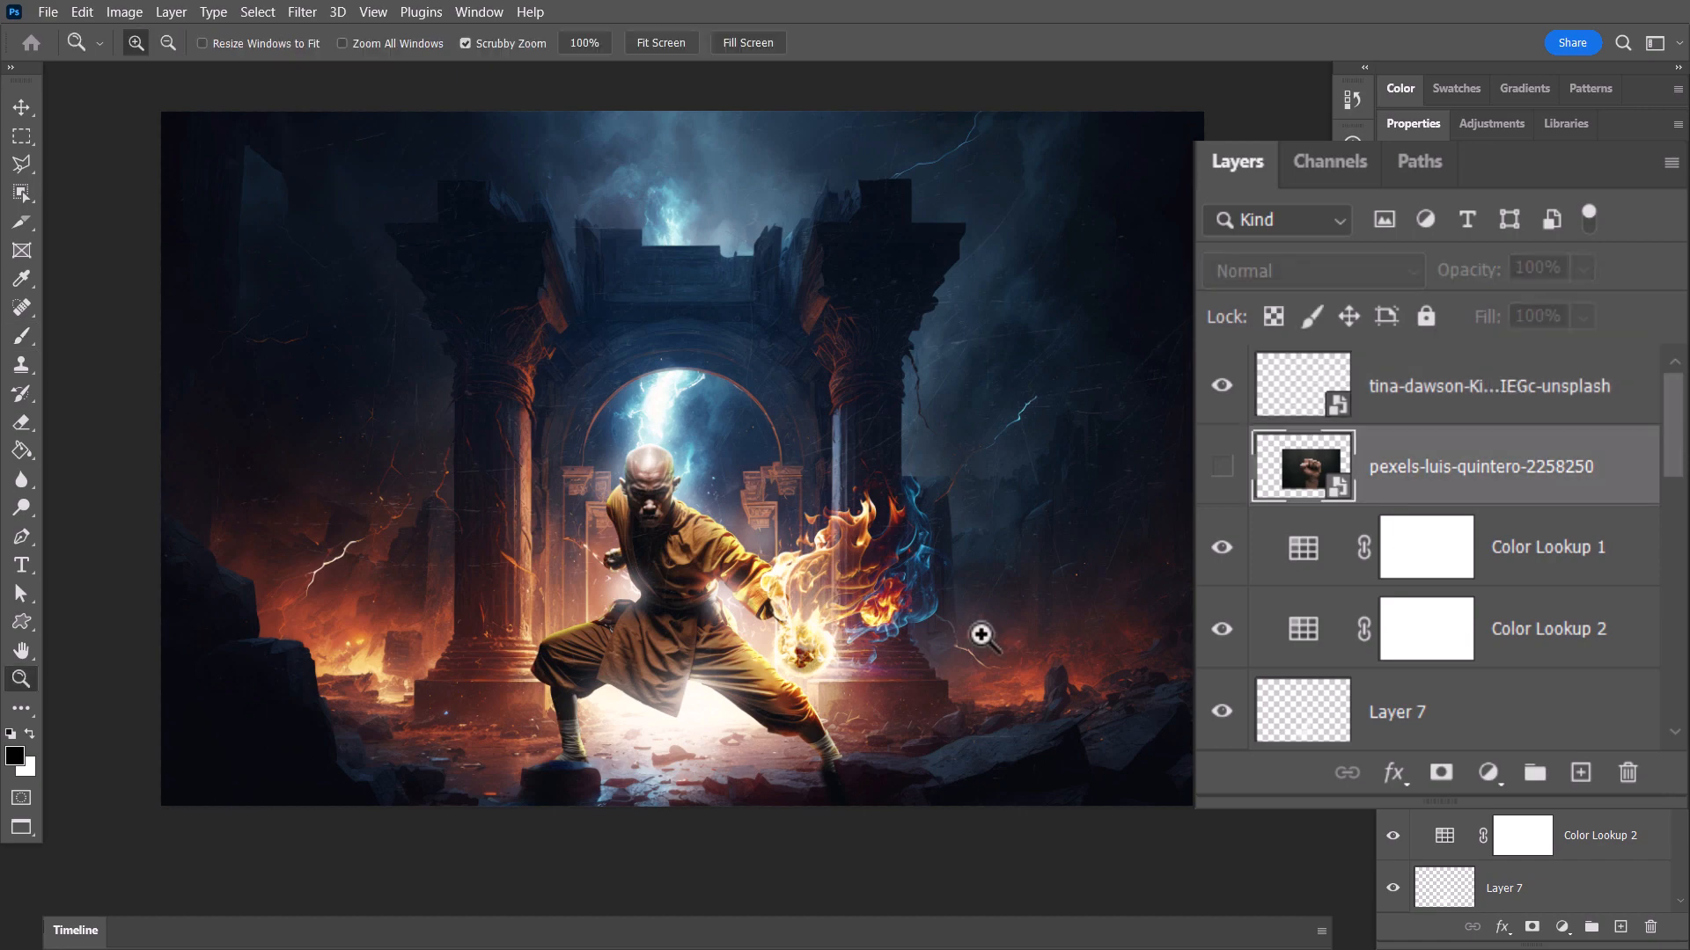
left_click_drag(981, 633, 1053, 676)
left_click_drag(391, 501, 866, 491)
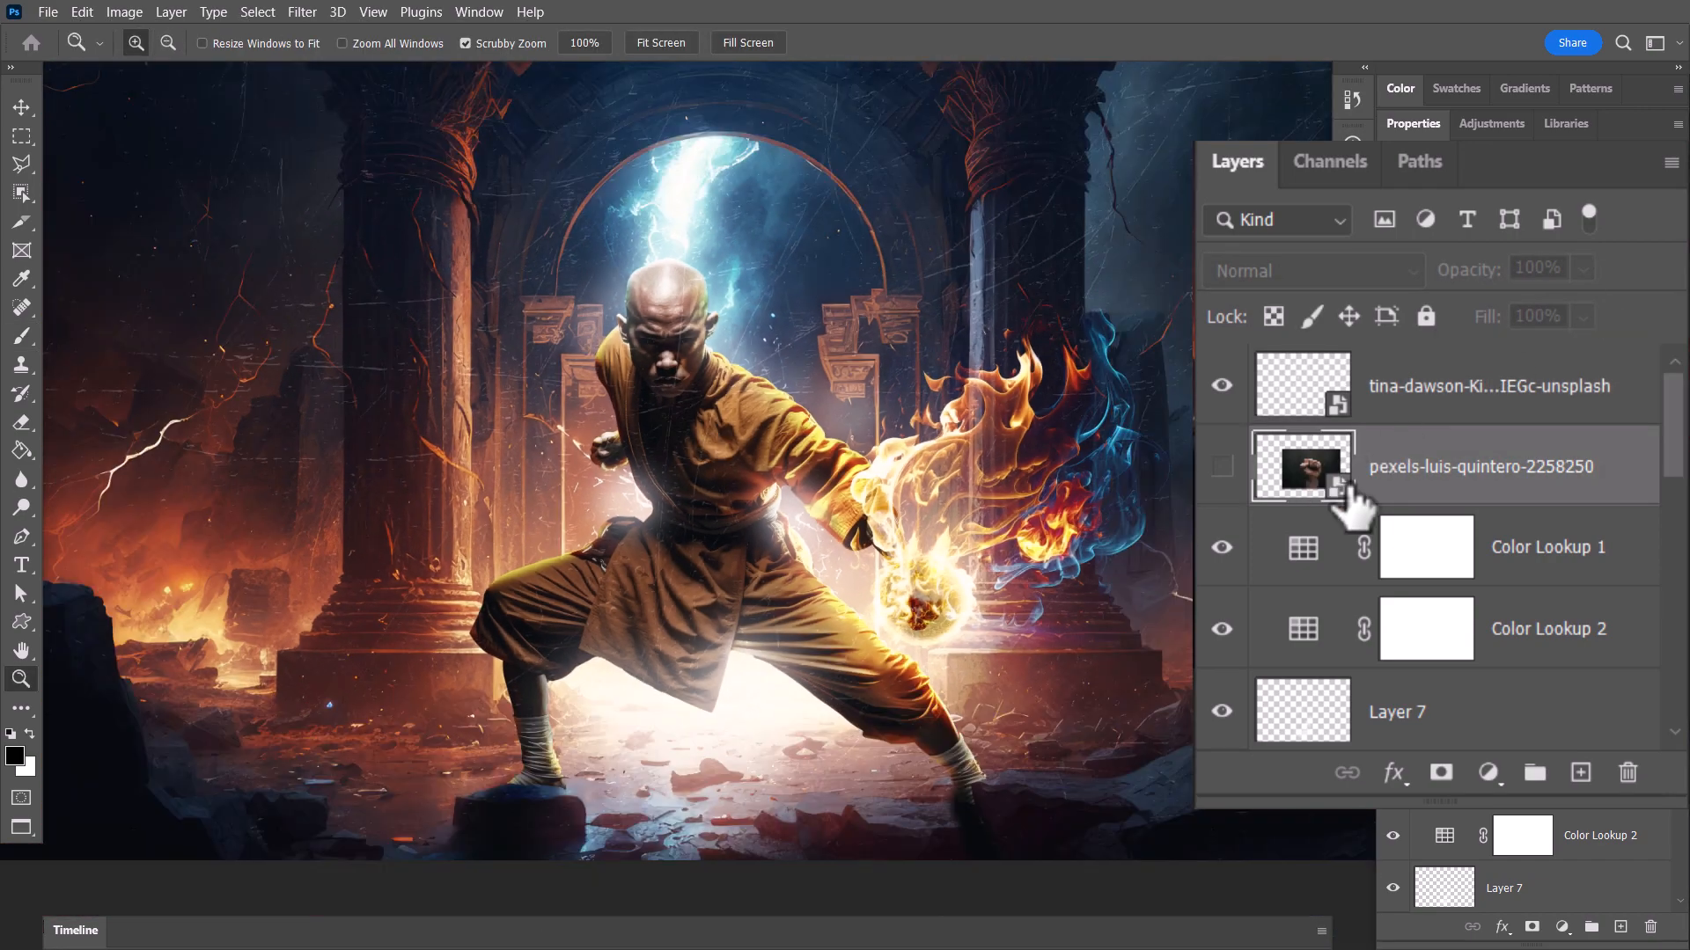
left_click(1377, 382)
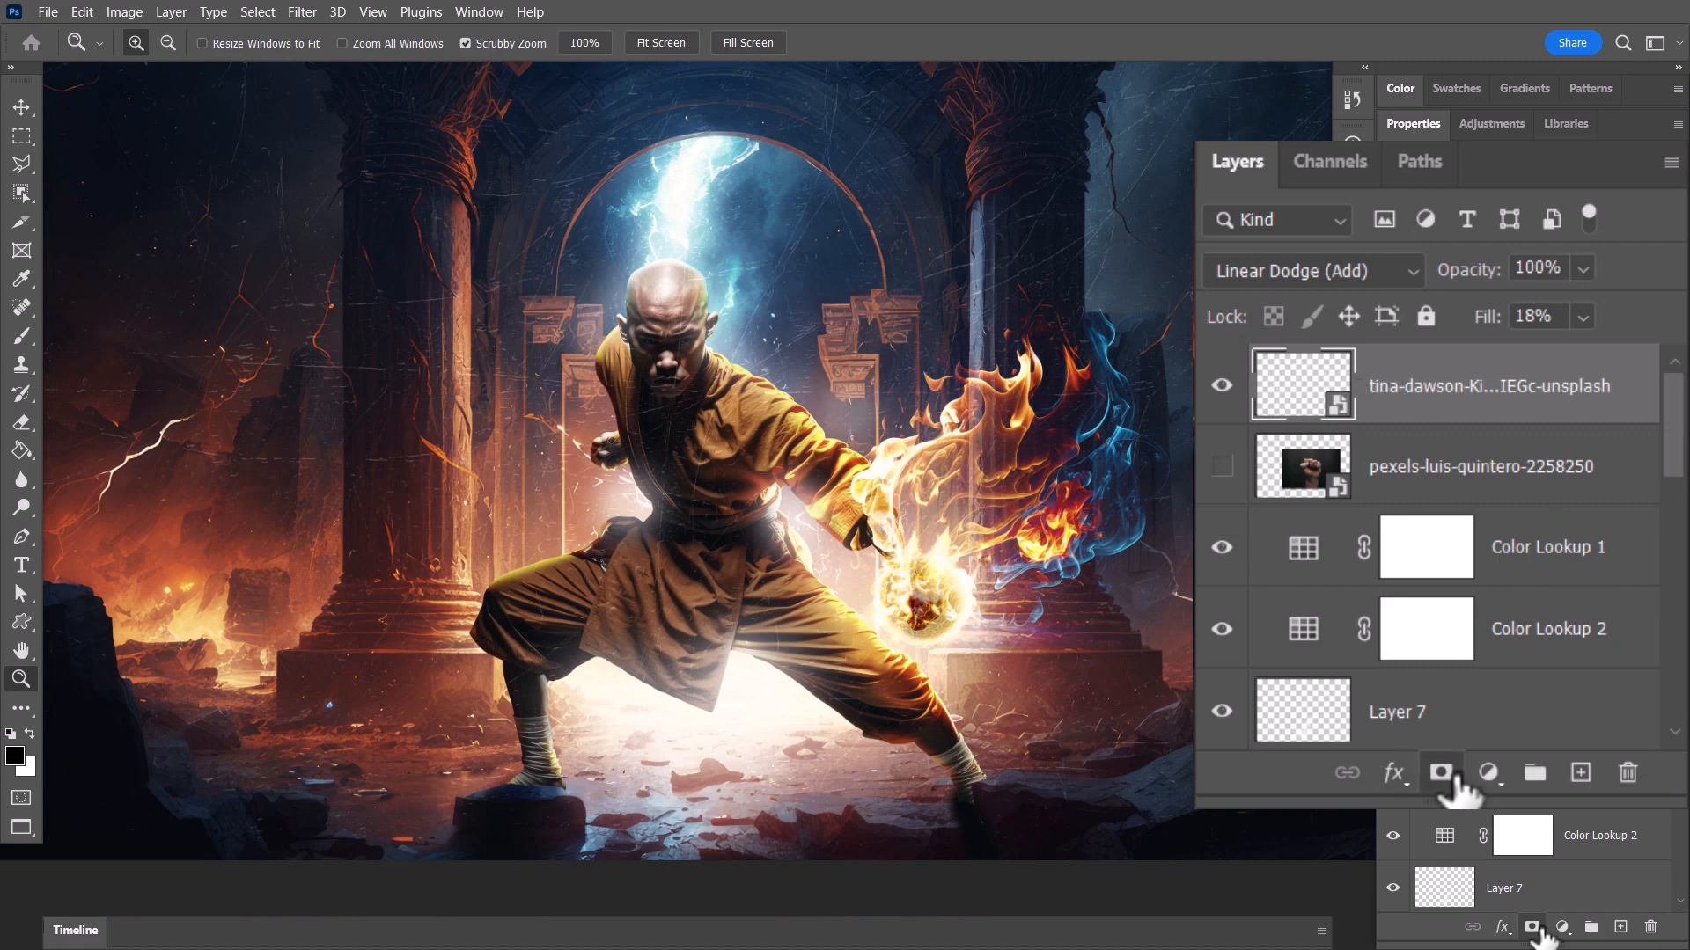
Step: Add a layer mask to the scratch texture and dab black with a 1500 px brush over the monk, flames and surrounding columns
left_click(1441, 771)
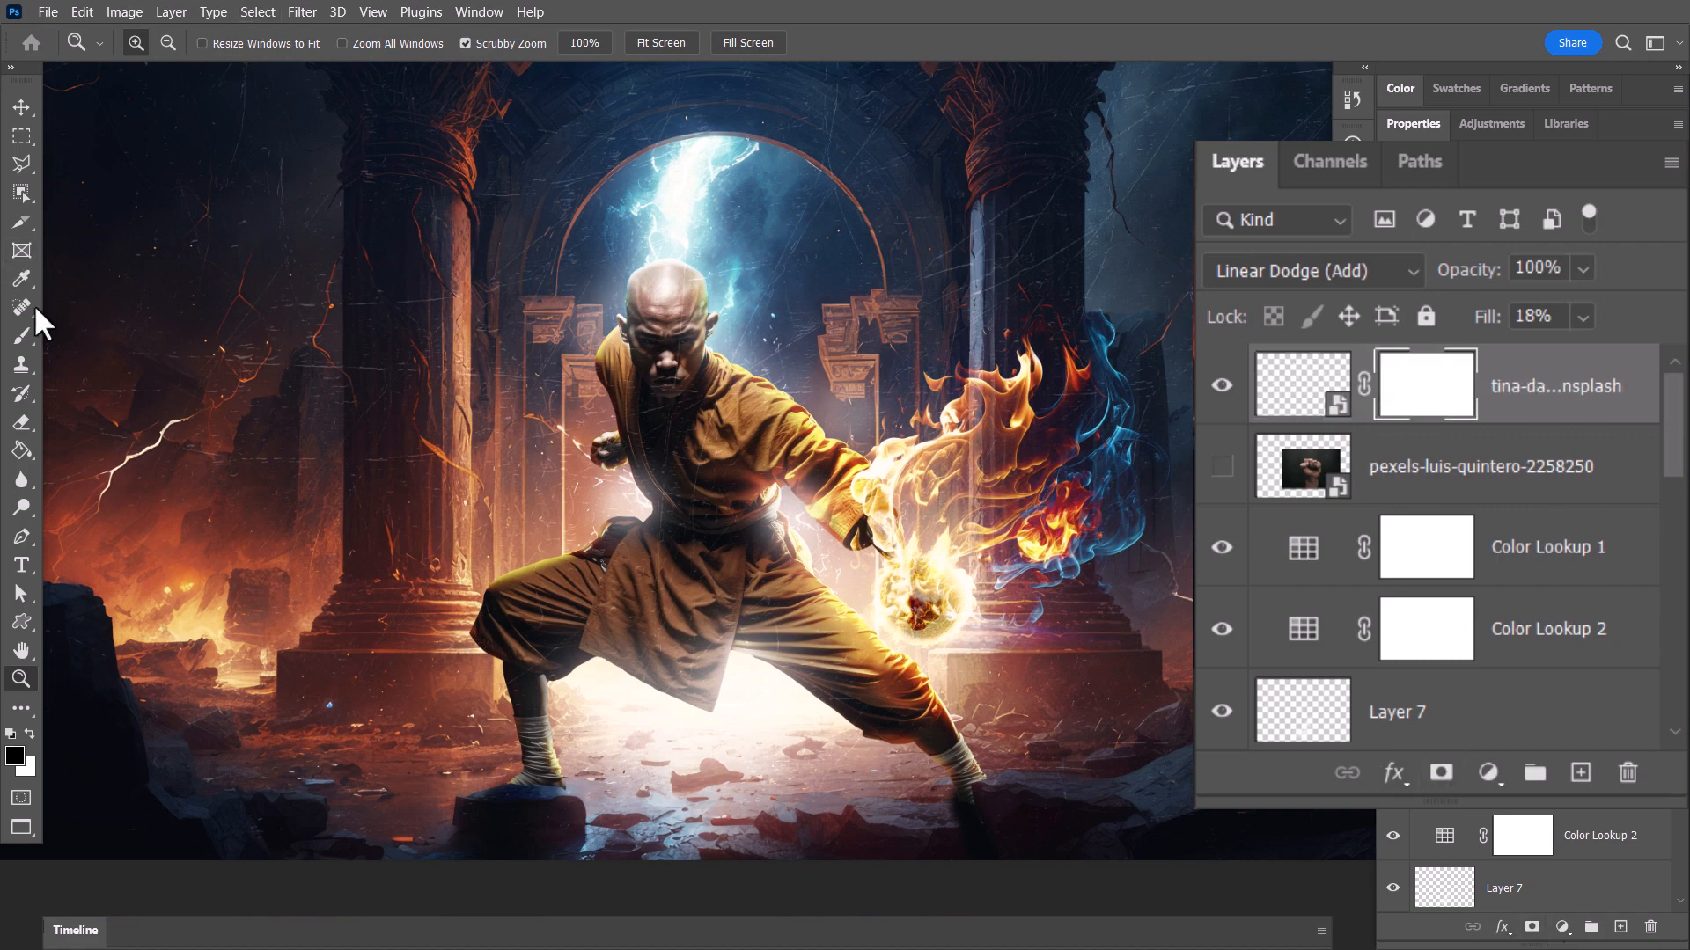
left_click(21, 334)
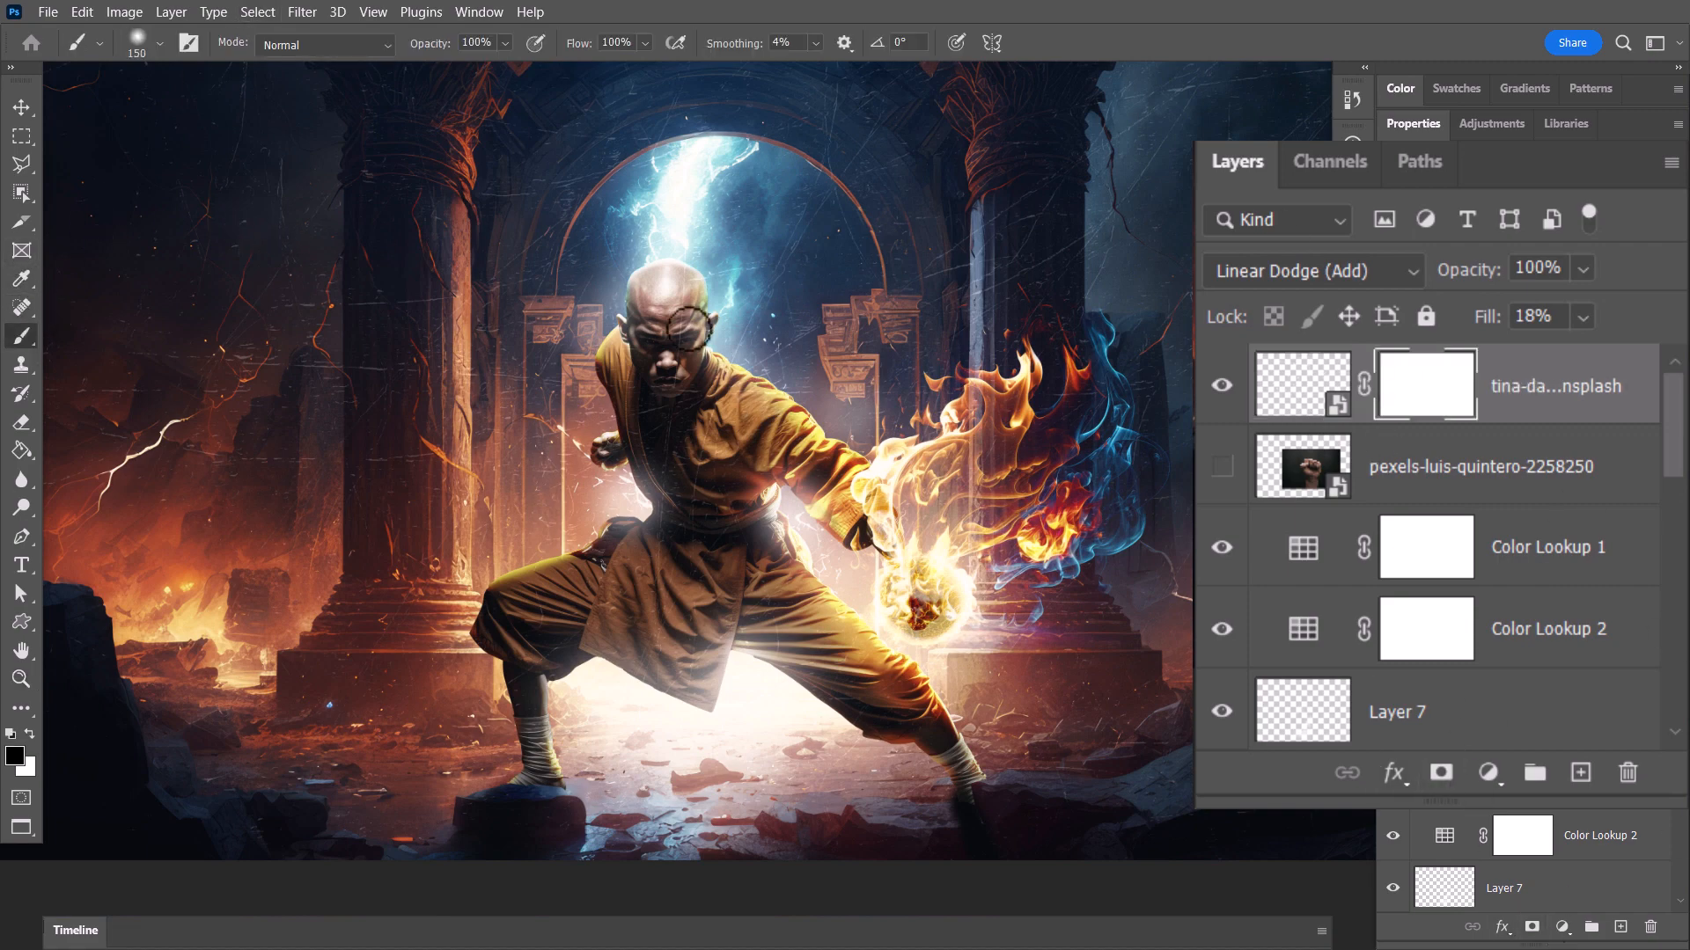
key("bracketright")
key("bracketright")
key("bracketright")
key("bracketright")
key("bracketright")
key("bracketright")
key("bracketright")
key("bracketright")
key("bracketright")
key("bracketright")
key("bracketright")
key("bracketright")
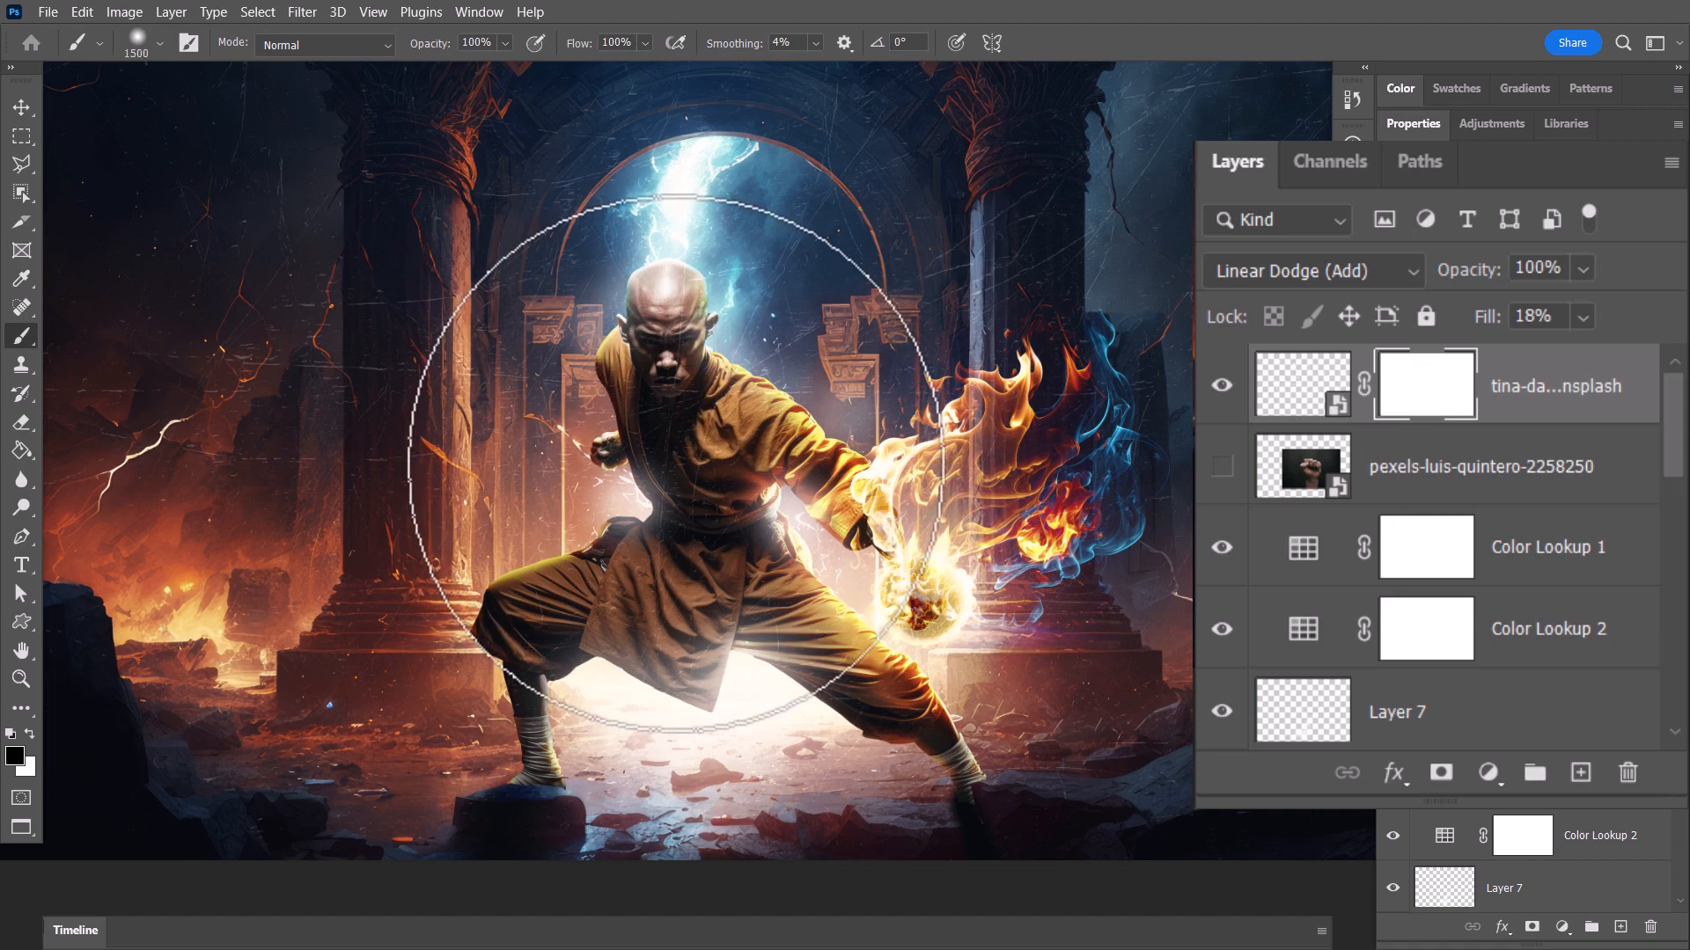
left_click(679, 458)
left_click(382, 384)
left_click(962, 636)
left_click(1263, 462)
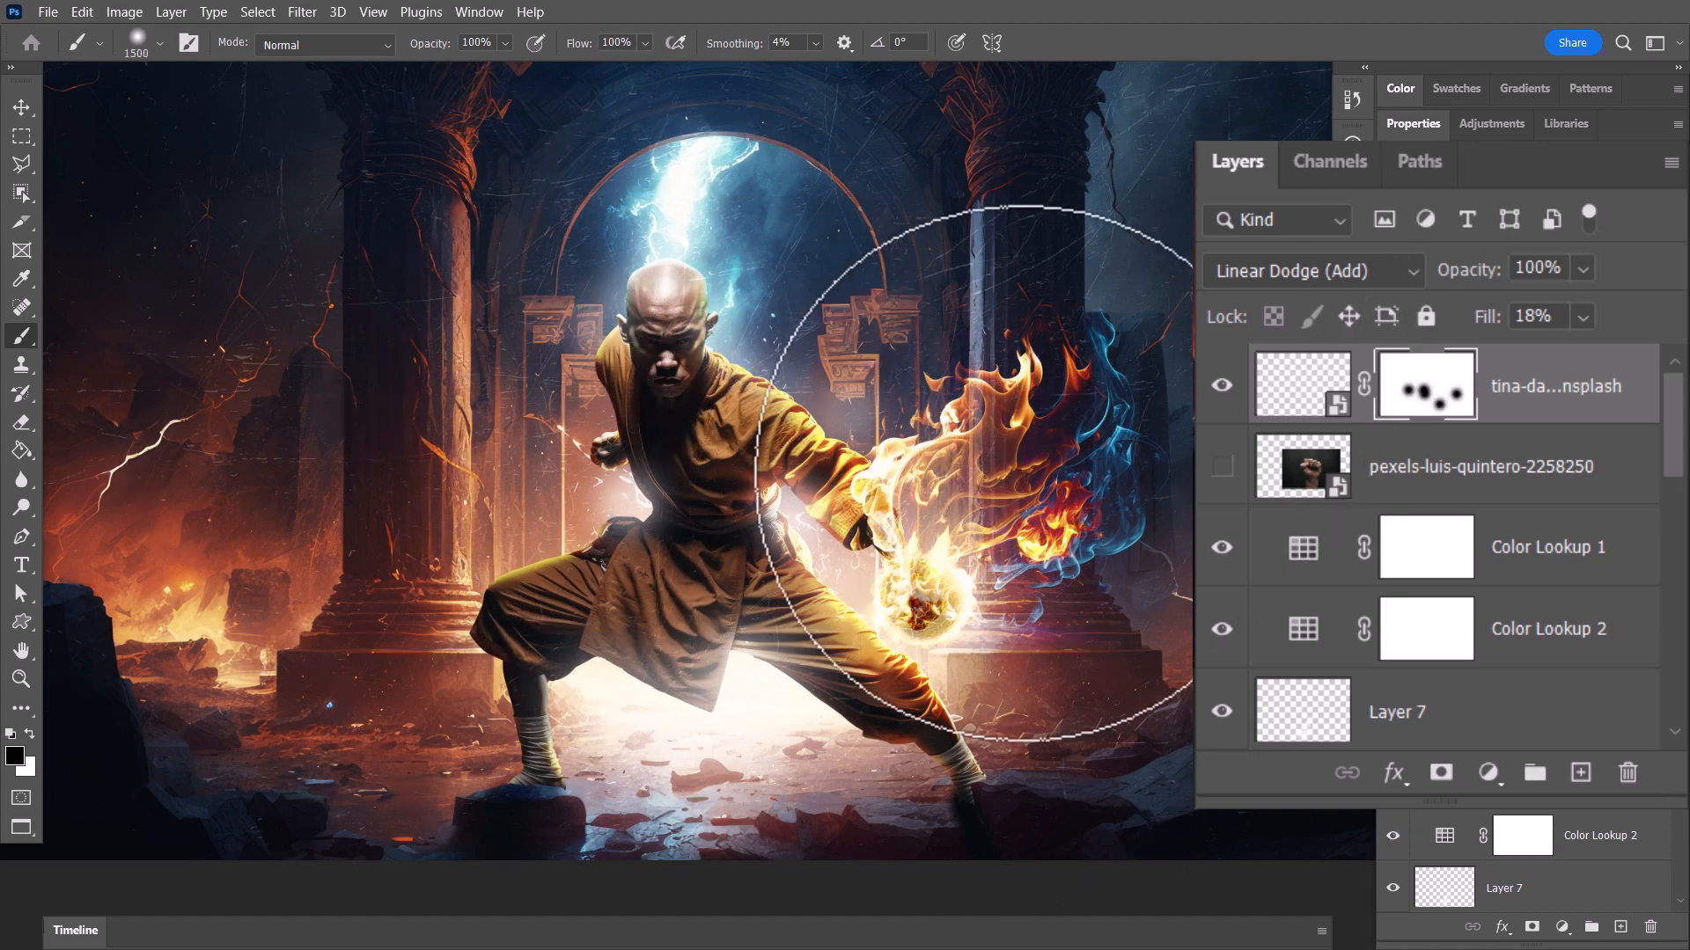
left_click(1017, 475)
Step: Reduce the scratch texture layer's Fill to 12%
scroll(744, 491, "down", 3)
scroll(757, 476, "down", 1)
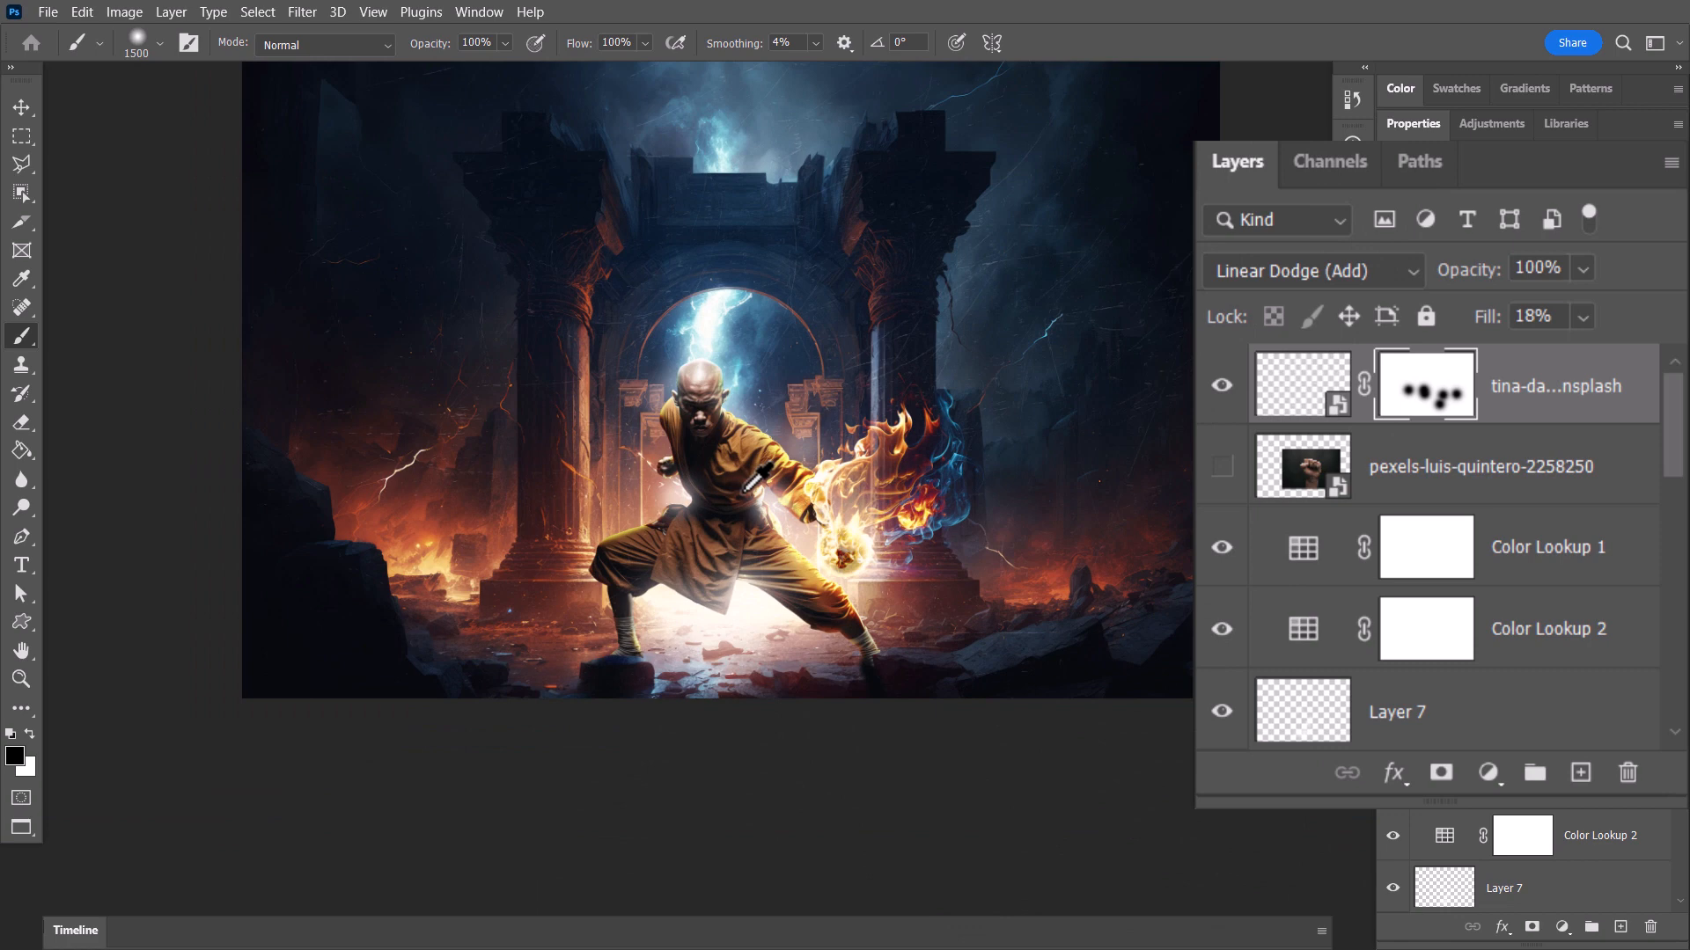
scroll(792, 492, "up", 3)
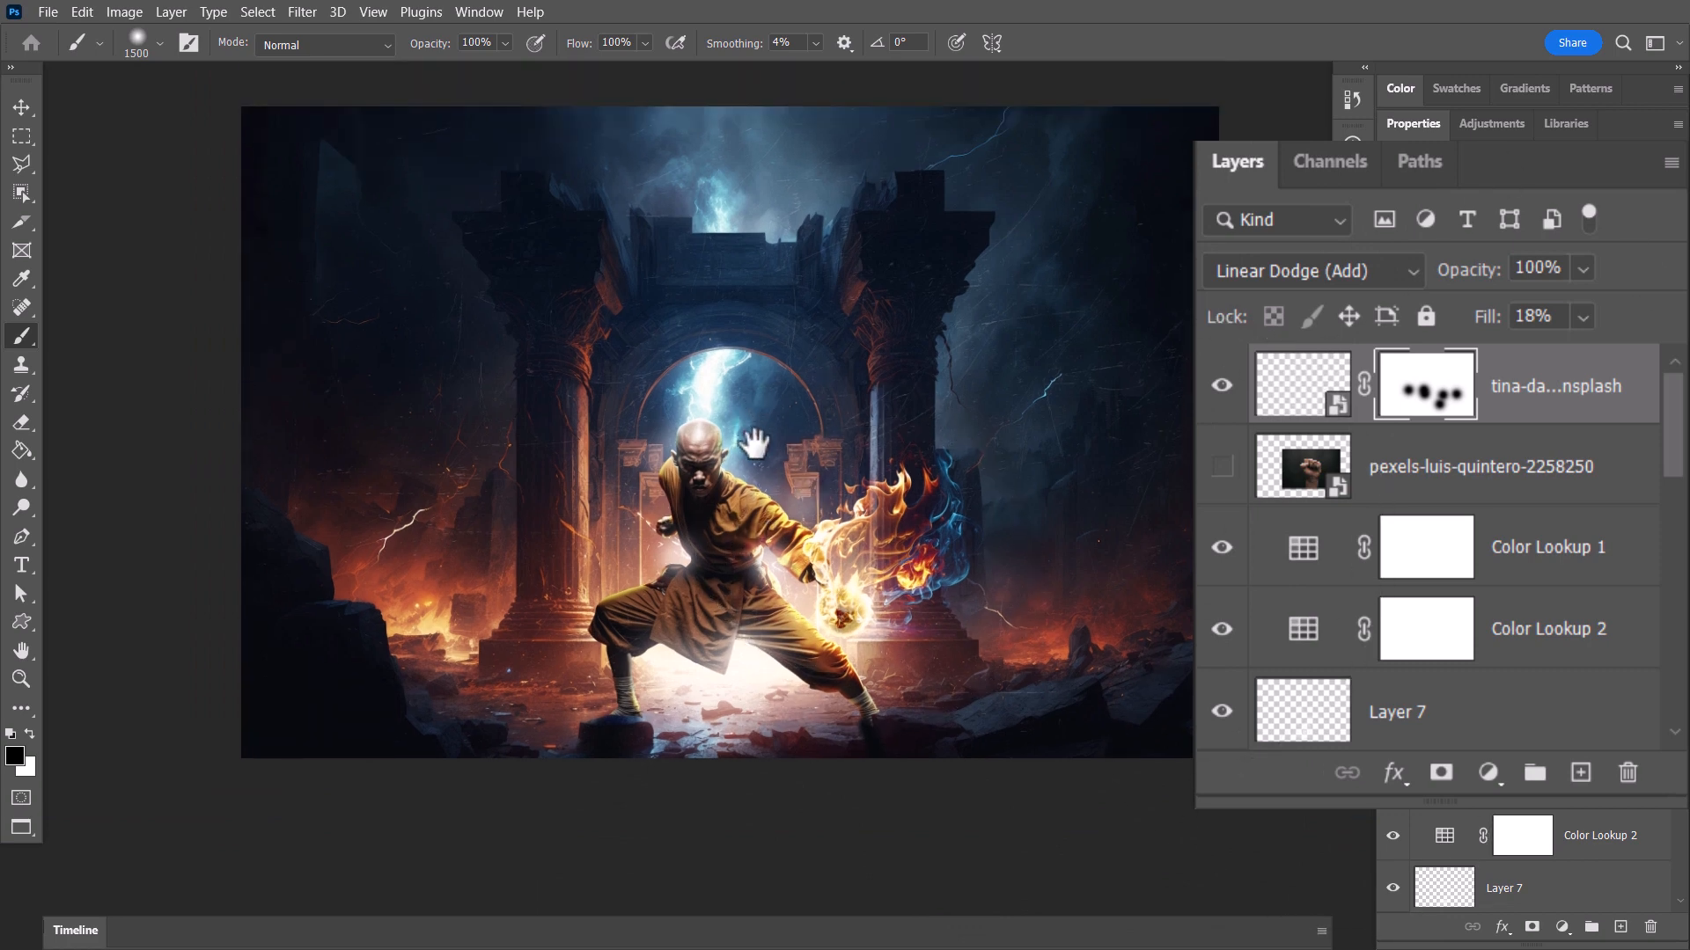
left_click(1583, 317)
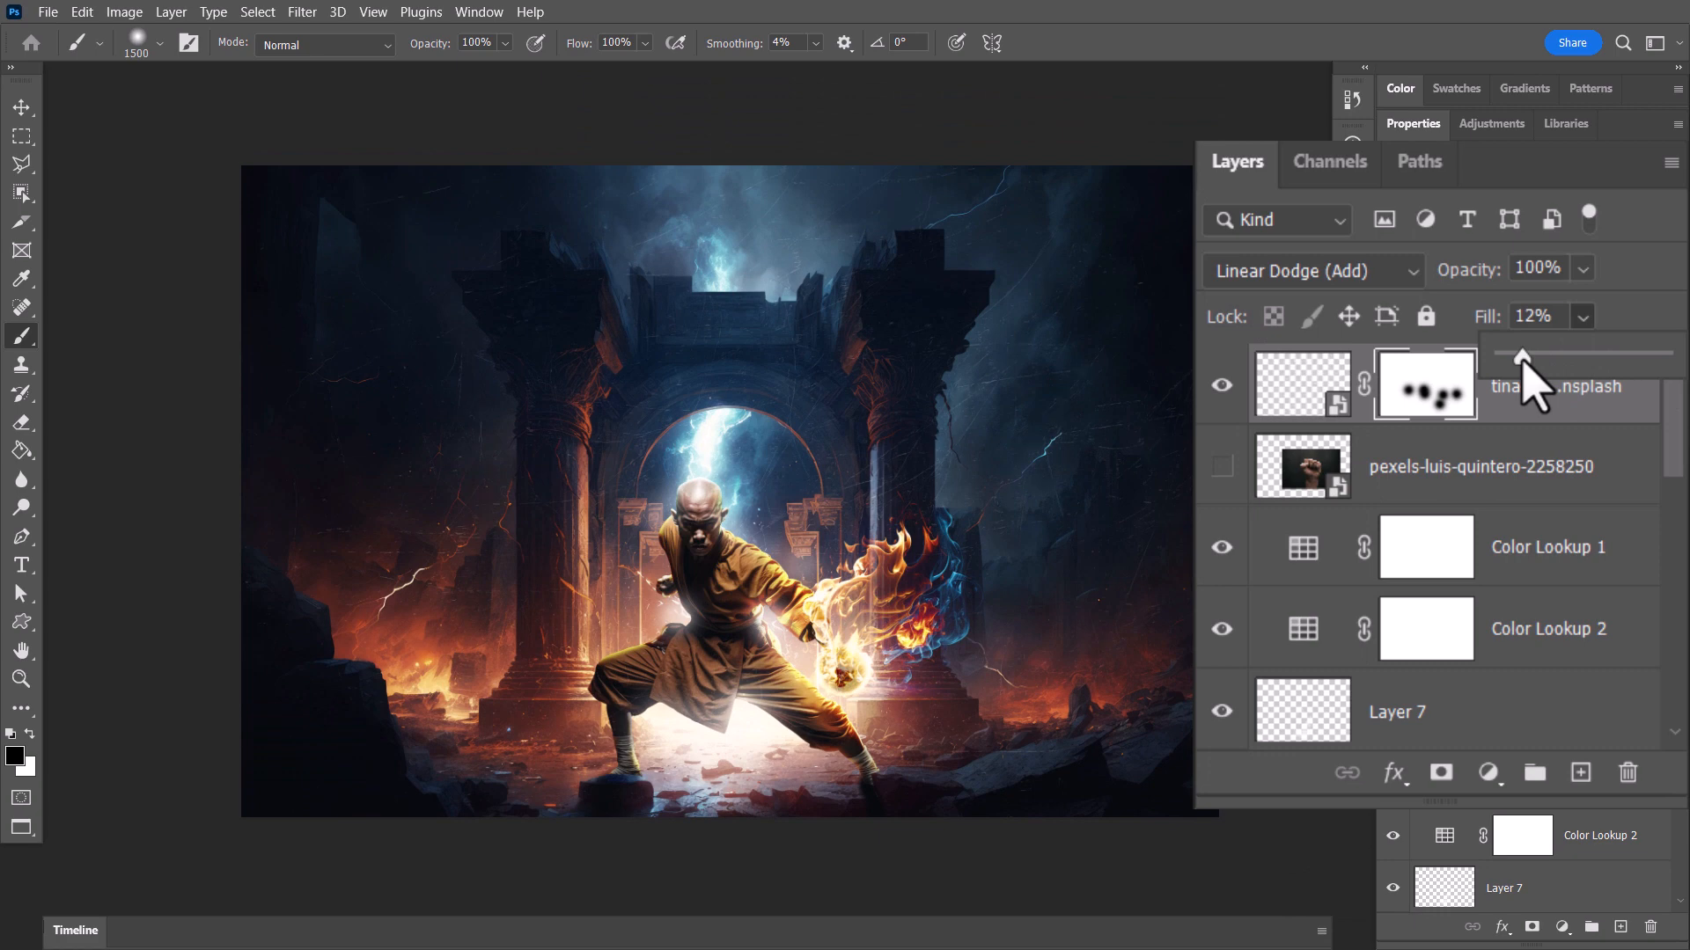
key("Return")
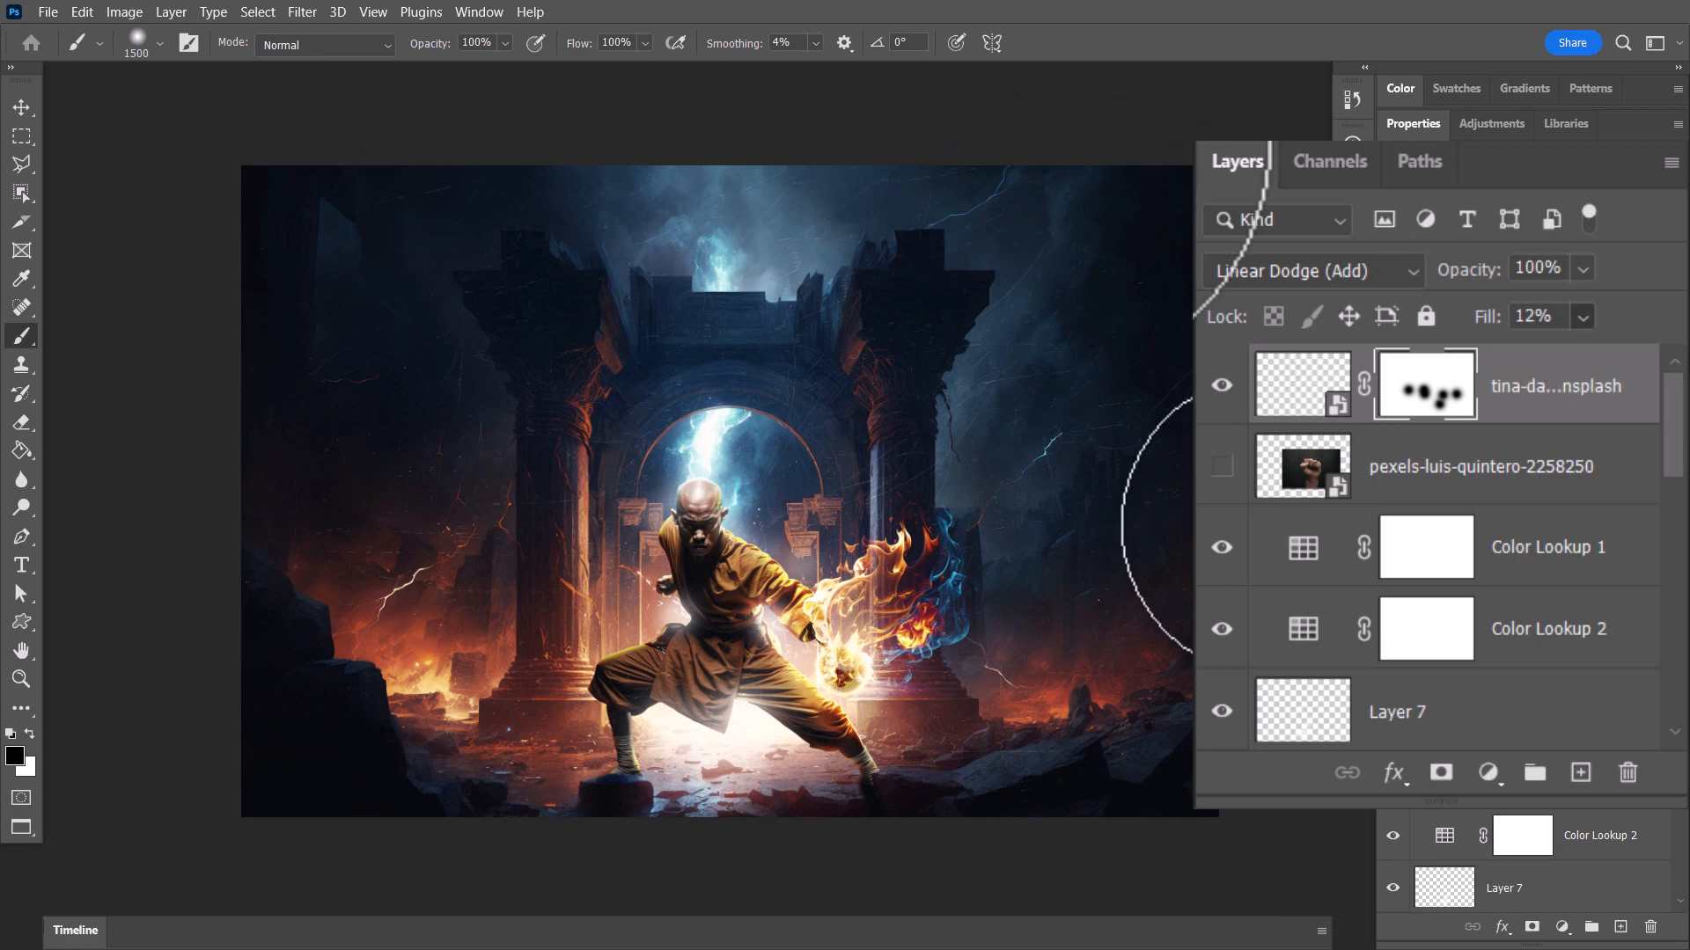
Step: Dab more black with the 1500 px brush on the texture's mask between the monk's torso and the flames
key("z")
key("b")
left_click(779, 521)
key("z")
key("b")
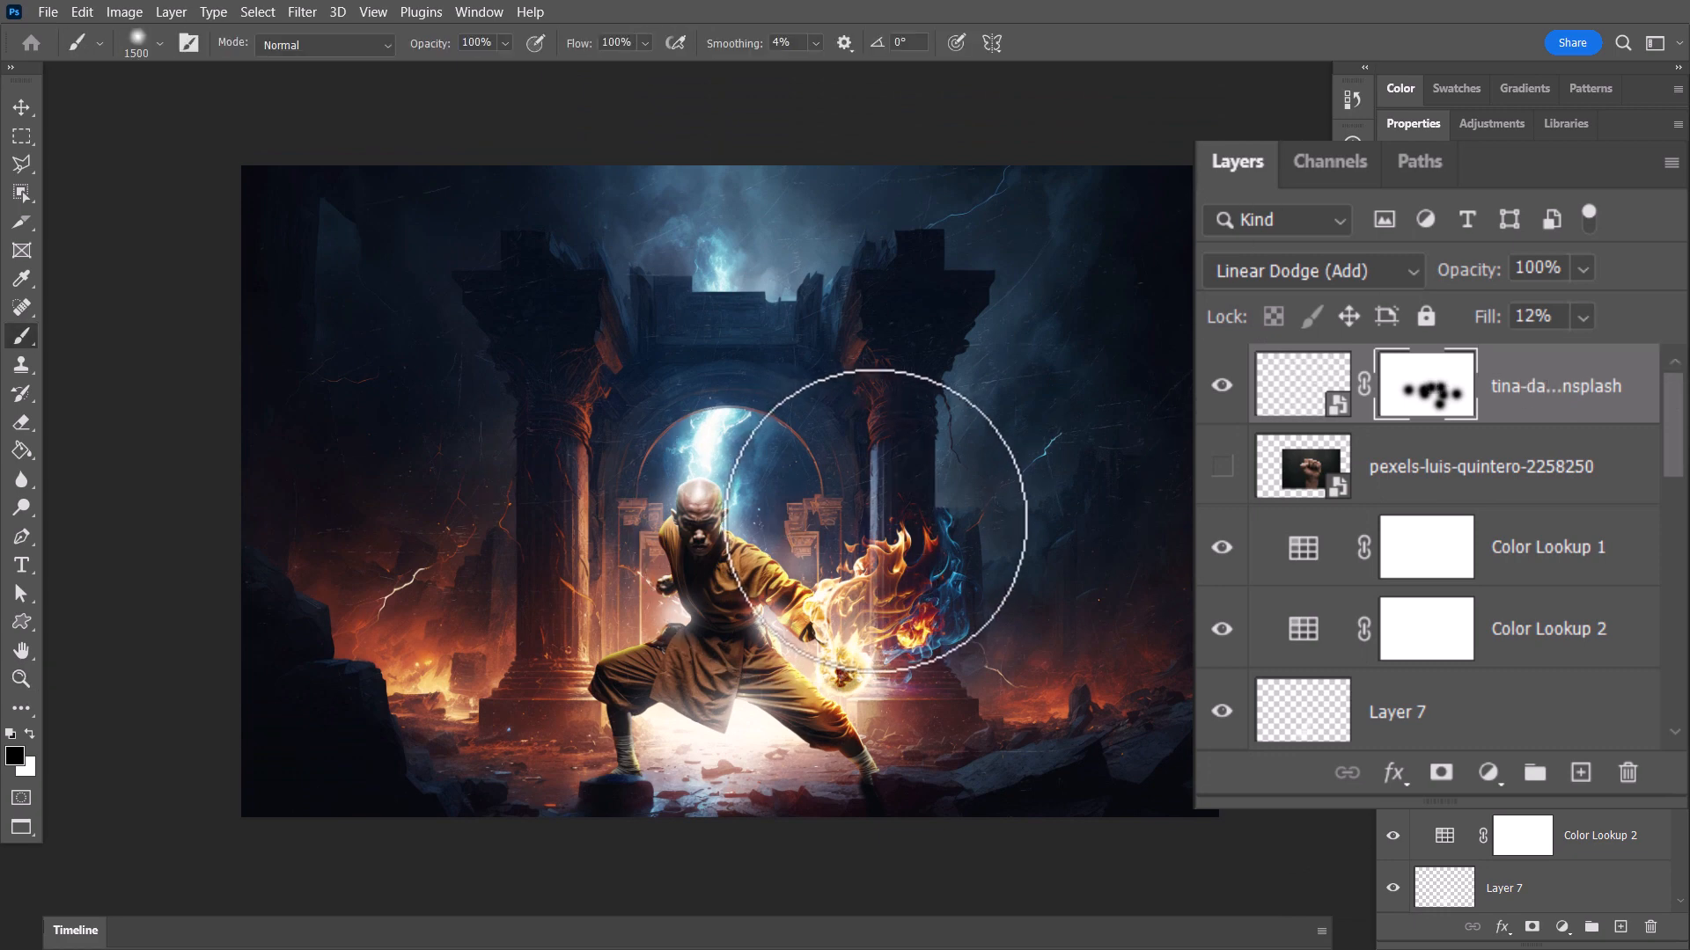
left_click(21, 678)
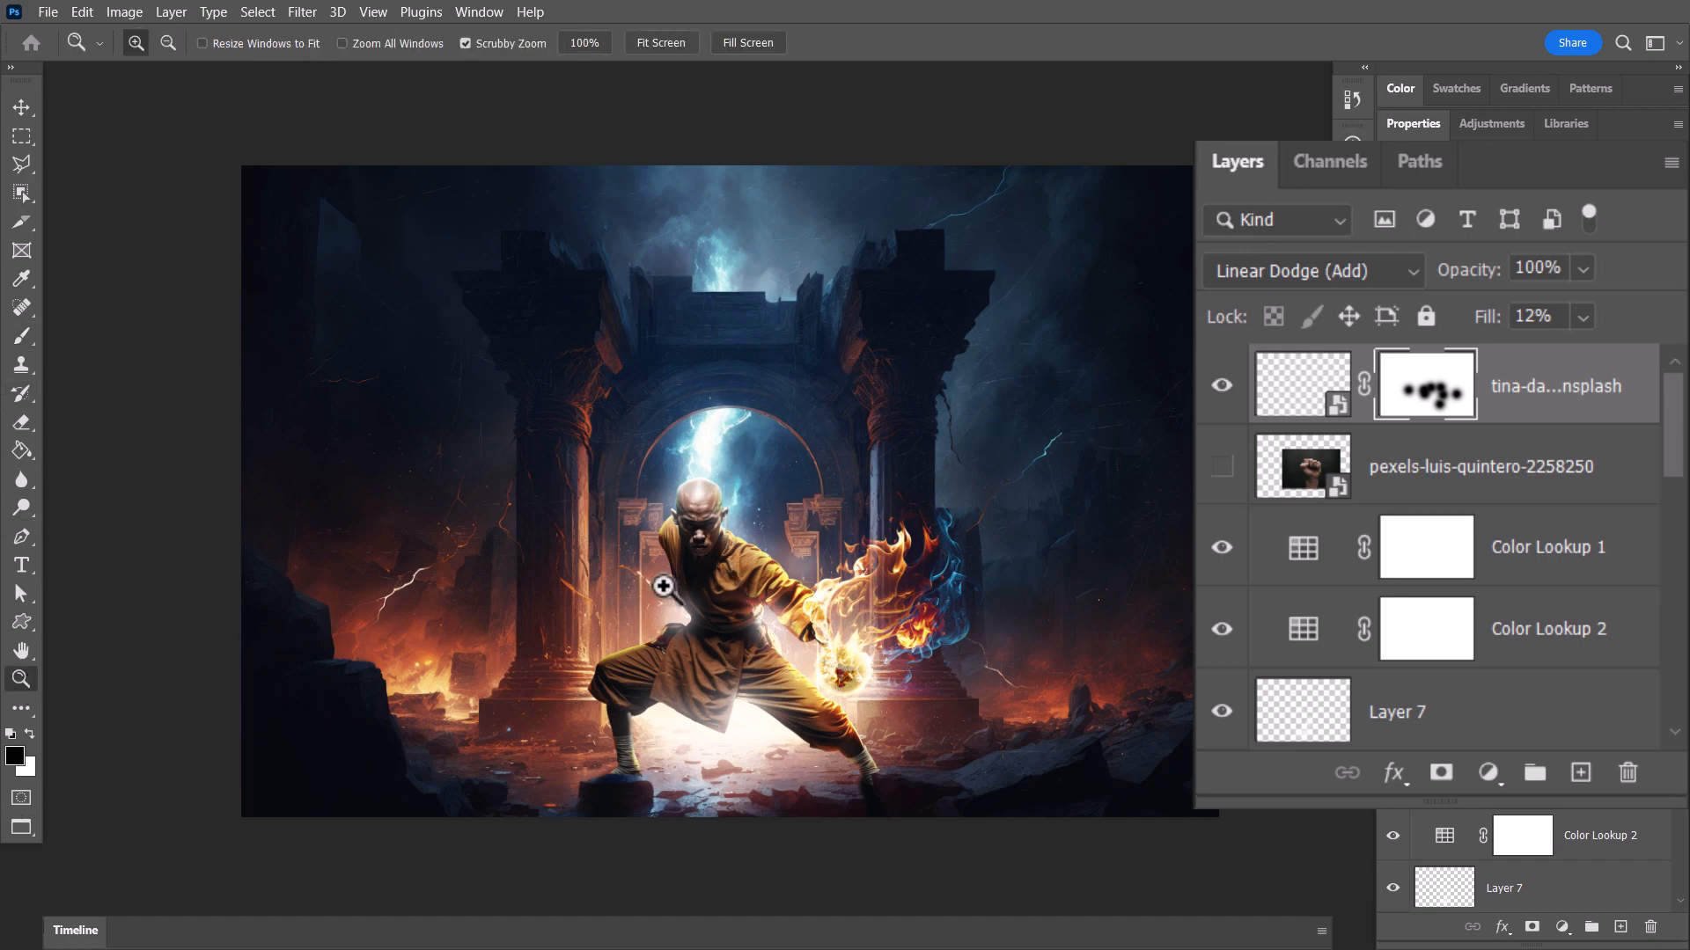